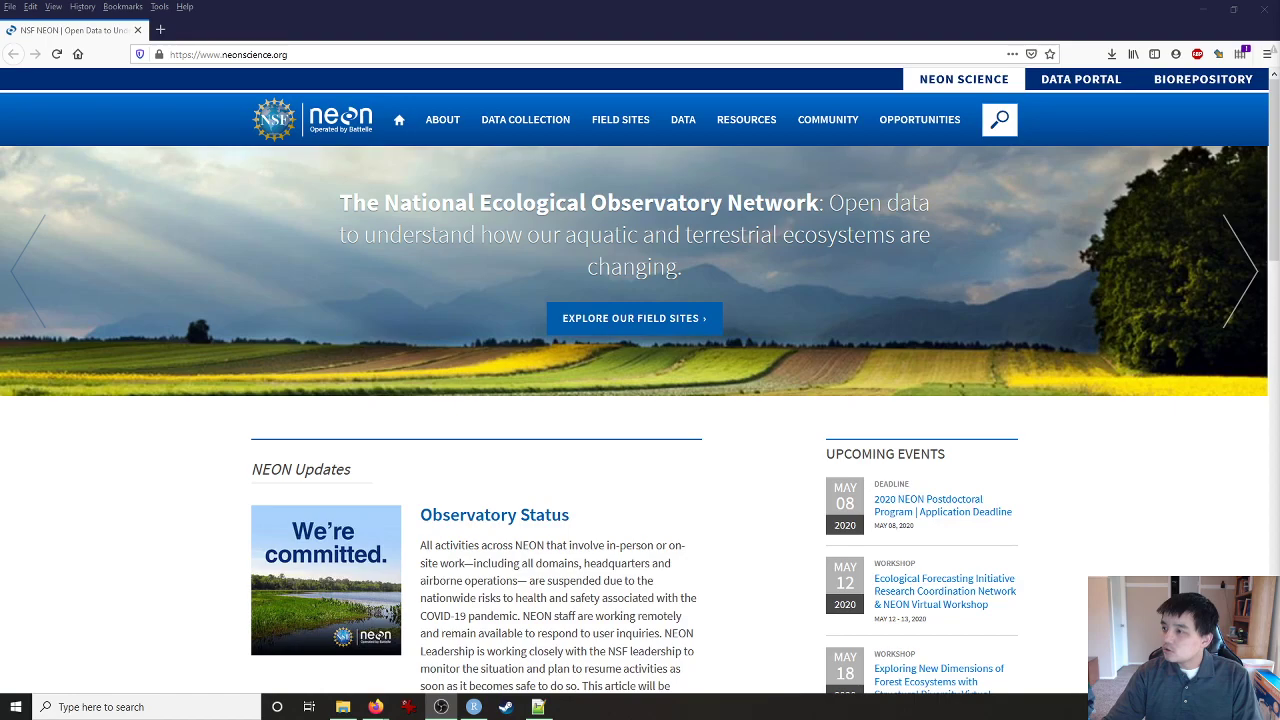
Step: Open the Download and Explore NEON Data tutorial in the browser and examine its objectives, package list and getting-started sections
{"action": "key", "text": "alt+Tab"}
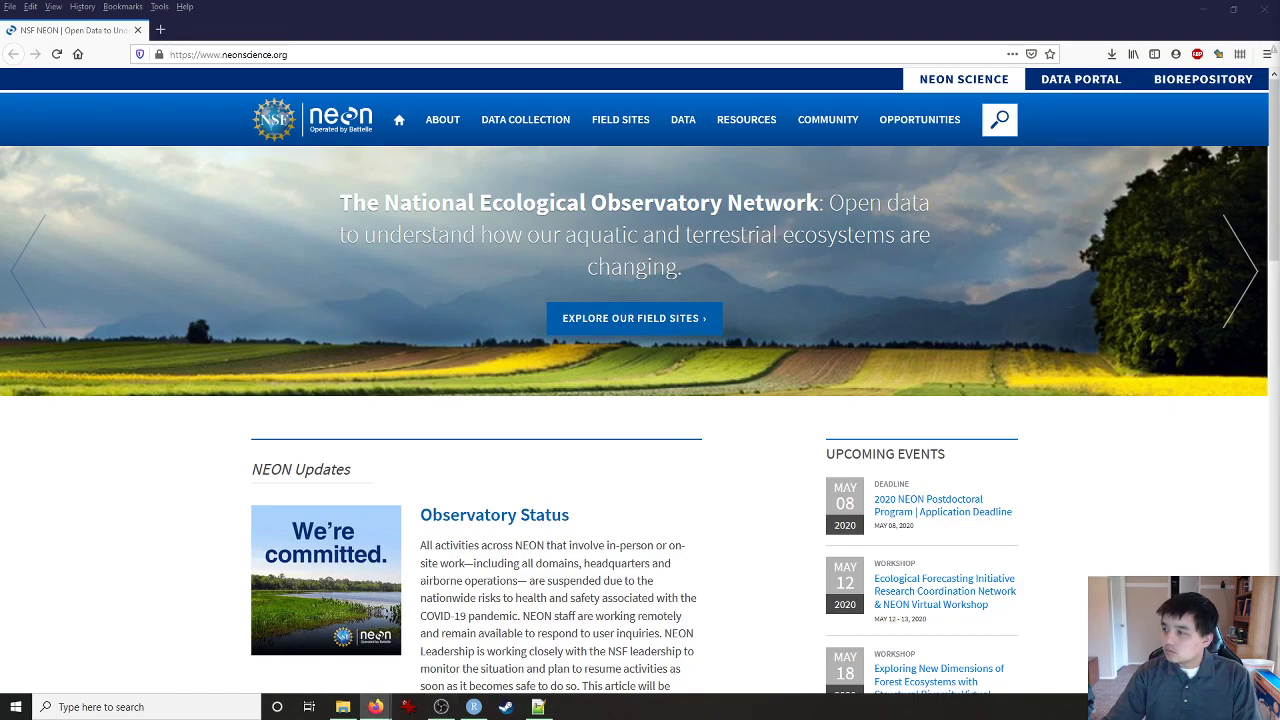
{"action": "left_click_drag", "start_coordinate": [1270, 190], "coordinate": [210, 30]}
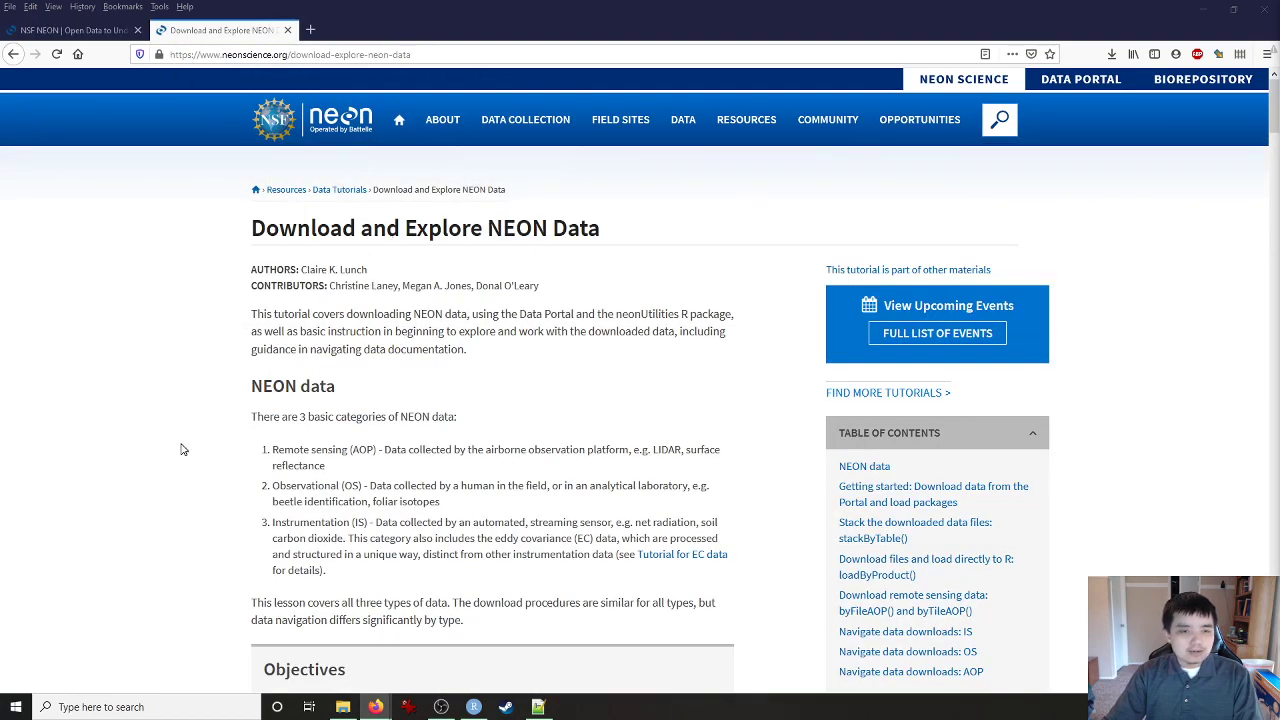
{"action": "scroll", "coordinate": [175, 449], "scroll_direction": "down", "scroll_amount": 3}
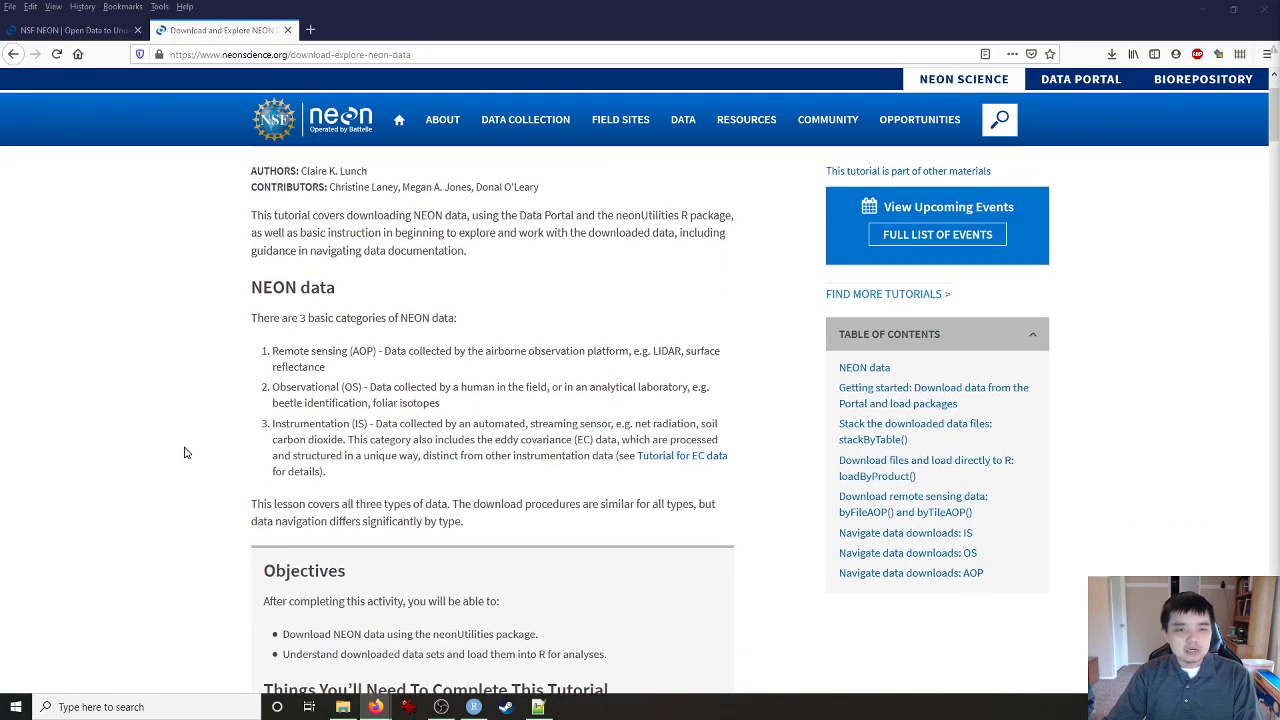
{"action": "scroll", "coordinate": [184, 453], "scroll_direction": "down", "scroll_amount": 10}
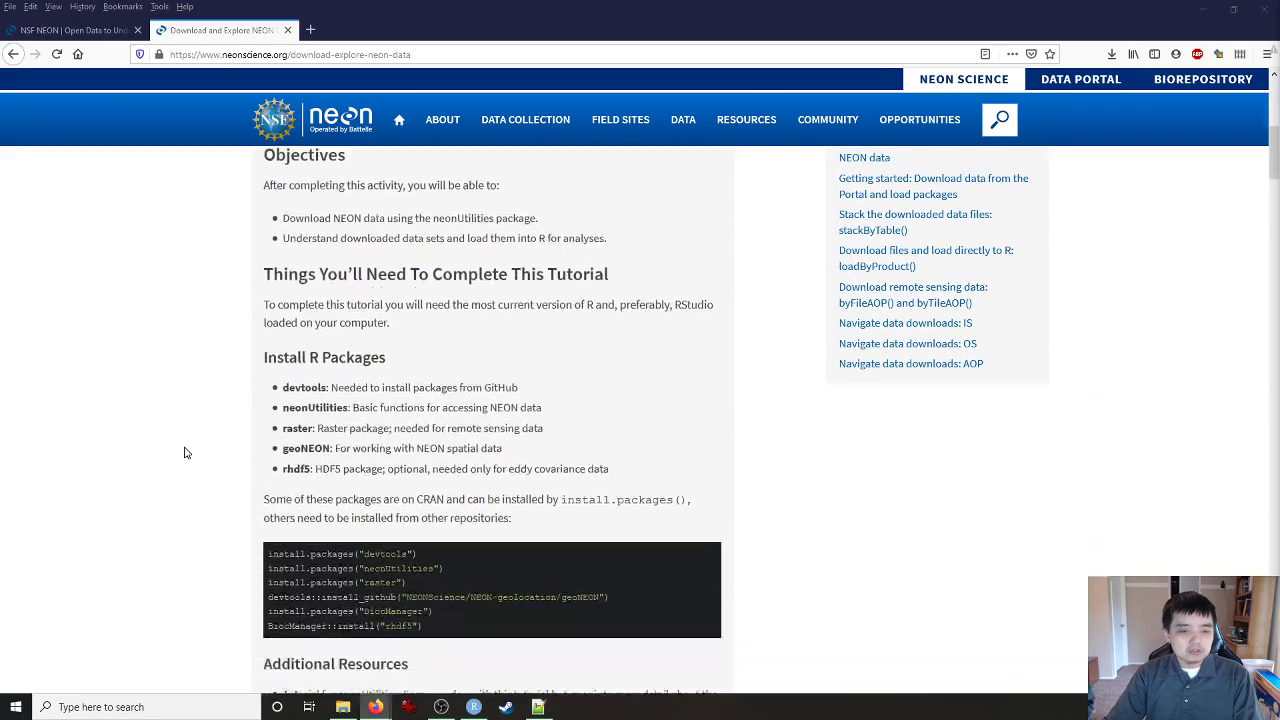
{"action": "scroll", "coordinate": [184, 453], "scroll_direction": "down", "scroll_amount": 6}
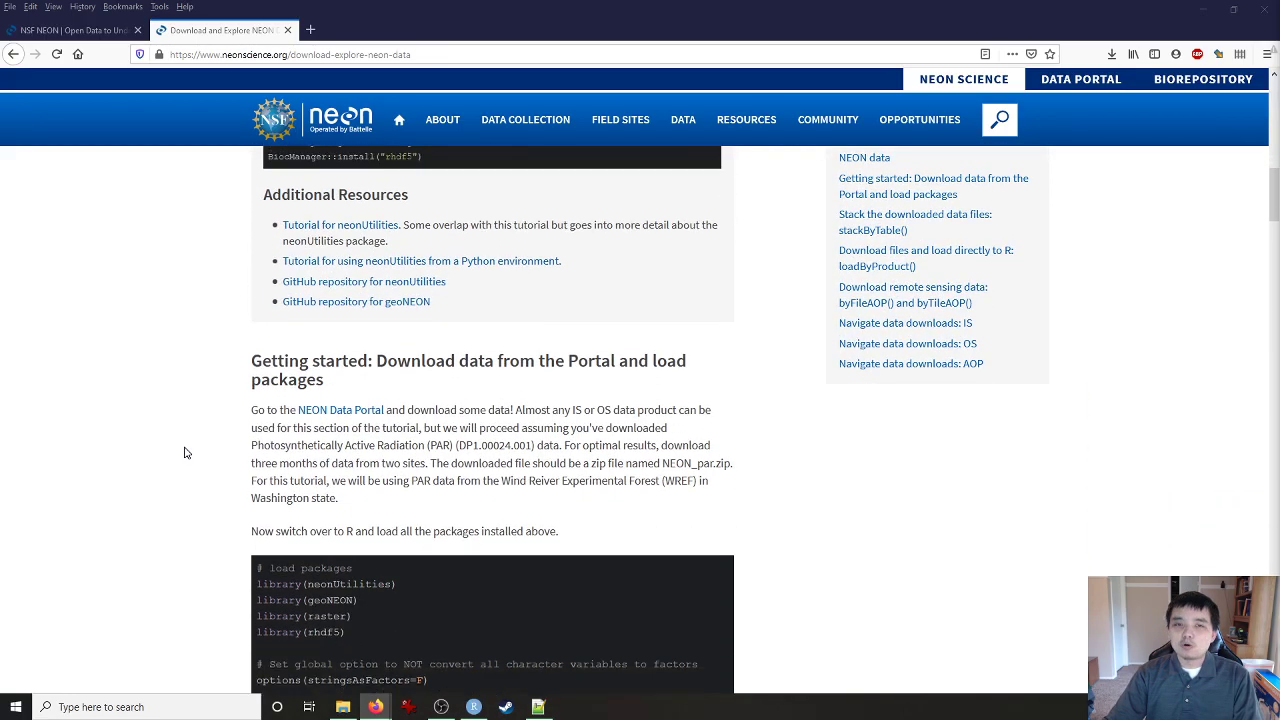
{"action": "scroll", "coordinate": [184, 453], "scroll_direction": "down", "scroll_amount": 3}
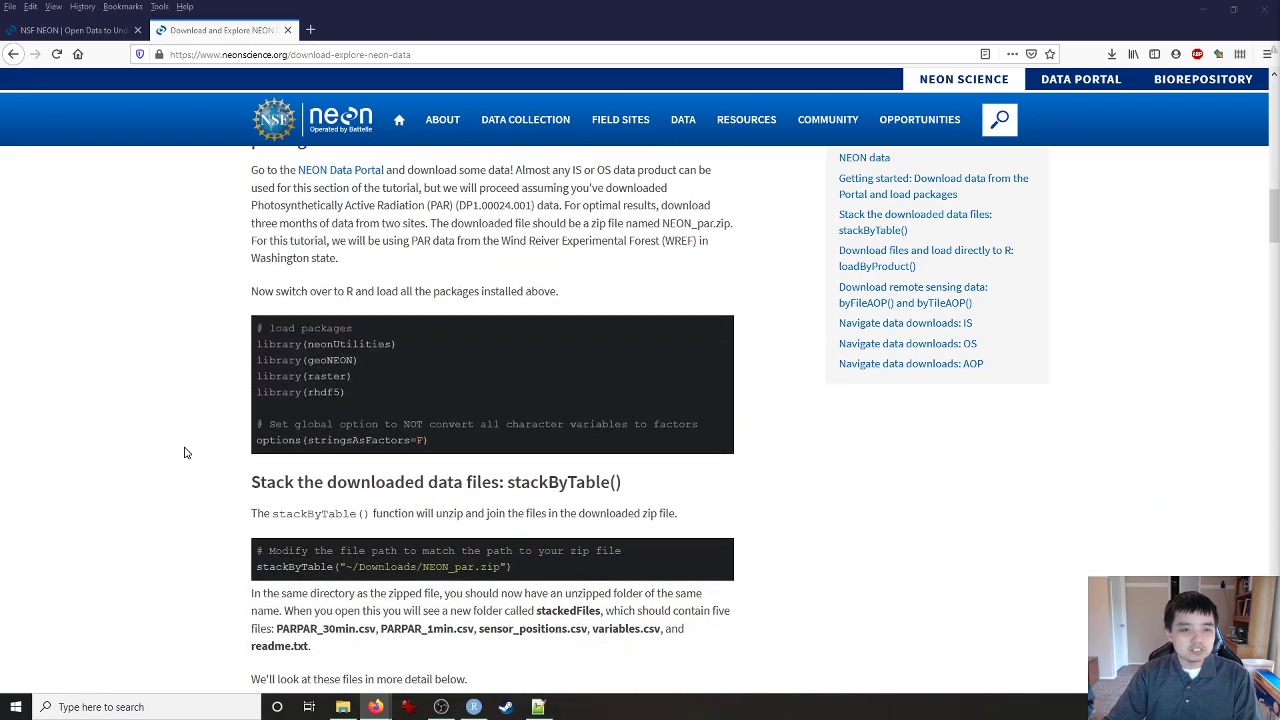
{"action": "scroll", "coordinate": [184, 453], "scroll_direction": "up", "scroll_amount": 8}
{"action": "scroll", "coordinate": [184, 453], "scroll_direction": "up", "scroll_amount": 15}
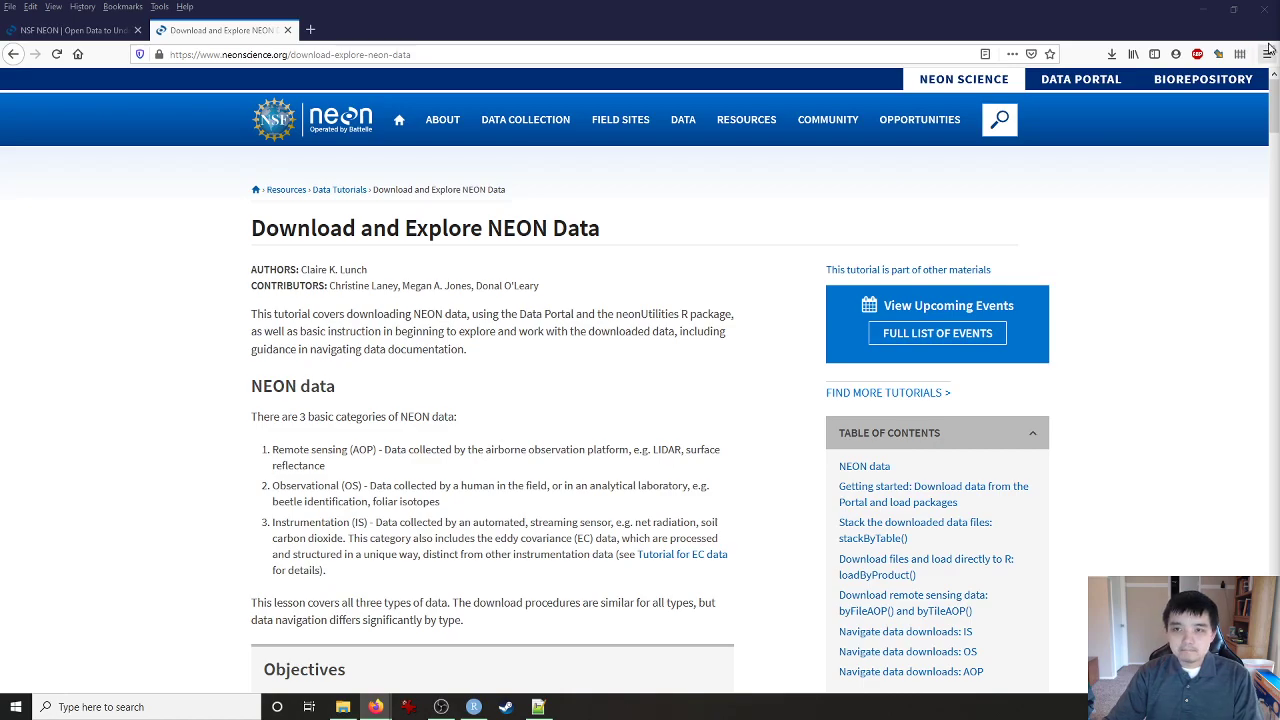
Step: Switch to RStudio and create an R Markdown document titled "NEON Data Access Tutorial" with HTML output
{"action": "left_click", "coordinate": [474, 707]}
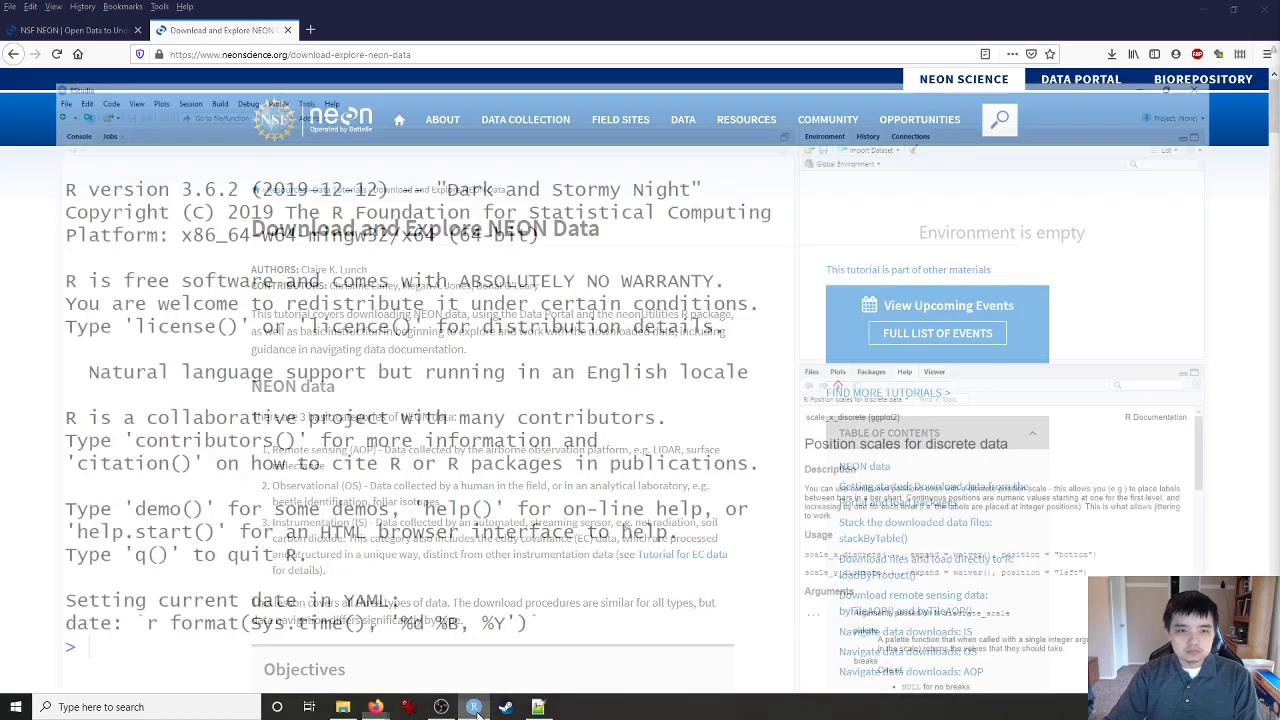
{"action": "left_click", "coordinate": [11, 24]}
{"action": "mouse_move", "coordinate": [14, 40]}
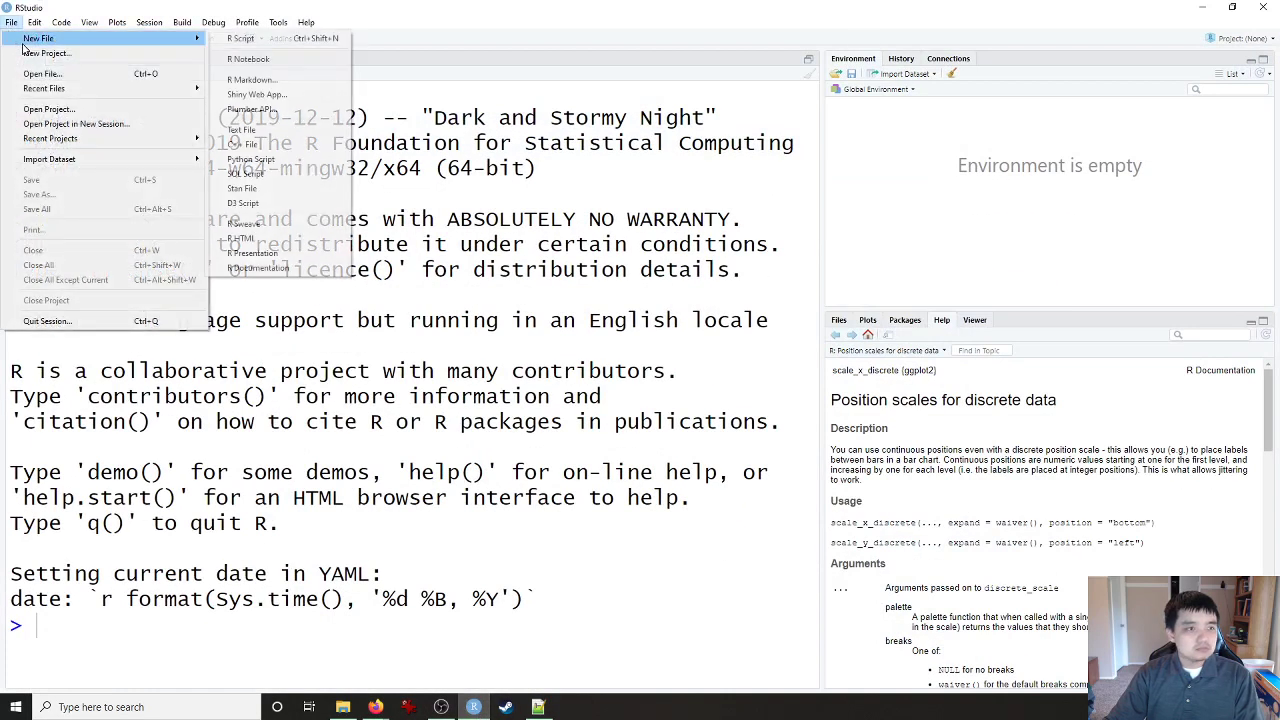
{"action": "left_click", "coordinate": [290, 82]}
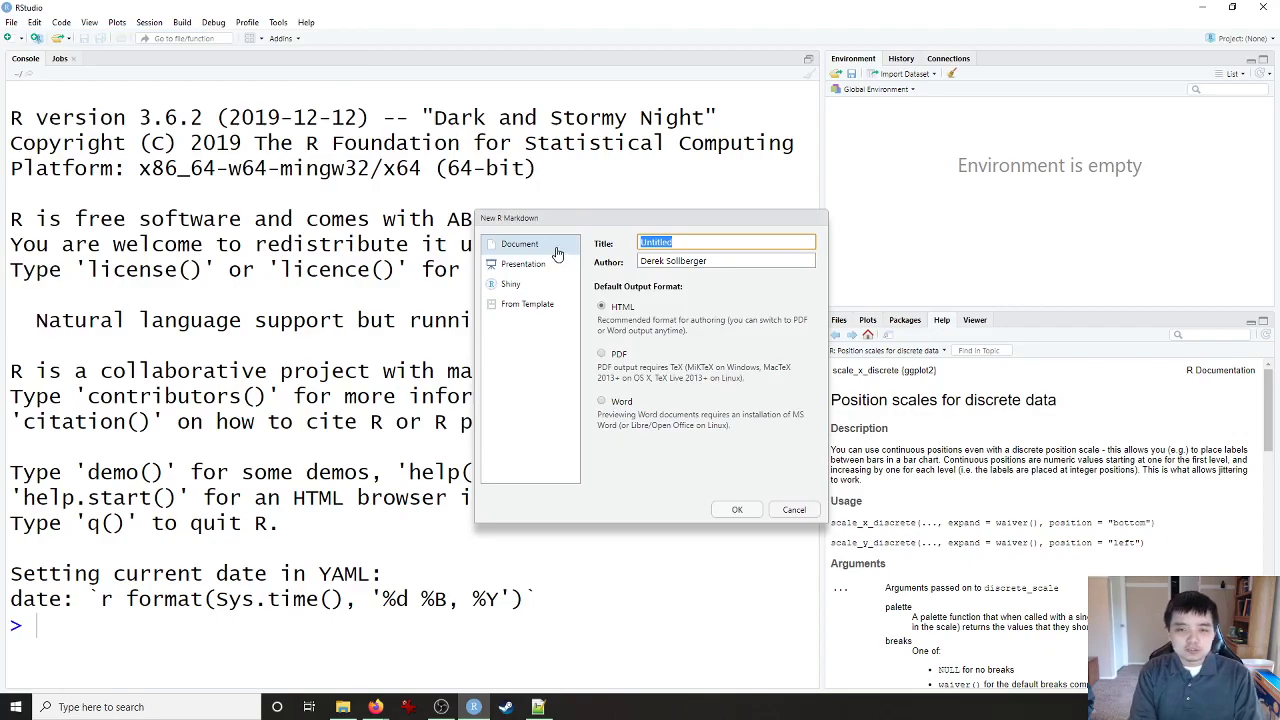
{"action": "type", "text": "N"}
{"action": "key", "text": "BackSpace"}
{"action": "type", "text": "NE"}
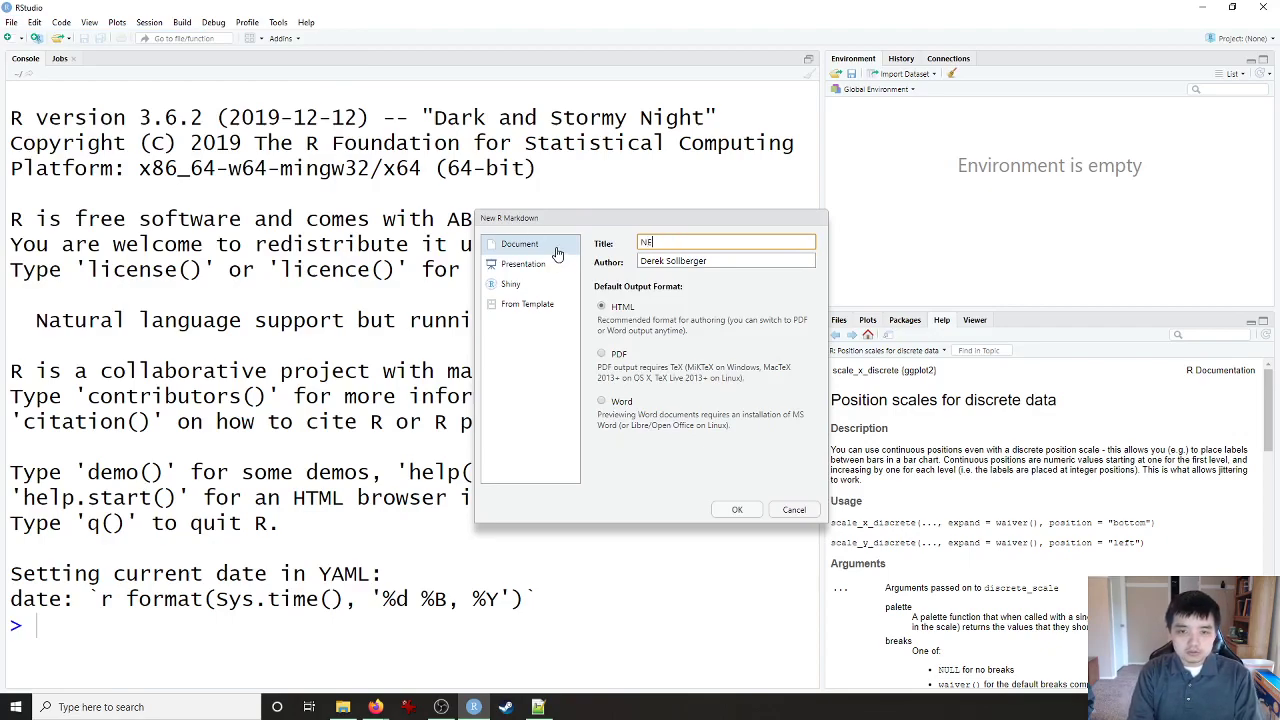
{"action": "type", "text": "ON Data A"}
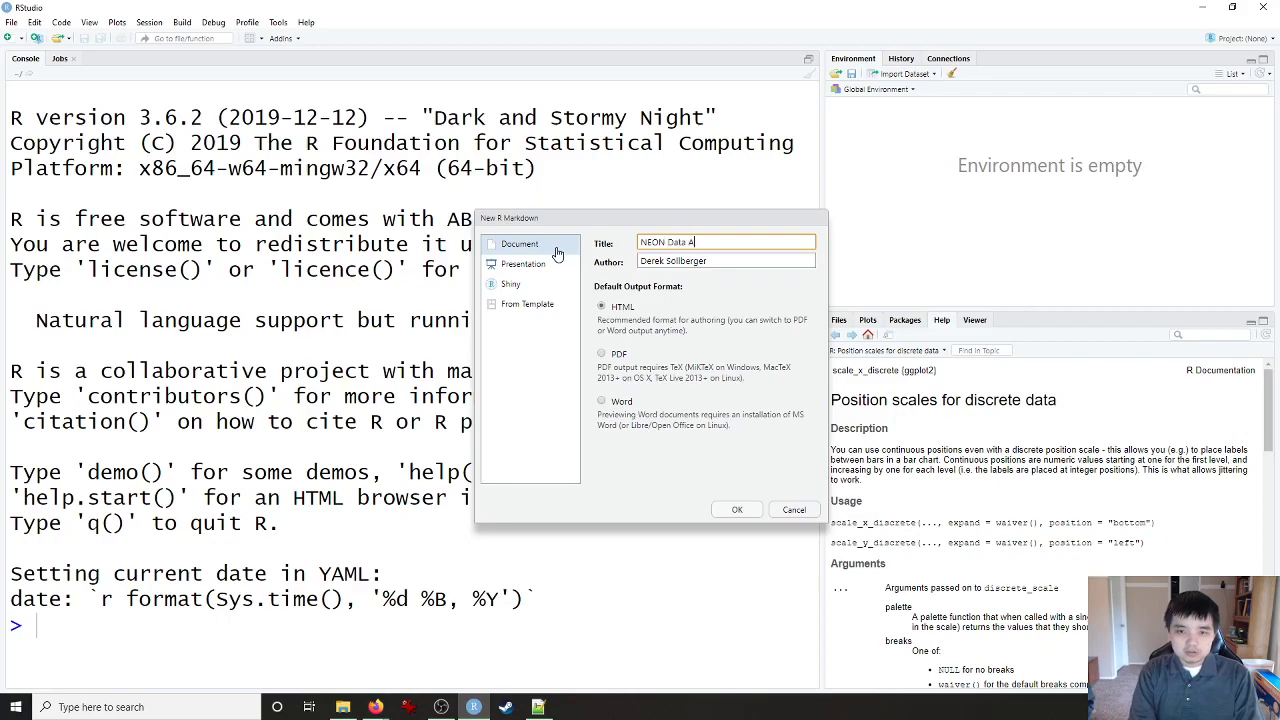
{"action": "type", "text": "ccess Tutorial"}
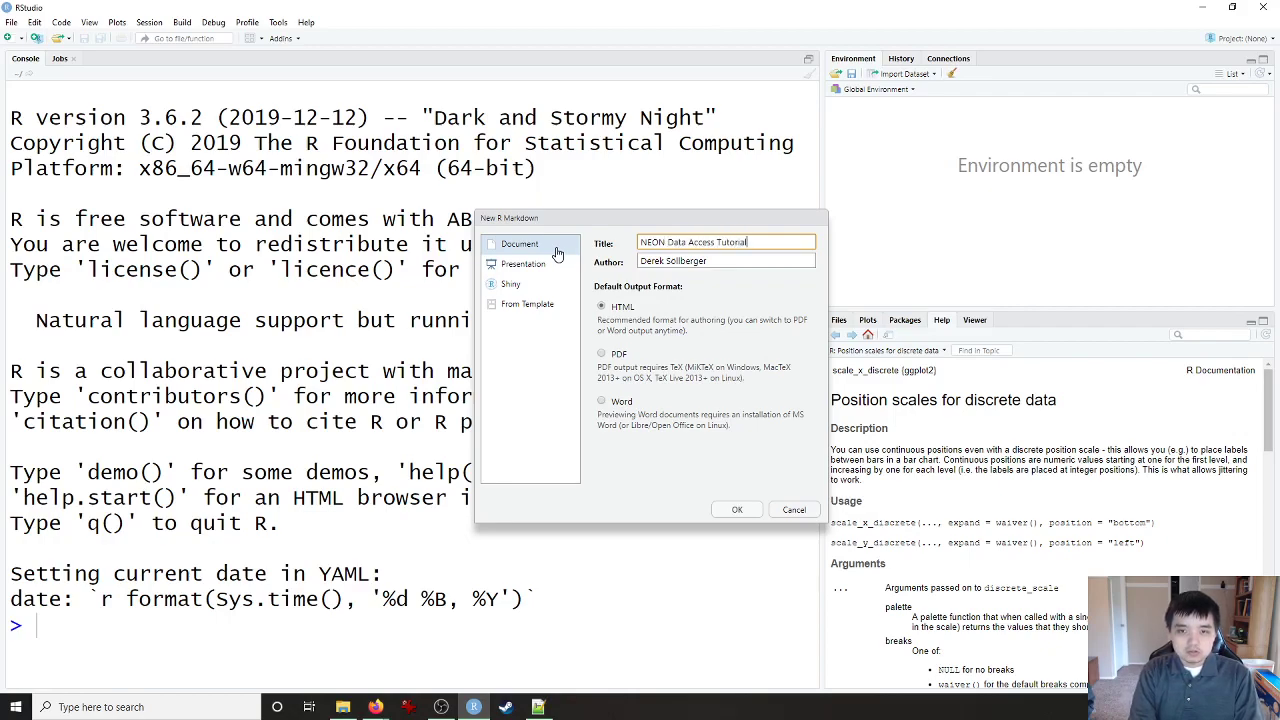
{"action": "key", "text": "Return"}
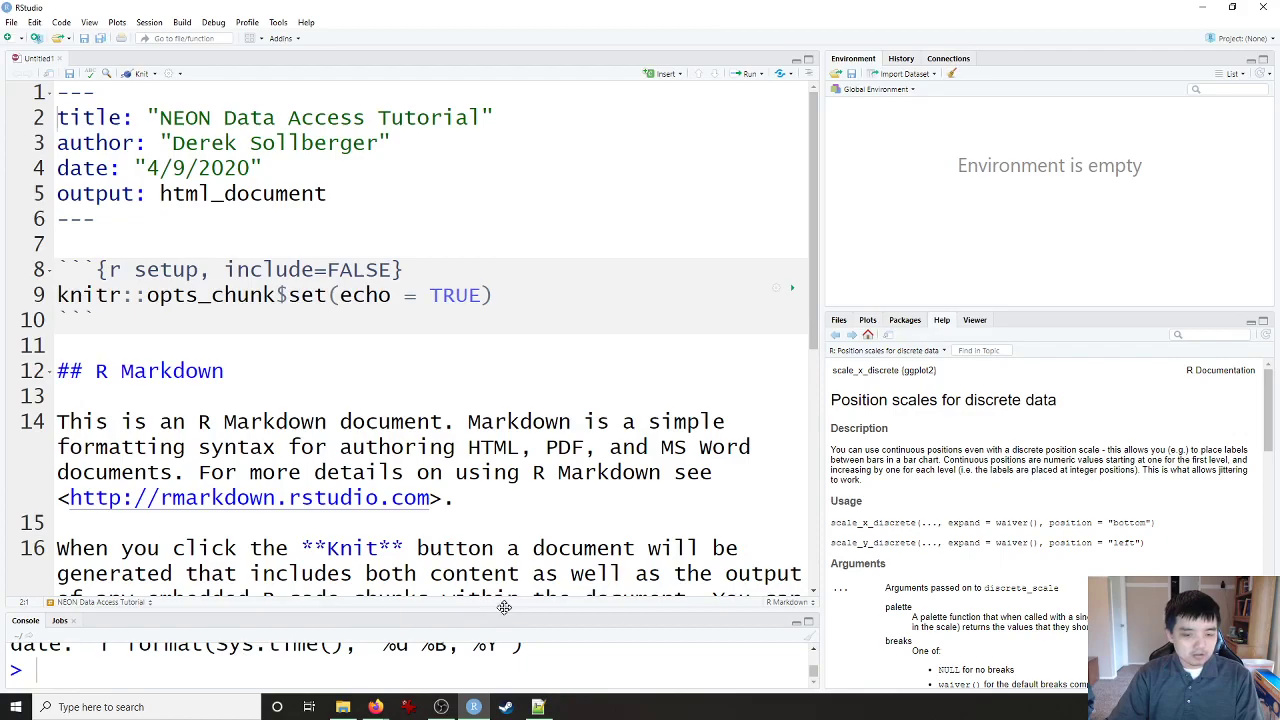
Step: Replace the date in the document header with the console's expression `r format(Sys.time(), '%d %B, %Y')`
{"action": "left_click_drag", "start_coordinate": [505, 612], "coordinate": [505, 476]}
{"action": "left_click_drag", "start_coordinate": [537, 645], "coordinate": [88, 645]}
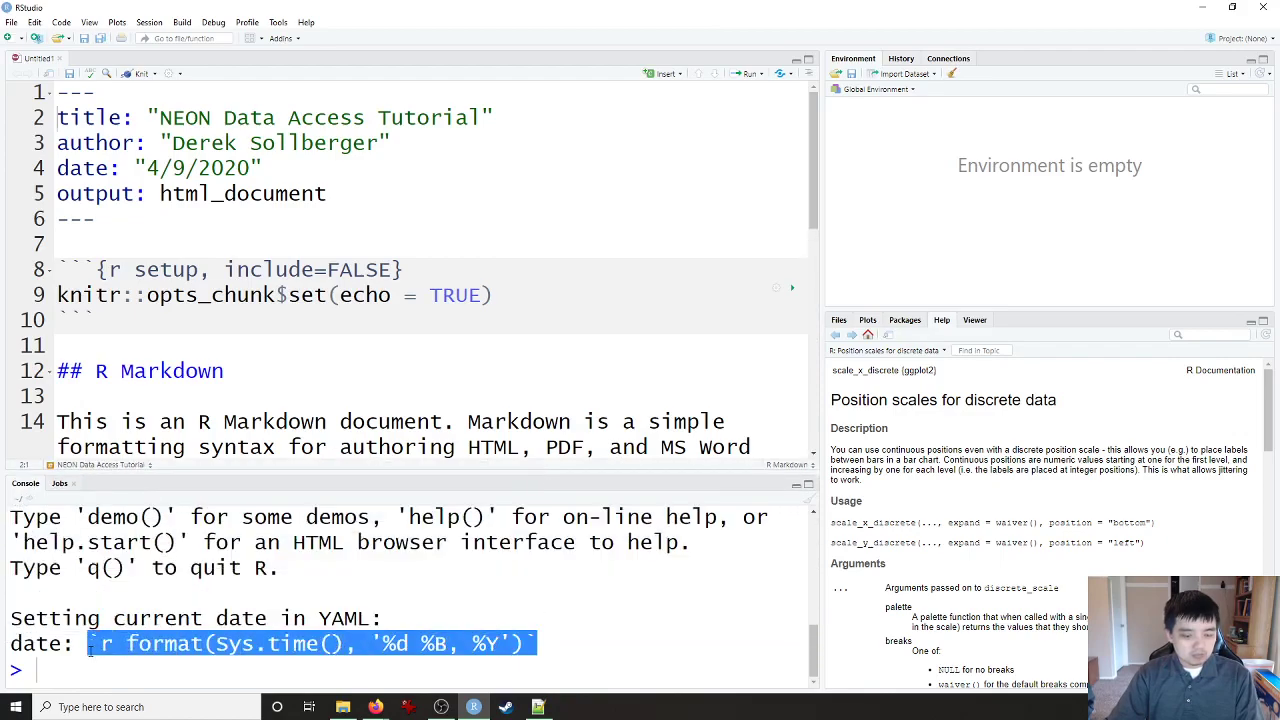
{"action": "left_click", "coordinate": [251, 168]}
{"action": "left_click_drag", "start_coordinate": [251, 168], "coordinate": [149, 168]}
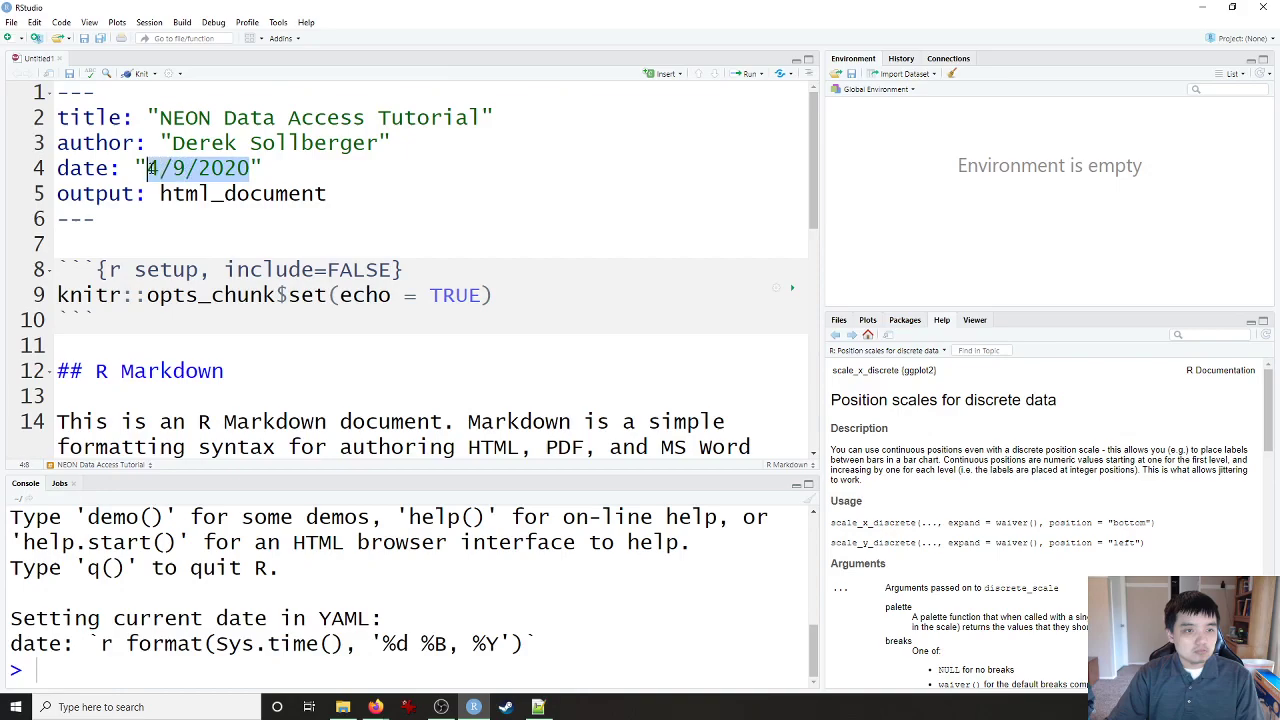
{"action": "type", "text": "`r format(Sys.time(), '%d %B, %Y')`"}
Step: Delete all the template content below the document header
{"action": "left_click", "coordinate": [57, 244]}
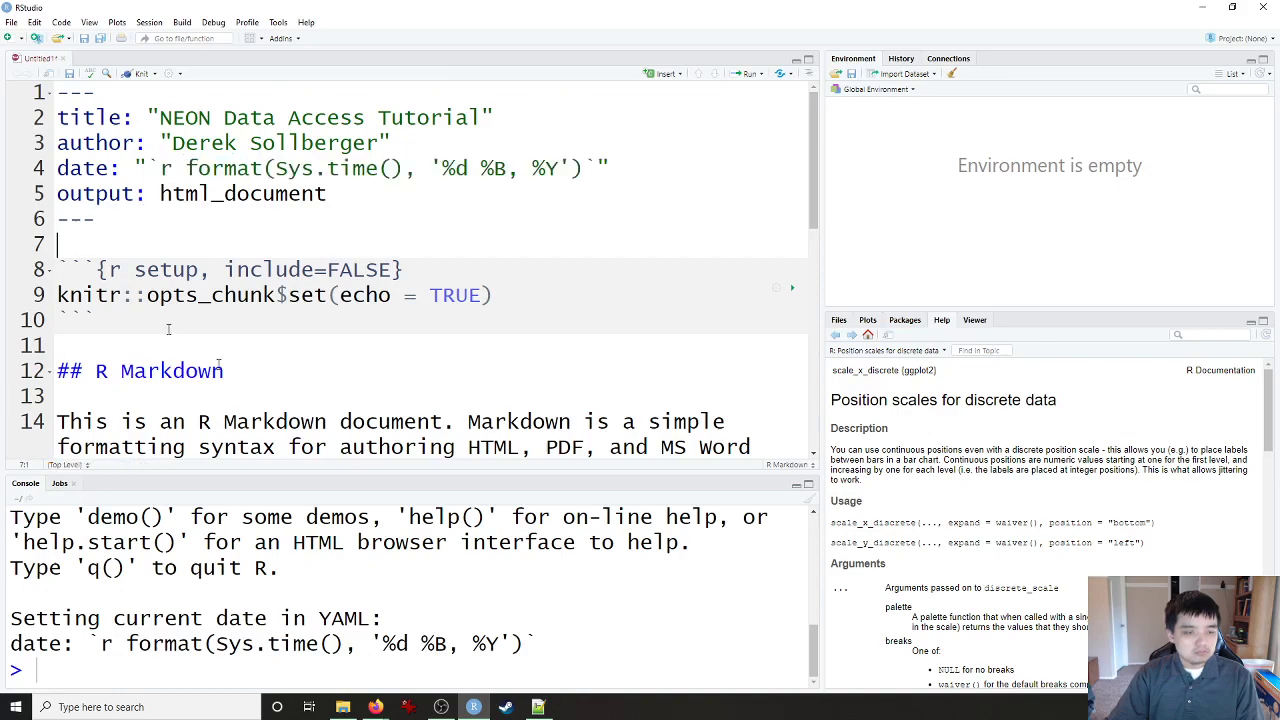
{"action": "key", "text": "ctrl+a"}
{"action": "key", "text": "Delete"}
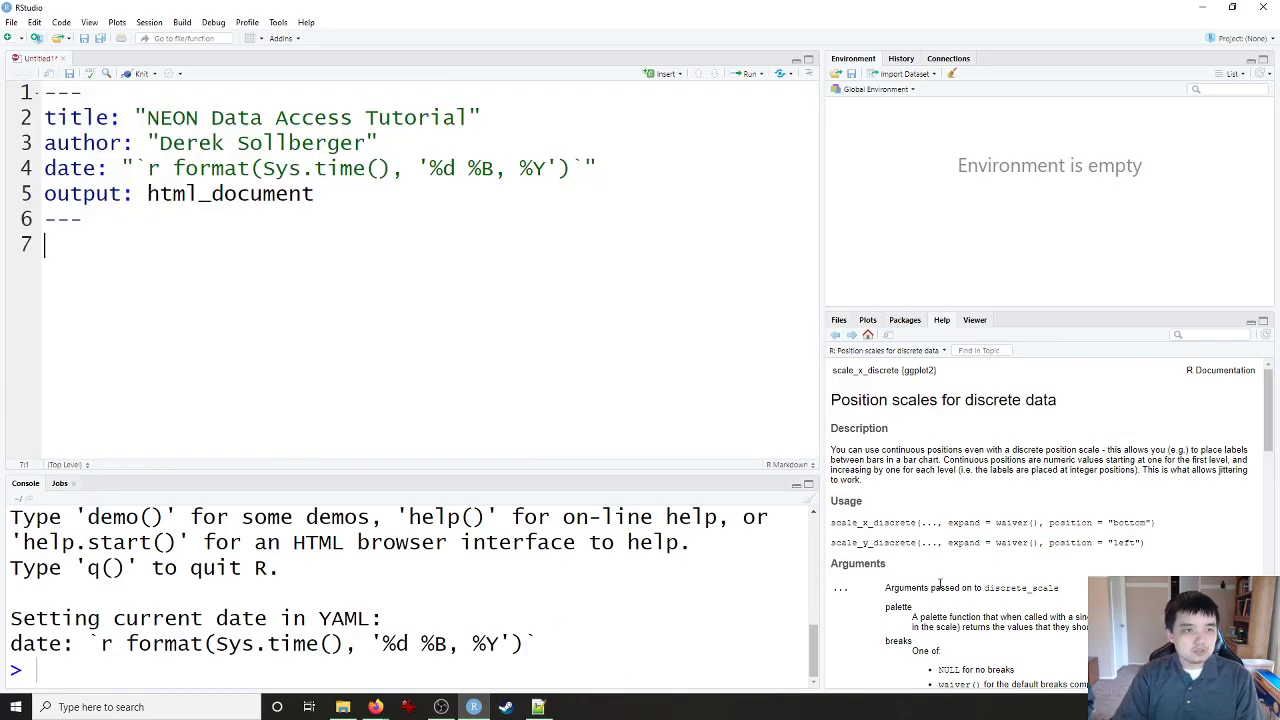
Step: Save the document in the NEON lectures folder as "Bio 175_-_Neon Access Data Tutorial.rmd"
{"action": "left_click", "coordinate": [11, 22]}
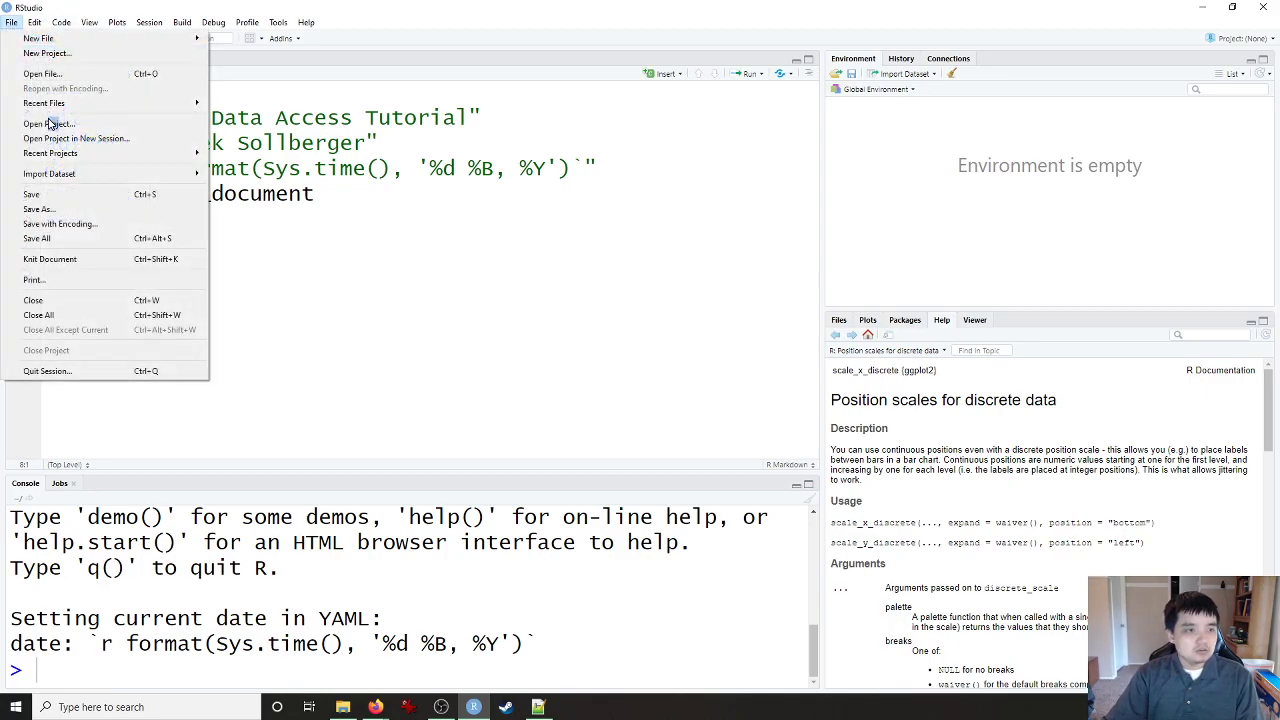
{"action": "left_click", "coordinate": [86, 208]}
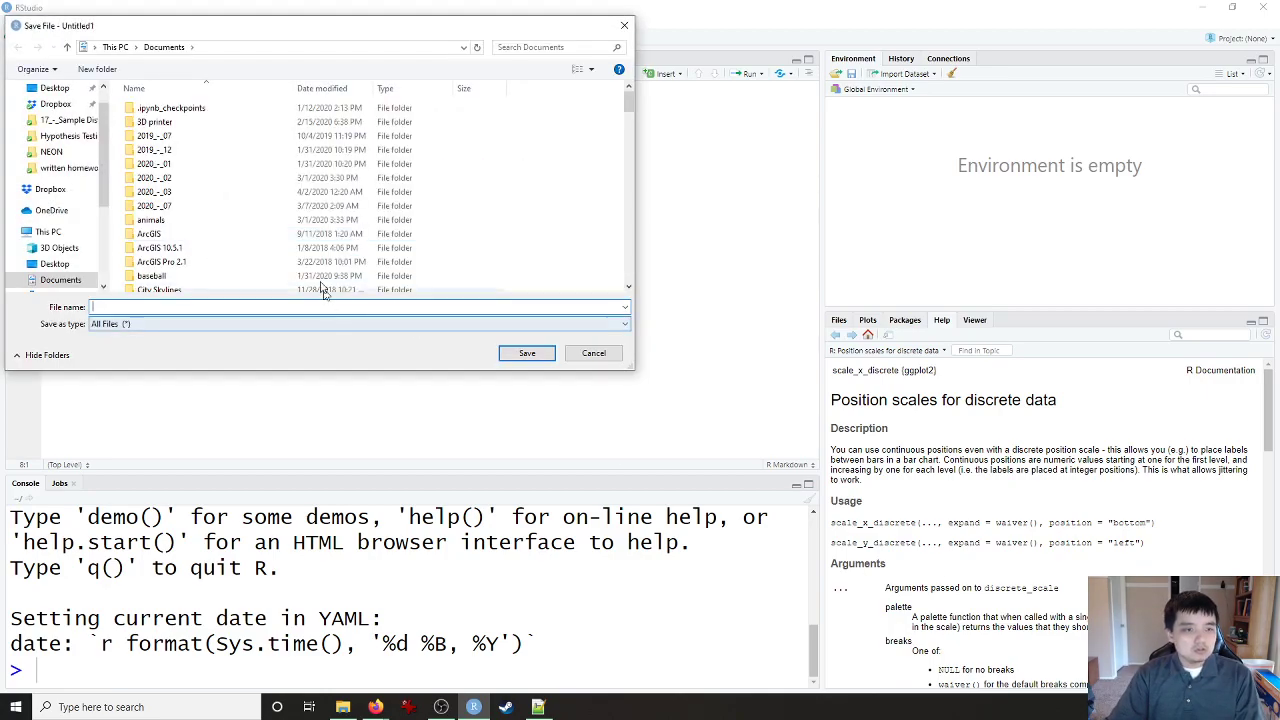
{"action": "left_click", "coordinate": [55, 104]}
{"action": "left_click", "coordinate": [51, 151]}
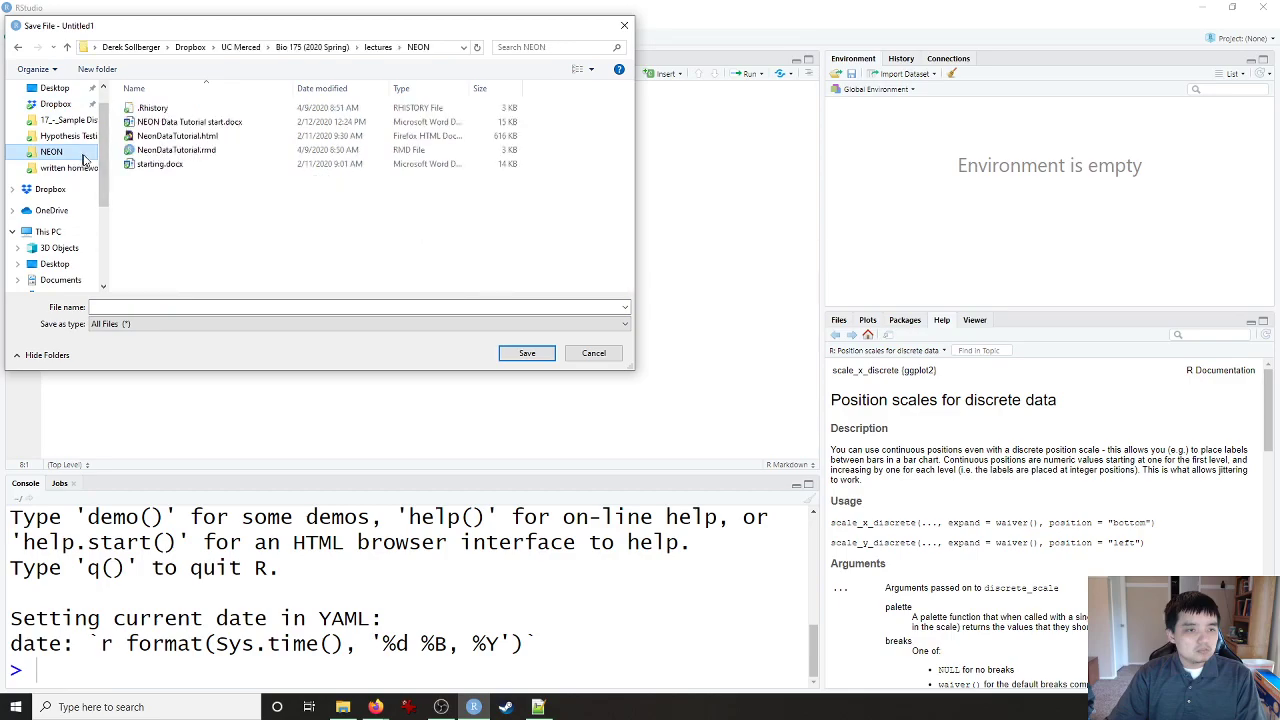
{"action": "left_click", "coordinate": [207, 308]}
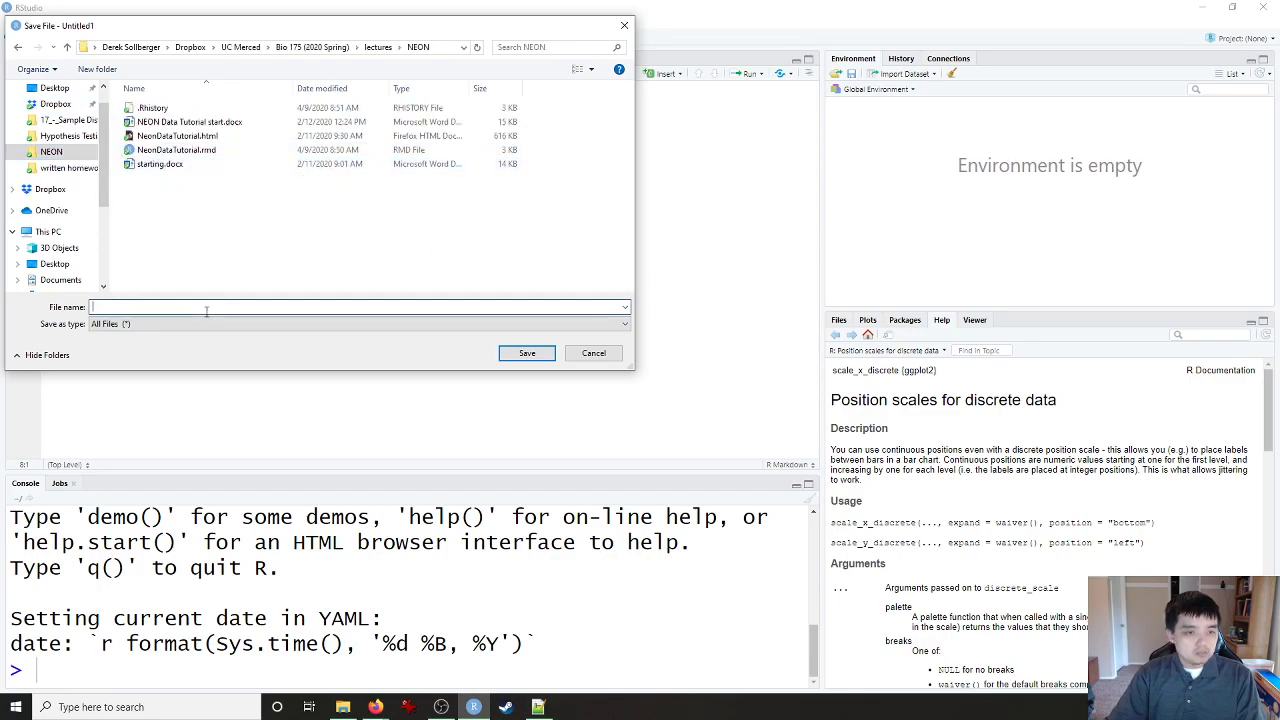
{"action": "type", "text": "Bio 17"}
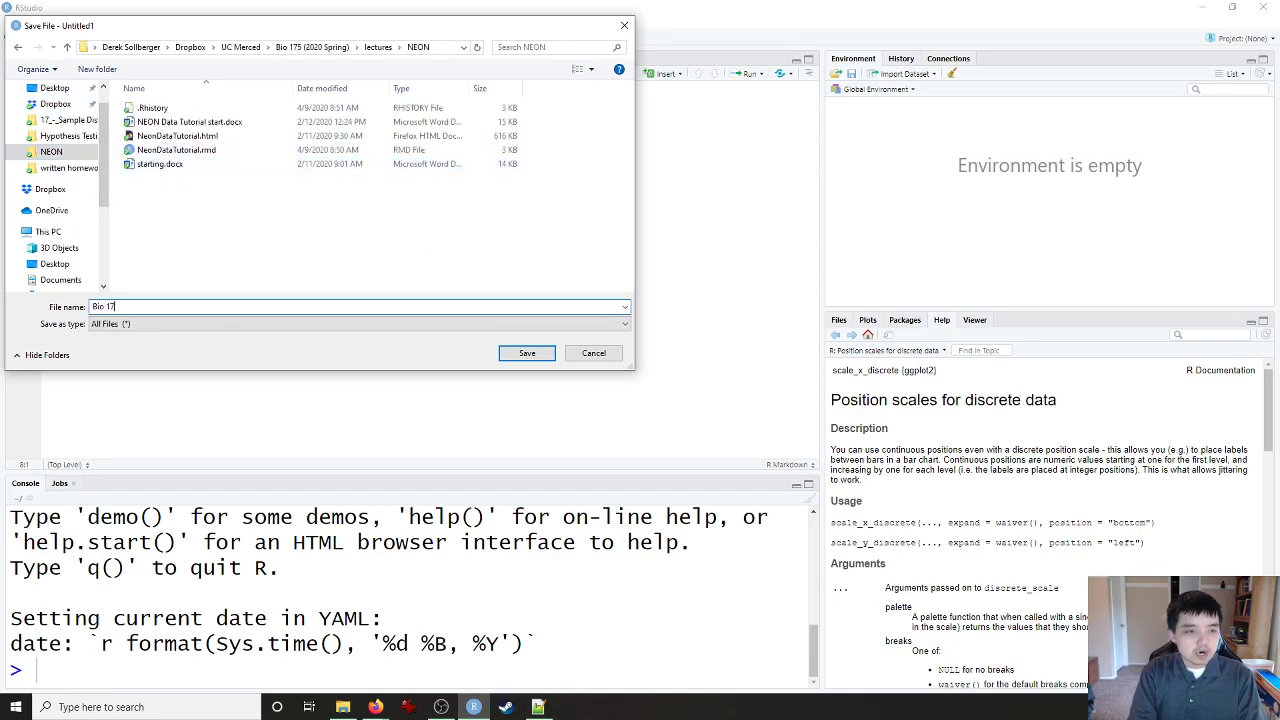
{"action": "type", "text": "5_-_Neon"}
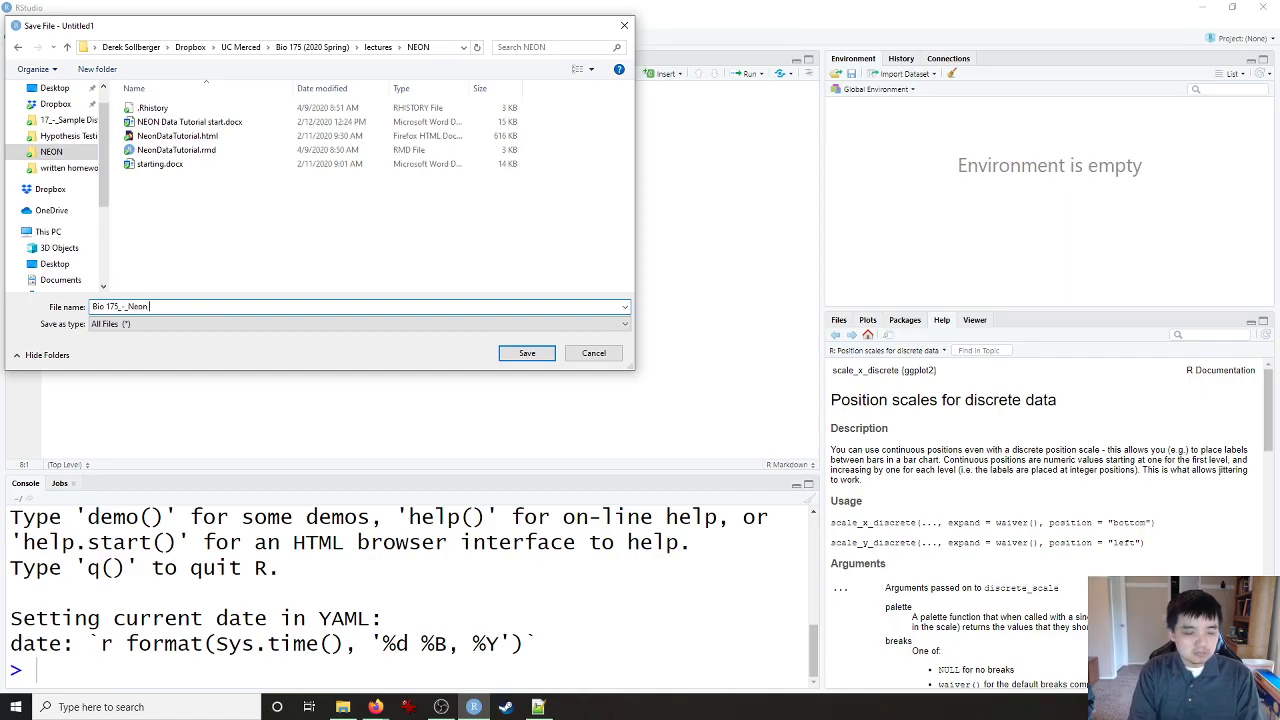
{"action": "type", "text": " Access Data"}
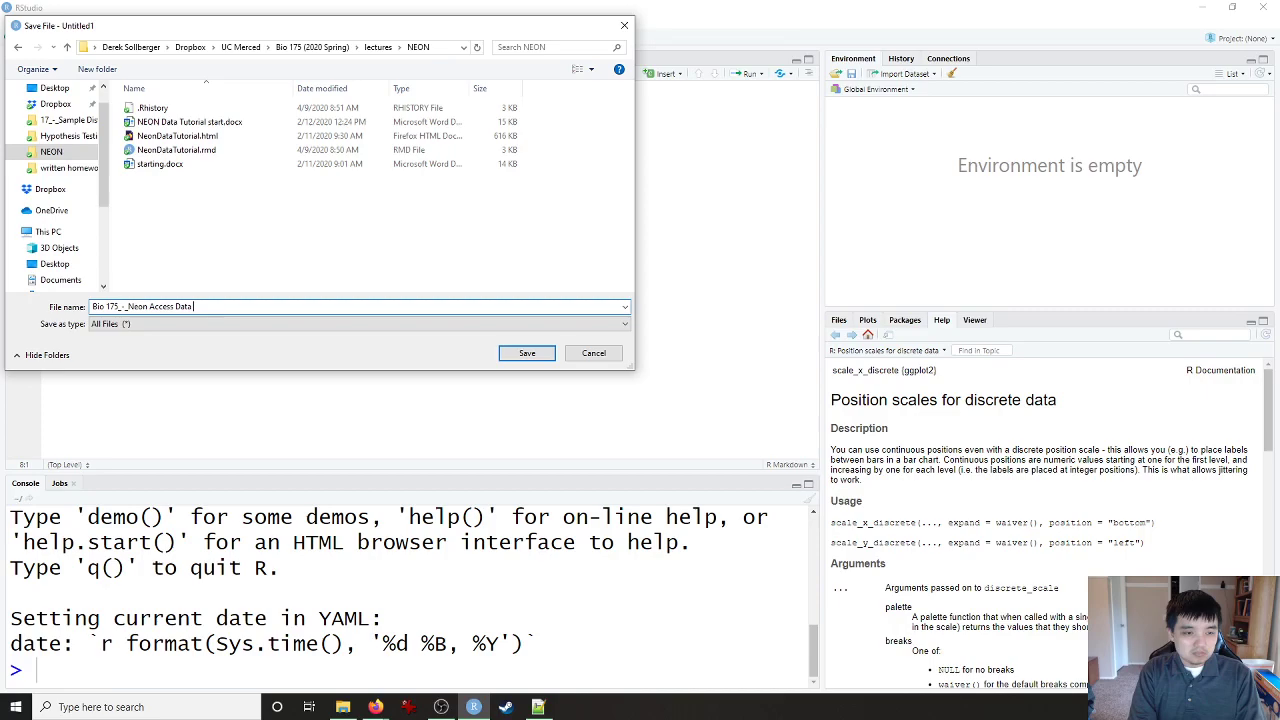
{"action": "type", "text": " Tutorial.rmd"}
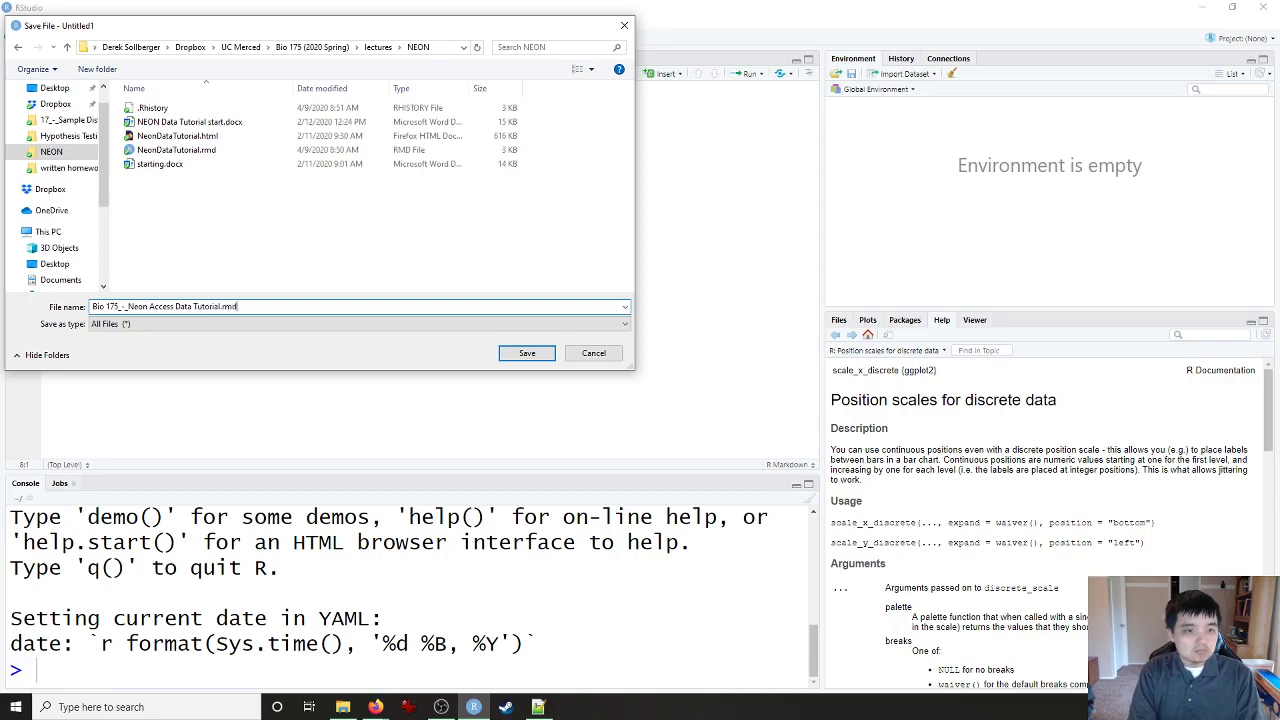
{"action": "key", "text": "Return"}
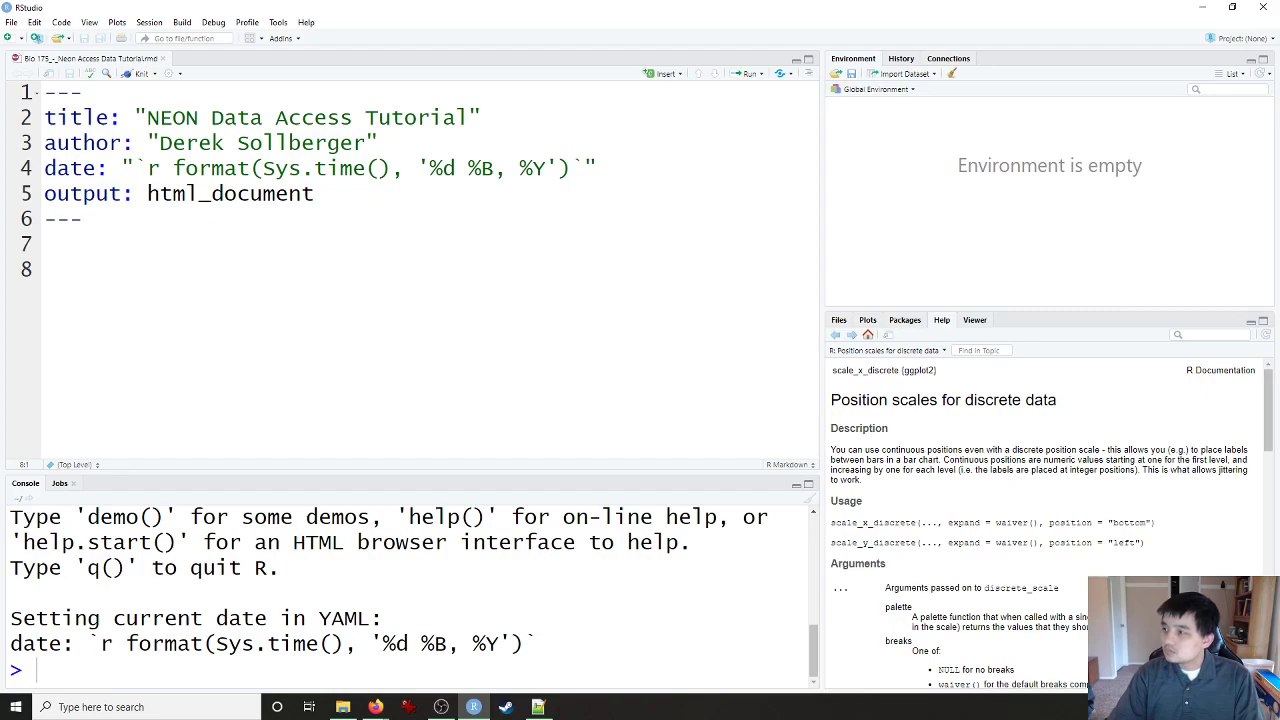
Step: Paste the NEON source link and a Packages section with install code for devtools, neonUtilities, raster, geoNEON, BiocManager and rhdf5 below the header
{"action": "key", "text": "alt+Tab"}
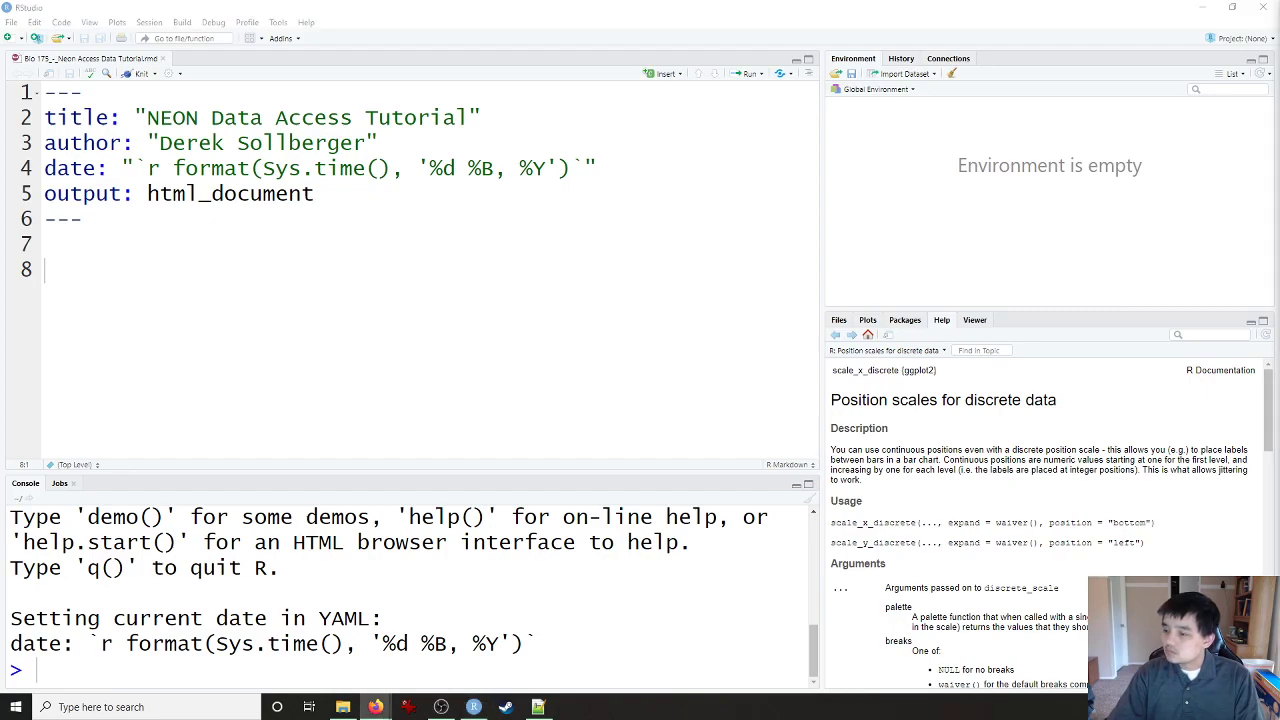
{"action": "key", "text": "alt+Tab"}
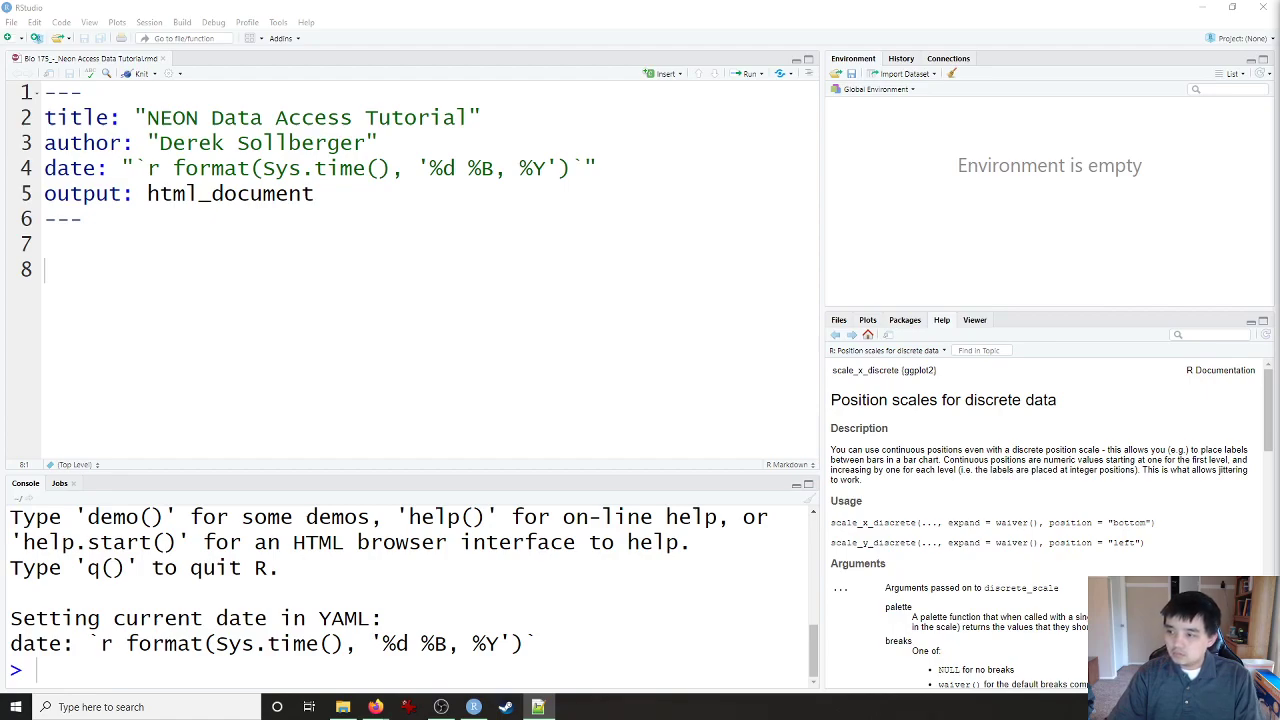
{"action": "left_click", "coordinate": [94, 266]}
{"action": "key", "text": "ctrl+v"}
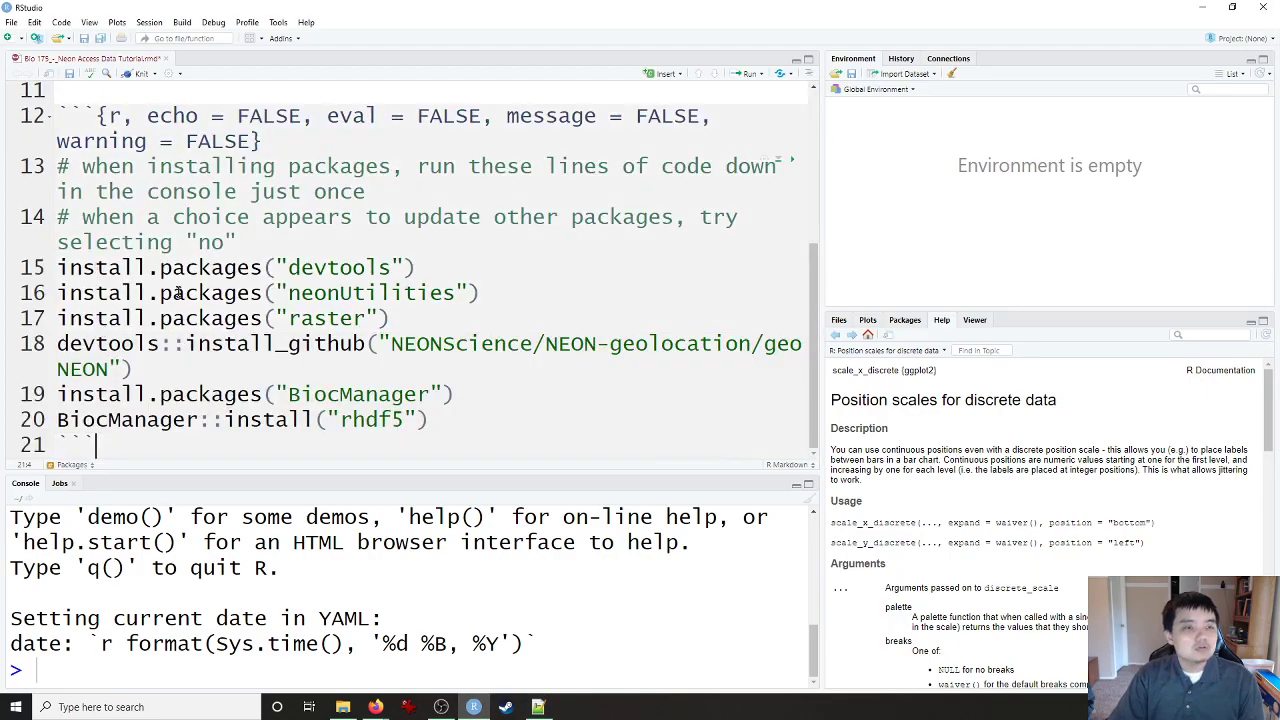
{"action": "scroll", "coordinate": [183, 298], "scroll_direction": "up", "scroll_amount": 3}
{"action": "scroll", "coordinate": [175, 298], "scroll_direction": "down", "scroll_amount": 3}
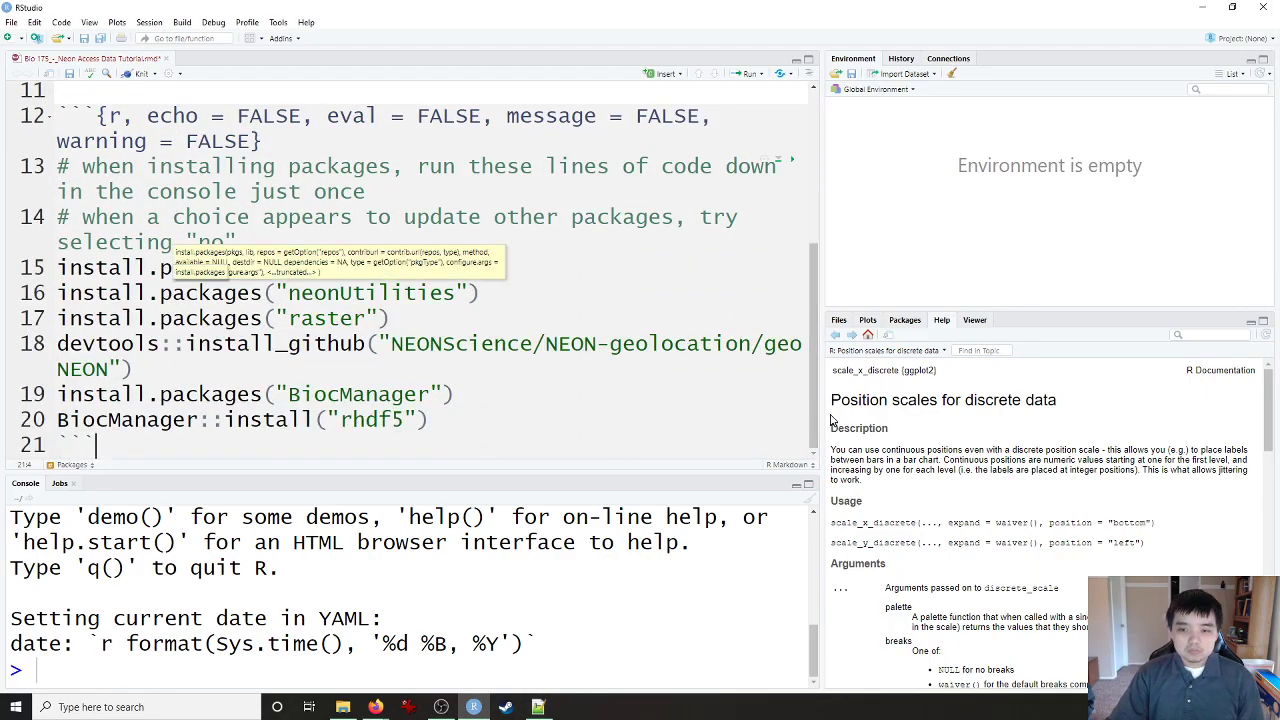
Step: Widen the source editor and console area, and examine the neonUtilities and BiocManager installation lines in the Packages chunk
{"action": "left_click_drag", "start_coordinate": [820, 405], "coordinate": [1245, 365]}
{"action": "left_click", "coordinate": [682, 316]}
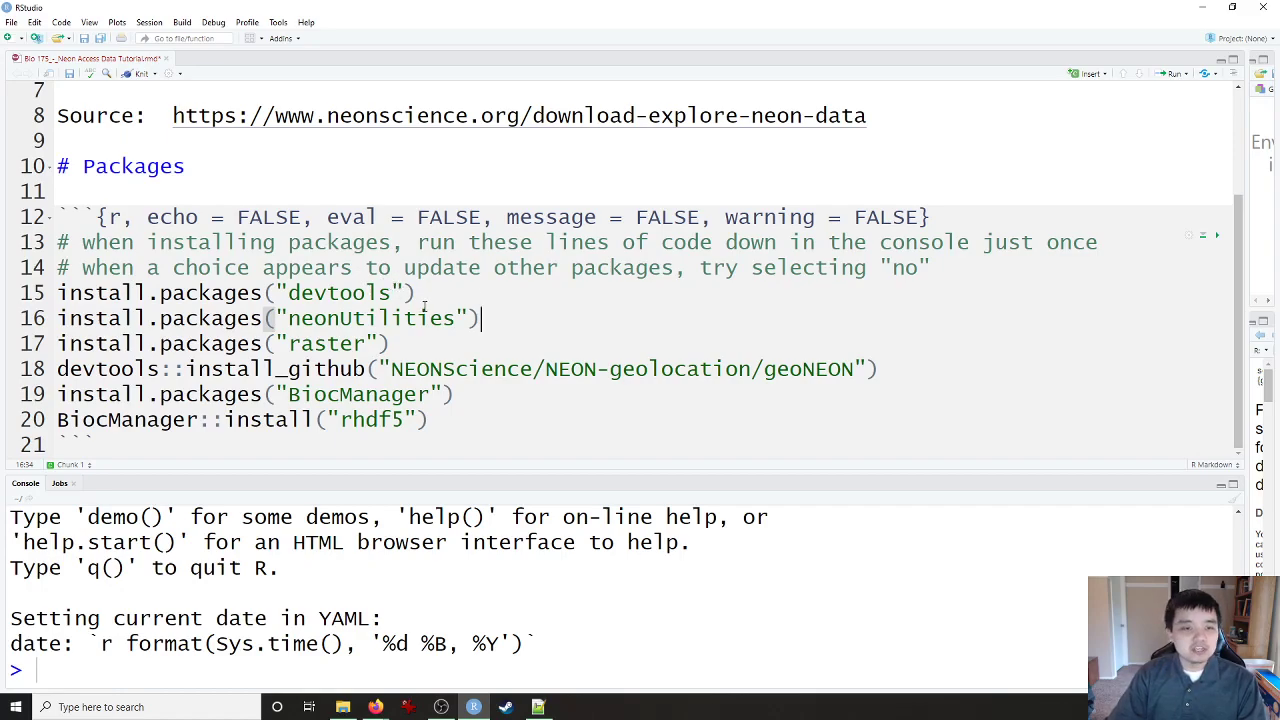
{"action": "left_click_drag", "start_coordinate": [481, 318], "coordinate": [47, 318]}
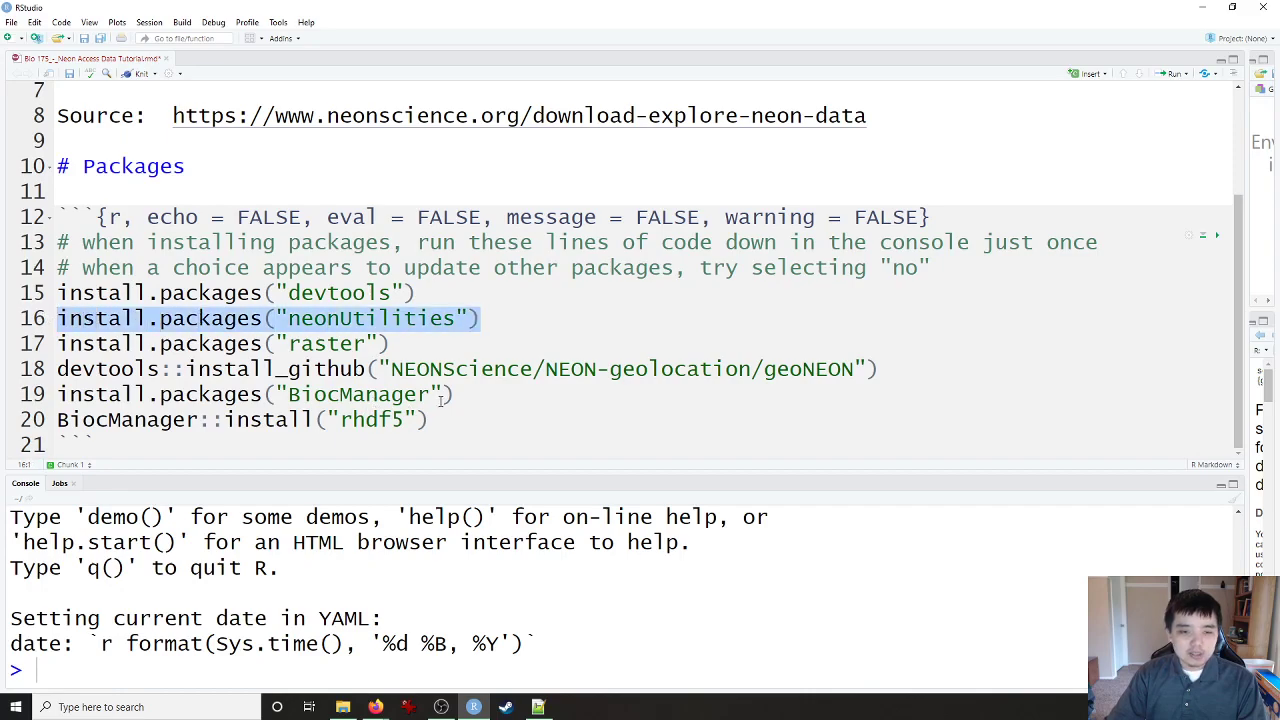
{"action": "left_click_drag", "start_coordinate": [458, 394], "coordinate": [268, 394]}
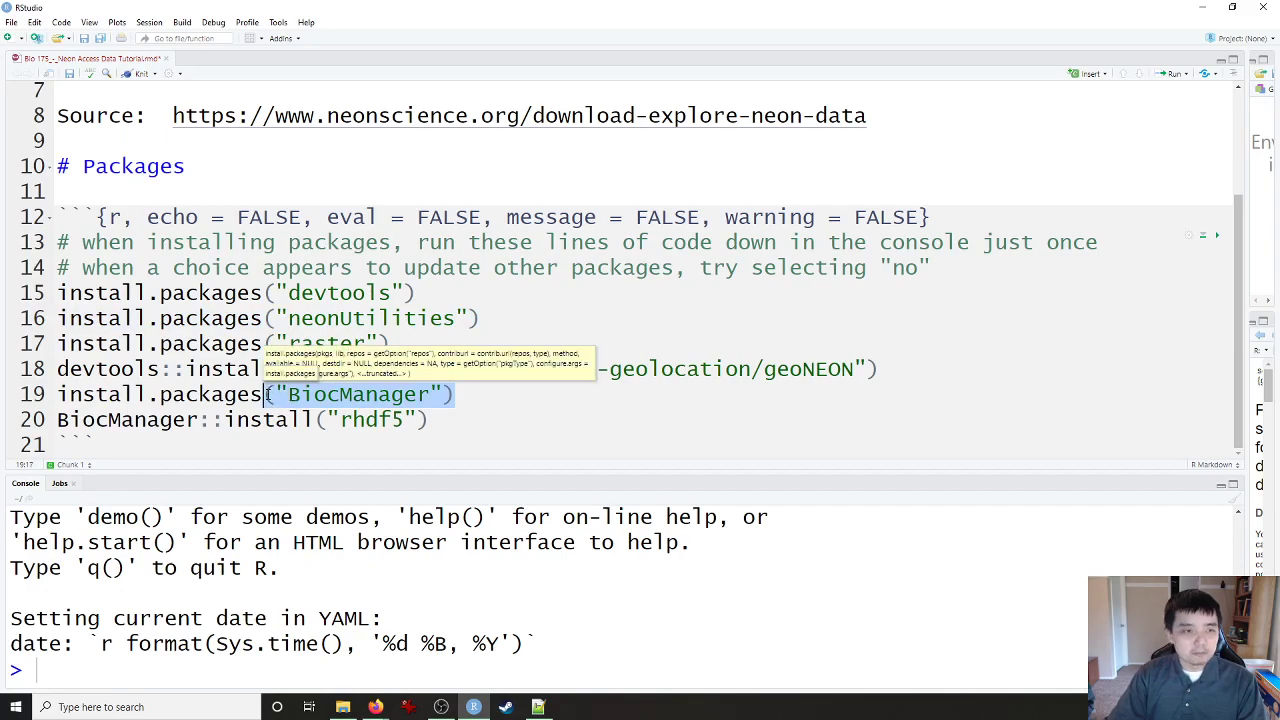
{"action": "left_click", "coordinate": [198, 394]}
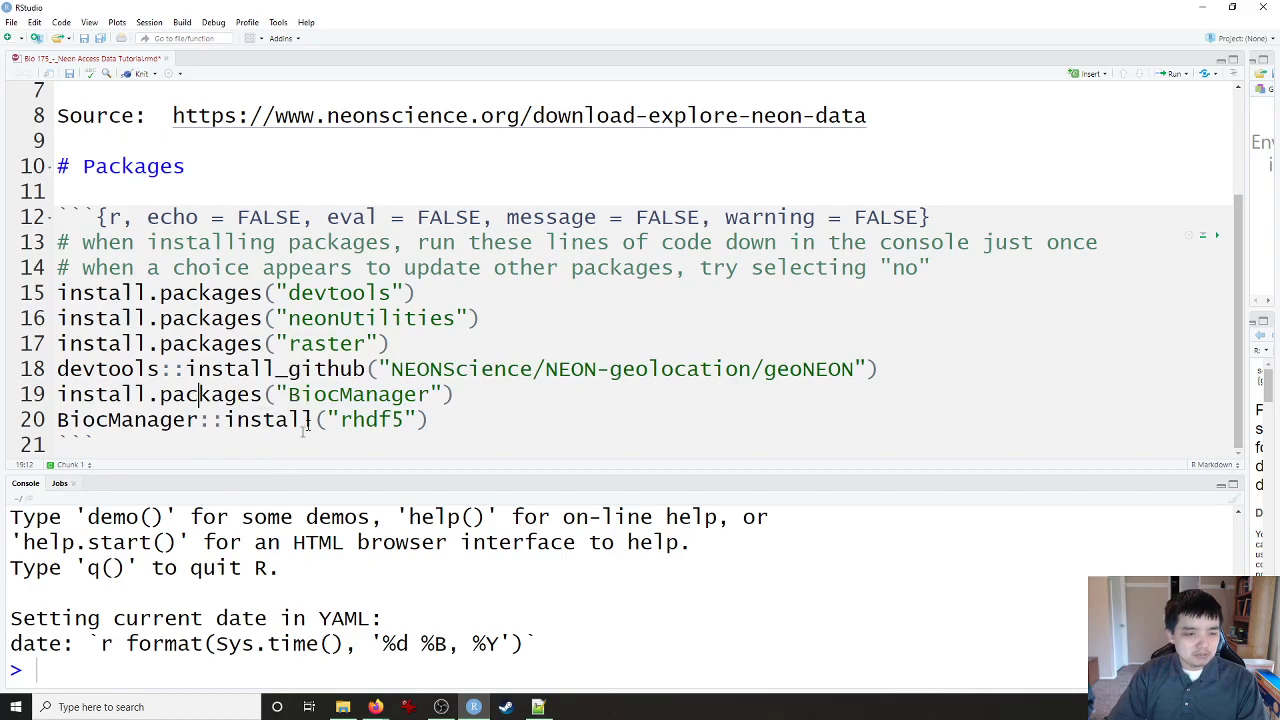
Step: Put the devtools installation command on the console line and clear it without running it
{"action": "left_click_drag", "start_coordinate": [435, 292], "coordinate": [50, 297]}
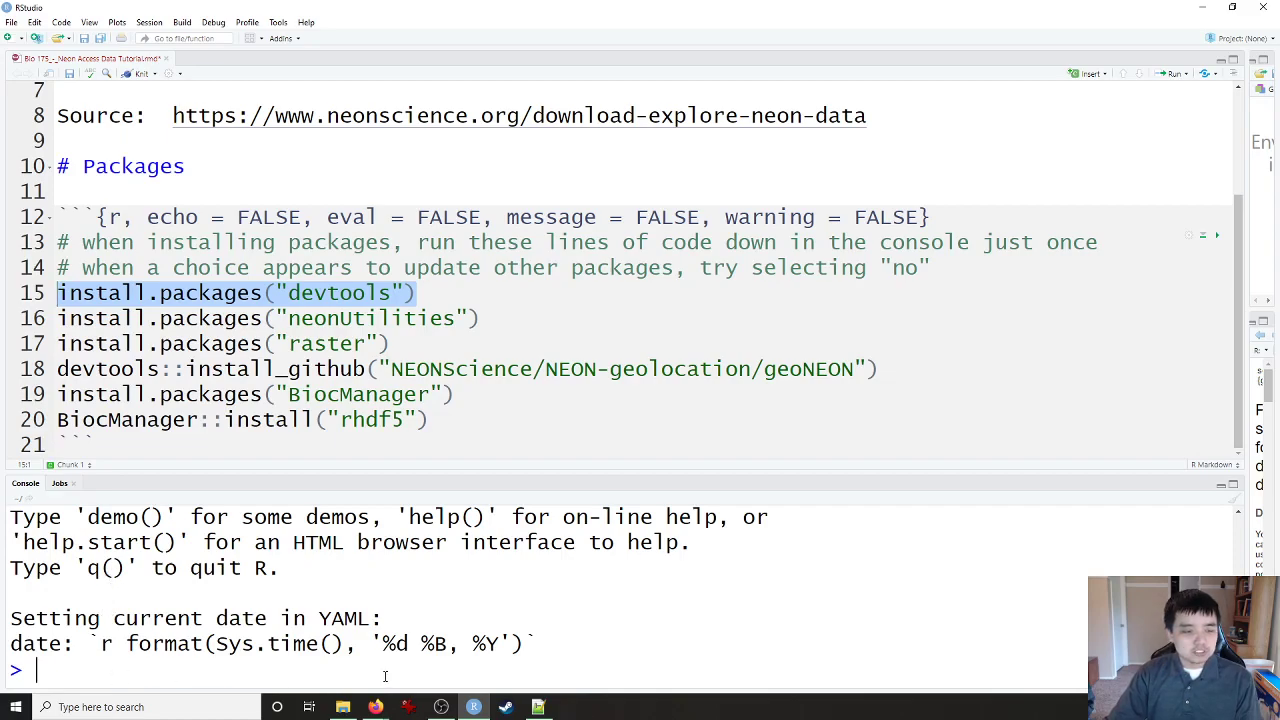
{"action": "type", "text": "install.packages(\"devtools\")"}
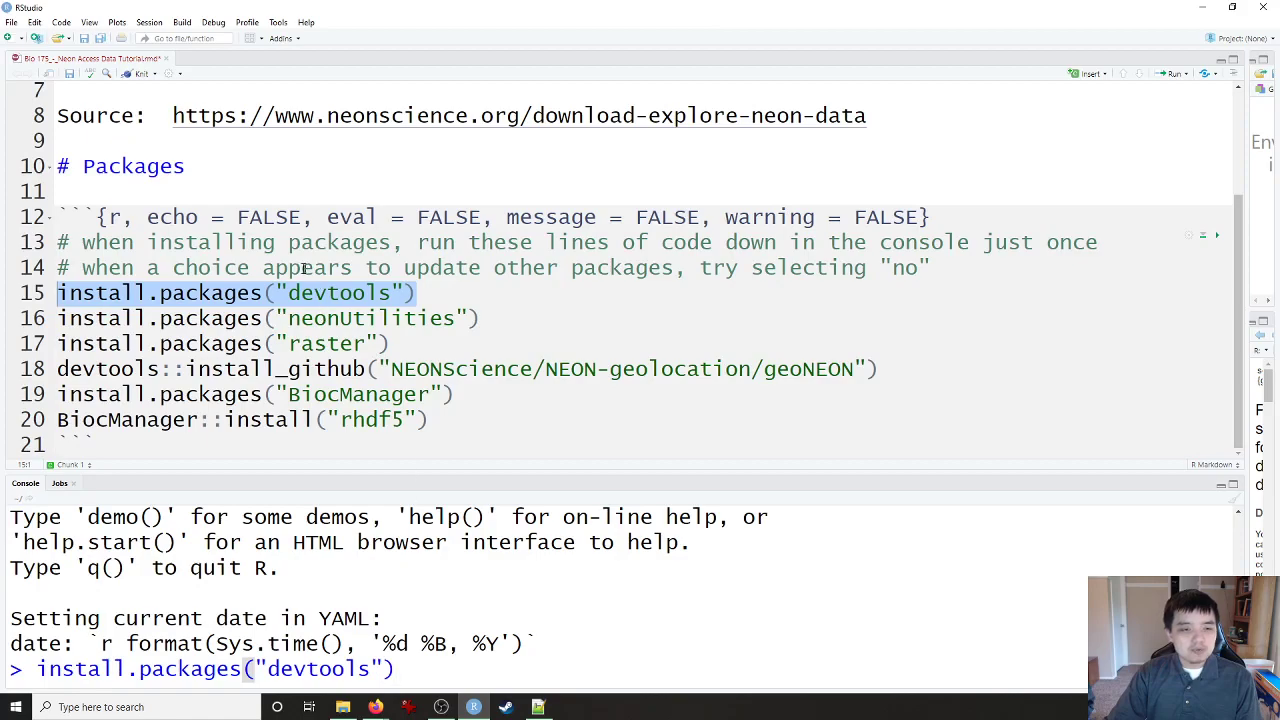
{"action": "left_click_drag", "start_coordinate": [397, 669], "coordinate": [8, 665]}
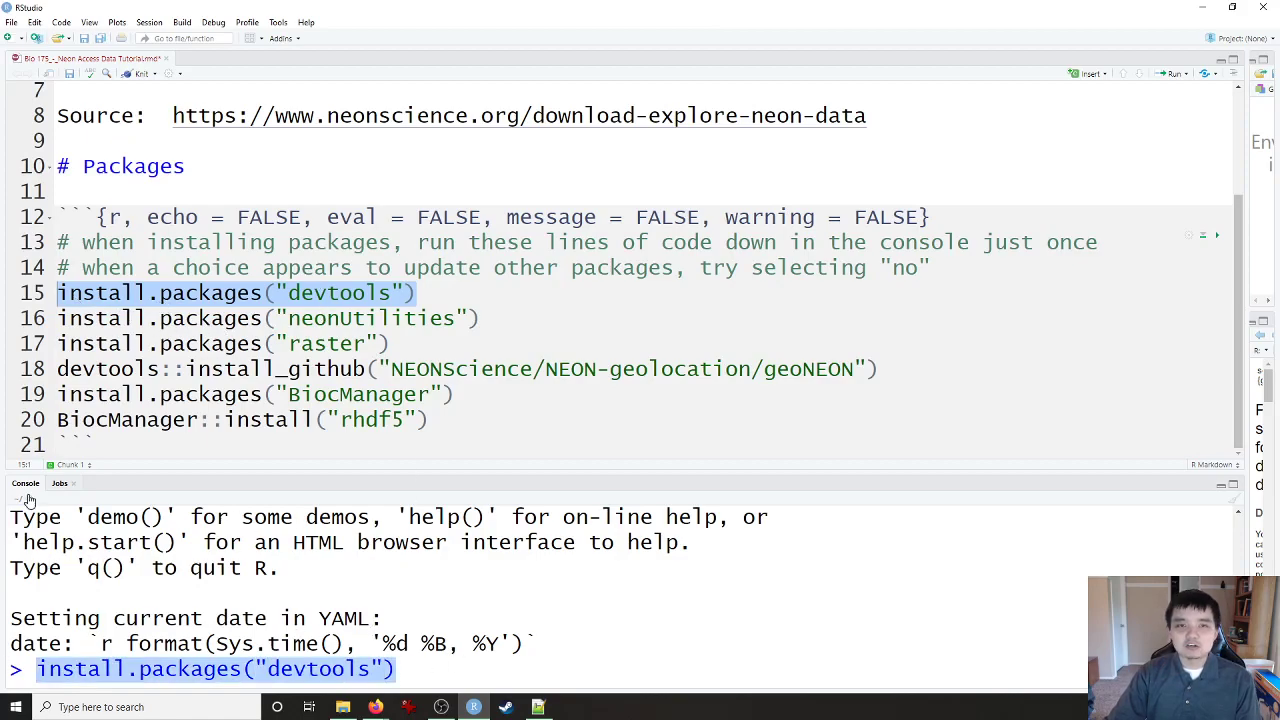
{"action": "left_click", "coordinate": [444, 672]}
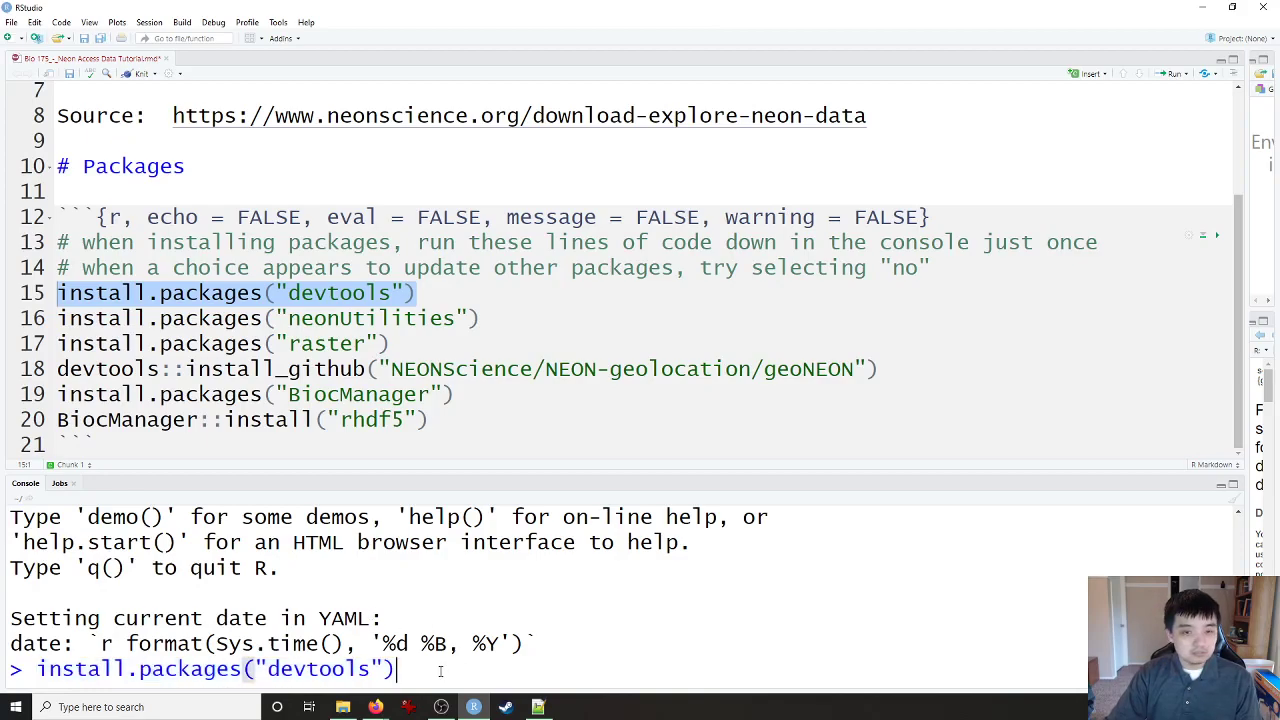
{"action": "left_click_drag", "start_coordinate": [444, 668], "coordinate": [24, 655]}
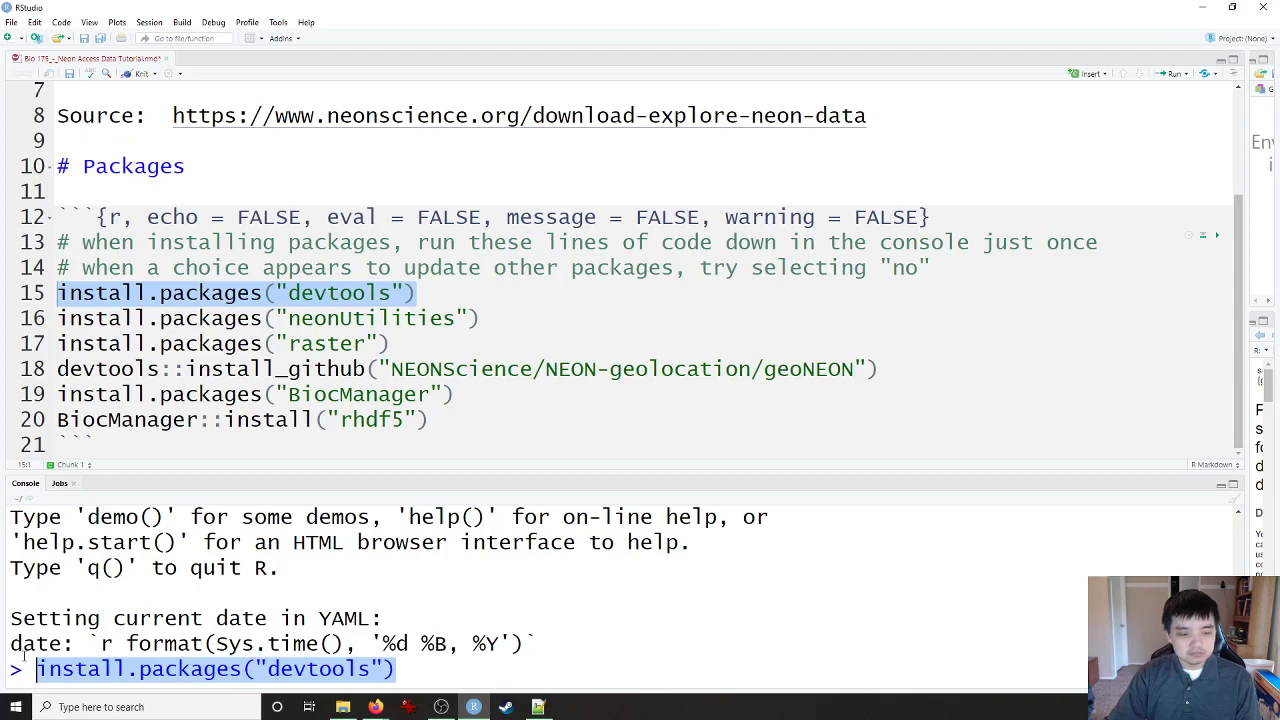
{"action": "key", "text": "BackSpace"}
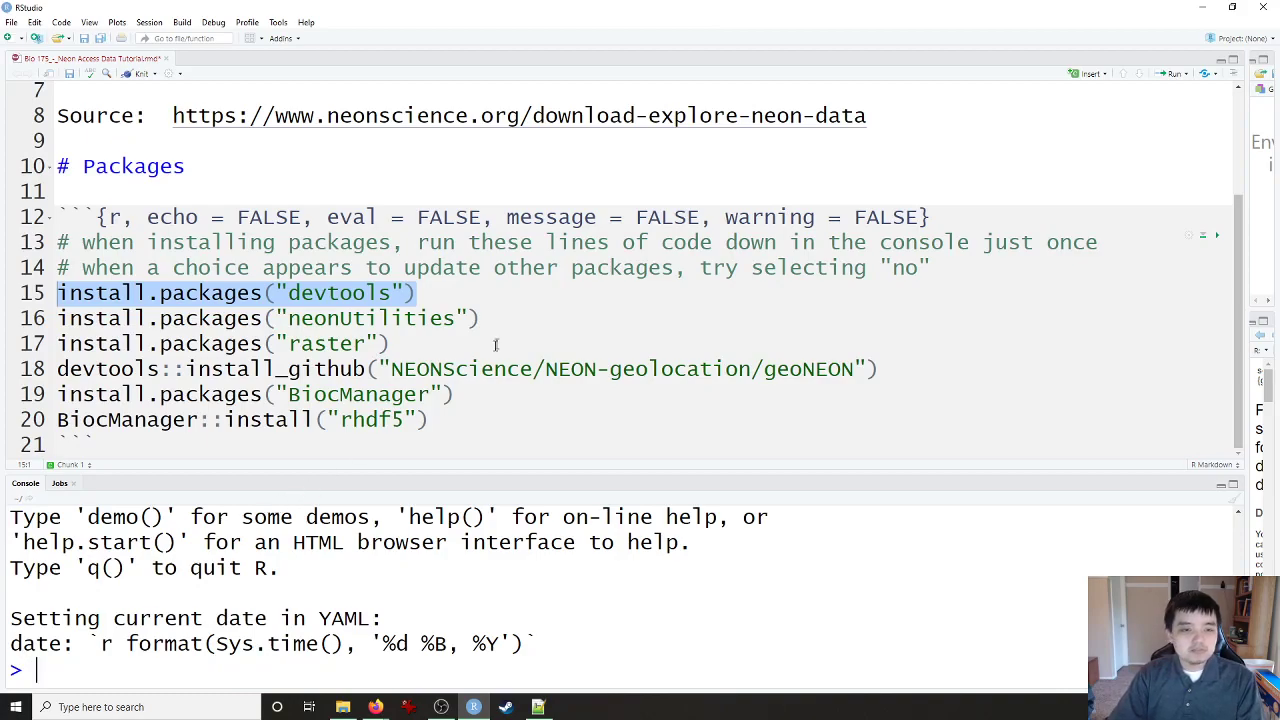
Step: Place the geoNEON install_github command in the console, save the document, and clear the command without running it
{"action": "left_click_drag", "start_coordinate": [878, 369], "coordinate": [112, 664]}
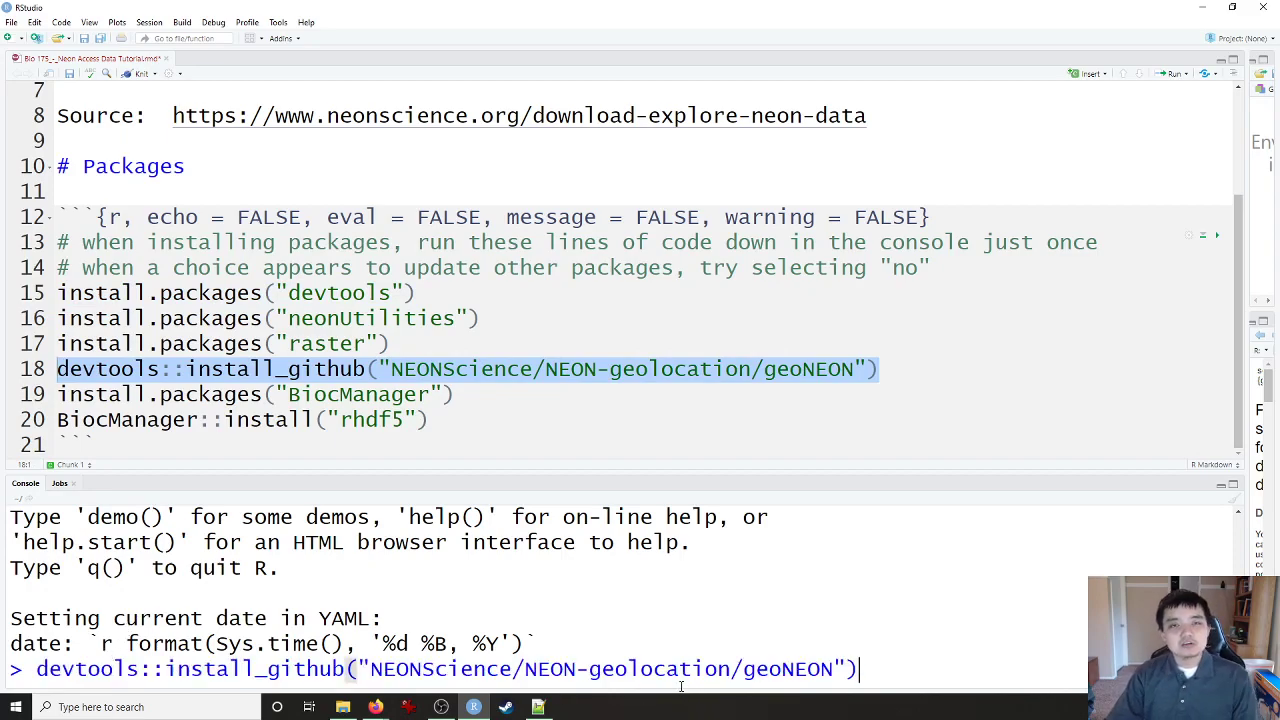
{"action": "left_click", "coordinate": [81, 84]}
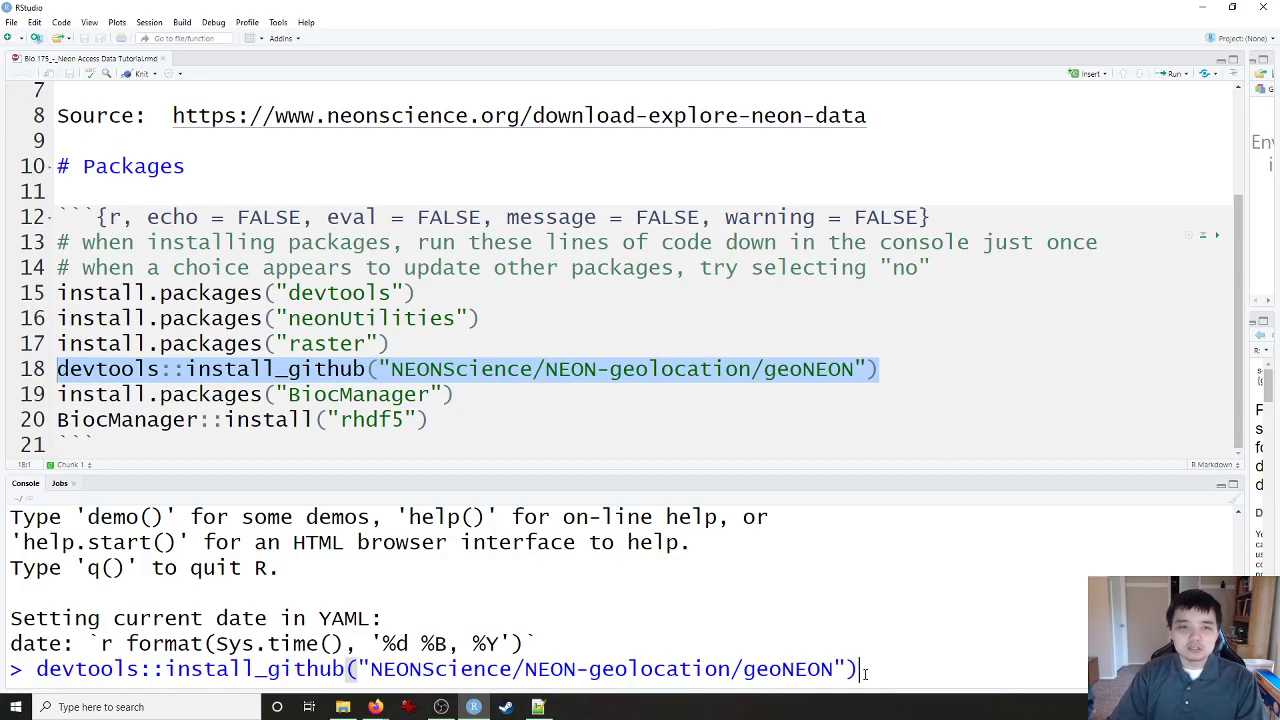
{"action": "left_click_drag", "start_coordinate": [860, 669], "coordinate": [65, 628]}
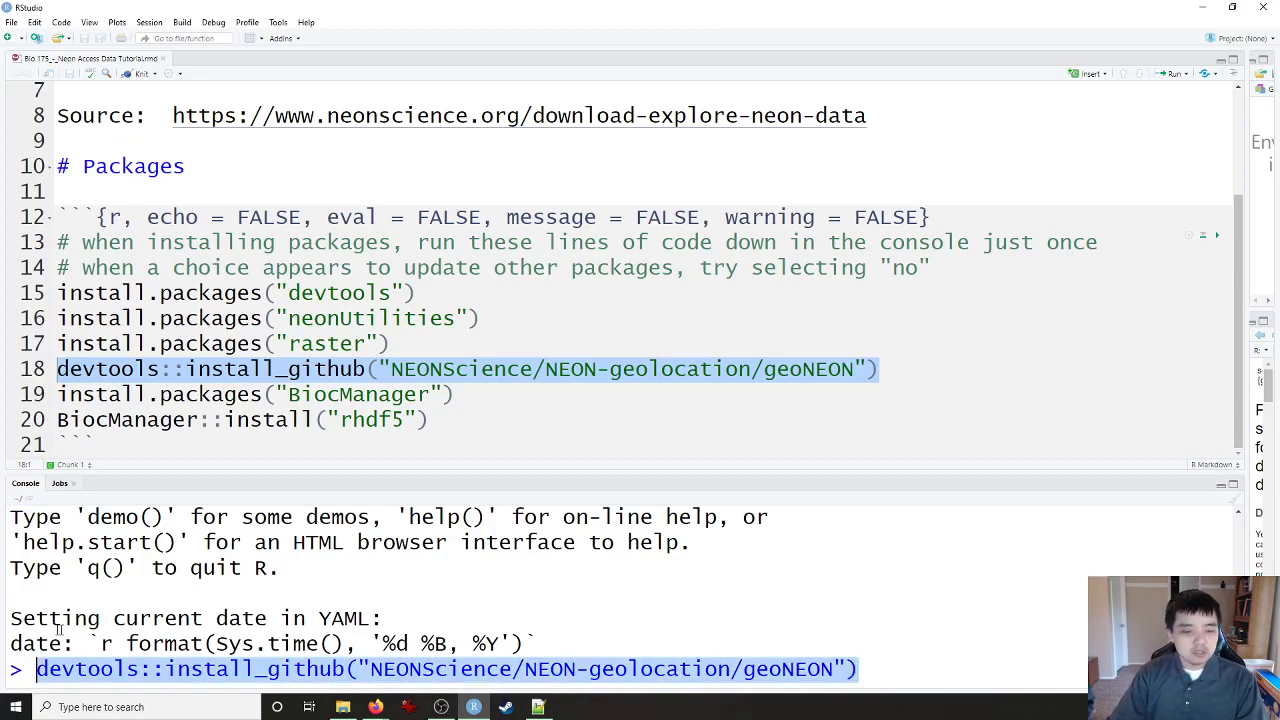
{"action": "key", "text": "BackSpace"}
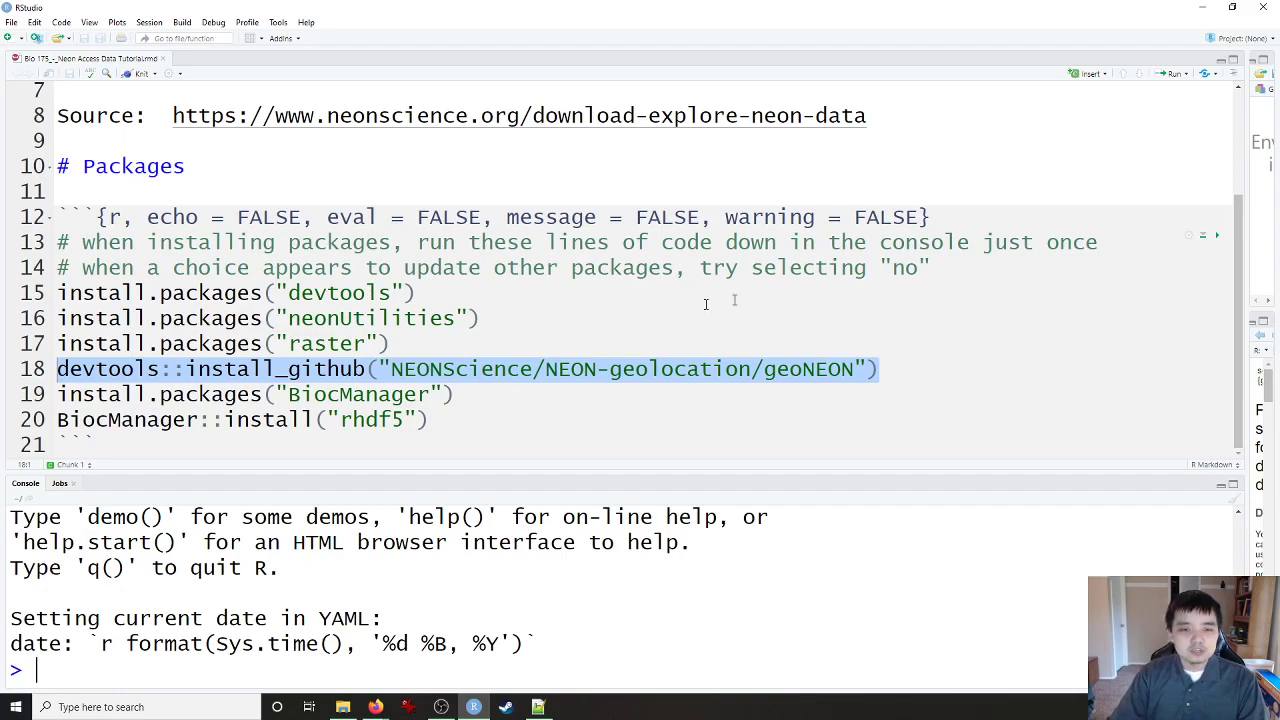
Step: Examine the comment about selecting "no" for updates and the installation lines in the Packages chunk
{"action": "left_click_drag", "start_coordinate": [930, 267], "coordinate": [755, 268]}
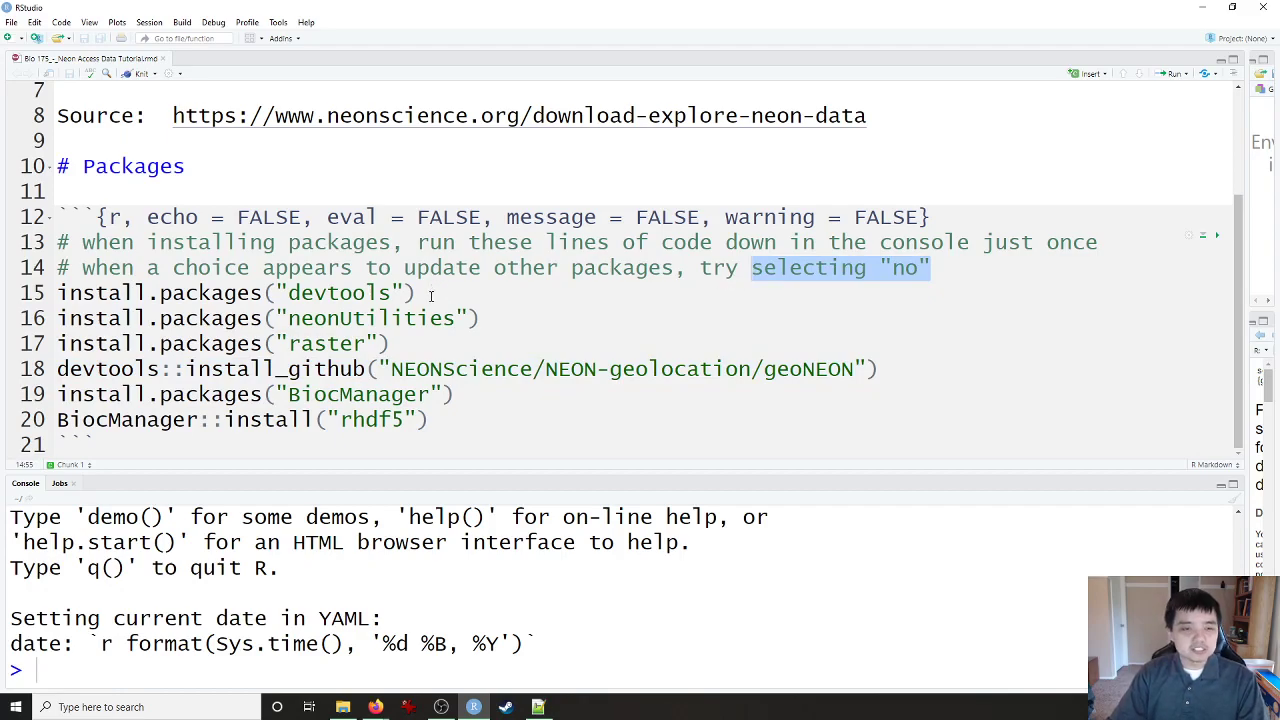
{"action": "left_click_drag", "start_coordinate": [463, 421], "coordinate": [55, 292]}
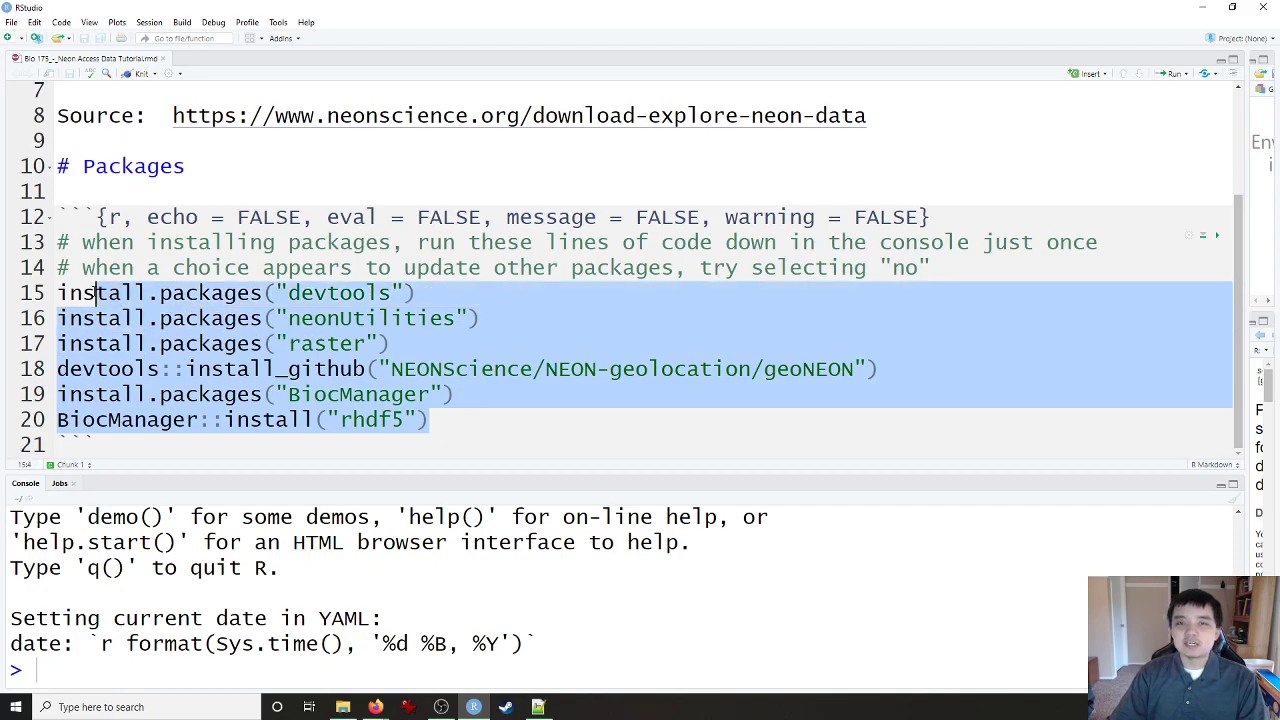
{"action": "left_click", "coordinate": [146, 318]}
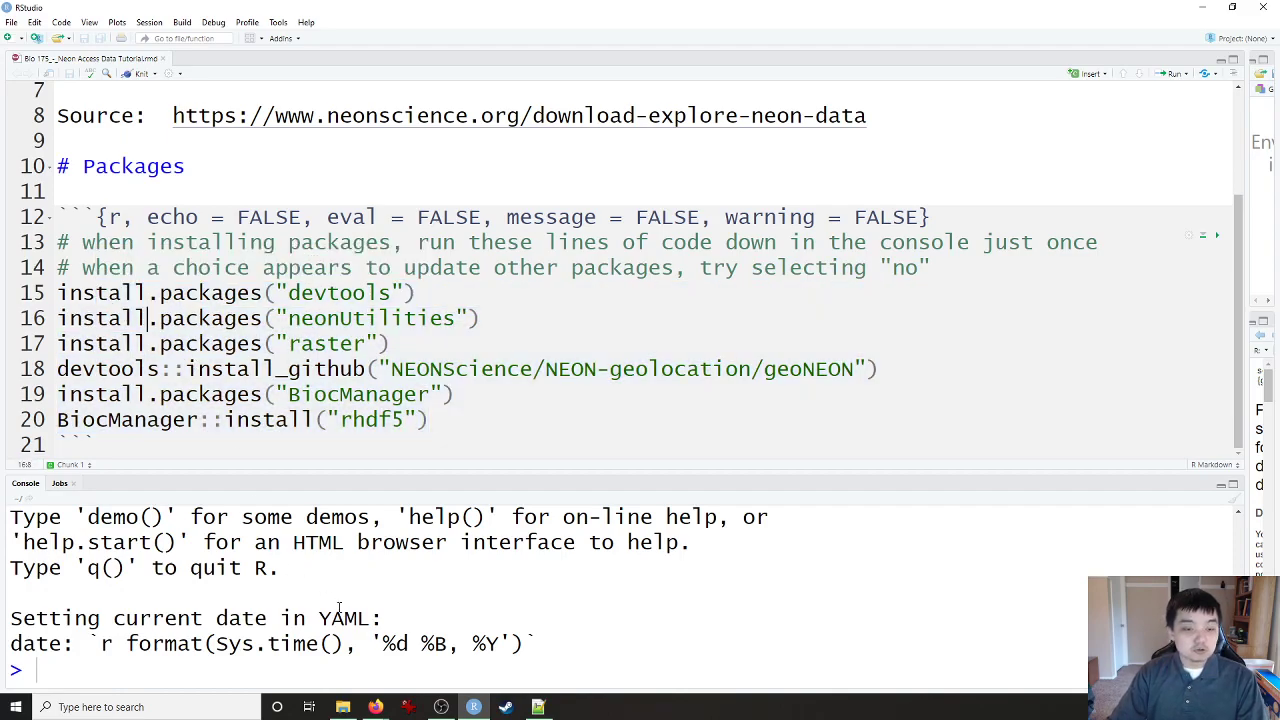
{"action": "left_click", "coordinate": [480, 281]}
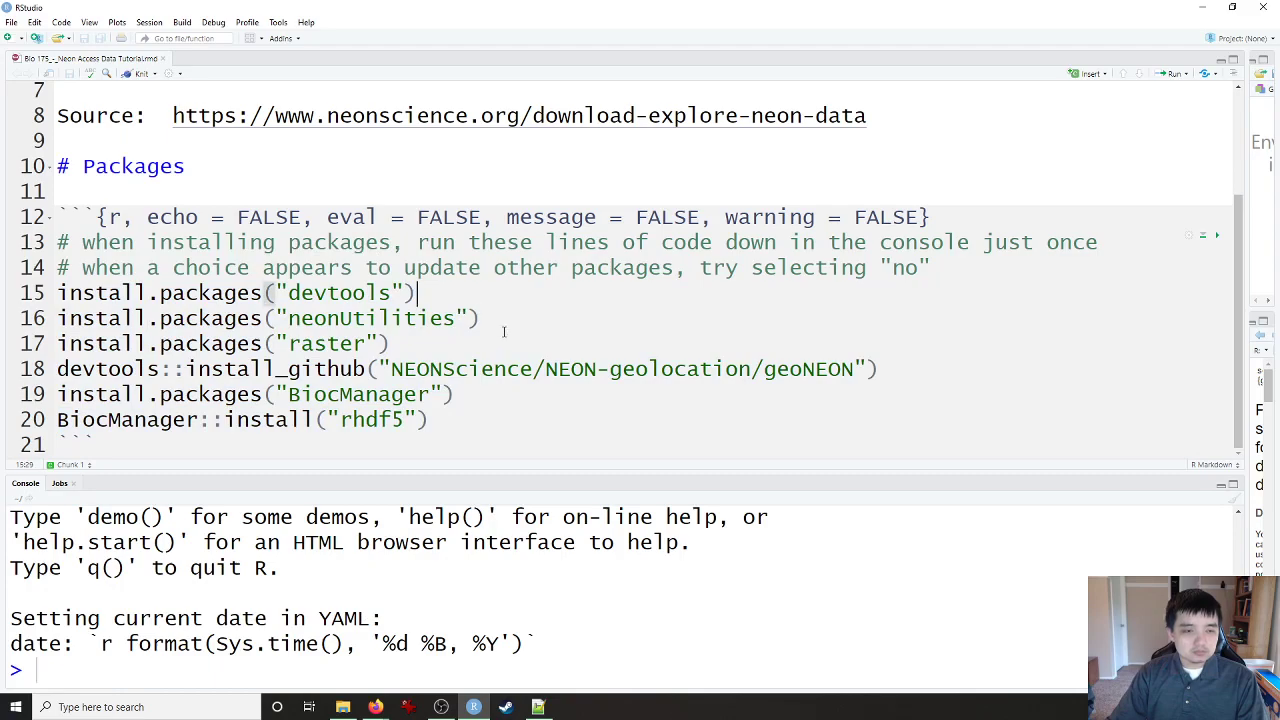
Step: Paste a chunk below the install code that hides messages and warnings, loads neonUtilities, geoNEON, raster, rhdf5 and tidyverse, and sets stringsAsFactors=F
{"action": "key", "text": "alt+Tab"}
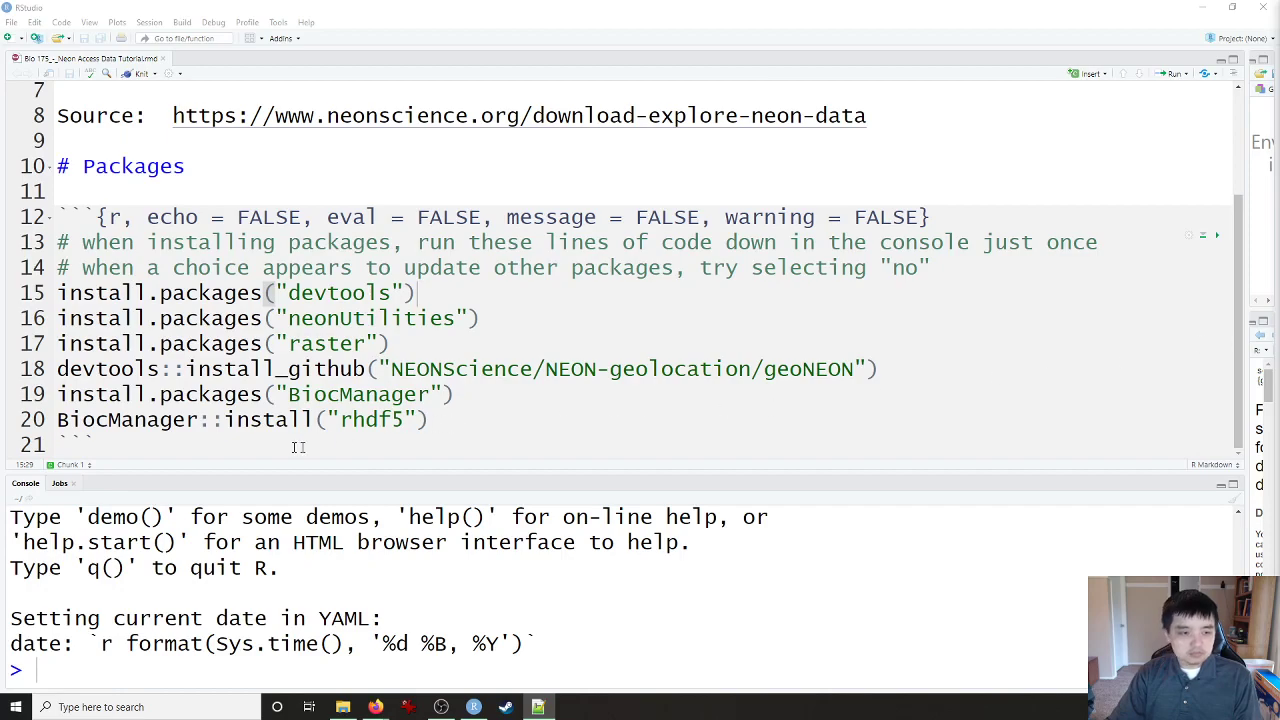
{"action": "left_click", "coordinate": [212, 449]}
{"action": "key", "text": "Return"}
{"action": "key", "text": "Return"}
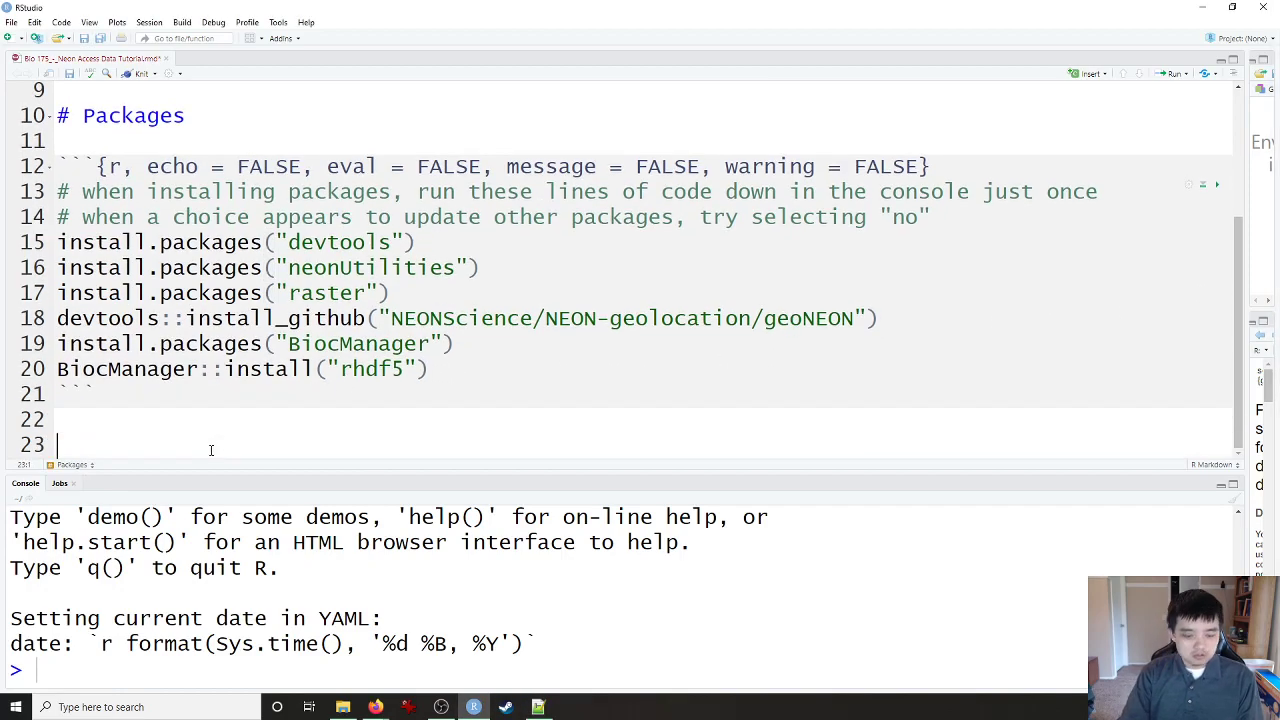
{"action": "type", "text": "```{r, message = FALSE, warning = FALSE} # load packages library(neonUtilities) library(geoNEON) library(raster) library(rhdf5) library(tidyverse)  # Set global option to NOT convert all character variables to factors options(stringsAsFactors=F) ```"}
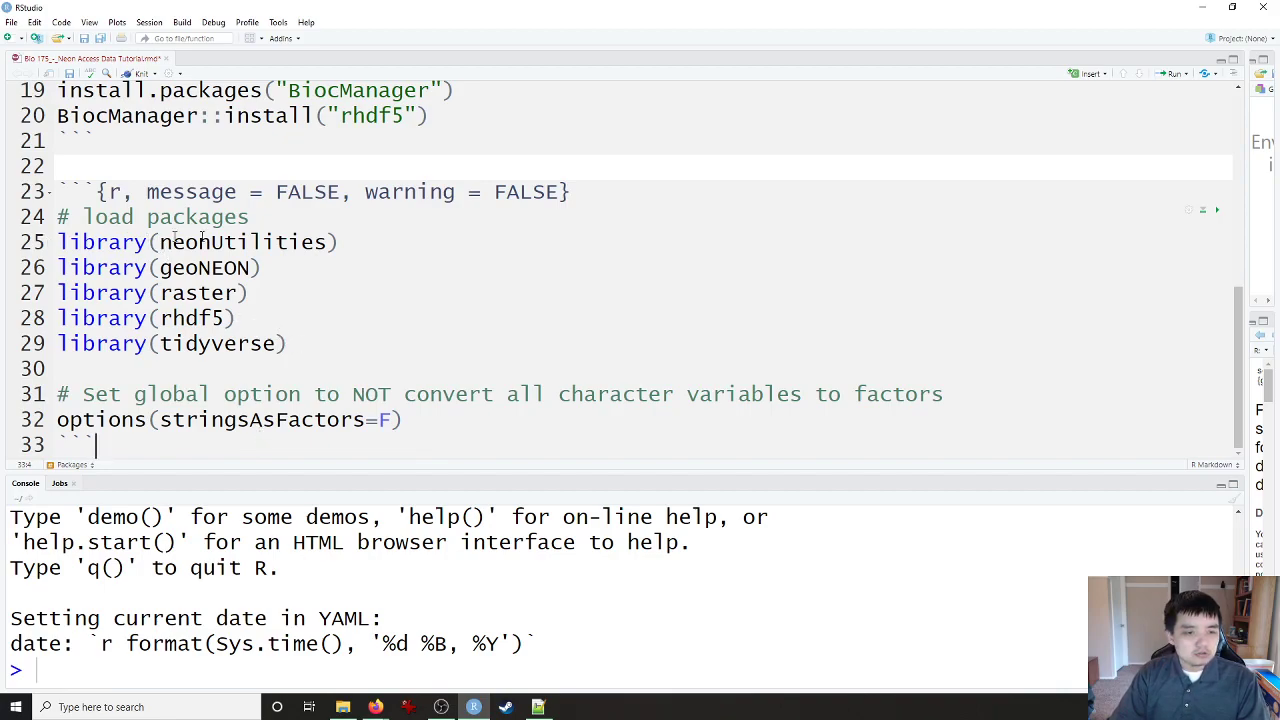
Step: Examine the library lines for the four NEON-related packages and tidyverse in the loading chunk
{"action": "left_click", "coordinate": [336, 242]}
{"action": "left_click_drag", "start_coordinate": [336, 242], "coordinate": [57, 242]}
{"action": "left_click", "coordinate": [234, 318]}
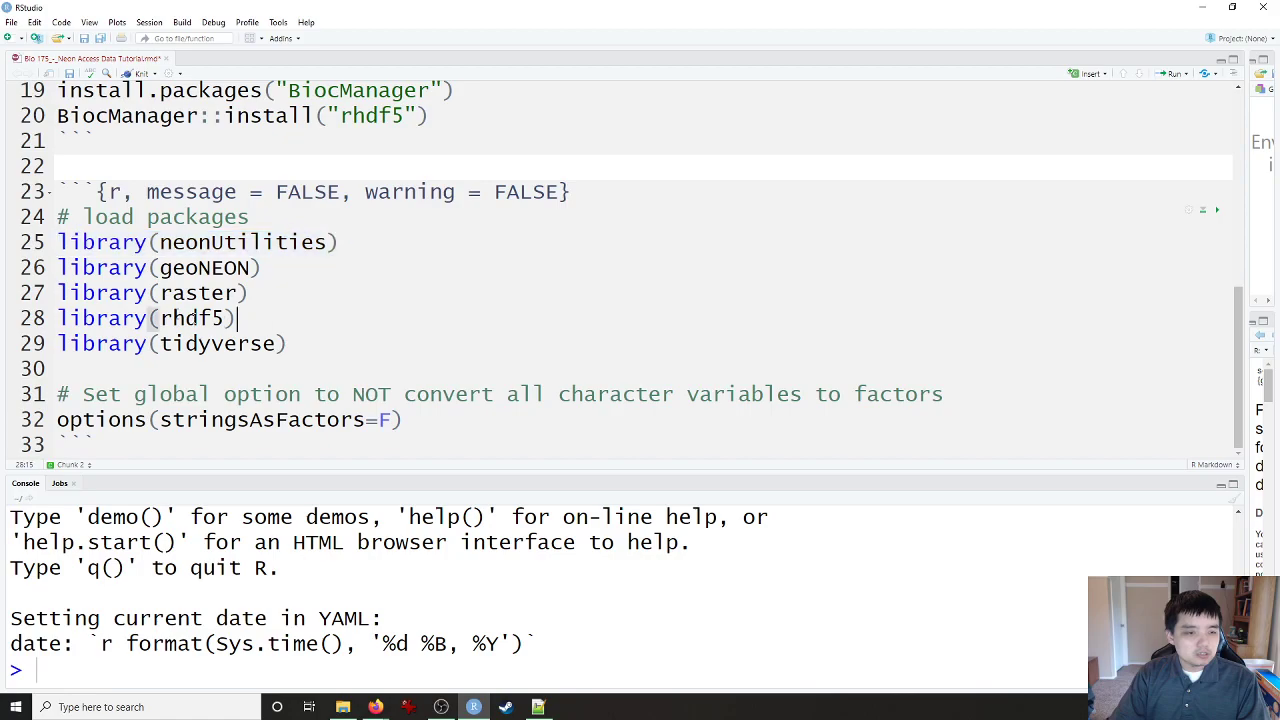
{"action": "left_click_drag", "start_coordinate": [234, 318], "coordinate": [60, 242]}
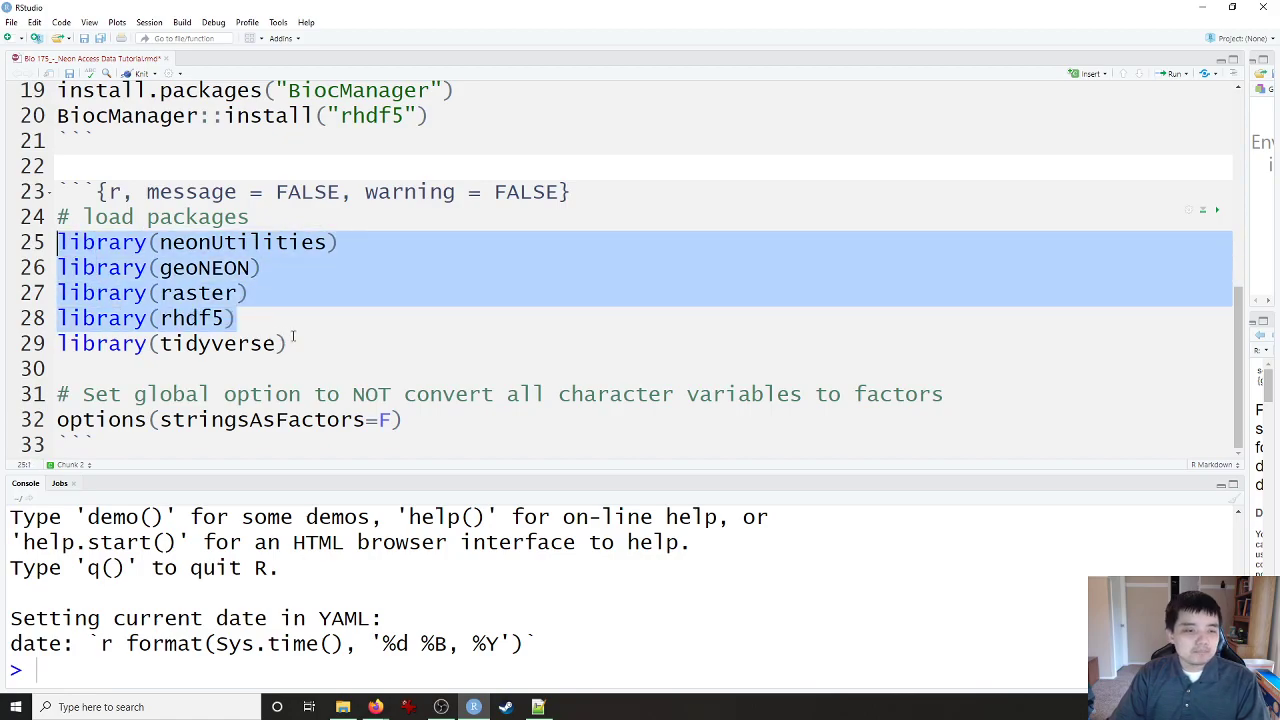
{"action": "left_click", "coordinate": [291, 343]}
{"action": "left_click_drag", "start_coordinate": [289, 343], "coordinate": [57, 345]}
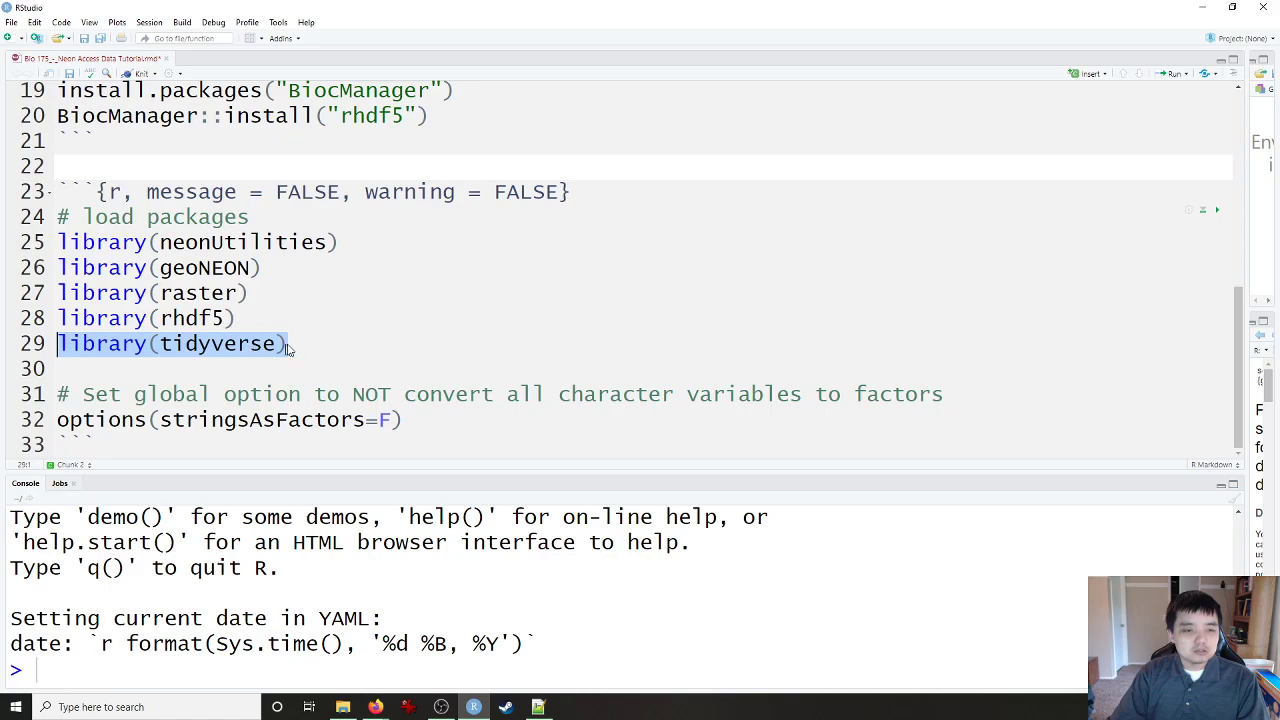
{"action": "left_click", "coordinate": [301, 345]}
{"action": "left_click_drag", "start_coordinate": [305, 345], "coordinate": [52, 348]}
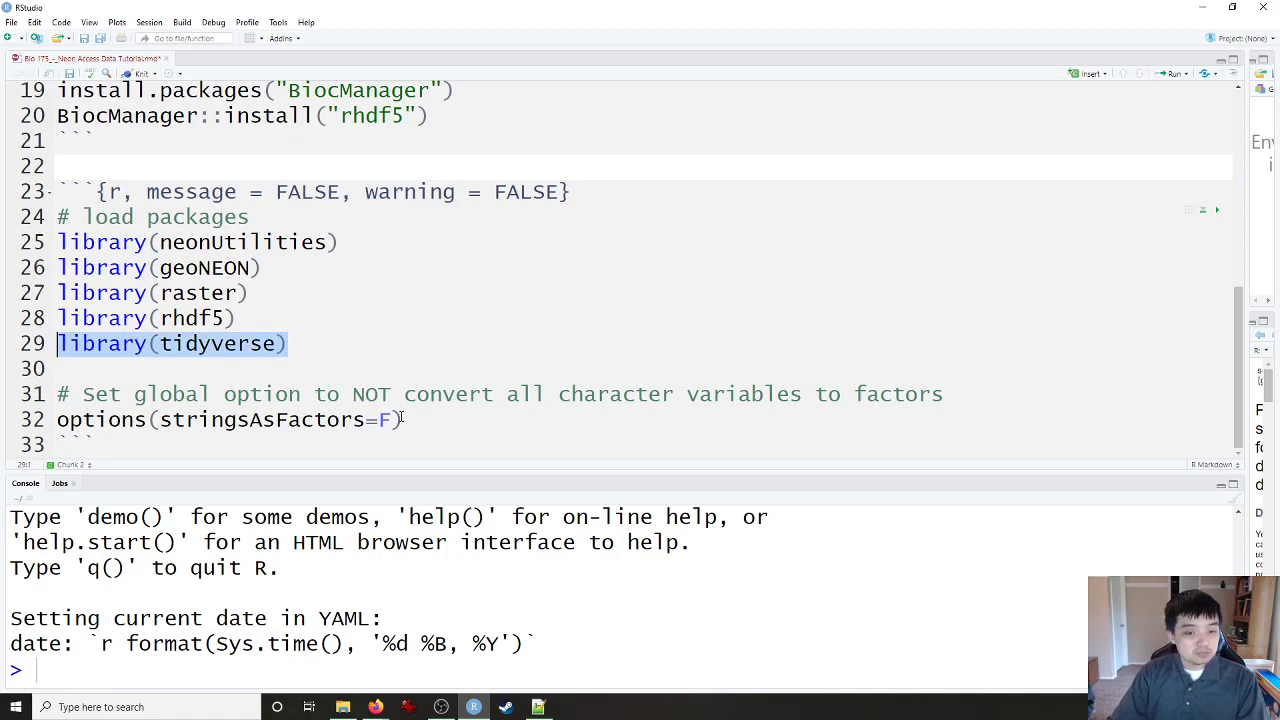
Step: Write the stringsAsFactors option value out as FALSE, with spaces around the equals sign
{"action": "left_click", "coordinate": [408, 420]}
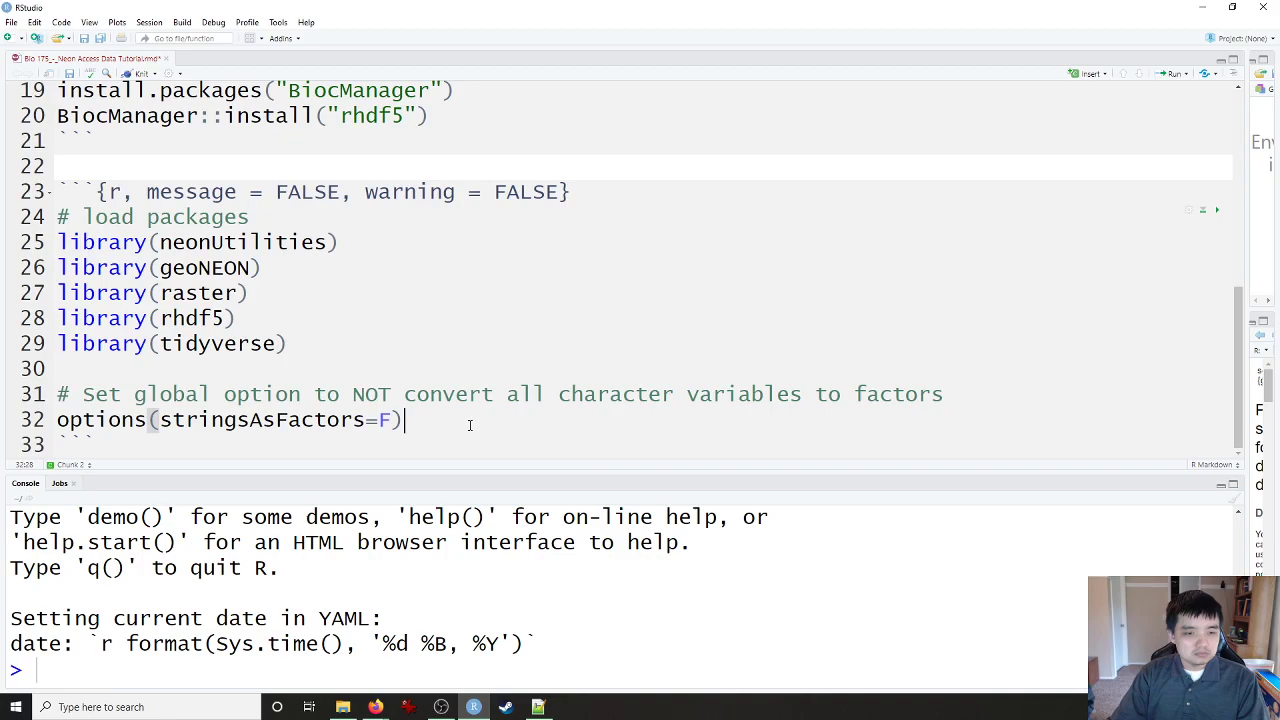
{"action": "left_click_drag", "start_coordinate": [466, 421], "coordinate": [3, 427]}
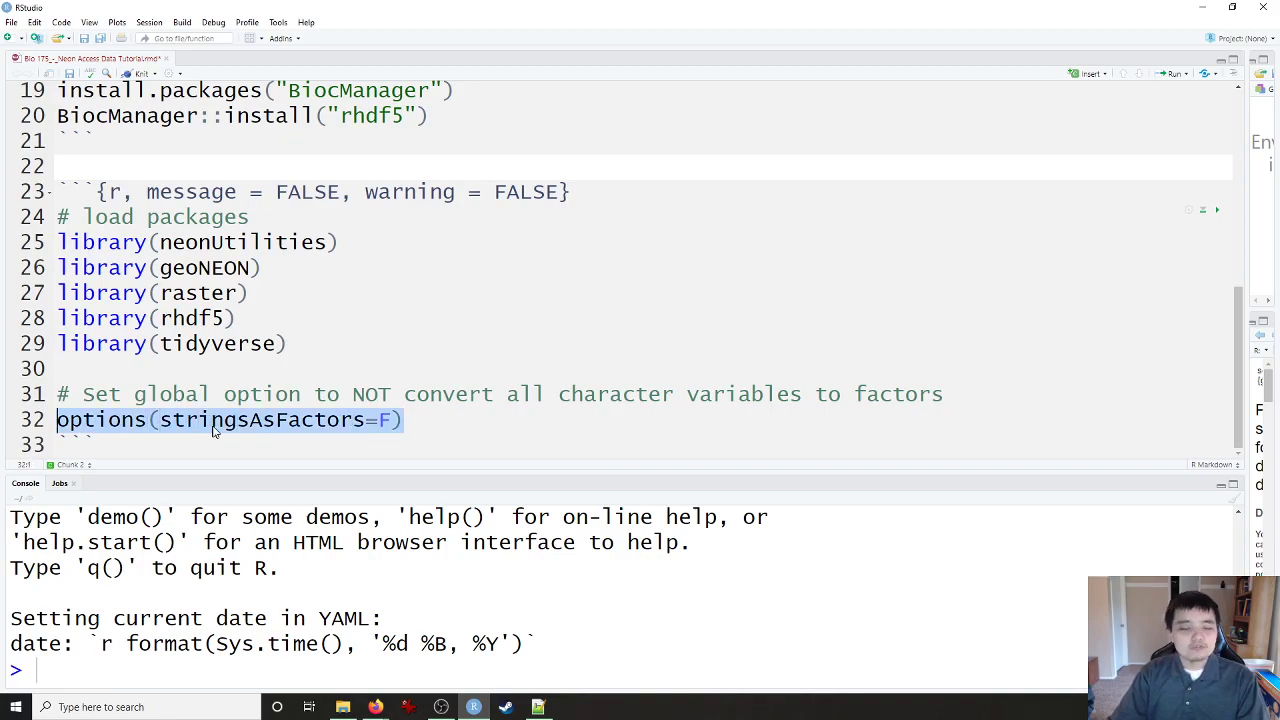
{"action": "left_click", "coordinate": [357, 420]}
{"action": "left_click_drag", "start_coordinate": [364, 420], "coordinate": [161, 420]}
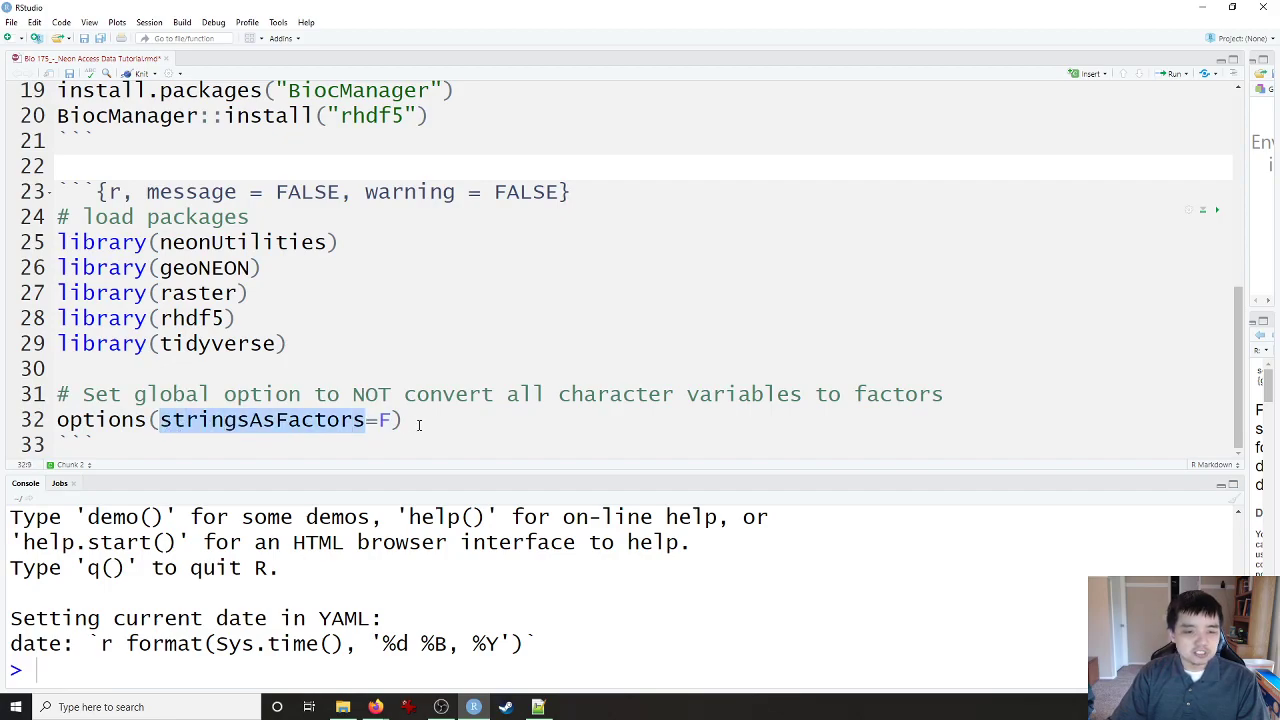
{"action": "left_click", "coordinate": [390, 421]}
{"action": "type", "text": "ALSE"}
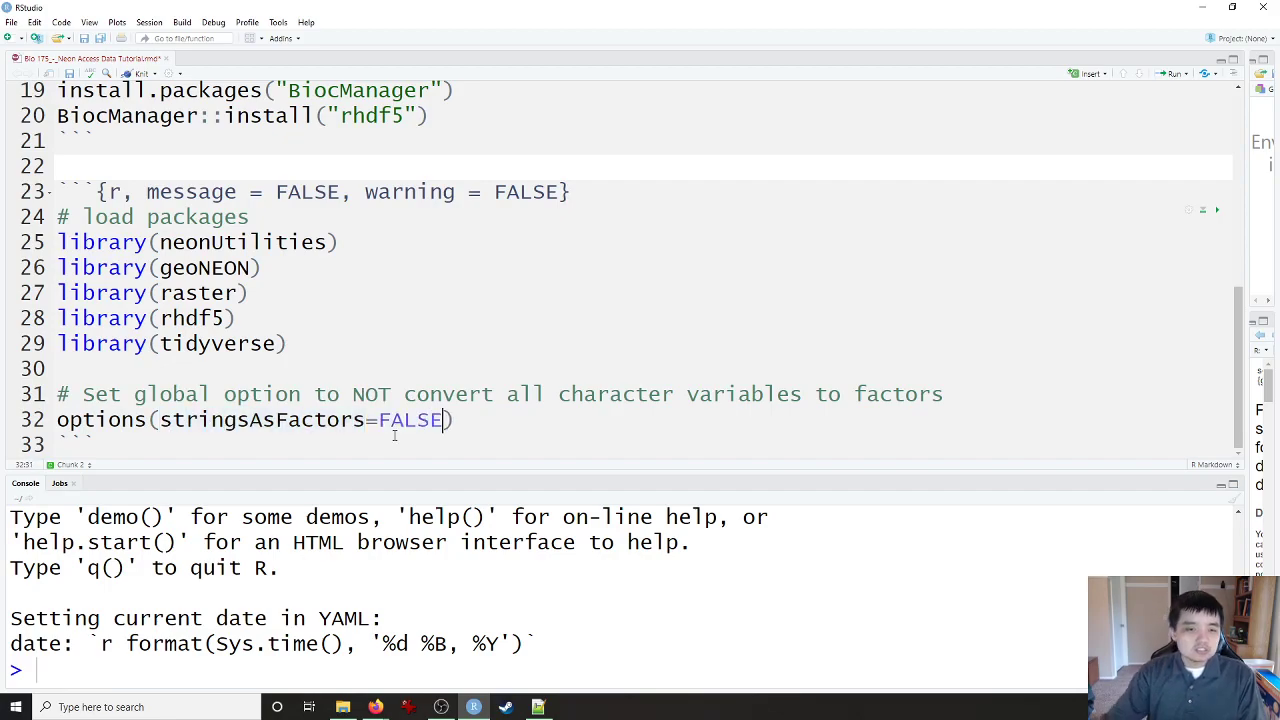
{"action": "left_click", "coordinate": [370, 420]}
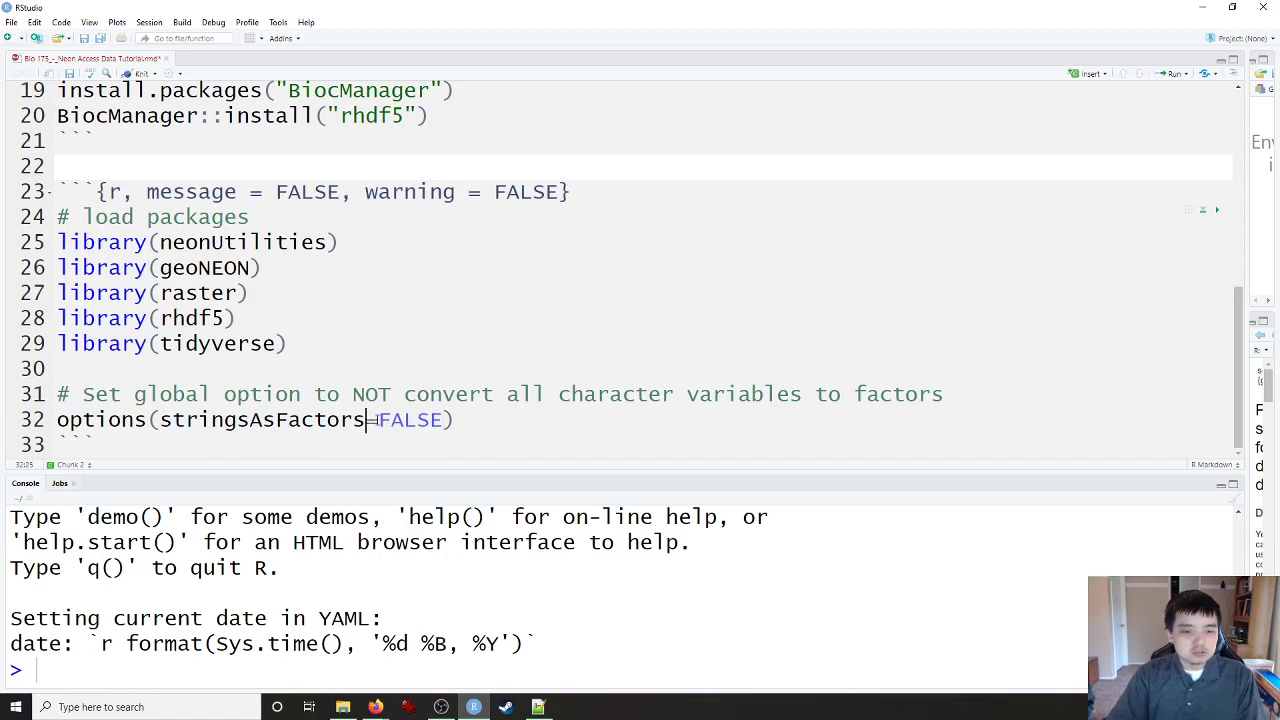
{"action": "left_click", "coordinate": [391, 420]}
{"action": "left_click", "coordinate": [485, 420]}
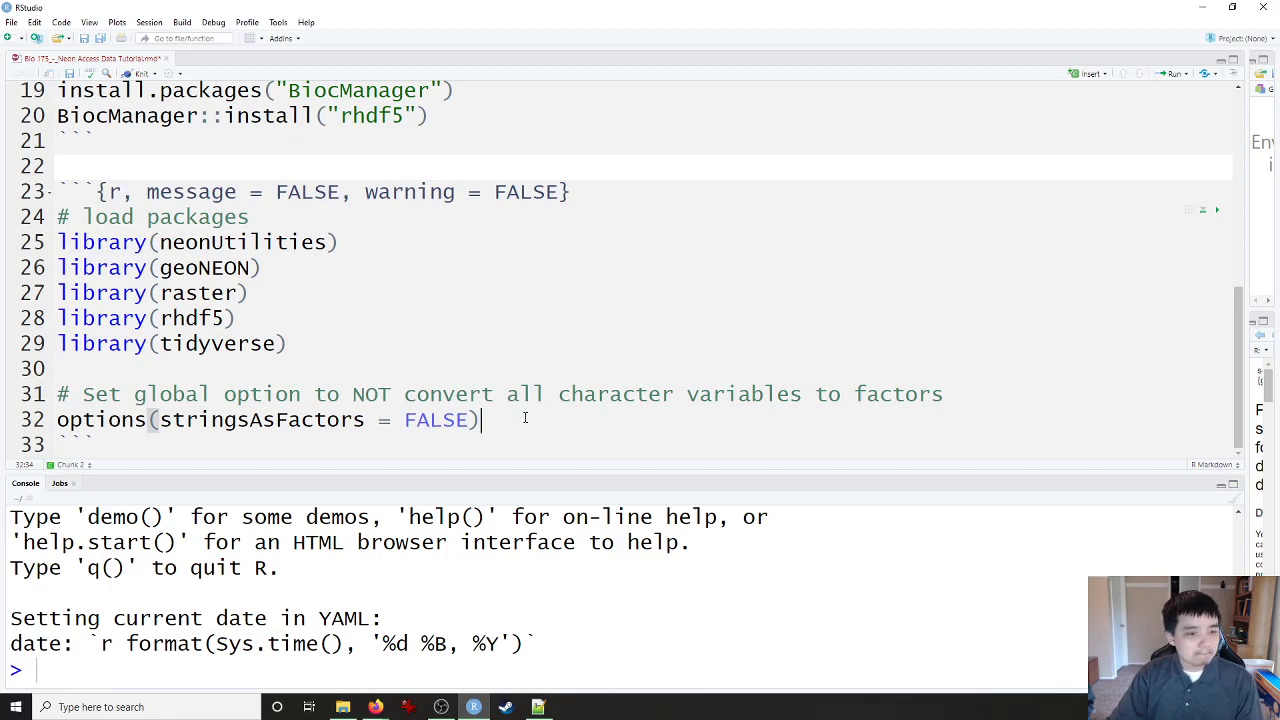
Step: Save the document and maximize the source editor over the console
{"action": "left_click", "coordinate": [425, 325]}
{"action": "key", "text": "ctrl+shift+Return"}
{"action": "key", "text": "ctrl+shift+1"}
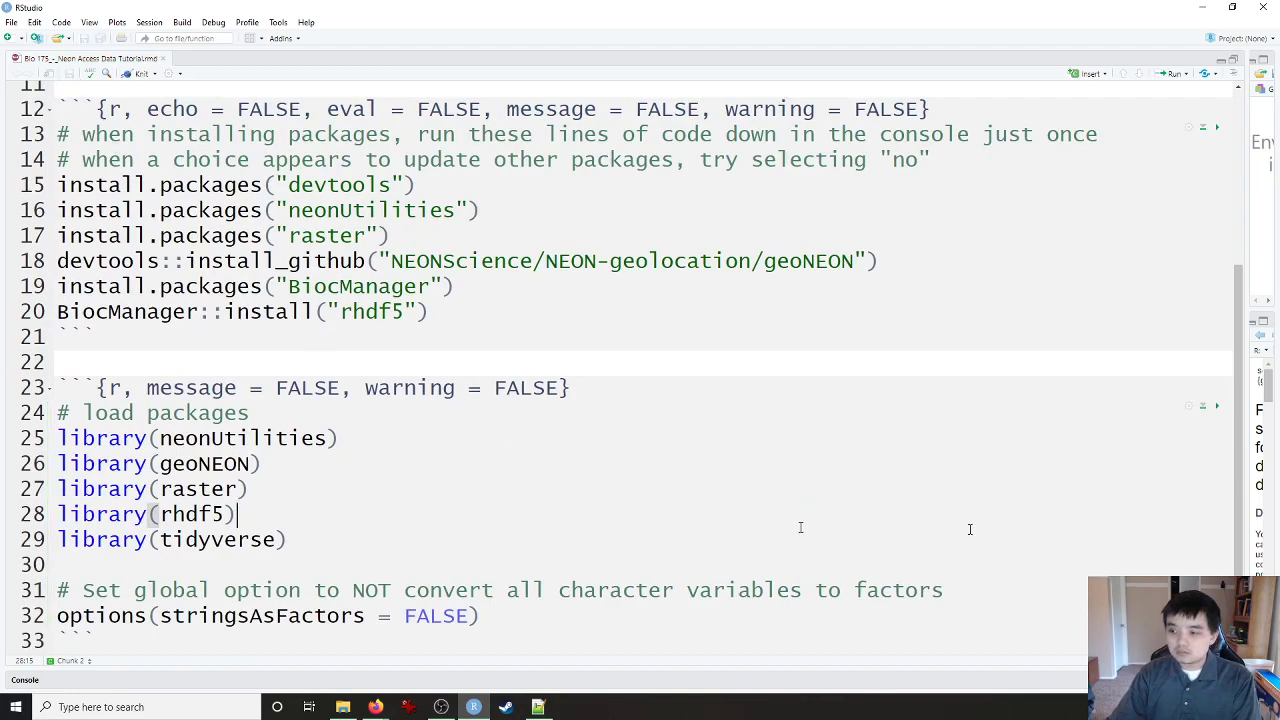
{"action": "key", "text": "Up"}
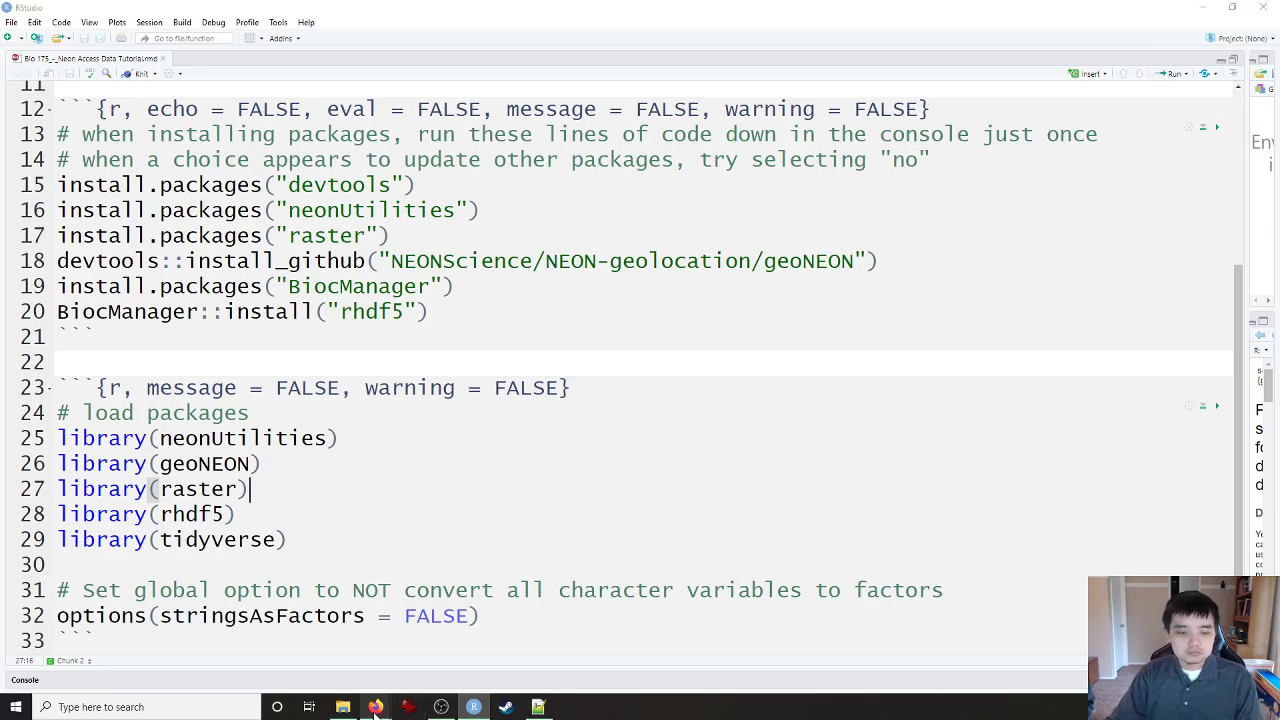
Step: Switch to the "Download and Explore NEON Data" page in Firefox and move the Field Sites tab into that window
{"action": "mouse_move", "coordinate": [375, 707]}
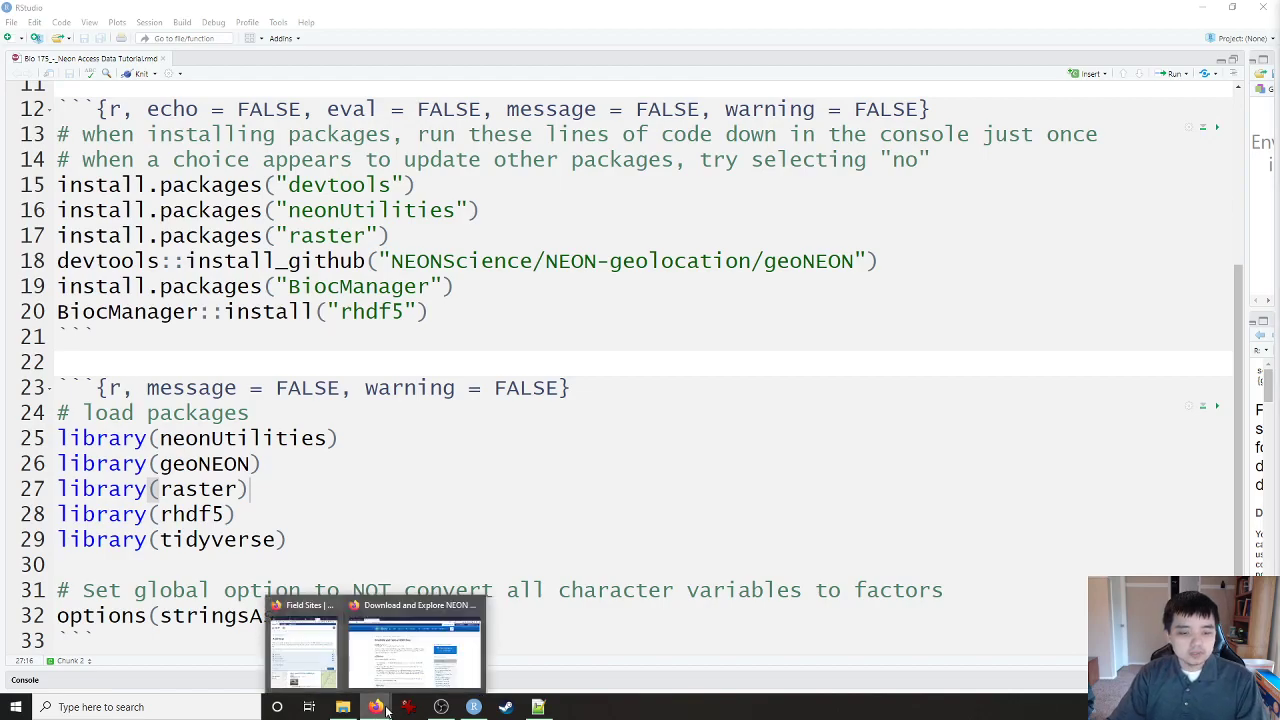
{"action": "left_click", "coordinate": [415, 660]}
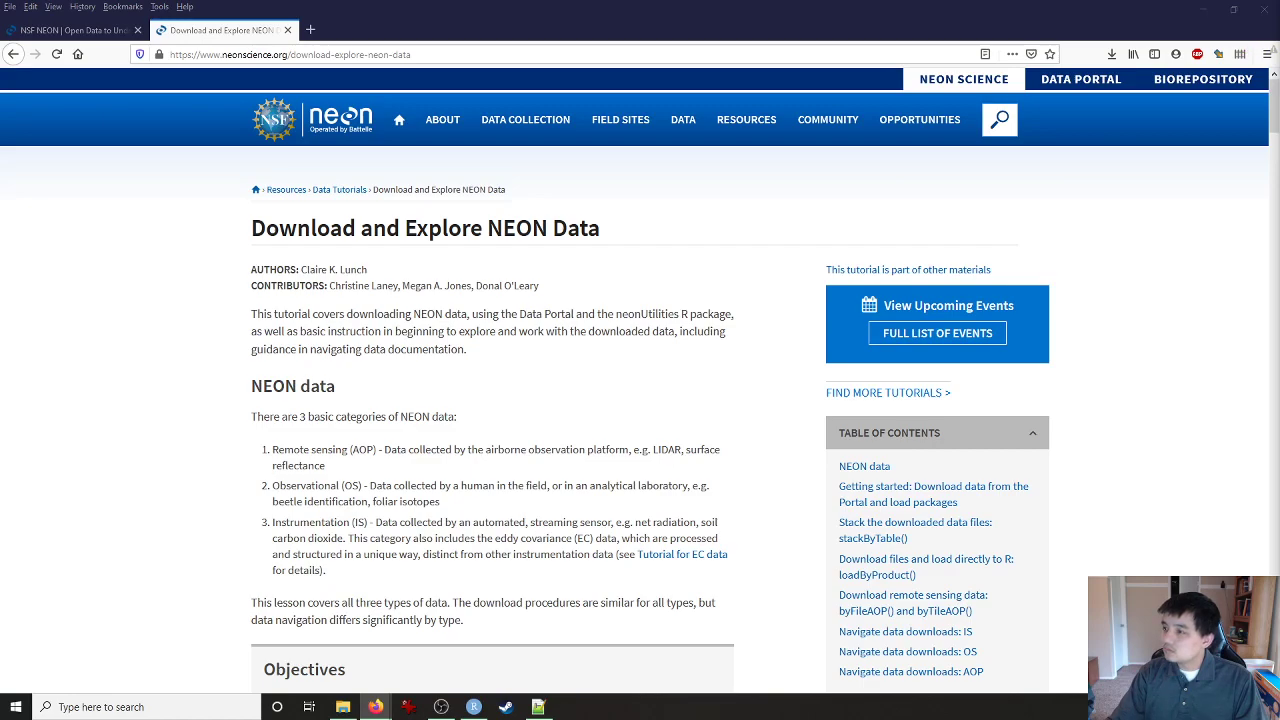
{"action": "left_click_drag", "start_coordinate": [1279, 240], "coordinate": [335, 36]}
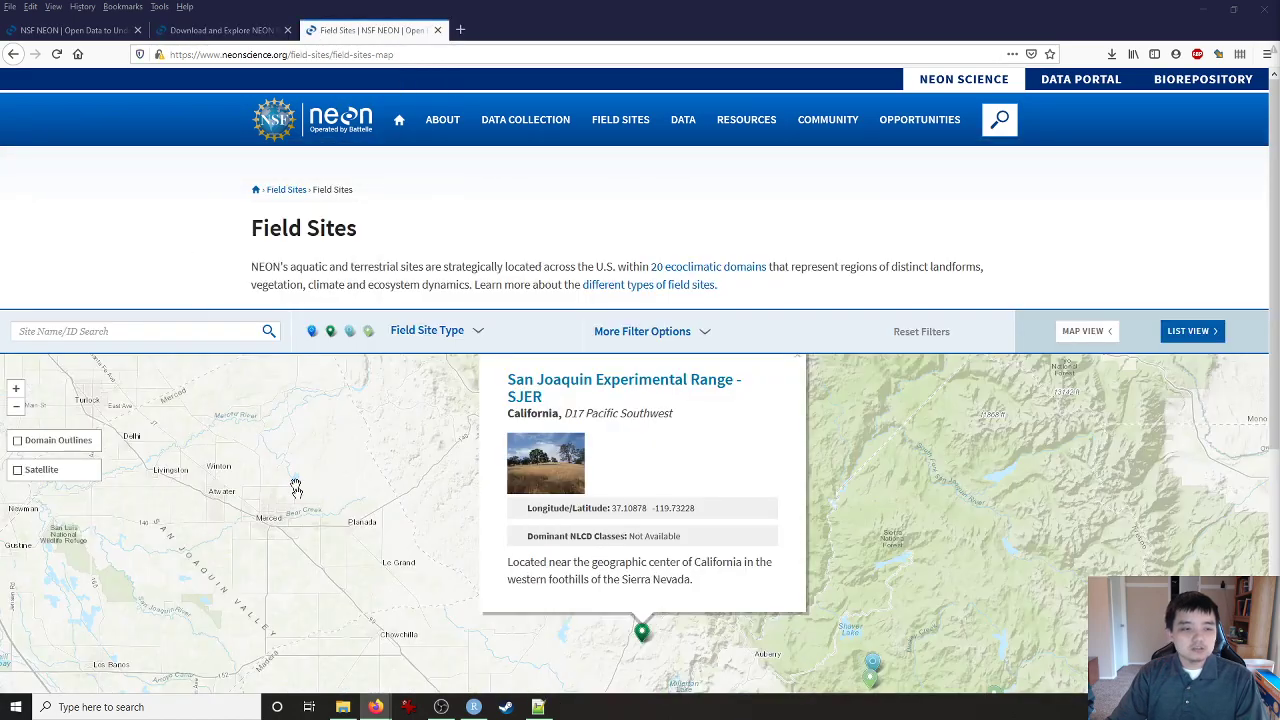
Step: Examine the location of the San Joaquin Experimental Range (SJER) within California on the Field Sites map
{"action": "mouse_move", "coordinate": [288, 457]}
{"action": "left_mouse_down"}
{"action": "mouse_move", "coordinate": [379, 469]}
{"action": "mouse_move", "coordinate": [382, 495]}
{"action": "left_mouse_up"}
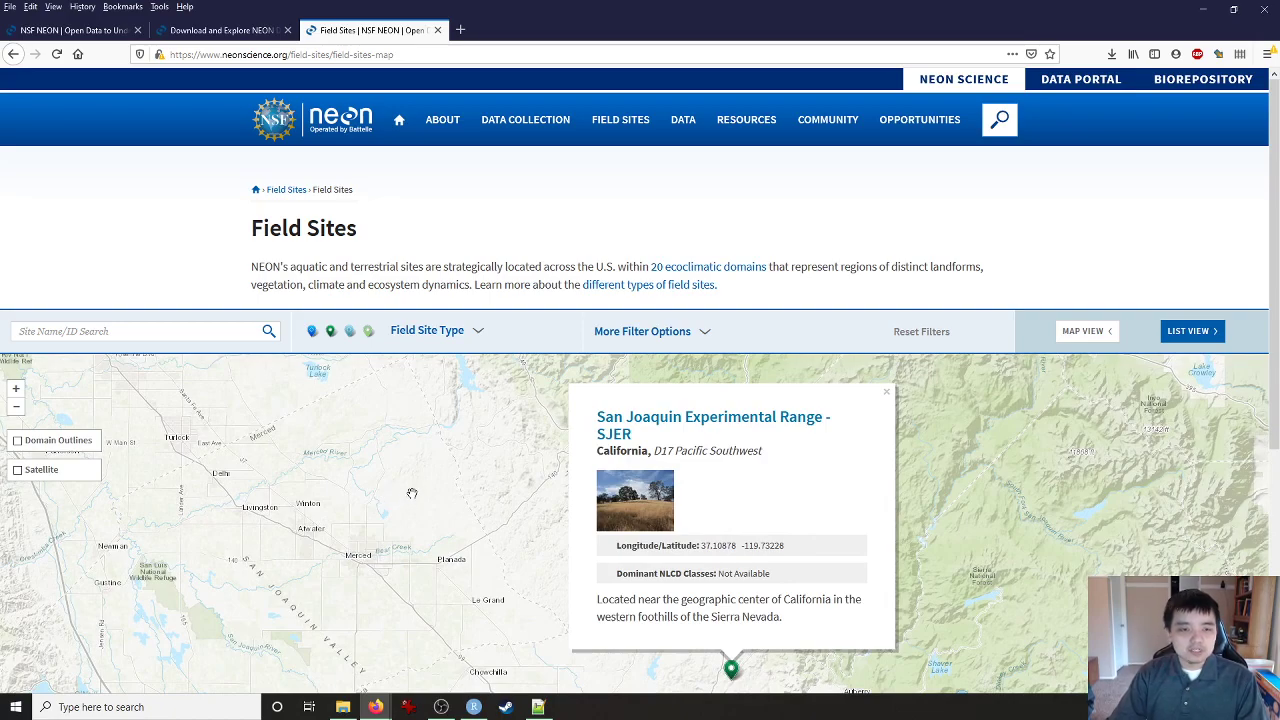
{"action": "scroll", "coordinate": [406, 466], "scroll_direction": "down", "scroll_amount": 1}
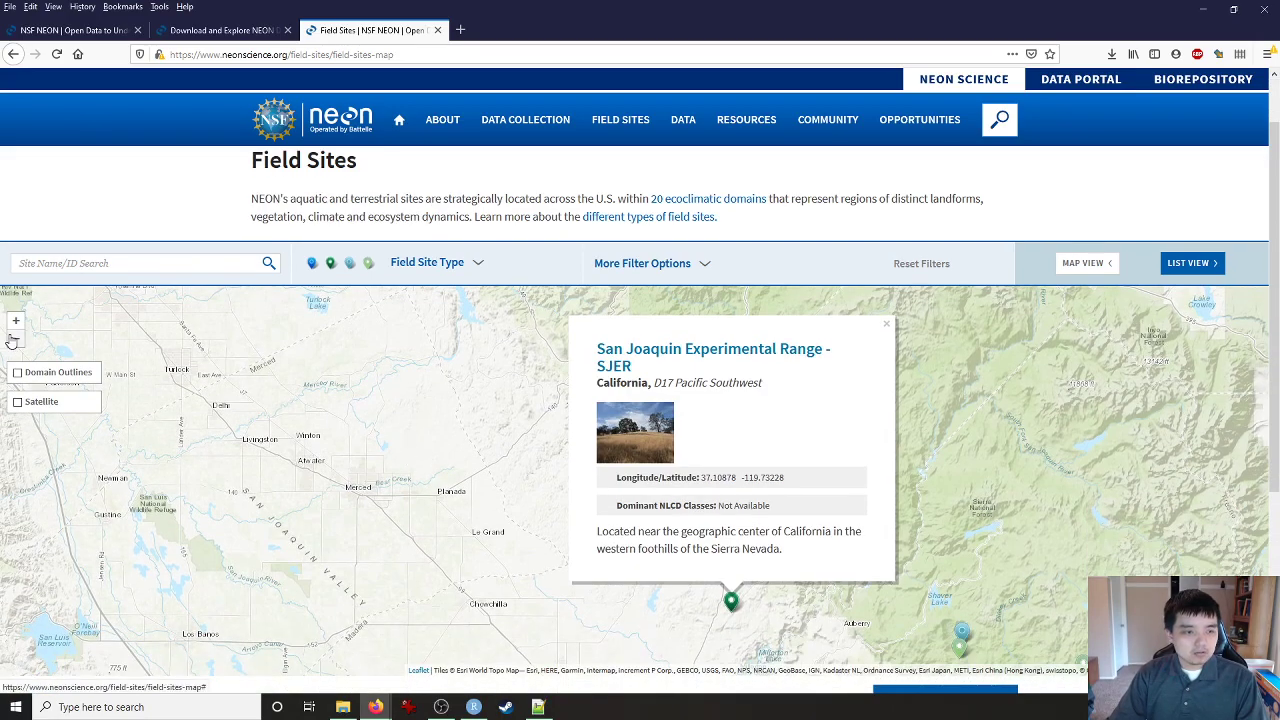
{"action": "left_click", "coordinate": [15, 339]}
{"action": "left_click", "coordinate": [15, 339]}
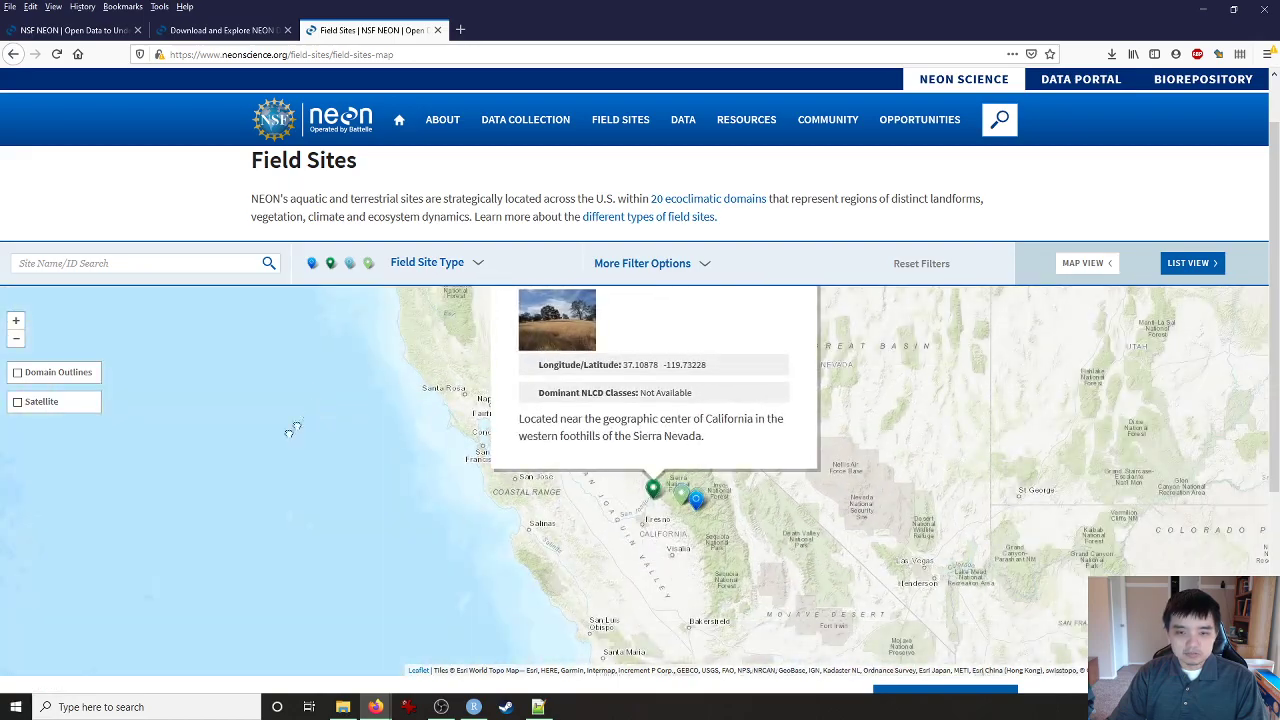
Step: Close the SJER site details and view the distribution of all NEON field sites across the whole network map
{"action": "left_click_drag", "start_coordinate": [300, 420], "coordinate": [236, 500]}
{"action": "left_click", "coordinate": [747, 295]}
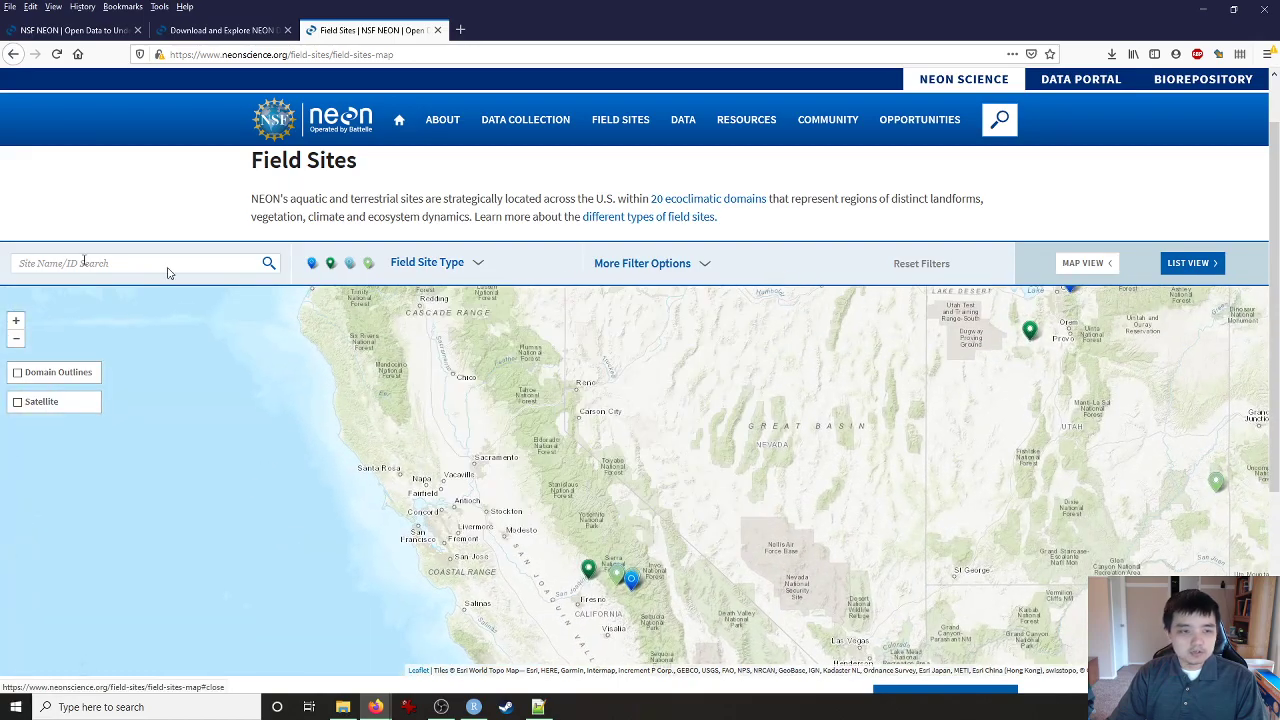
{"action": "left_click", "coordinate": [15, 339]}
{"action": "left_click", "coordinate": [15, 339]}
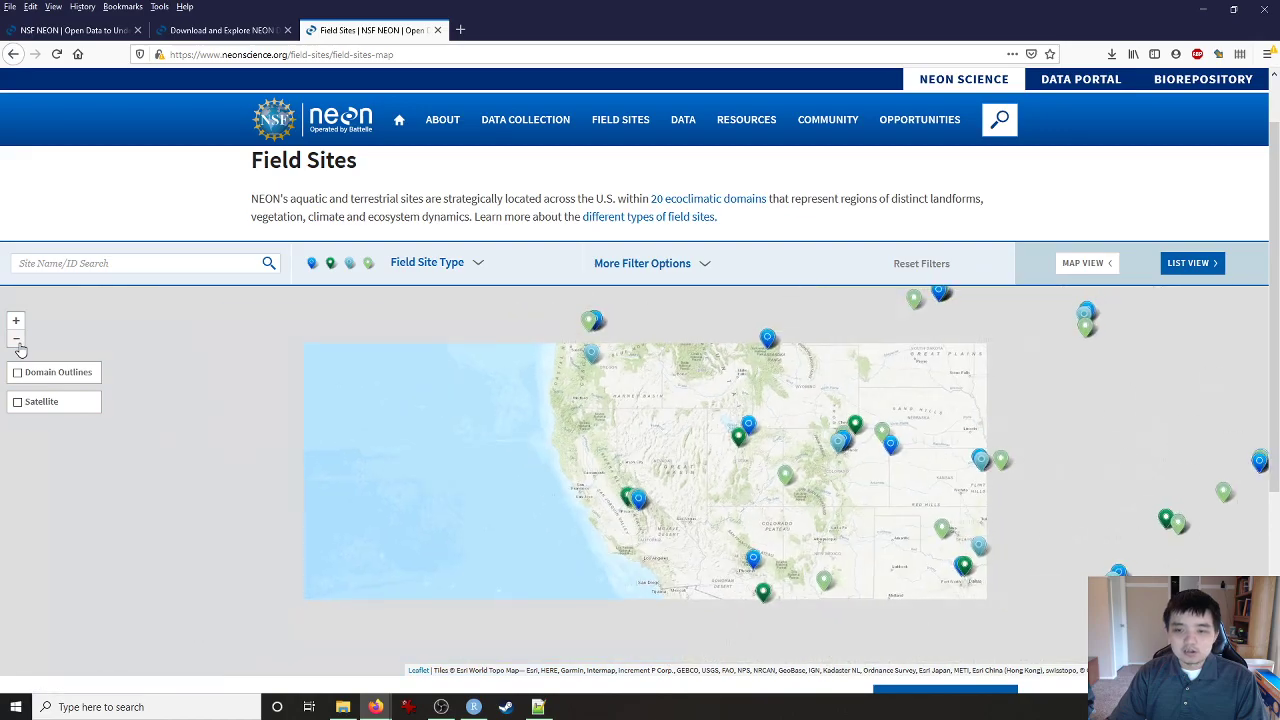
{"action": "left_click", "coordinate": [15, 339]}
{"action": "left_click_drag", "start_coordinate": [812, 552], "coordinate": [645, 573]}
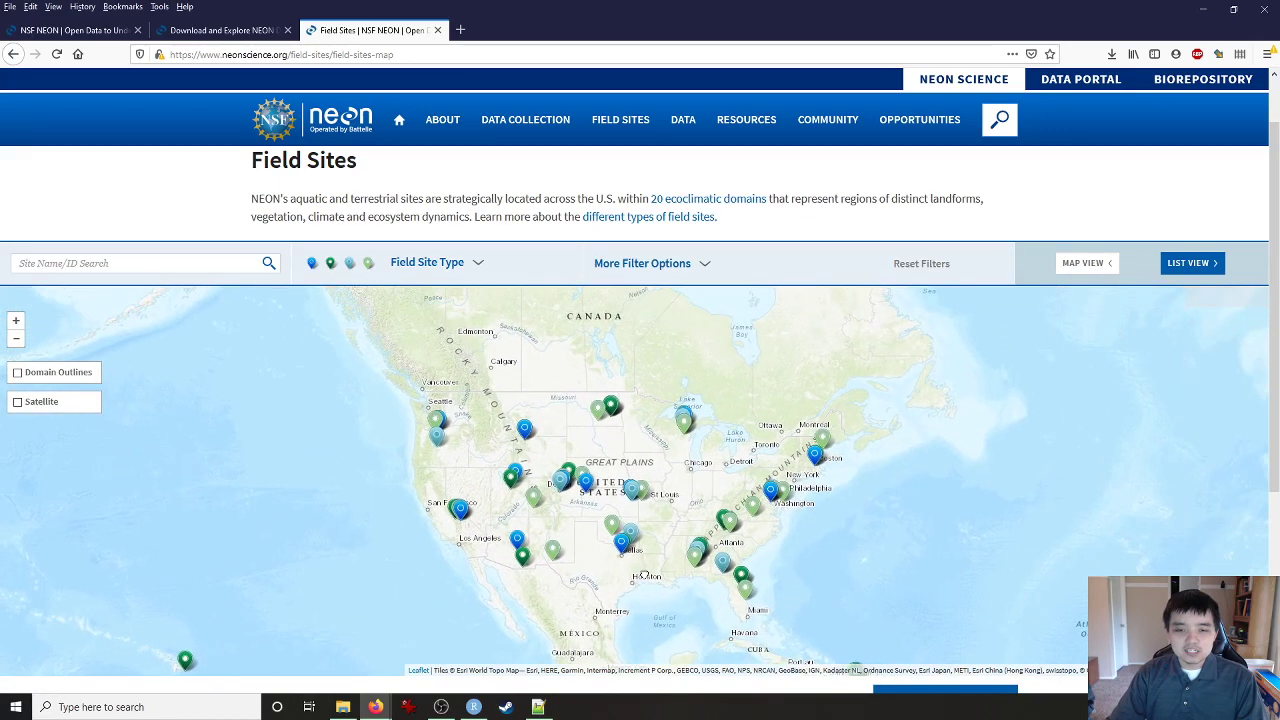
{"action": "left_click", "coordinate": [17, 341]}
{"action": "left_click_drag", "start_coordinate": [471, 491], "coordinate": [519, 541]}
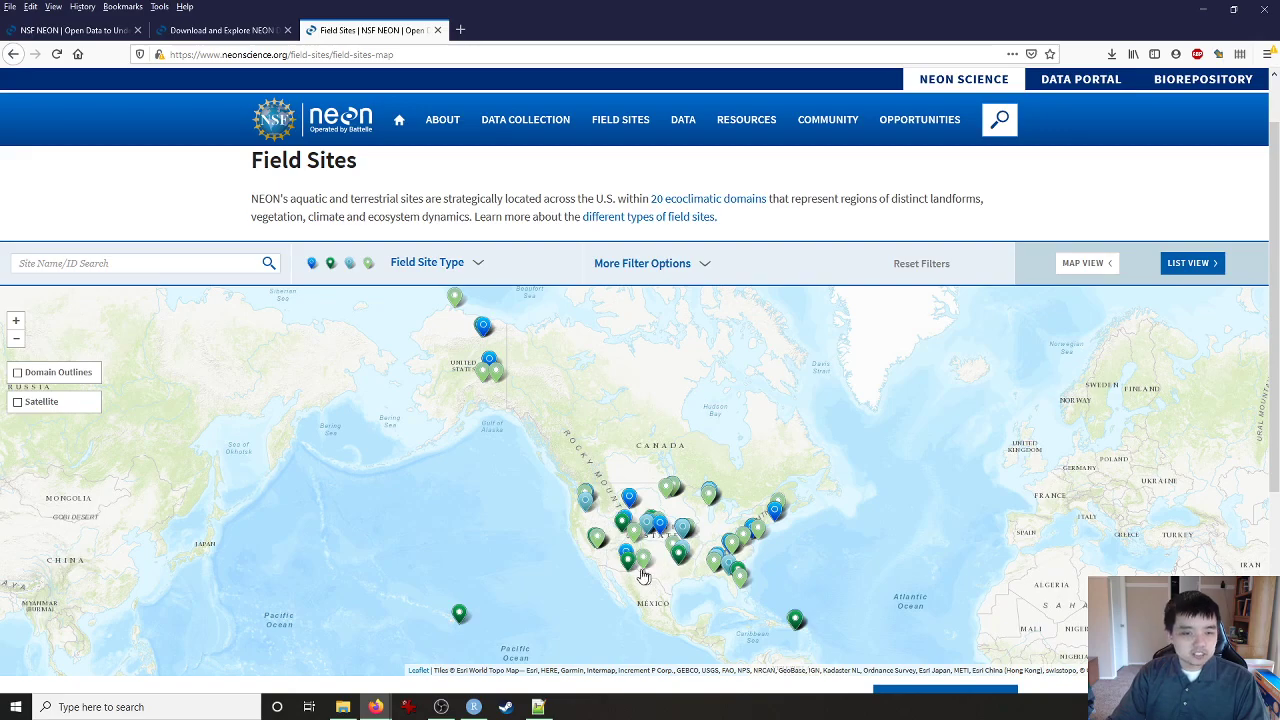
{"action": "left_click_drag", "start_coordinate": [616, 575], "coordinate": [668, 528]}
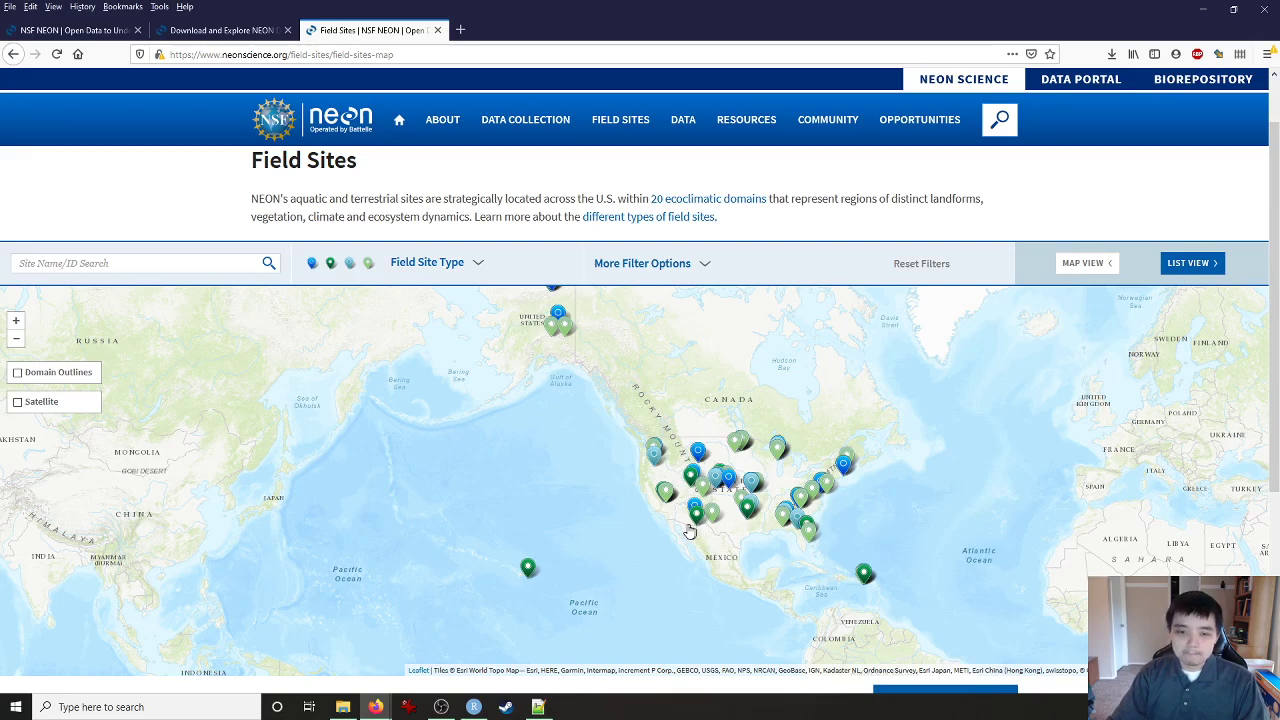
Step: Return to central California on the map and open the site details of the San Joaquin Experimental Range (SJER)
{"action": "scroll", "coordinate": [658, 527], "scroll_direction": "up", "scroll_amount": 1}
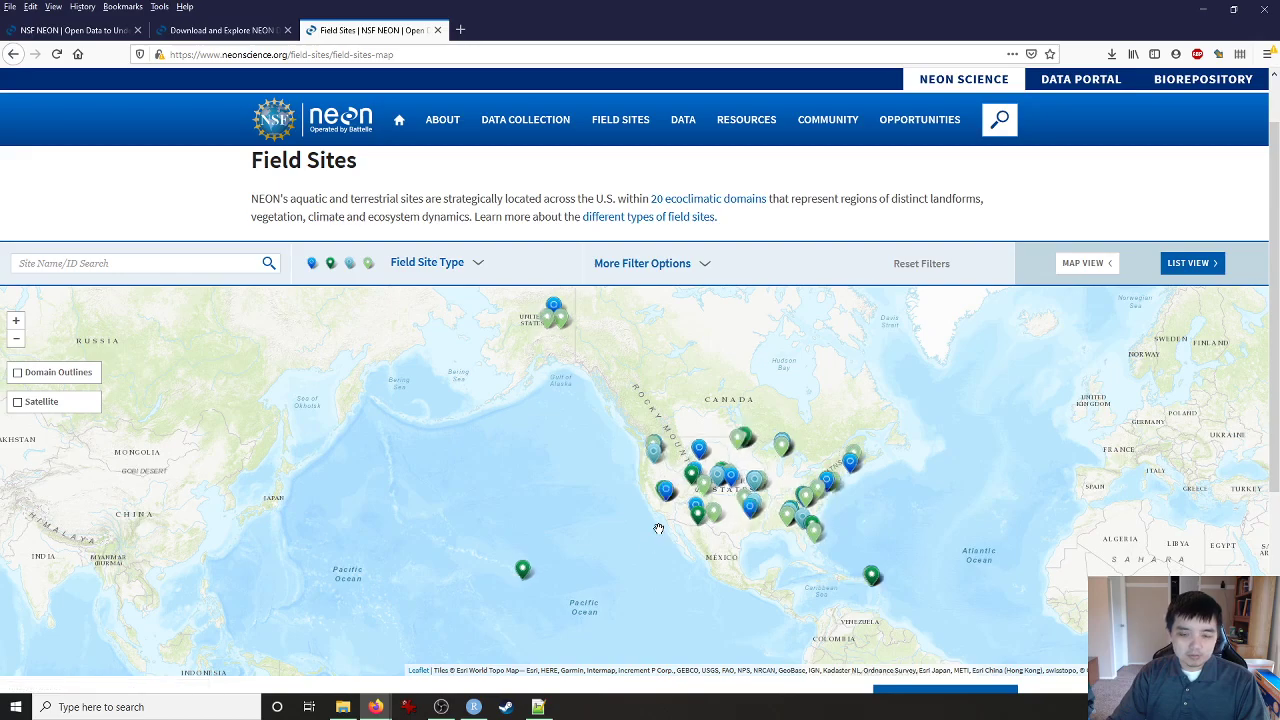
{"action": "scroll", "coordinate": [656, 497], "scroll_direction": "up", "scroll_amount": 2}
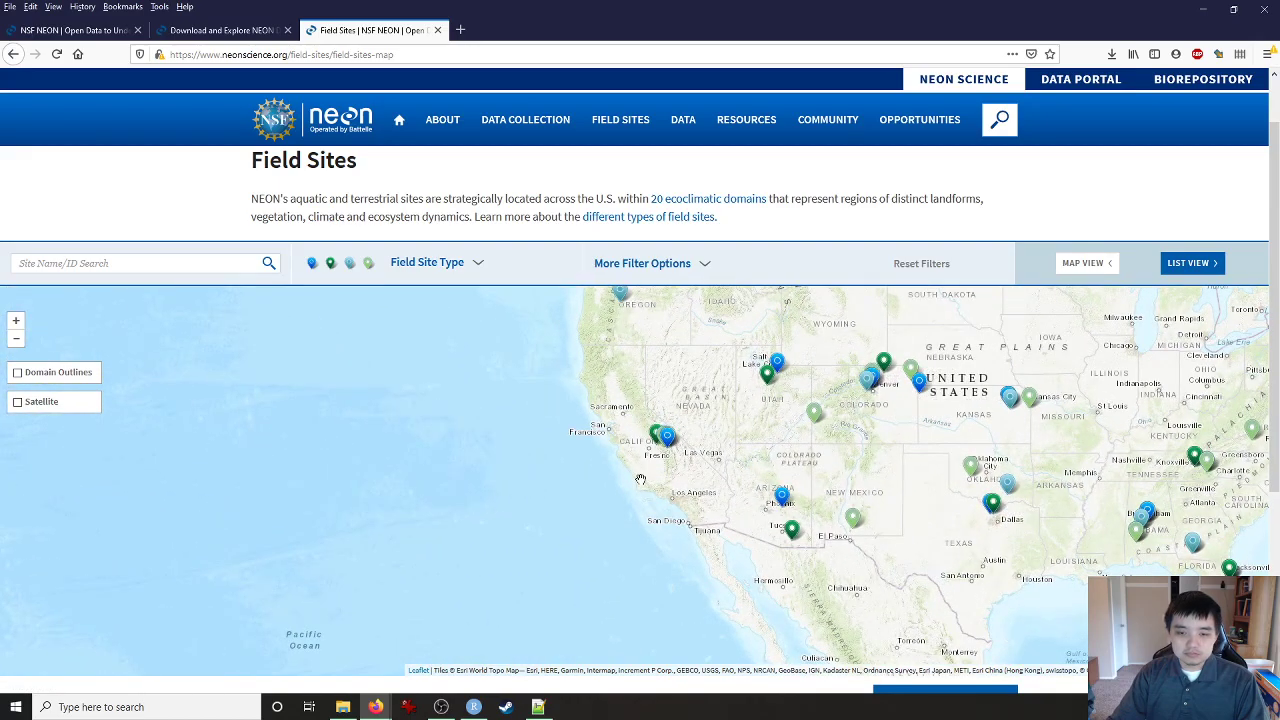
{"action": "scroll", "coordinate": [640, 479], "scroll_direction": "up", "scroll_amount": 1}
{"action": "scroll", "coordinate": [651, 414], "scroll_direction": "up", "scroll_amount": 1}
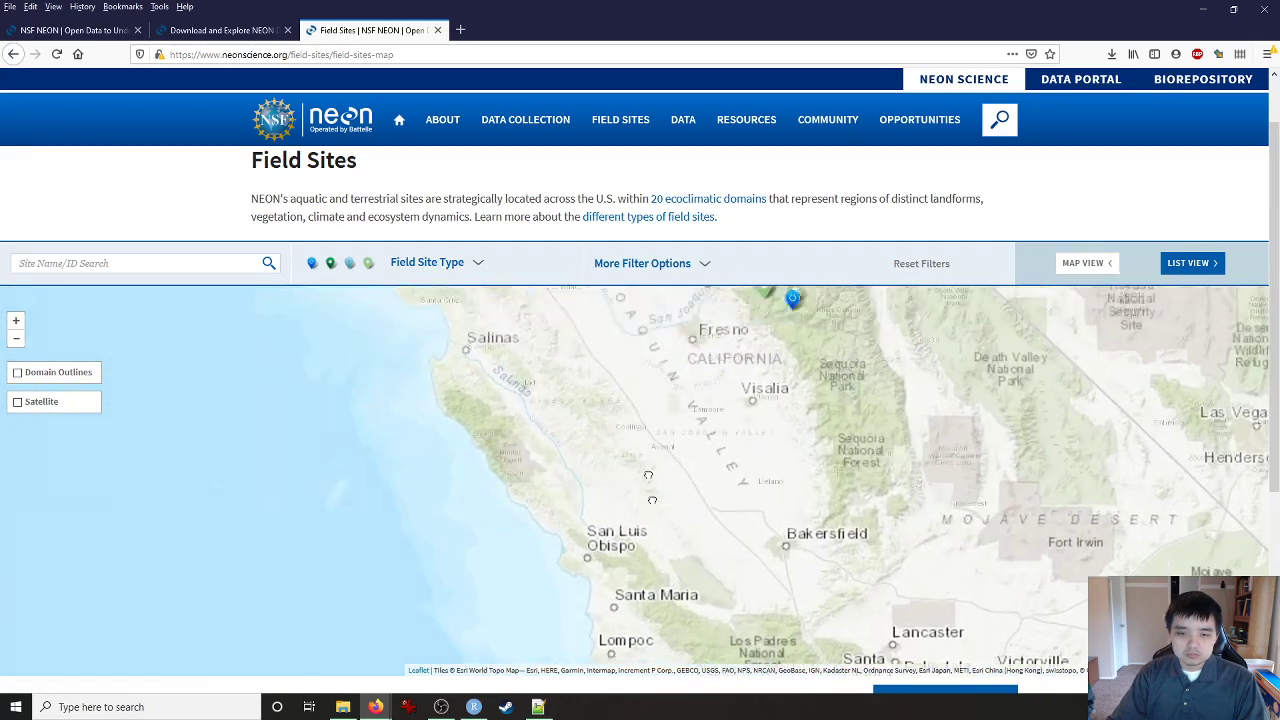
{"action": "left_click_drag", "start_coordinate": [643, 331], "coordinate": [640, 579]}
{"action": "scroll", "coordinate": [640, 579], "scroll_direction": "up", "scroll_amount": 1}
{"action": "left_click_drag", "start_coordinate": [652, 468], "coordinate": [580, 531]}
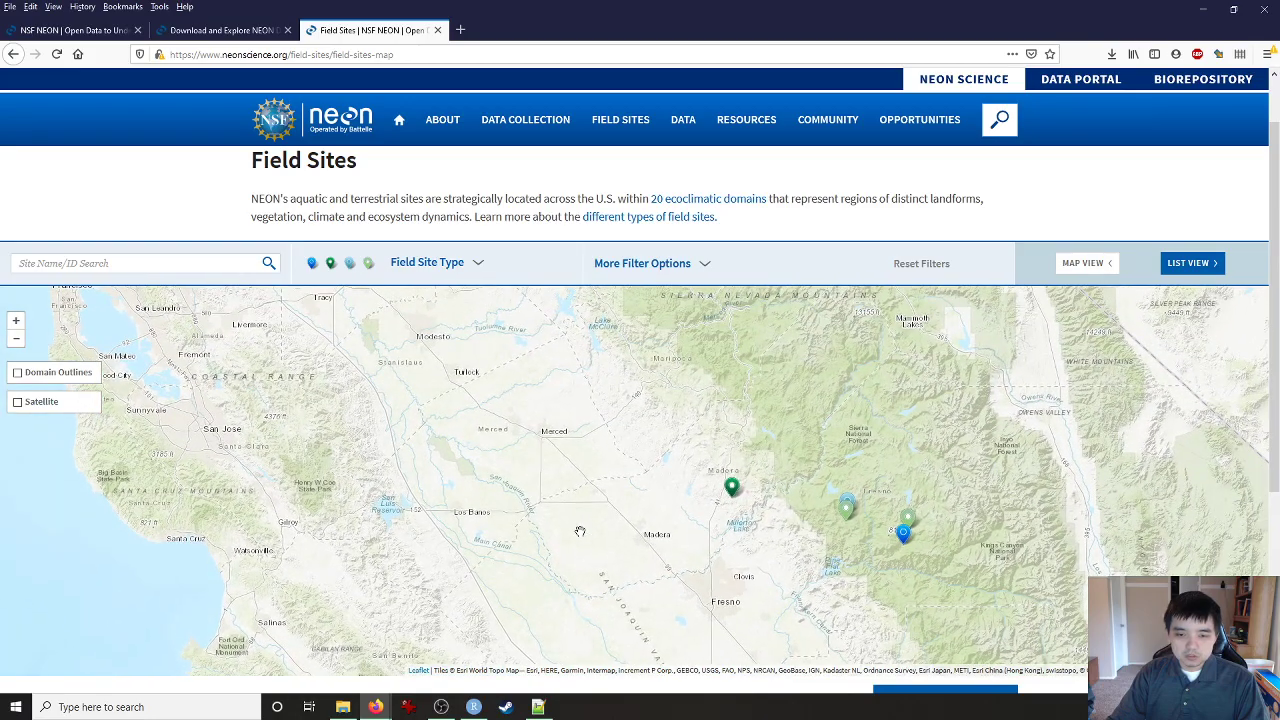
{"action": "scroll", "coordinate": [580, 531], "scroll_direction": "up", "scroll_amount": 1}
{"action": "left_click_drag", "start_coordinate": [668, 478], "coordinate": [617, 551]}
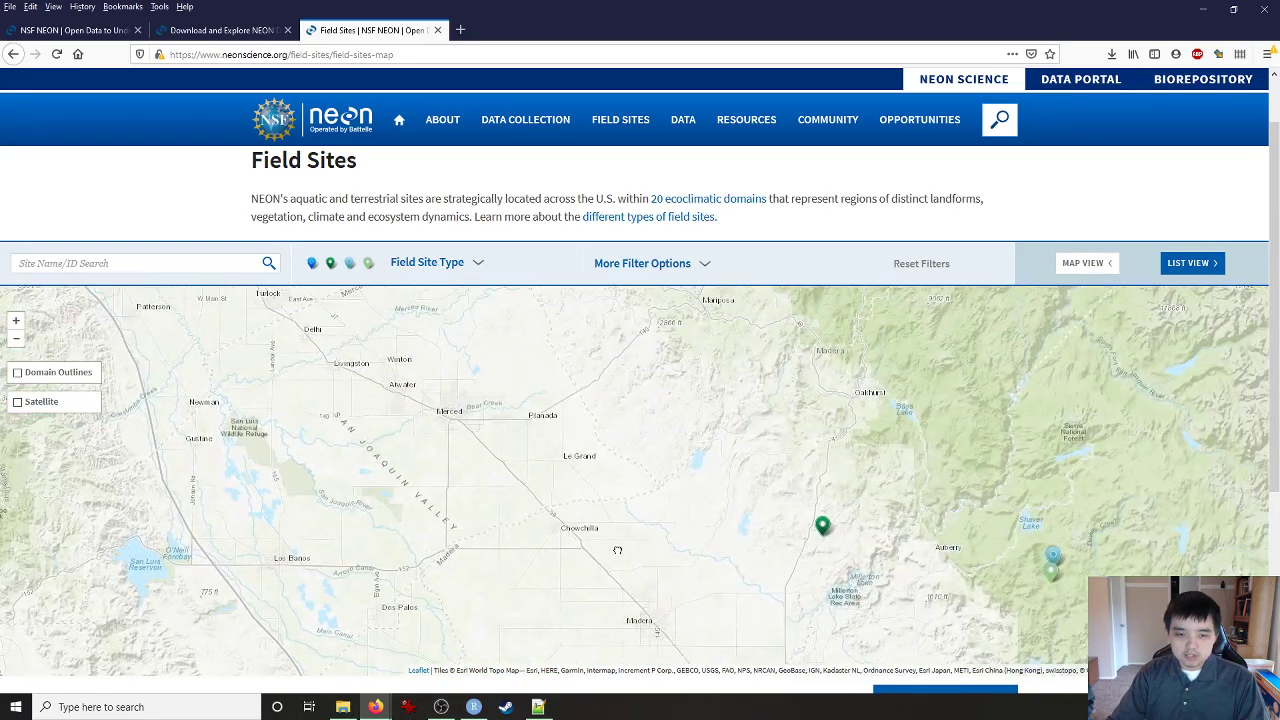
{"action": "left_click", "coordinate": [820, 524]}
{"action": "mouse_move", "coordinate": [436, 558]}
{"action": "left_mouse_down"}
{"action": "mouse_move", "coordinate": [502, 586]}
{"action": "mouse_move", "coordinate": [500, 540]}
{"action": "mouse_move", "coordinate": [527, 551]}
{"action": "left_mouse_up"}
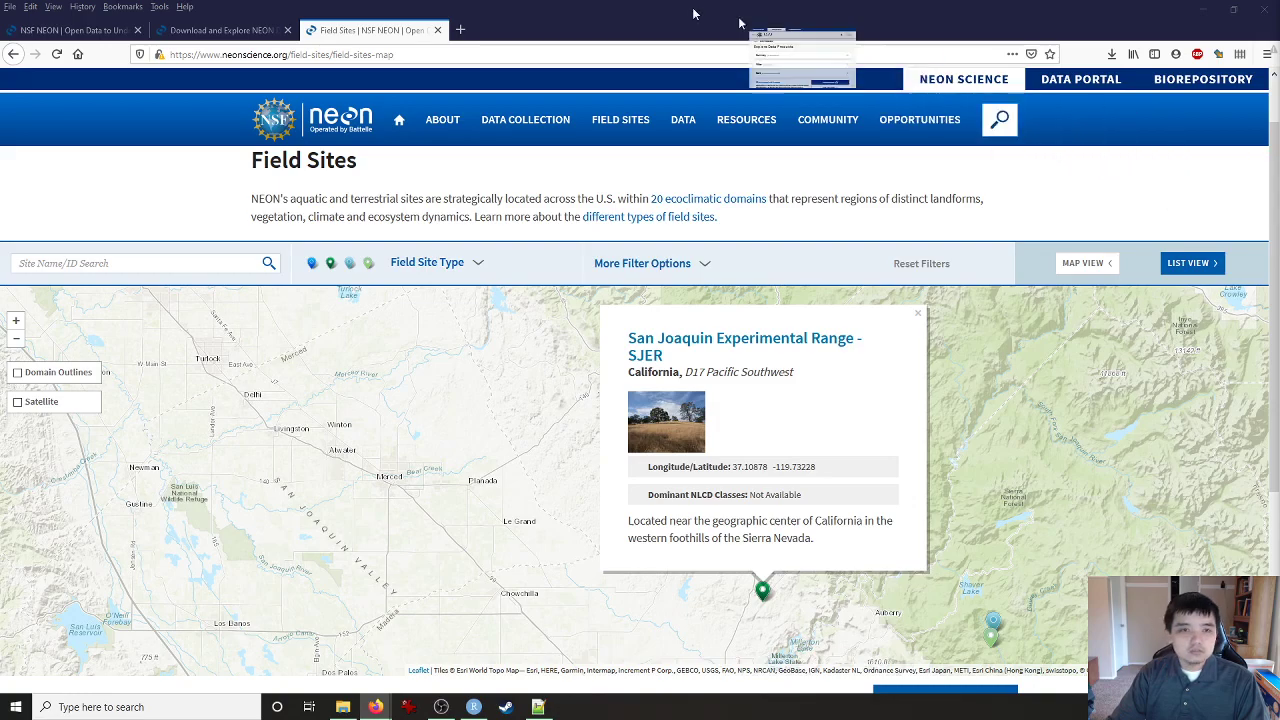
Step: Bring the Explore Data Products tab into this browser window and look through the unfiltered product catalog
{"action": "left_click", "coordinate": [490, 30]}
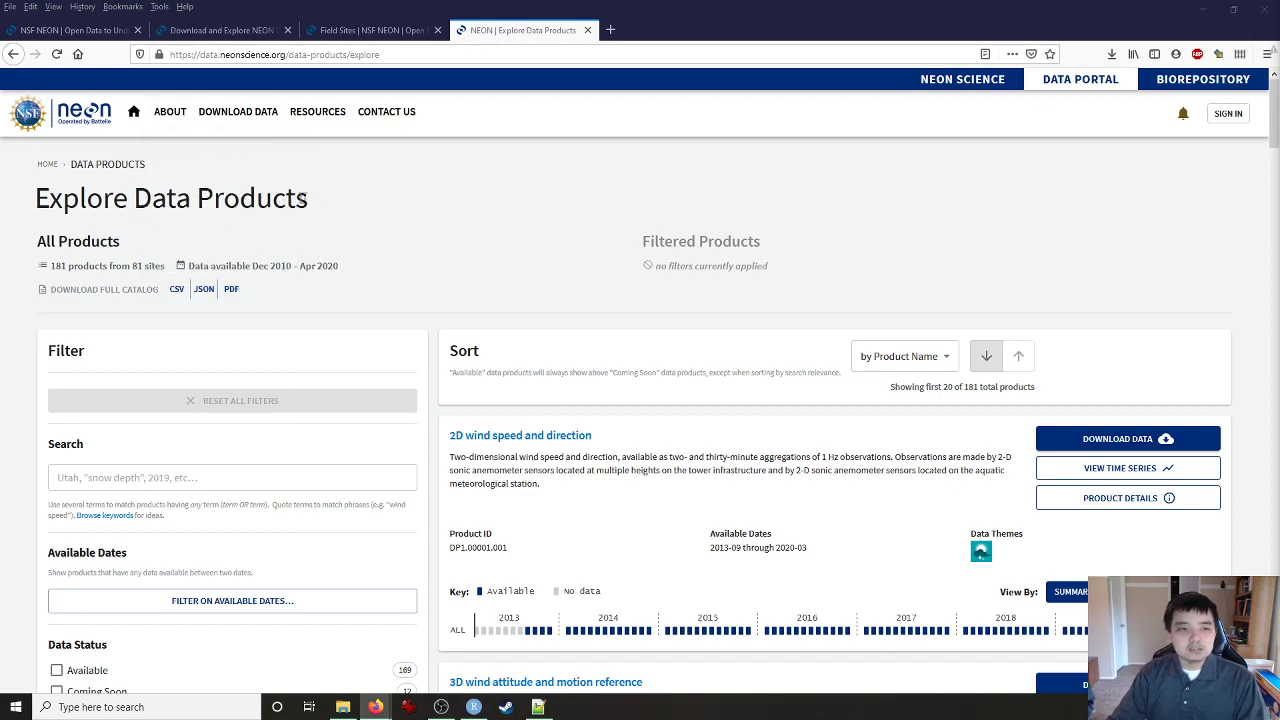
{"action": "left_click_drag", "start_coordinate": [310, 202], "coordinate": [36, 200]}
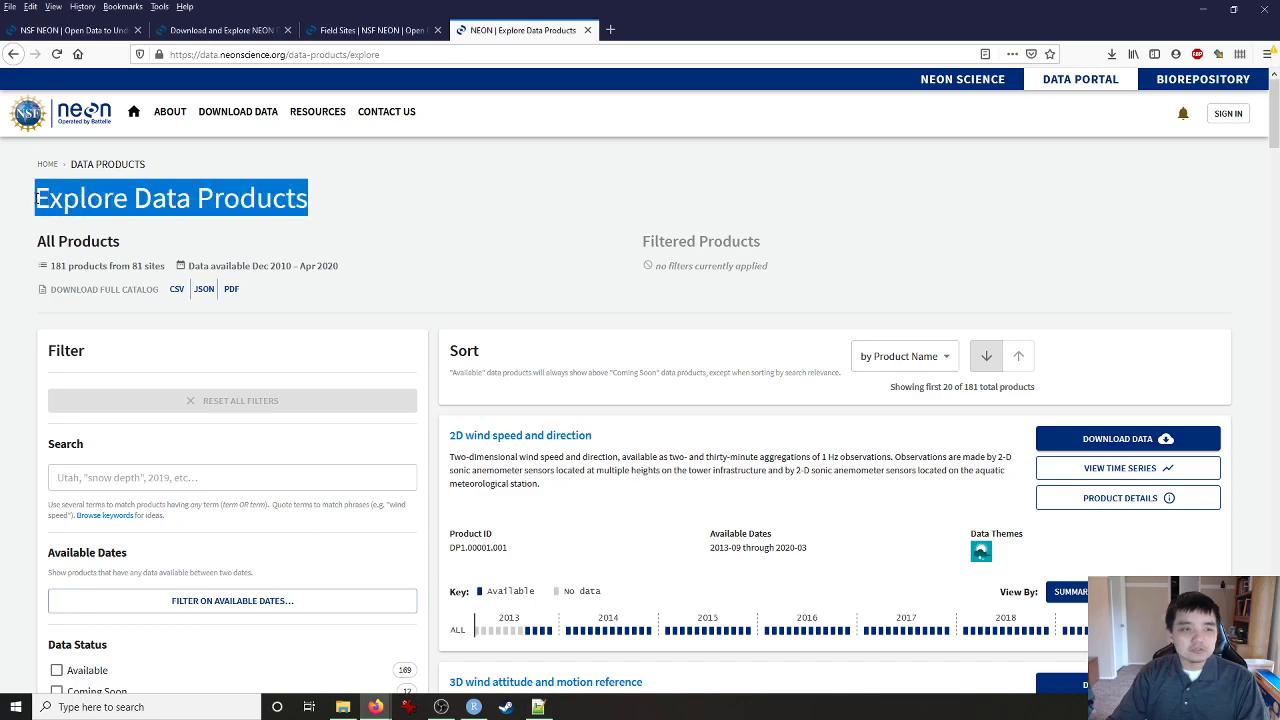
{"action": "left_click", "coordinate": [356, 208]}
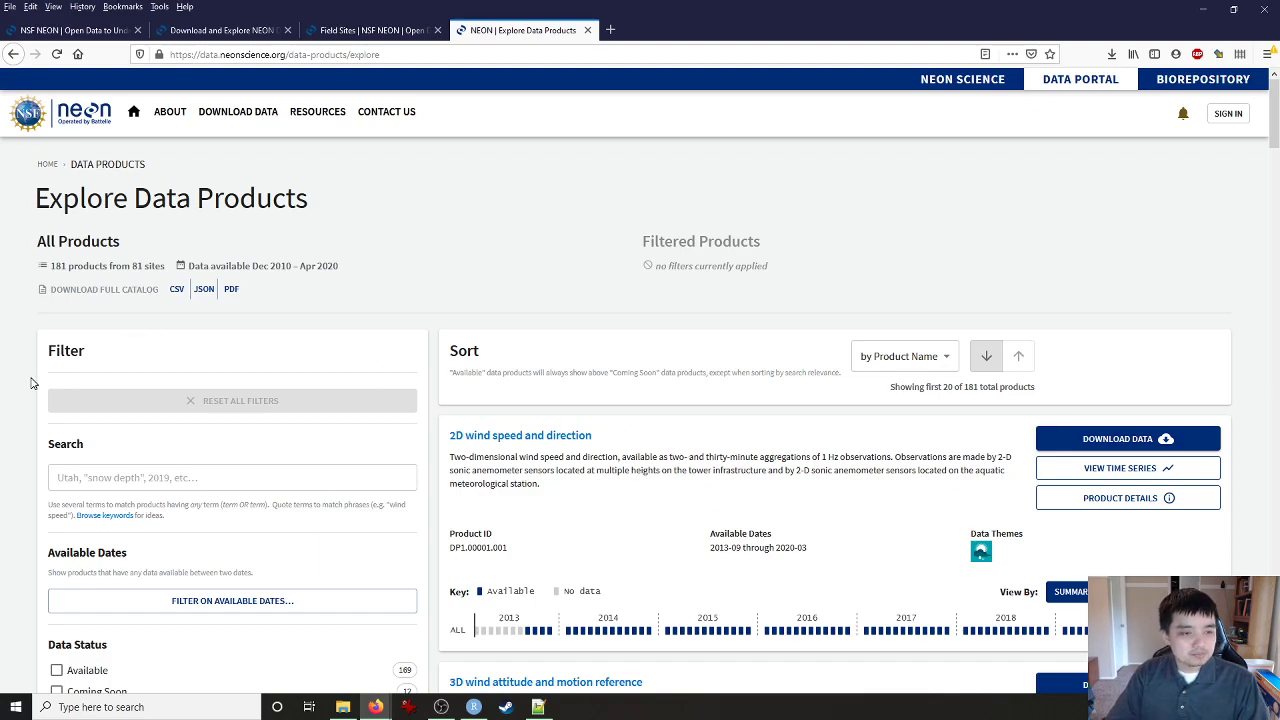
{"action": "scroll", "coordinate": [31, 383], "scroll_direction": "down", "scroll_amount": 5}
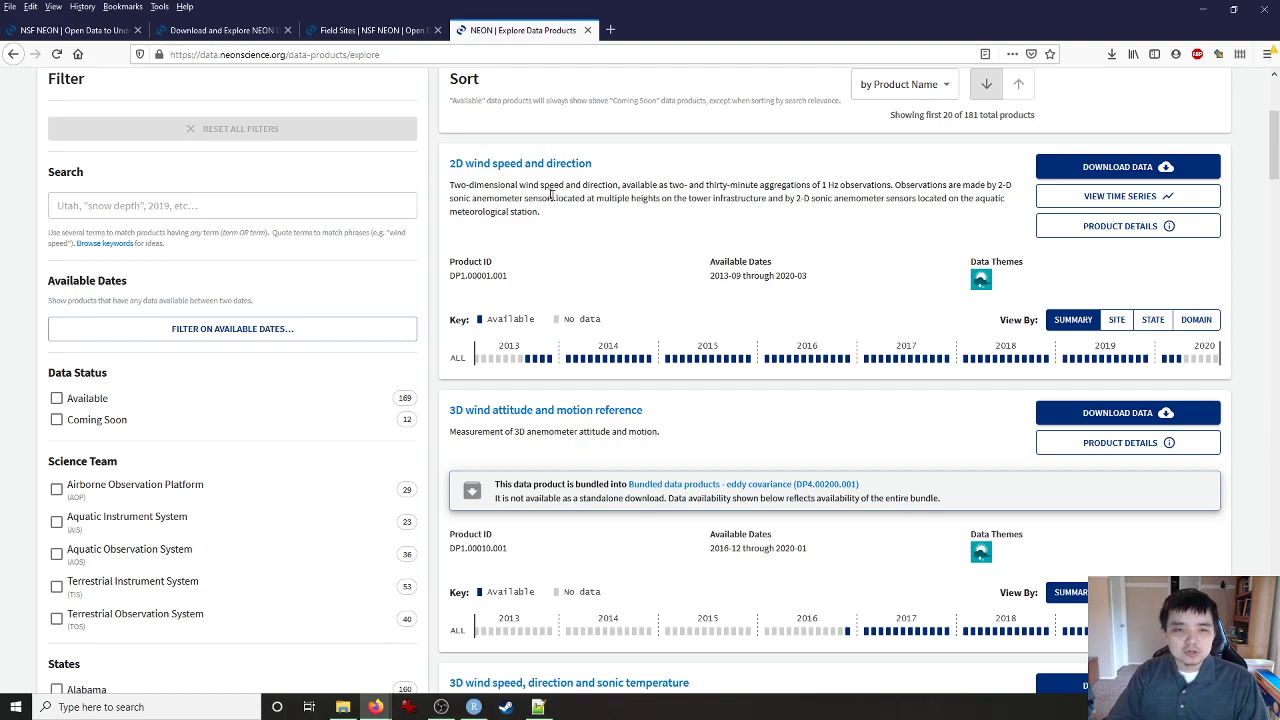
{"action": "scroll", "coordinate": [689, 405], "scroll_direction": "down", "scroll_amount": 6}
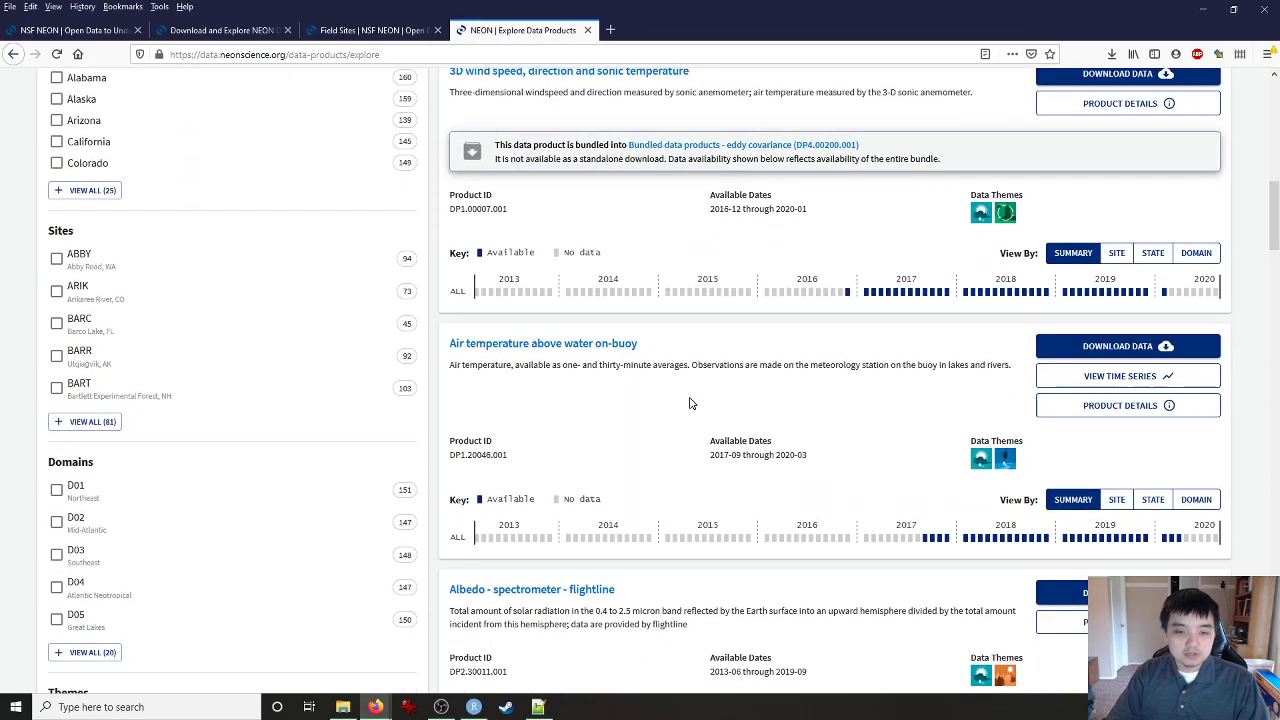
{"action": "scroll", "coordinate": [1266, 207], "scroll_direction": "down", "scroll_amount": 2}
{"action": "left_click_drag", "start_coordinate": [1264, 225], "coordinate": [1264, 385]}
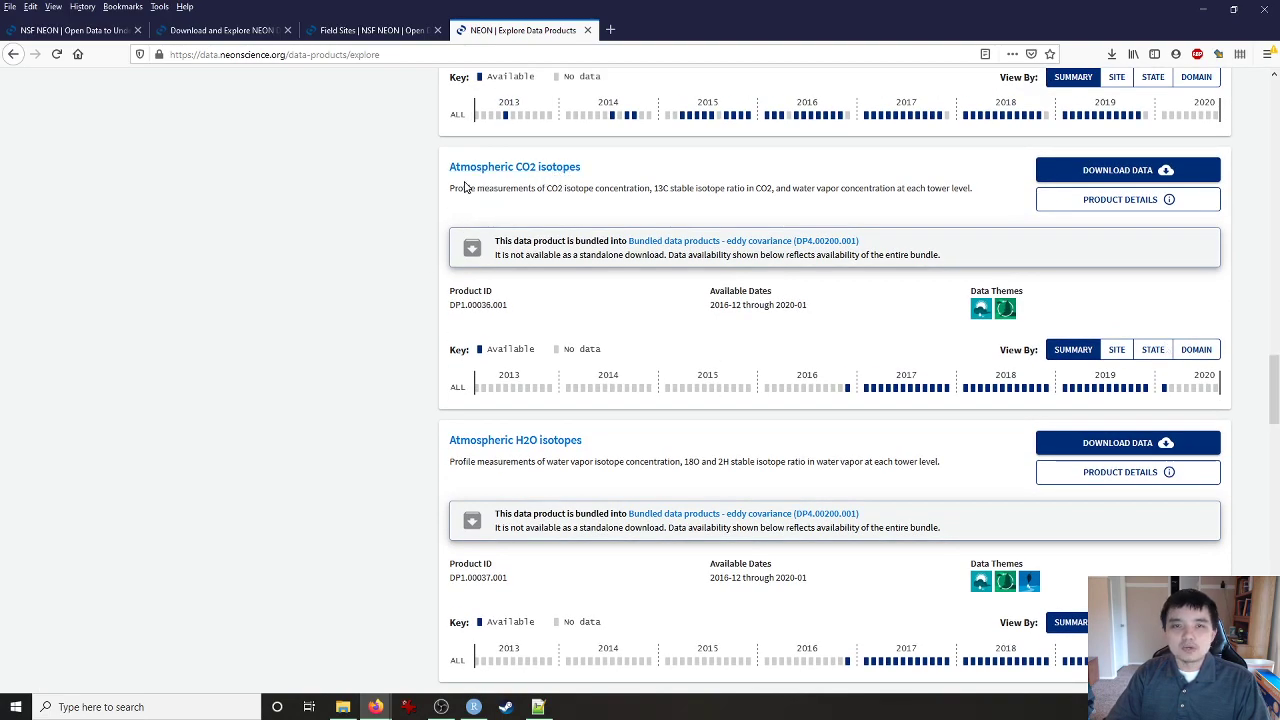
{"action": "left_click_drag", "start_coordinate": [1264, 370], "coordinate": [1071, 129]}
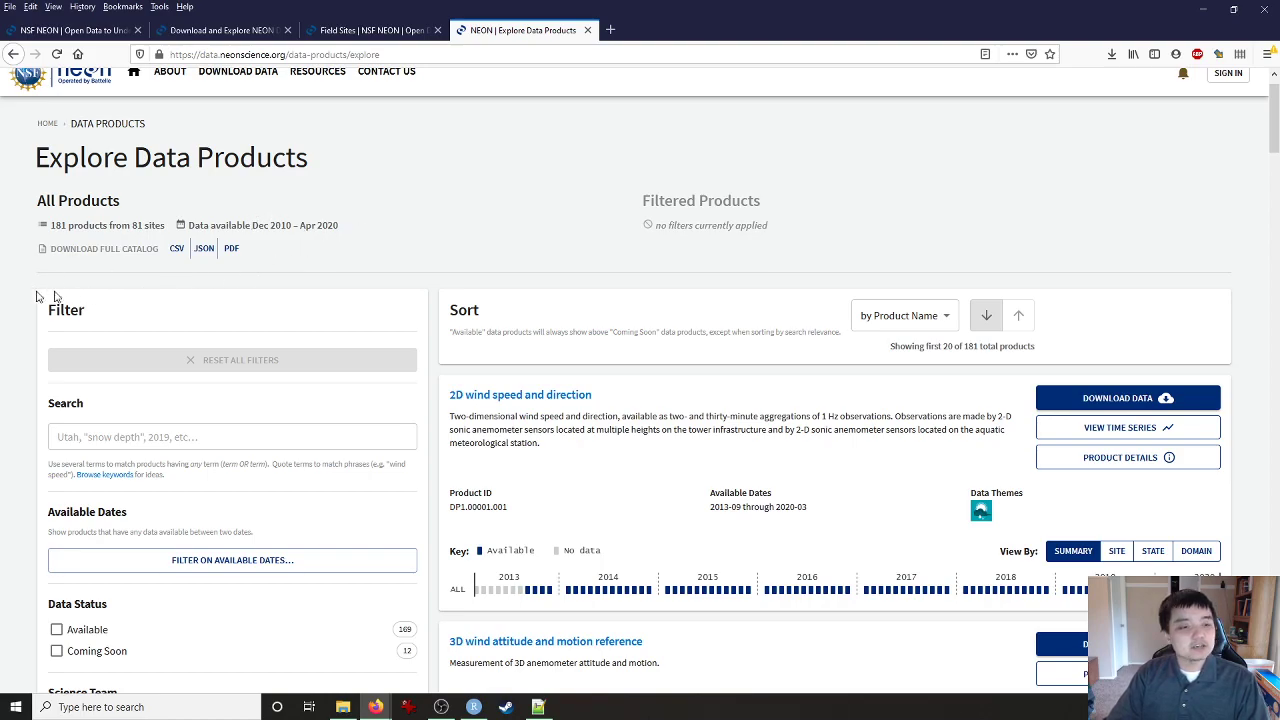
Step: Expand the full list of sites in the filters and restrict the data products to the SJER site
{"action": "scroll", "coordinate": [26, 305], "scroll_direction": "down", "scroll_amount": 5}
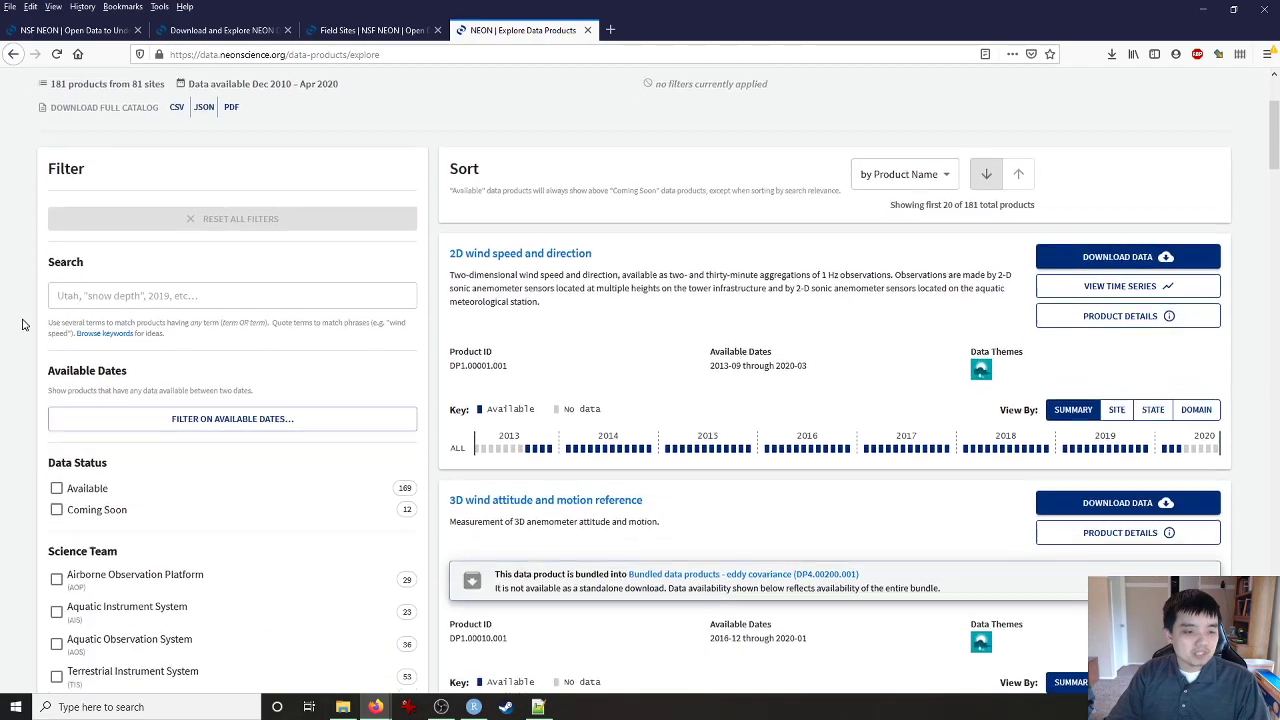
{"action": "scroll", "coordinate": [22, 323], "scroll_direction": "down", "scroll_amount": 4}
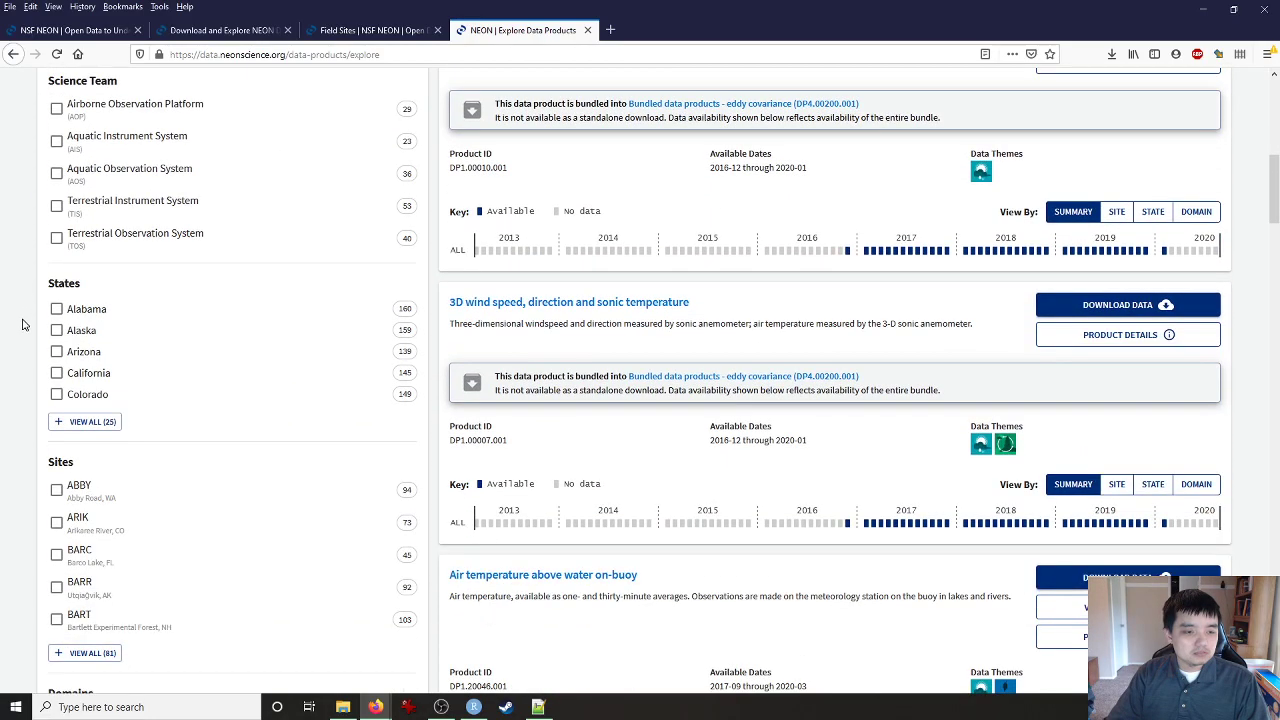
{"action": "scroll", "coordinate": [0, 352], "scroll_direction": "down", "scroll_amount": 1}
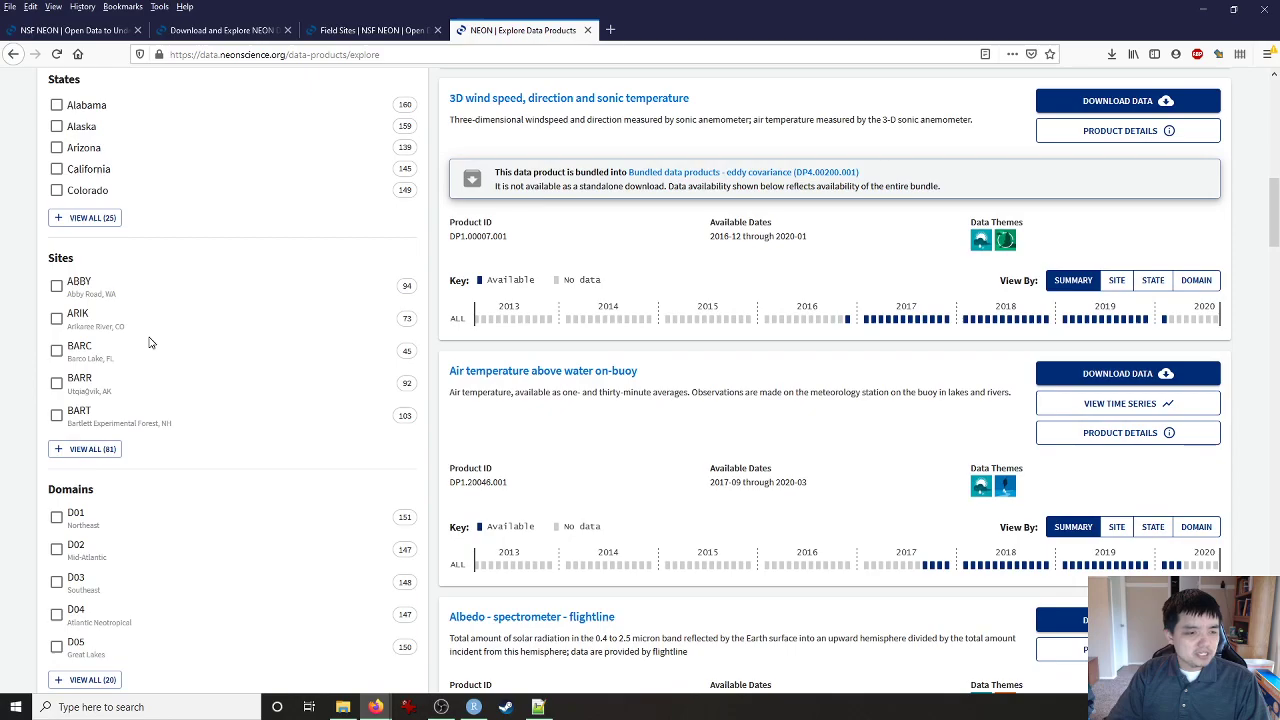
{"action": "left_click", "coordinate": [92, 450]}
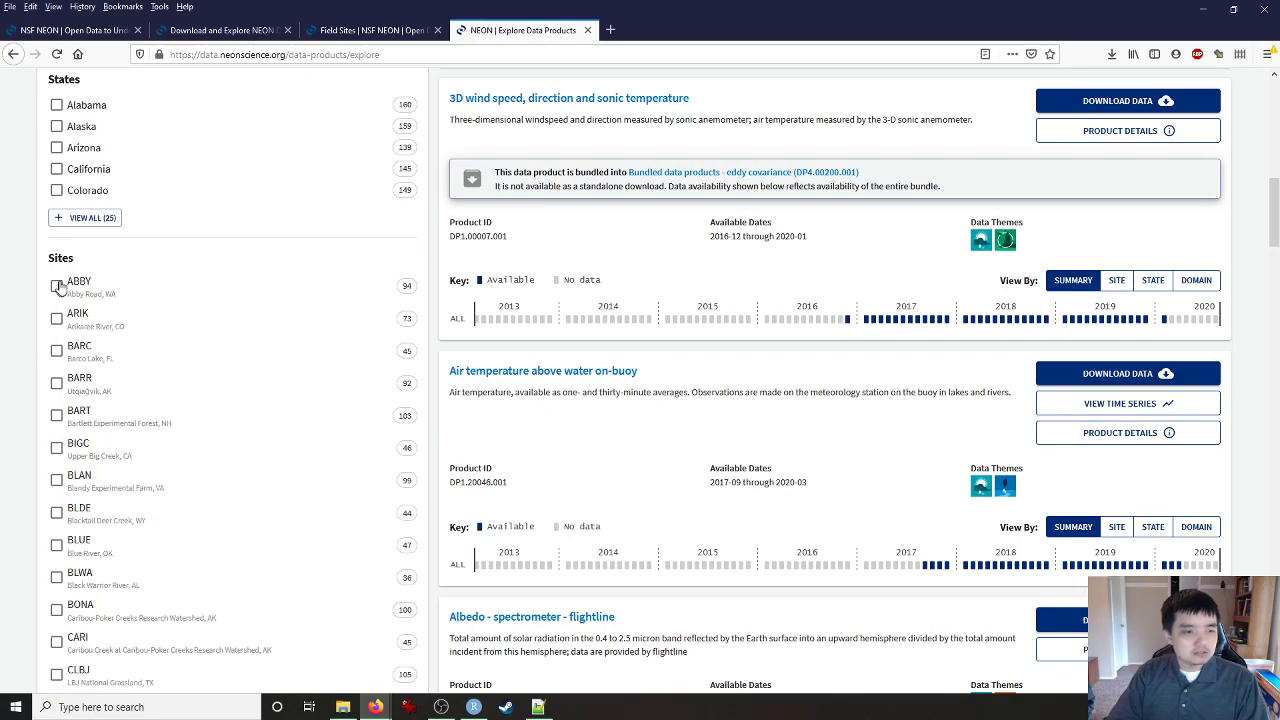
{"action": "scroll", "coordinate": [55, 436], "scroll_direction": "down", "scroll_amount": 1}
{"action": "scroll", "coordinate": [55, 436], "scroll_direction": "down", "scroll_amount": 10}
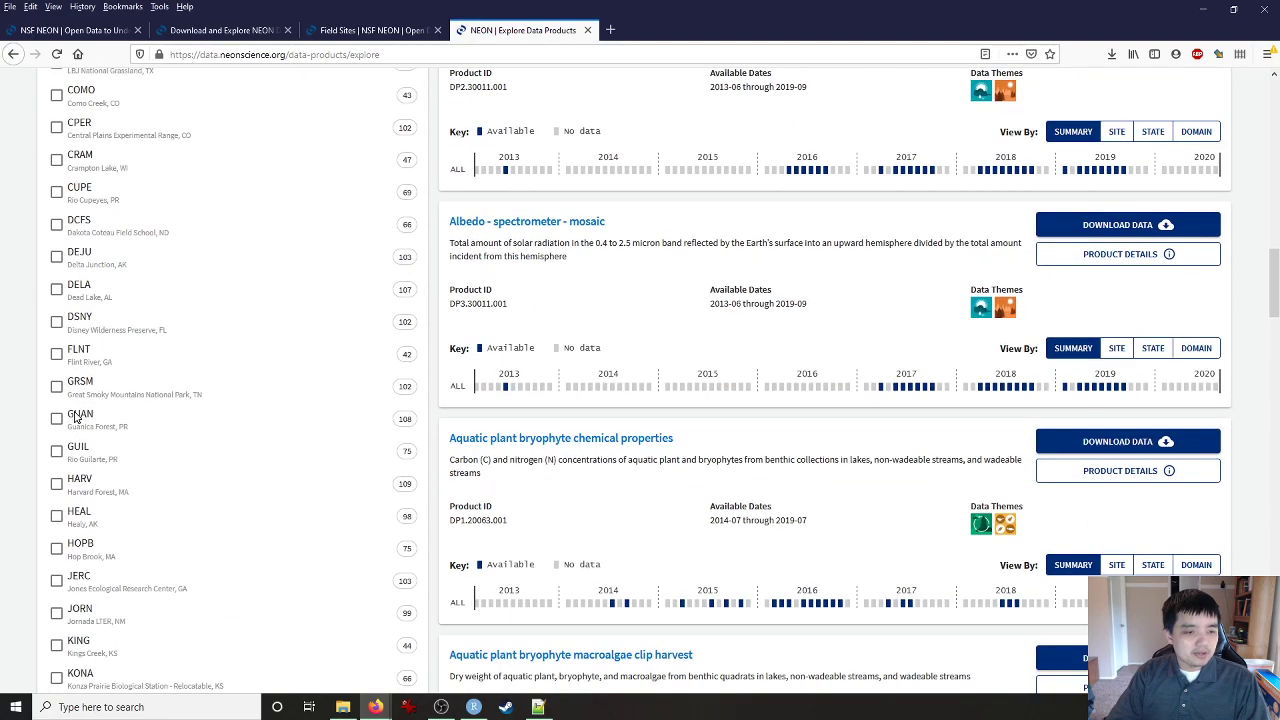
{"action": "scroll", "coordinate": [70, 410], "scroll_direction": "down", "scroll_amount": 6}
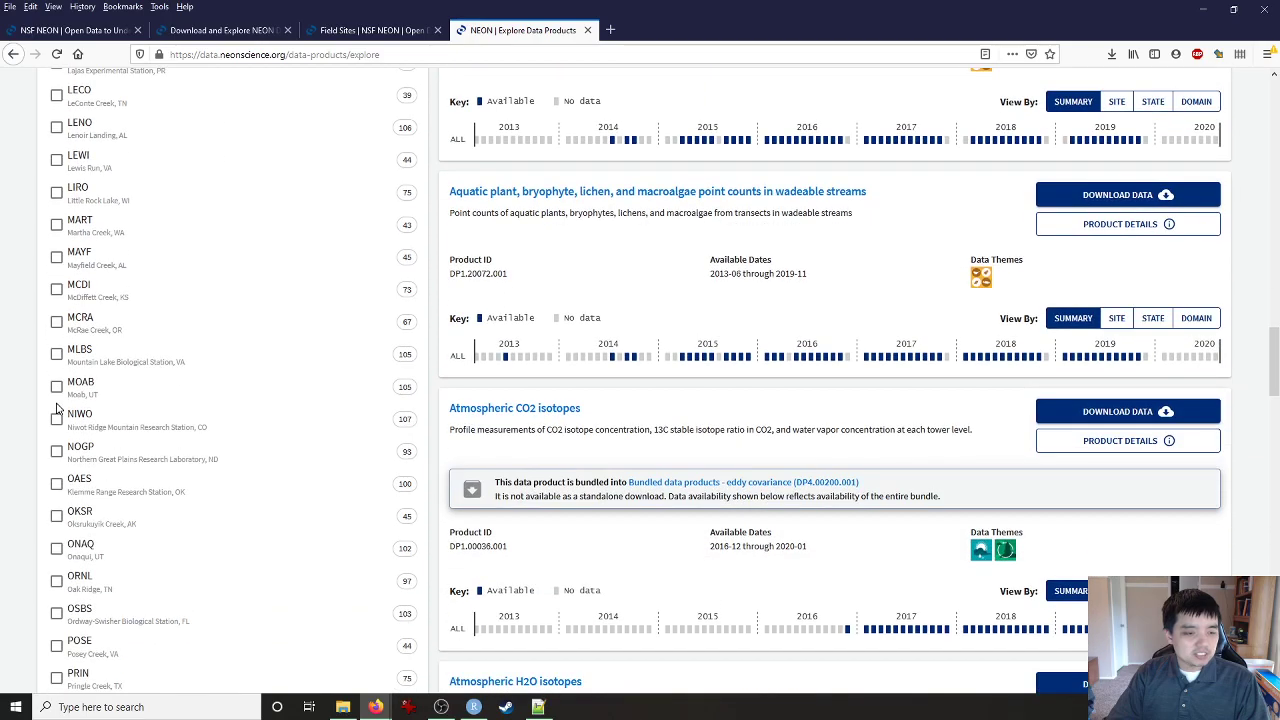
{"action": "scroll", "coordinate": [57, 407], "scroll_direction": "down", "scroll_amount": 3}
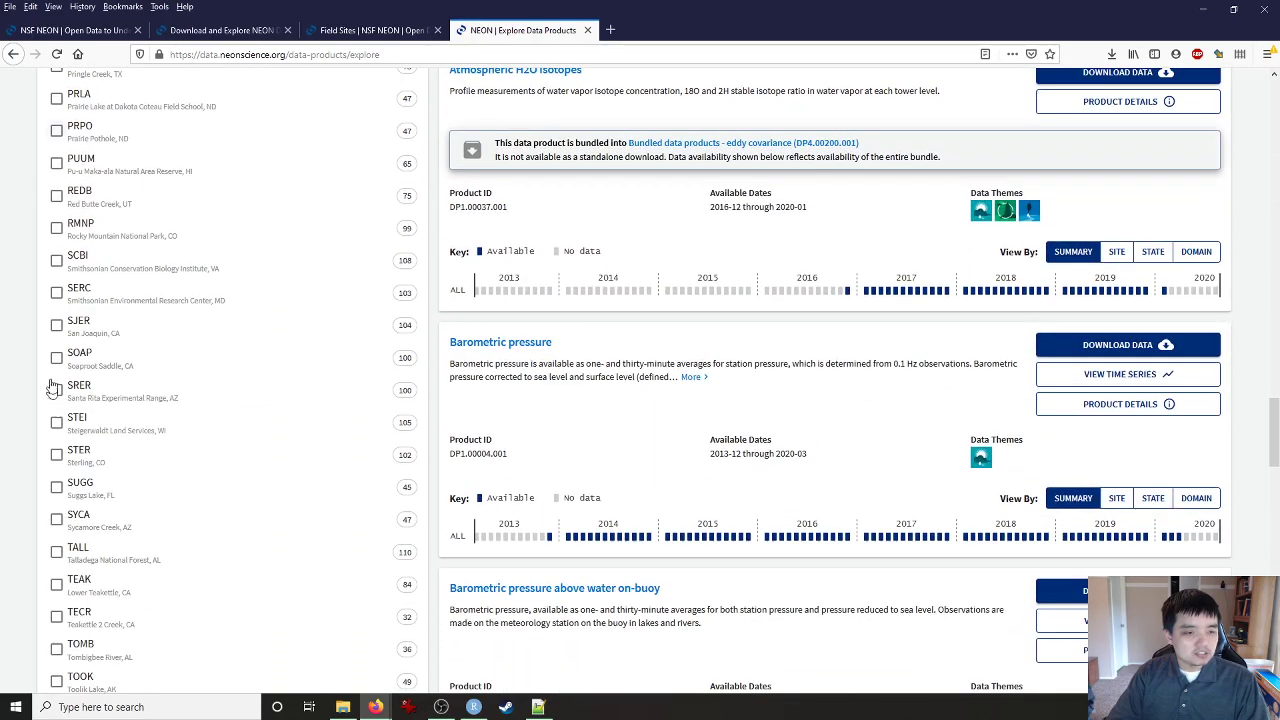
{"action": "left_click", "coordinate": [57, 326]}
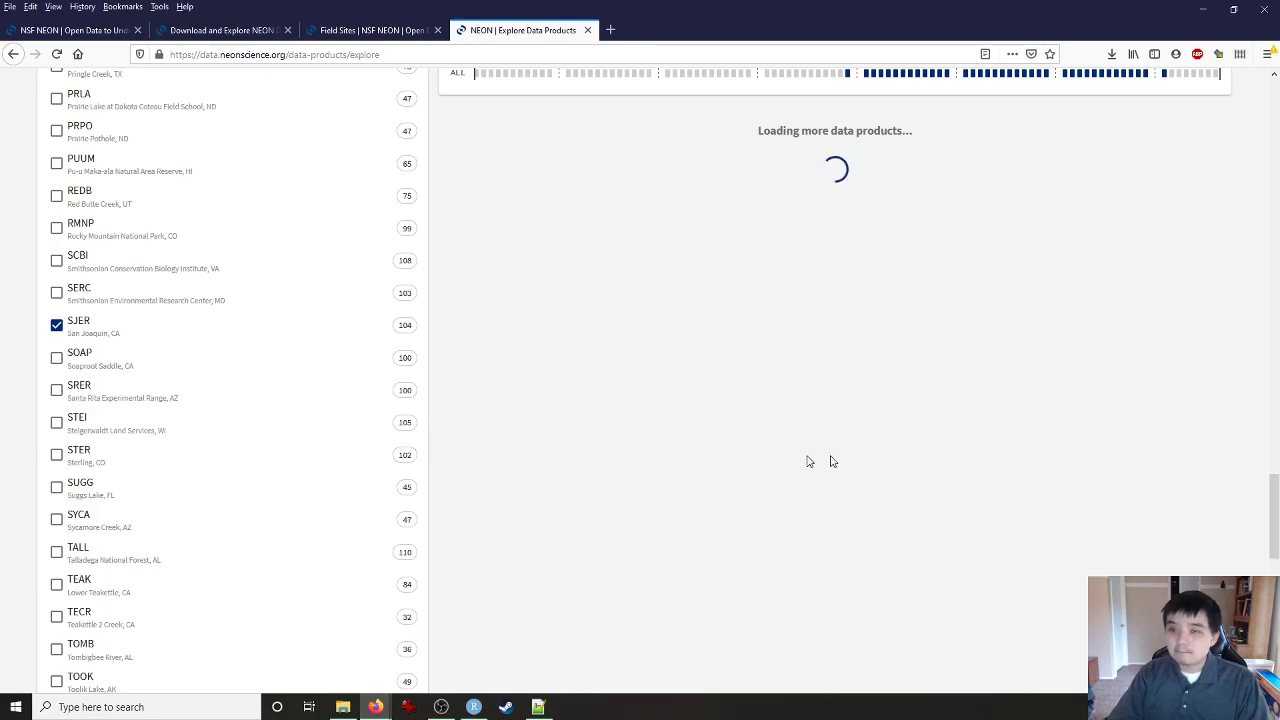
Step: Review the data products listed for SJER and the Filtered Products summary
{"action": "scroll", "coordinate": [837, 460], "scroll_direction": "up", "scroll_amount": 6}
{"action": "scroll", "coordinate": [820, 460], "scroll_direction": "up", "scroll_amount": 8}
{"action": "scroll", "coordinate": [793, 457], "scroll_direction": "up", "scroll_amount": 8}
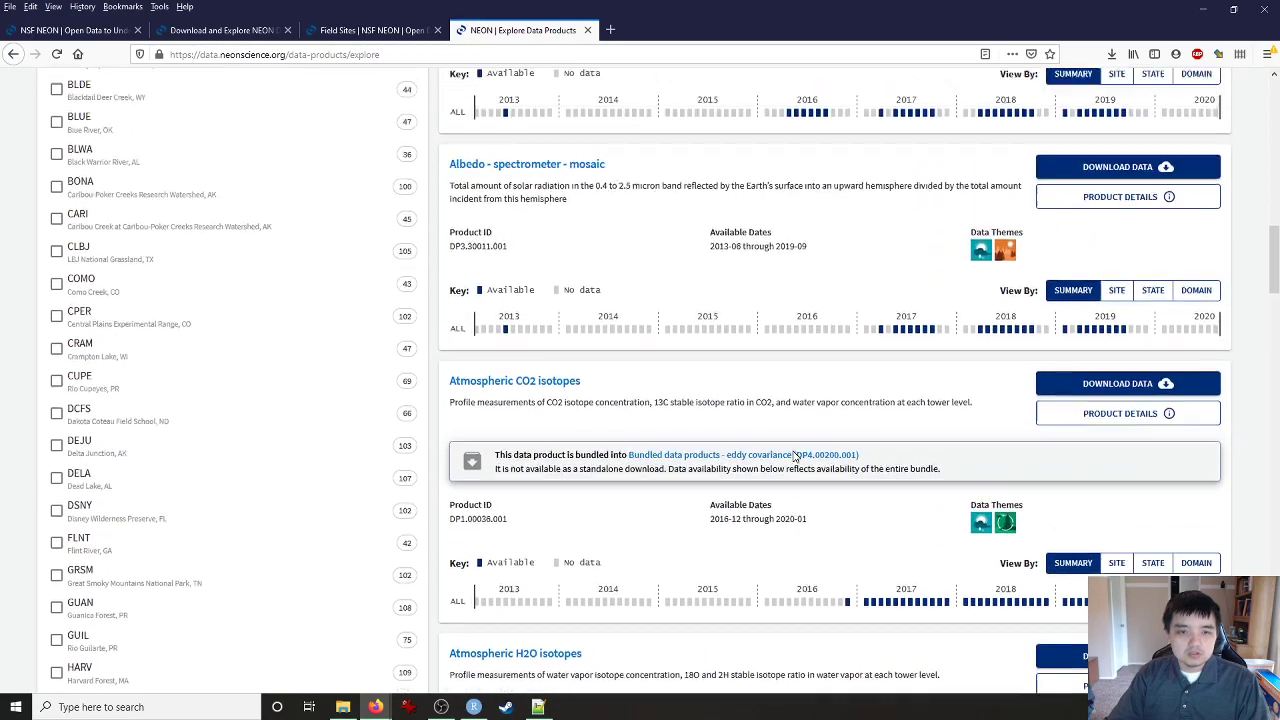
{"action": "scroll", "coordinate": [792, 451], "scroll_direction": "up", "scroll_amount": 5}
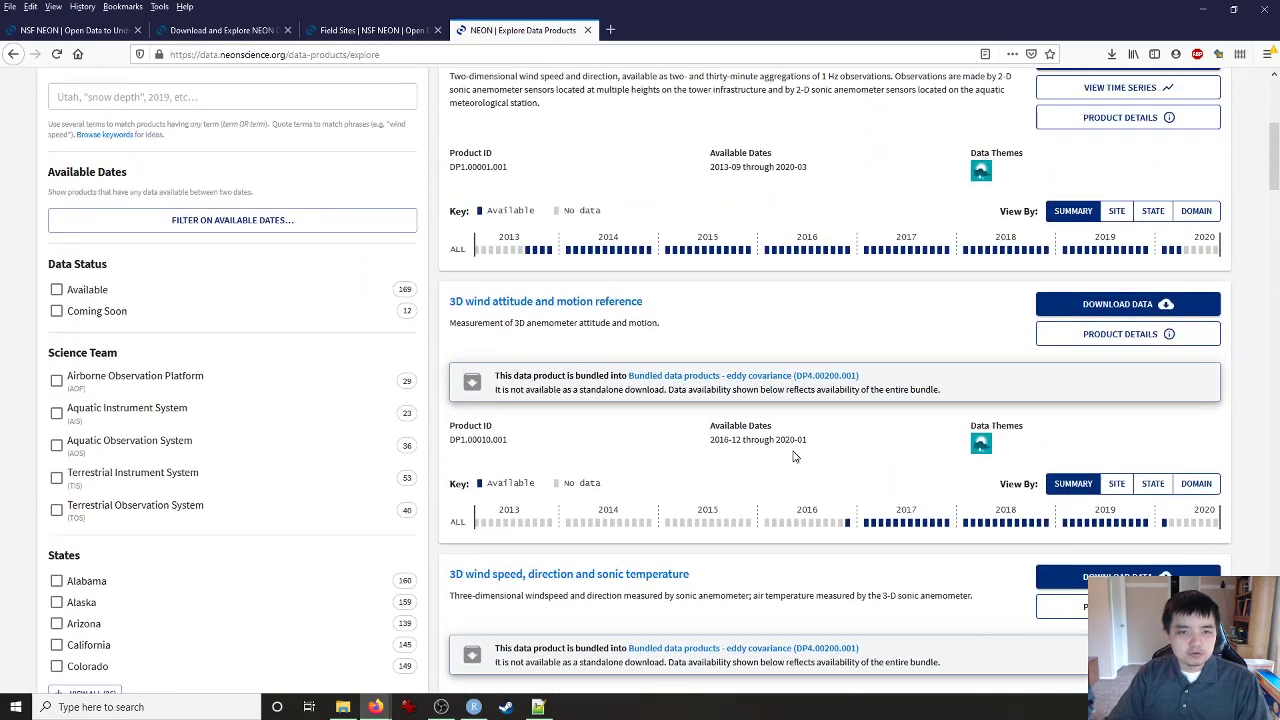
{"action": "scroll", "coordinate": [745, 448], "scroll_direction": "down", "scroll_amount": 2}
{"action": "scroll", "coordinate": [745, 448], "scroll_direction": "down", "scroll_amount": 10}
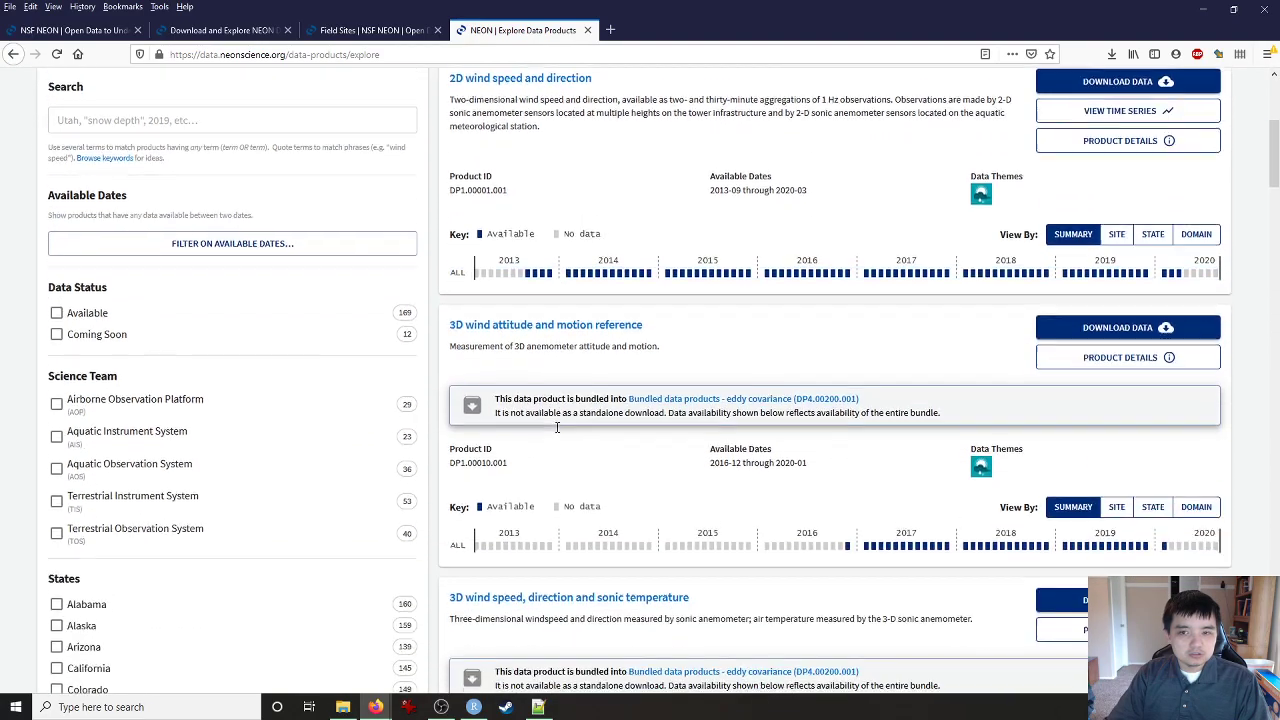
{"action": "scroll", "coordinate": [395, 420], "scroll_direction": "down", "scroll_amount": 8}
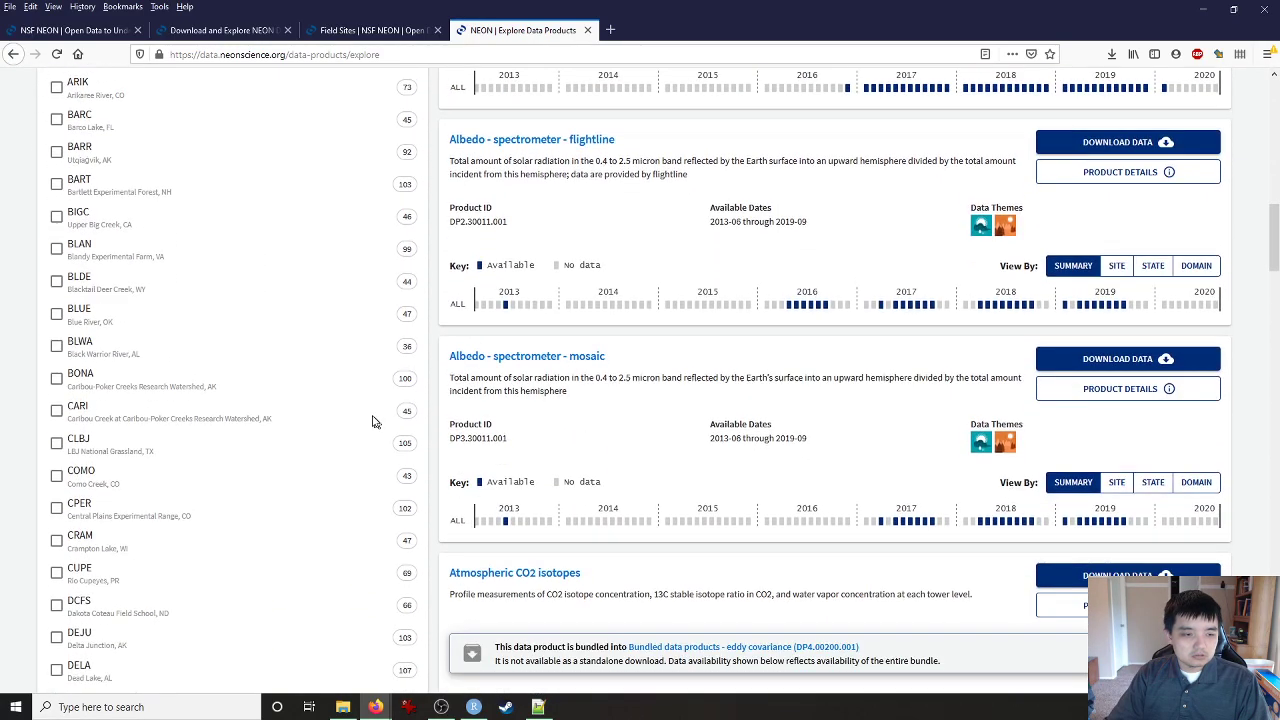
{"action": "scroll", "coordinate": [358, 414], "scroll_direction": "down", "scroll_amount": 10}
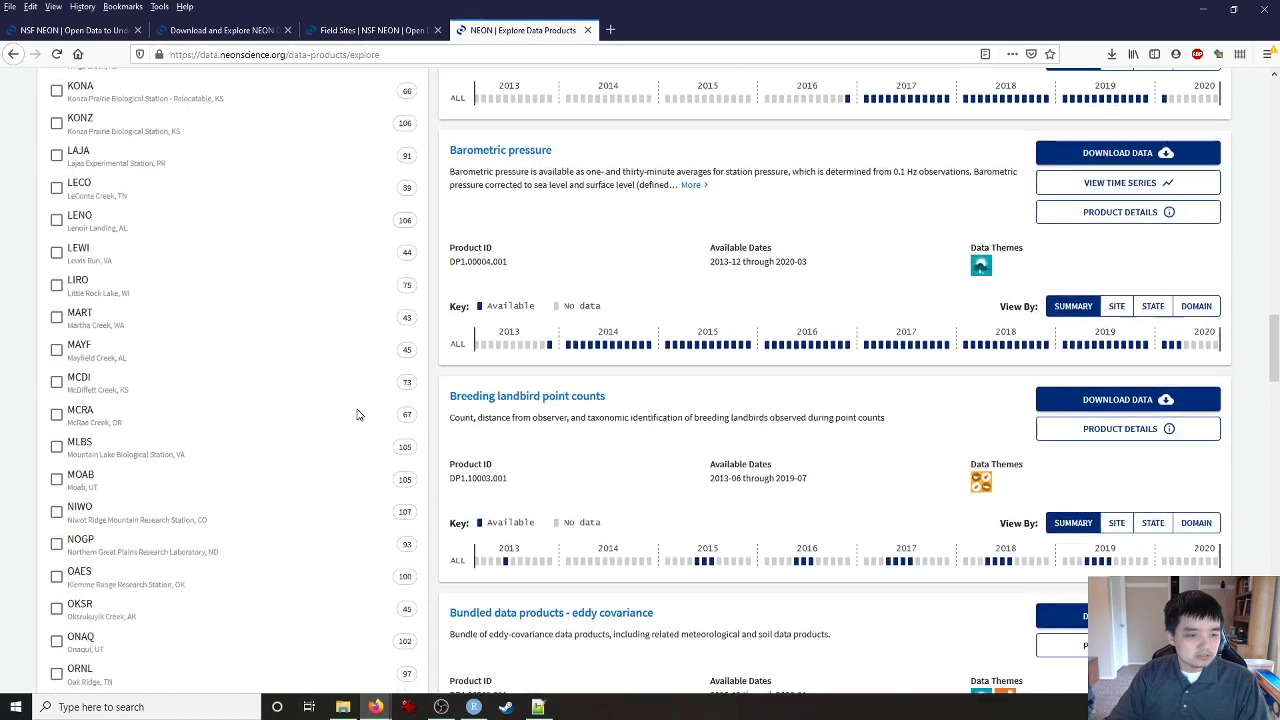
{"action": "scroll", "coordinate": [358, 414], "scroll_direction": "down", "scroll_amount": 4}
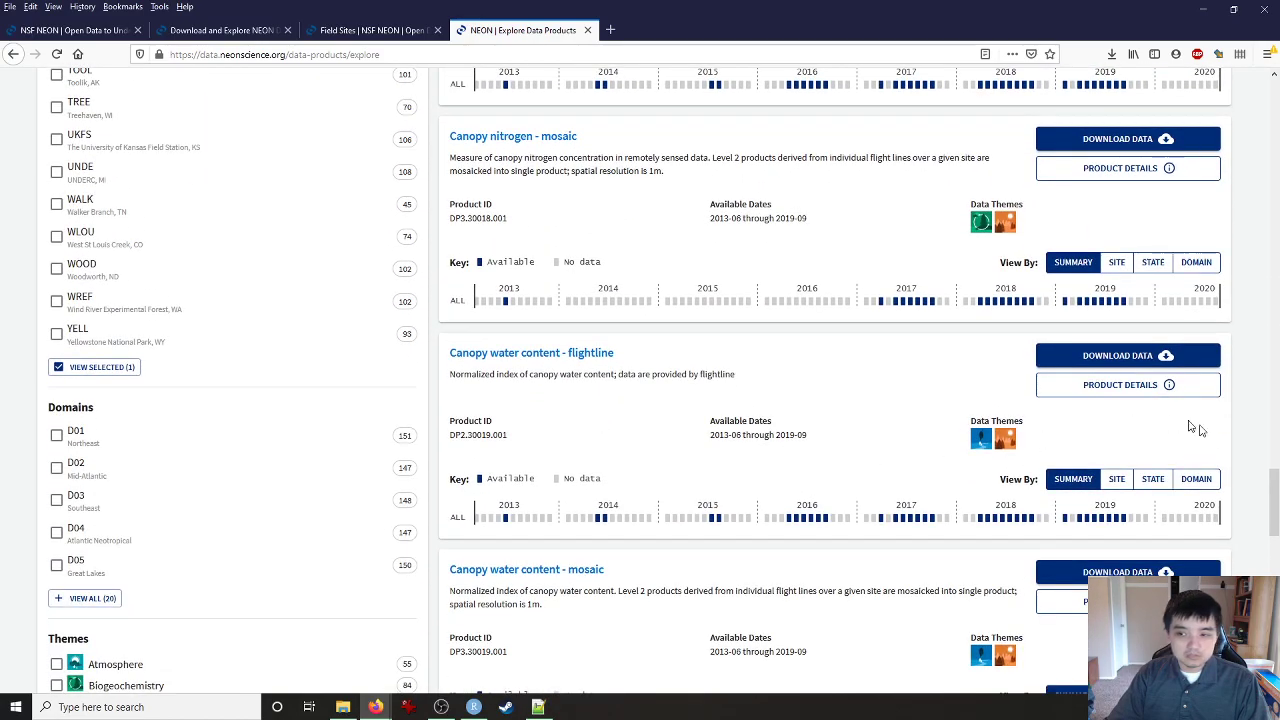
{"action": "left_click_drag", "start_coordinate": [1270, 487], "coordinate": [1268, 107]}
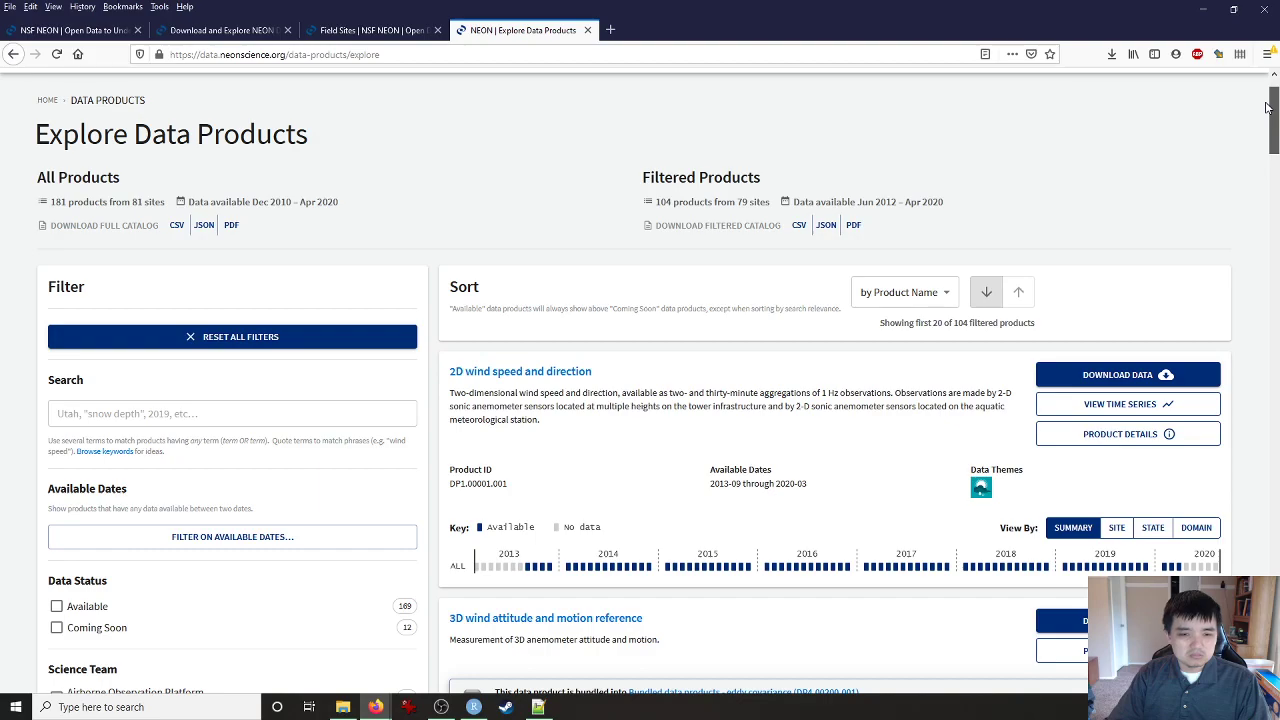
Step: Add the state of California to the data product filters and go back to the summary at the page's start
{"action": "left_click_drag", "start_coordinate": [1268, 107], "coordinate": [1262, 173]}
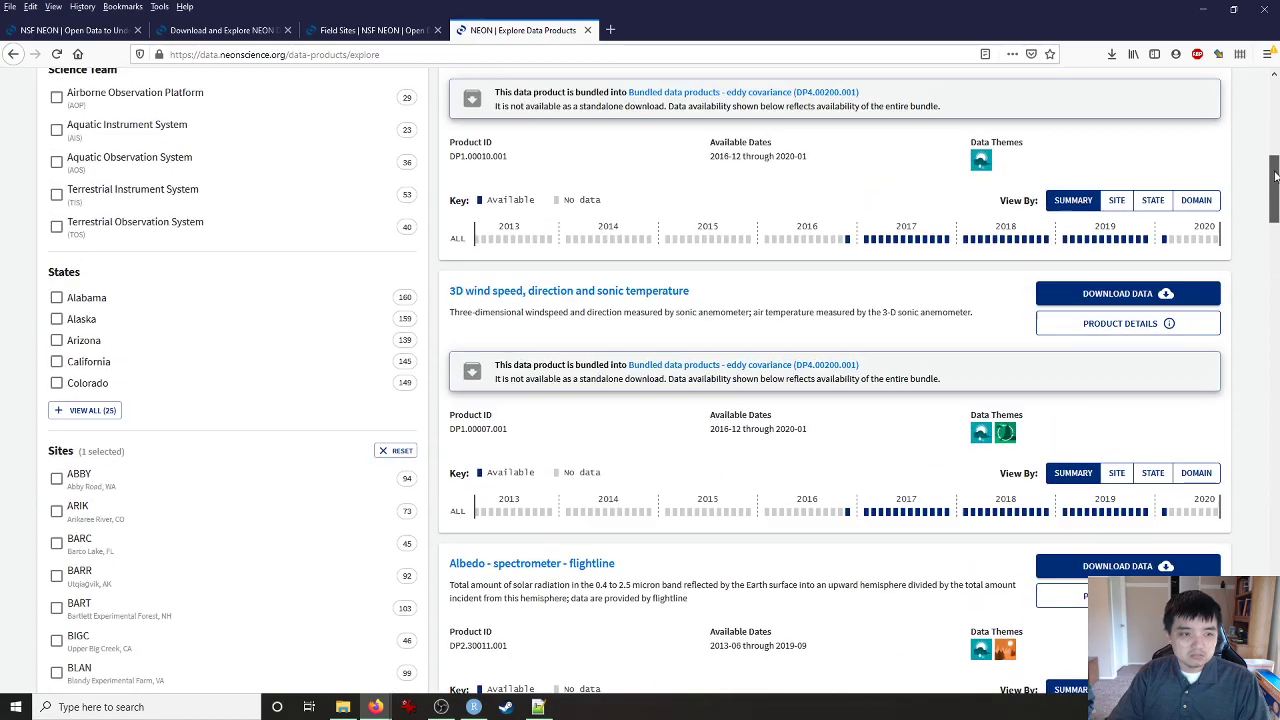
{"action": "left_click", "coordinate": [56, 362]}
{"action": "scroll", "coordinate": [40, 427], "scroll_direction": "up", "scroll_amount": 6}
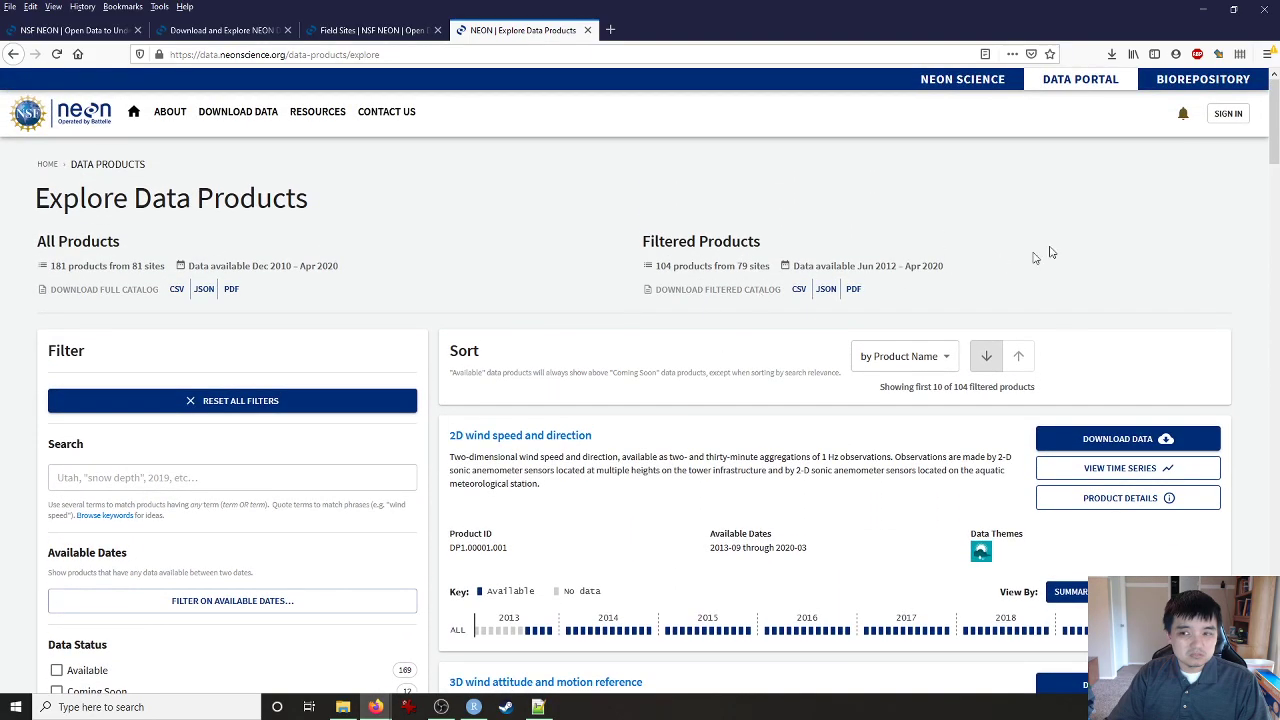
Step: Reload the Explore Data Products page and remove California from the state filters
{"action": "mouse_move", "coordinate": [1272, 150]}
{"action": "left_mouse_down"}
{"action": "mouse_move", "coordinate": [1255, 327]}
{"action": "mouse_move", "coordinate": [1273, 636]}
{"action": "mouse_move", "coordinate": [1275, 140]}
{"action": "left_mouse_up"}
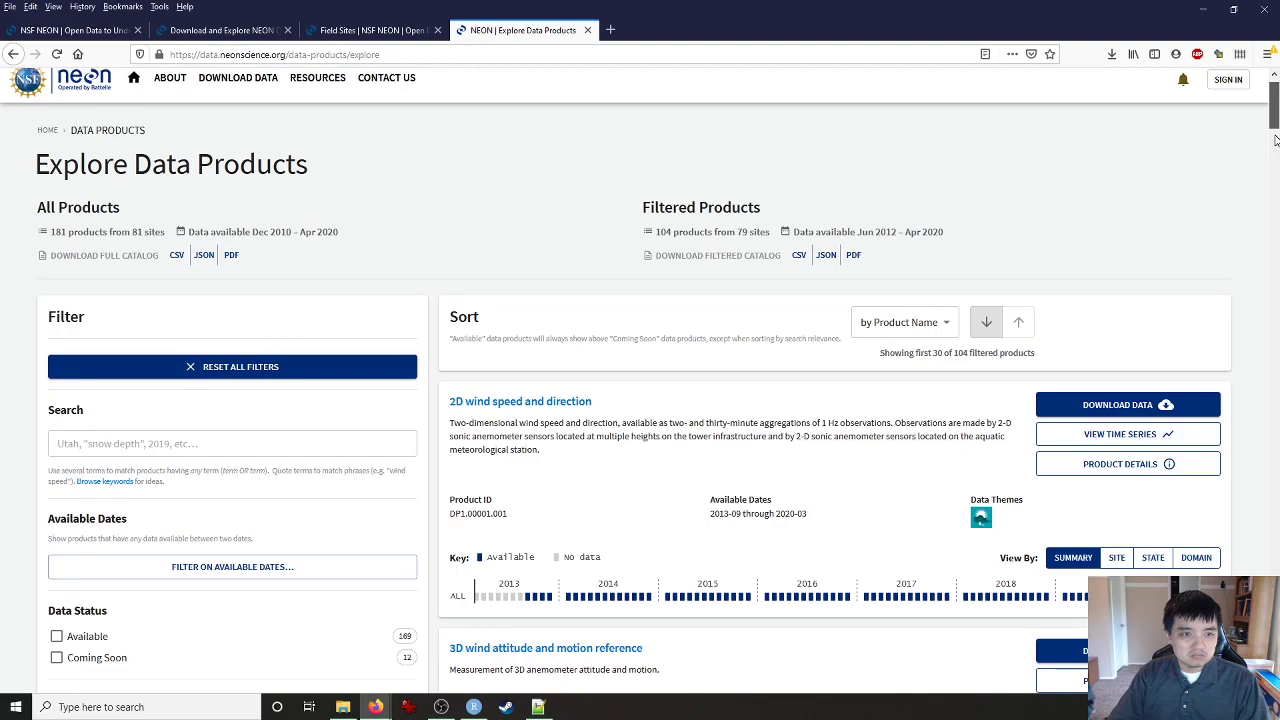
{"action": "left_click", "coordinate": [57, 54]}
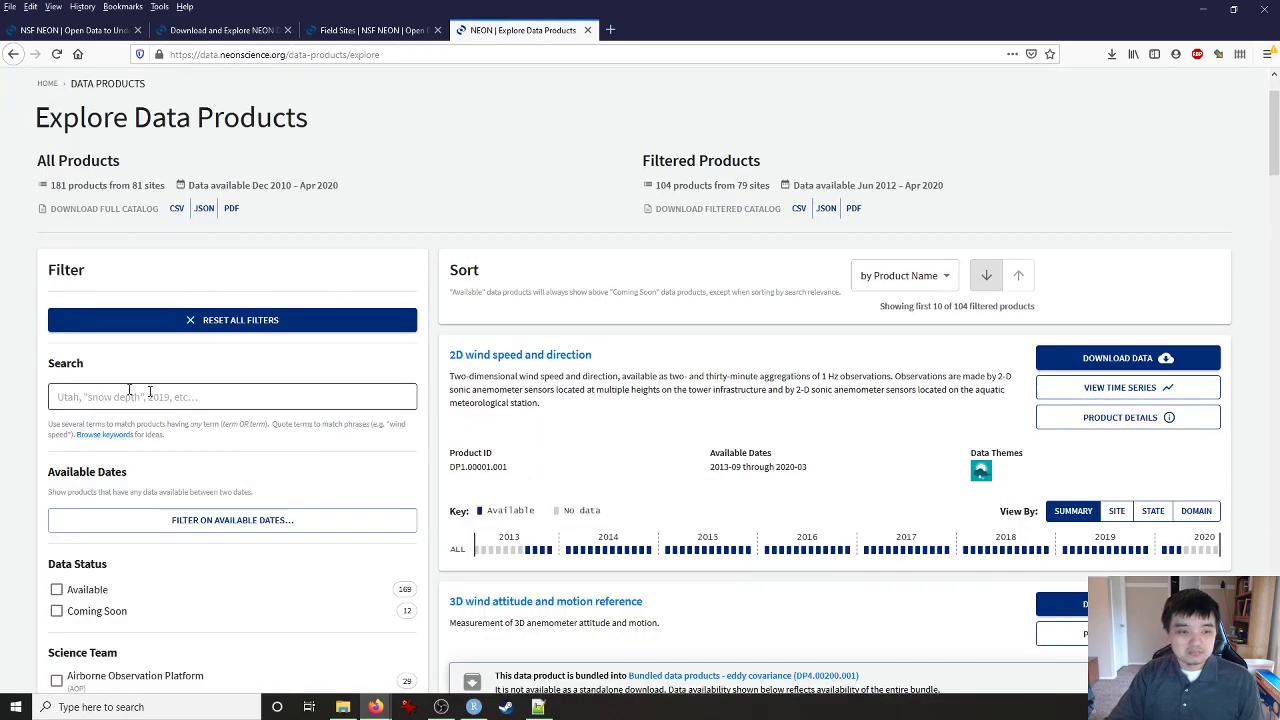
{"action": "scroll", "coordinate": [8, 358], "scroll_direction": "down", "scroll_amount": 5}
{"action": "scroll", "coordinate": [8, 358], "scroll_direction": "down", "scroll_amount": 2}
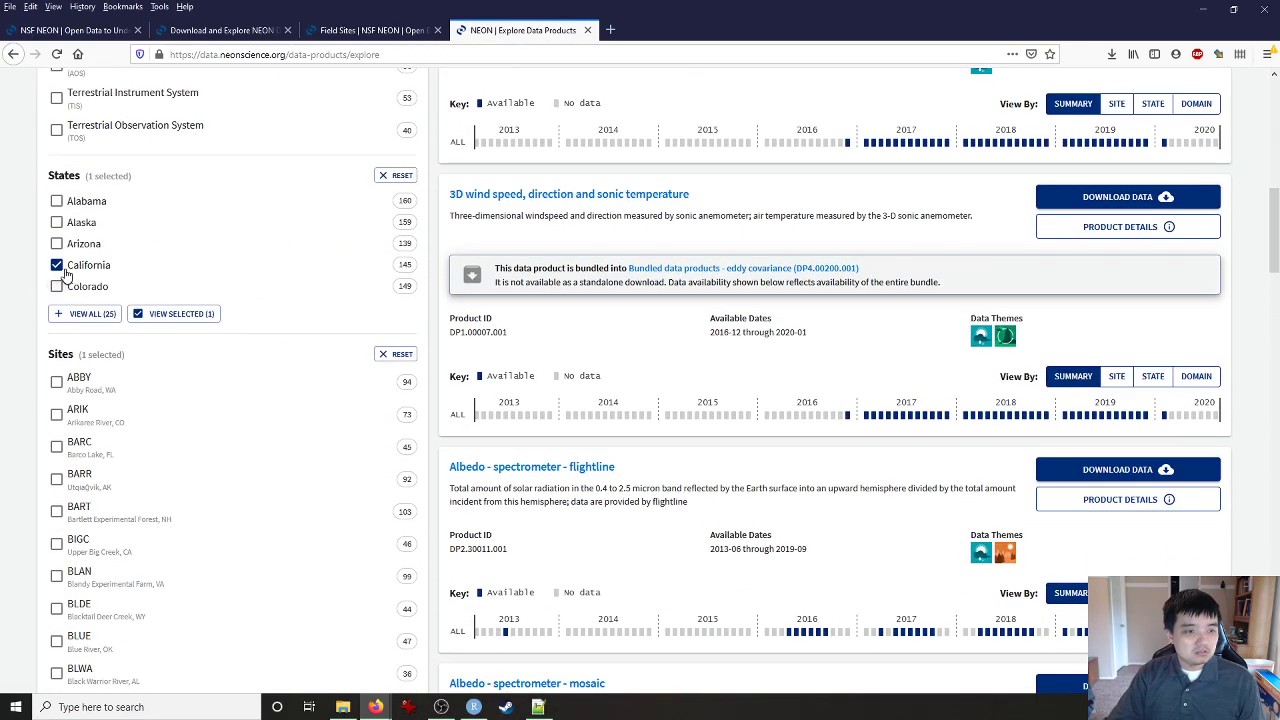
{"action": "left_click", "coordinate": [57, 264]}
Step: Check that SJER is still selected, collapse the site filter to selected sites only and return to the page's start
{"action": "scroll", "coordinate": [3, 343], "scroll_direction": "down", "scroll_amount": 3}
{"action": "scroll", "coordinate": [10, 330], "scroll_direction": "down", "scroll_amount": 15}
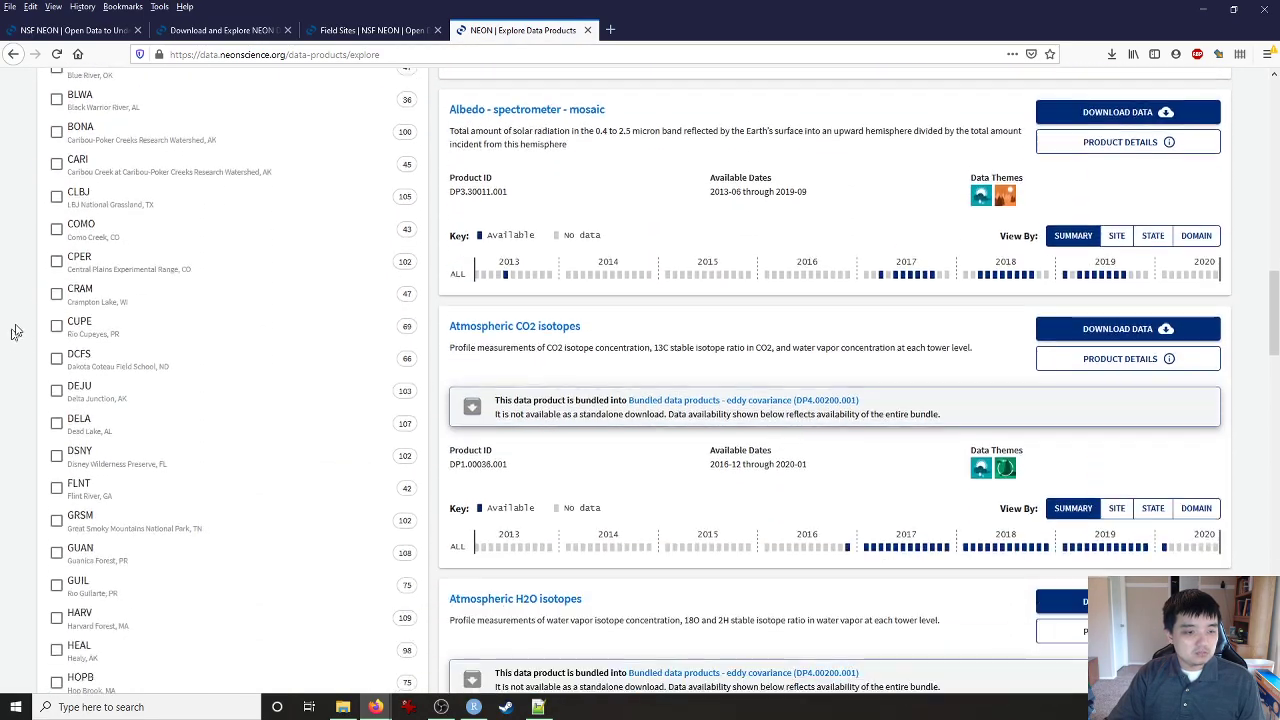
{"action": "scroll", "coordinate": [20, 310], "scroll_direction": "down", "scroll_amount": 5}
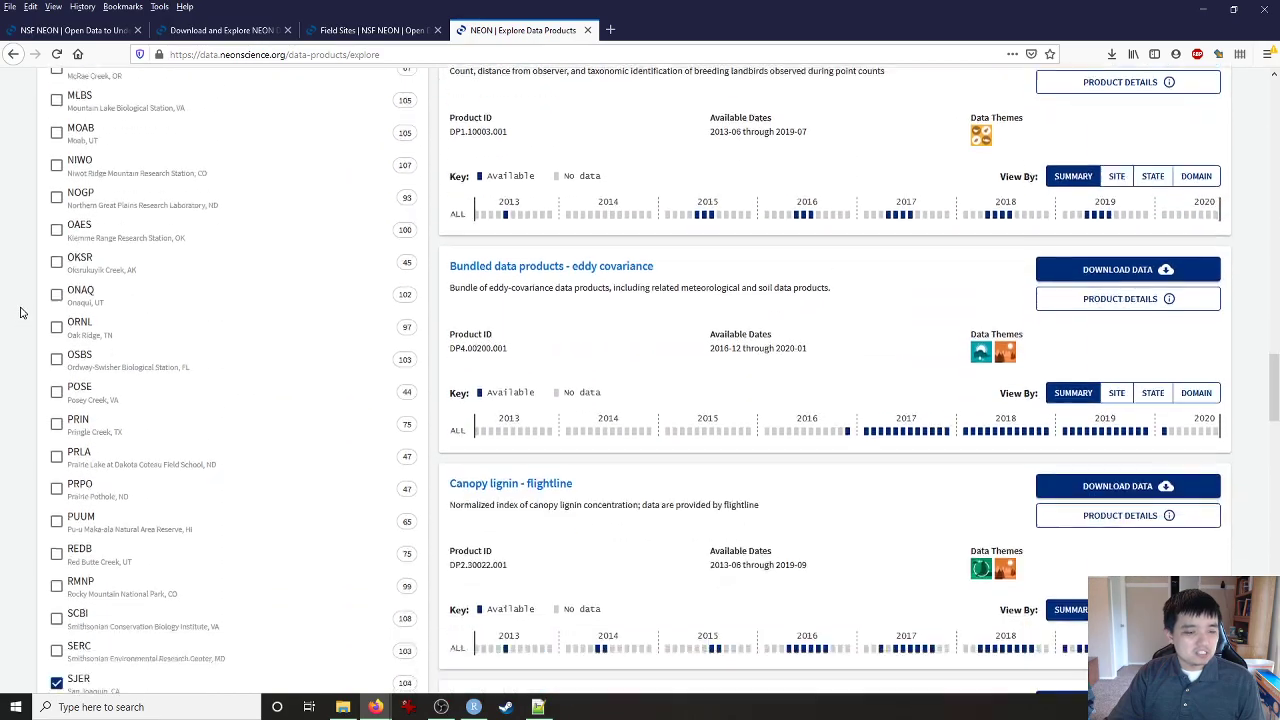
{"action": "scroll", "coordinate": [62, 513], "scroll_direction": "down", "scroll_amount": 6}
{"action": "scroll", "coordinate": [62, 513], "scroll_direction": "down", "scroll_amount": 5}
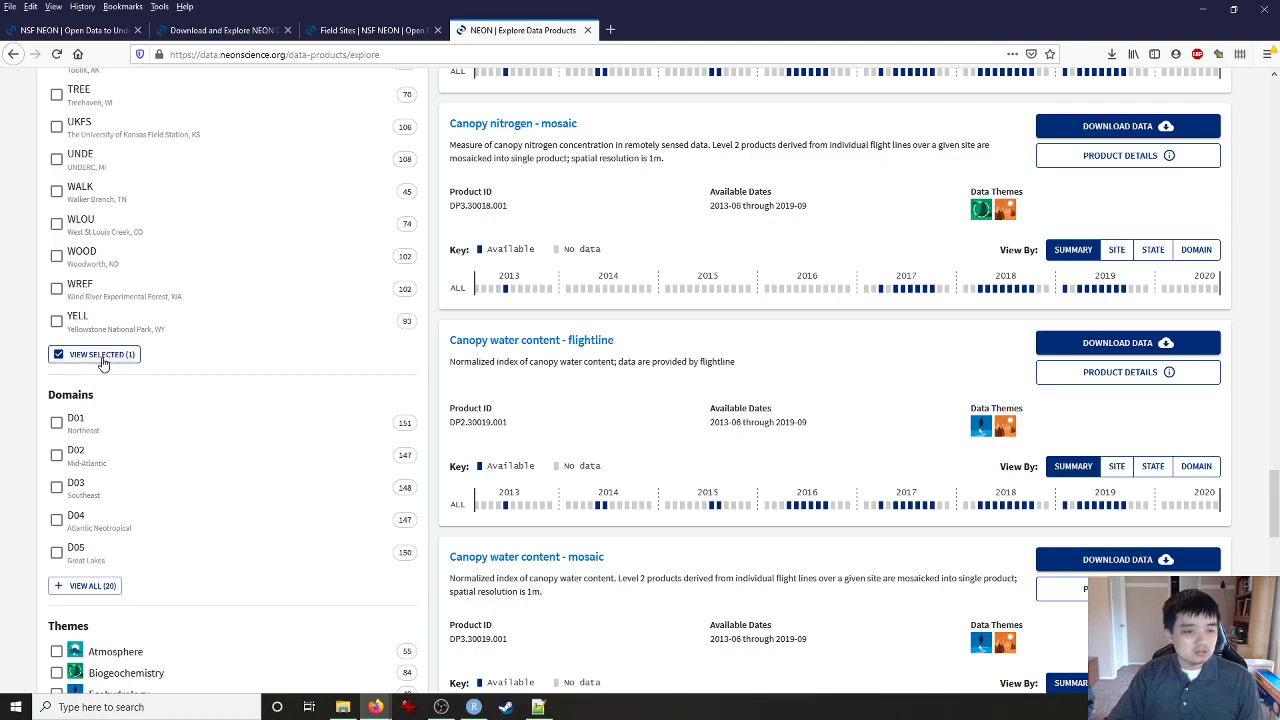
{"action": "left_click", "coordinate": [103, 357]}
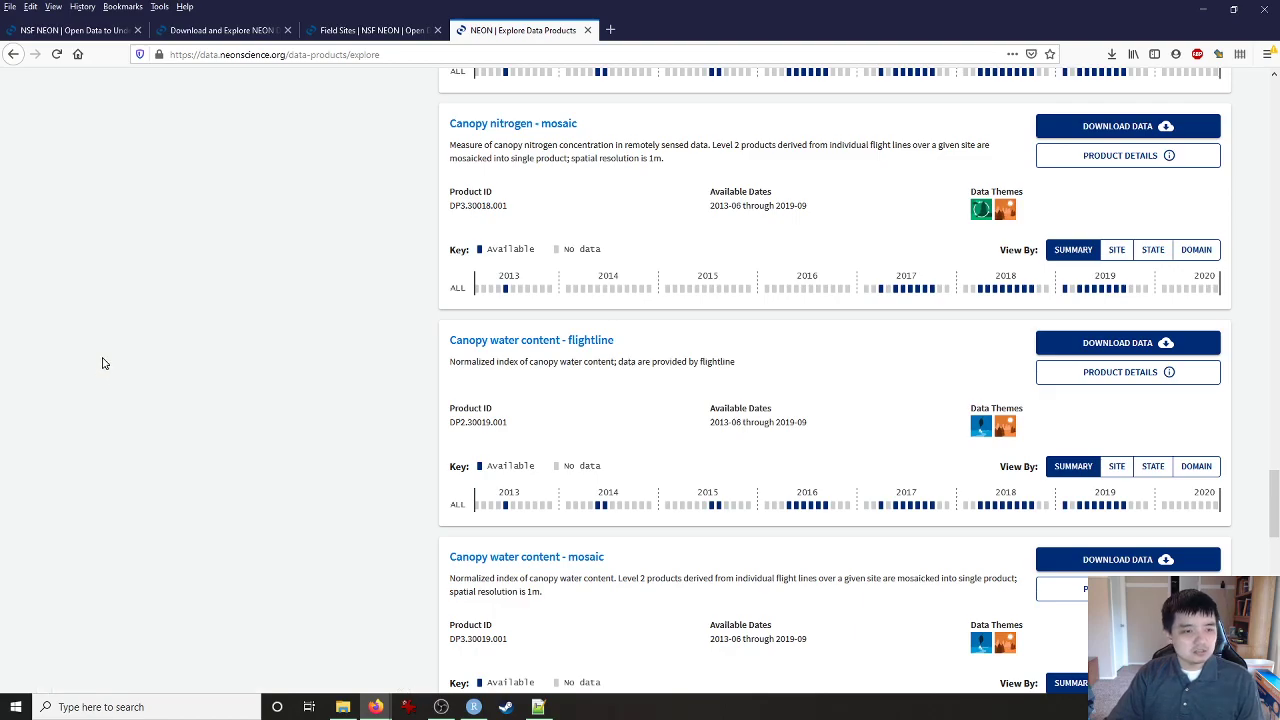
{"action": "scroll", "coordinate": [487, 425], "scroll_direction": "up", "scroll_amount": 12}
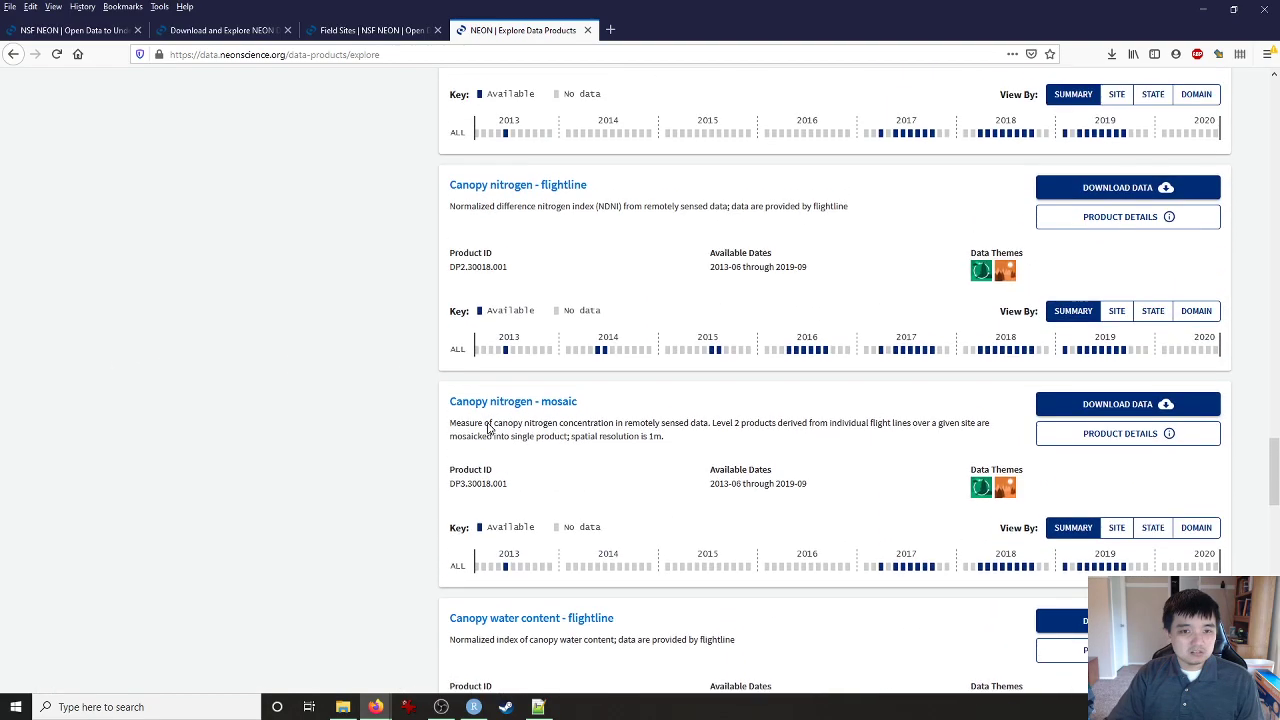
{"action": "left_click_drag", "start_coordinate": [1274, 356], "coordinate": [1261, 103]}
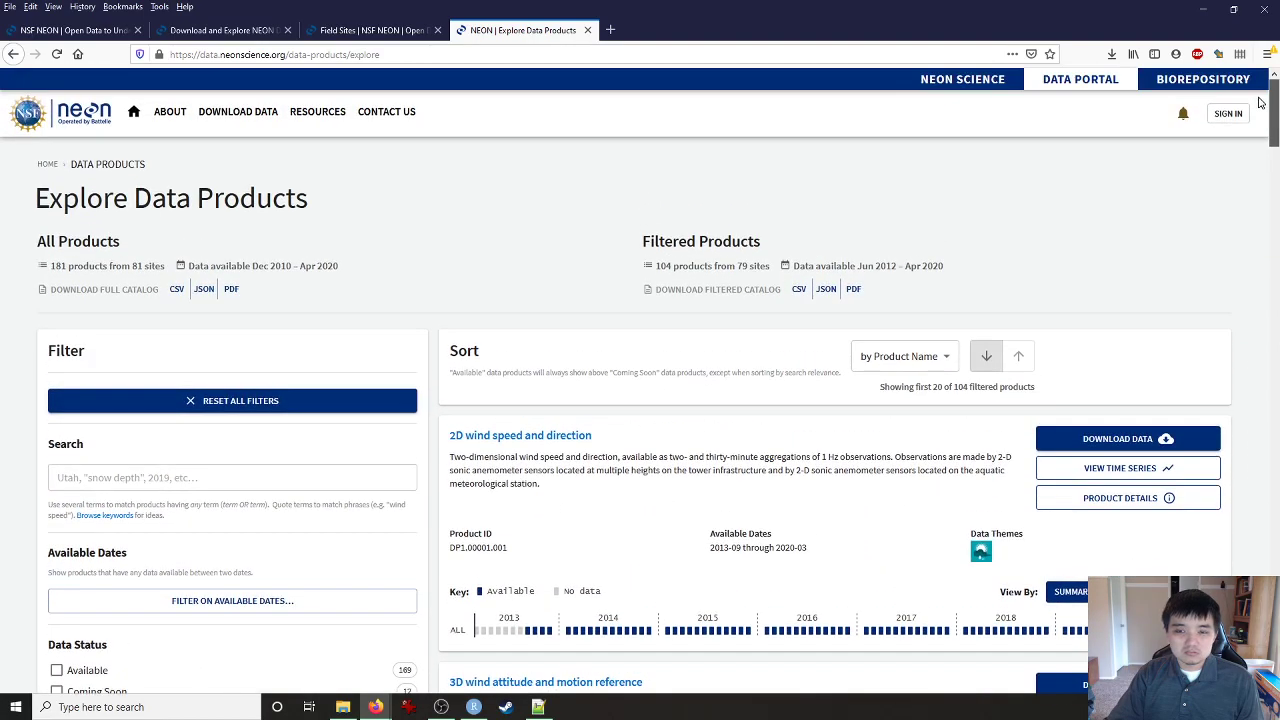
Step: Search the filtered data products for "par"
{"action": "left_click", "coordinate": [157, 477]}
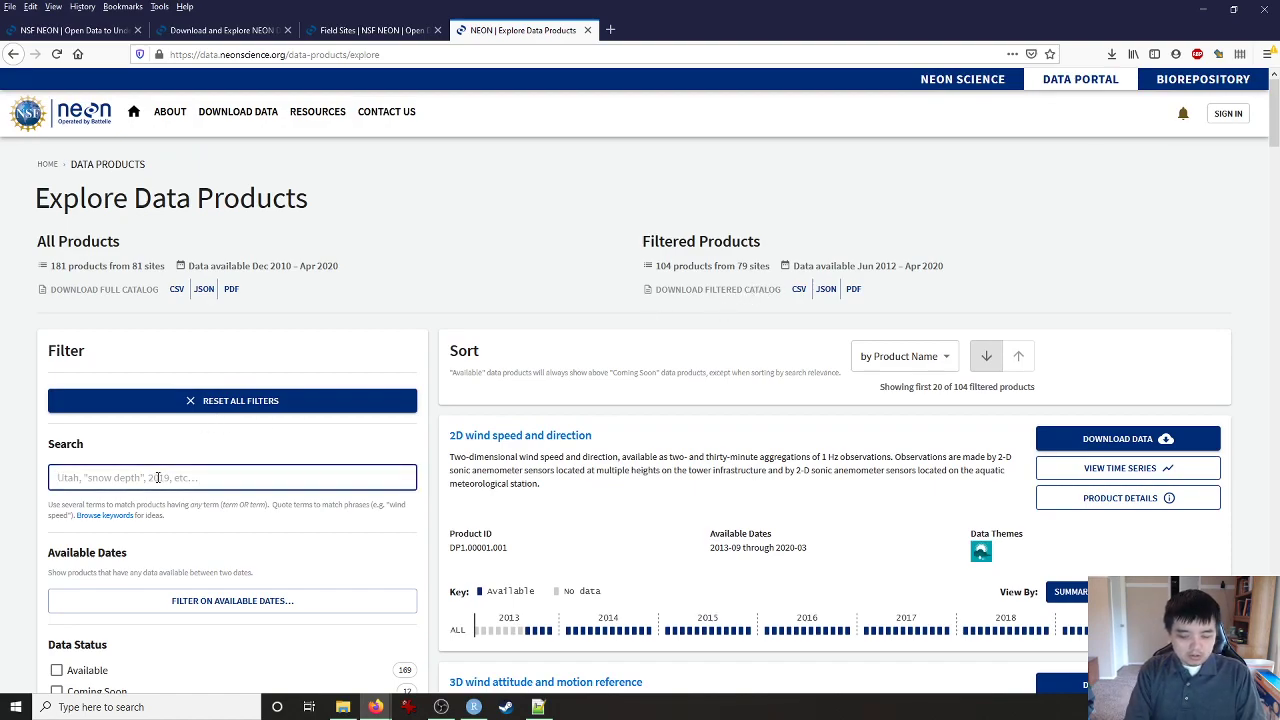
{"action": "type", "text": "par"}
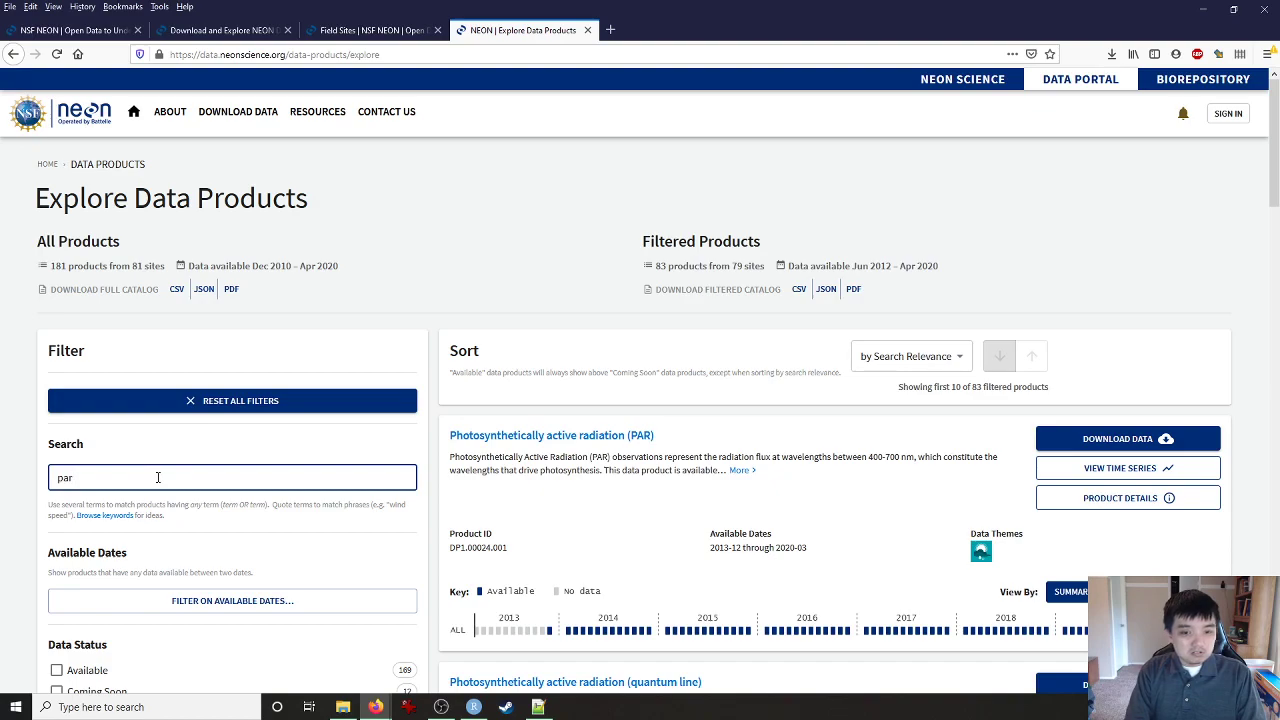
{"action": "left_click_drag", "start_coordinate": [127, 484], "coordinate": [8, 490]}
{"action": "left_click", "coordinate": [98, 483]}
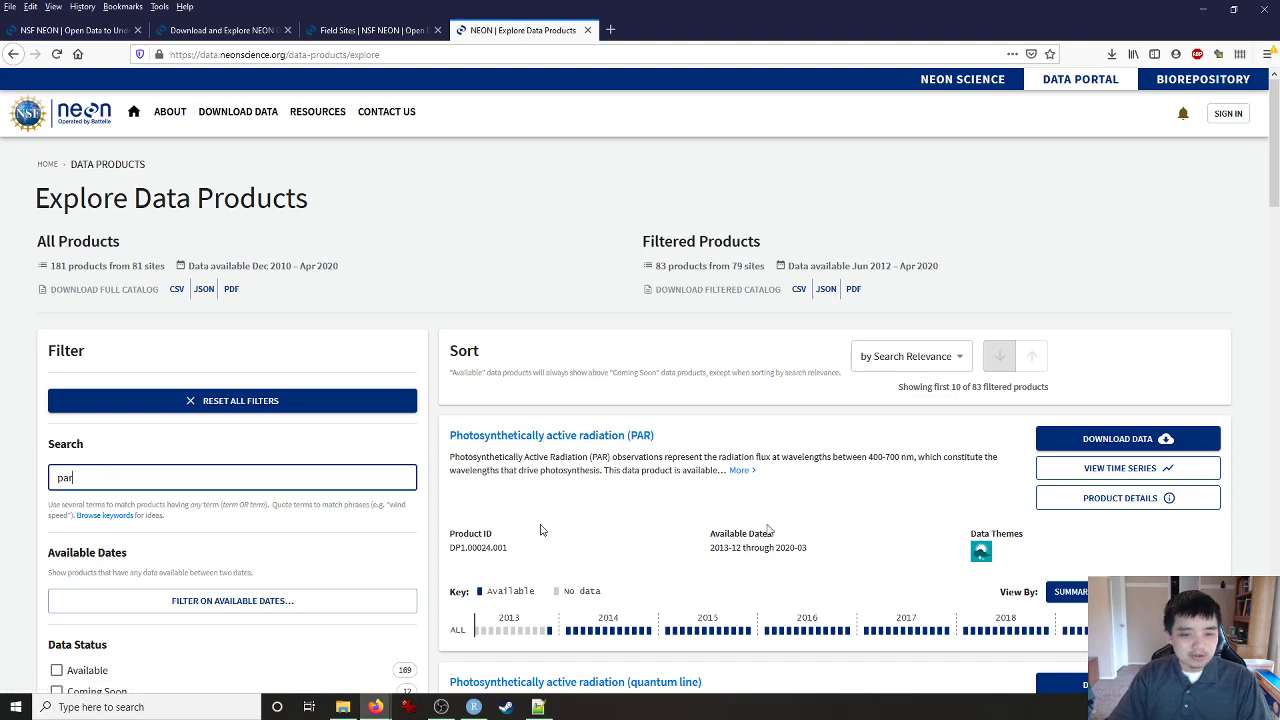
{"action": "left_click_drag", "start_coordinate": [134, 468], "coordinate": [52, 477]}
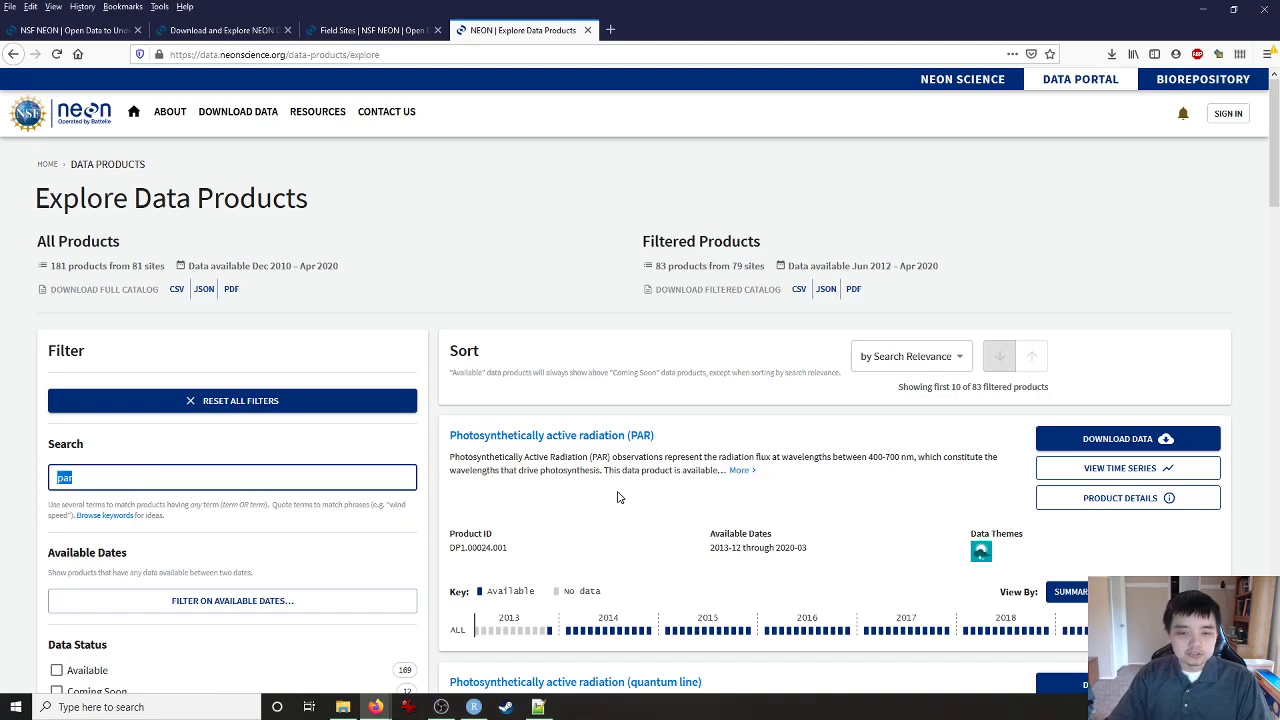
{"action": "left_click", "coordinate": [109, 487]}
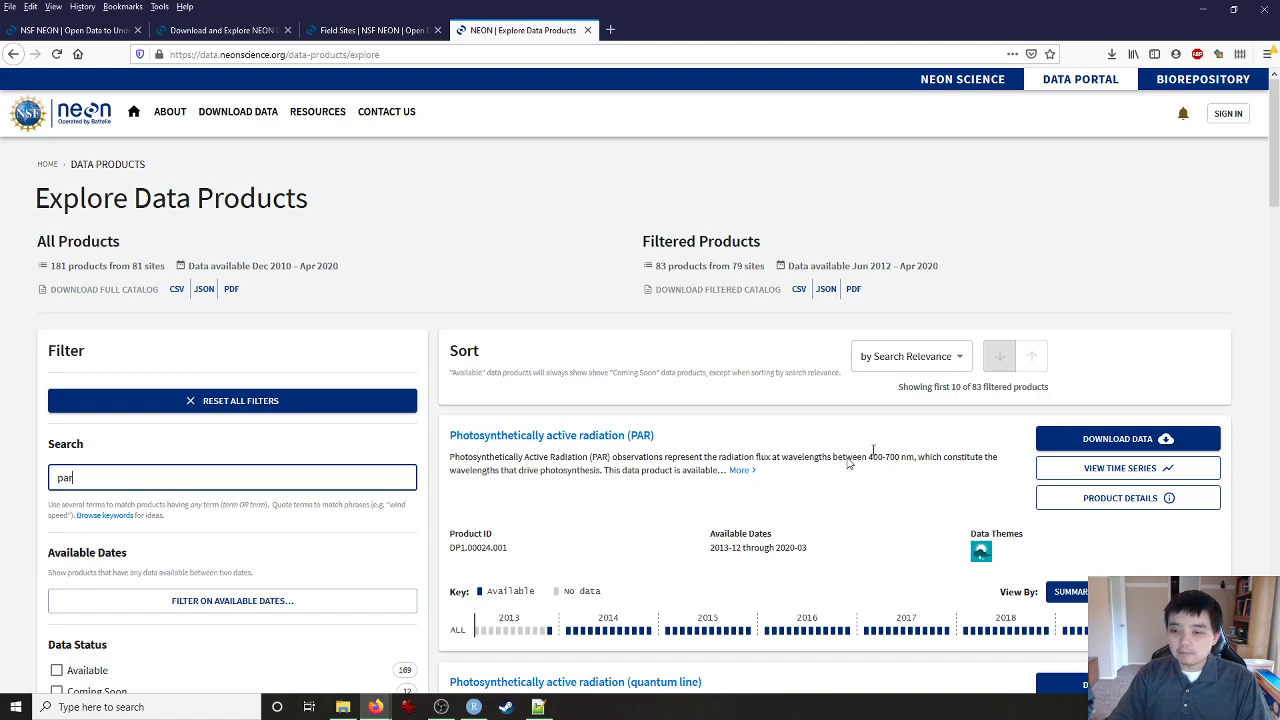
Step: Open the download configuration for Photosynthetically active radiation (PAR) and examine the SJER row in the availability grid
{"action": "left_click", "coordinate": [1078, 440]}
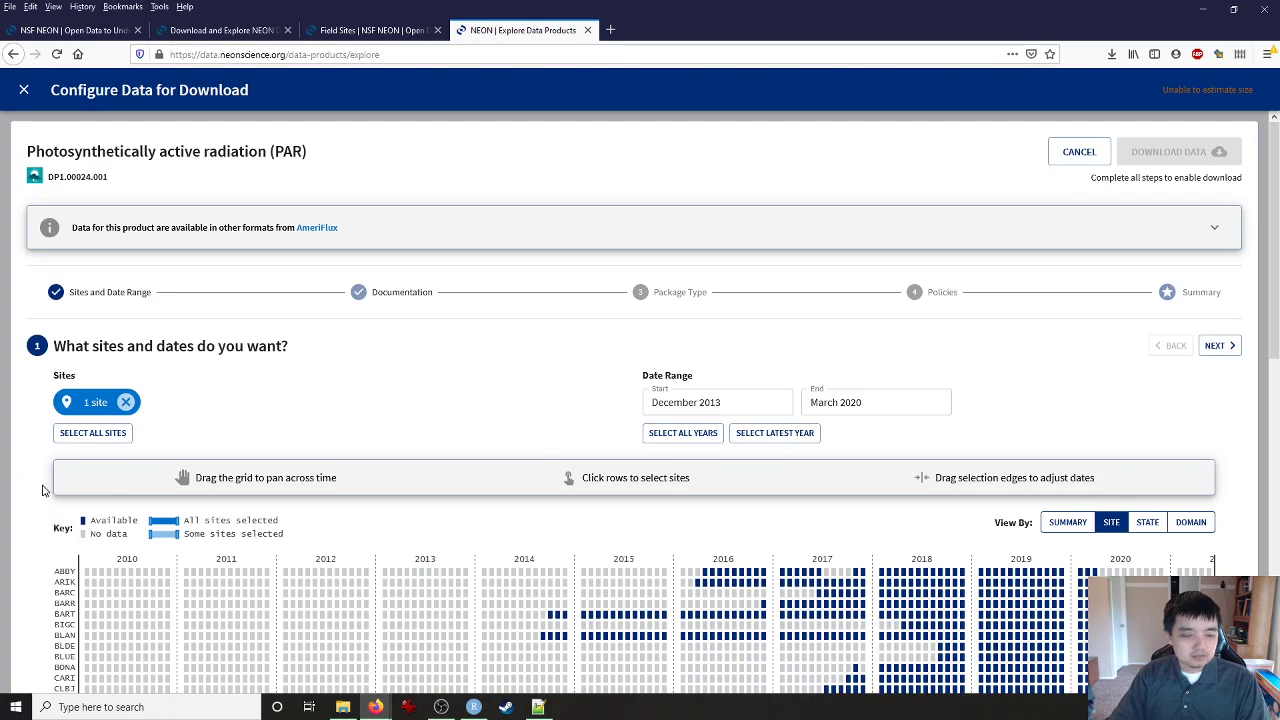
{"action": "scroll", "coordinate": [42, 489], "scroll_direction": "down", "scroll_amount": 5}
{"action": "scroll", "coordinate": [33, 489], "scroll_direction": "down", "scroll_amount": 3}
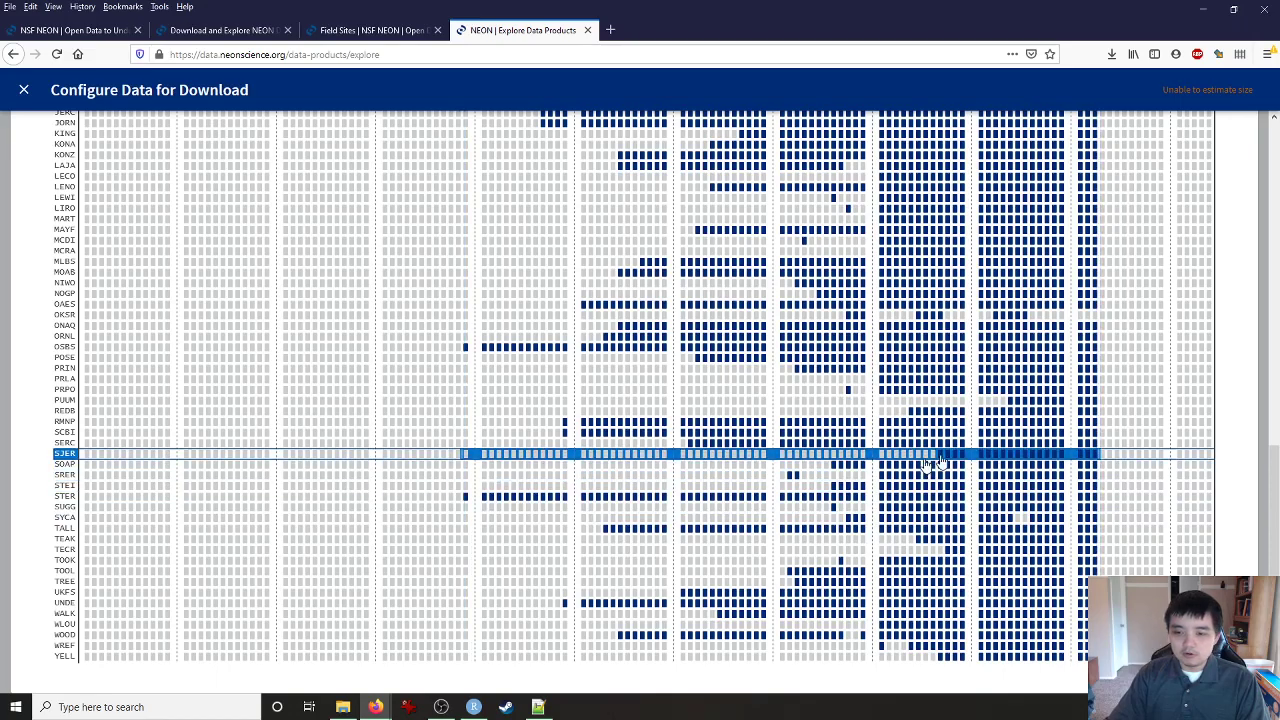
{"action": "scroll", "coordinate": [928, 465], "scroll_direction": "up", "scroll_amount": 6}
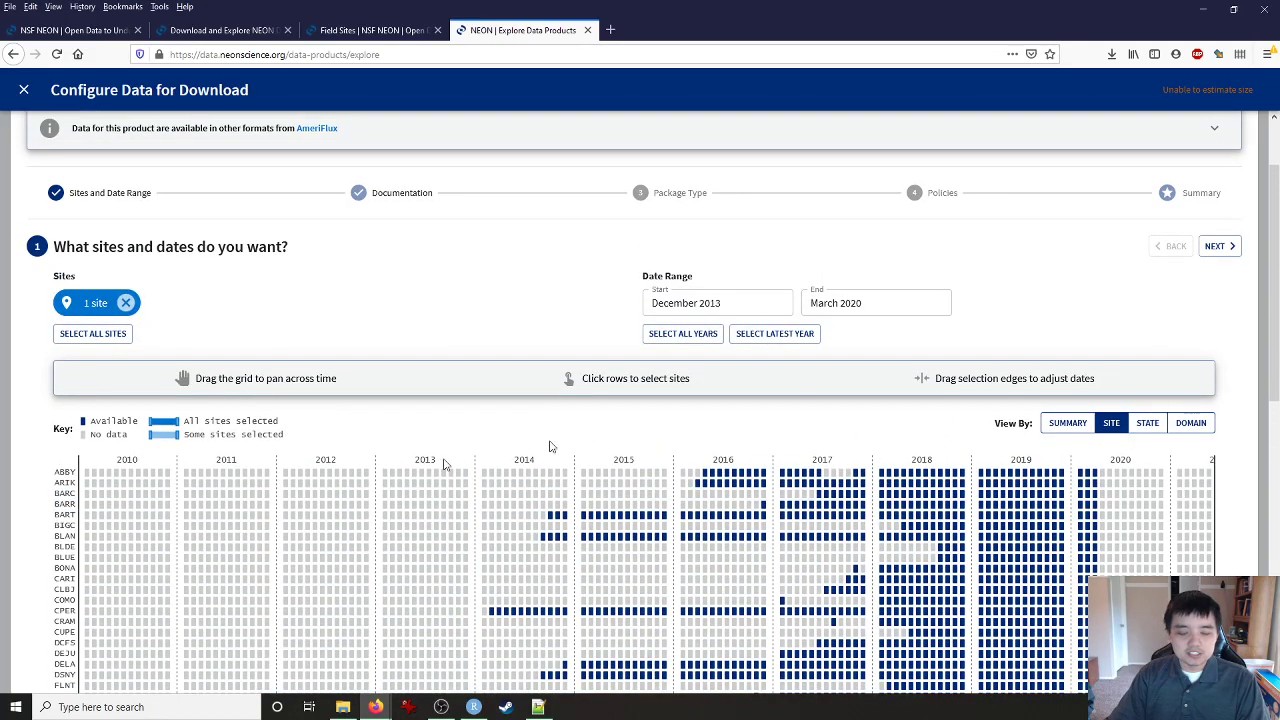
{"action": "scroll", "coordinate": [926, 467], "scroll_direction": "down", "scroll_amount": 1}
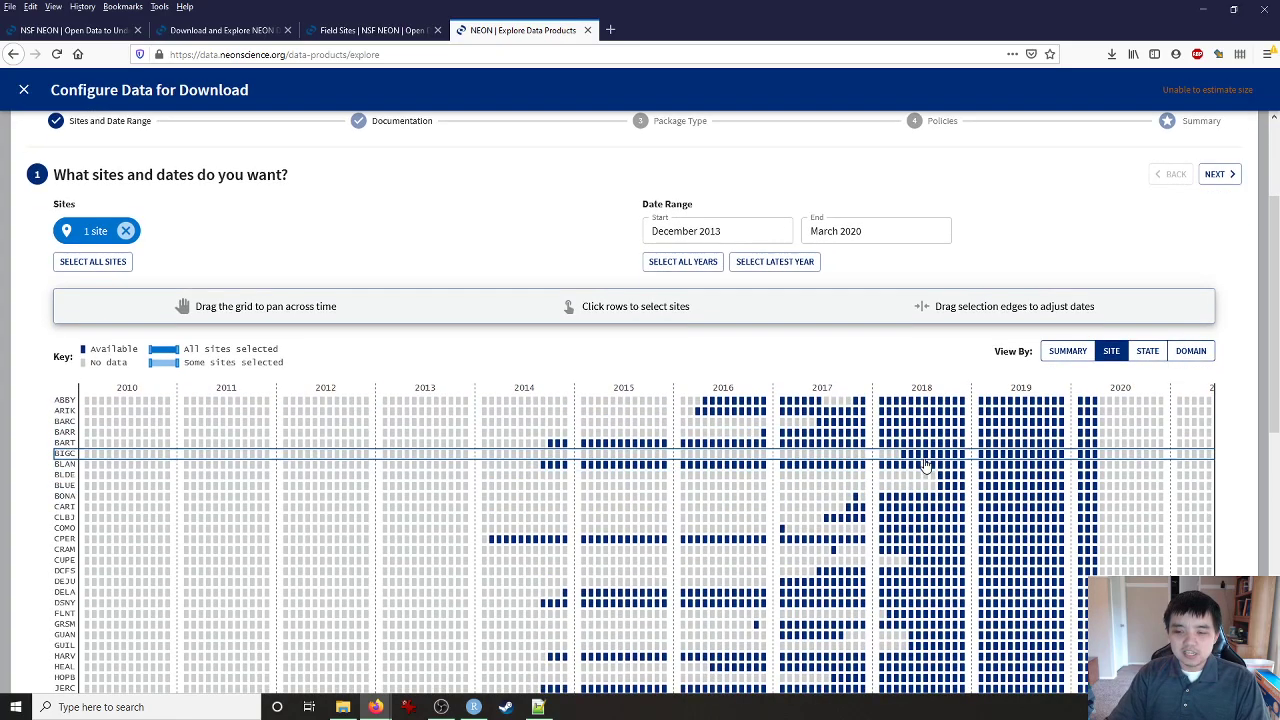
{"action": "scroll", "coordinate": [926, 467], "scroll_direction": "down", "scroll_amount": 8}
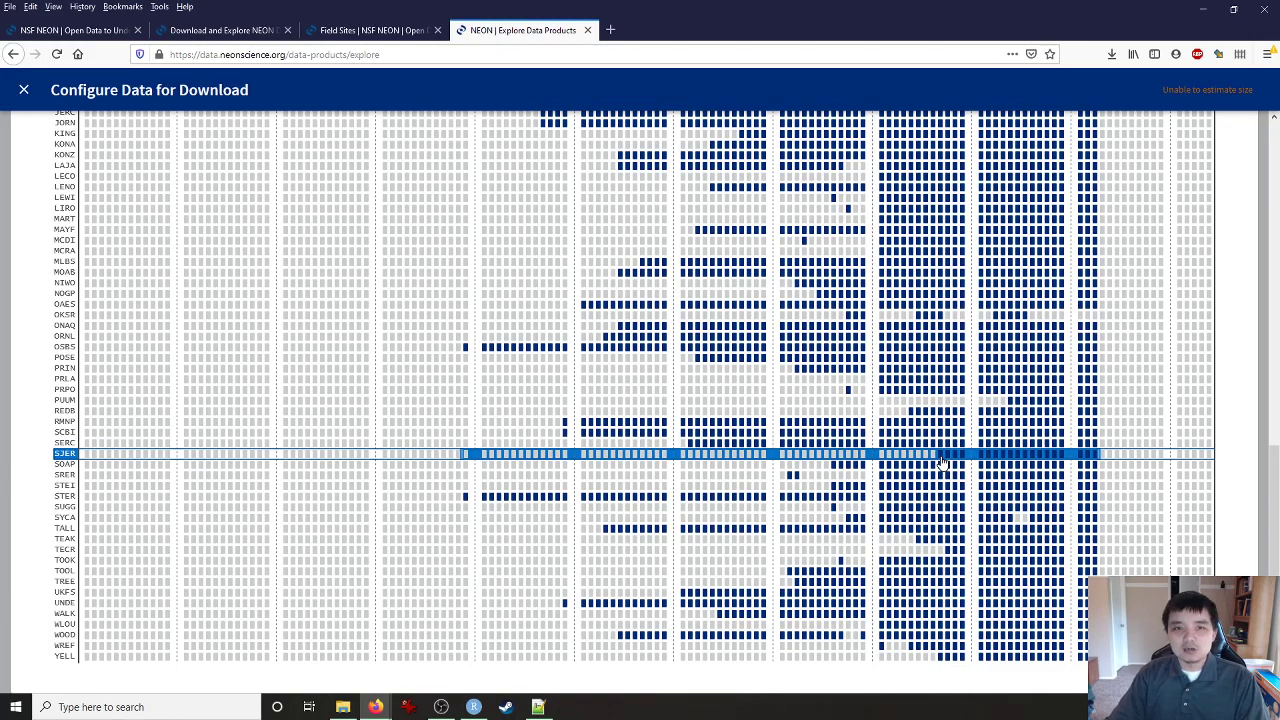
{"action": "scroll", "coordinate": [941, 462], "scroll_direction": "up", "scroll_amount": 10}
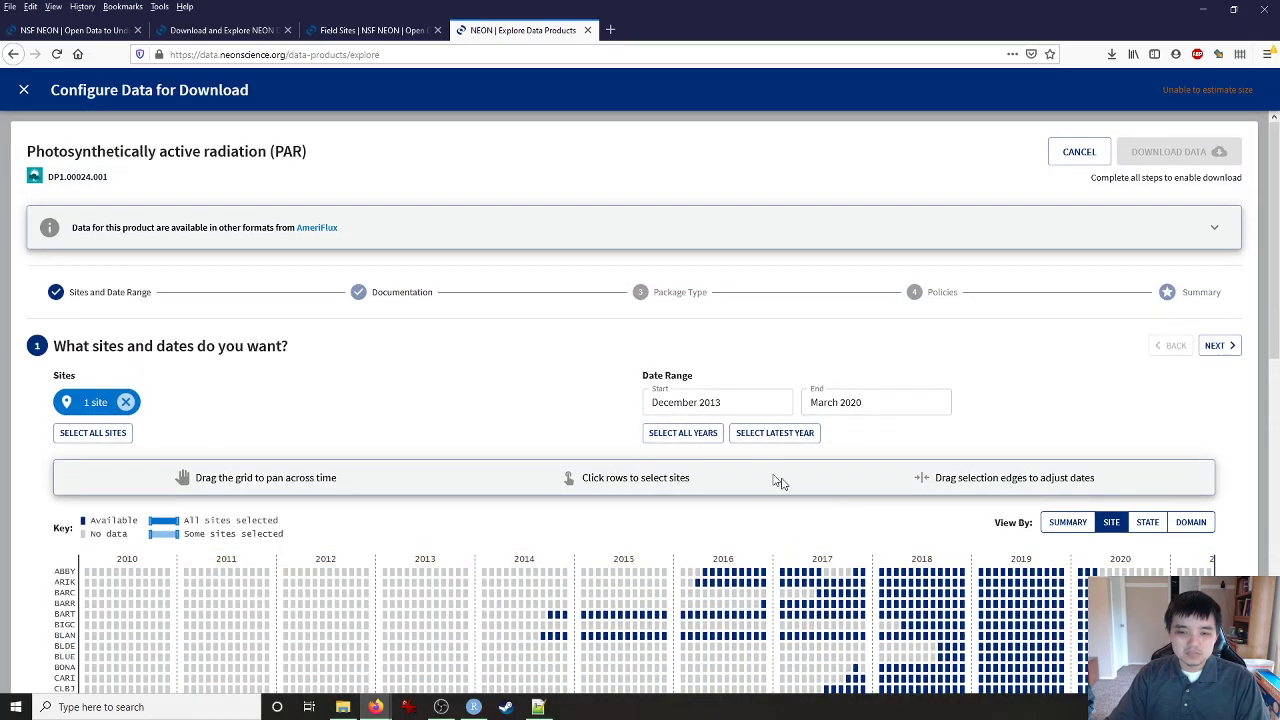
Step: Select all years for the PAR download's date range and check the SJER selection against the estimated size
{"action": "left_click", "coordinate": [689, 436]}
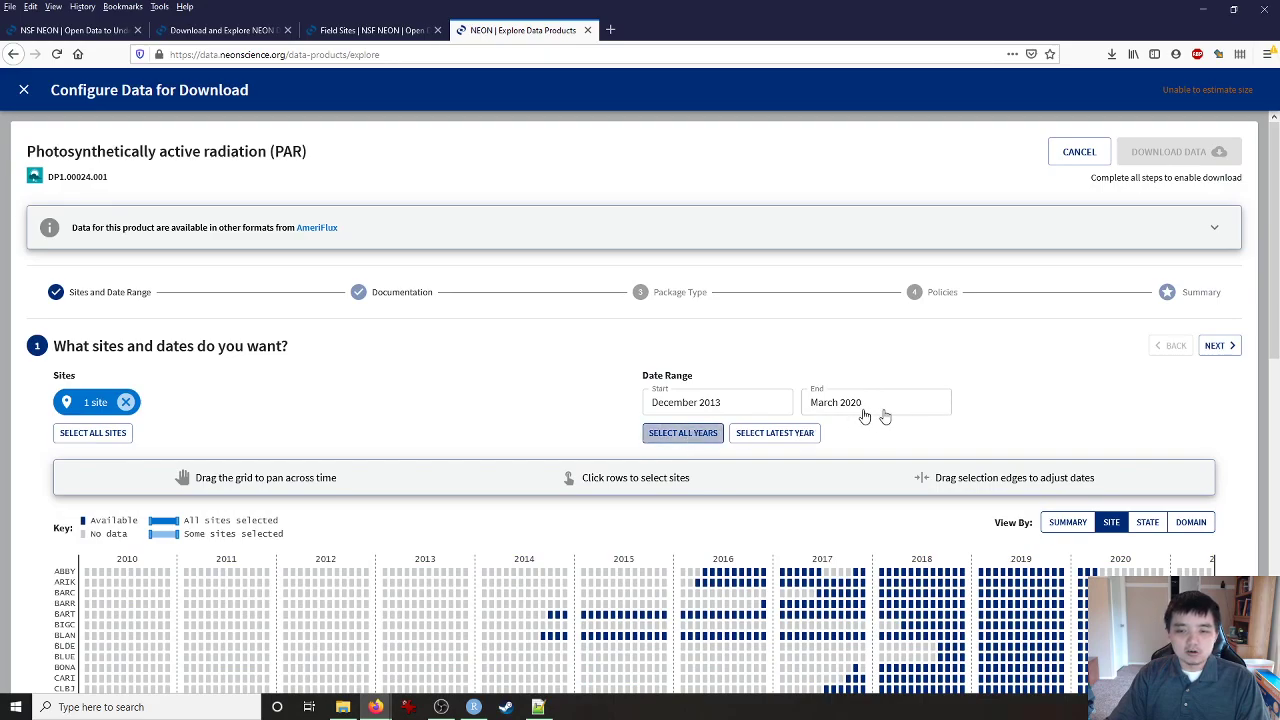
{"action": "scroll", "coordinate": [880, 514], "scroll_direction": "down", "scroll_amount": 2}
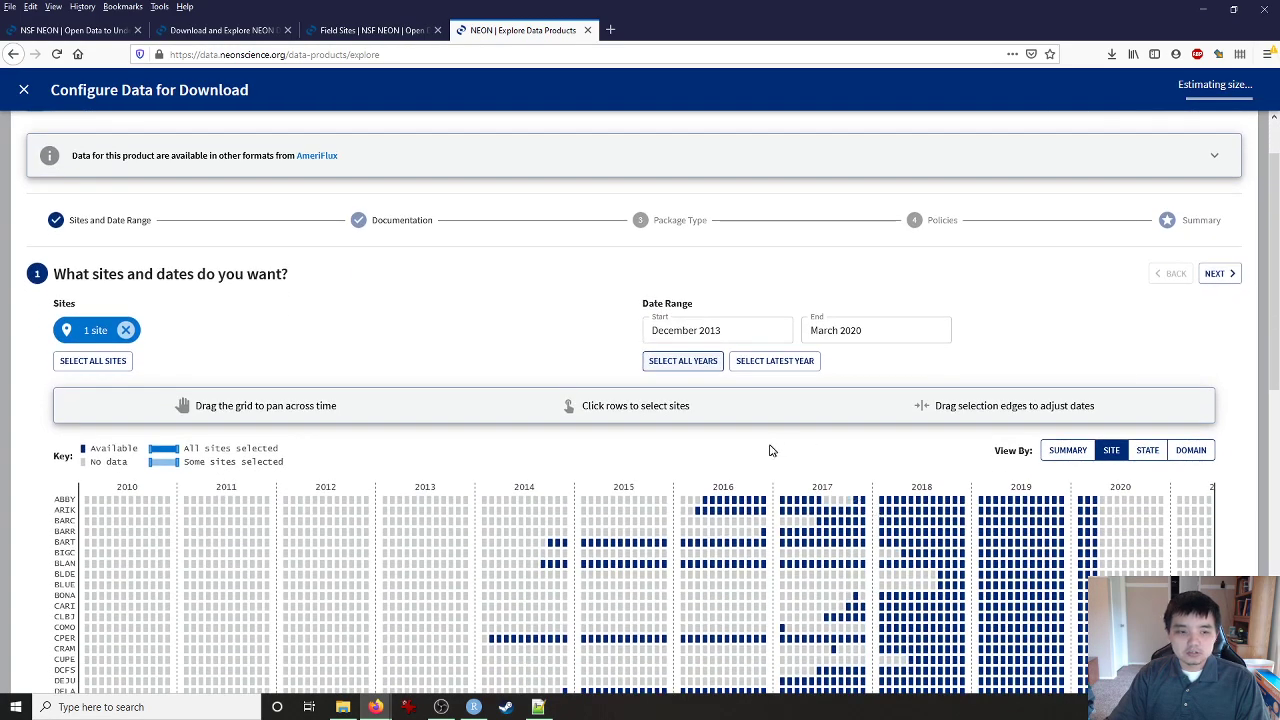
{"action": "scroll", "coordinate": [600, 455], "scroll_direction": "down", "scroll_amount": 1}
{"action": "scroll", "coordinate": [264, 465], "scroll_direction": "down", "scroll_amount": 5}
{"action": "left_click", "coordinate": [343, 451]}
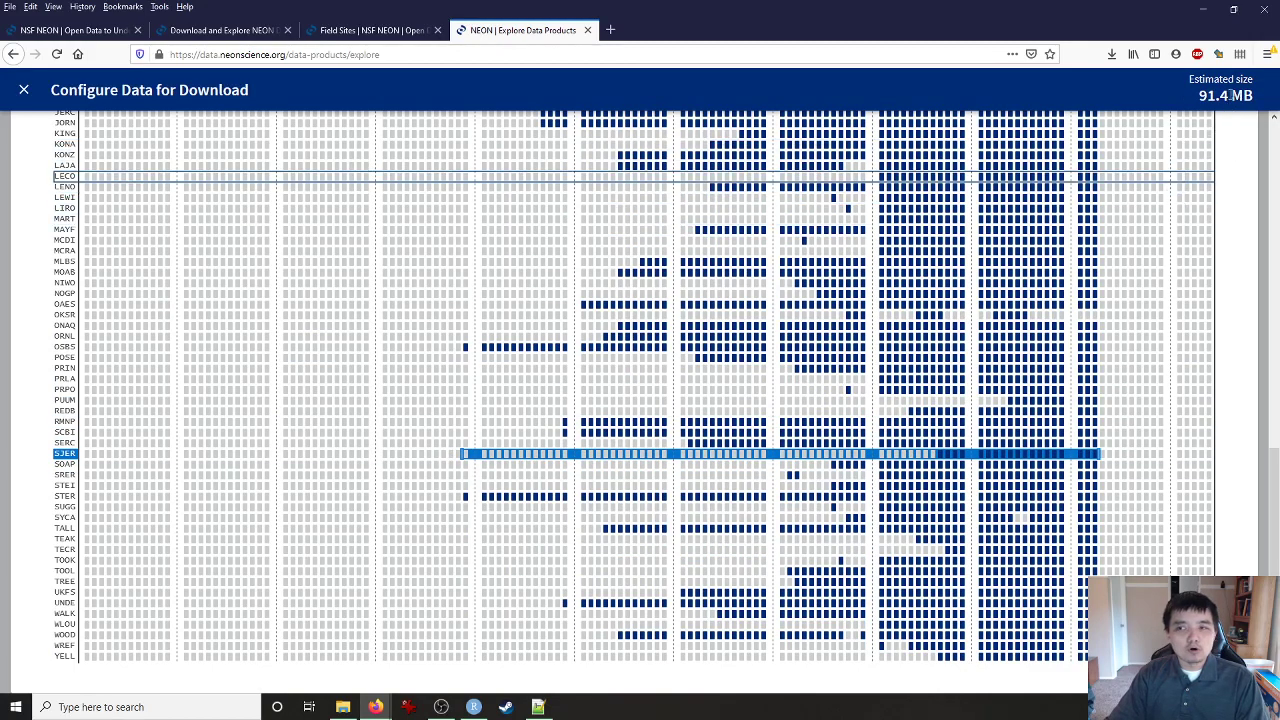
{"action": "scroll", "coordinate": [1178, 270], "scroll_direction": "up", "scroll_amount": 10}
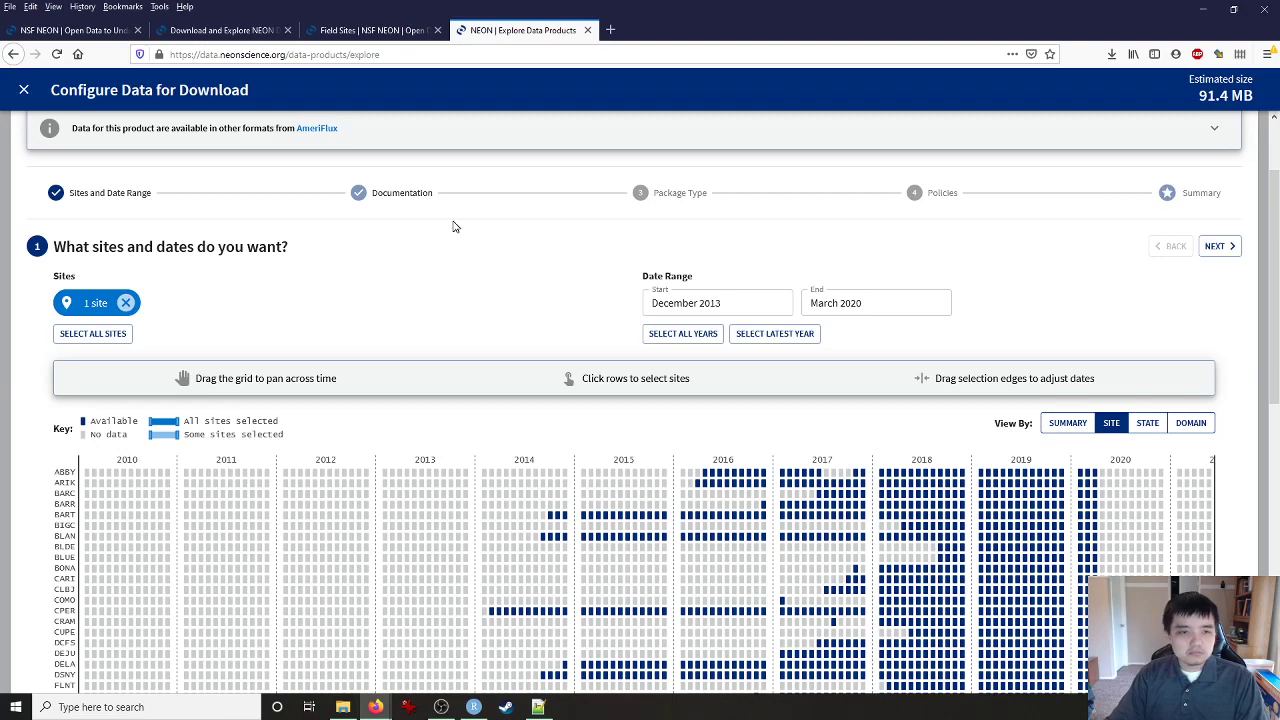
Step: Configure the PAR download to include documentation, use the Basic package and accept the NEON Data Usage and Citation Policies
{"action": "left_click", "coordinate": [1234, 250]}
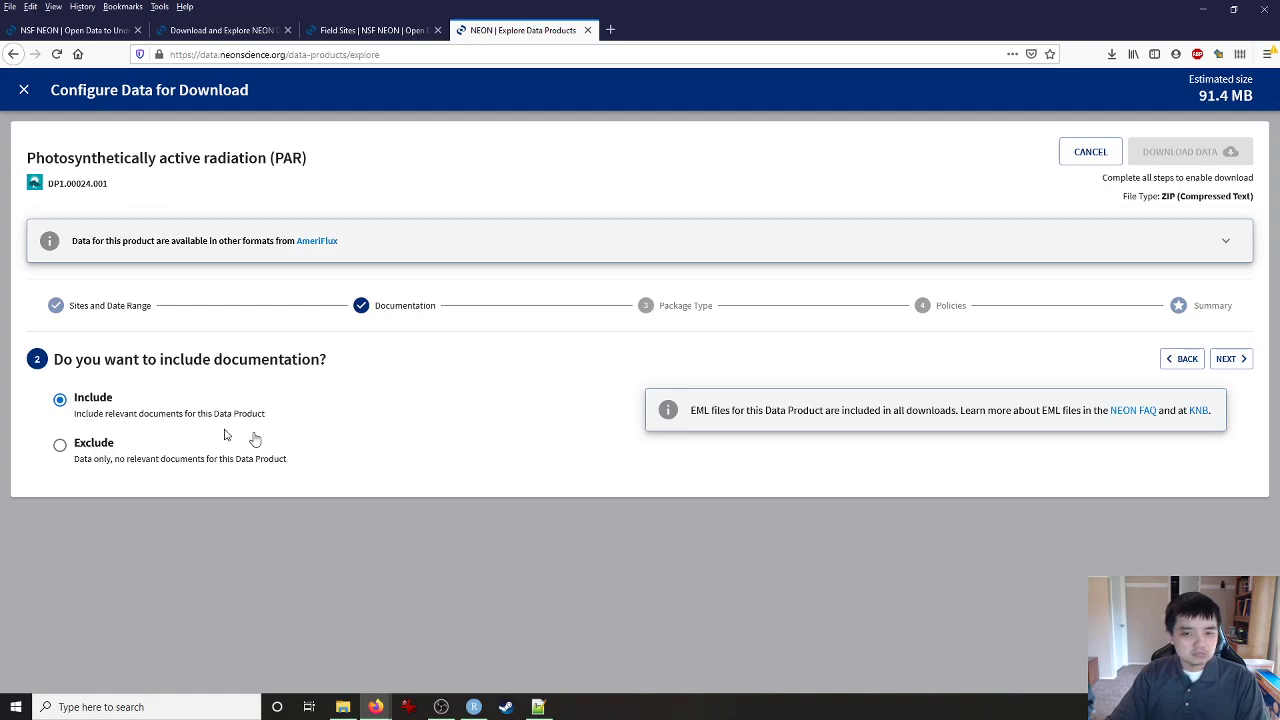
{"action": "left_click", "coordinate": [1245, 363]}
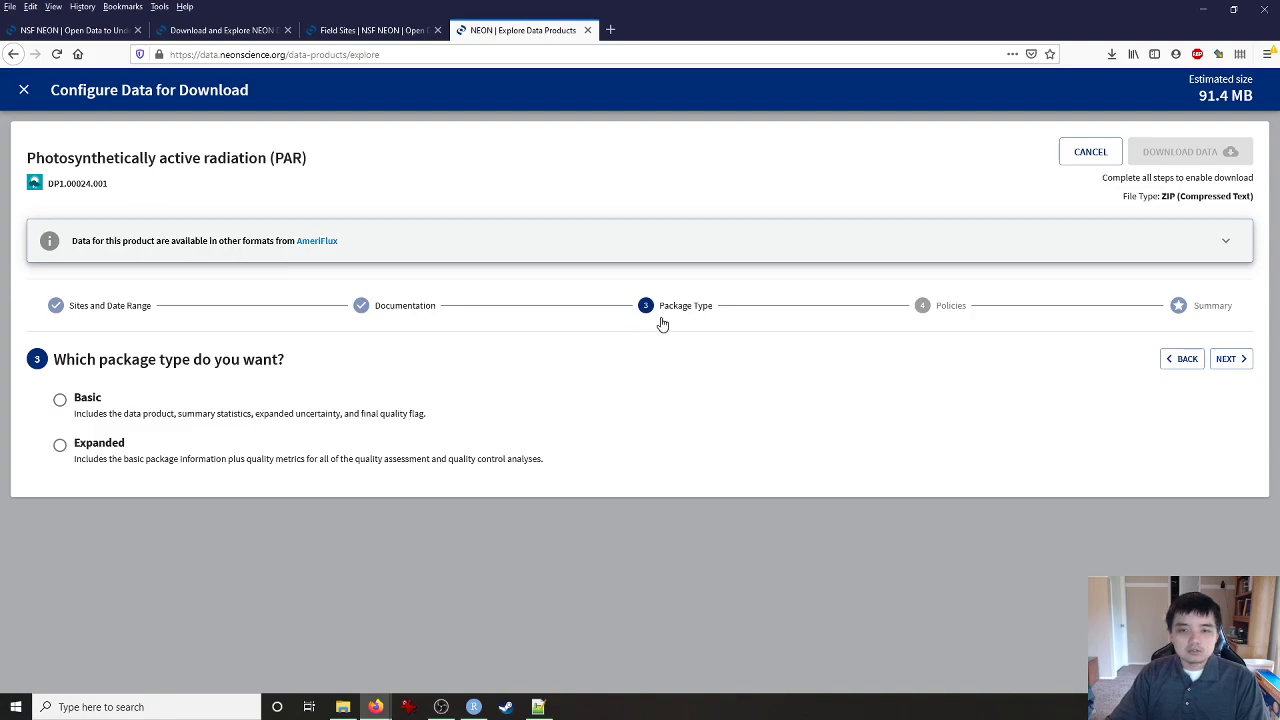
{"action": "left_click", "coordinate": [88, 398]}
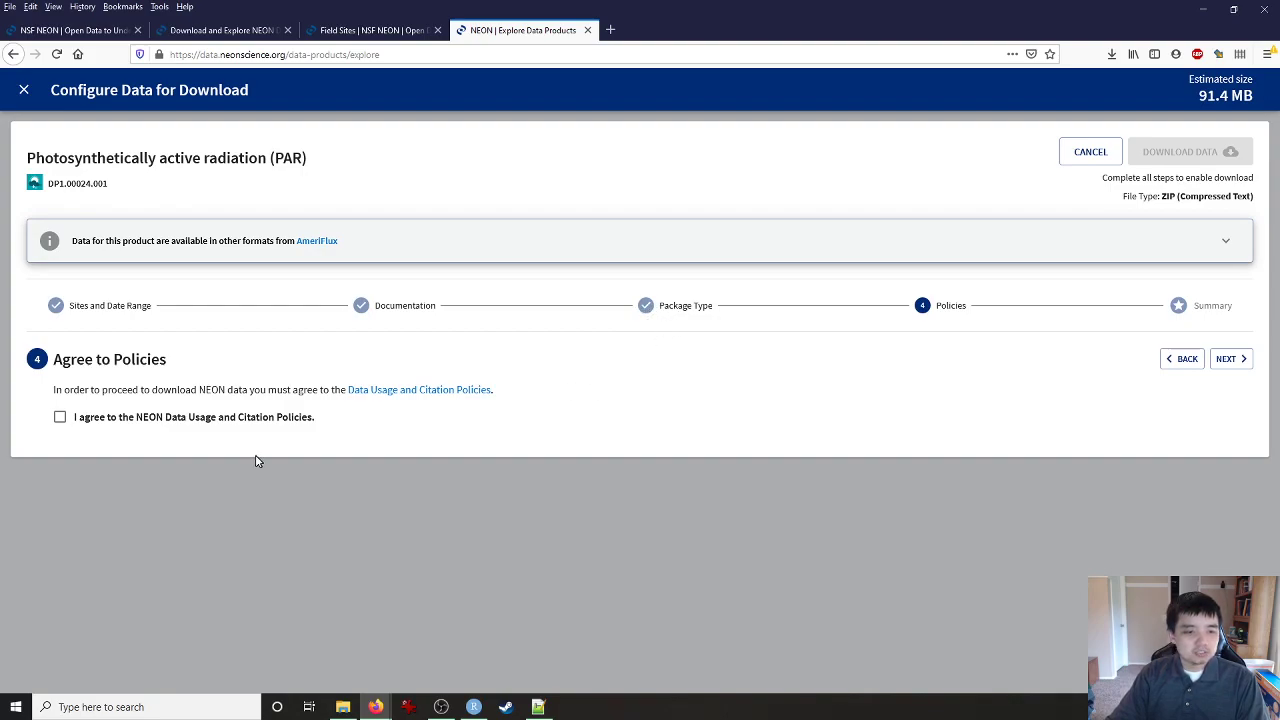
{"action": "left_click", "coordinate": [200, 418]}
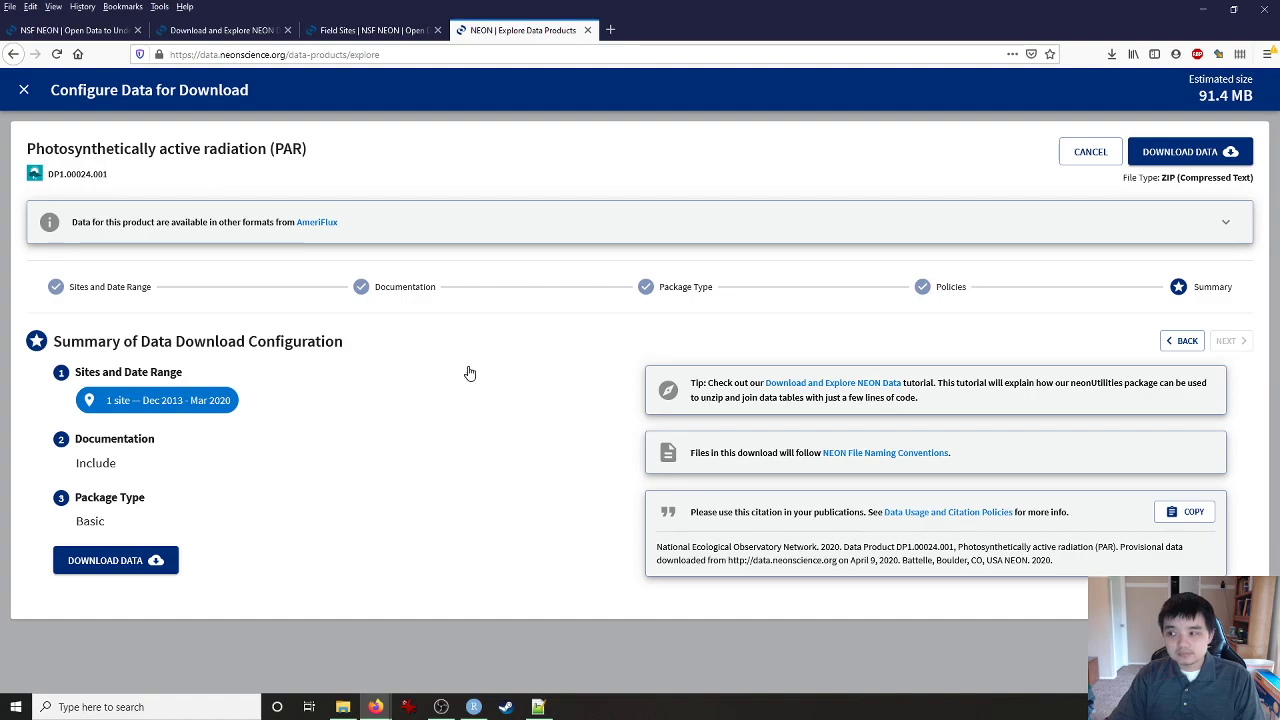
Step: Download the configured PAR data and save it as NEON_par.zip
{"action": "left_click", "coordinate": [125, 563]}
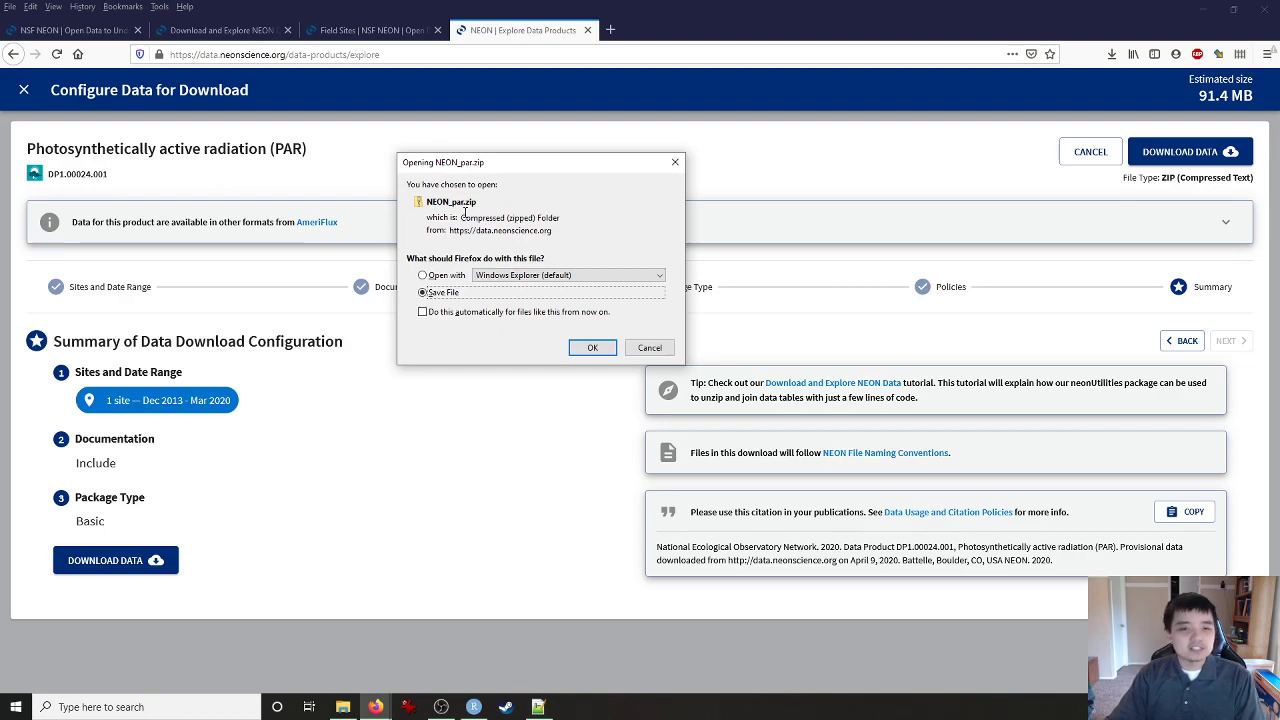
{"action": "left_click", "coordinate": [592, 348]}
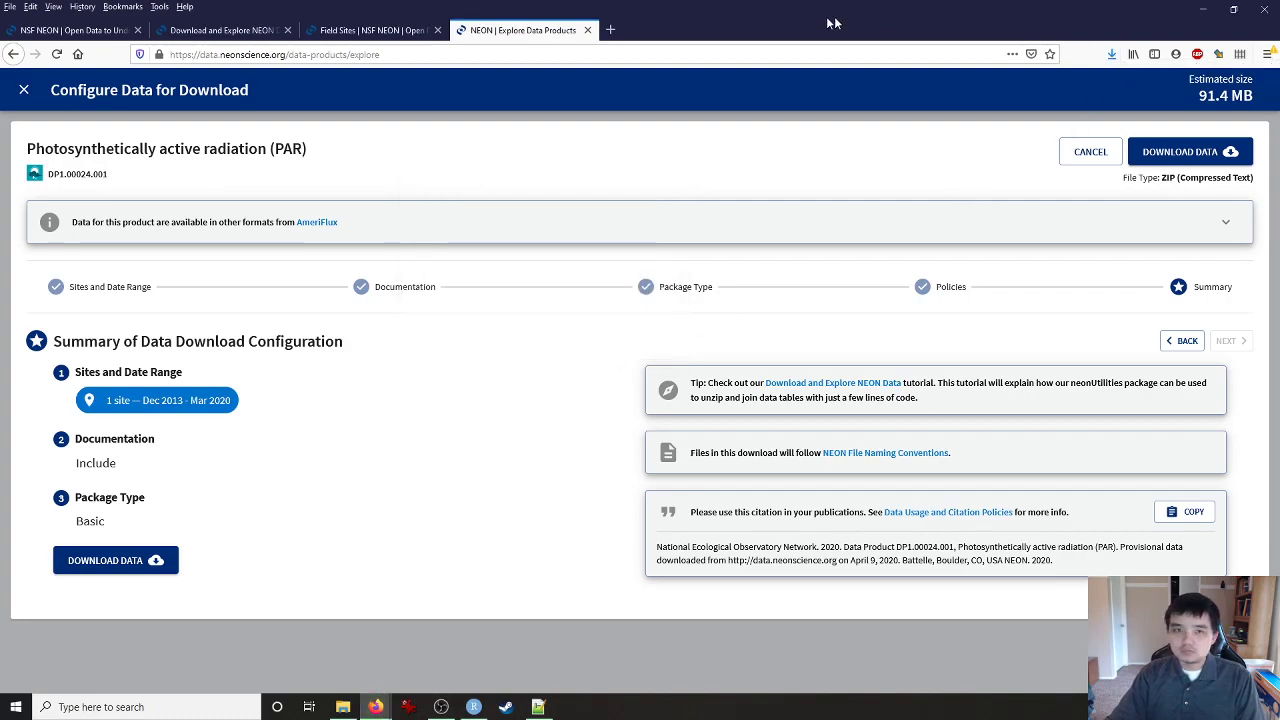
Step: Shrink the maximized windows to expose the desktop, scan NEON_par.zip with Windows Defender and close the scan window
{"action": "double_click", "coordinate": [274, 7]}
{"action": "left_click", "coordinate": [274, 7]}
{"action": "double_click", "coordinate": [272, 8]}
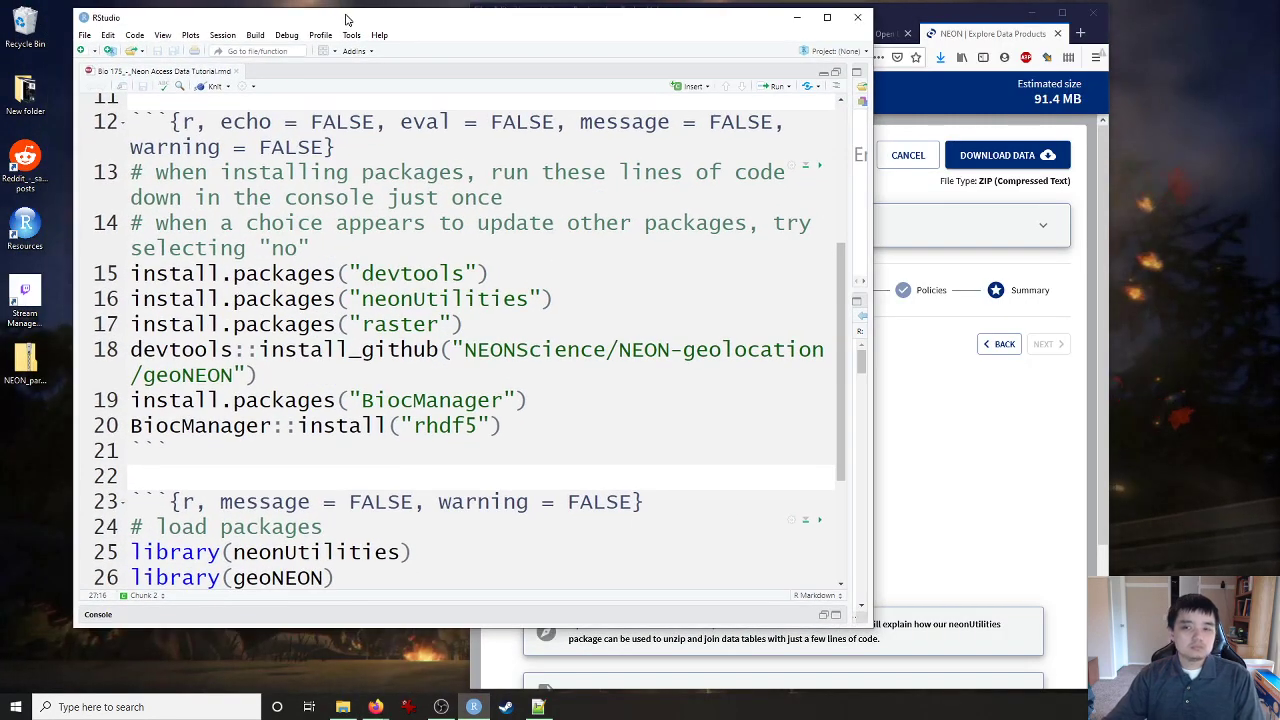
{"action": "right_click", "coordinate": [33, 357]}
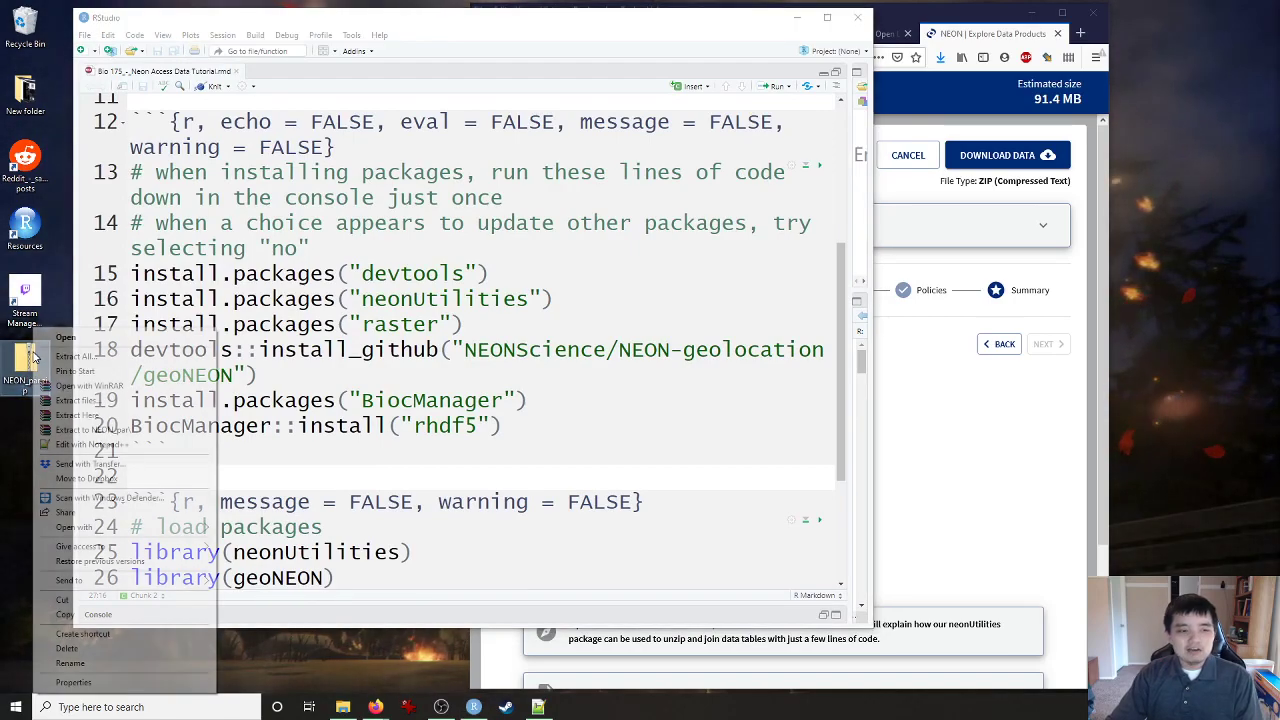
{"action": "left_click", "coordinate": [143, 497]}
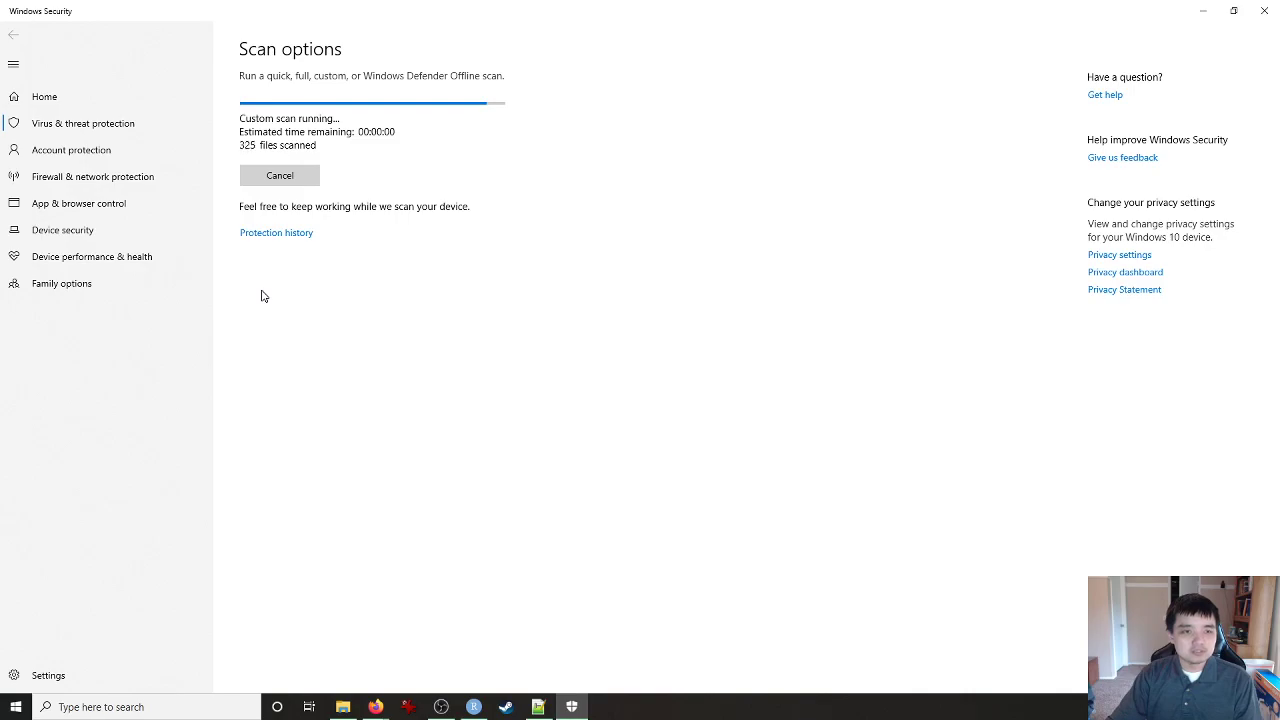
{"action": "left_click", "coordinate": [1265, 18]}
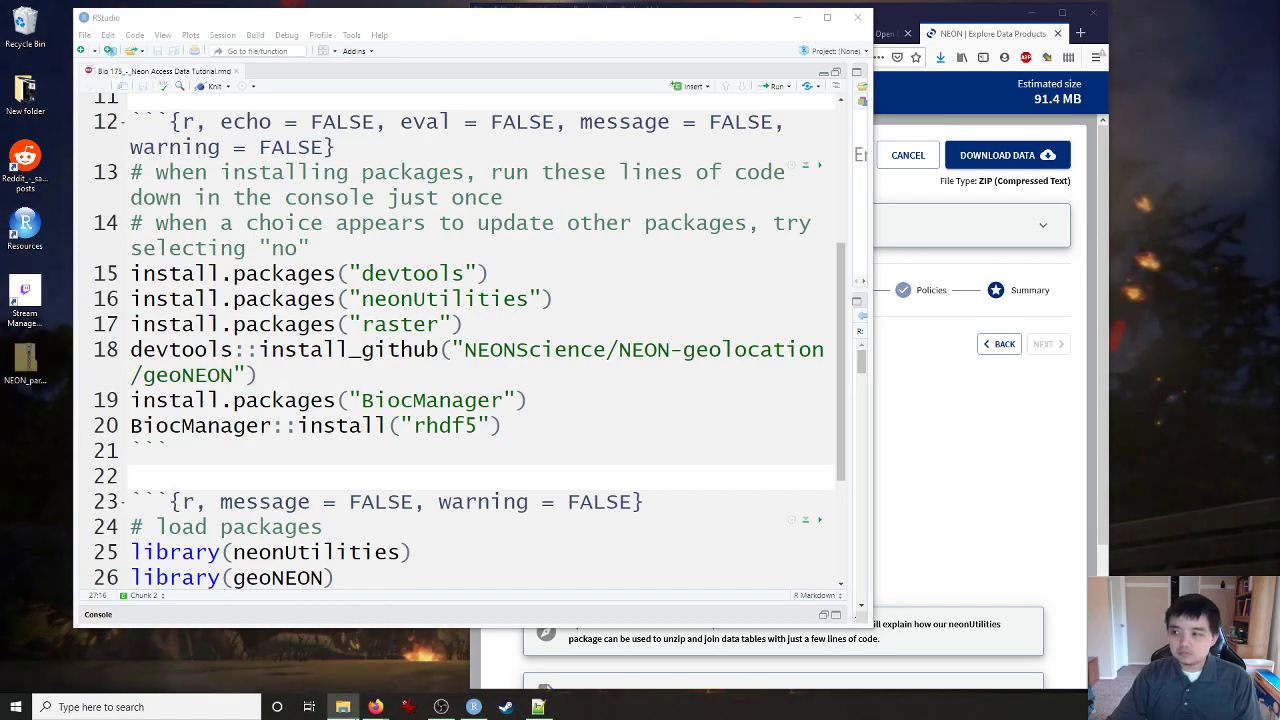
Step: Switch to File Explorer and paste the copied NEON_par.zip into the NEON project folder beside the tutorial's Rmd file
{"action": "left_click", "coordinate": [342, 707]}
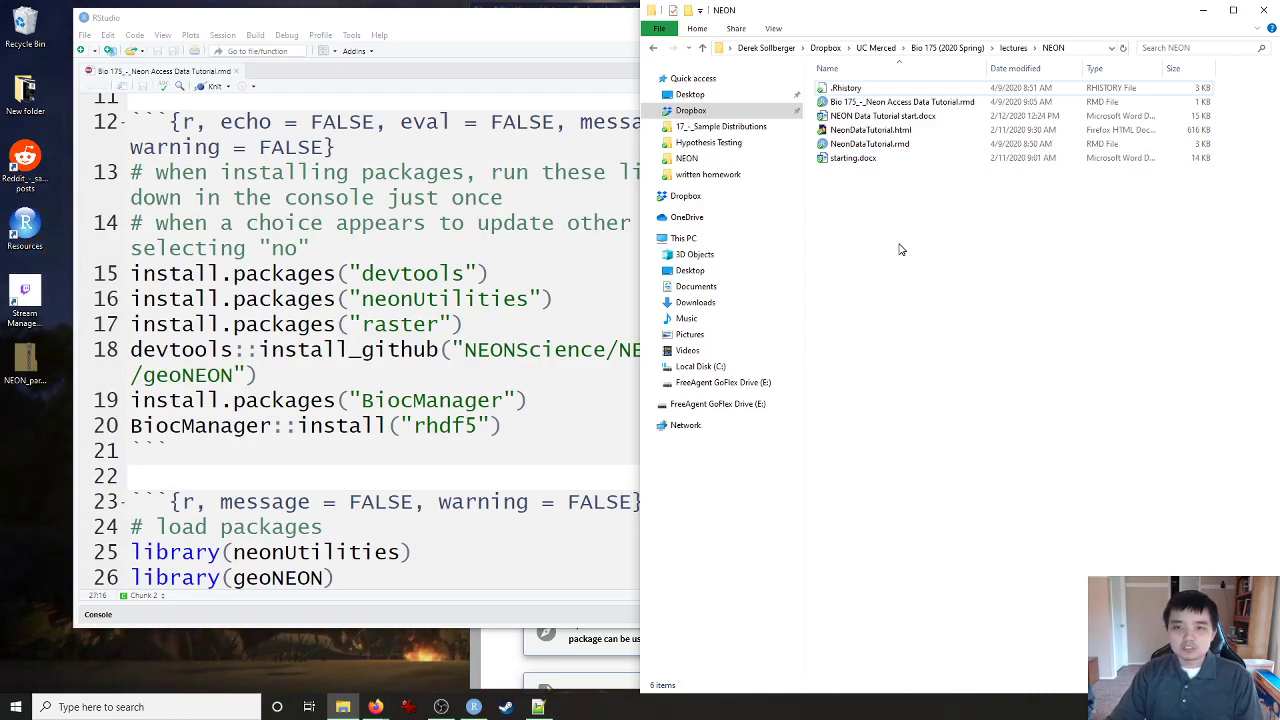
{"action": "left_click", "coordinate": [904, 102]}
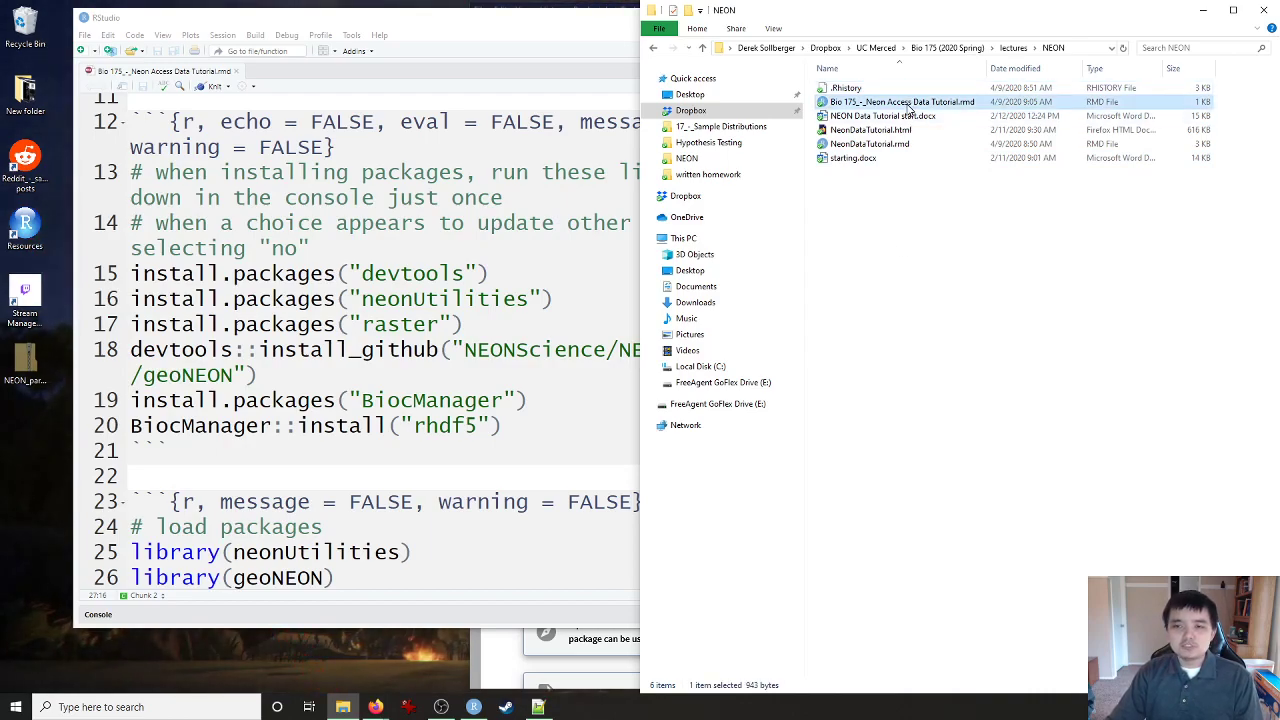
{"action": "left_click", "coordinate": [903, 243]}
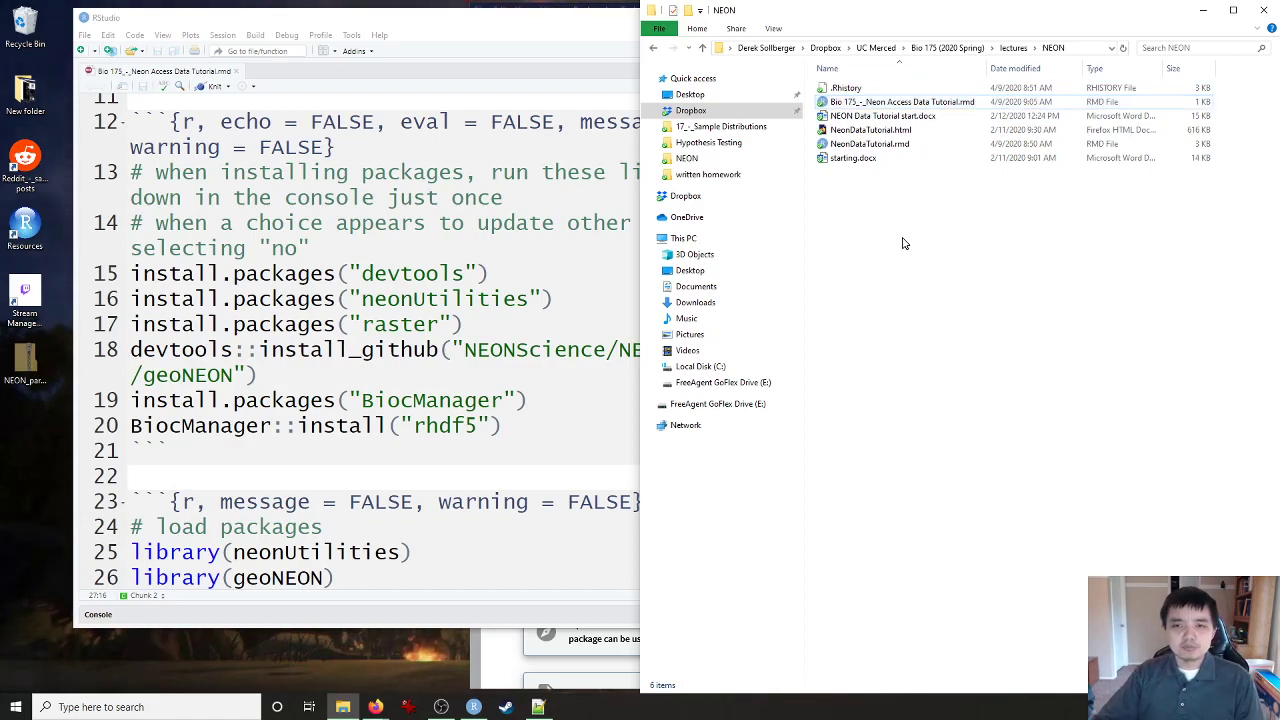
{"action": "key", "text": "ctrl+v"}
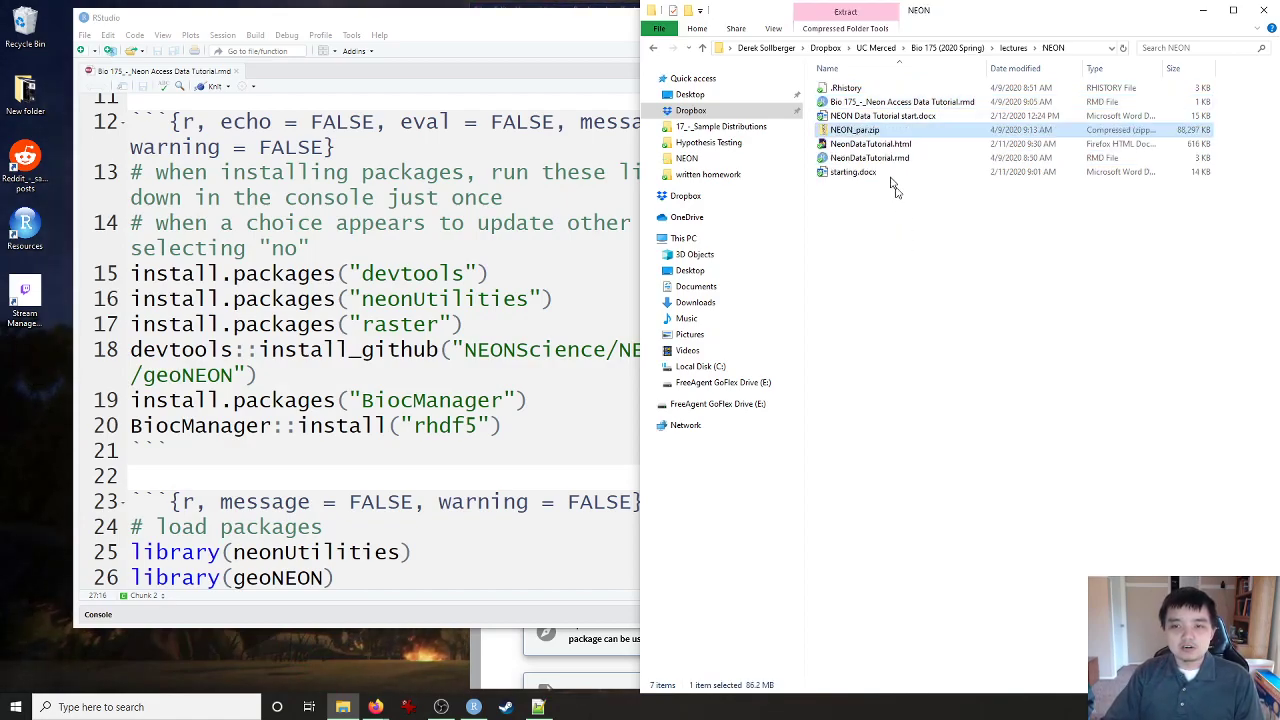
Step: Rename the pasted NEON_par.zip in the NEON folder as SJER_par.zip
{"action": "left_click", "coordinate": [855, 131]}
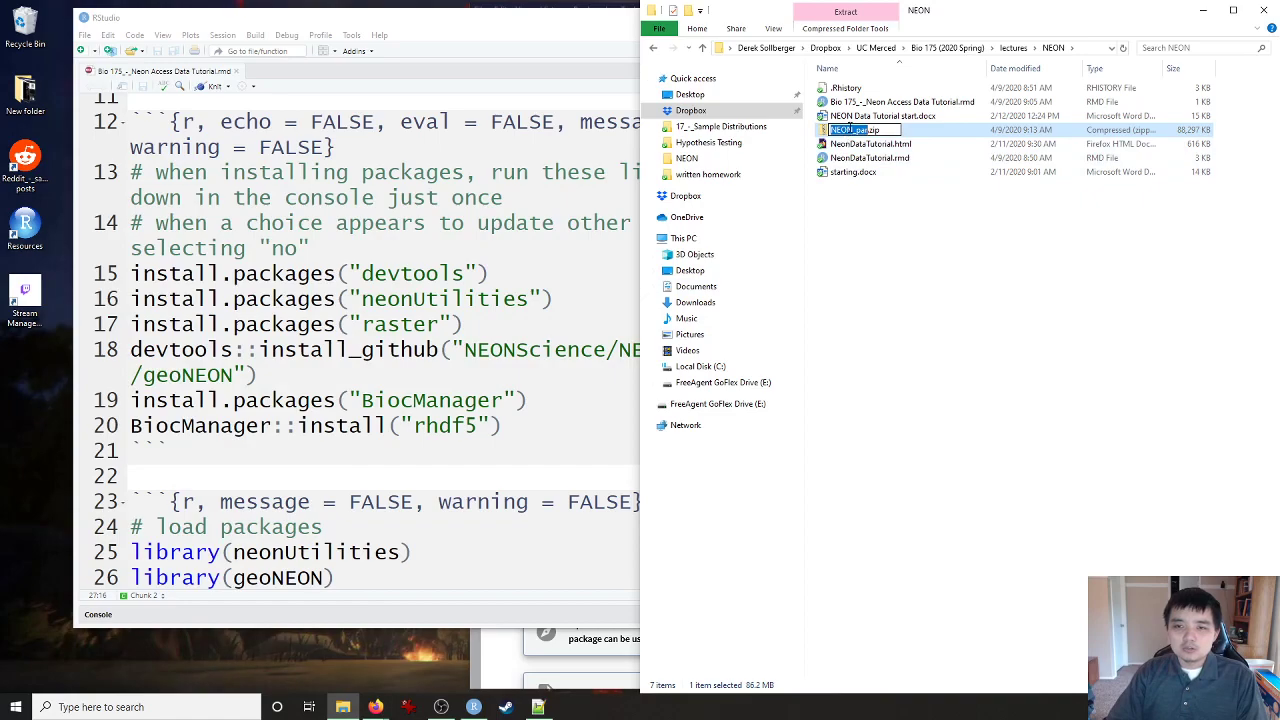
{"action": "left_click", "coordinate": [853, 130]}
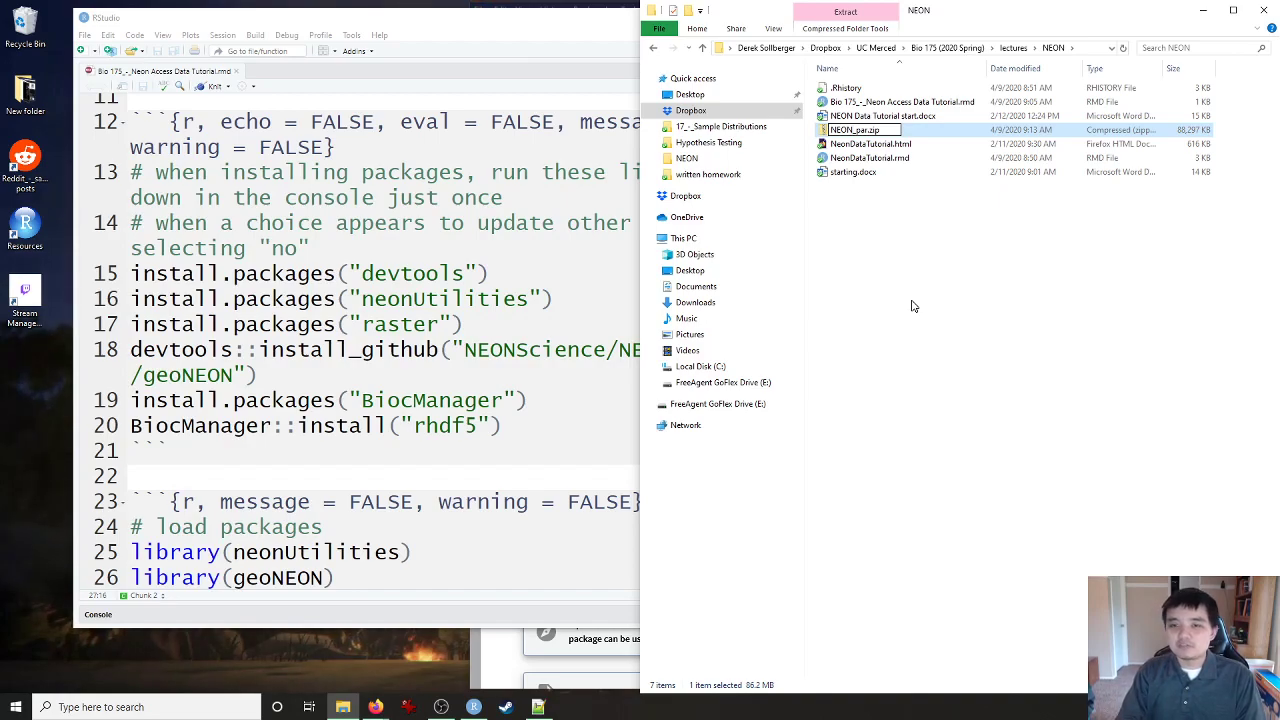
{"action": "key", "text": "BackSpace"}
{"action": "key", "text": "BackSpace"}
{"action": "key", "text": "BackSpace"}
{"action": "key", "text": "BackSpace"}
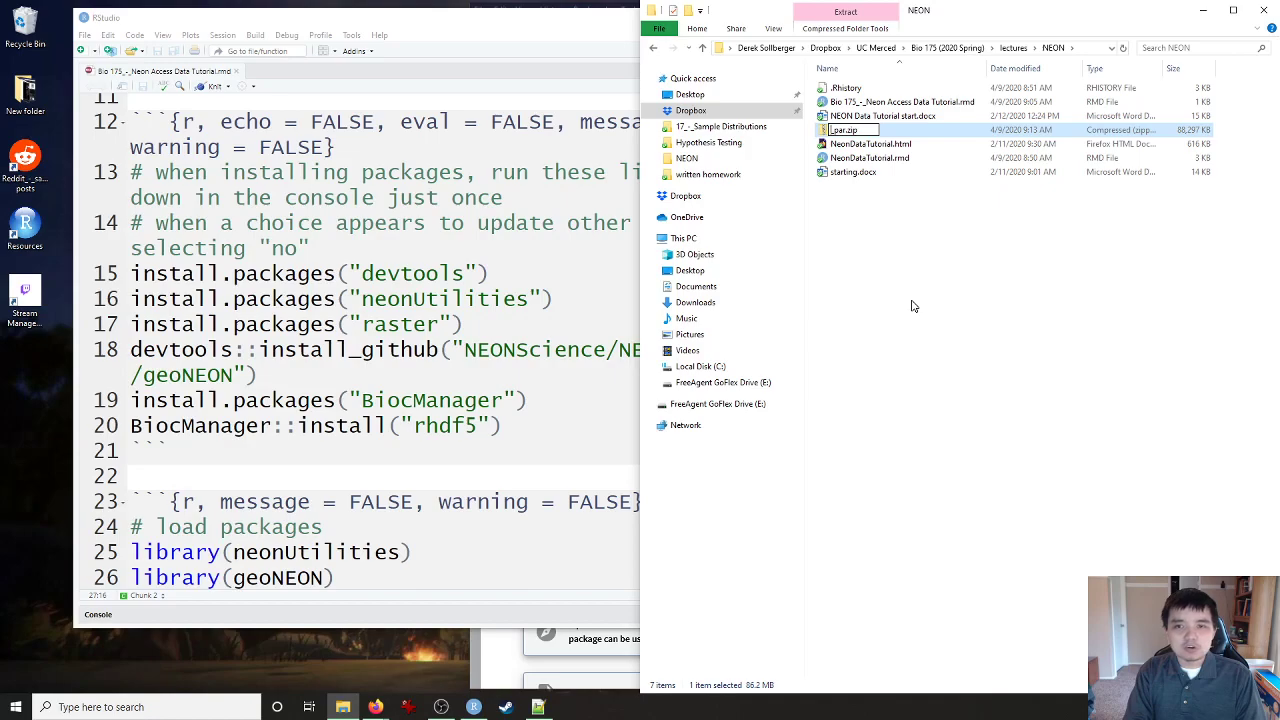
{"action": "type", "text": "SJER"}
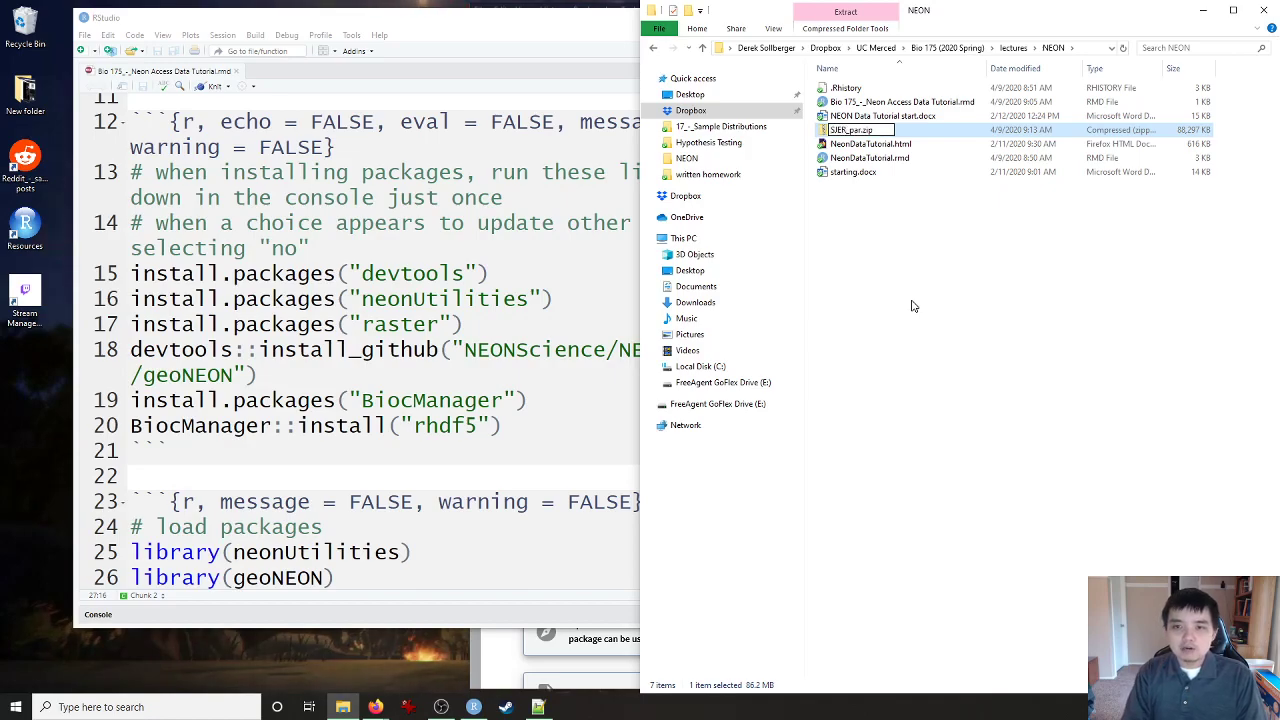
{"action": "left_click", "coordinate": [912, 306]}
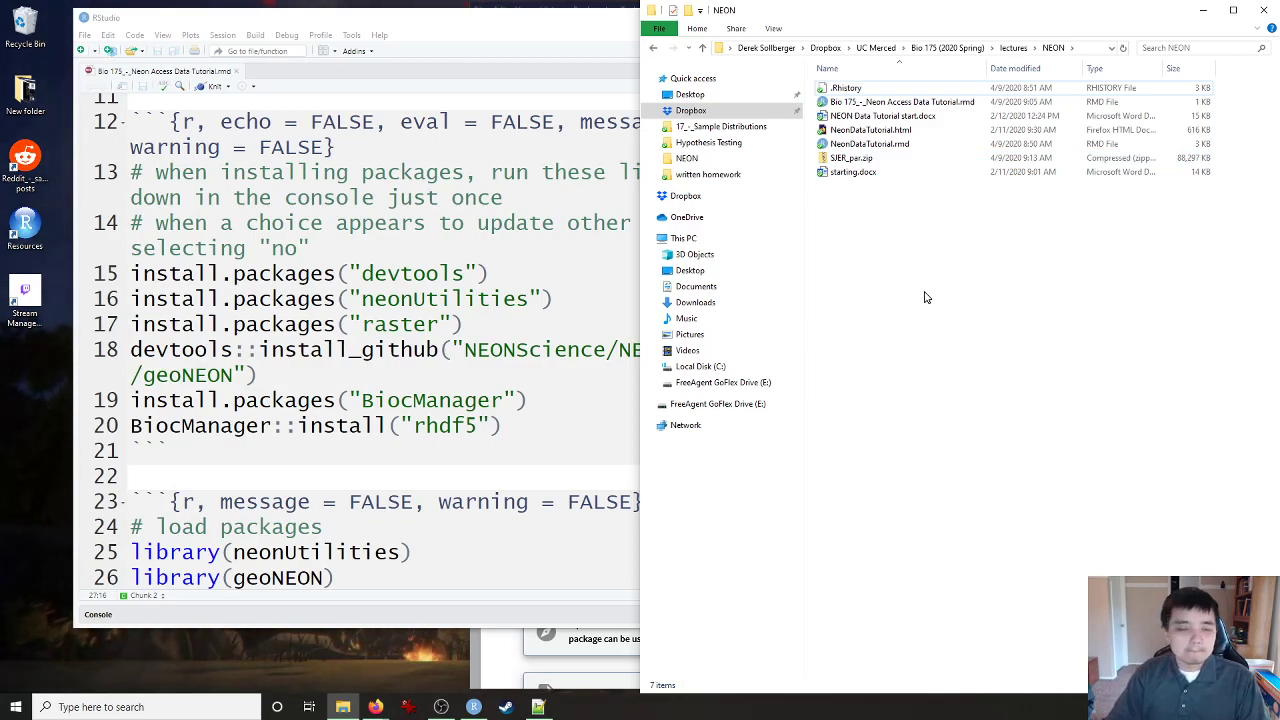
{"action": "left_click", "coordinate": [922, 158]}
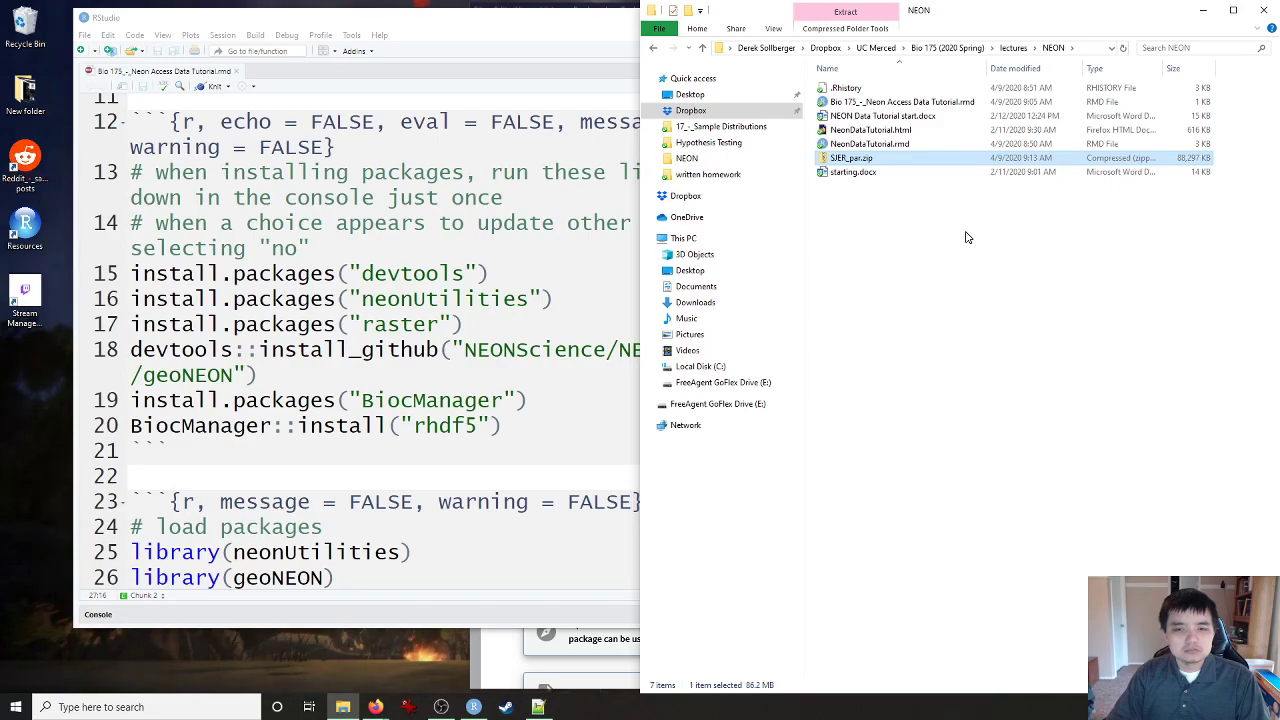
Step: Return to RStudio at full size and add two blank lines below the package-loading chunk
{"action": "left_click", "coordinate": [1203, 11]}
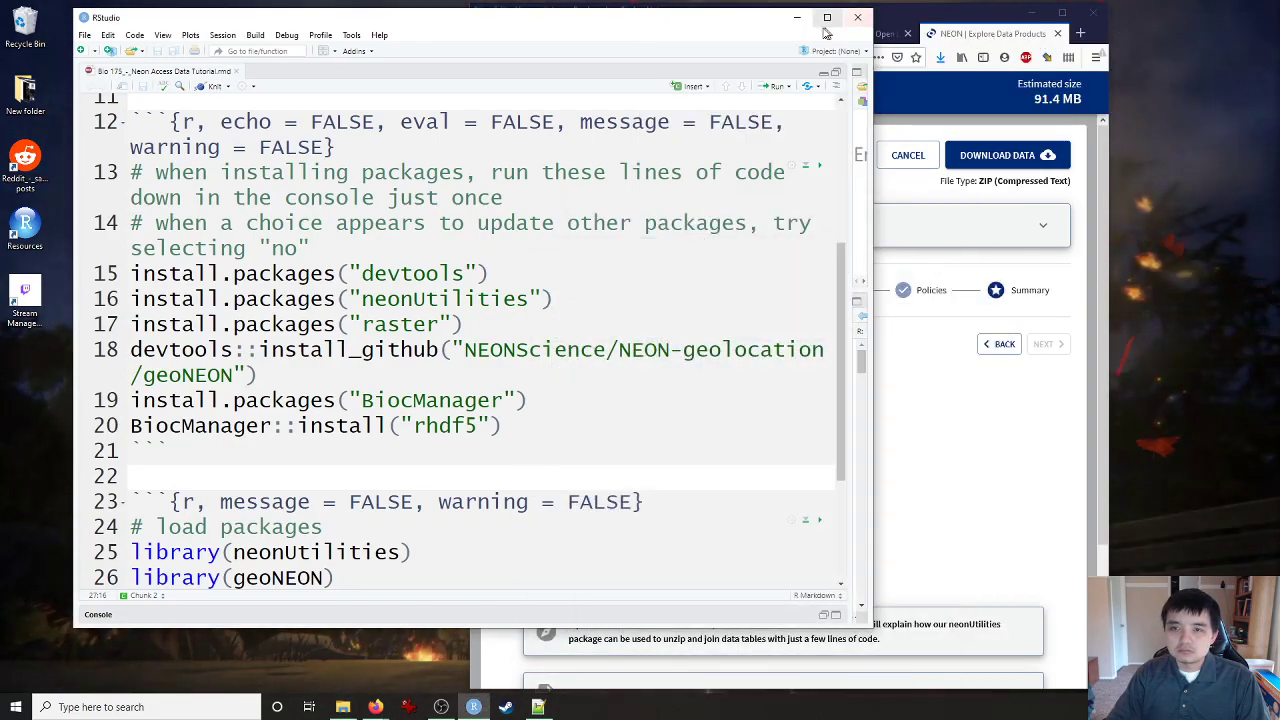
{"action": "left_click", "coordinate": [1032, 17]}
{"action": "left_click", "coordinate": [827, 17]}
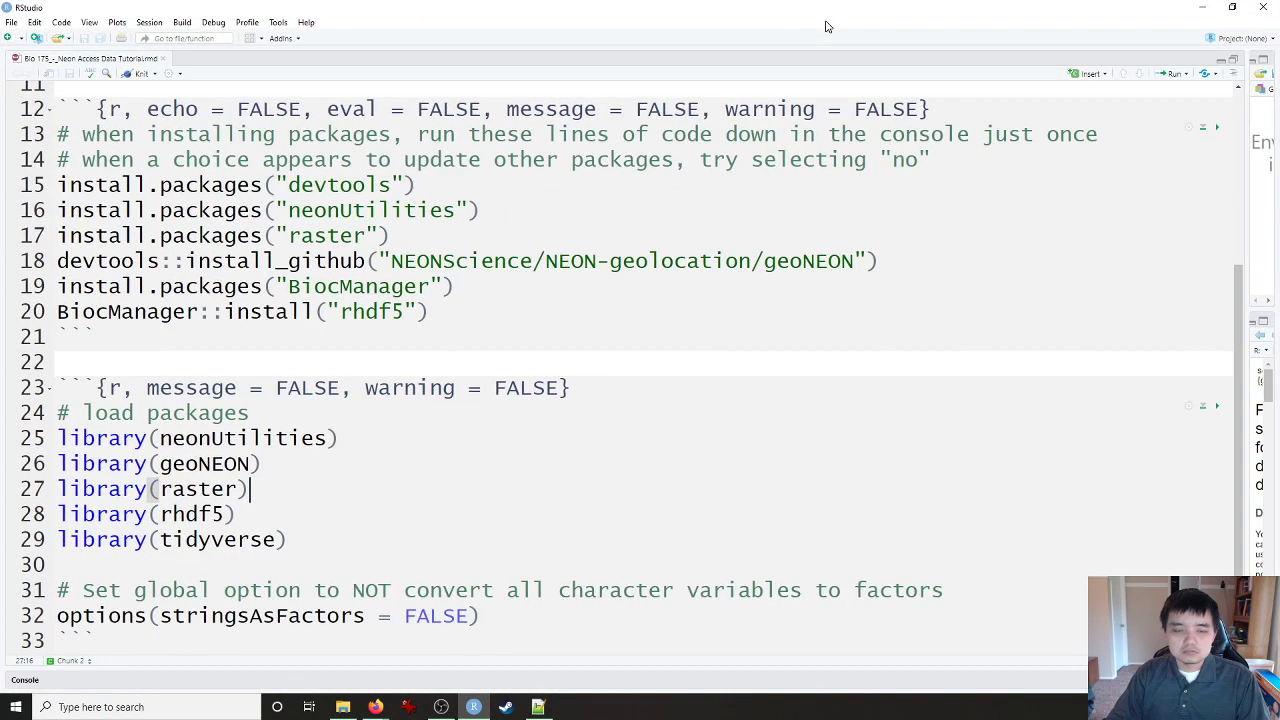
{"action": "left_click", "coordinate": [163, 638]}
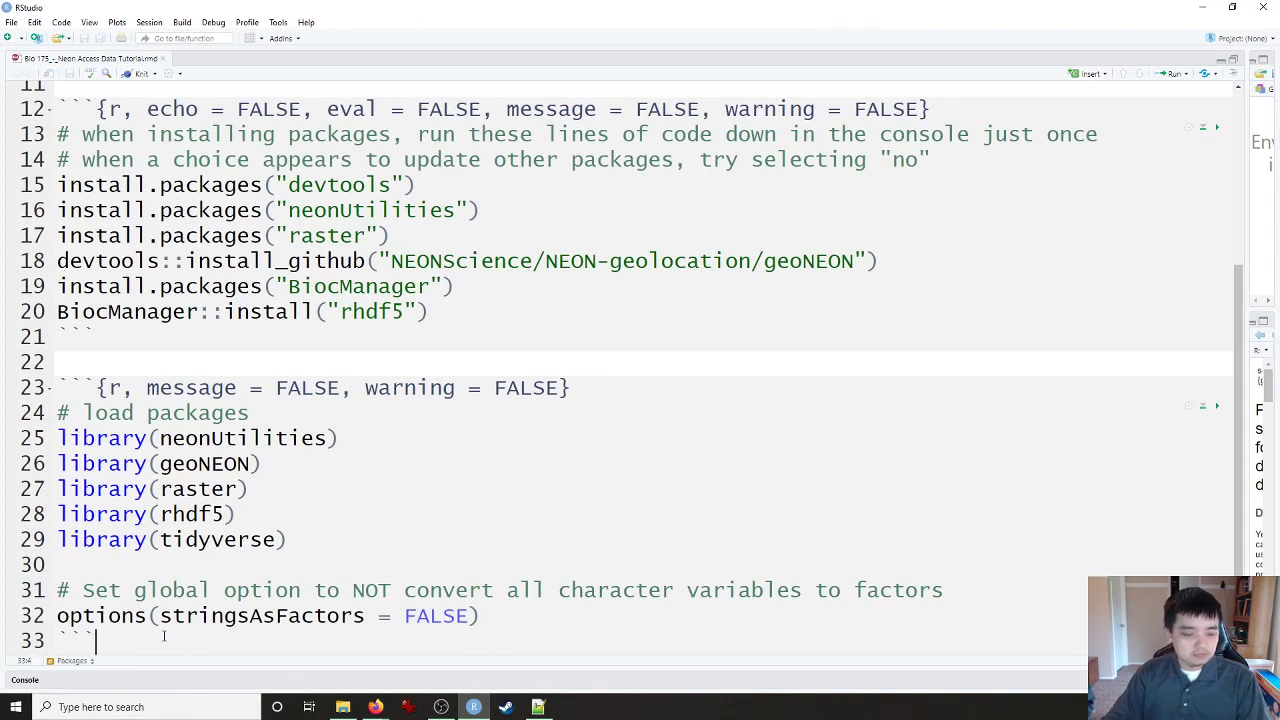
{"action": "key", "text": "Return"}
{"action": "key", "text": "Return"}
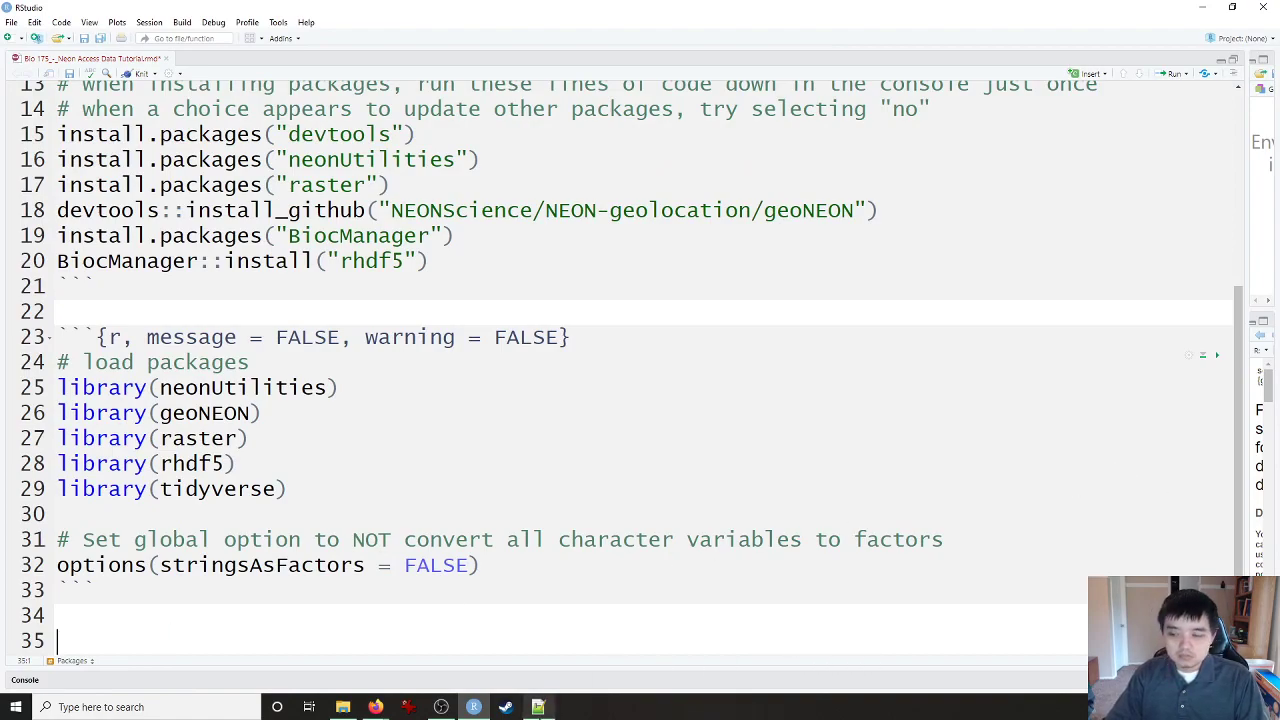
Step: Review the neonUtilities lines in the package installation and package loading chunks
{"action": "left_click", "coordinate": [538, 707]}
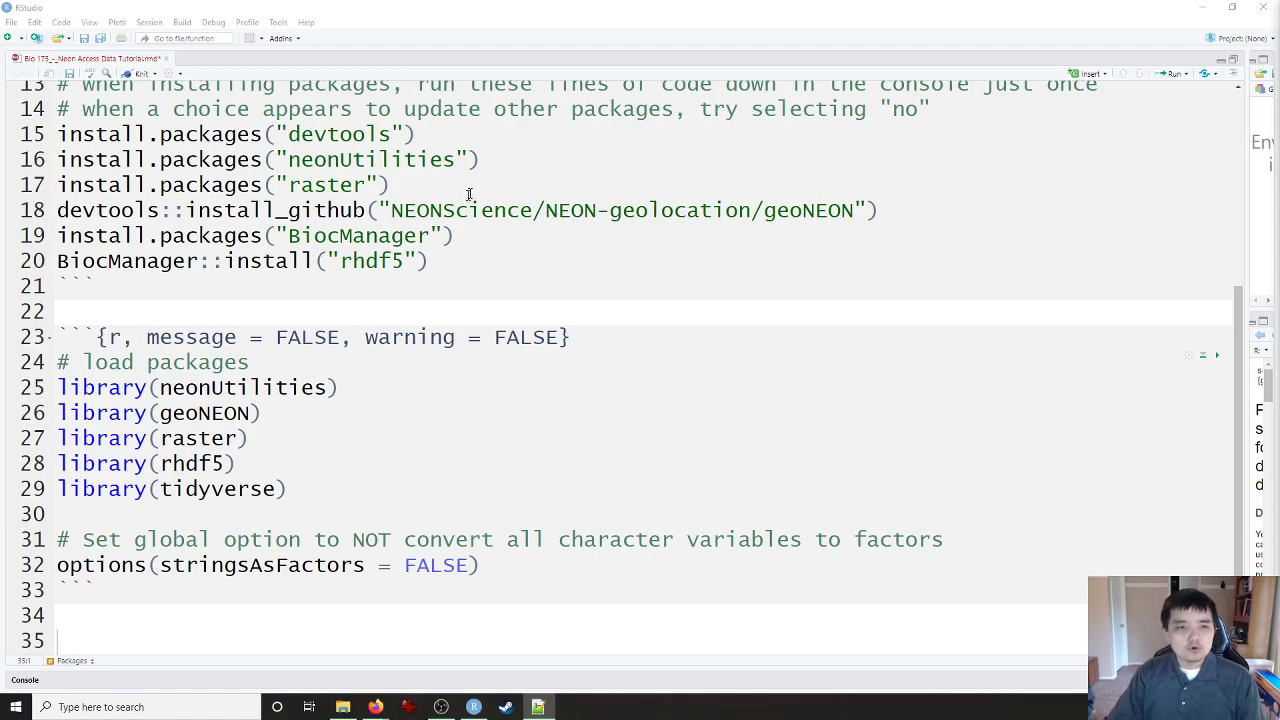
{"action": "left_click_drag", "start_coordinate": [480, 160], "coordinate": [226, 160]}
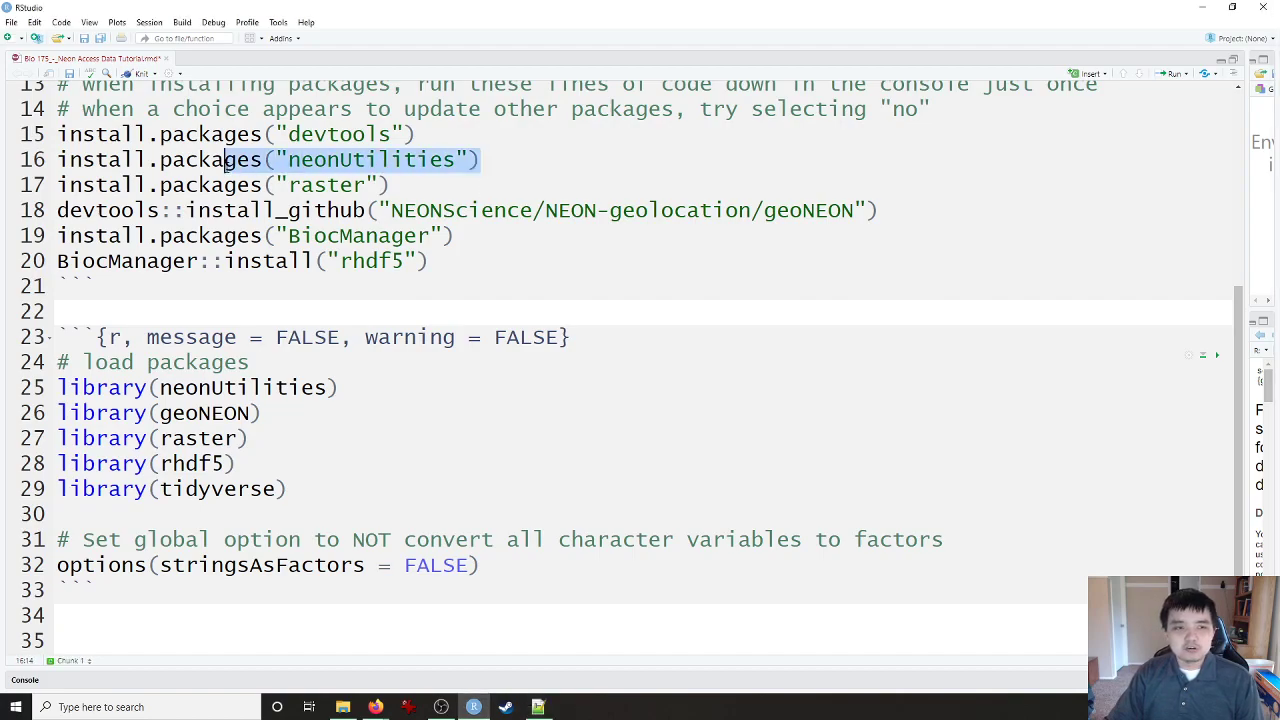
{"action": "left_click_drag", "start_coordinate": [354, 377], "coordinate": [150, 390]}
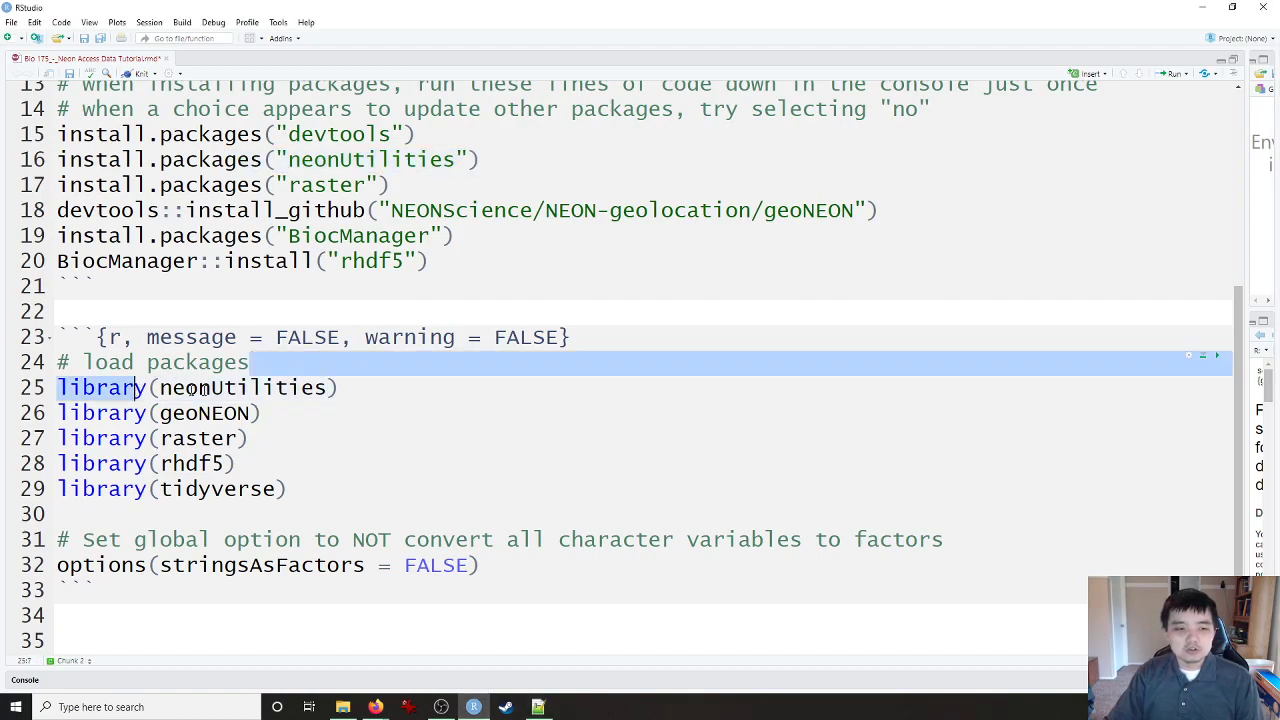
{"action": "left_click", "coordinate": [326, 387]}
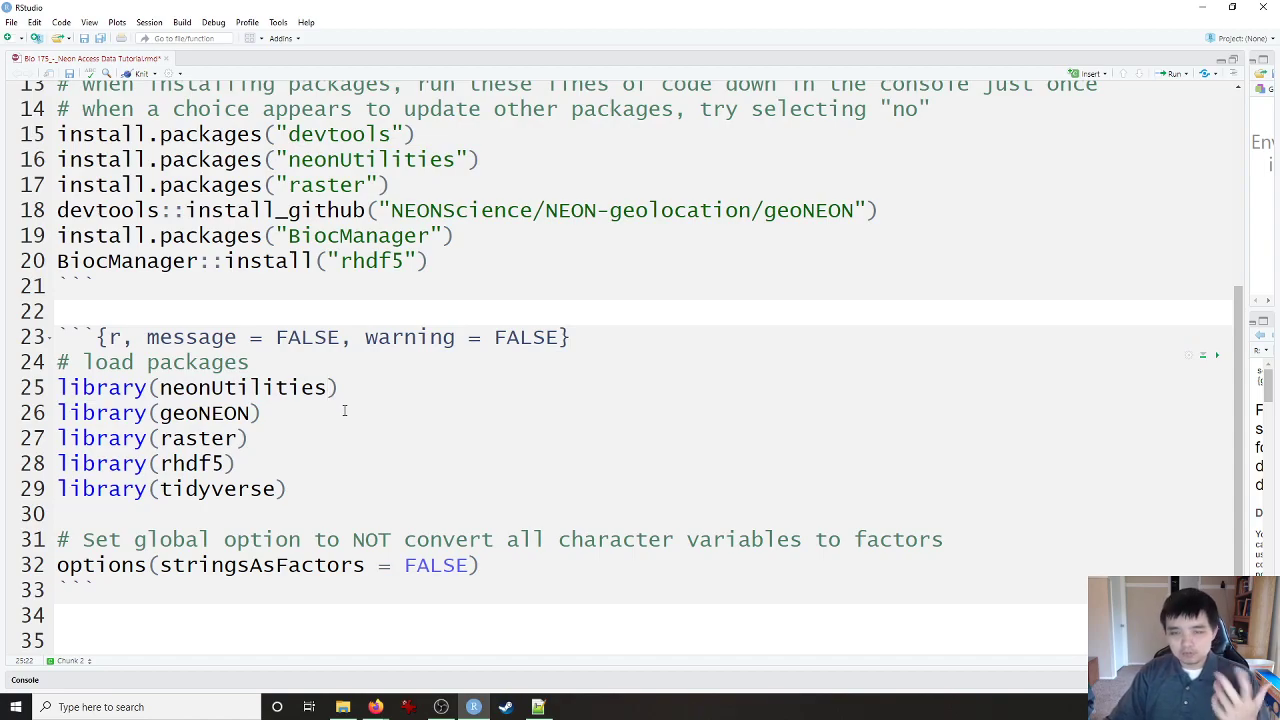
Step: Insert a "# Loading Data" section with the quoted stackByTable() explanation and an R chunk calling stackByTable("NEON_SJER.zip")
{"action": "key", "text": "alt+Tab"}
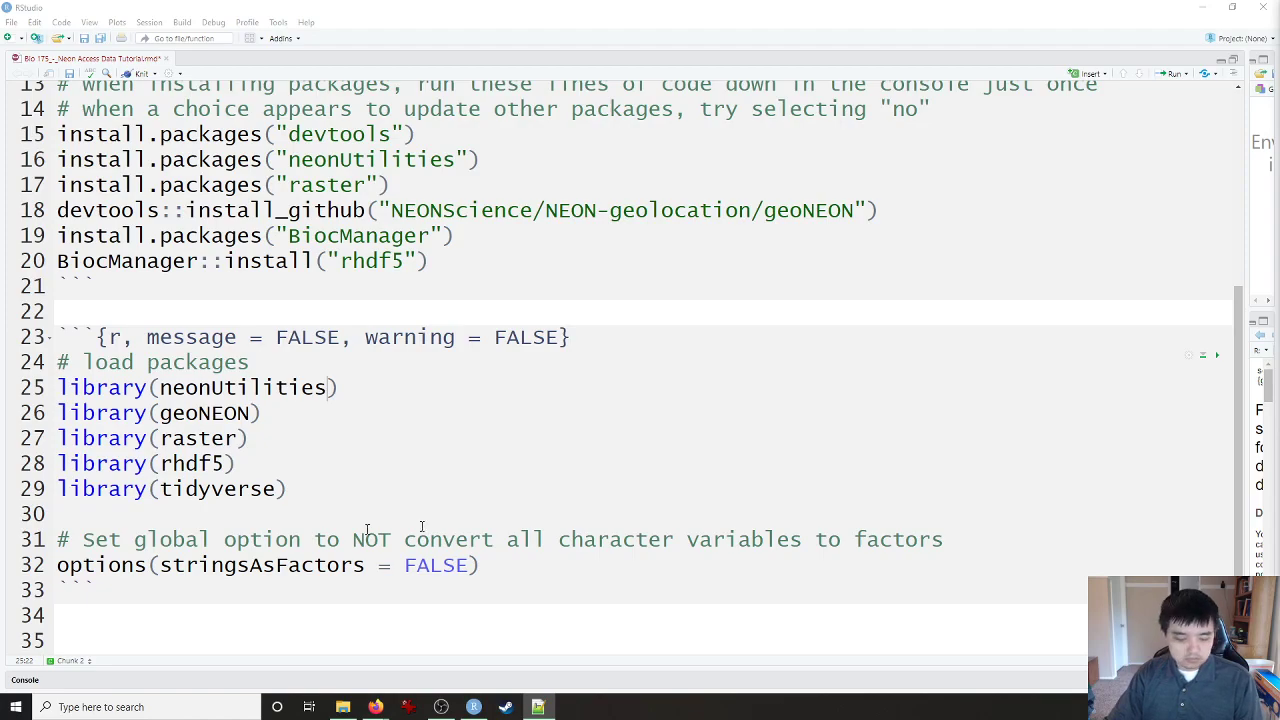
{"action": "left_click", "coordinate": [151, 617]}
{"action": "type", "text": "# Loading Data  \"The `stackByTable()` function will unzip and join the files in the downloaded zip file.\"  ```{r} stackByTable(\"NEON_SJER.zip\") ```"}
{"action": "left_click", "coordinate": [131, 465]}
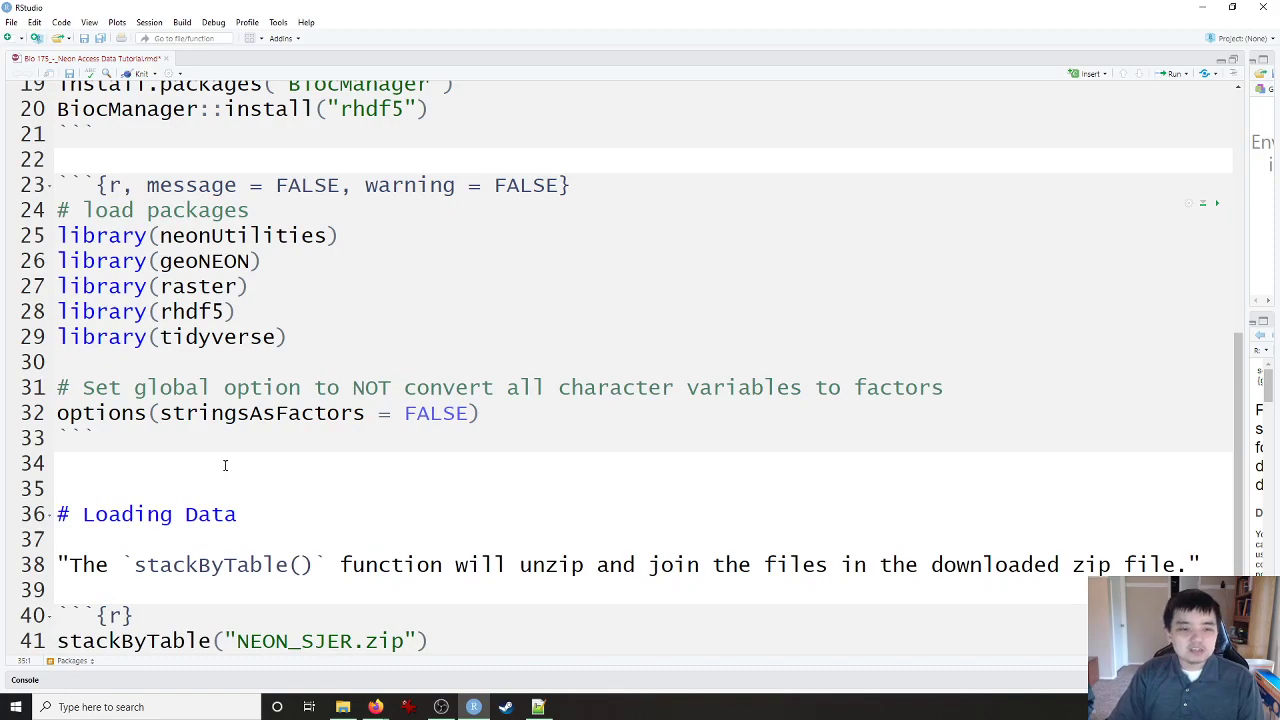
{"action": "key", "text": "Return"}
Step: Change the file name in the stackByTable() call to SJER_par.zip
{"action": "left_click_drag", "start_coordinate": [312, 540], "coordinate": [135, 540]}
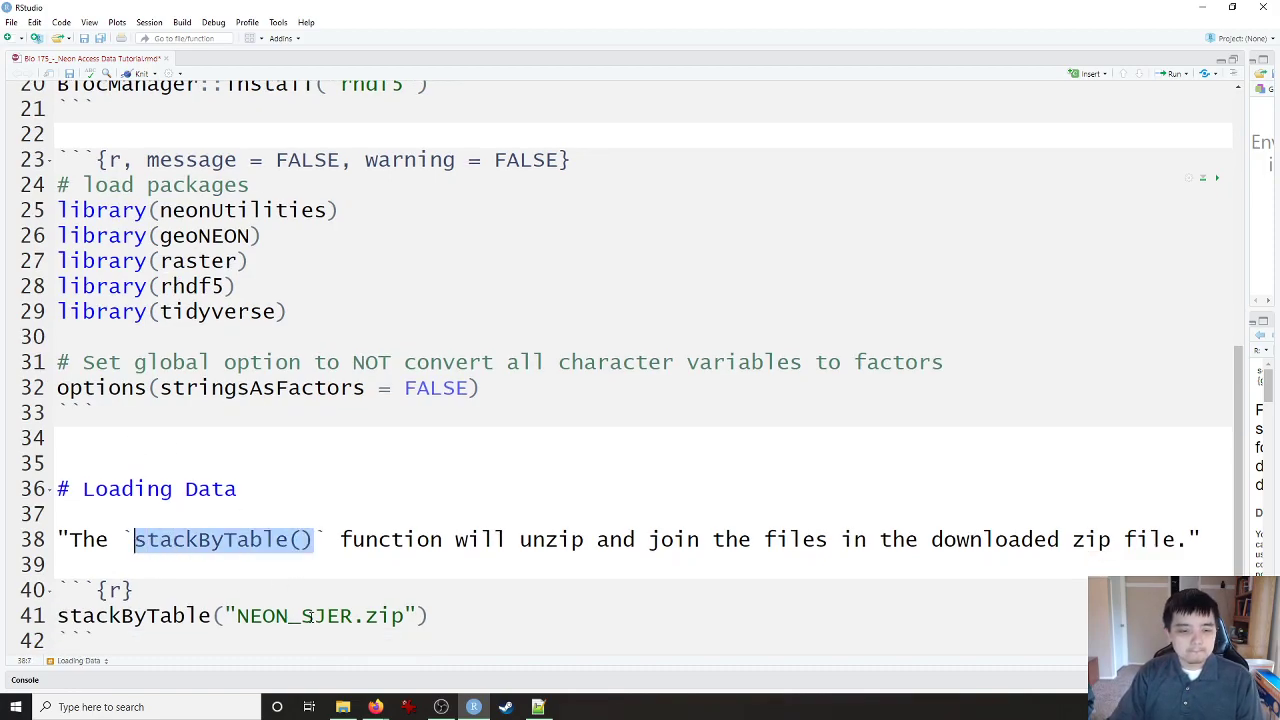
{"action": "left_click_drag", "start_coordinate": [352, 617], "coordinate": [236, 617]}
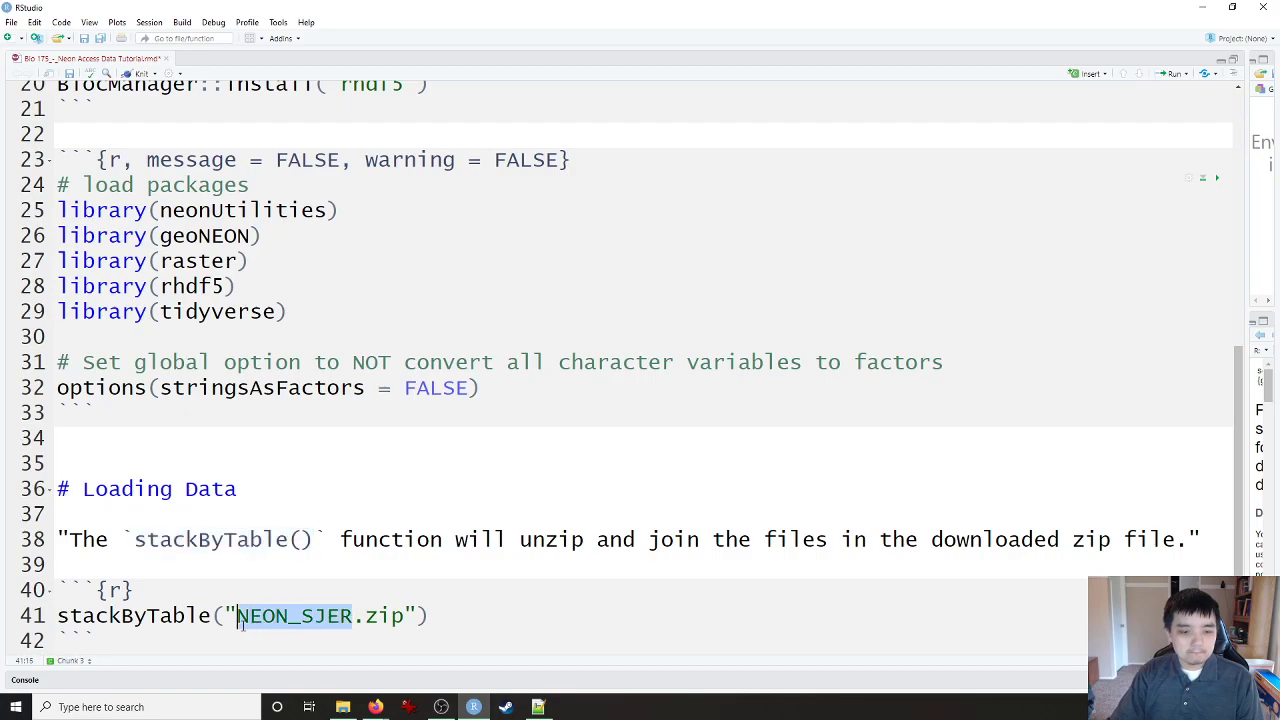
{"action": "key", "text": "BackSpace"}
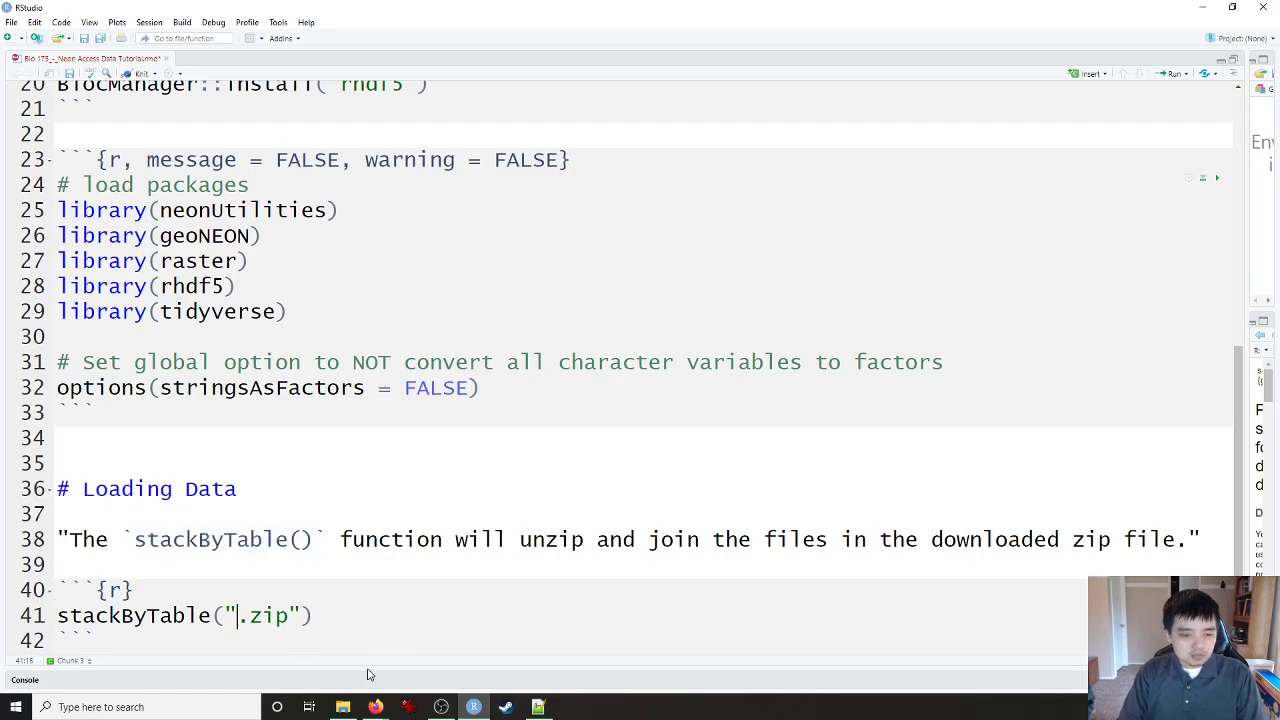
{"action": "type", "text": "SJER"}
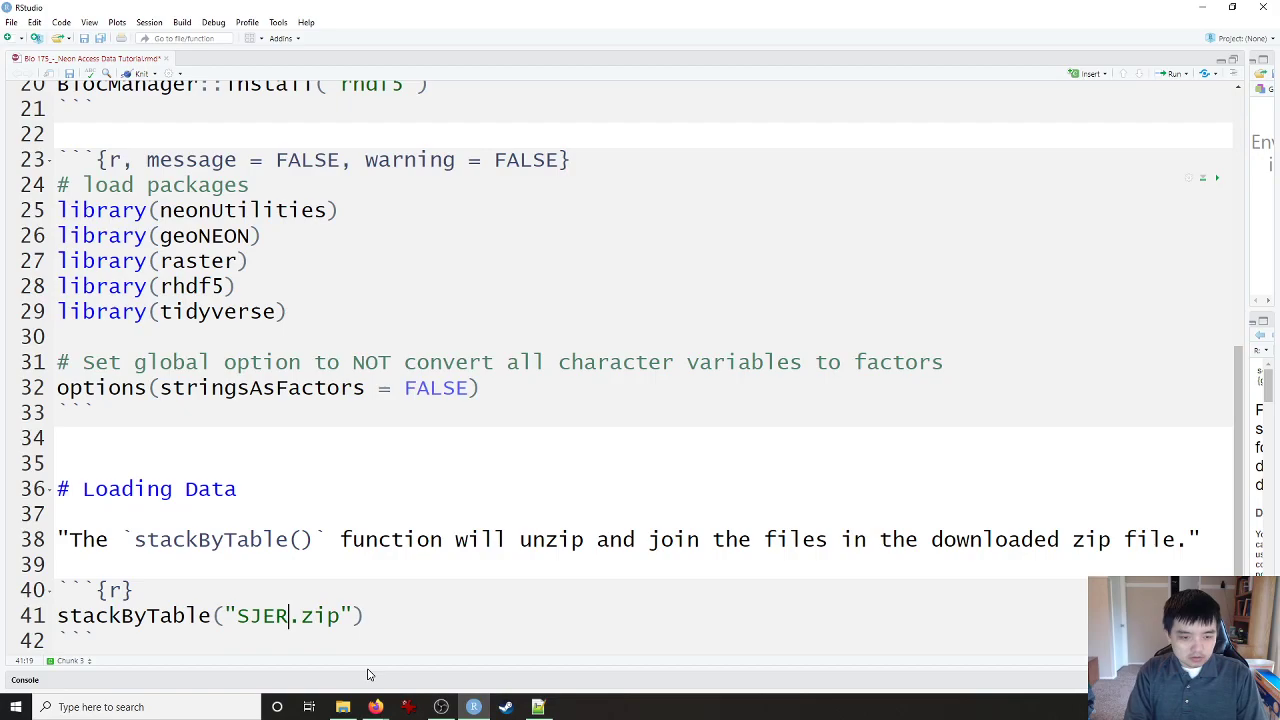
{"action": "type", "text": "_par"}
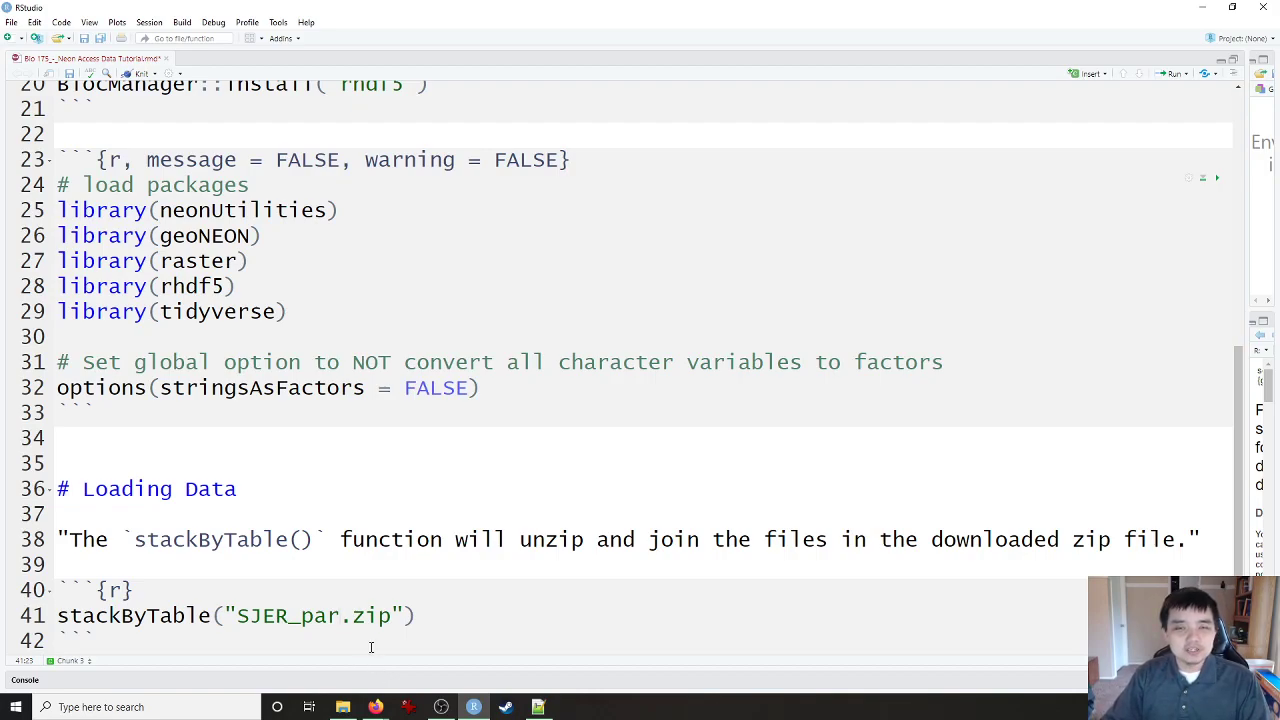
Step: Check the zip file name inside the stackByTable() call
{"action": "key", "text": "shift+Left"}
{"action": "key", "text": "shift+Left"}
{"action": "key", "text": "shift+Left"}
{"action": "key", "text": "shift+Left"}
{"action": "key", "text": "shift+Left"}
{"action": "key", "text": "shift+Left"}
{"action": "key", "text": "shift+Left"}
{"action": "key", "text": "shift+Left"}
{"action": "key", "text": "shift+Left"}
{"action": "key", "text": "shift+Left"}
{"action": "key", "text": "shift+Left"}
{"action": "key", "text": "shift+Left"}
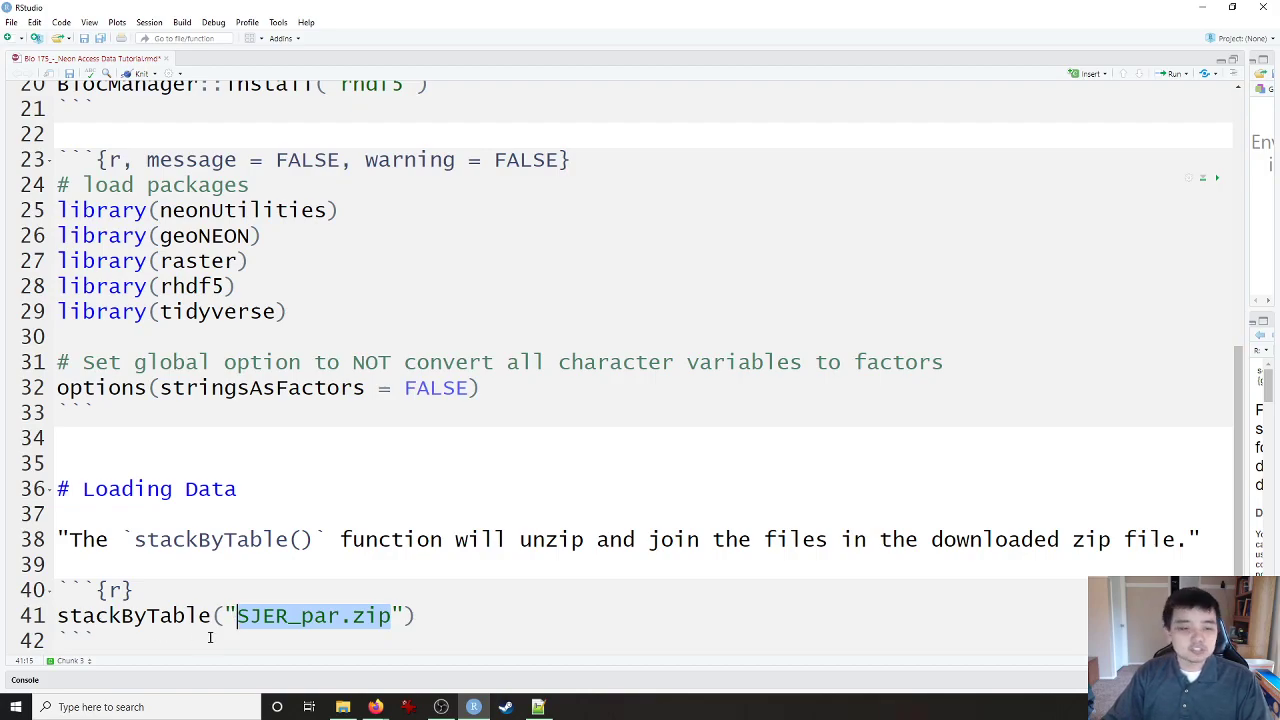
{"action": "left_click_drag", "start_coordinate": [237, 616], "coordinate": [389, 612]}
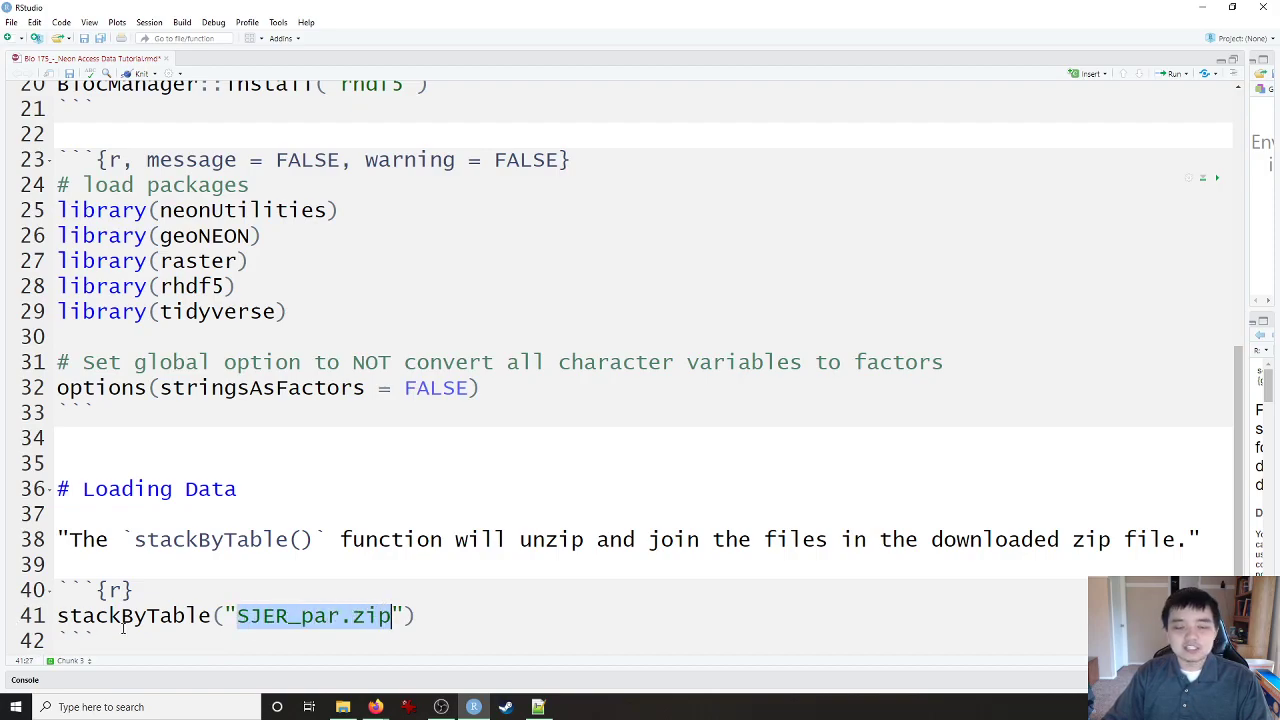
Step: Run the stackByTable("SJER_par.zip") line and review its unpacking and stacking output
{"action": "left_click", "coordinate": [444, 615]}
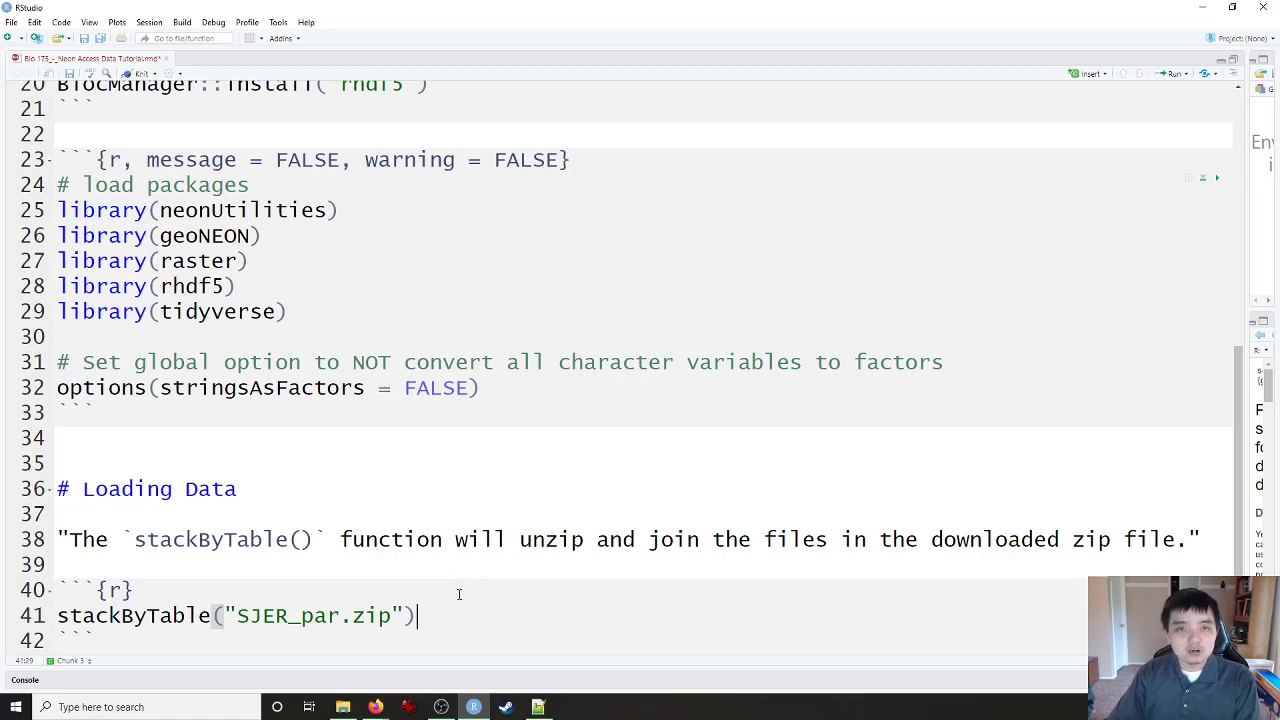
{"action": "key", "text": "ctrl+Return"}
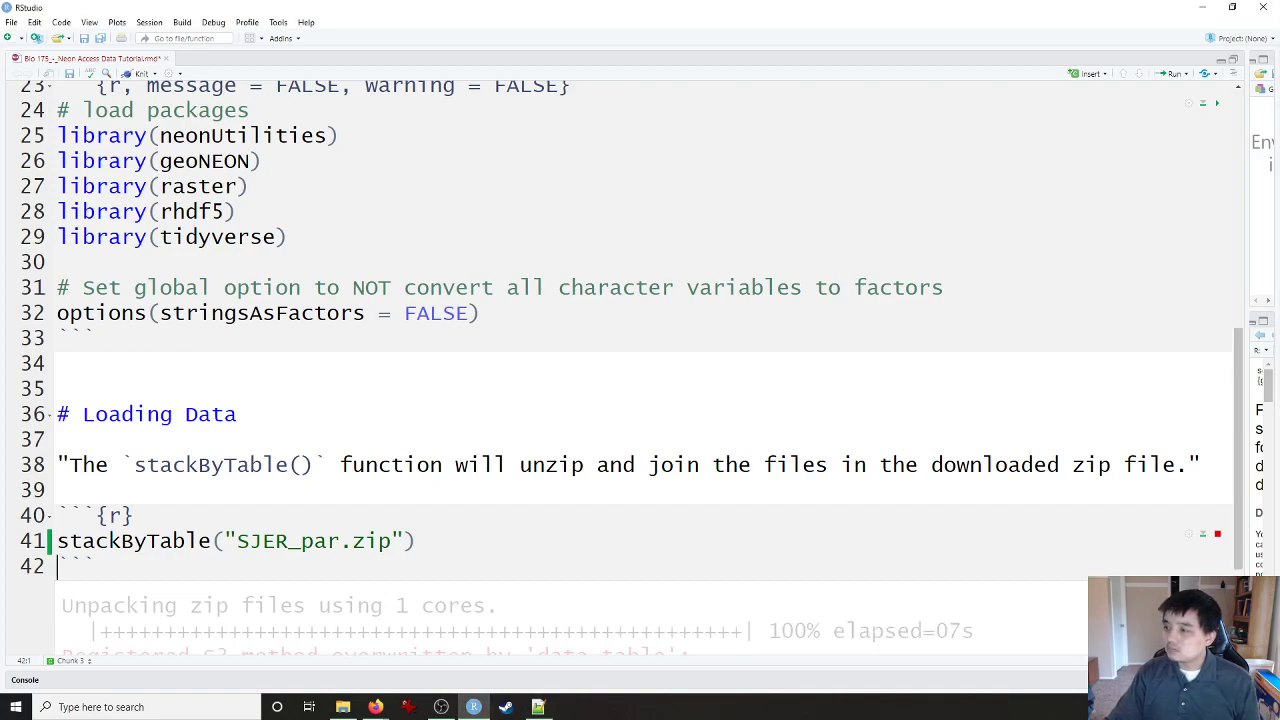
{"action": "key", "text": "alt+Tab"}
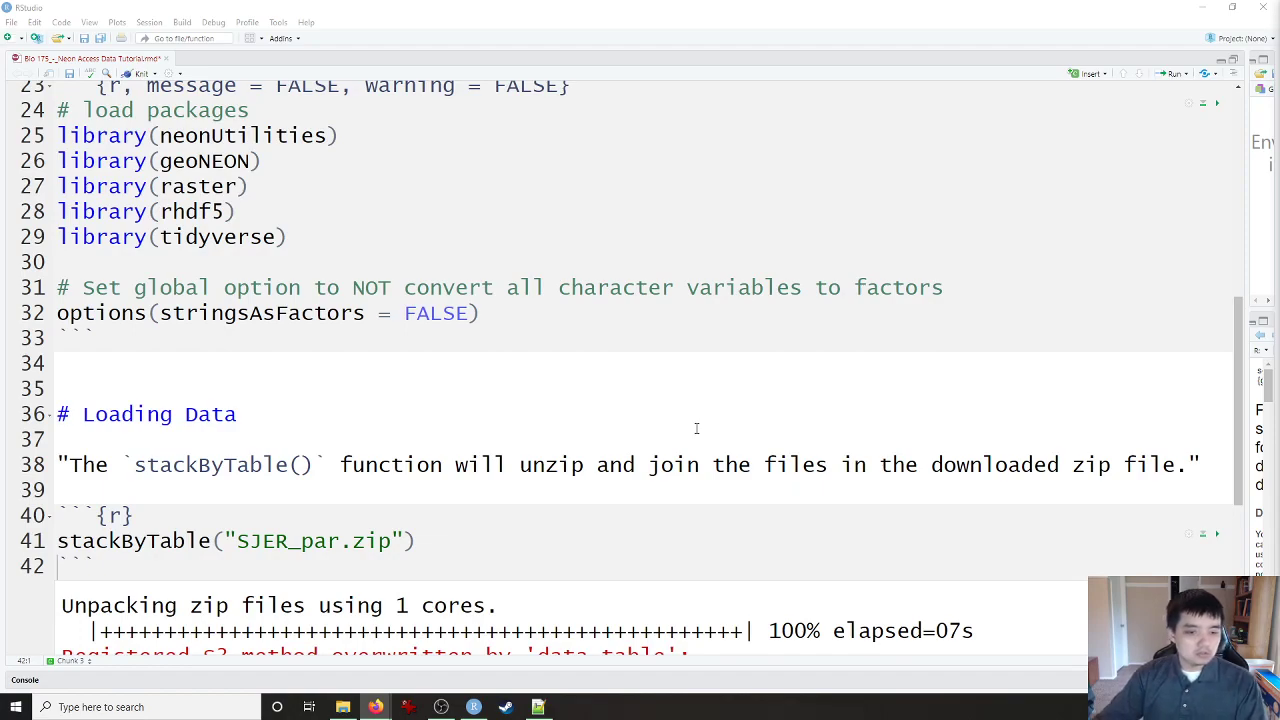
{"action": "scroll", "coordinate": [646, 474], "scroll_direction": "down", "scroll_amount": 1}
{"action": "scroll", "coordinate": [591, 457], "scroll_direction": "down", "scroll_amount": 4}
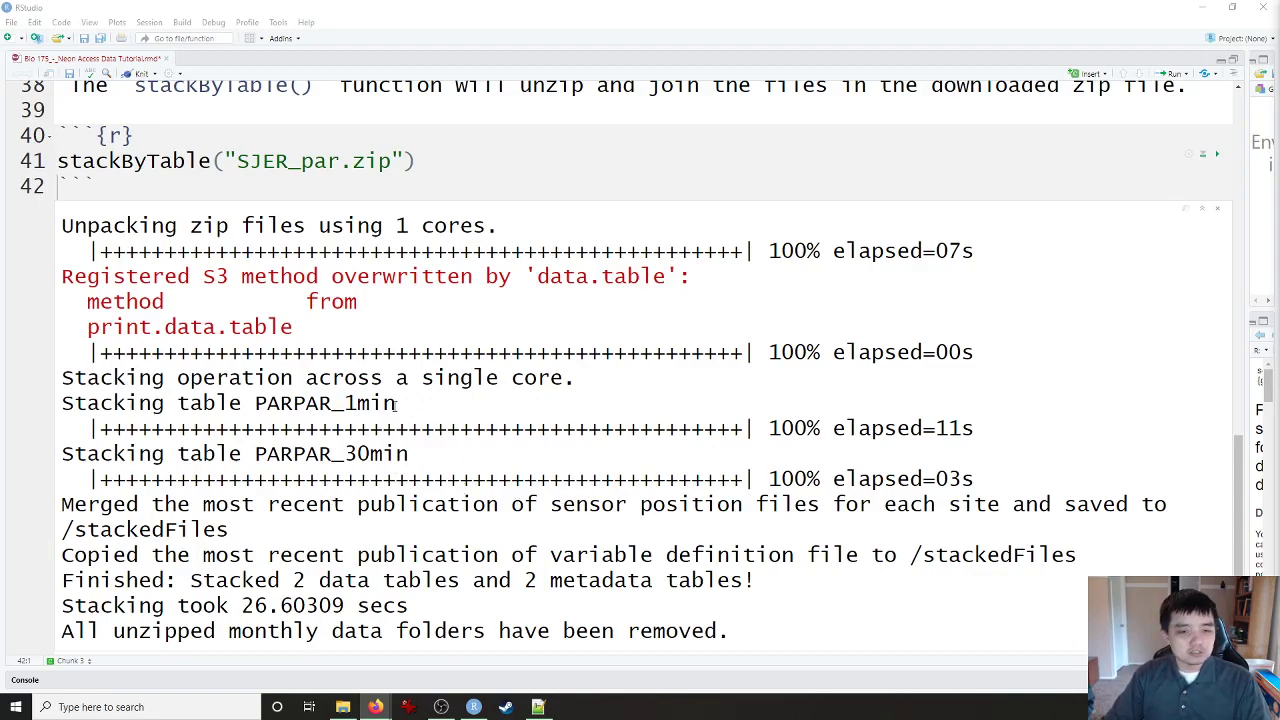
Step: Switch to File Explorer and open the SJER_par folder in the NEON folder to inspect the unpacked files
{"action": "left_click", "coordinate": [342, 707]}
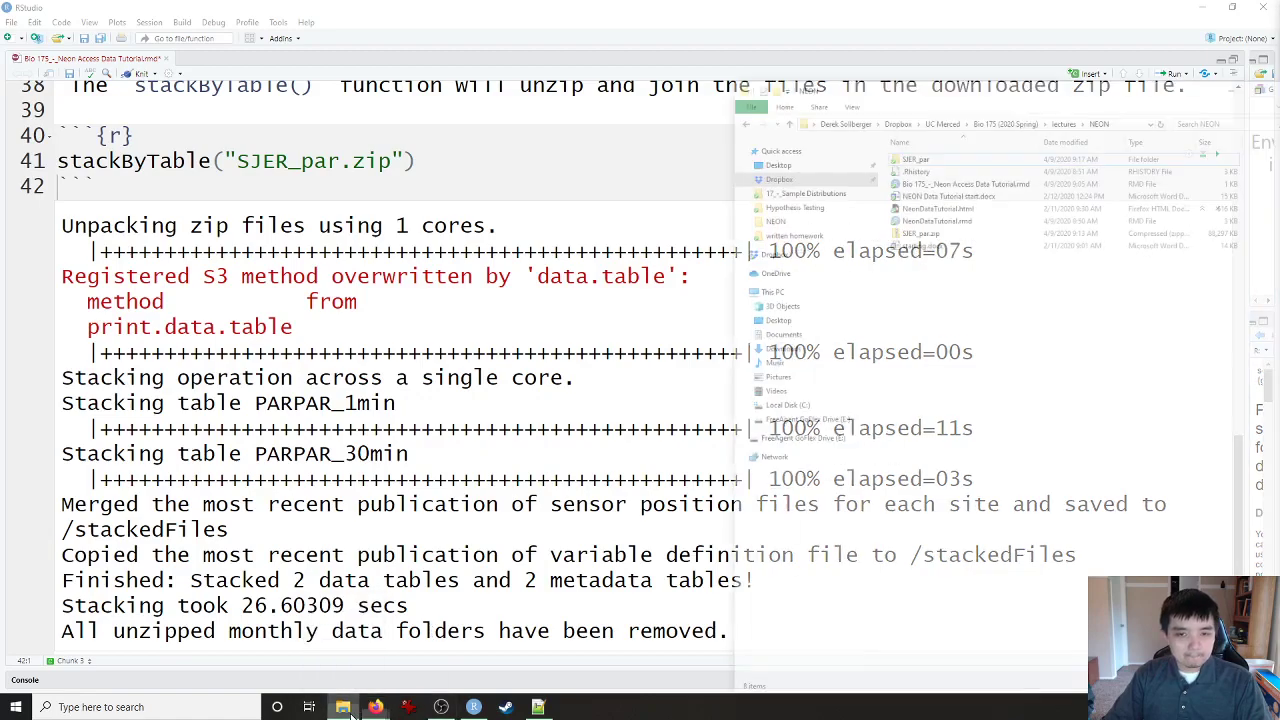
{"action": "left_click_drag", "start_coordinate": [1040, 18], "coordinate": [1279, 88]}
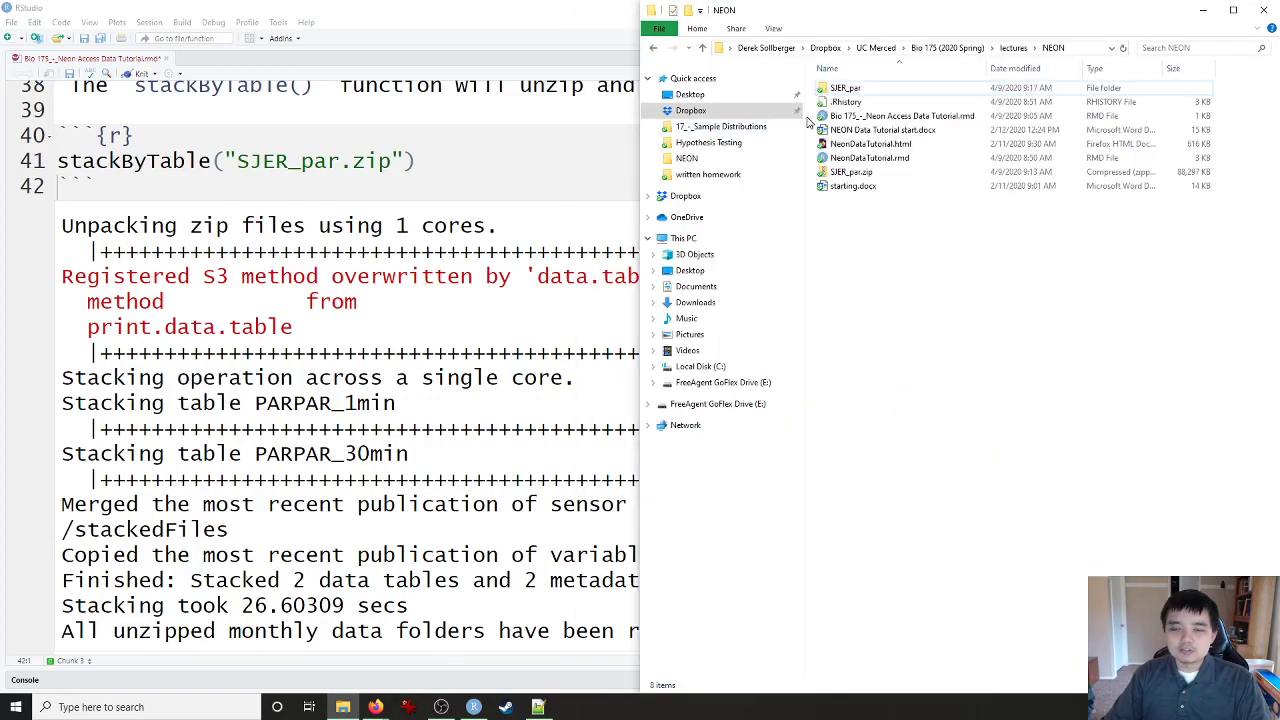
{"action": "left_click", "coordinate": [886, 90]}
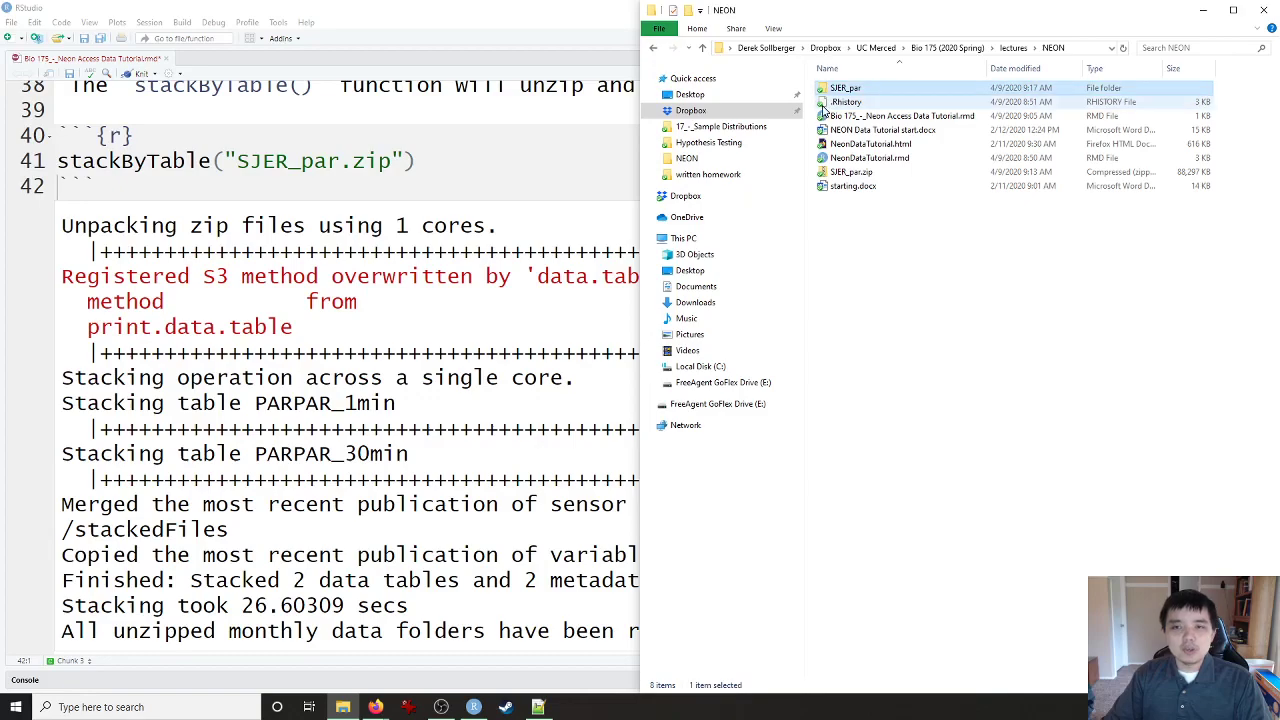
{"action": "double_click", "coordinate": [875, 90]}
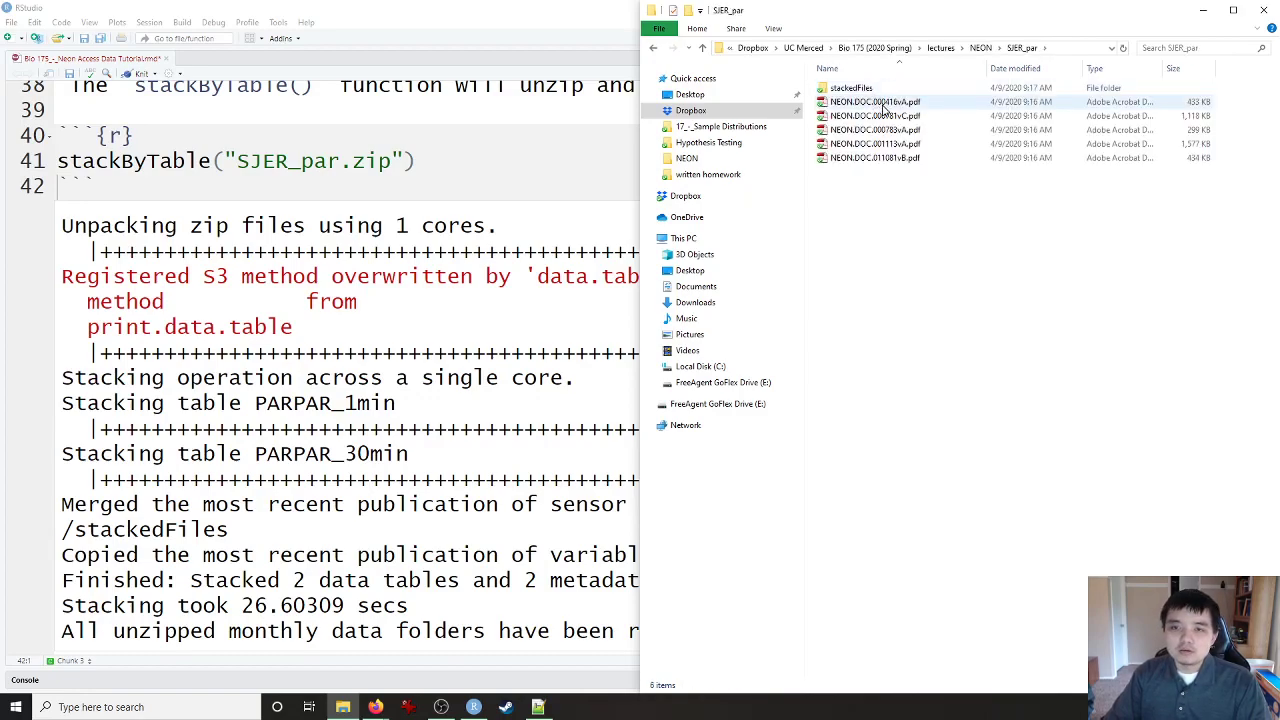
Step: Look over the five NEON.DOC PDF documents unpacked into the SJER_par folder
{"action": "left_click", "coordinate": [883, 104]}
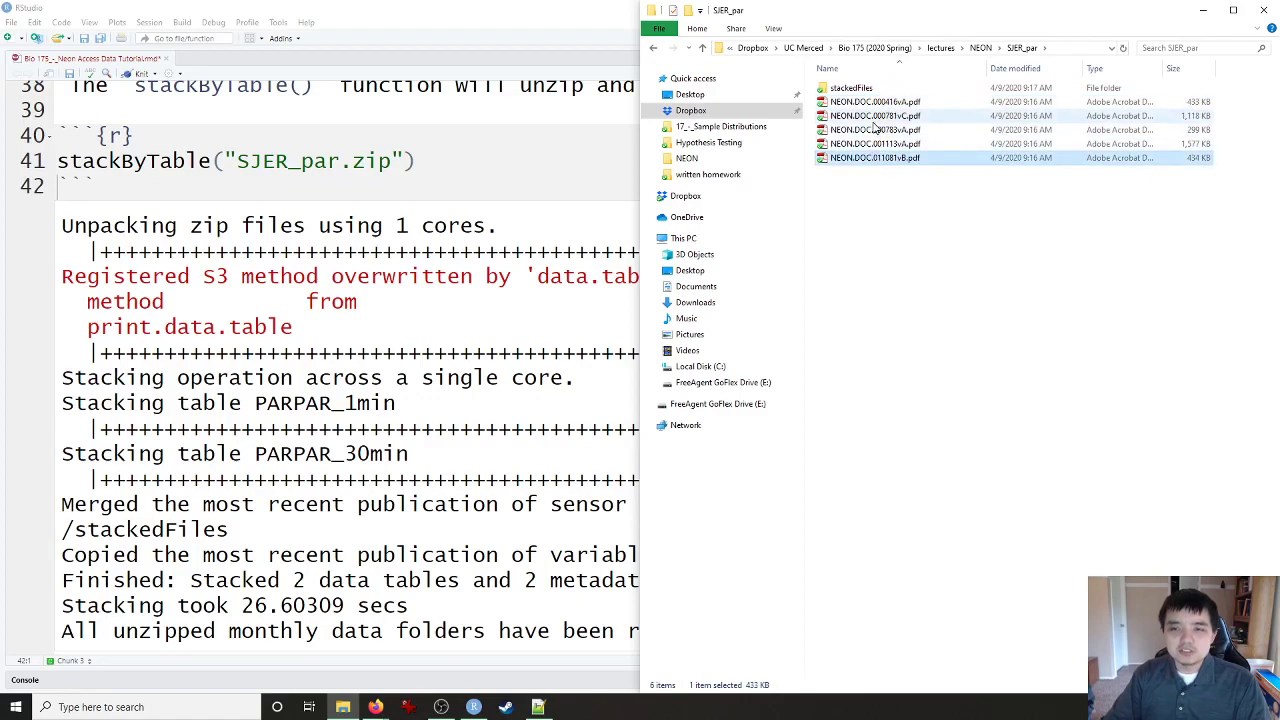
{"action": "left_click", "coordinate": [875, 116]}
{"action": "left_click", "coordinate": [875, 132]}
{"action": "left_click", "coordinate": [875, 145]}
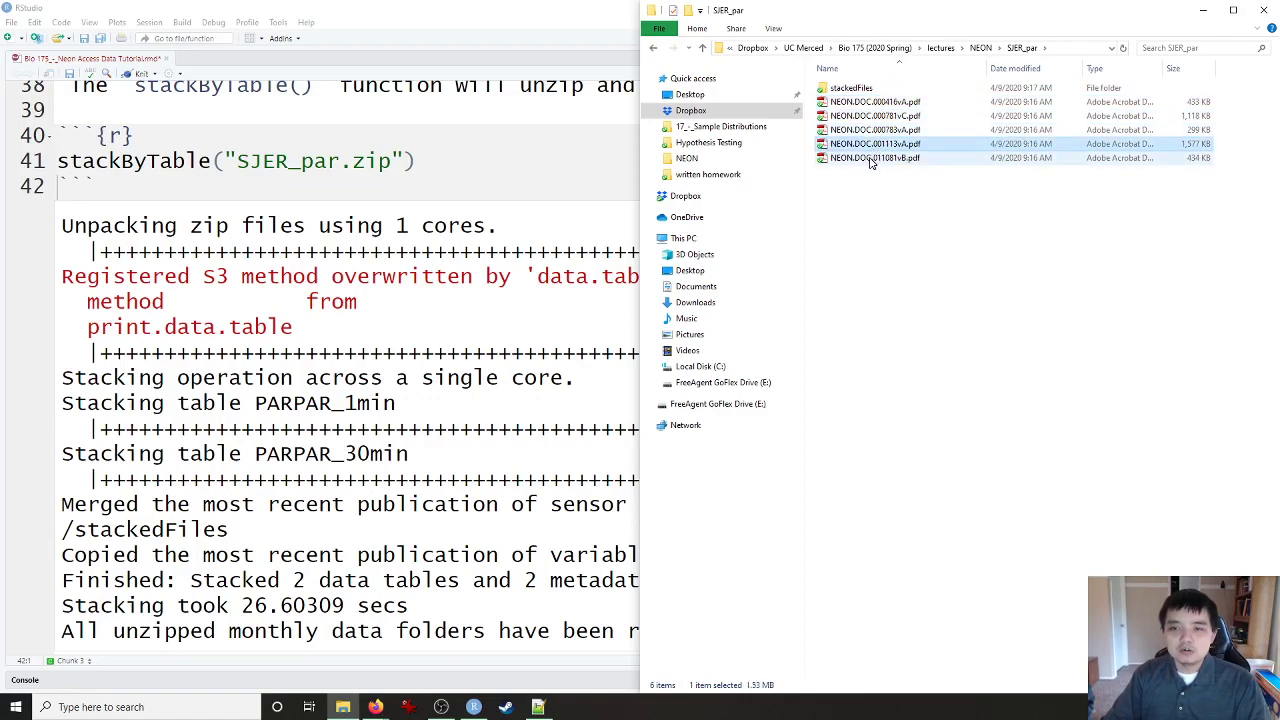
{"action": "left_click", "coordinate": [874, 159]}
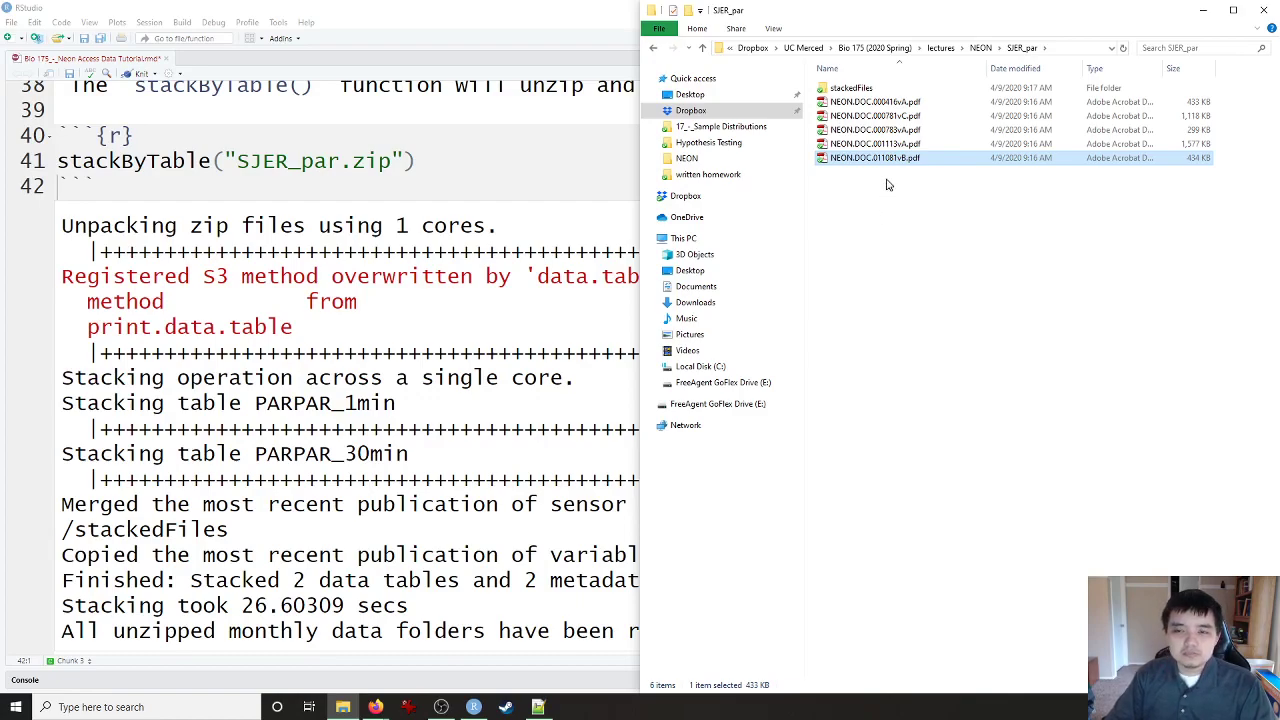
Step: Open the stackedFiles folder and inspect the PARPAR_1min, PARPAR_30min, readme and sensor positions files
{"action": "double_click", "coordinate": [902, 89]}
{"action": "left_click", "coordinate": [906, 103]}
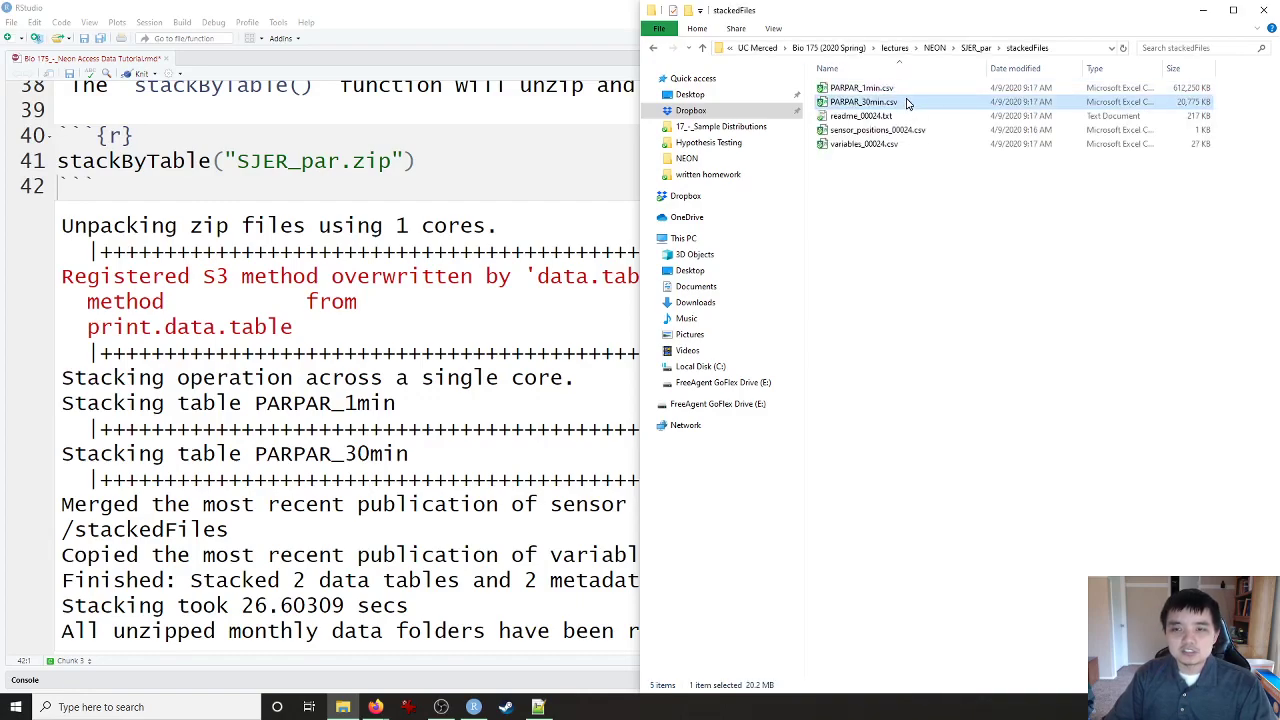
{"action": "left_click", "coordinate": [910, 91]}
{"action": "left_click", "coordinate": [911, 102]}
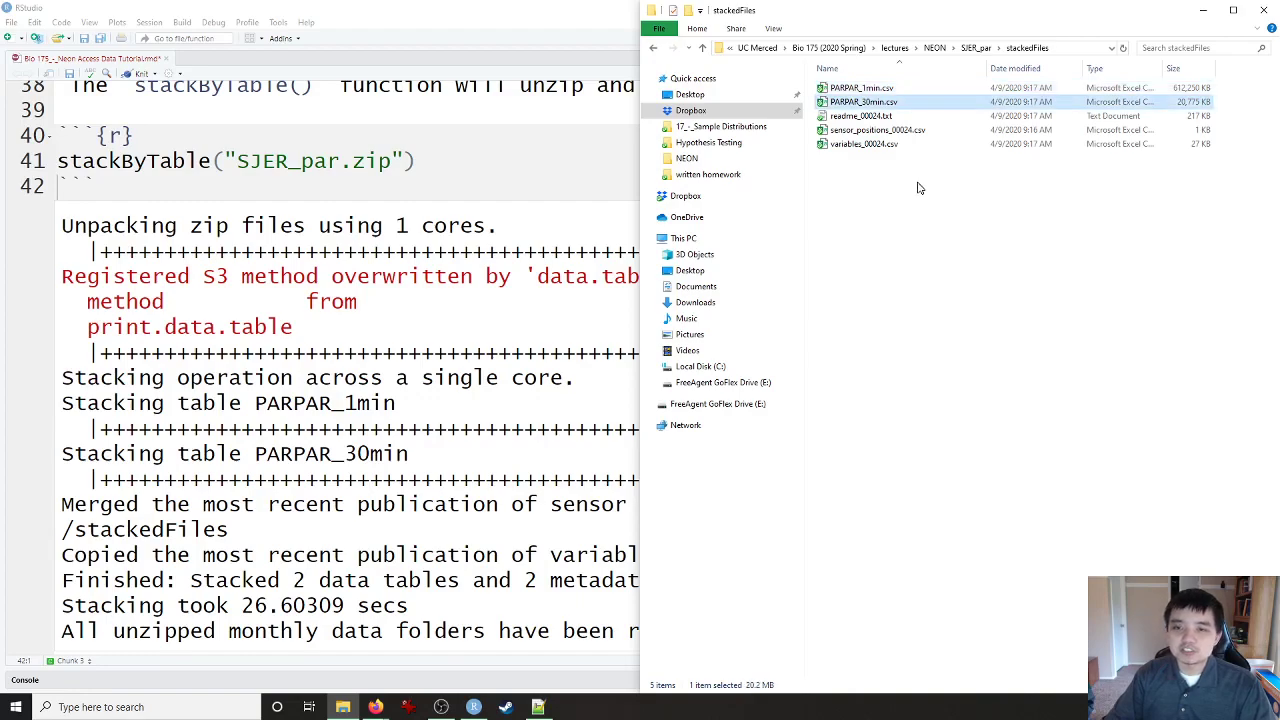
{"action": "left_click", "coordinate": [919, 187]}
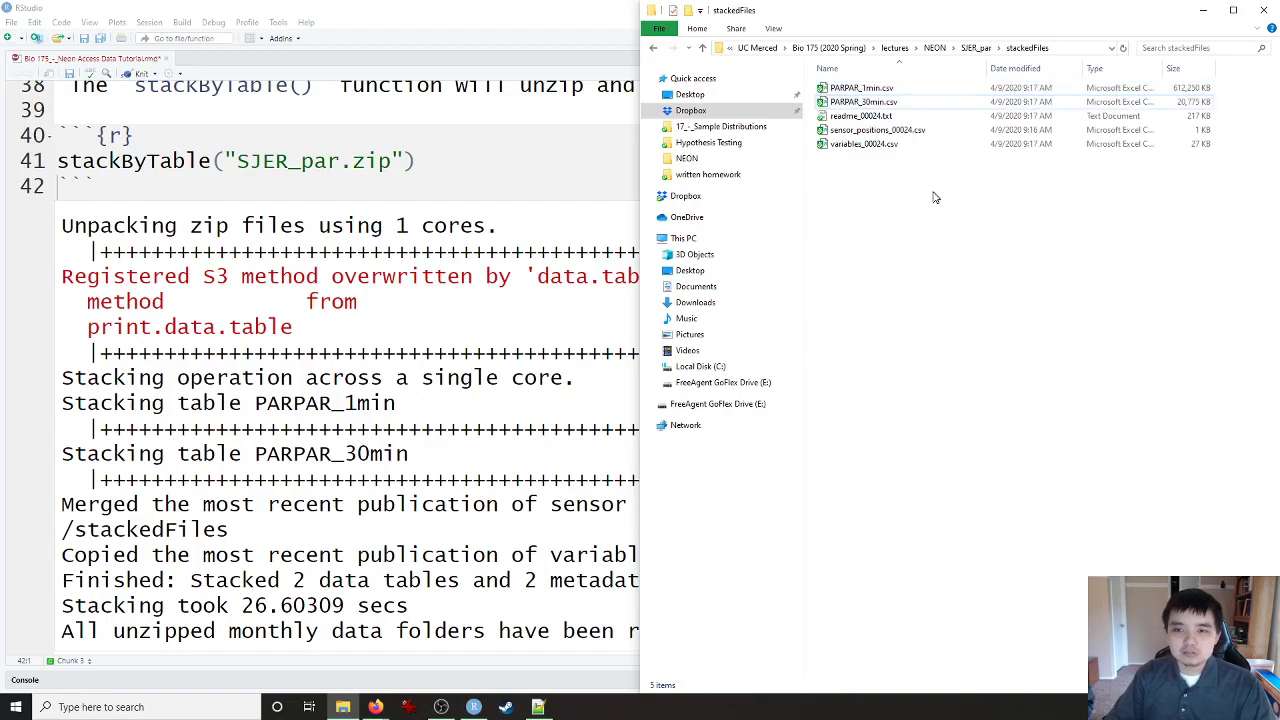
{"action": "left_click", "coordinate": [920, 118]}
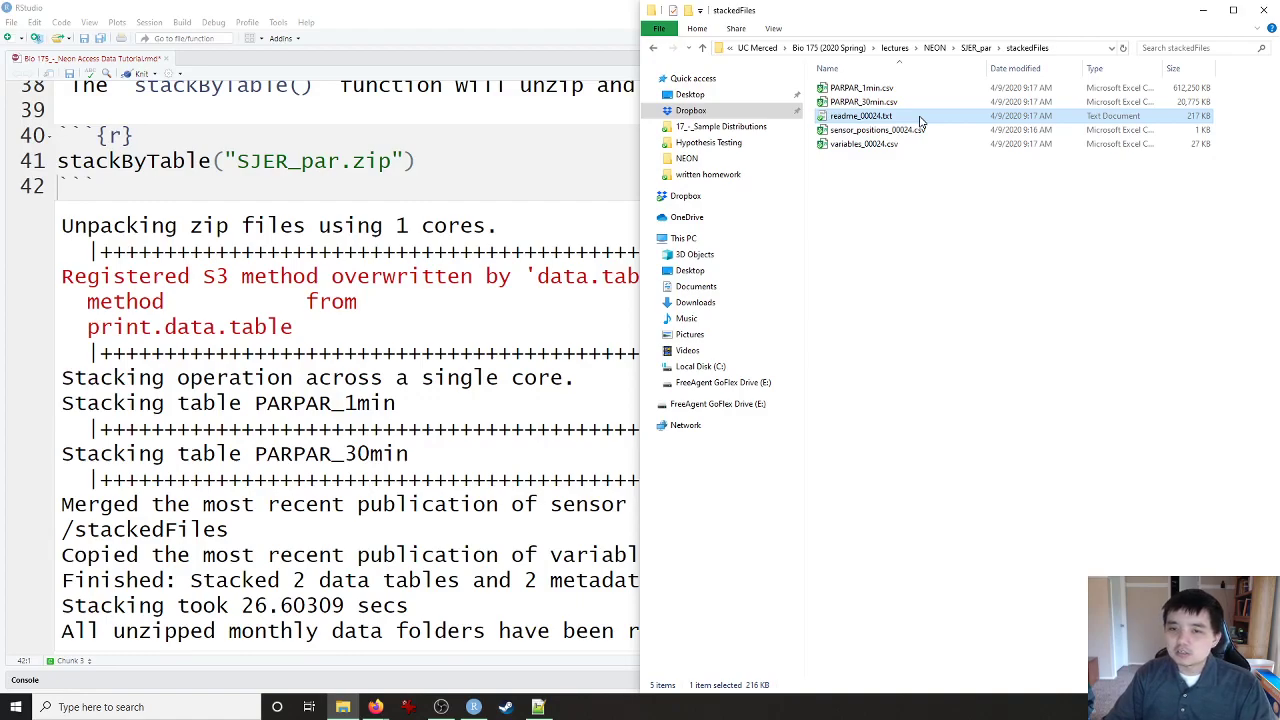
{"action": "left_click", "coordinate": [916, 132]}
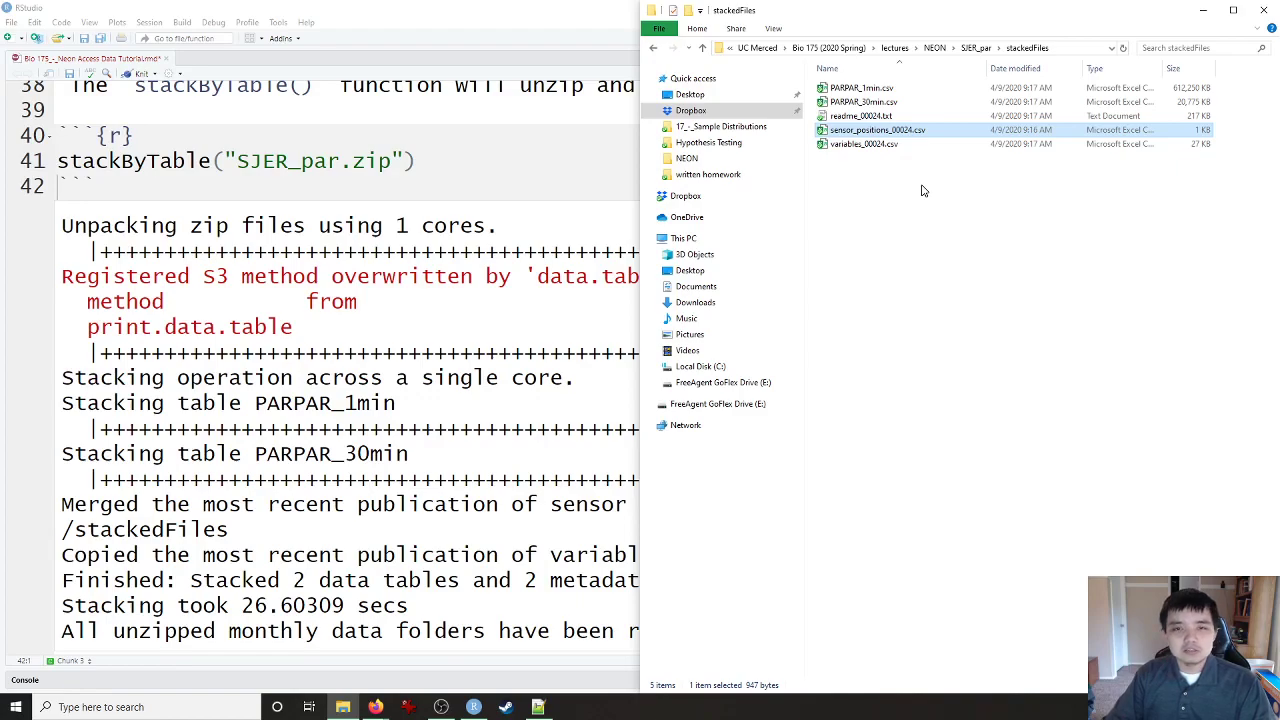
Step: Open sensor_positions_00024.csv in Excel and widen the reference latitude and longitude columns to read their coordinates
{"action": "double_click", "coordinate": [926, 129]}
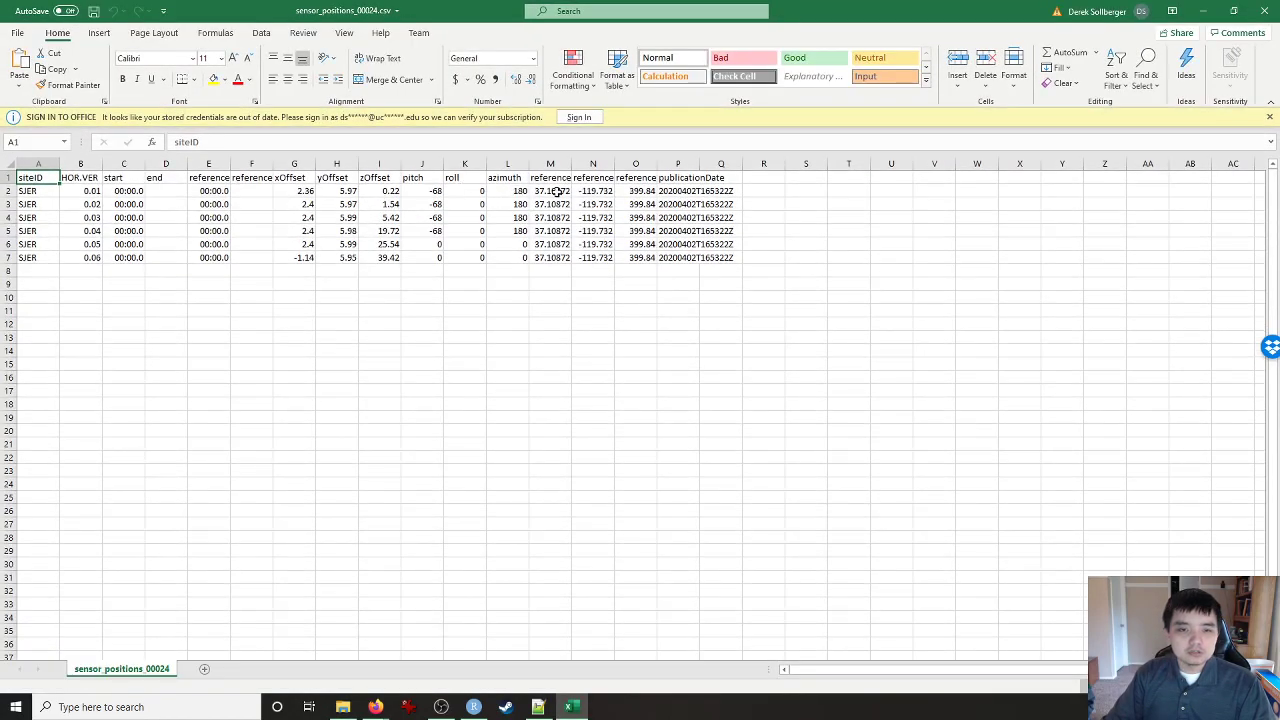
{"action": "left_click", "coordinate": [557, 192]}
{"action": "left_click", "coordinate": [589, 214]}
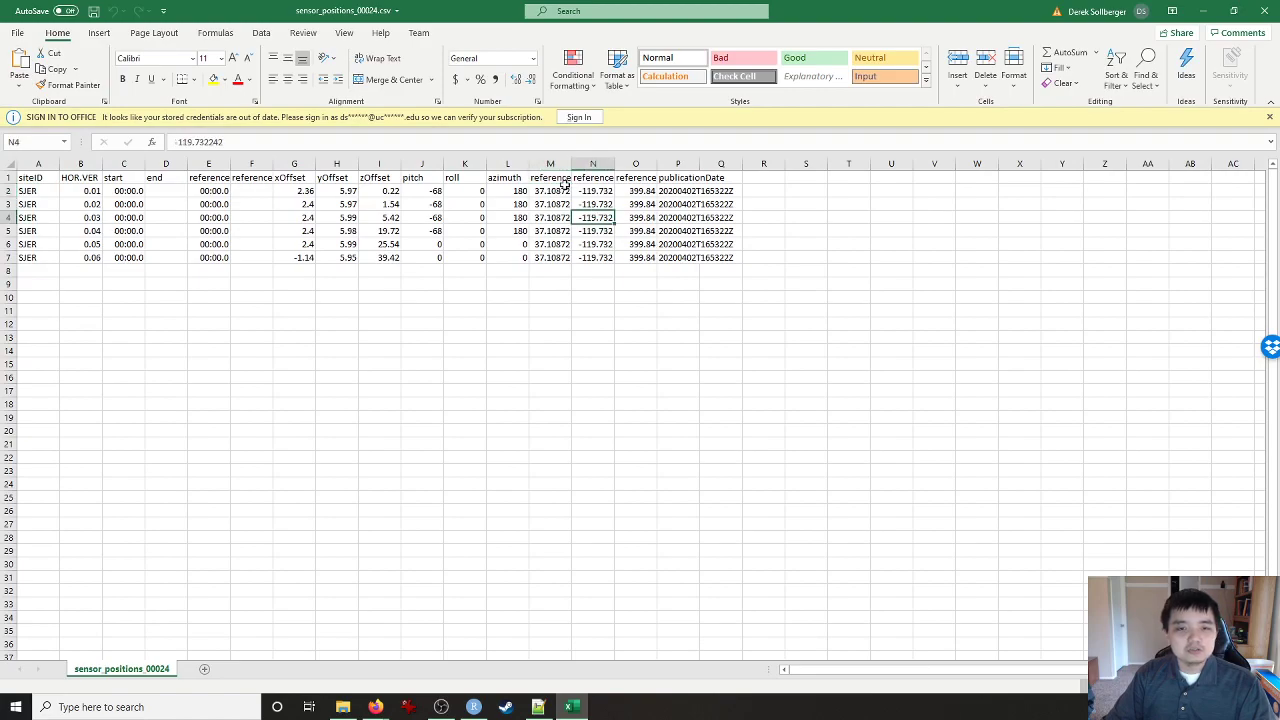
{"action": "left_click_drag", "start_coordinate": [573, 165], "coordinate": [759, 165]}
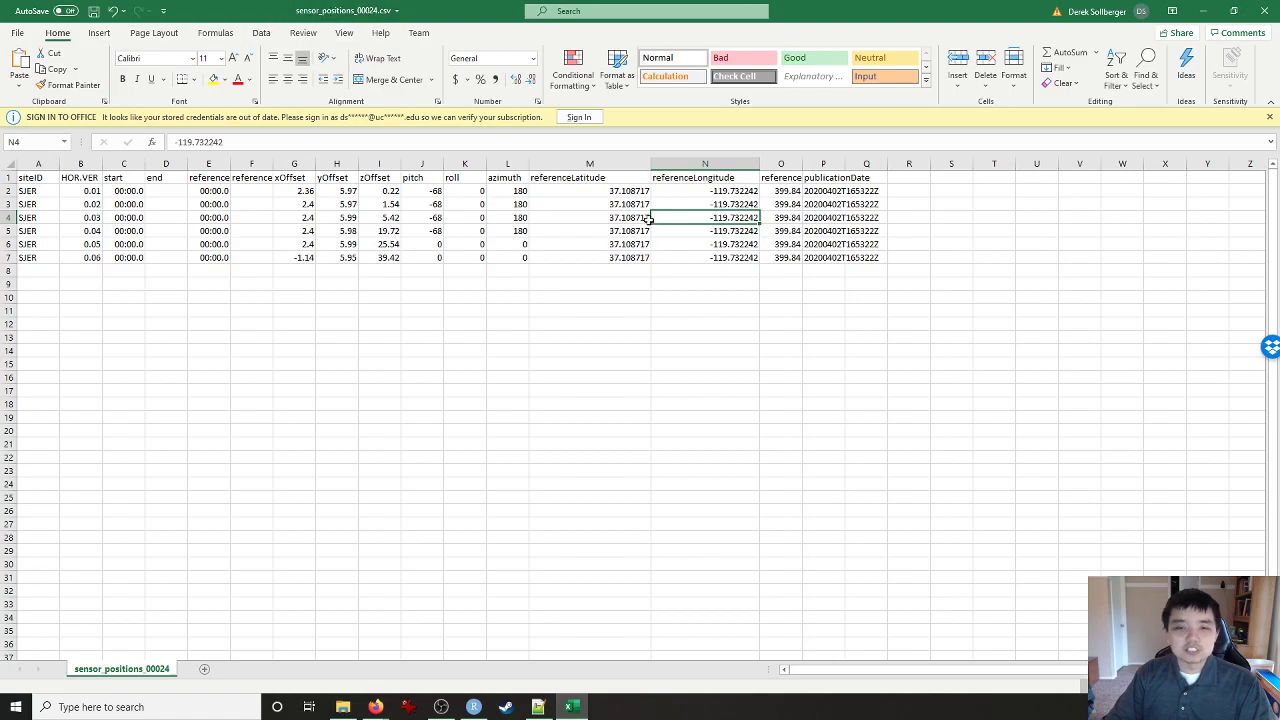
{"action": "left_click", "coordinate": [607, 229]}
{"action": "left_click", "coordinate": [698, 230]}
{"action": "left_click", "coordinate": [590, 243]}
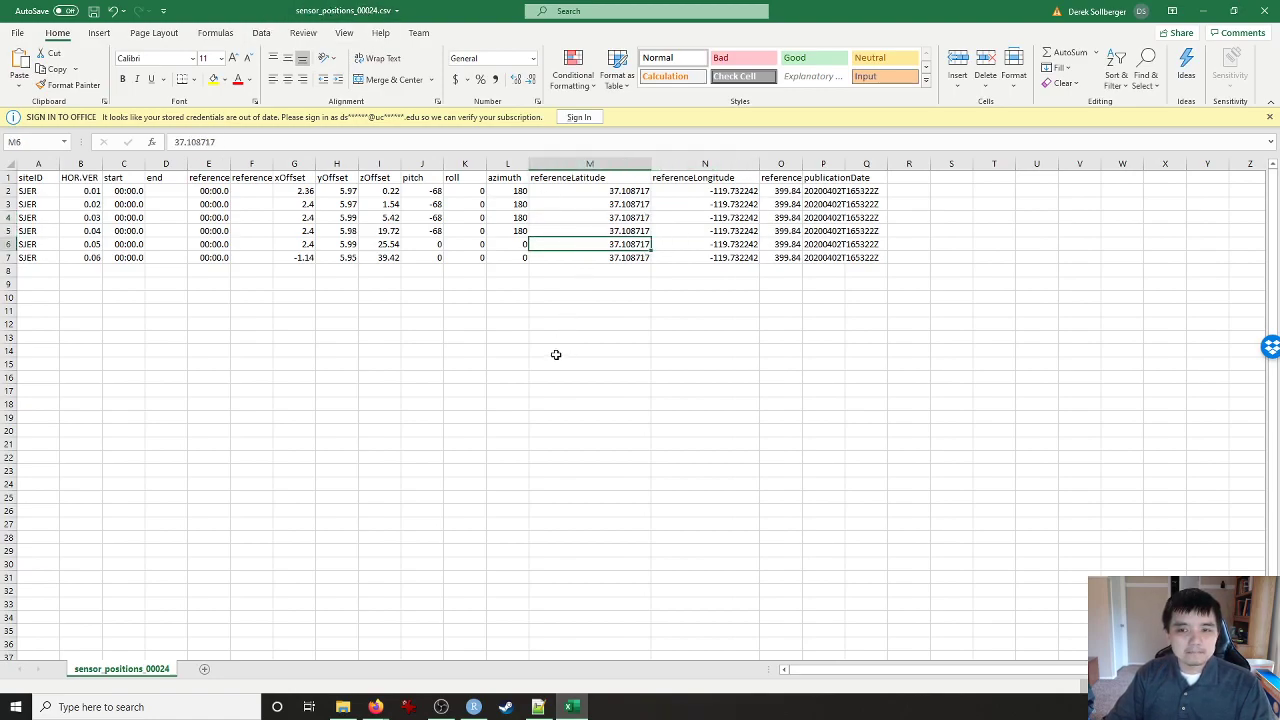
Step: Check the siteID entries, then close sensor_positions_00024.csv without saving the changes
{"action": "left_click_drag", "start_coordinate": [30, 192], "coordinate": [35, 238]}
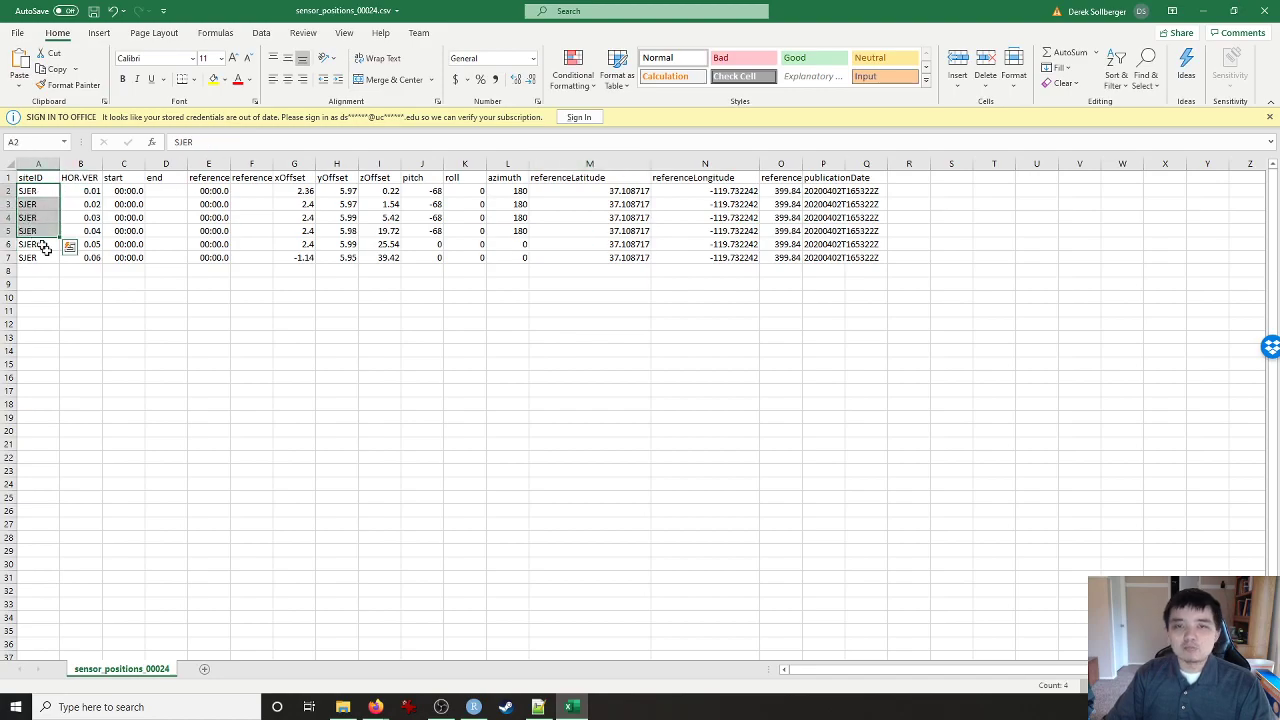
{"action": "left_click", "coordinate": [310, 352]}
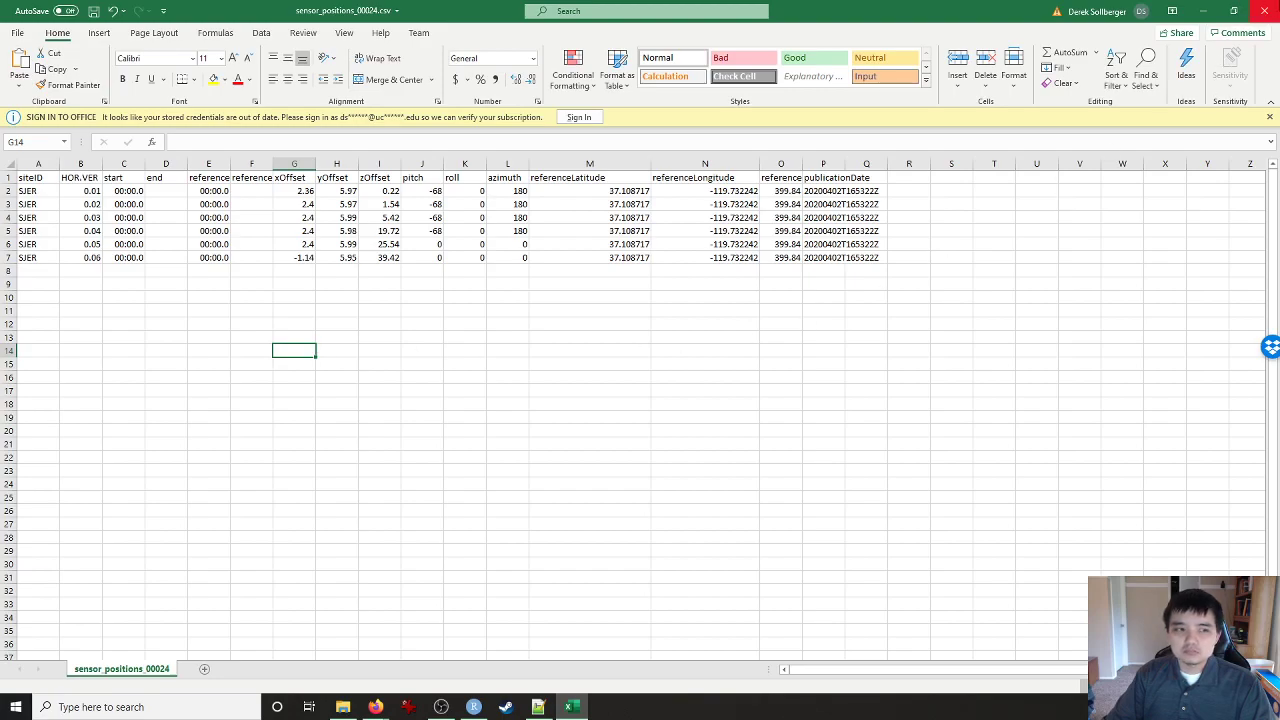
{"action": "left_click", "coordinate": [1265, 12]}
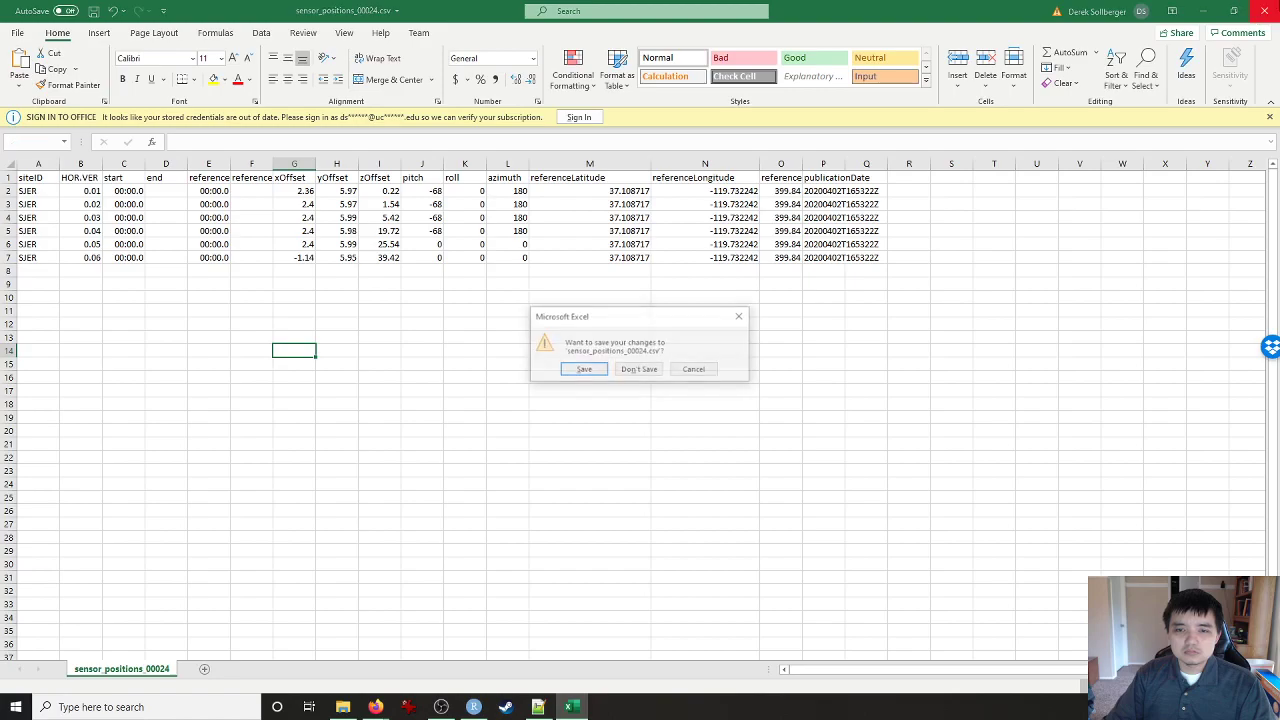
{"action": "left_click", "coordinate": [636, 371]}
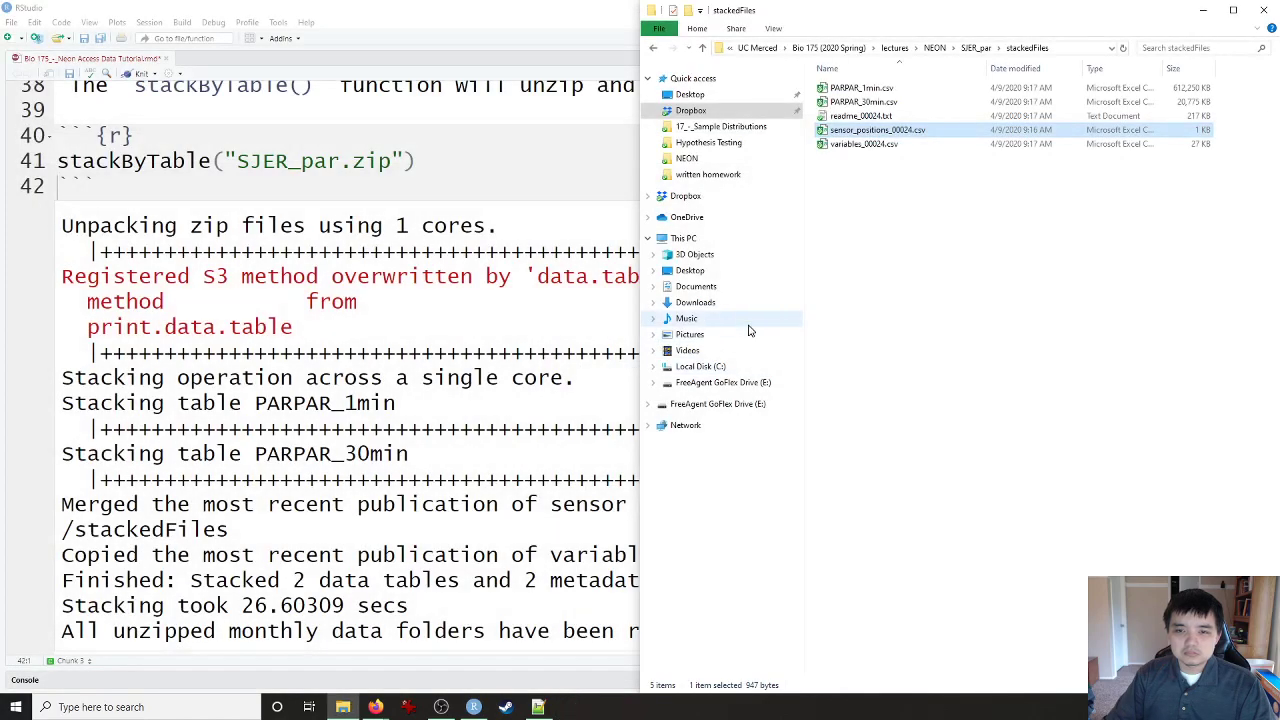
{"action": "left_click", "coordinate": [843, 237]}
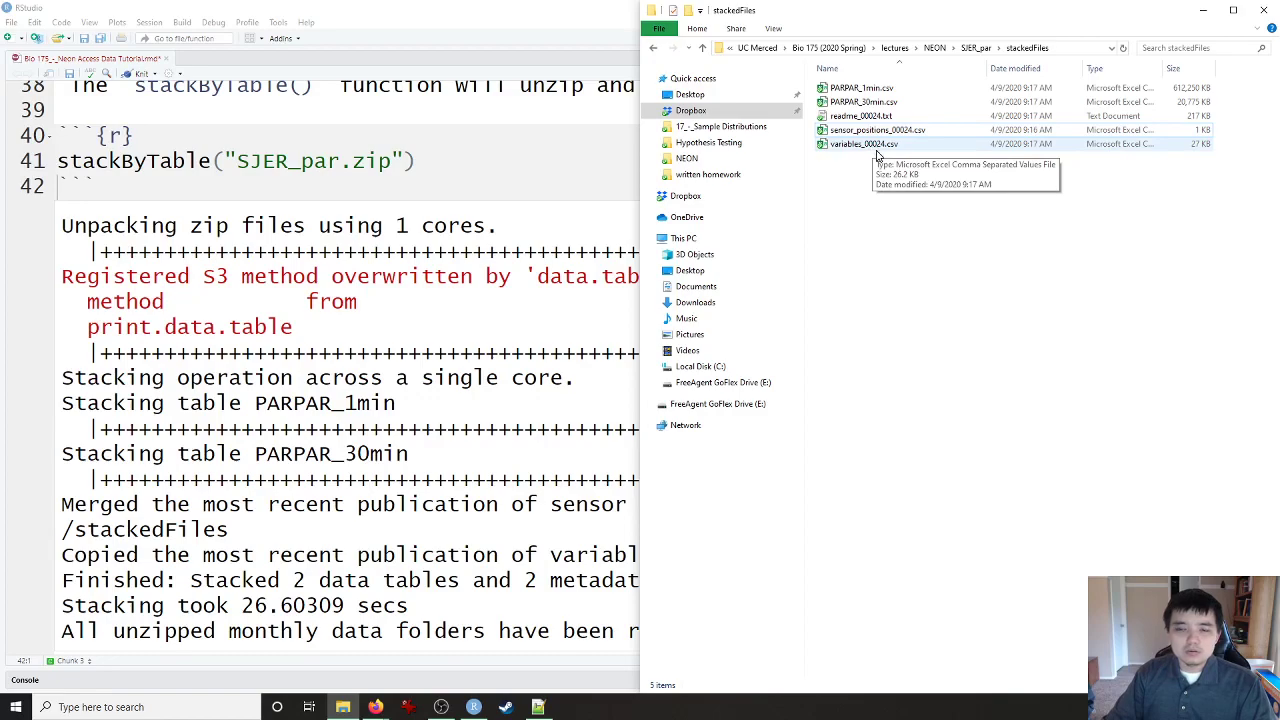
Step: Open variables_00024.csv from the stackedFiles folder in Excel and autofit the width of all columns
{"action": "double_click", "coordinate": [884, 148]}
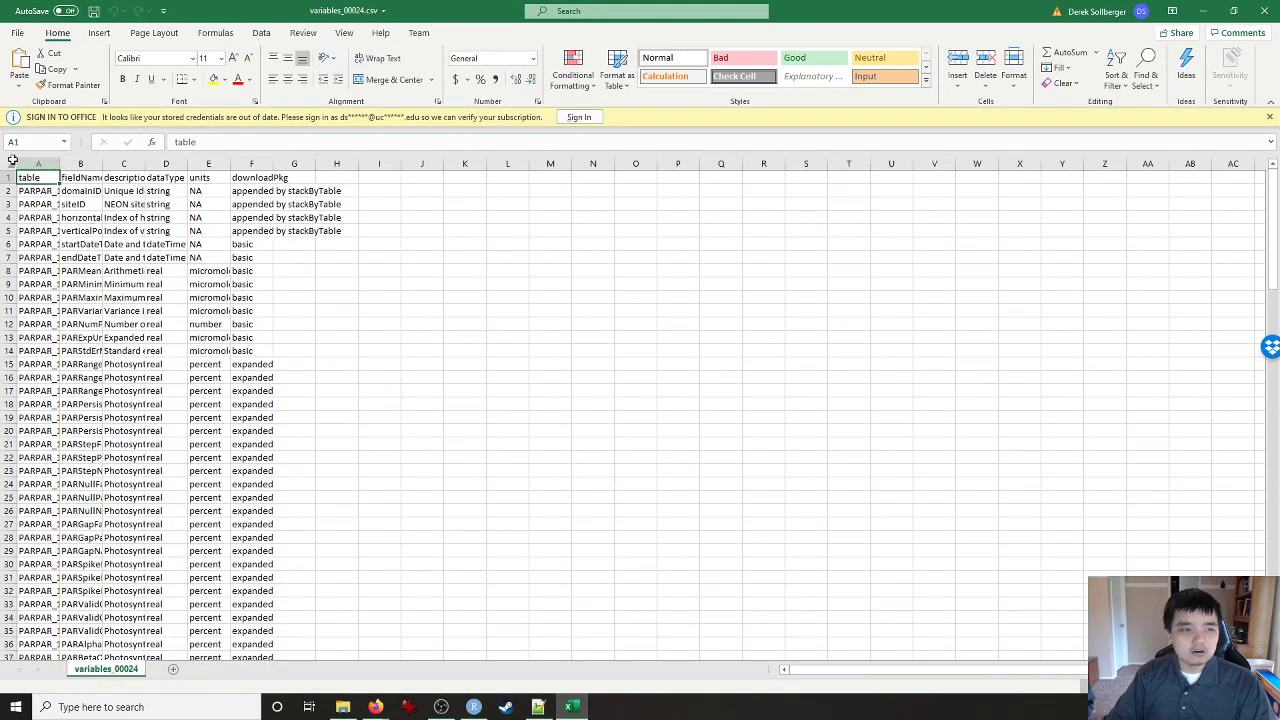
{"action": "left_click", "coordinate": [9, 164]}
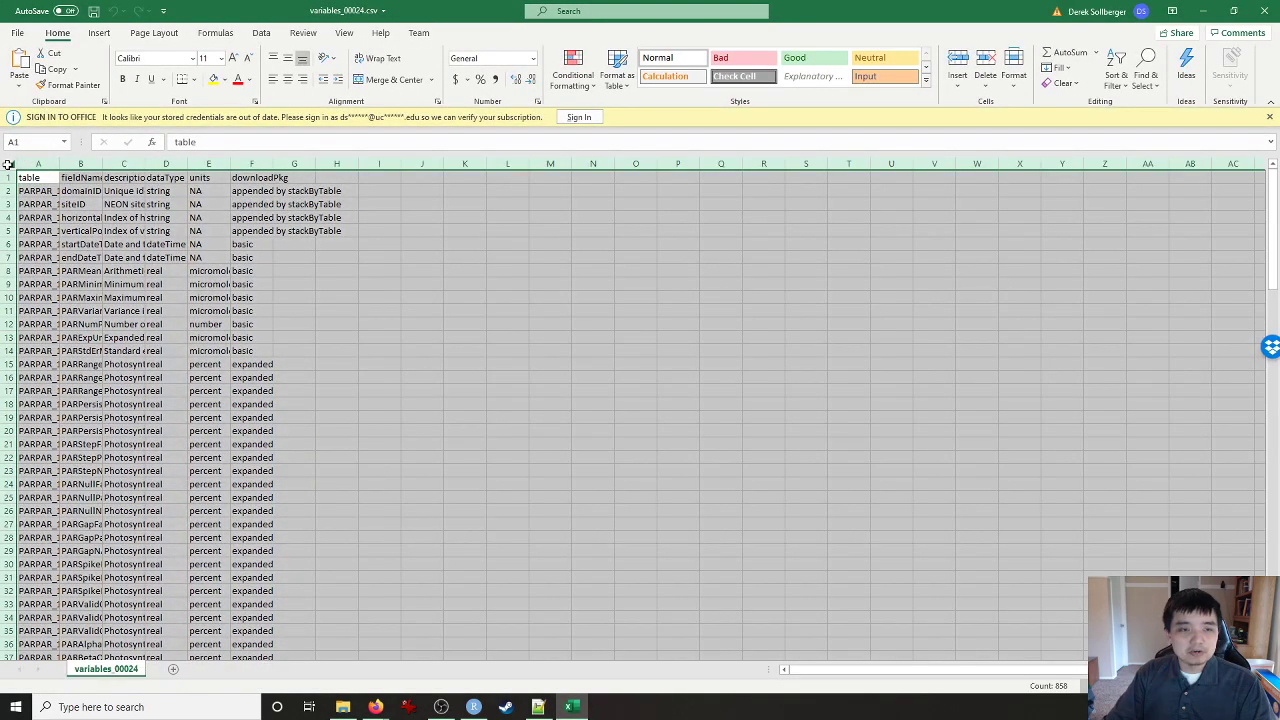
{"action": "left_click", "coordinate": [1013, 72]}
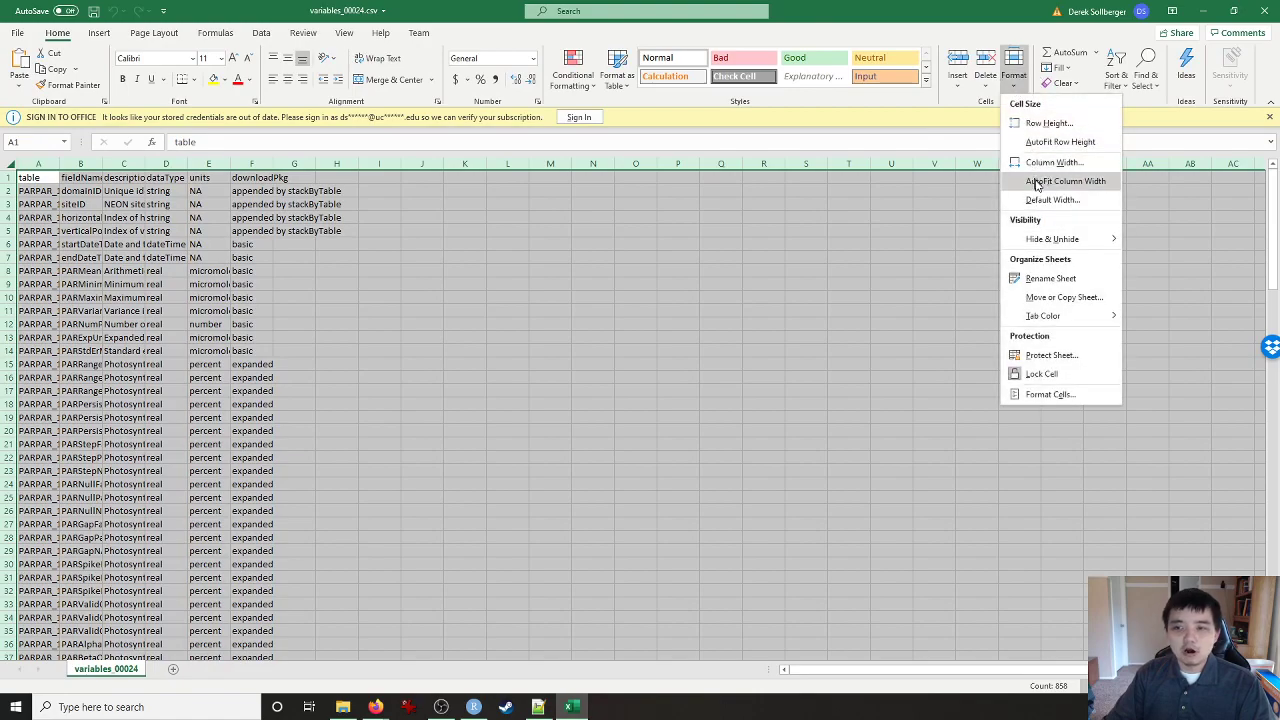
{"action": "left_click", "coordinate": [1035, 184]}
{"action": "left_click", "coordinate": [557, 283]}
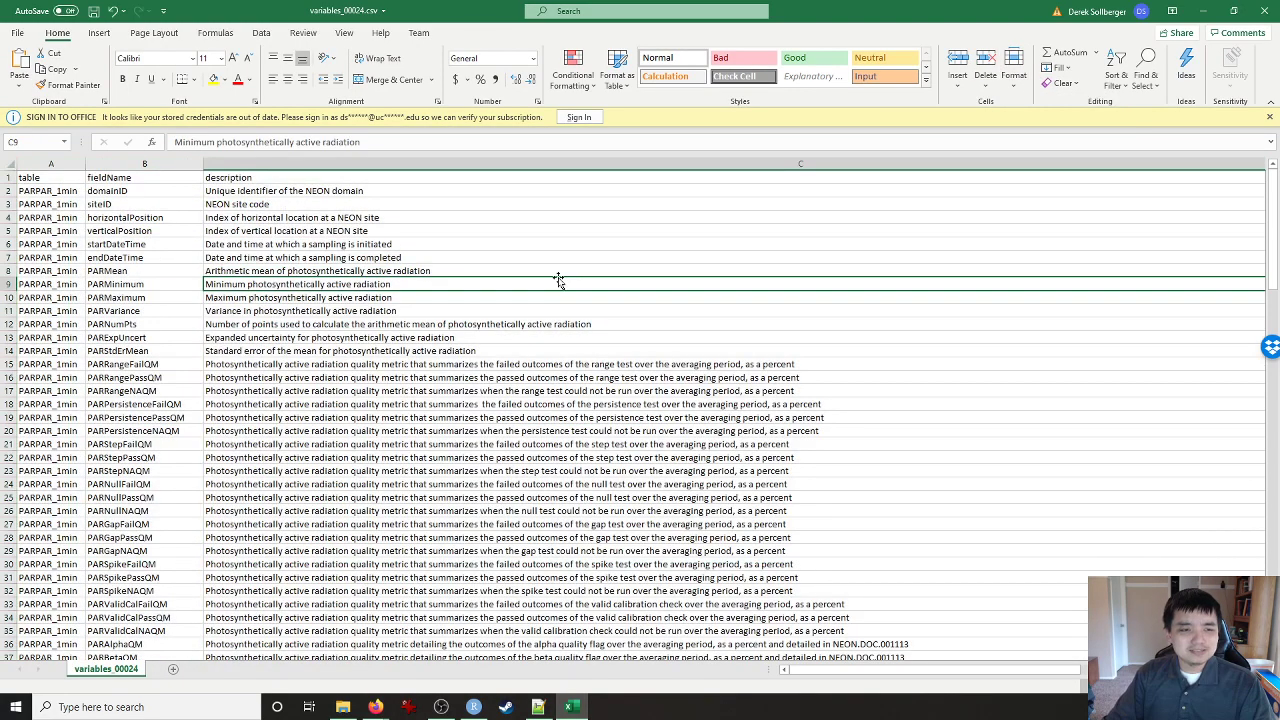
Step: Examine the variable names listed in the fieldName column of variables_00024.csv
{"action": "left_click", "coordinate": [115, 219]}
{"action": "left_click", "coordinate": [113, 376]}
{"action": "left_click", "coordinate": [112, 509]}
{"action": "left_click", "coordinate": [104, 314]}
{"action": "left_click", "coordinate": [100, 417]}
{"action": "left_click_drag", "start_coordinate": [108, 195], "coordinate": [120, 460]}
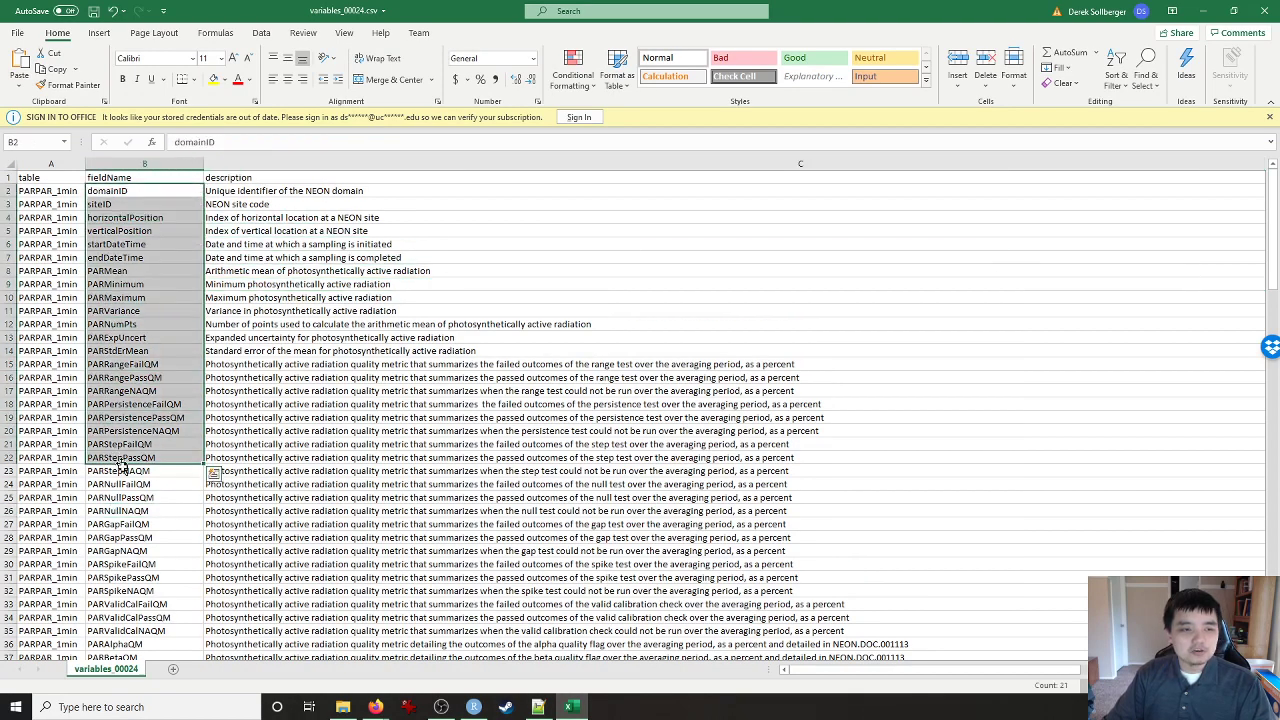
{"action": "left_click", "coordinate": [135, 511]}
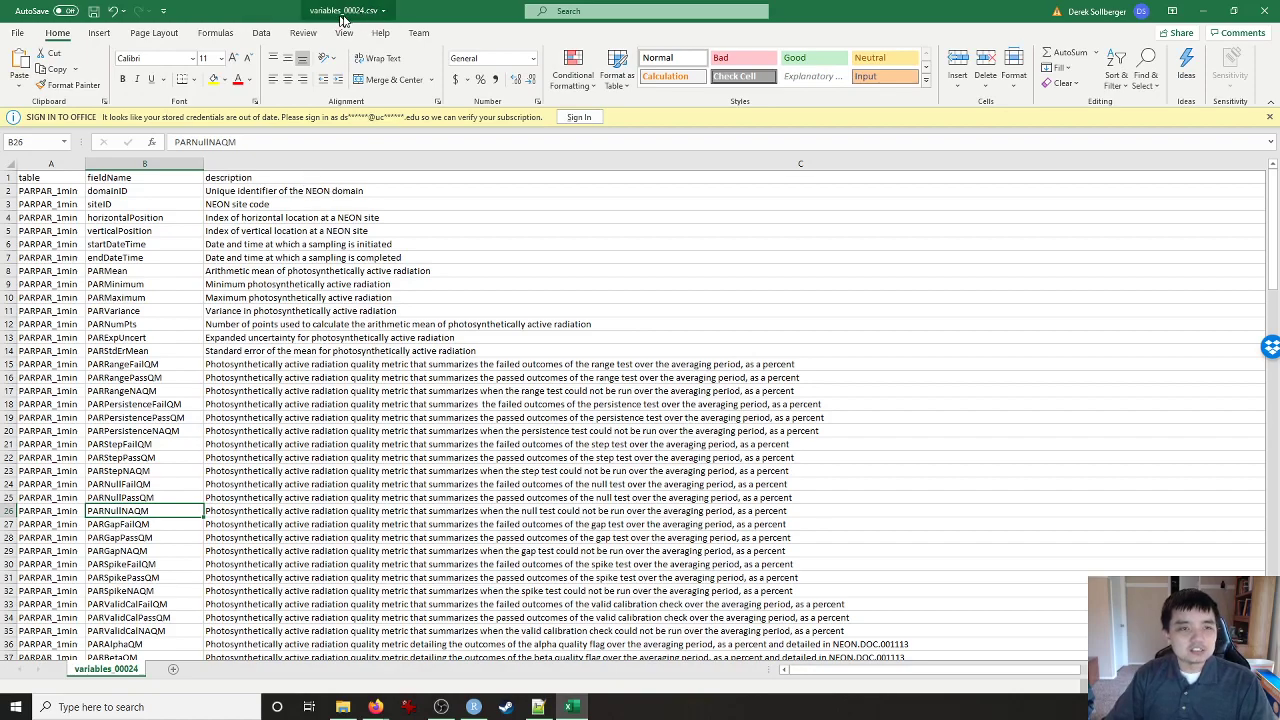
Step: Examine the variable explanations in the description column
{"action": "left_click_drag", "start_coordinate": [307, 186], "coordinate": [350, 518]}
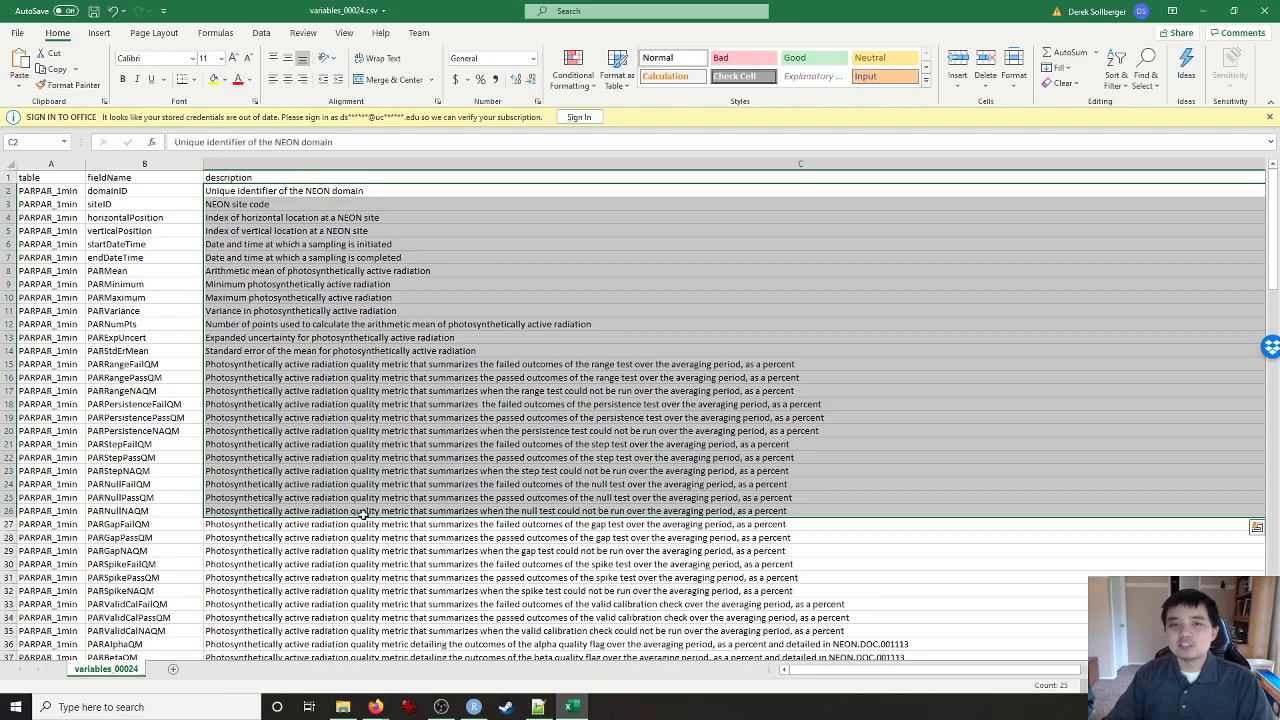
{"action": "left_click", "coordinate": [368, 524]}
{"action": "scroll", "coordinate": [355, 505], "scroll_direction": "down", "scroll_amount": 2}
{"action": "scroll", "coordinate": [345, 490], "scroll_direction": "up", "scroll_amount": 2}
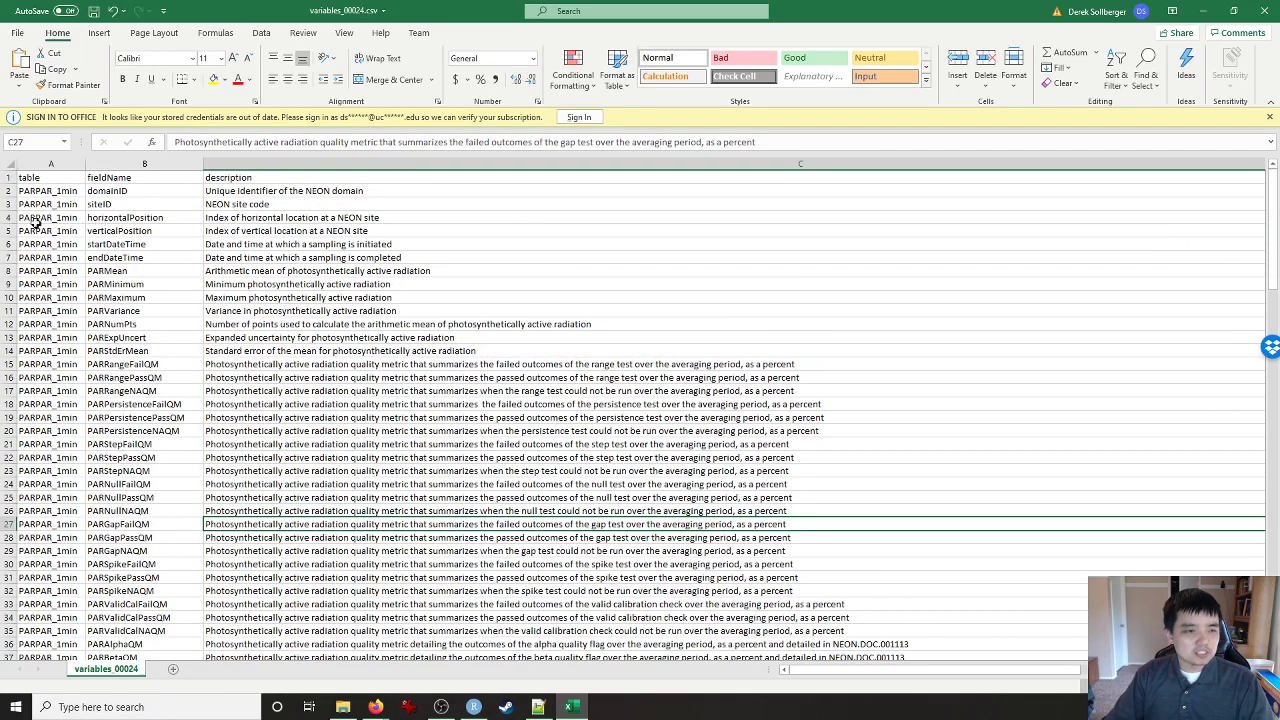
Step: Read the PARPAR_1min descriptions for horizontal and vertical position, start and end times, and PAR mean, minimum, maximum and variance
{"action": "left_click_drag", "start_coordinate": [35, 220], "coordinate": [50, 326]}
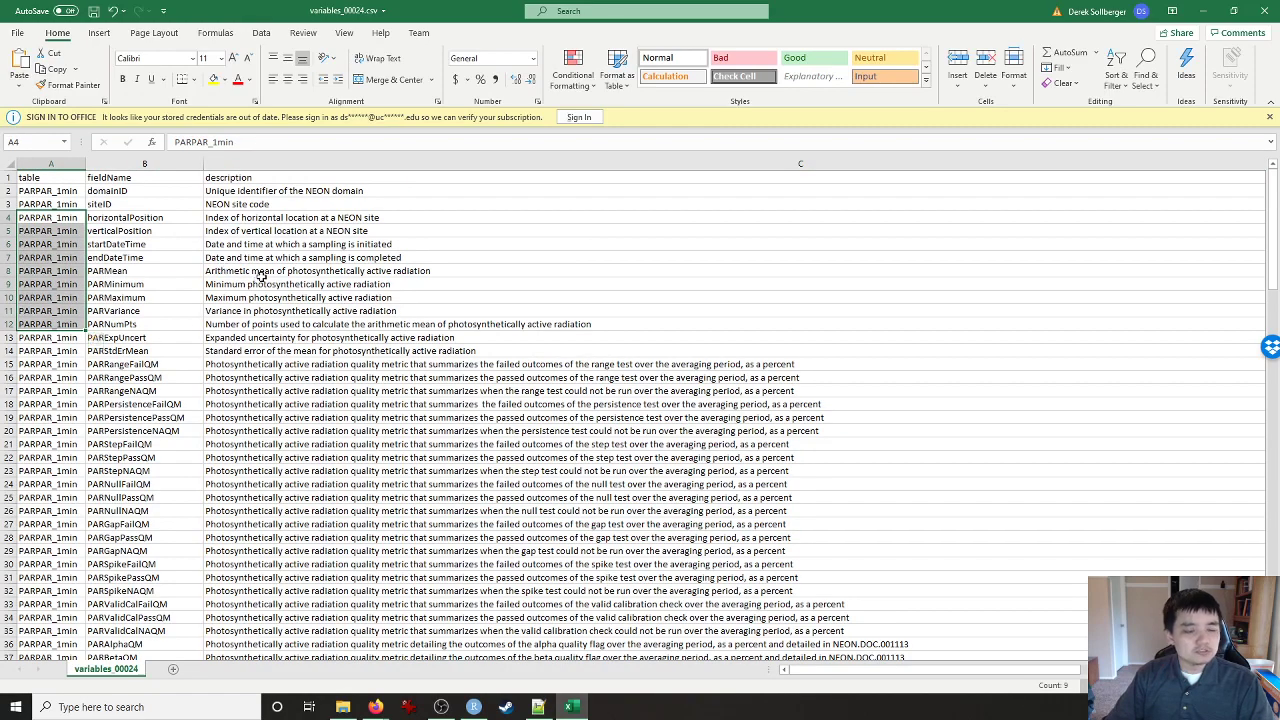
{"action": "left_click", "coordinate": [288, 218]}
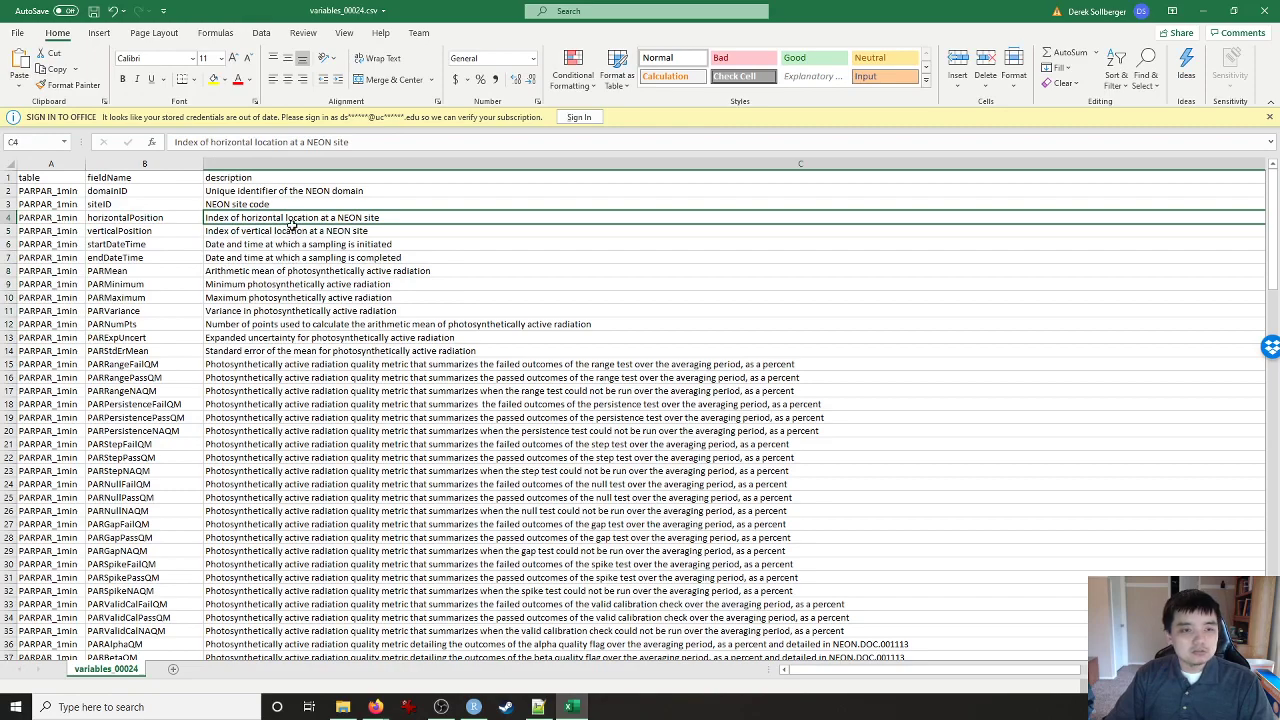
{"action": "left_click", "coordinate": [285, 231]}
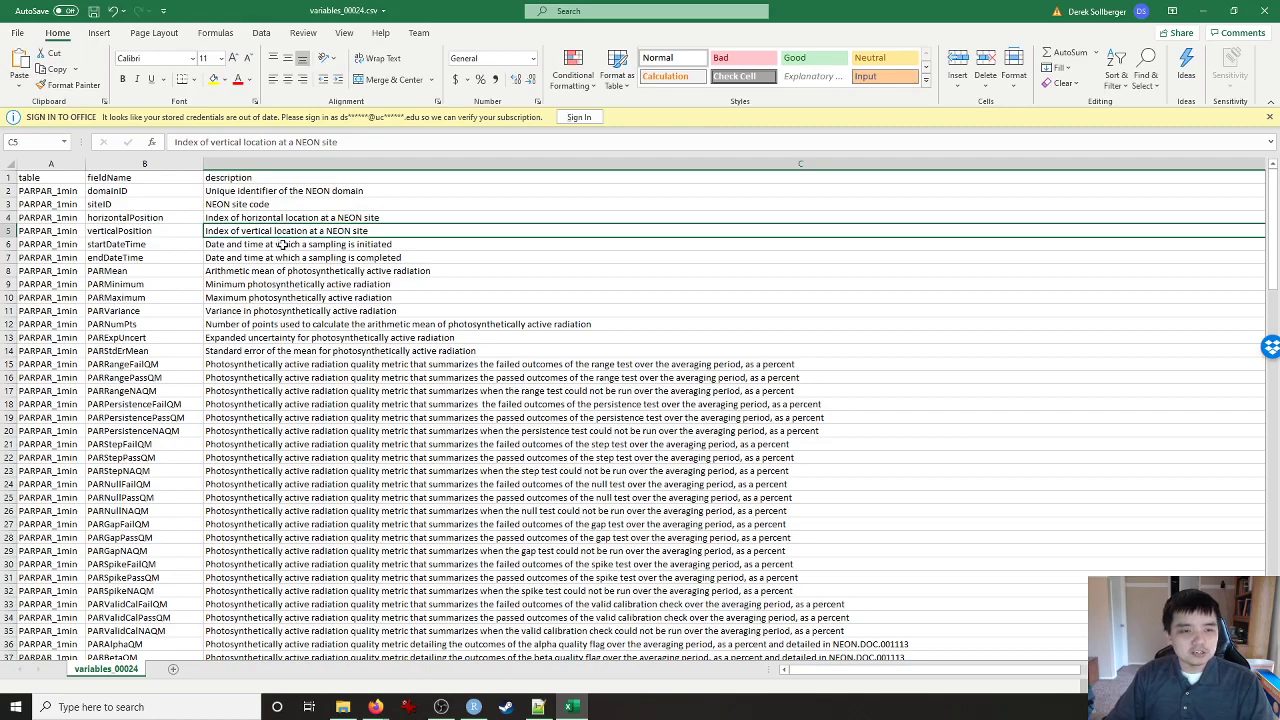
{"action": "left_click_drag", "start_coordinate": [283, 244], "coordinate": [280, 258]}
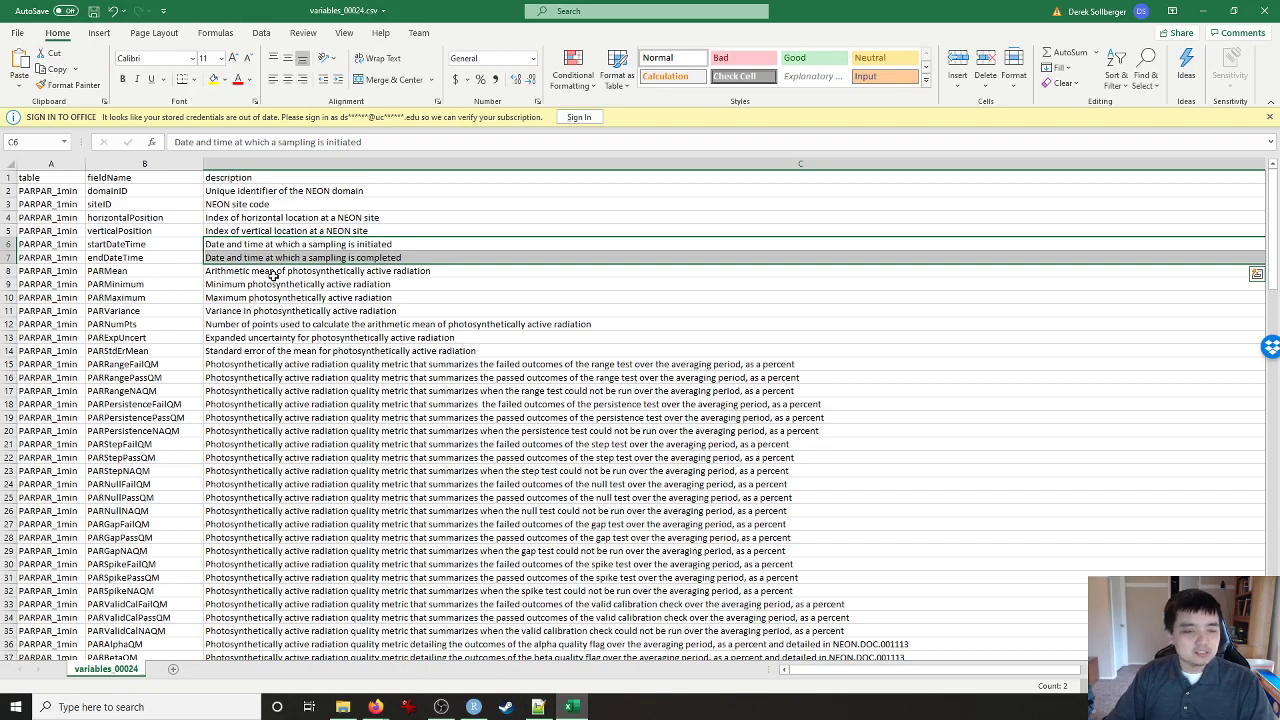
{"action": "left_click_drag", "start_coordinate": [280, 271], "coordinate": [268, 311]}
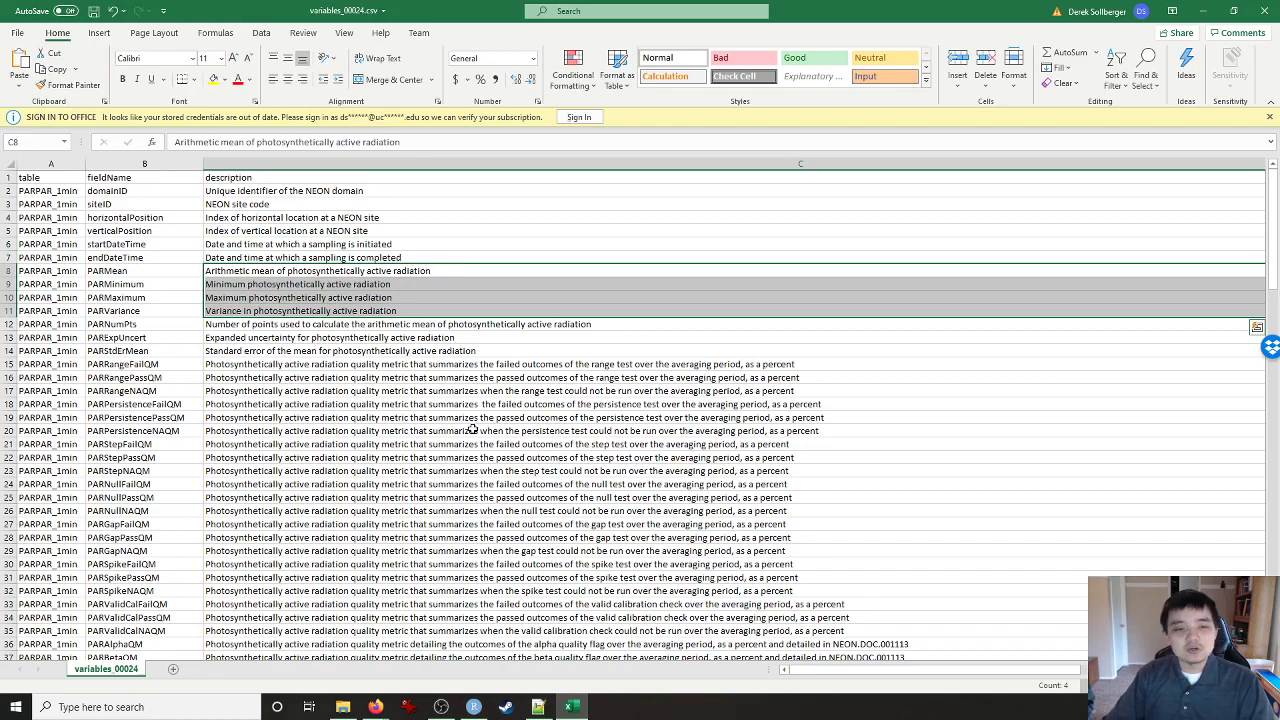
{"action": "left_click", "coordinate": [305, 276]}
{"action": "left_click", "coordinate": [296, 288]}
{"action": "left_click", "coordinate": [292, 297]}
{"action": "left_click", "coordinate": [284, 311]}
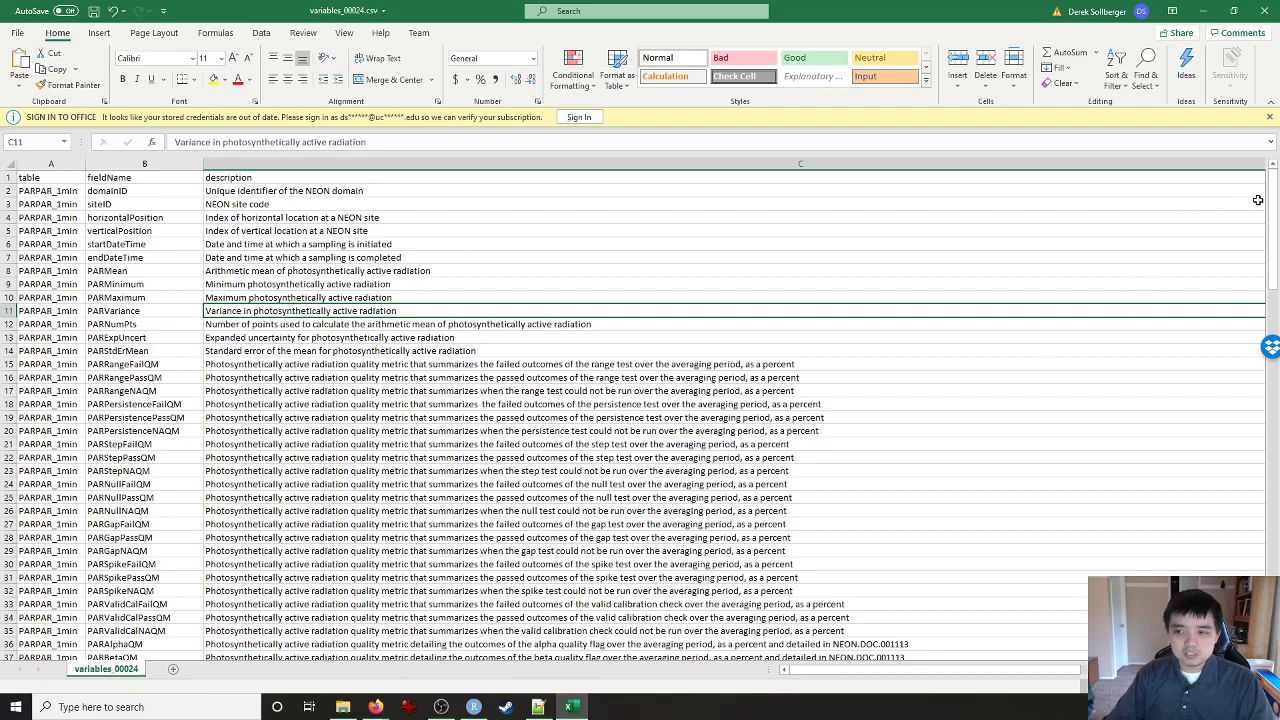
Step: Review the remaining PARPAR_1min variables and the PARPAR_30min variables through the end of the sheet
{"action": "left_click_drag", "start_coordinate": [1273, 201], "coordinate": [1267, 370]}
{"action": "left_click", "coordinate": [80, 320]}
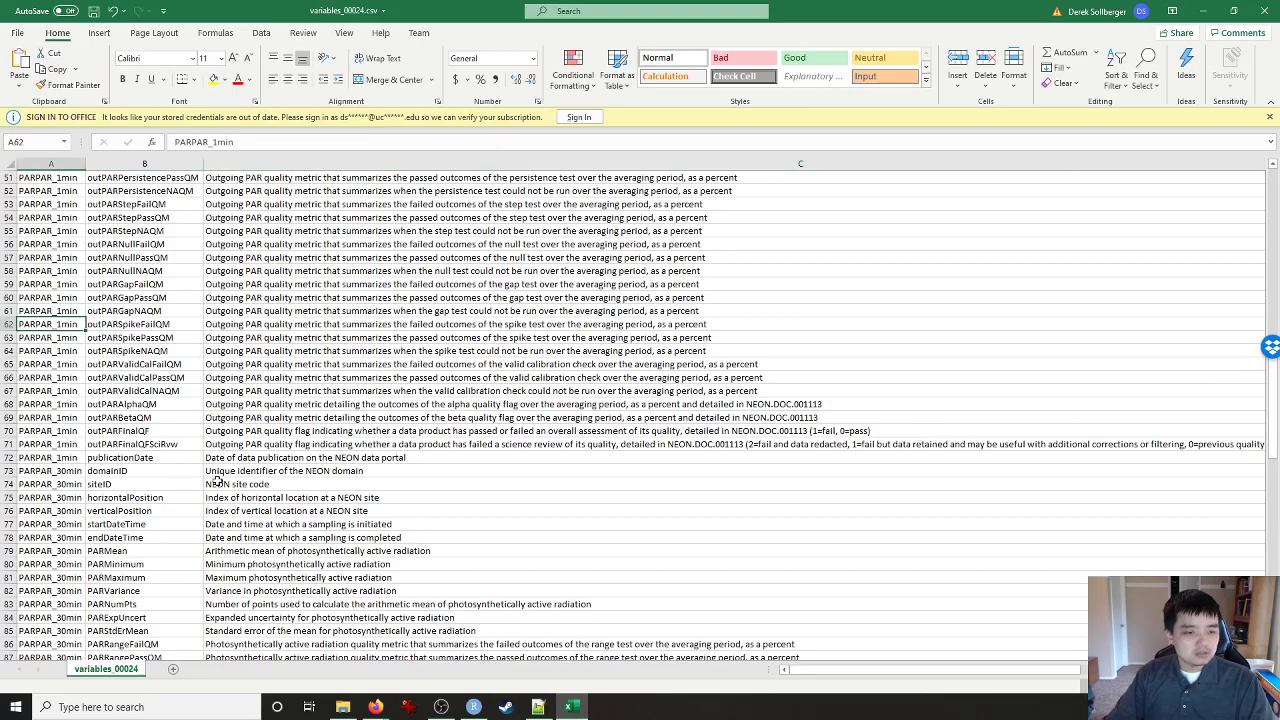
{"action": "scroll", "coordinate": [218, 482], "scroll_direction": "down", "scroll_amount": 9}
{"action": "left_click", "coordinate": [38, 312]}
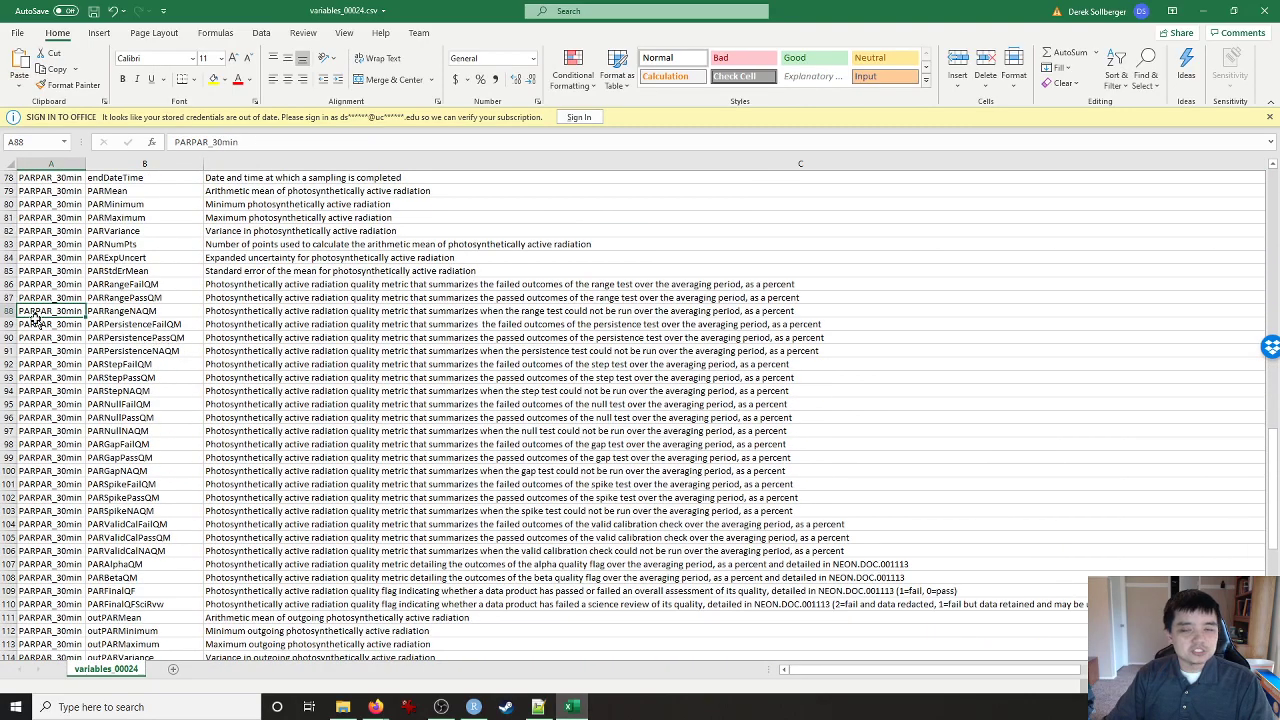
{"action": "scroll", "coordinate": [40, 340], "scroll_direction": "down", "scroll_amount": 6}
{"action": "scroll", "coordinate": [40, 340], "scroll_direction": "down", "scroll_amount": 6}
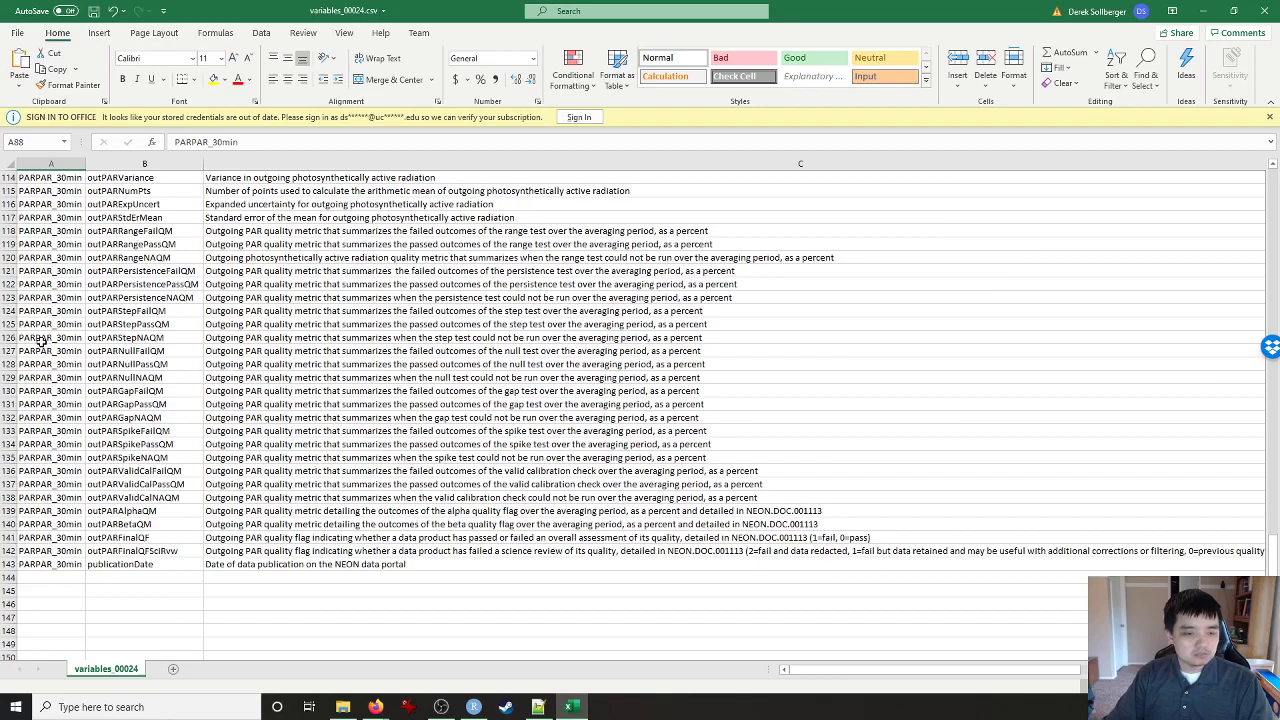
{"action": "scroll", "coordinate": [413, 422], "scroll_direction": "up", "scroll_amount": 1}
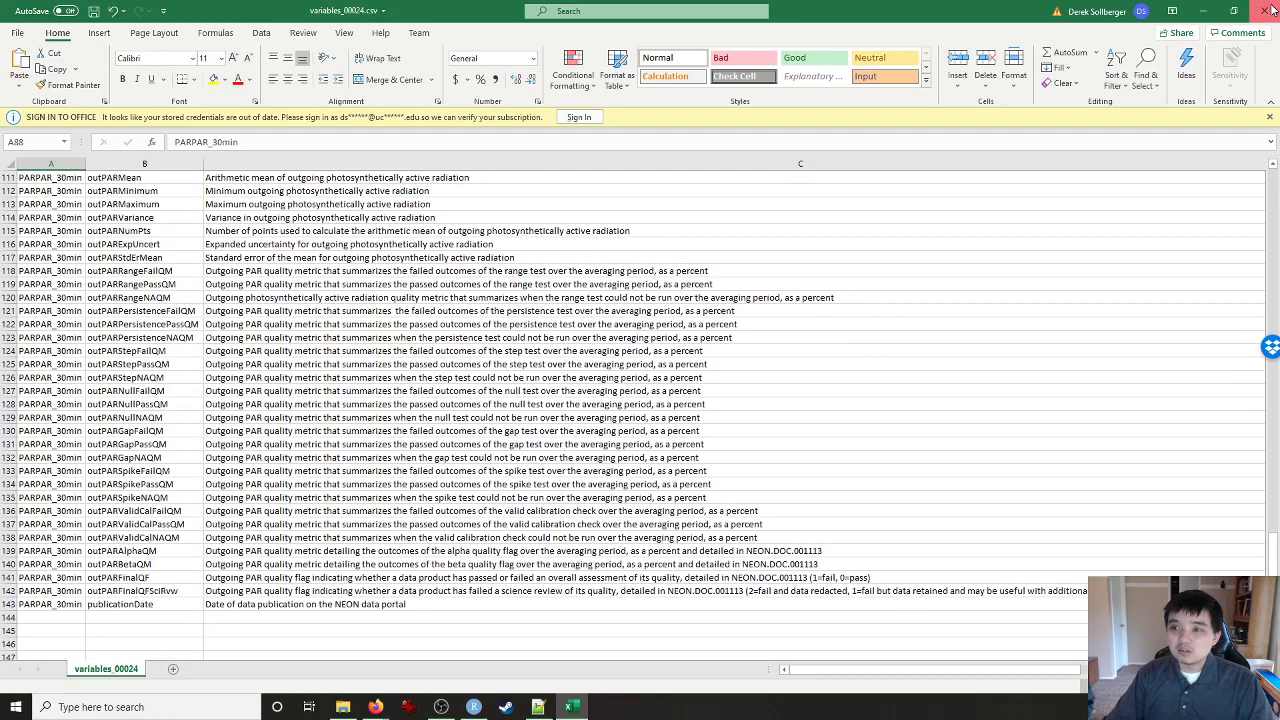
Step: Close variables_00024.csv and open PARPAR_30min.csv from the stackedFiles folder
{"action": "left_click", "coordinate": [1259, 11]}
{"action": "left_click", "coordinate": [636, 369]}
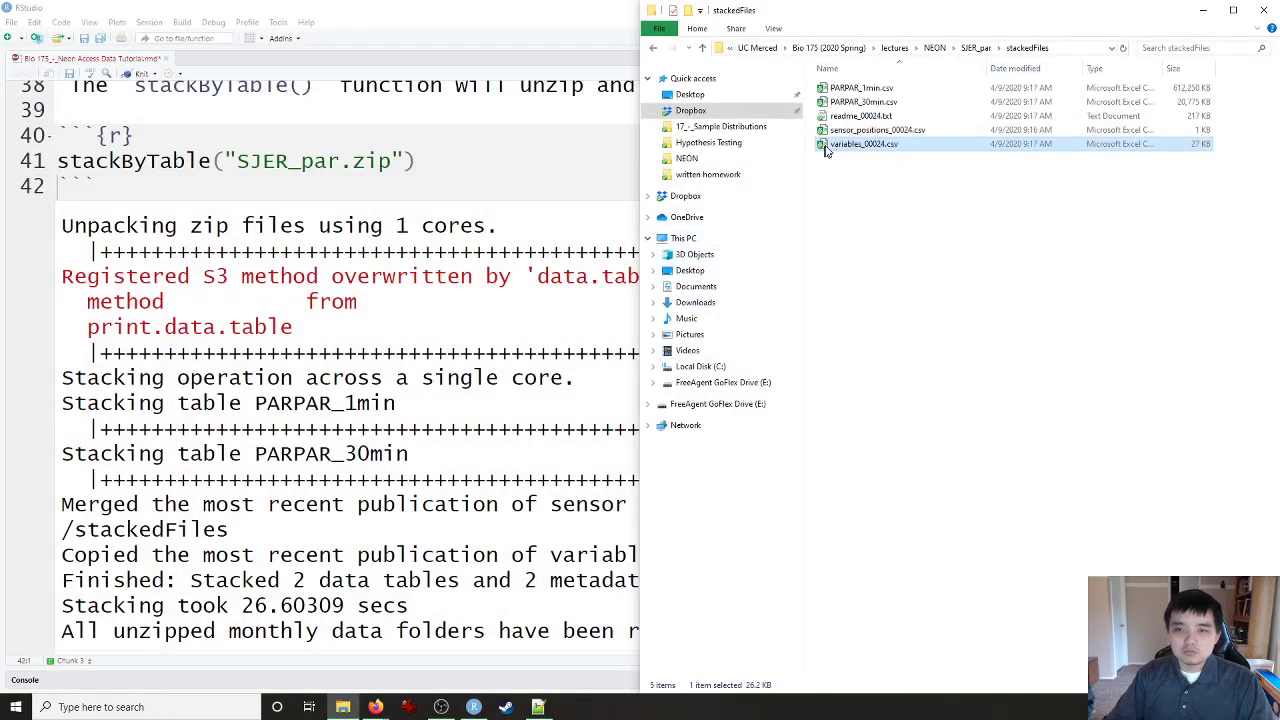
{"action": "double_click", "coordinate": [862, 102]}
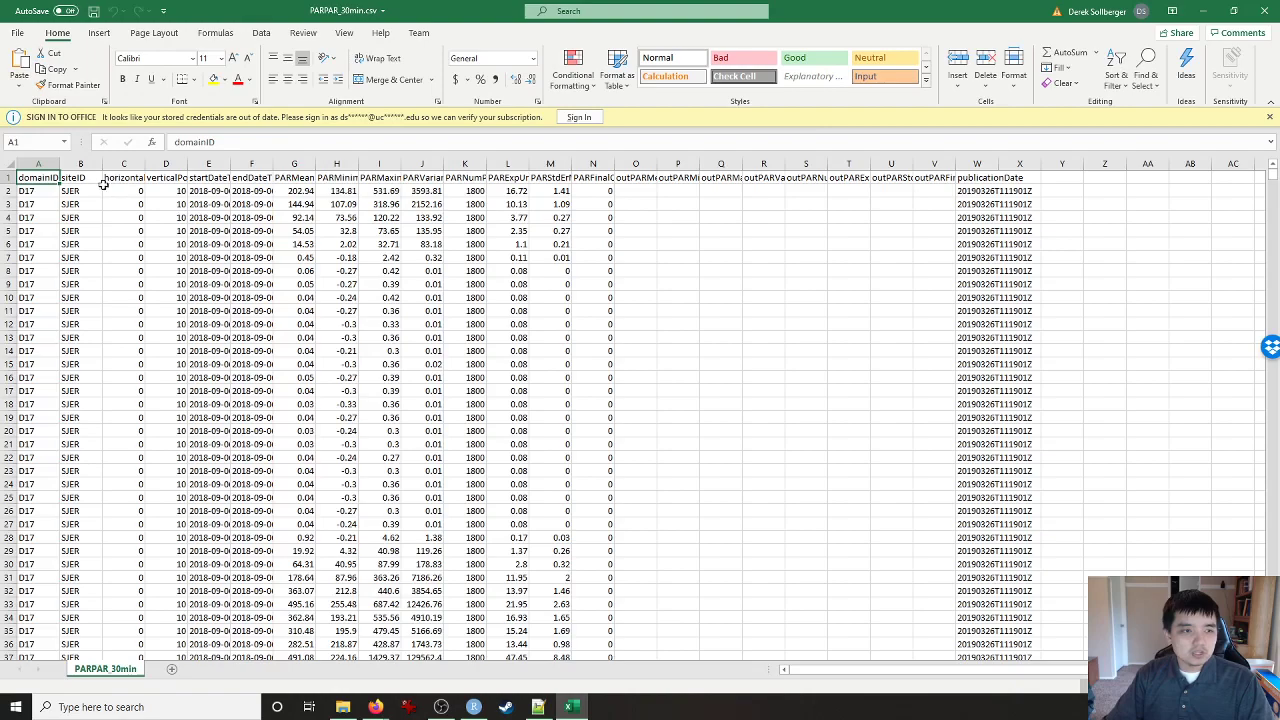
Step: Examine the variable names in the header row and the outgoing PAR columns O to V
{"action": "left_click_drag", "start_coordinate": [43, 178], "coordinate": [788, 181]}
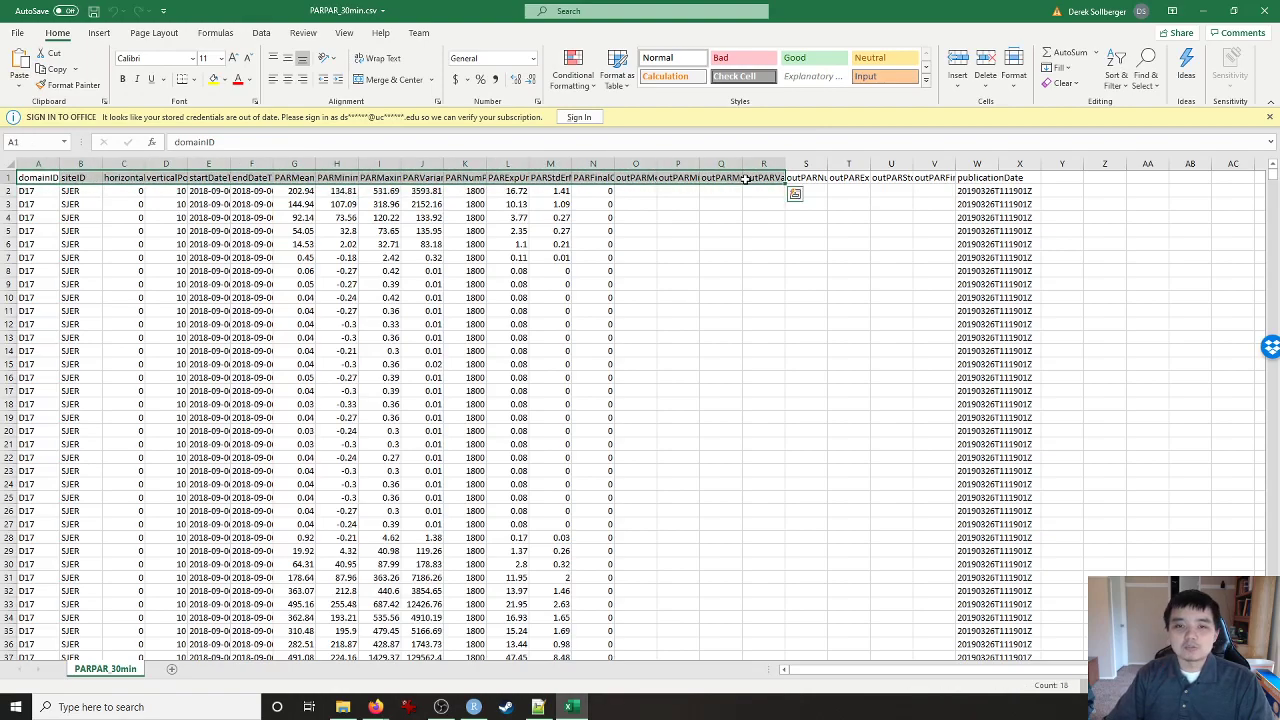
{"action": "left_click", "coordinate": [581, 283]}
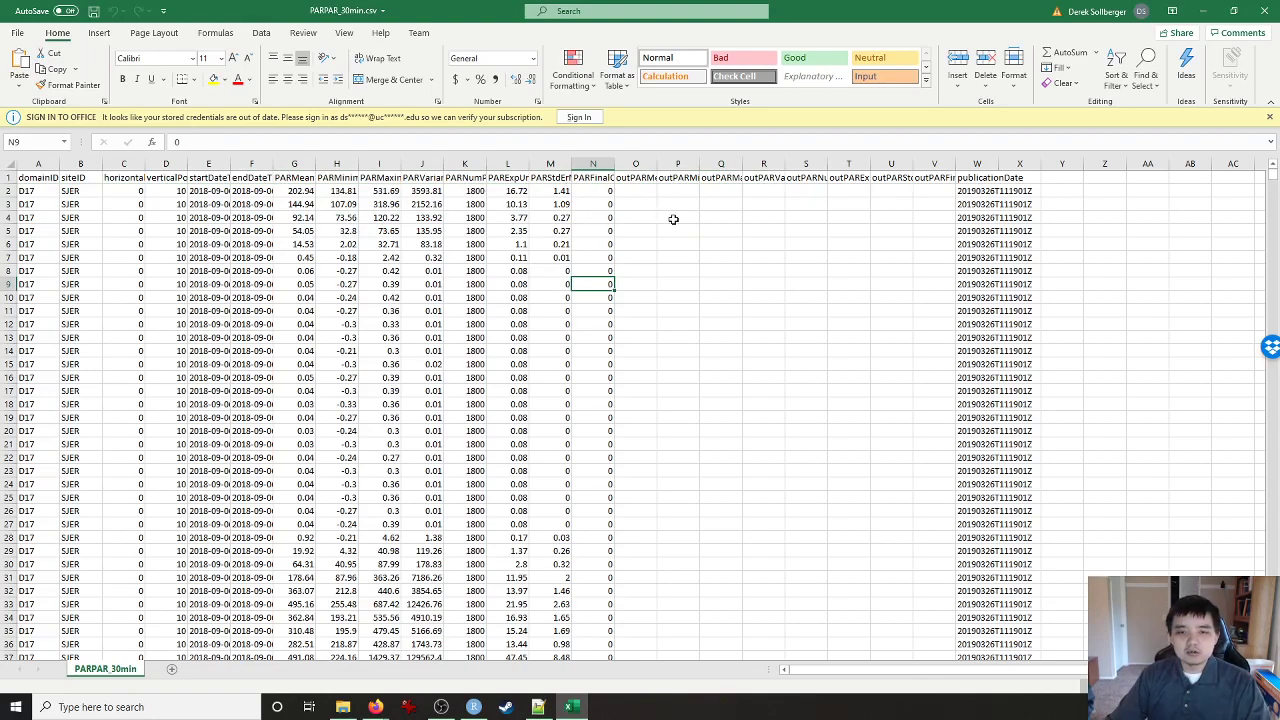
{"action": "left_click_drag", "start_coordinate": [636, 163], "coordinate": [928, 153]}
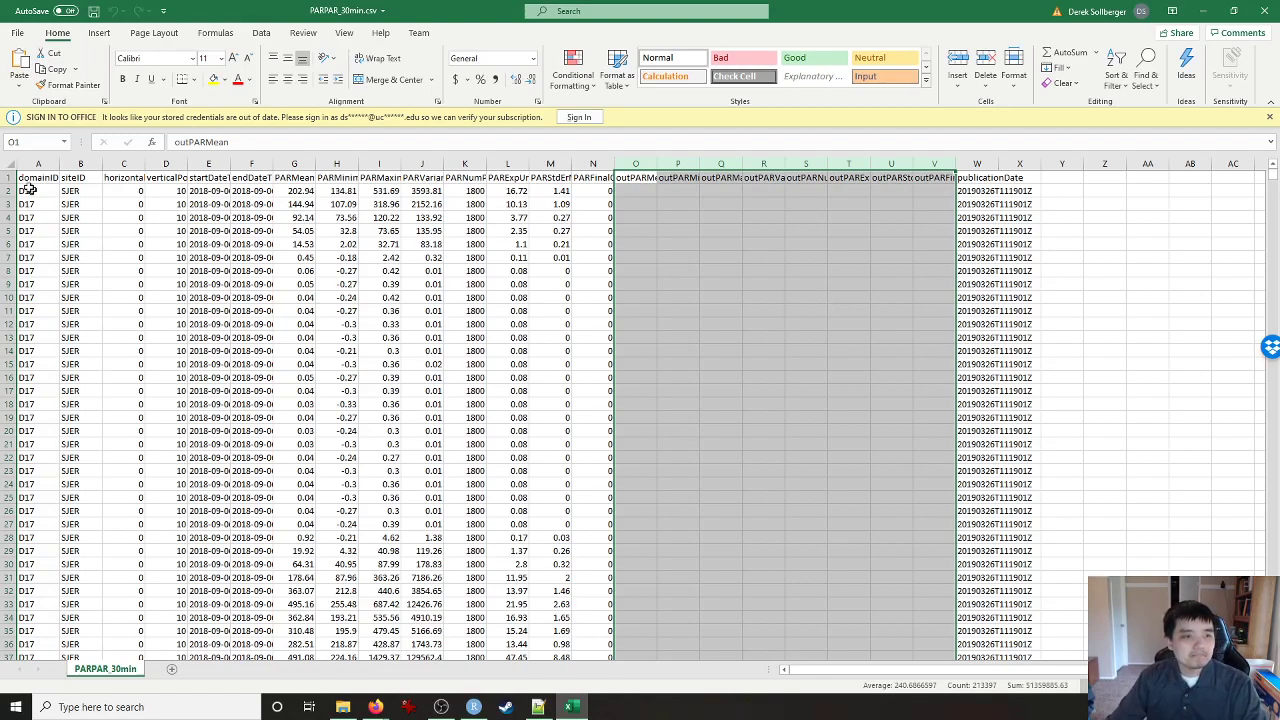
Step: AutoFit the width of every column in the PARPAR_30min sheet
{"action": "left_click", "coordinate": [8, 164]}
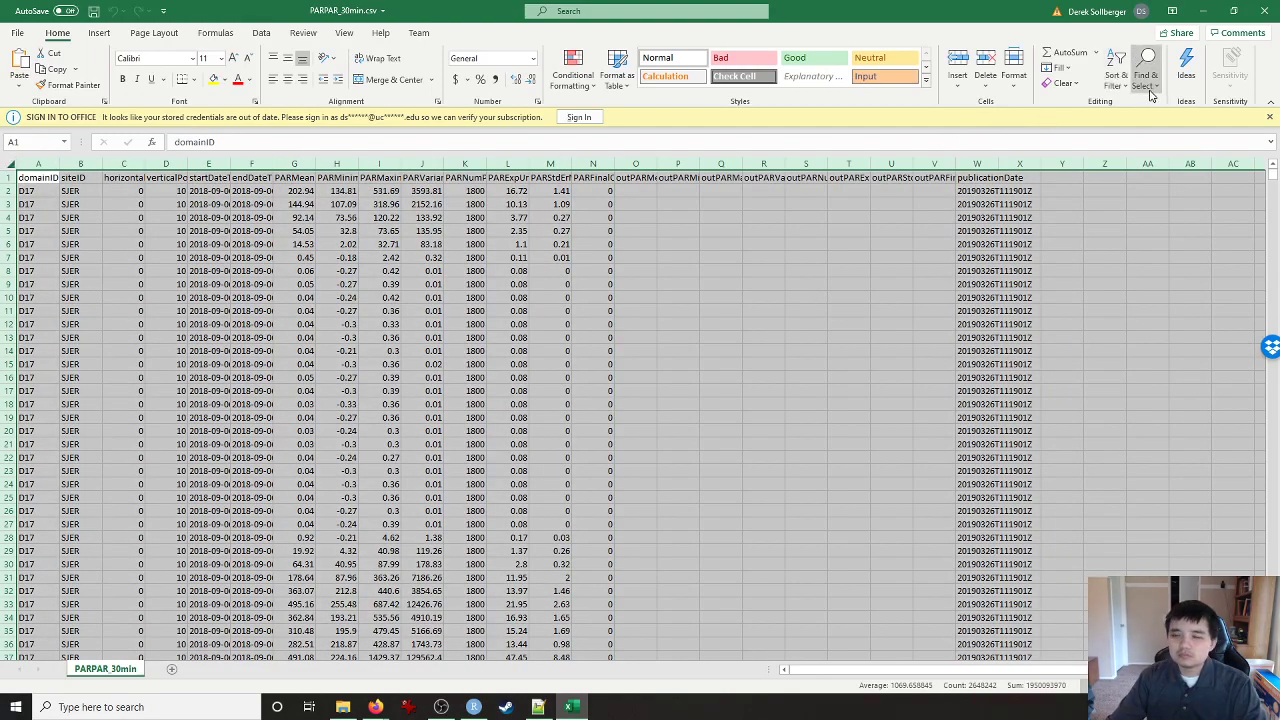
{"action": "left_click", "coordinate": [1150, 94]}
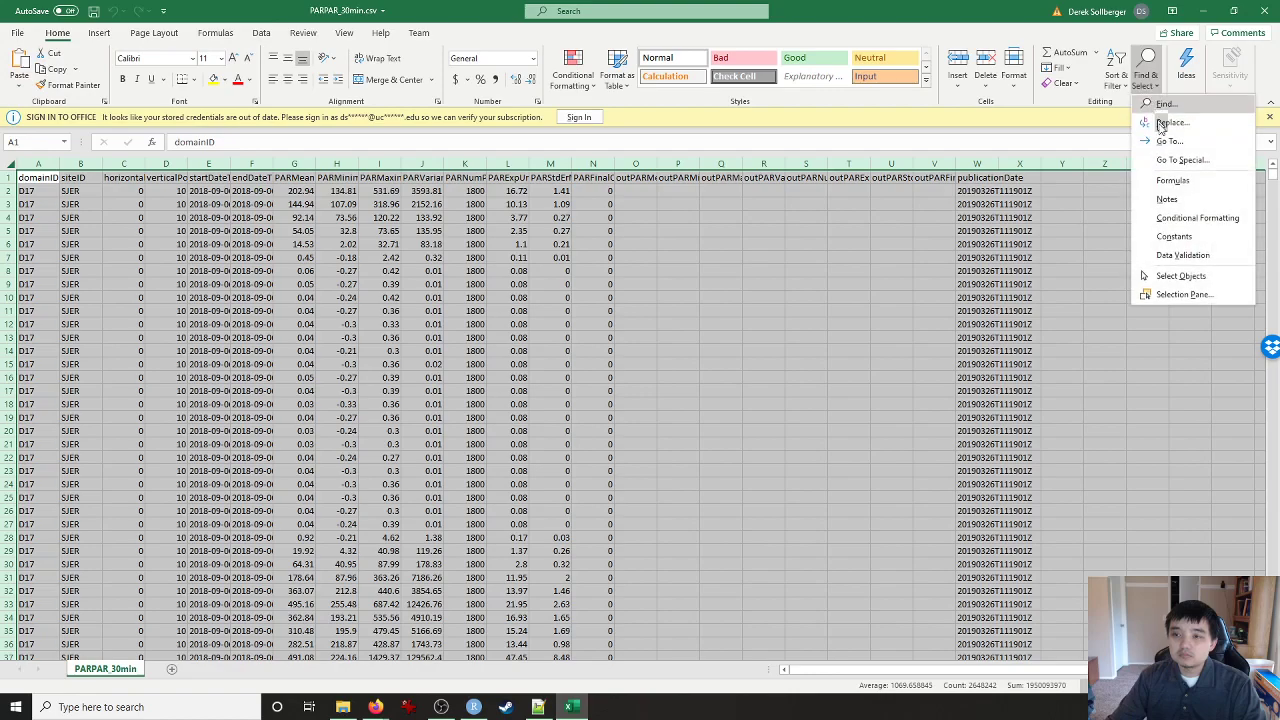
{"action": "left_click", "coordinate": [1015, 85]}
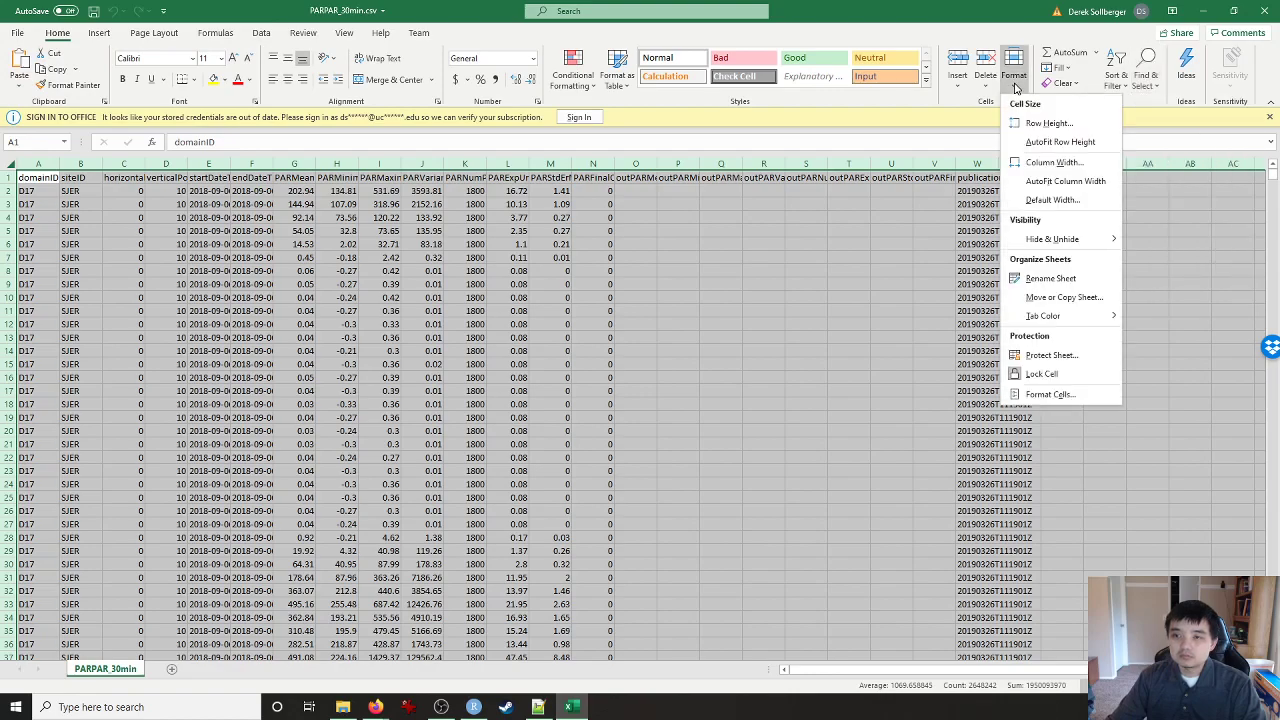
{"action": "left_click", "coordinate": [1062, 181]}
{"action": "left_click", "coordinate": [468, 284]}
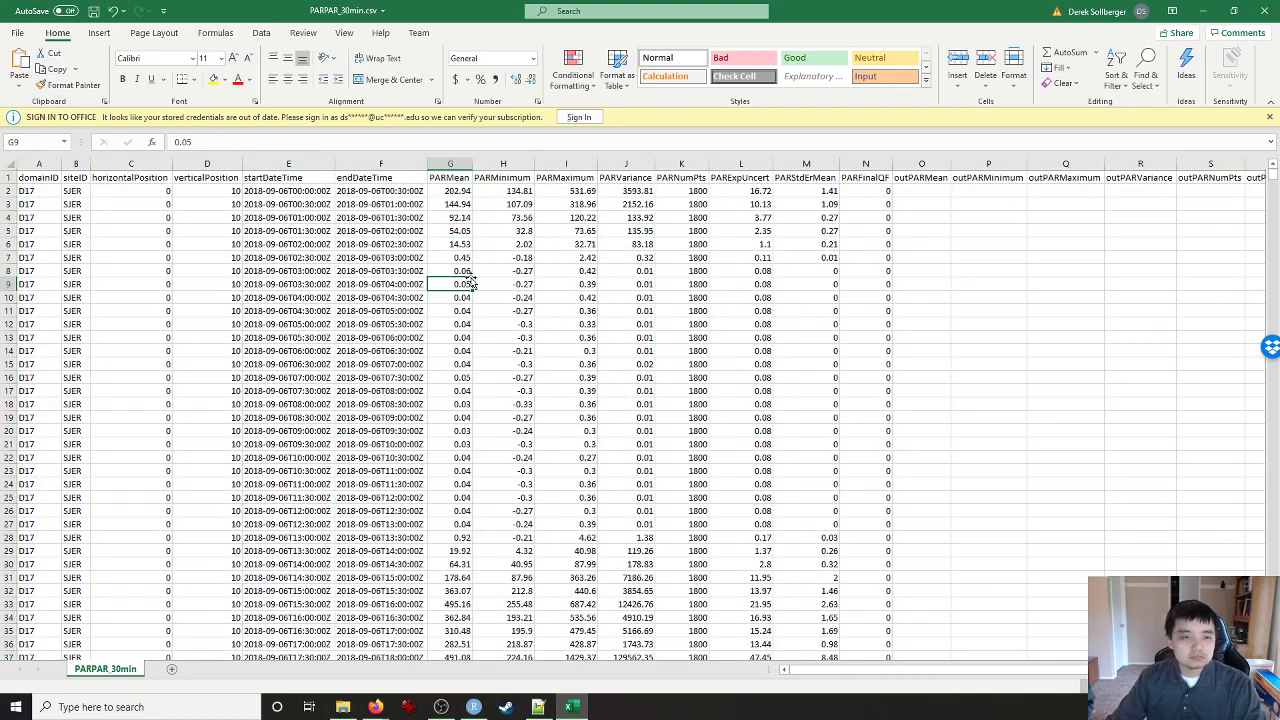
Step: Check the first and last startDateTime entries, returning to the first record
{"action": "left_click", "coordinate": [285, 191]}
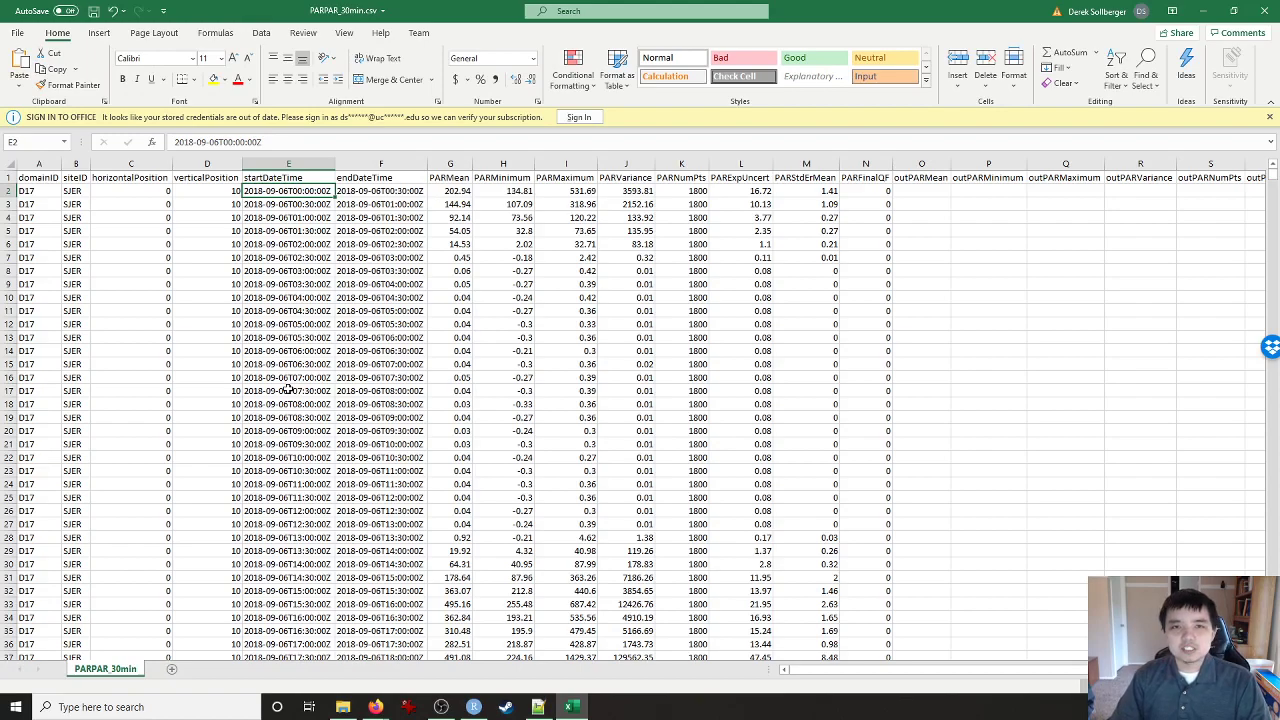
{"action": "key", "text": "ctrl+Down"}
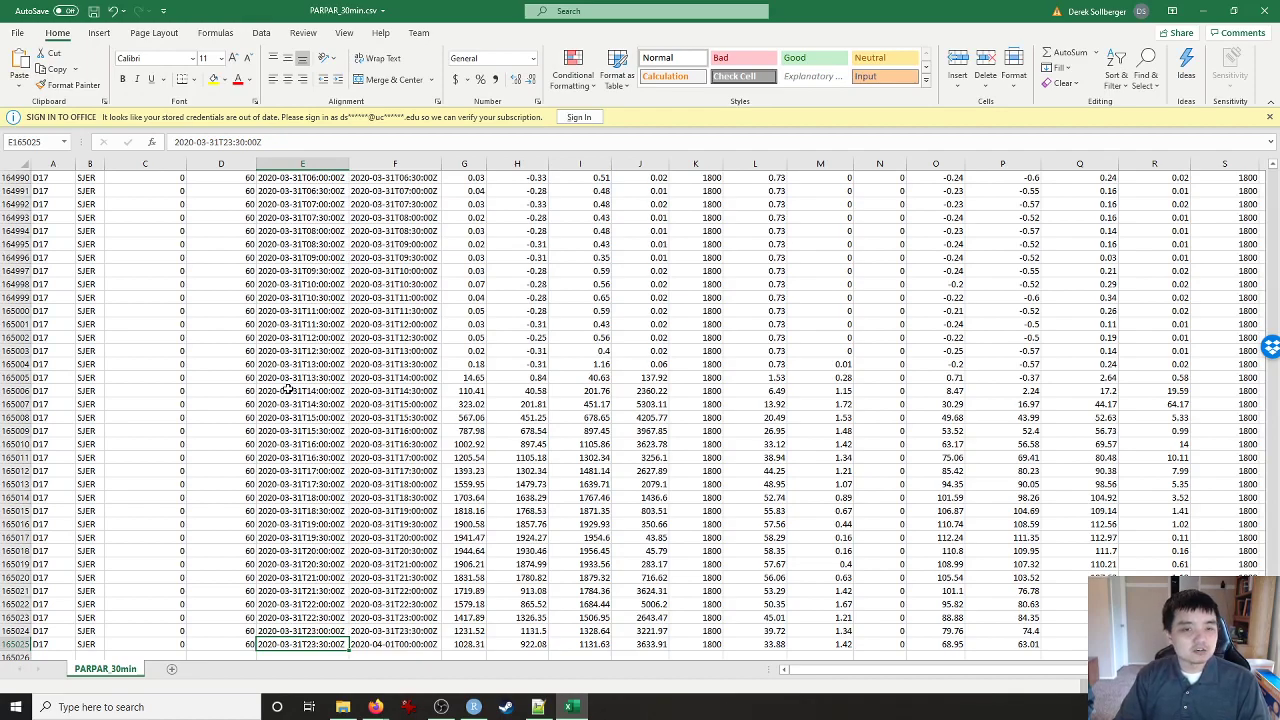
{"action": "key", "text": "ctrl+Up"}
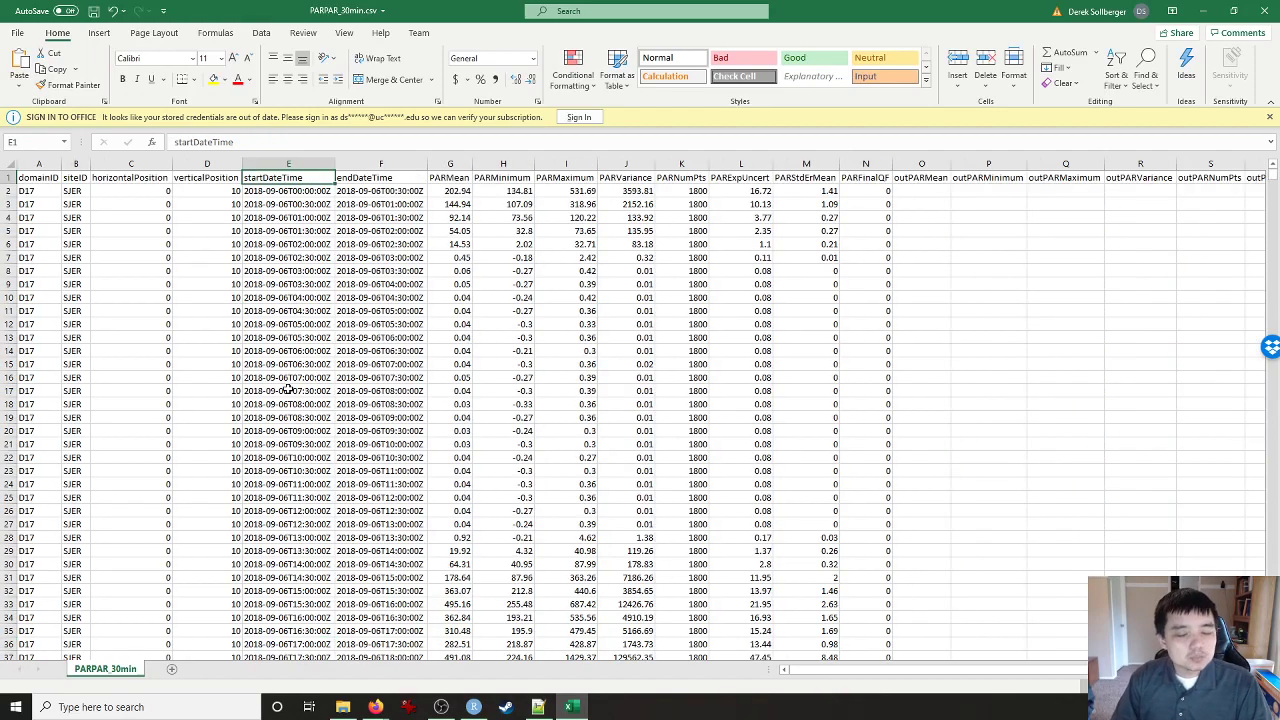
{"action": "key", "text": "Down"}
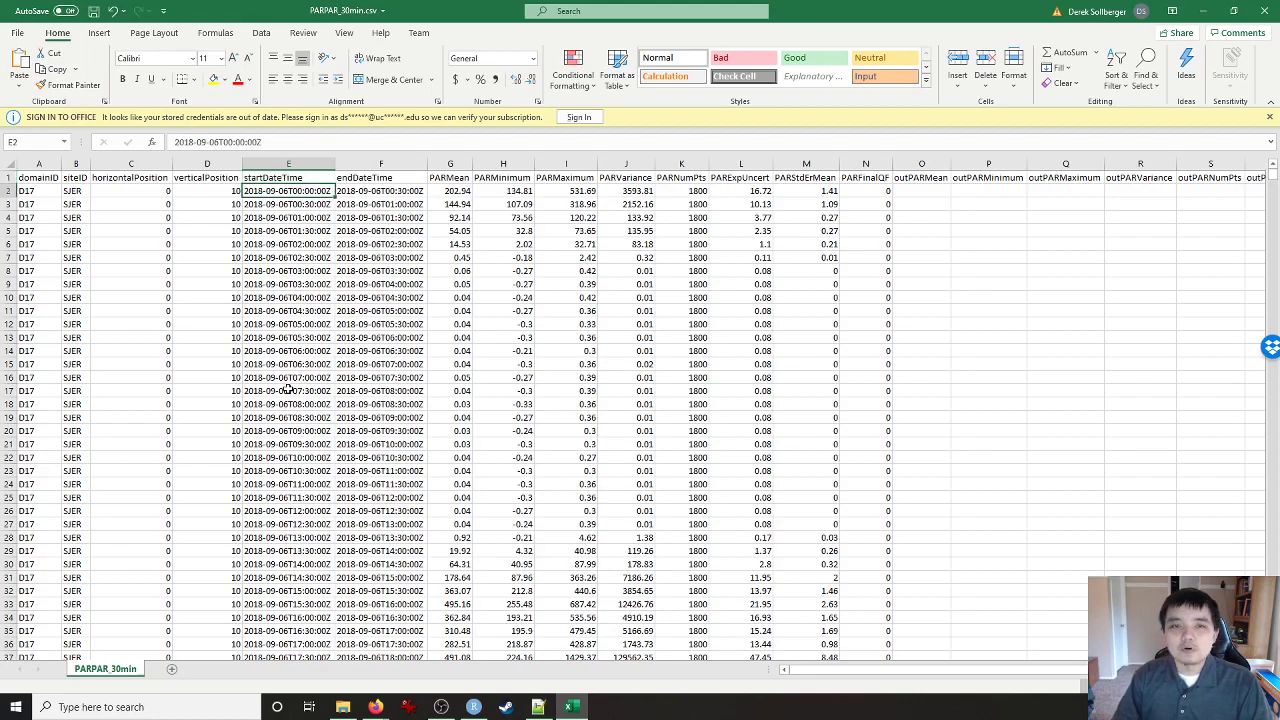
Step: Examine the PAR measurement columns of the first record and select the PARMean column's data down from its header
{"action": "key", "text": "Right"}
{"action": "key", "text": "Right"}
{"action": "key", "text": "Right"}
{"action": "key", "text": "Right"}
{"action": "key", "text": "Left"}
{"action": "key", "text": "Left"}
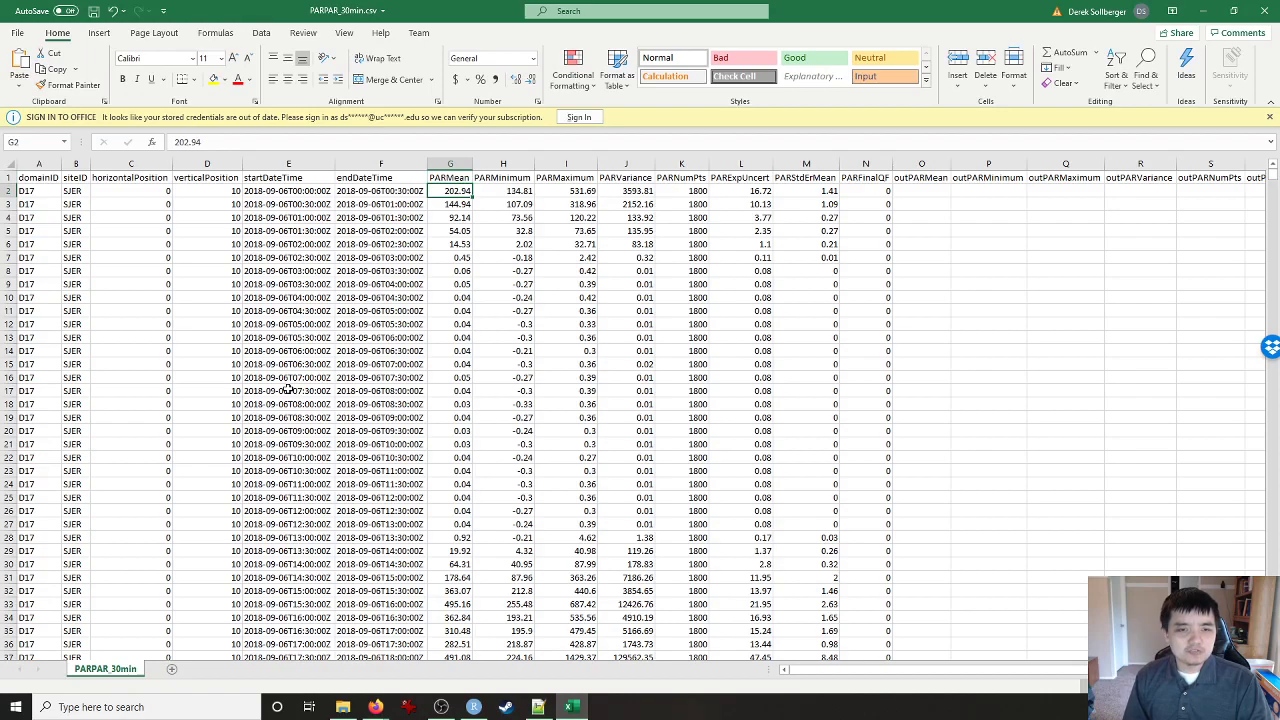
{"action": "left_click", "coordinate": [449, 178]}
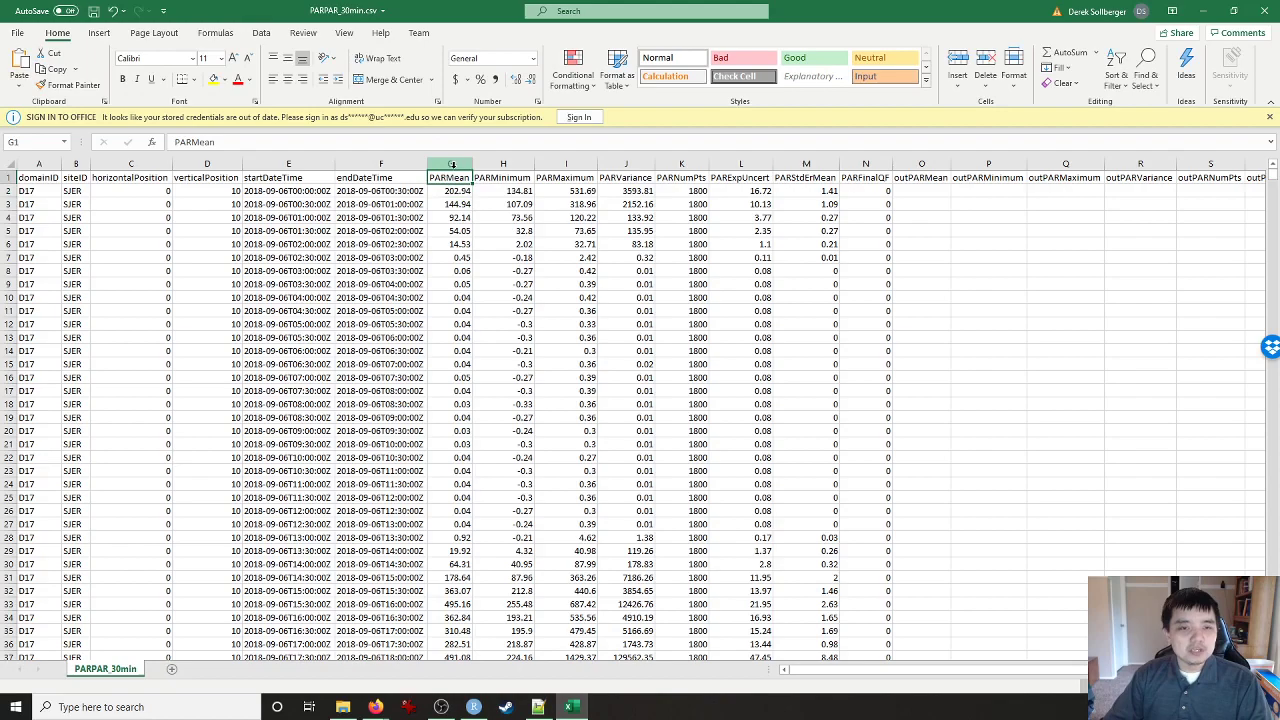
{"action": "key", "text": "ctrl+shift+Down"}
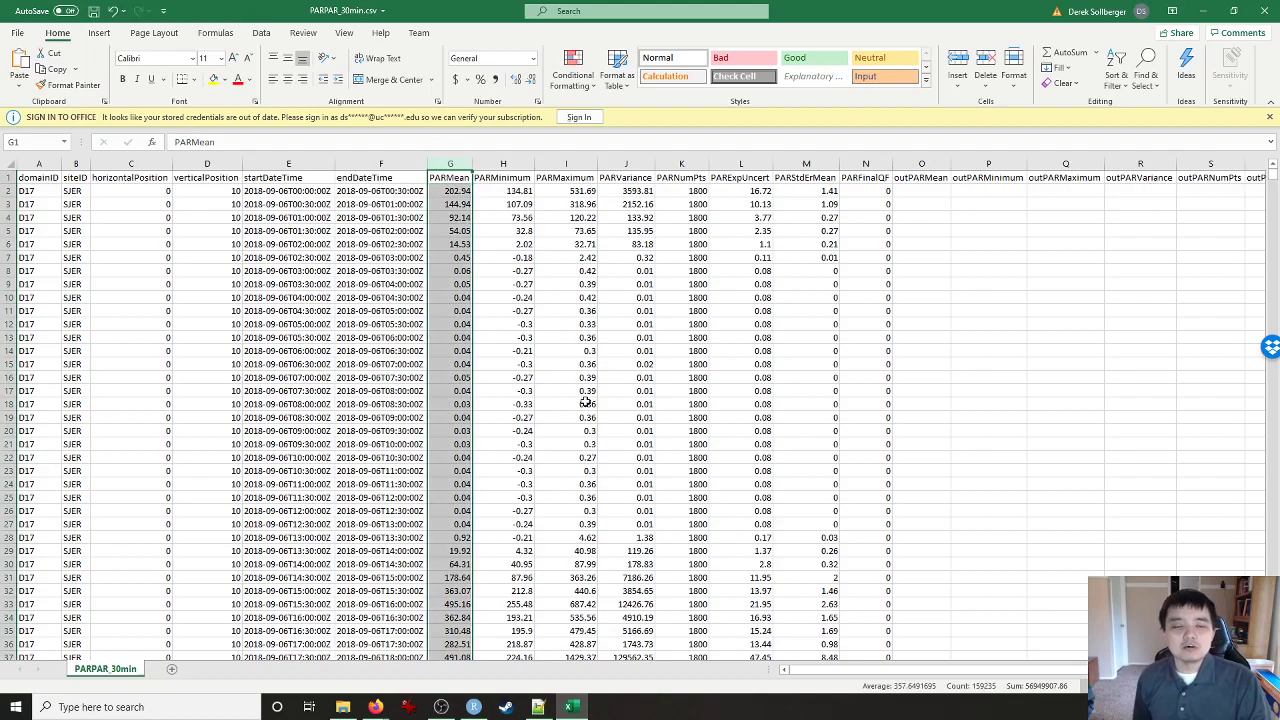
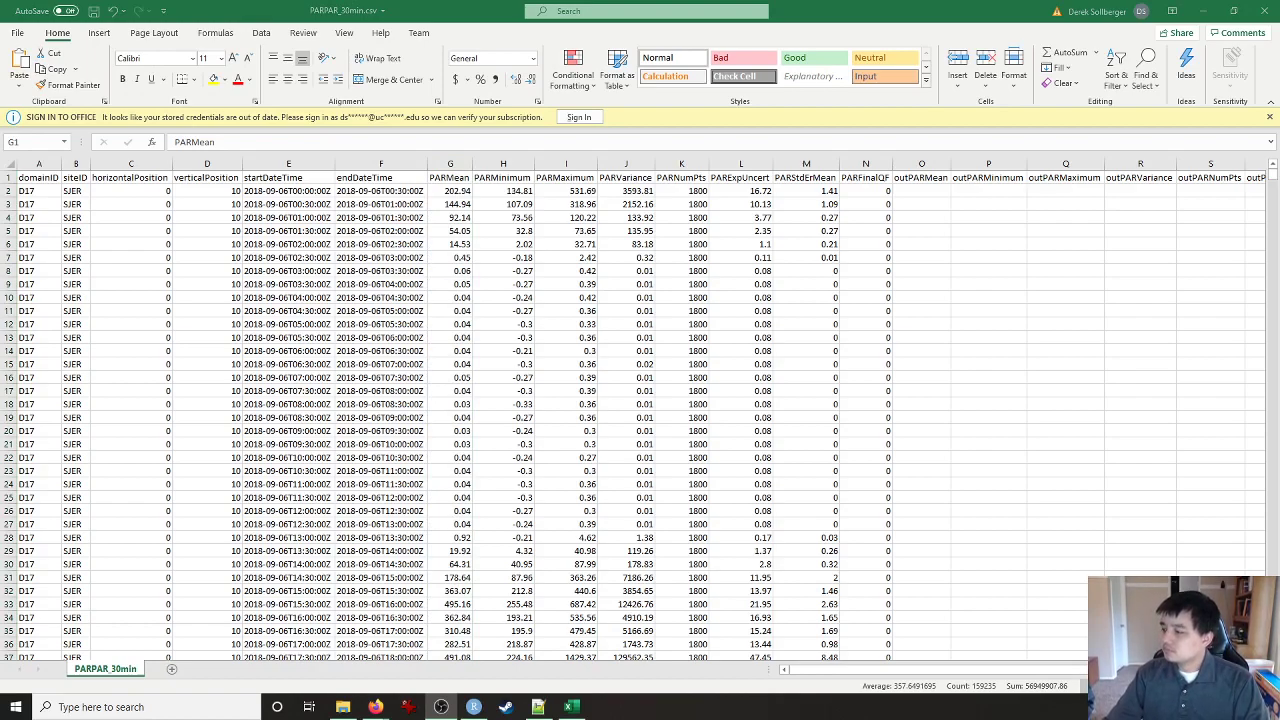
Step: Close PARPAR_30min.csv, return to the R Markdown document in RStudio and clear the stackByTable chunk's output
{"action": "left_click", "coordinate": [746, 355]}
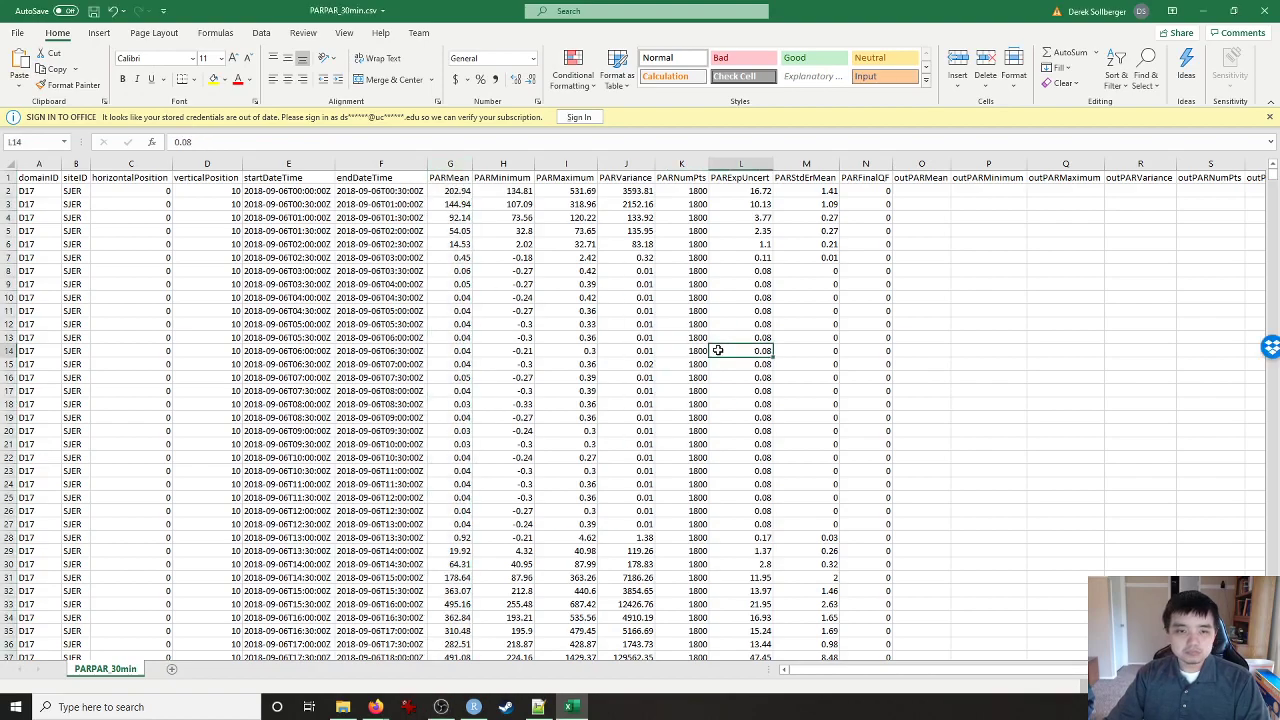
{"action": "left_click", "coordinate": [1266, 15]}
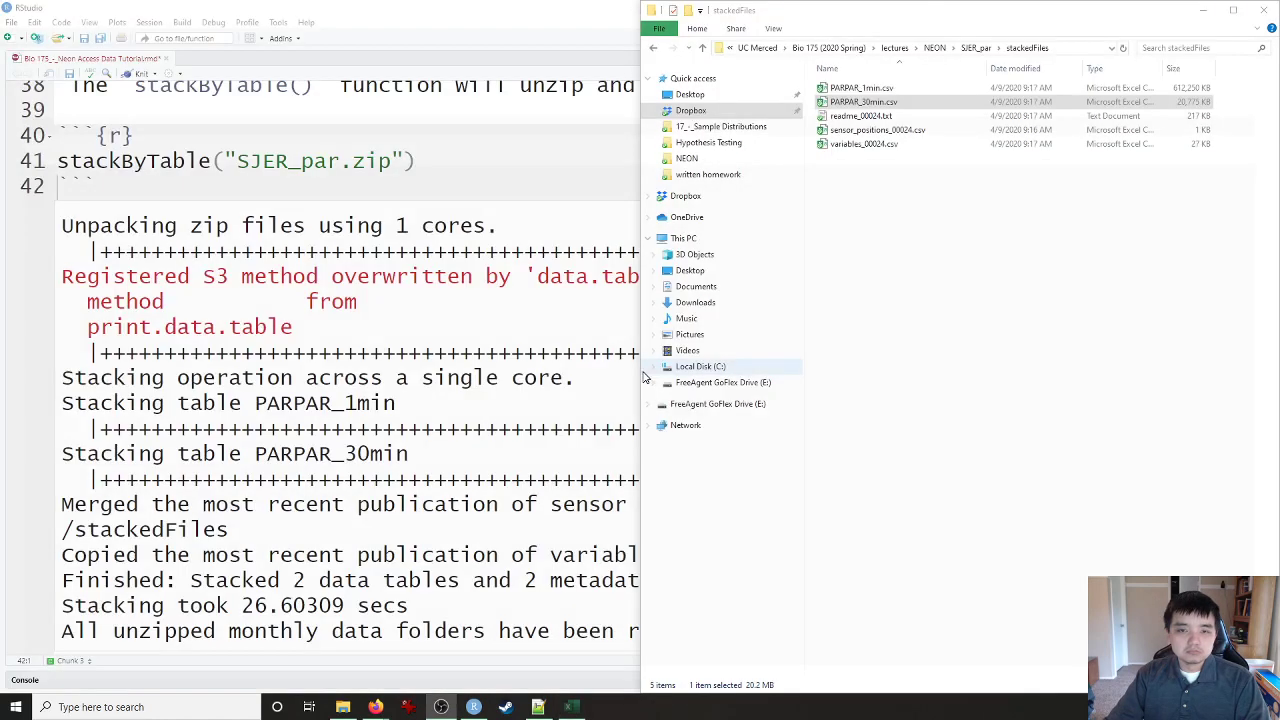
{"action": "left_click", "coordinate": [640, 368]}
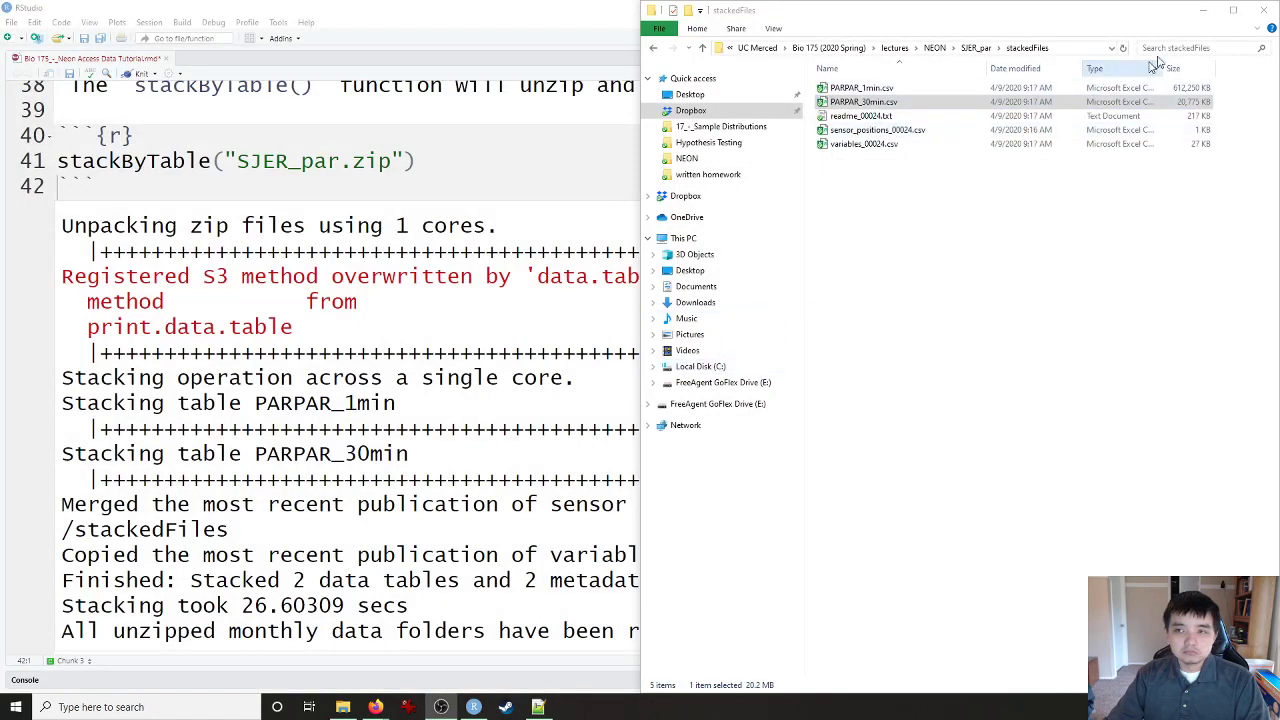
{"action": "left_click", "coordinate": [1203, 10]}
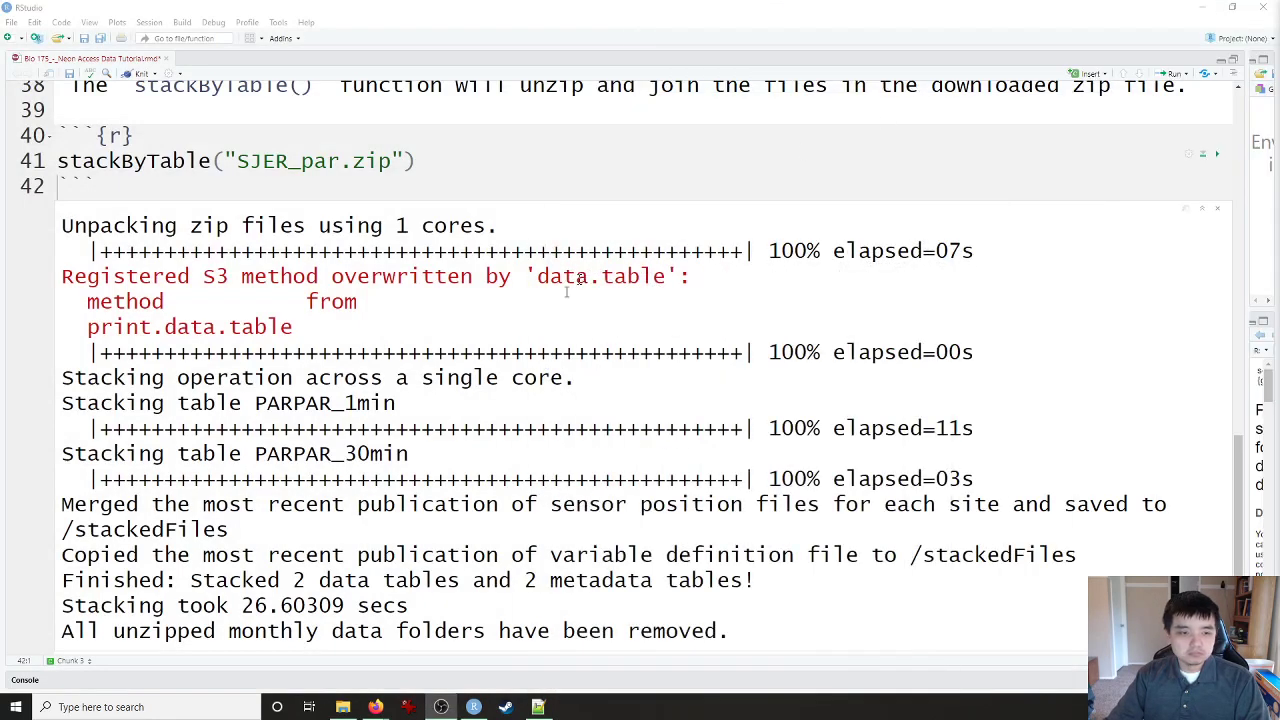
{"action": "left_click", "coordinate": [1217, 215]}
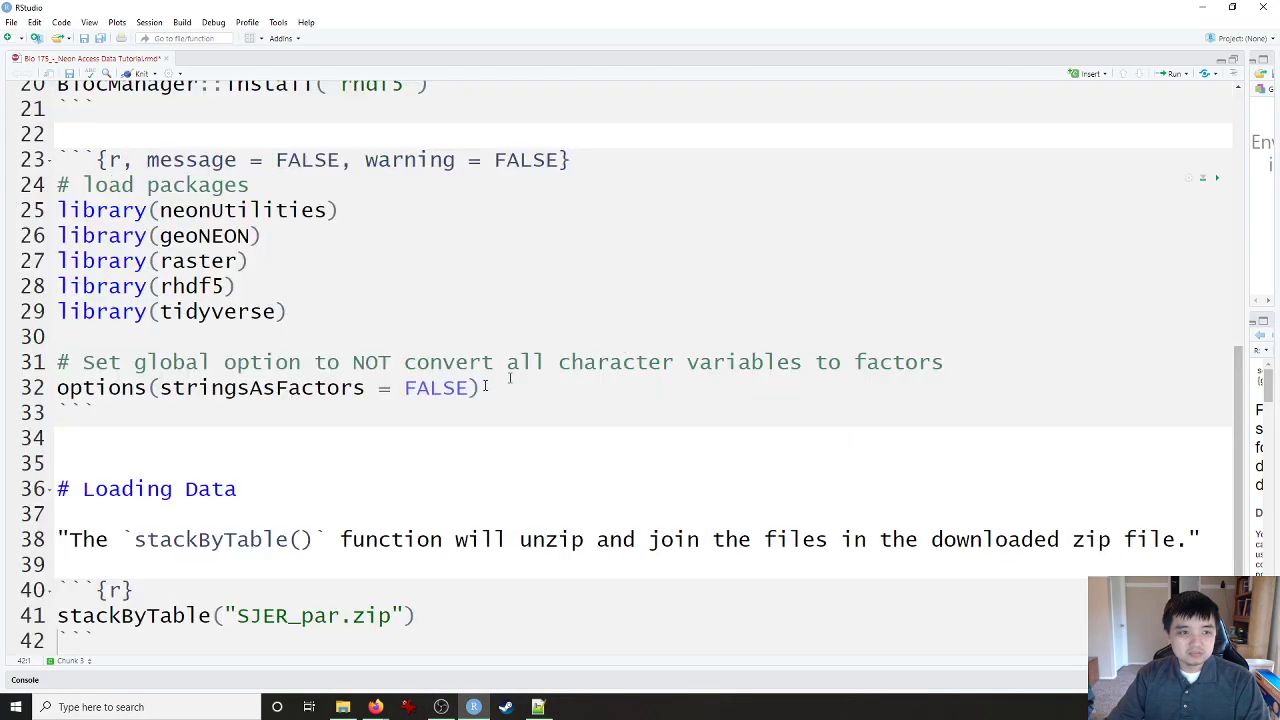
Step: Add a commented R chunk below stackByTable assigning par30 with readTableNEON, using NEON_SJER/stackedFiles/PARPAR_30min.csv as dataFile and NEON_SJER/stackedFiles/variables_00024.csv as varFile
{"action": "left_click", "coordinate": [538, 707]}
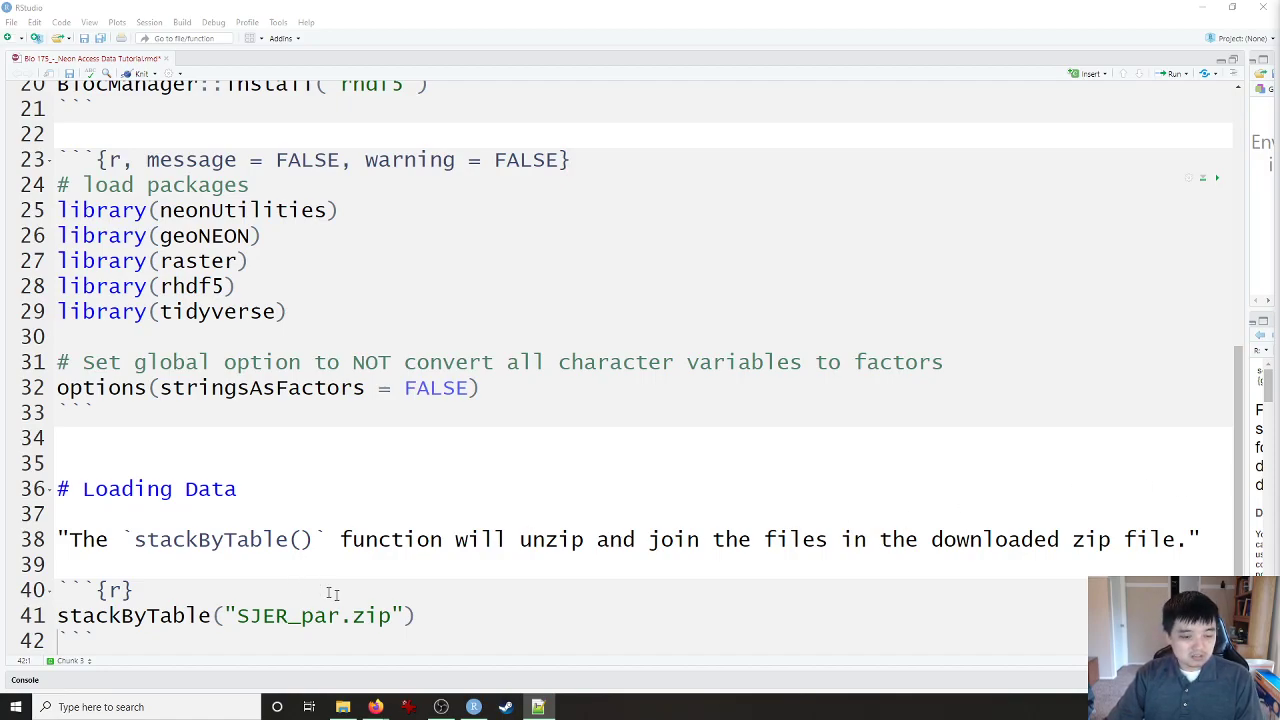
{"action": "left_click", "coordinate": [388, 611]}
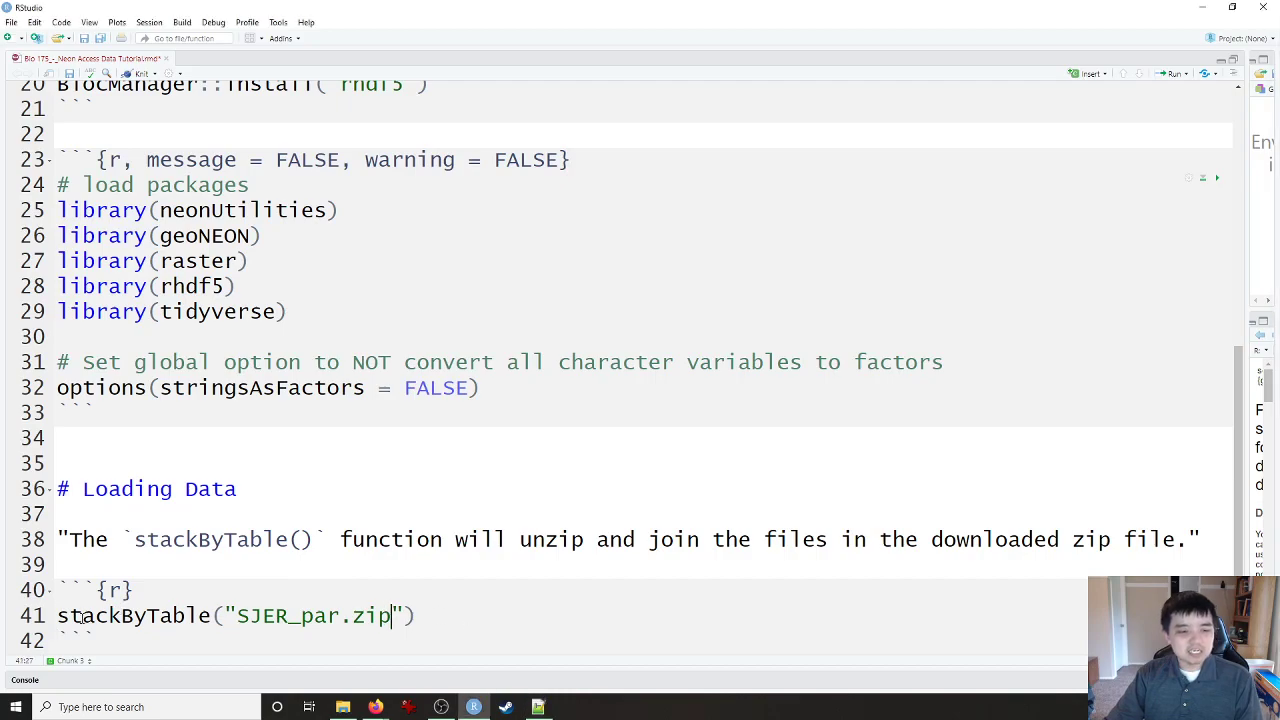
{"action": "left_click_drag", "start_coordinate": [60, 612], "coordinate": [212, 618]}
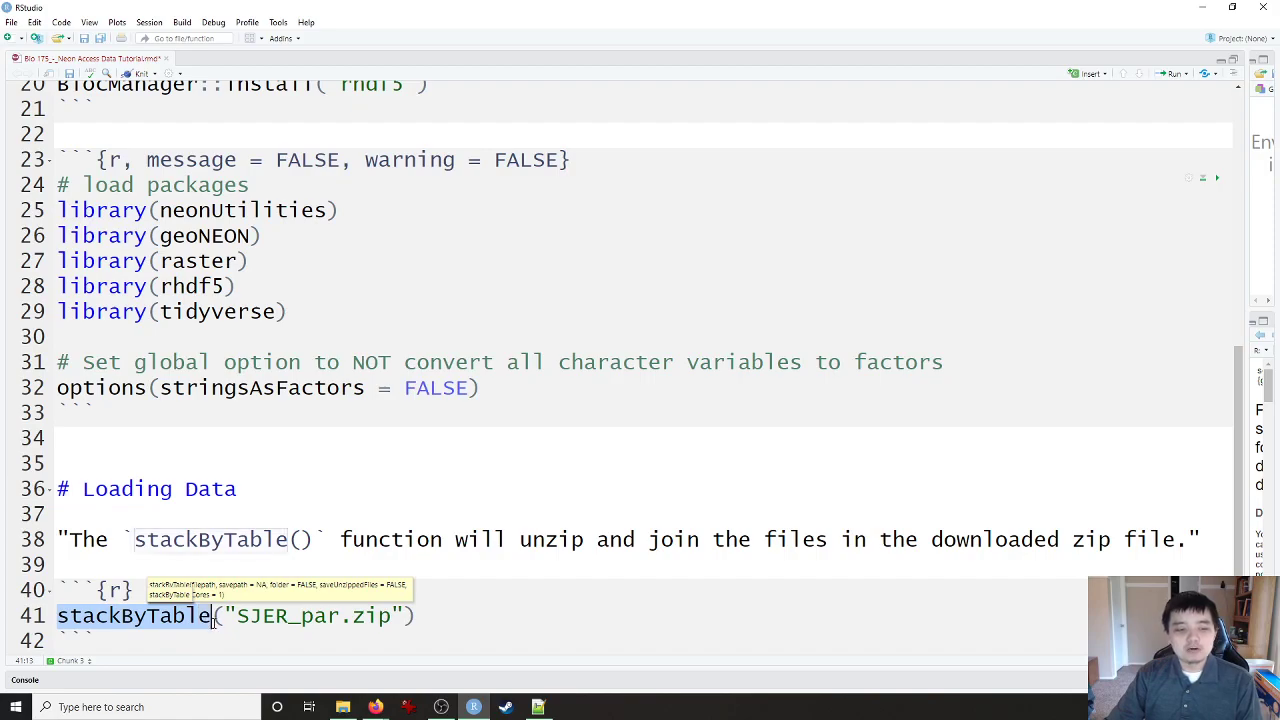
{"action": "left_click", "coordinate": [431, 620]}
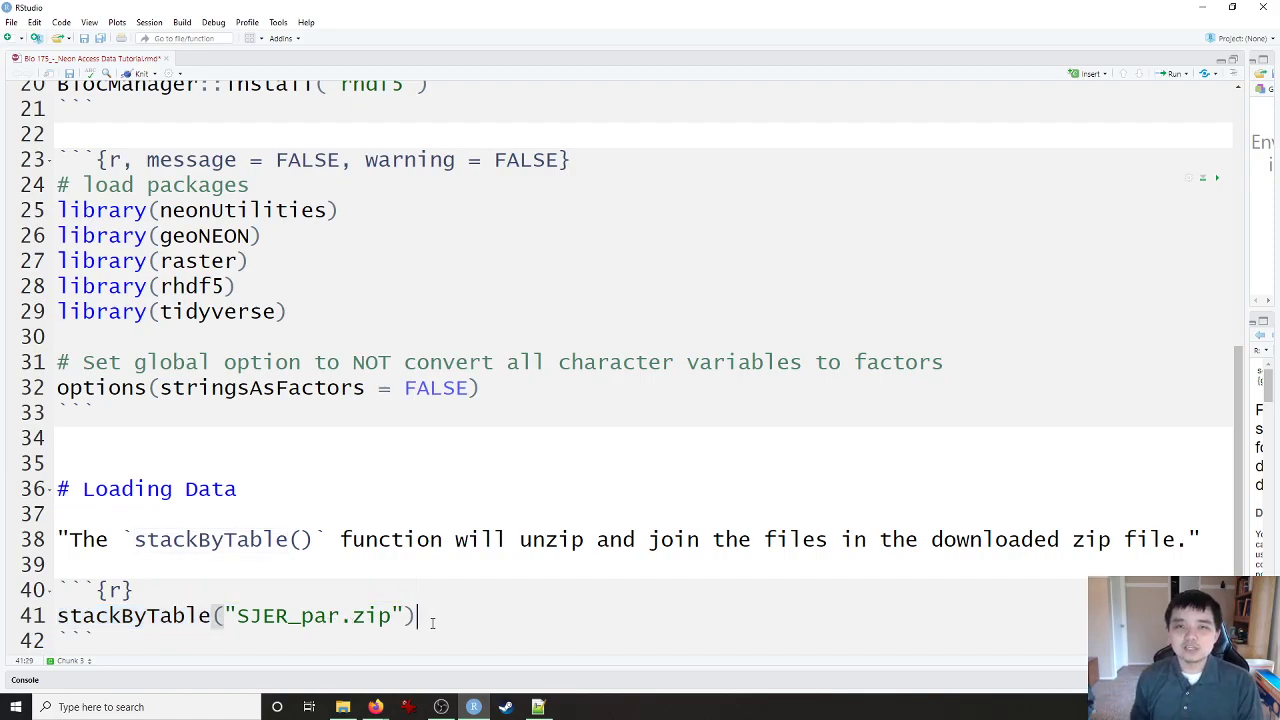
{"action": "key", "text": "Down"}
{"action": "key", "text": "Down"}
{"action": "type", "text": "```{r} # loading the PAR (photosynthetically active radiation) data into a data frame par30 <- readTableNEON(   dataFile=\"NEON_SJER/stackedFiles/PARPAR_30min.csv\",   varFile=\"NEON_SJER/stackedFiles/variables_00024.csv\") ```"}
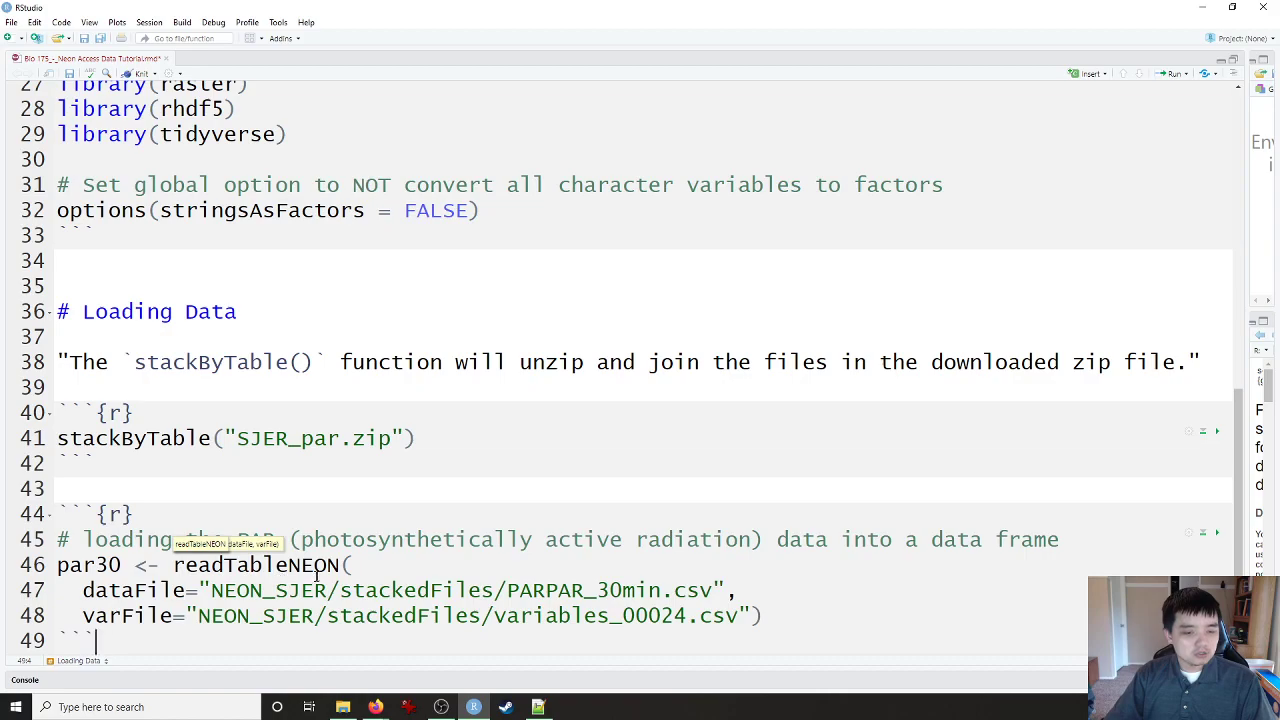
{"action": "left_click_drag", "start_coordinate": [340, 565], "coordinate": [173, 566]}
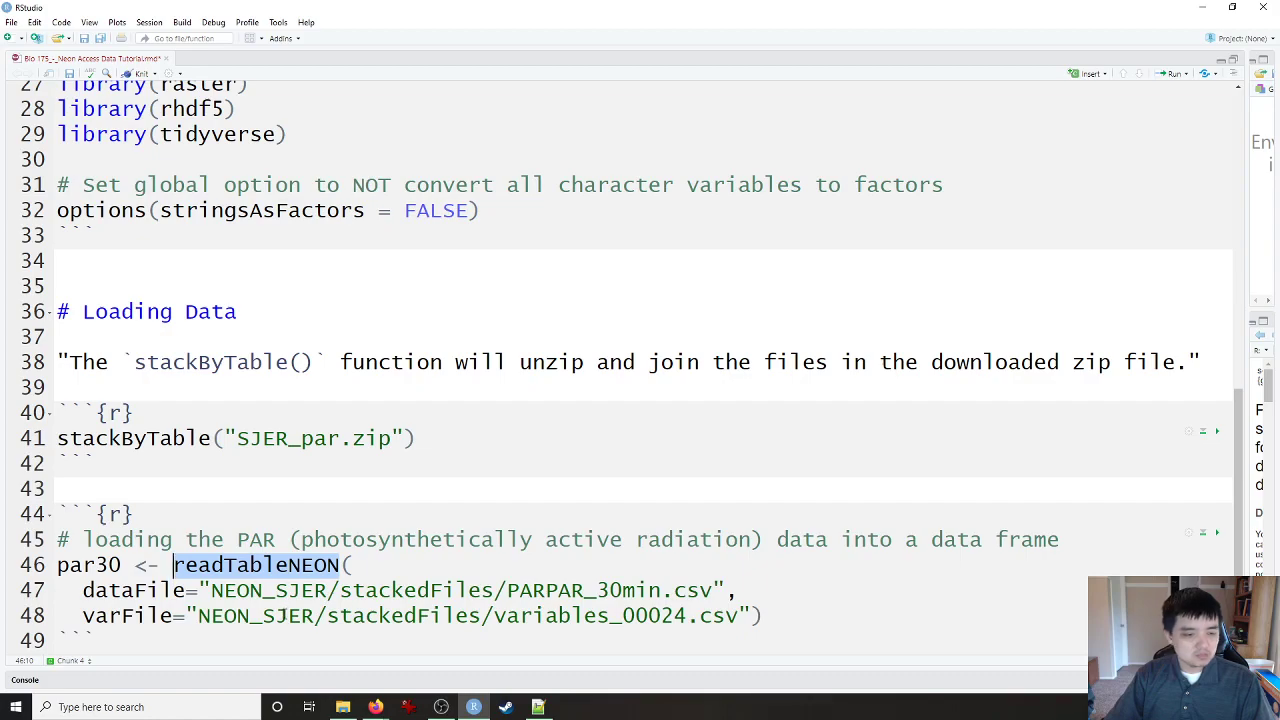
Step: Switch to File Explorer and look up the name of the unzipped data folder inside the NEON folder
{"action": "left_click_drag", "start_coordinate": [326, 591], "coordinate": [224, 591]}
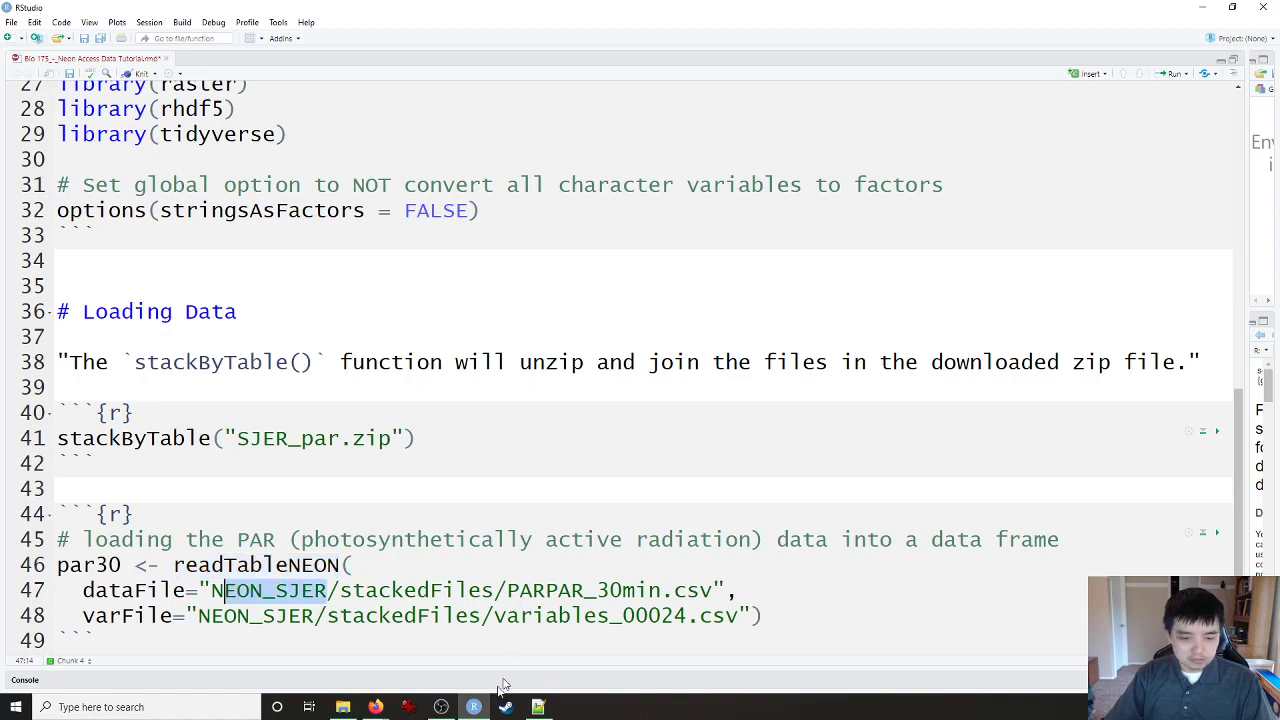
{"action": "left_click", "coordinate": [343, 707]}
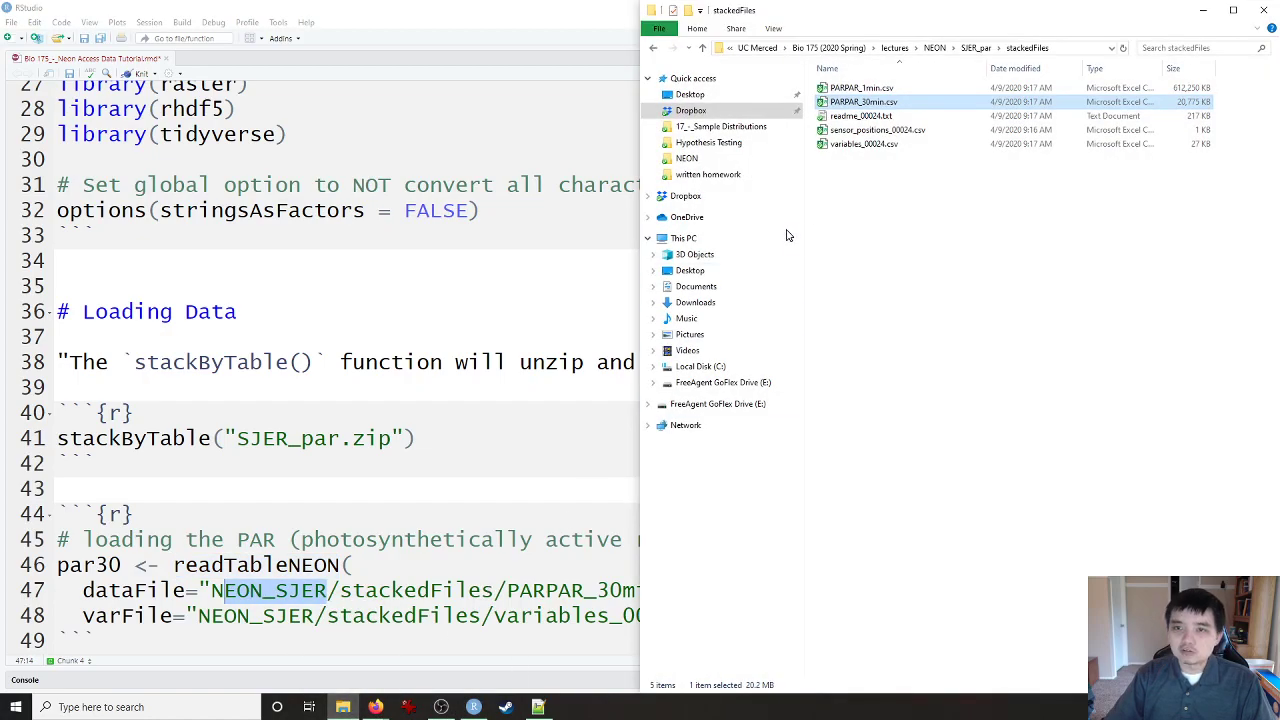
{"action": "left_click", "coordinate": [935, 48]}
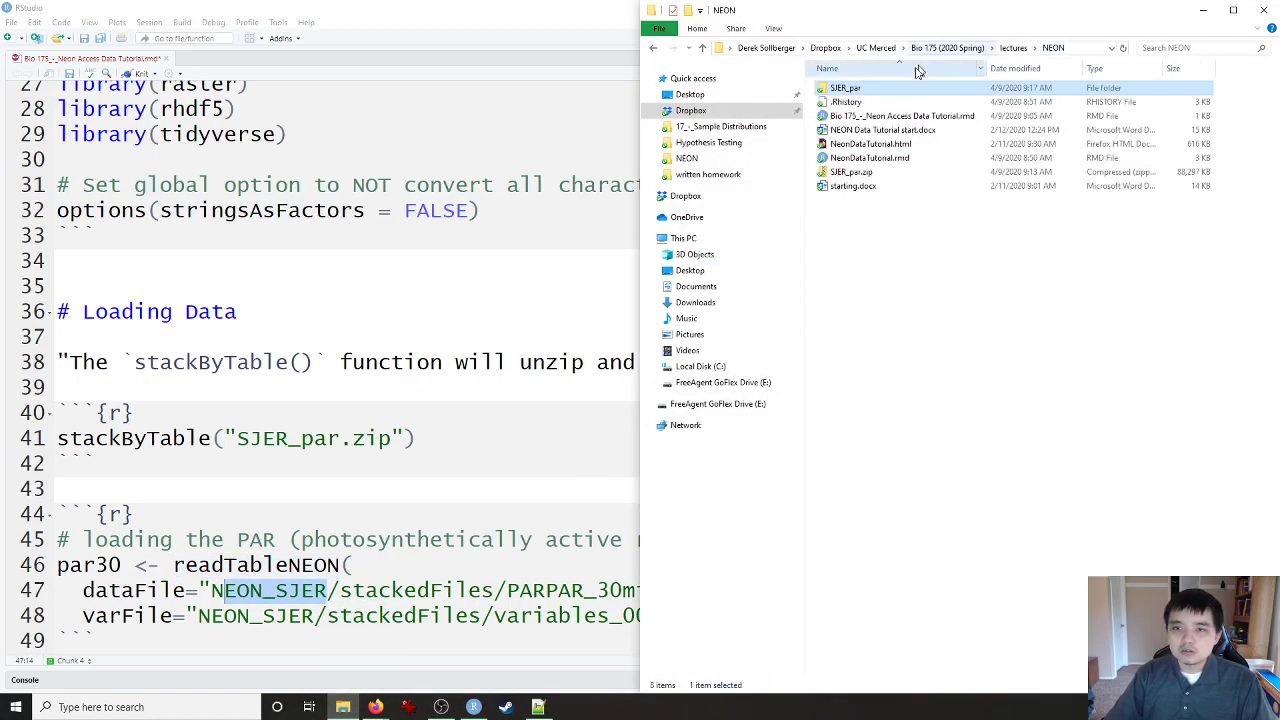
{"action": "left_click", "coordinate": [866, 91]}
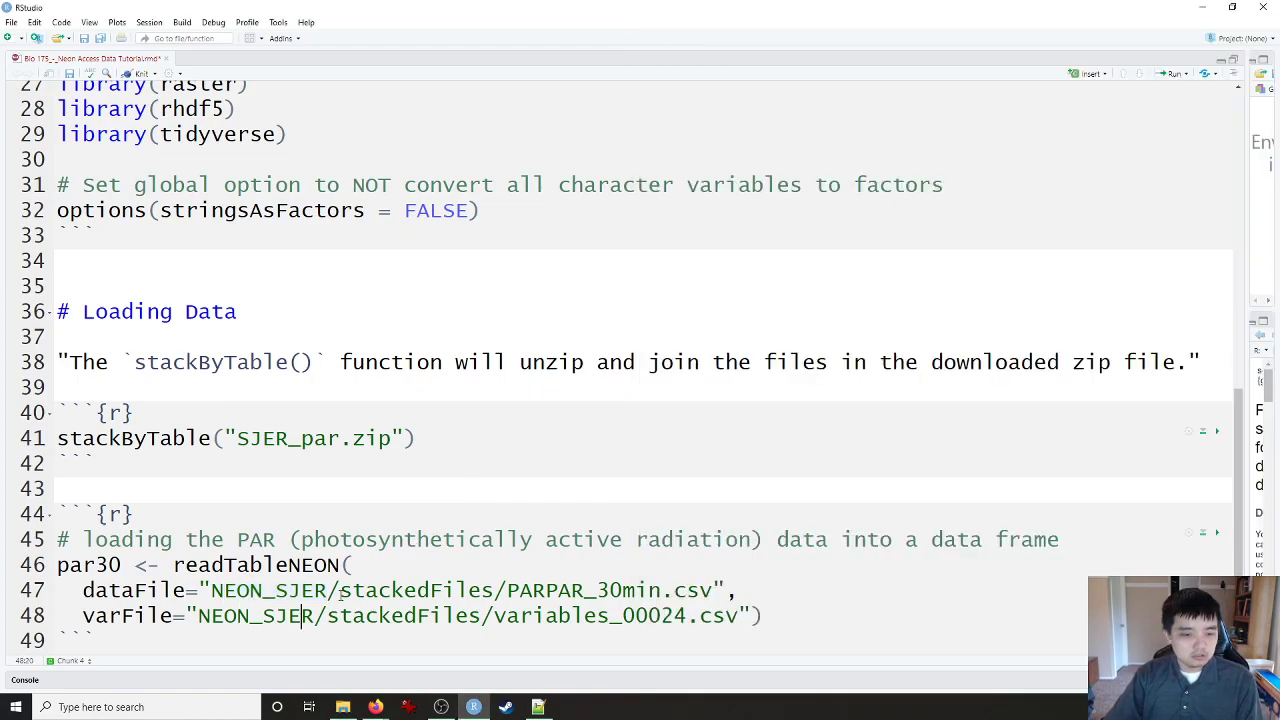
Step: Change the folder name in both the dataFile and varFile paths of the readTableNEON call to SJER_par
{"action": "left_click", "coordinate": [338, 591]}
{"action": "left_click_drag", "start_coordinate": [331, 591], "coordinate": [211, 591]}
{"action": "type", "text": "SJER_"}
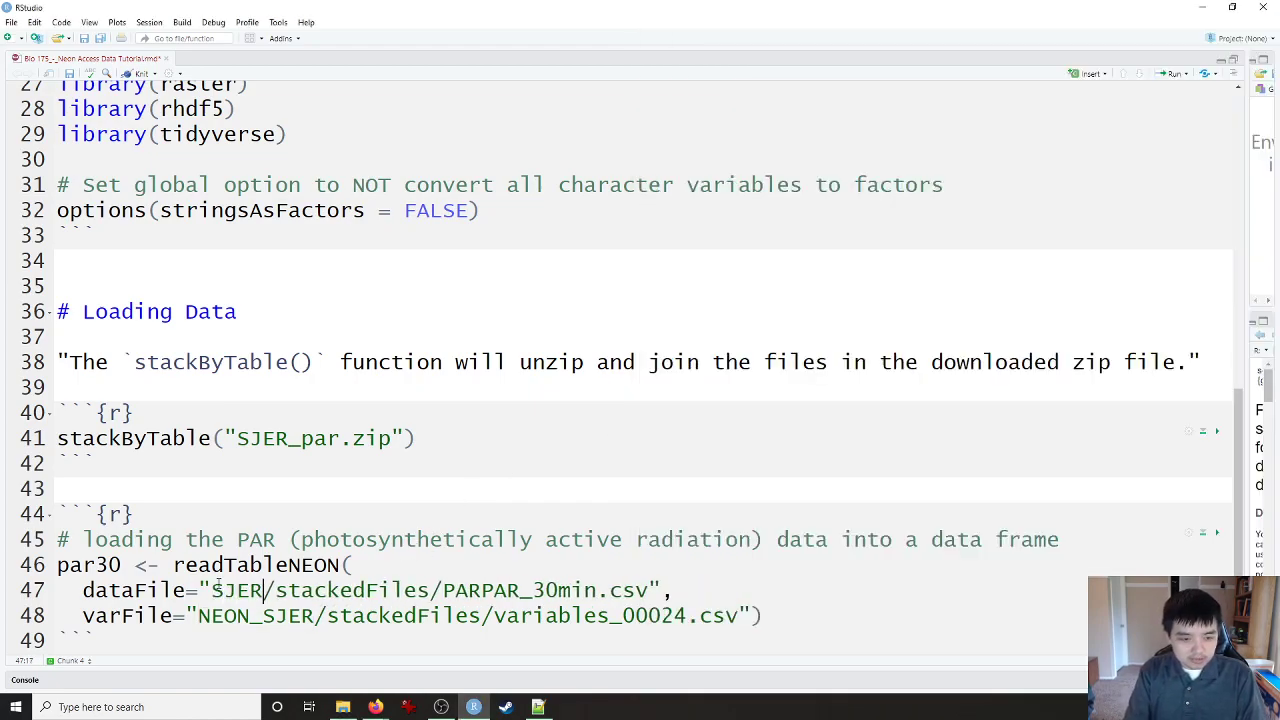
{"action": "type", "text": "par"}
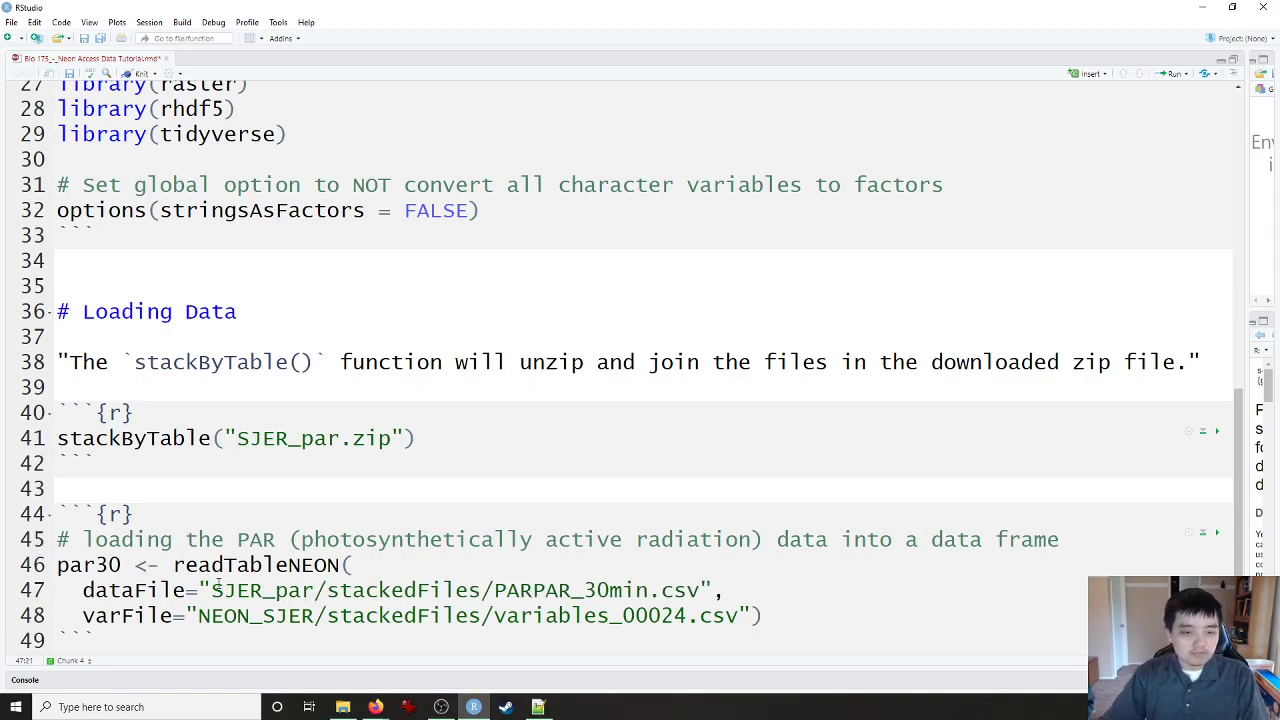
{"action": "left_click_drag", "start_coordinate": [312, 616], "coordinate": [203, 620]}
{"action": "type", "text": "SJER_par"}
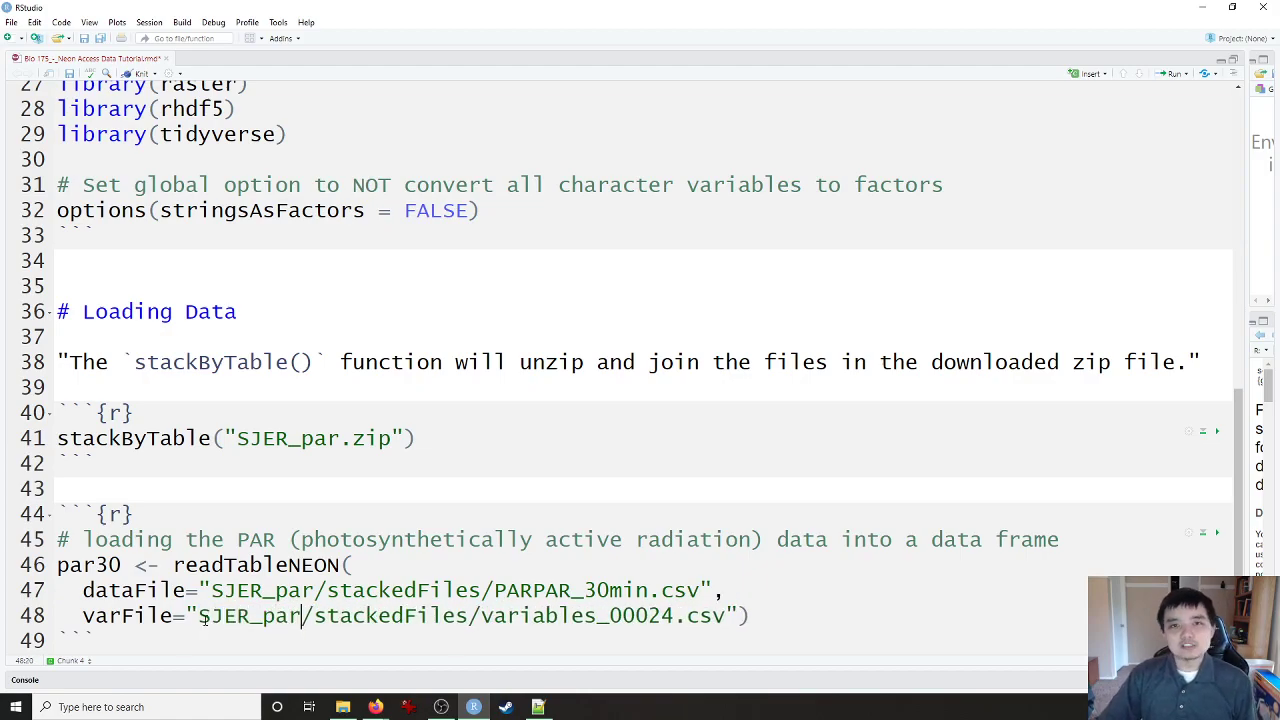
Step: Review the dataFile and varFile arguments, highlighting the folder SJER_par and the files PARPAR_30min.csv and variables_00024.csv
{"action": "left_click_drag", "start_coordinate": [314, 591], "coordinate": [210, 591]}
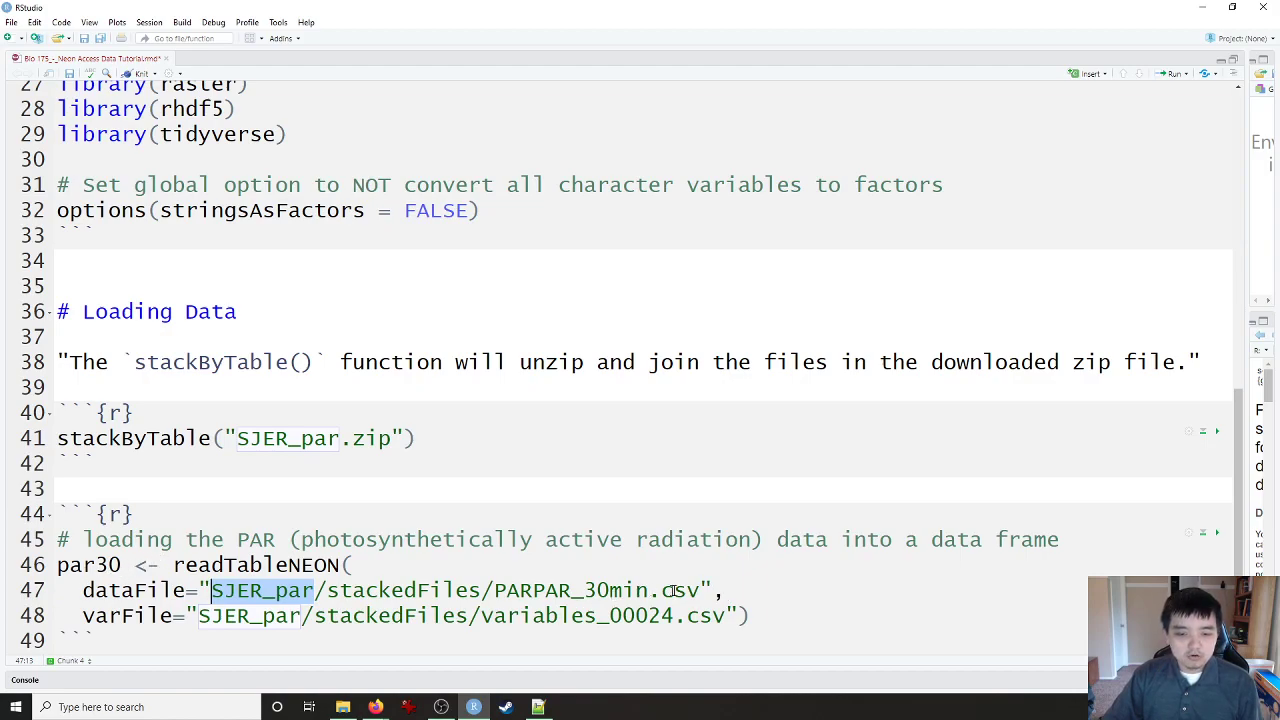
{"action": "left_click_drag", "start_coordinate": [698, 591], "coordinate": [498, 598]}
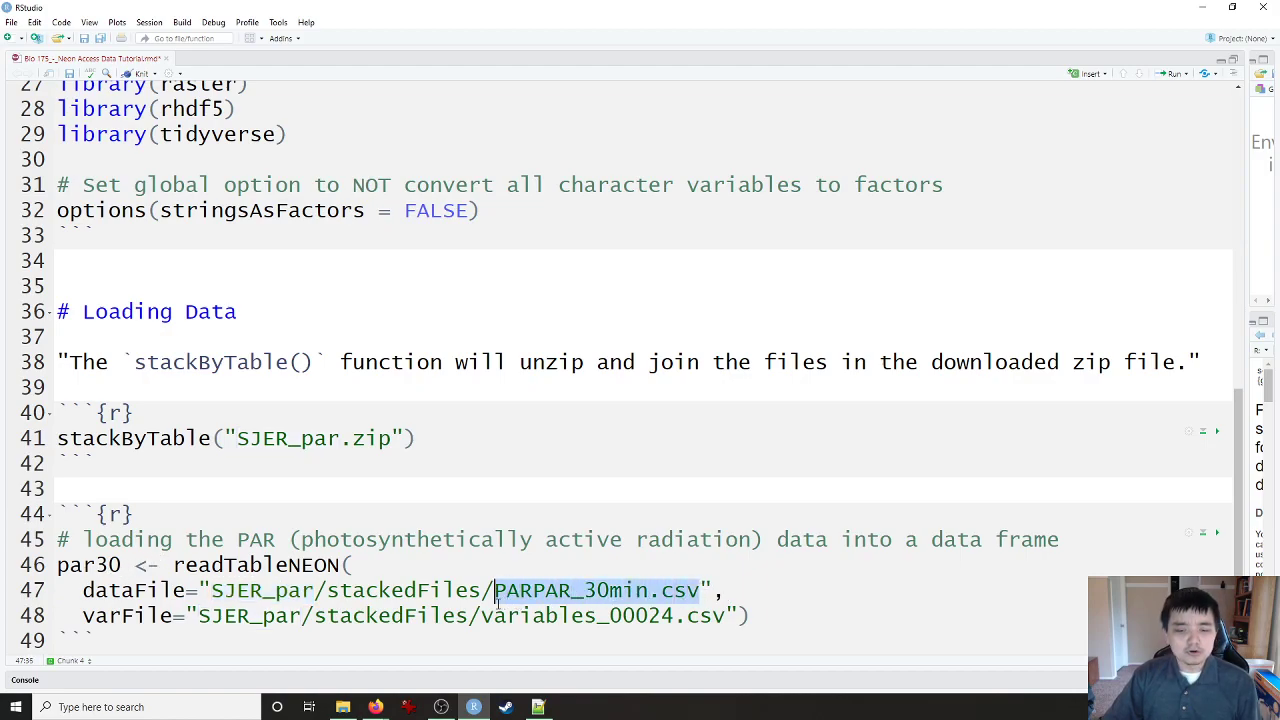
{"action": "left_click_drag", "start_coordinate": [186, 591], "coordinate": [84, 591]}
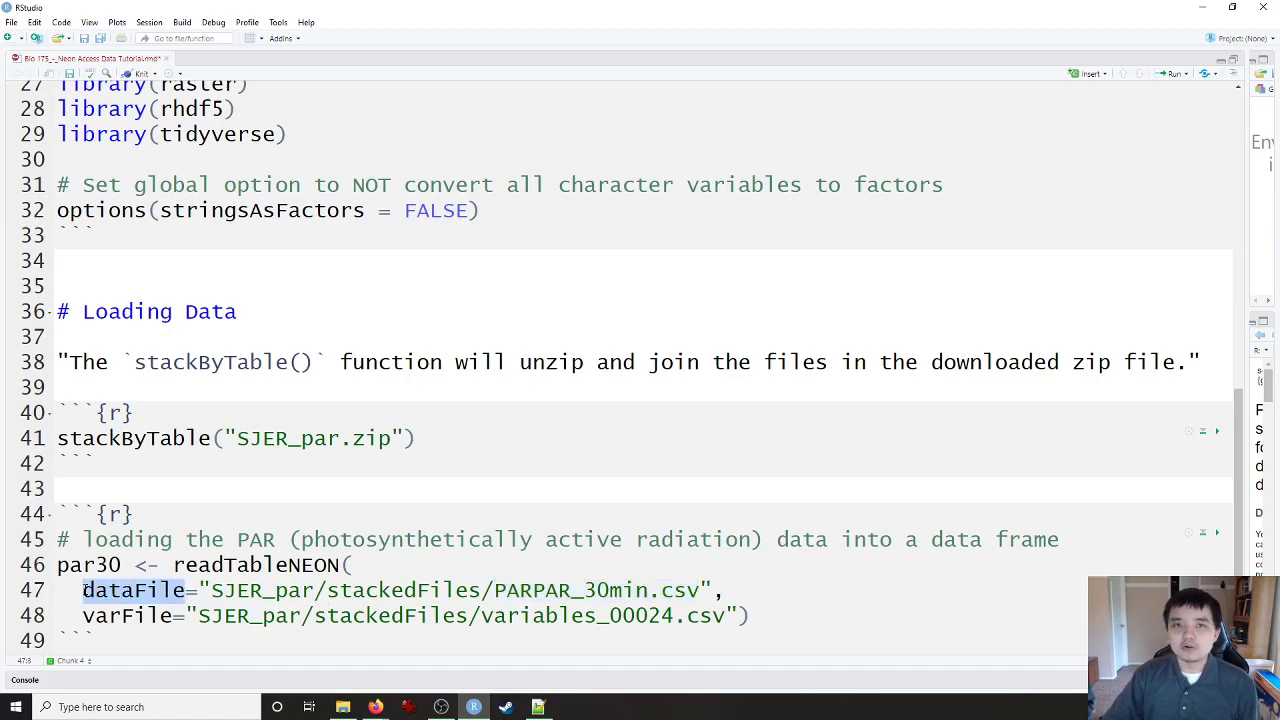
{"action": "left_click", "coordinate": [168, 615]}
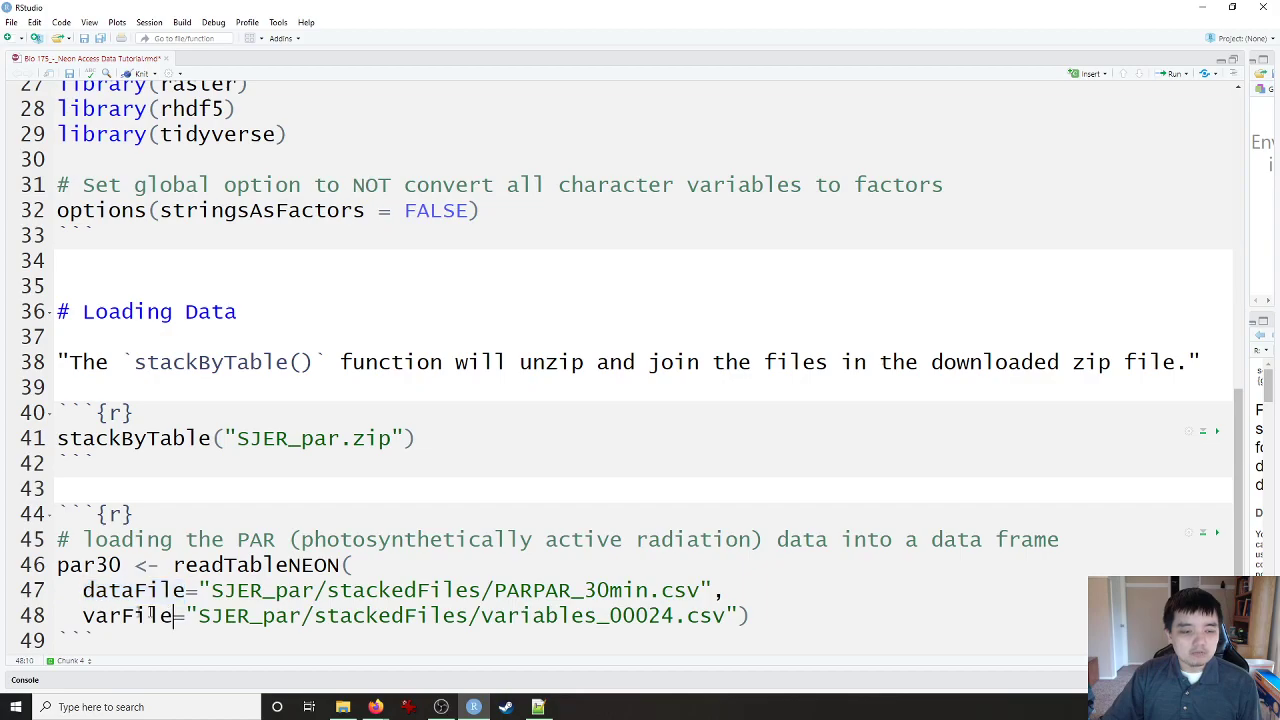
{"action": "left_click_drag", "start_coordinate": [158, 615], "coordinate": [83, 616]}
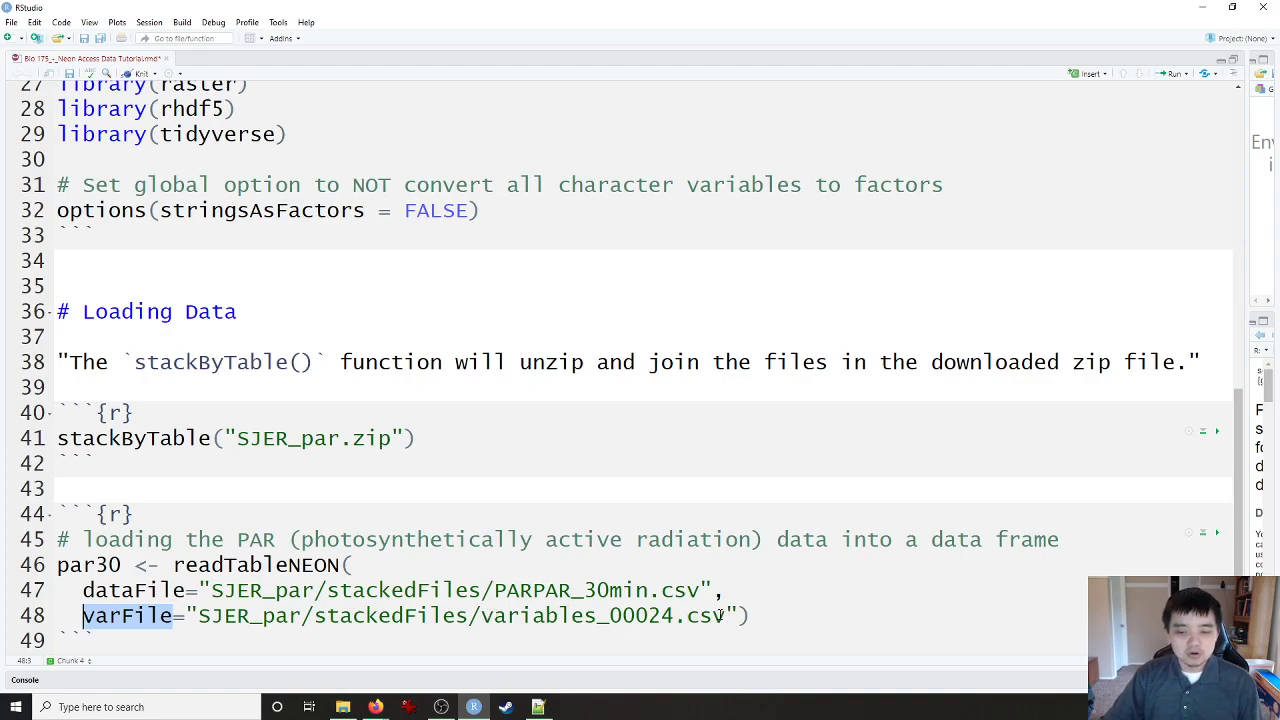
{"action": "left_click", "coordinate": [727, 615]}
{"action": "left_click", "coordinate": [481, 615], "text": "shift"}
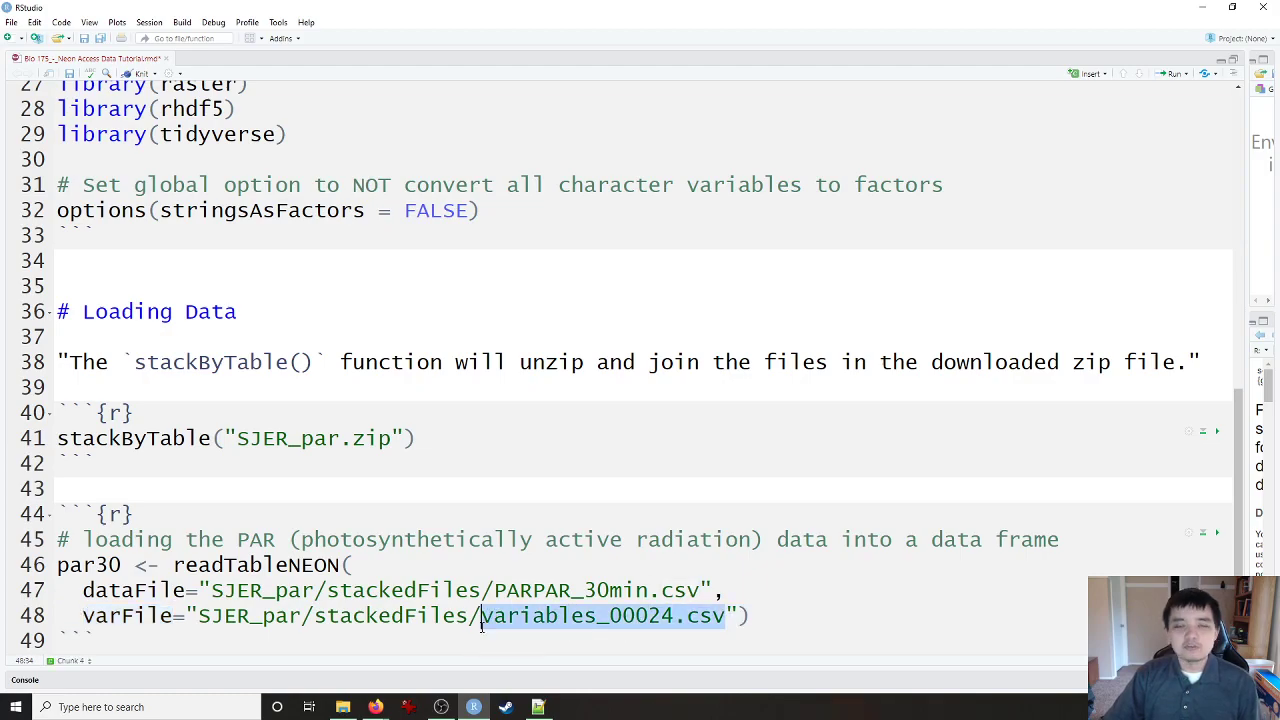
Step: Run the readTableNEON statement to load the PAR data into par30, and widen the area listing the environment's objects
{"action": "left_click", "coordinate": [800, 625]}
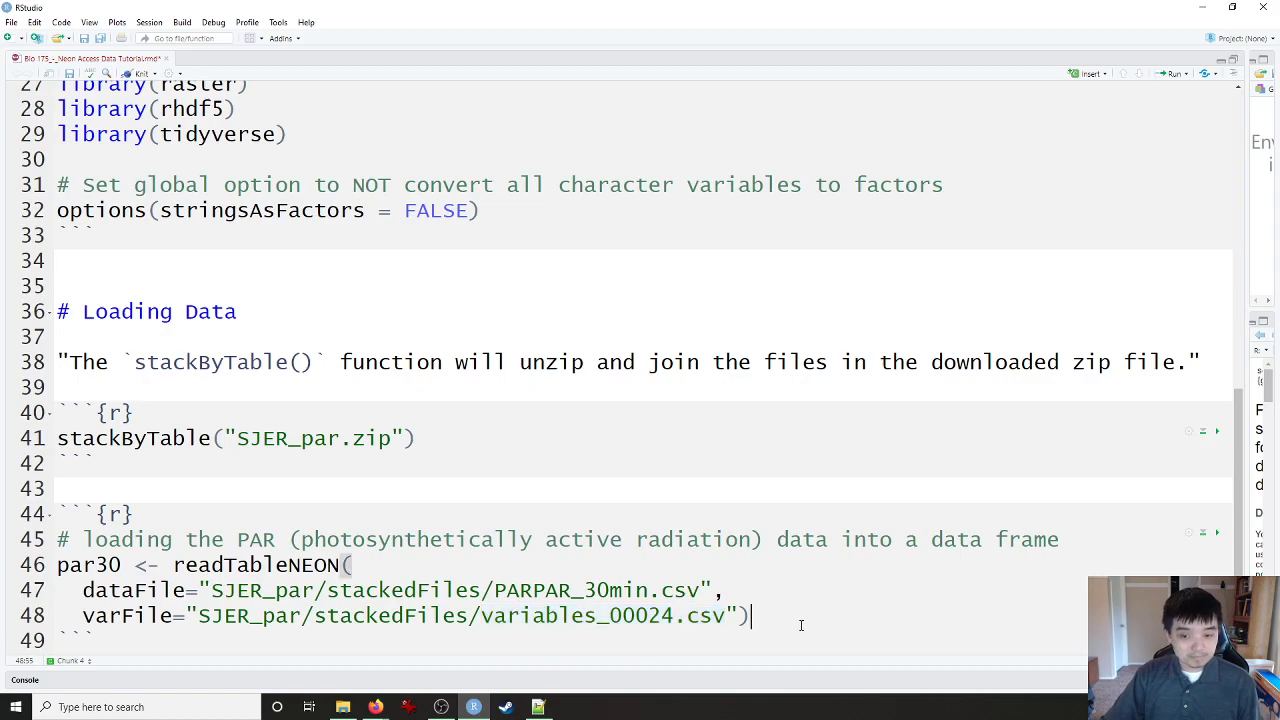
{"action": "key", "text": "ctrl+Return"}
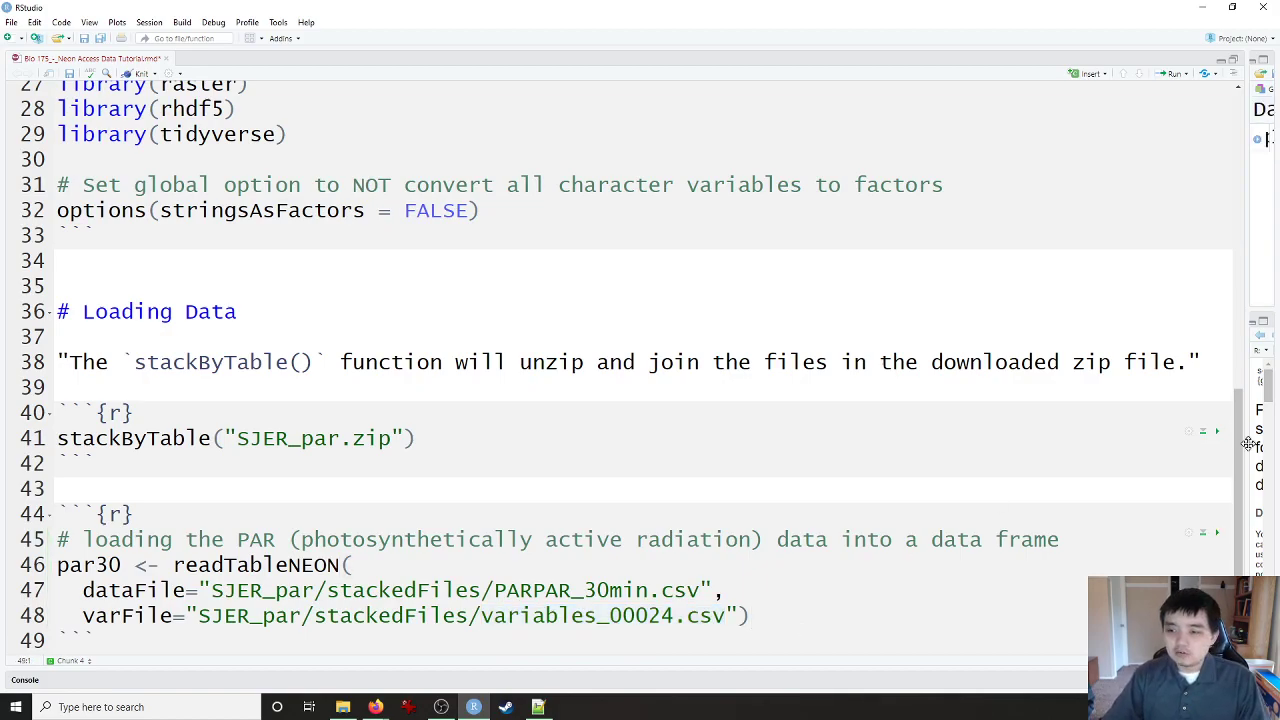
{"action": "left_click_drag", "start_coordinate": [1248, 444], "coordinate": [956, 463]}
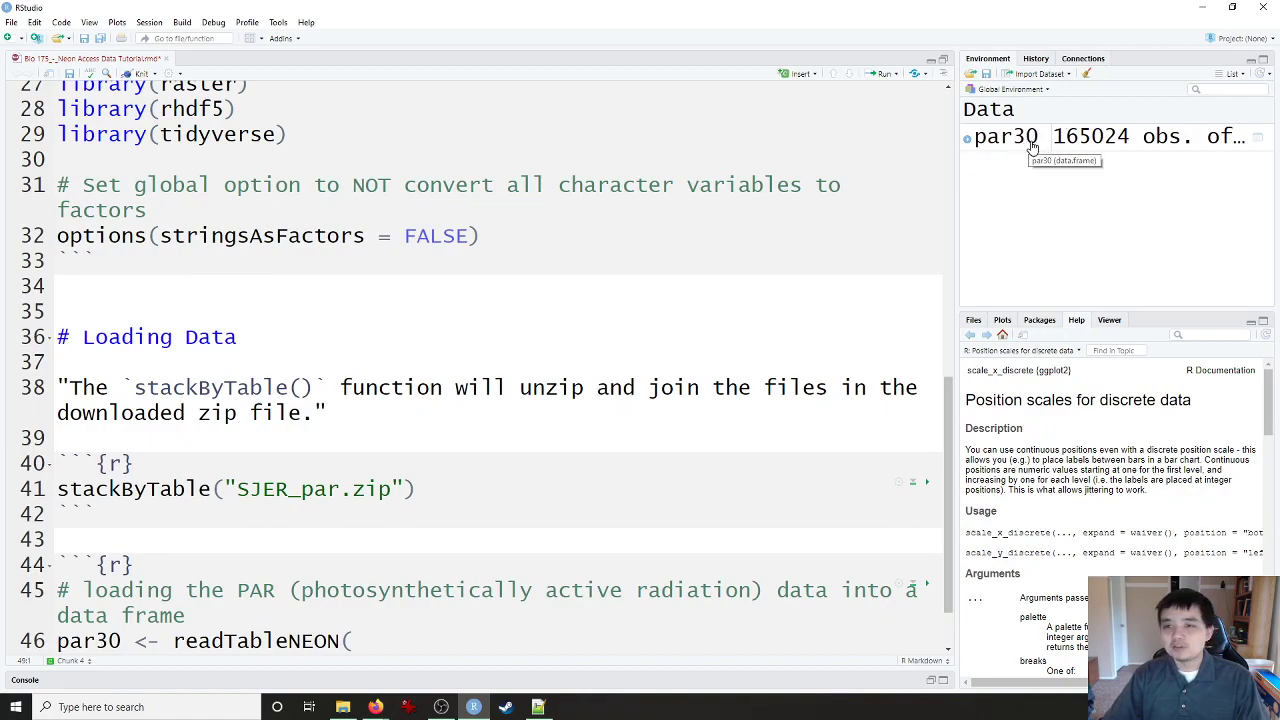
Step: Open the par30 data frame for viewing and enlarge the table area to show more rows
{"action": "left_click", "coordinate": [1005, 137]}
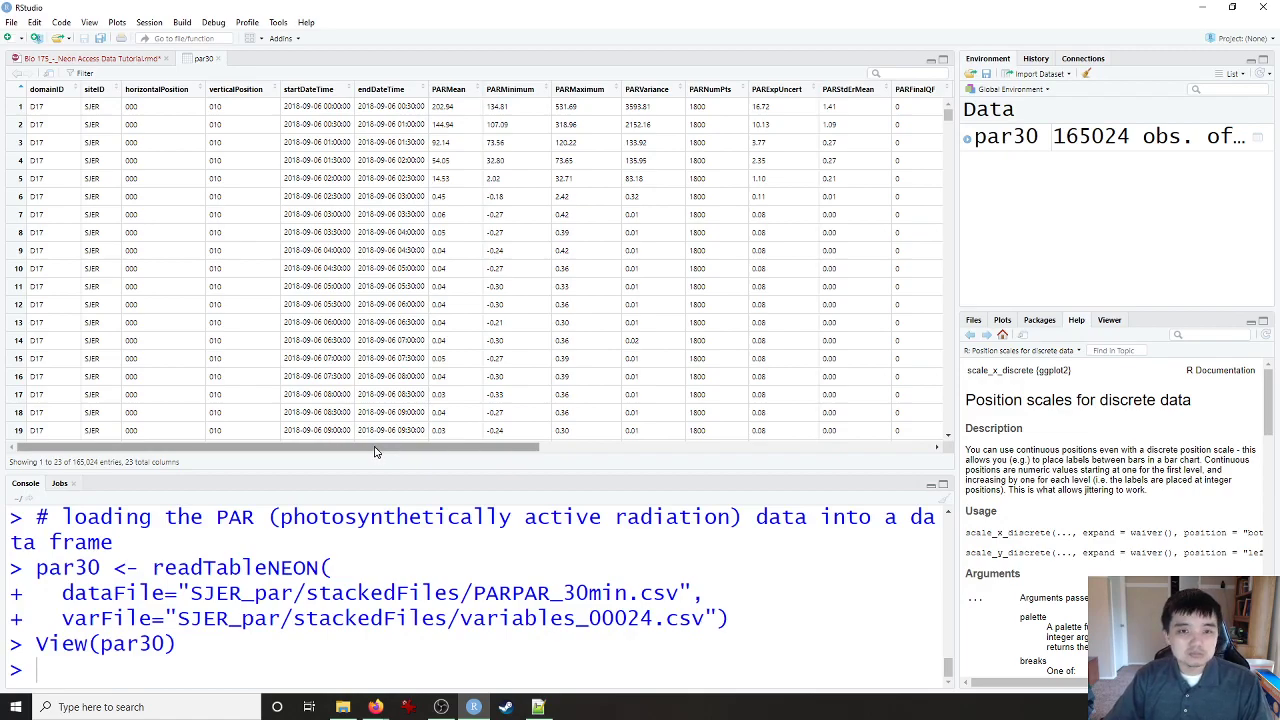
{"action": "left_click_drag", "start_coordinate": [375, 451], "coordinate": [340, 468]}
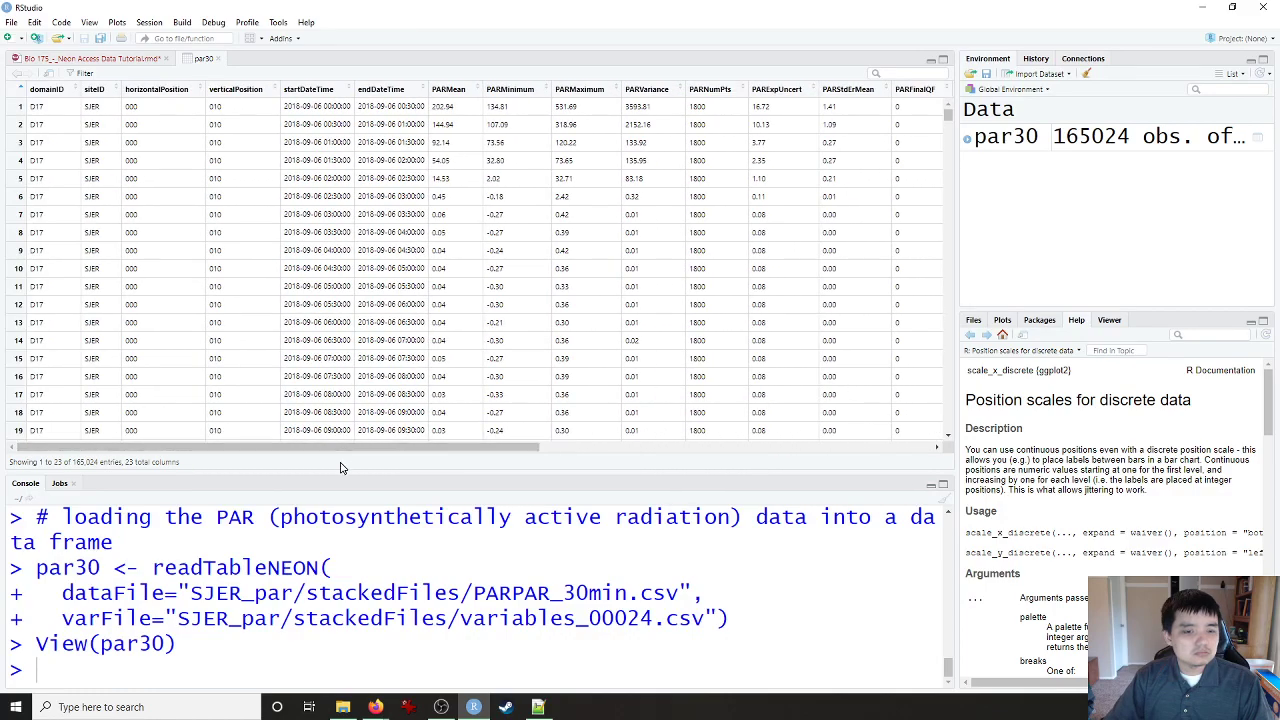
{"action": "left_click_drag", "start_coordinate": [500, 466], "coordinate": [547, 584]}
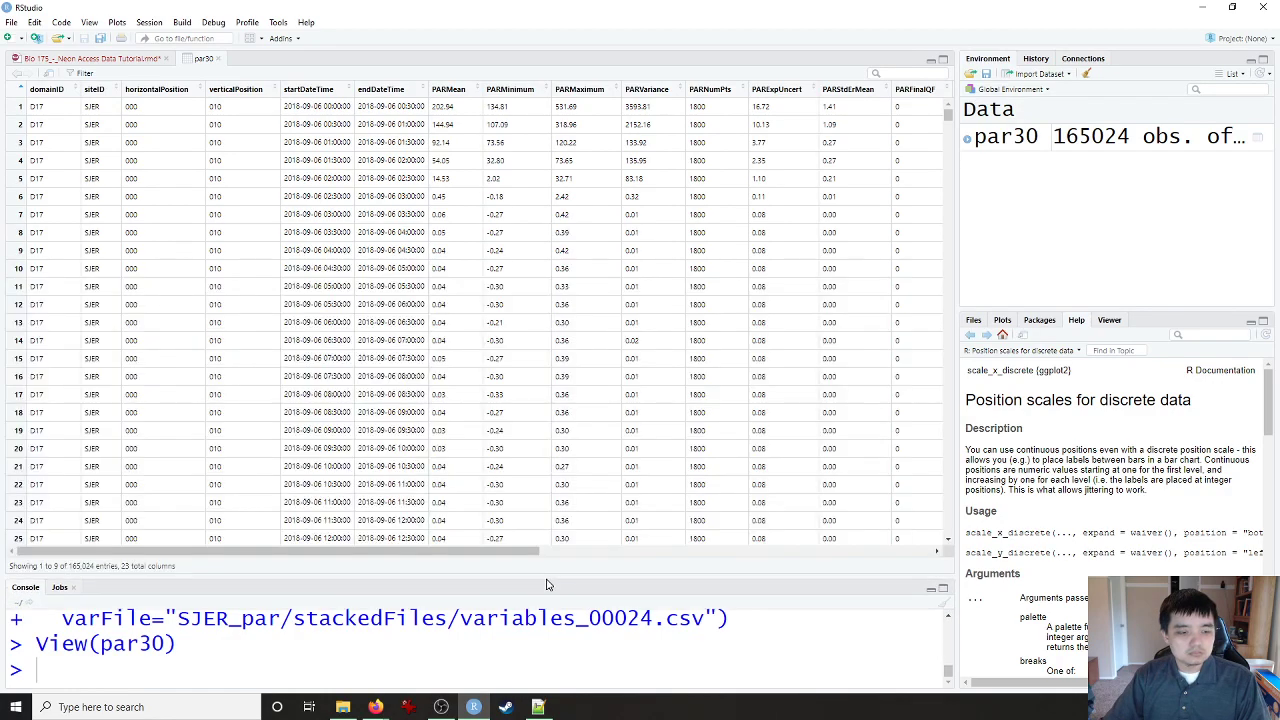
Step: Return to the R Markdown document and review the package installation lines and the library loading lines, highlighting each block
{"action": "left_click", "coordinate": [76, 60]}
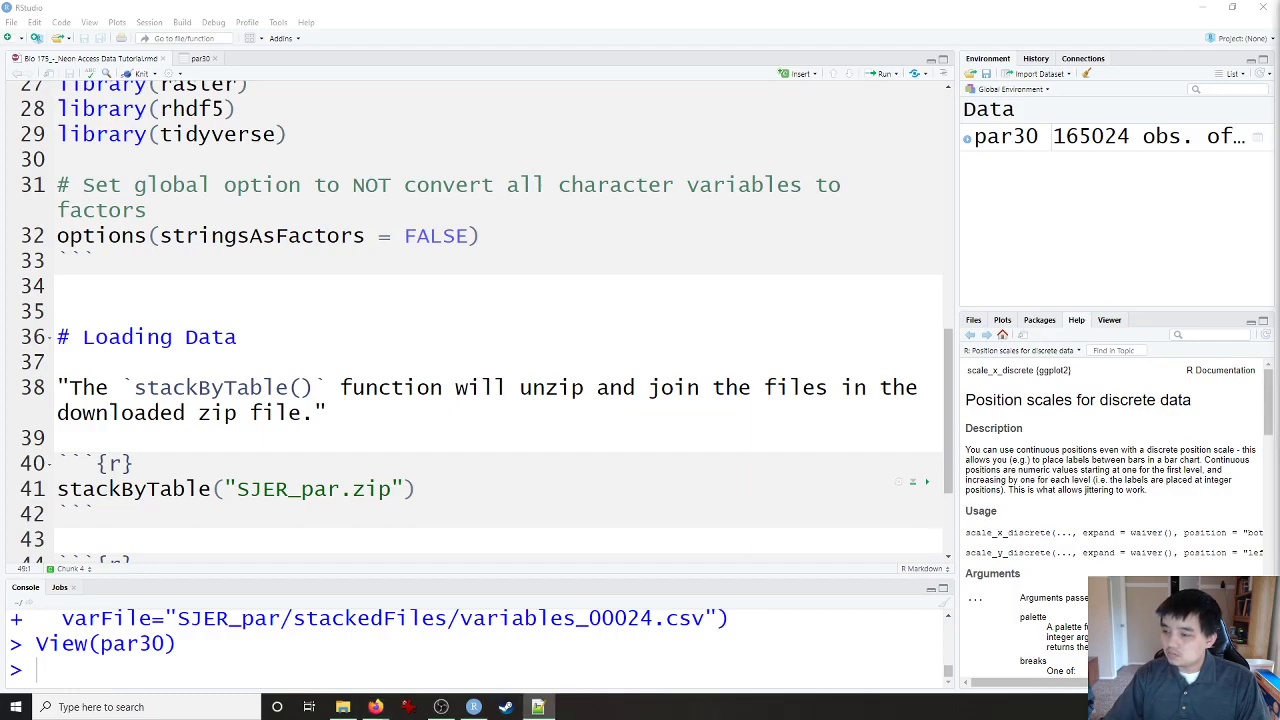
{"action": "scroll", "coordinate": [322, 395], "scroll_direction": "down", "scroll_amount": 2}
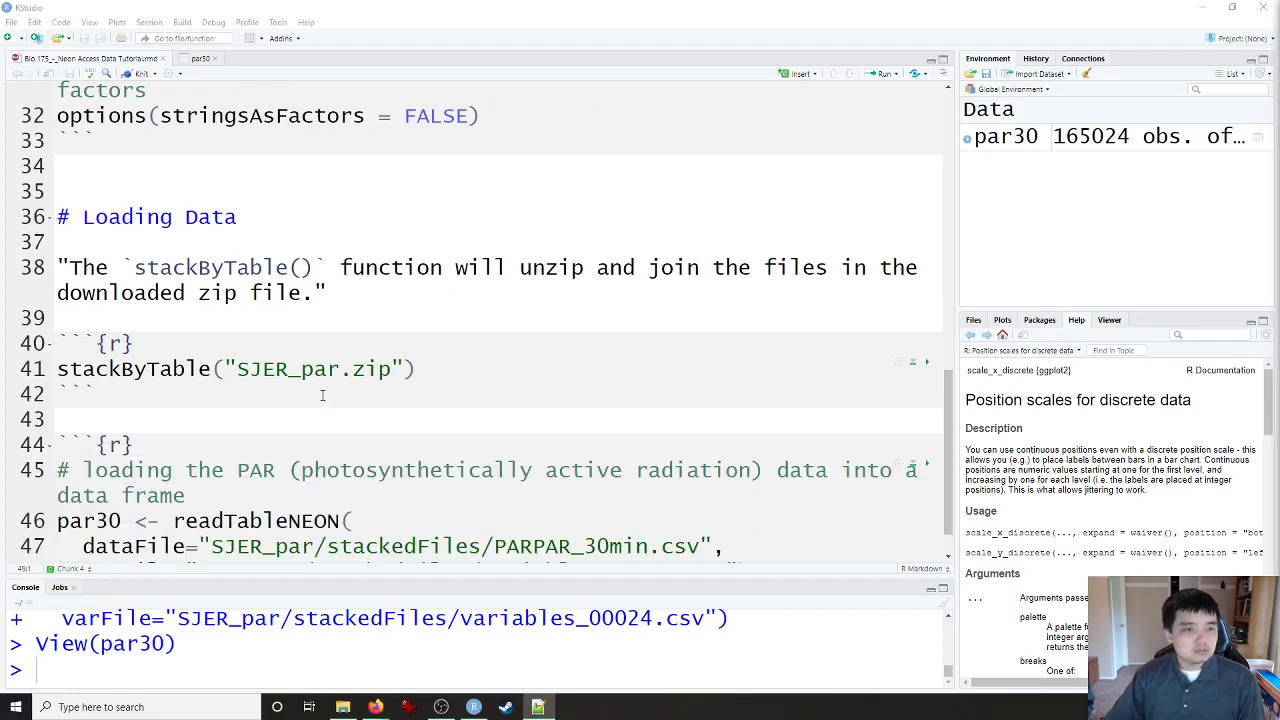
{"action": "scroll", "coordinate": [322, 395], "scroll_direction": "up", "scroll_amount": 3}
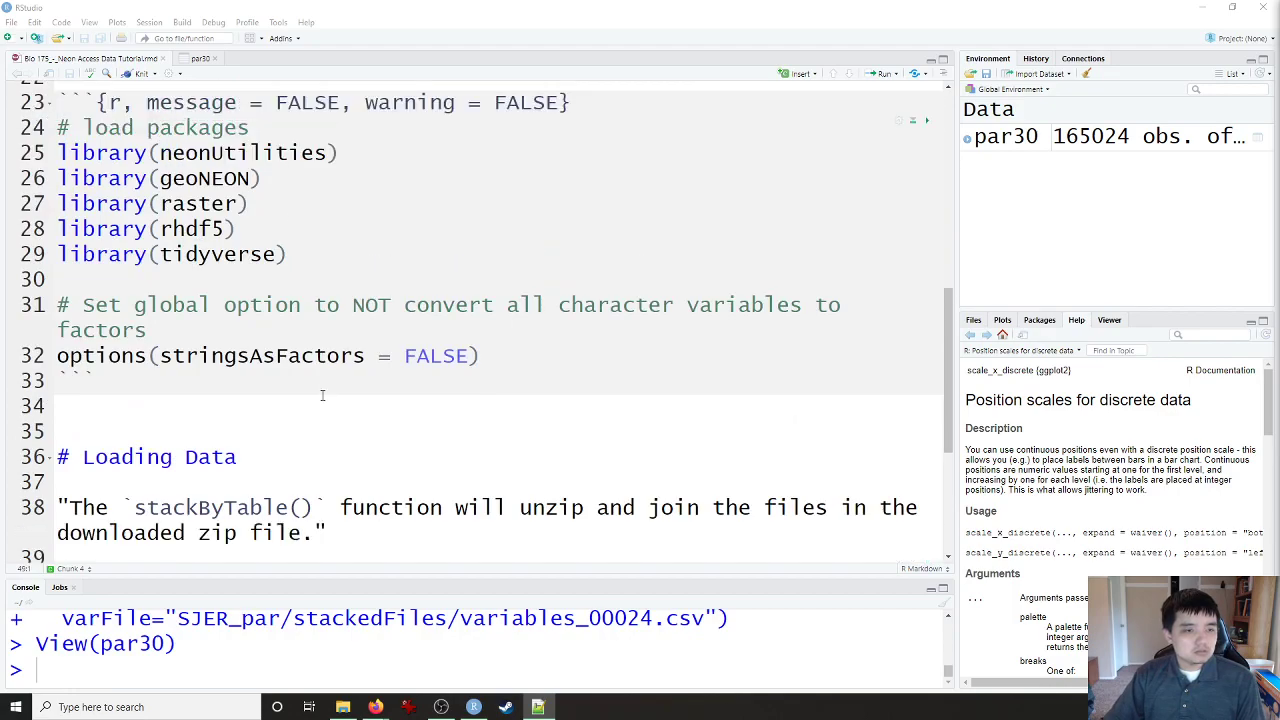
{"action": "scroll", "coordinate": [322, 395], "scroll_direction": "up", "scroll_amount": 1}
{"action": "scroll", "coordinate": [317, 331], "scroll_direction": "up", "scroll_amount": 2}
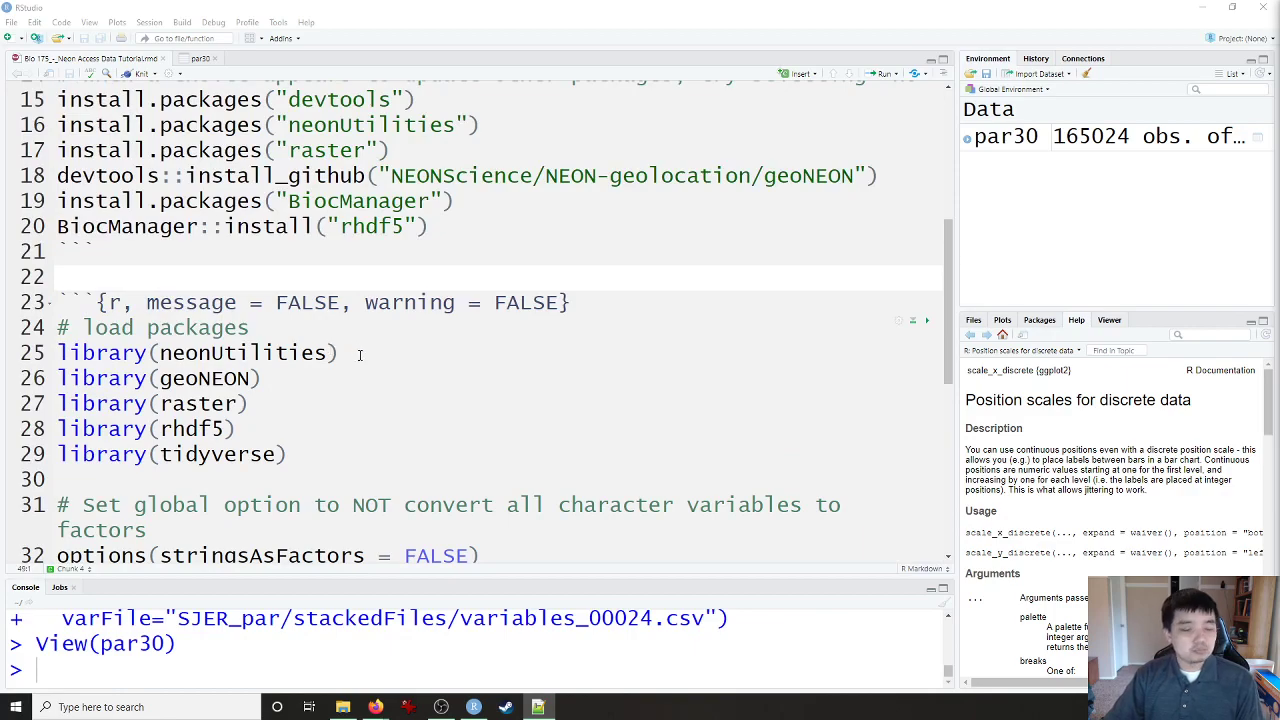
{"action": "scroll", "coordinate": [355, 353], "scroll_direction": "up", "scroll_amount": 3}
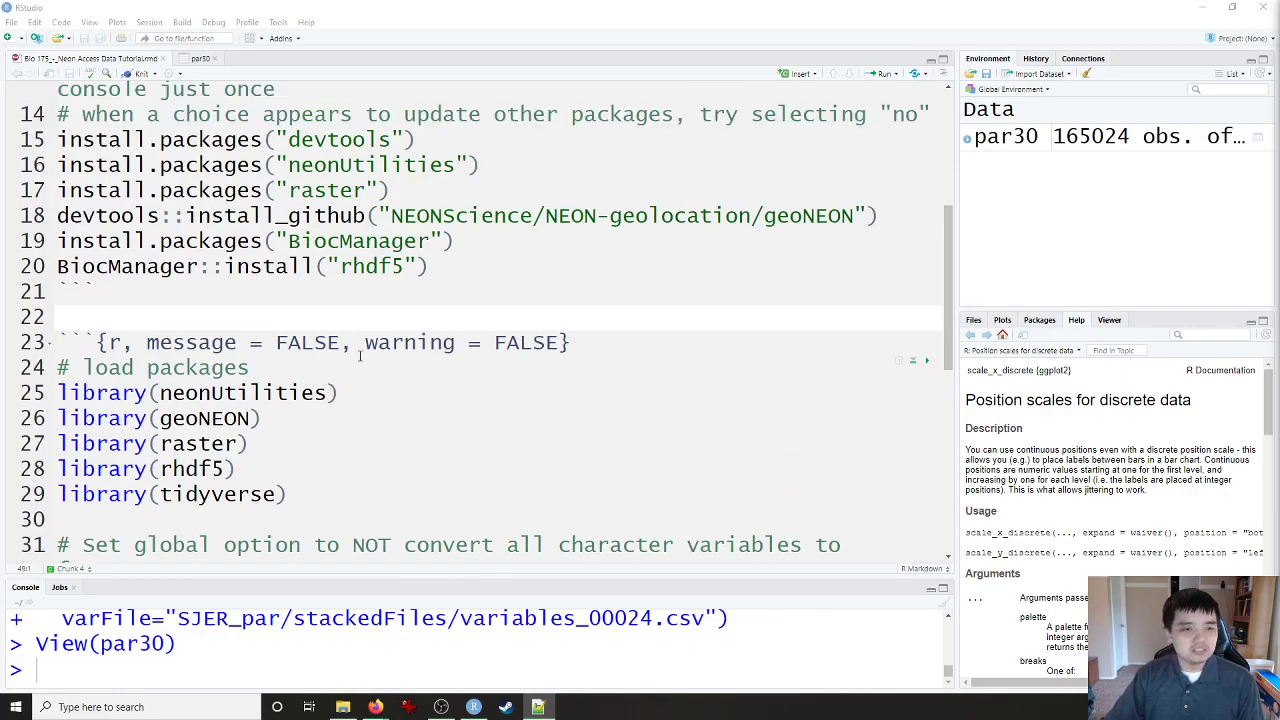
{"action": "scroll", "coordinate": [358, 355], "scroll_direction": "down", "scroll_amount": 2}
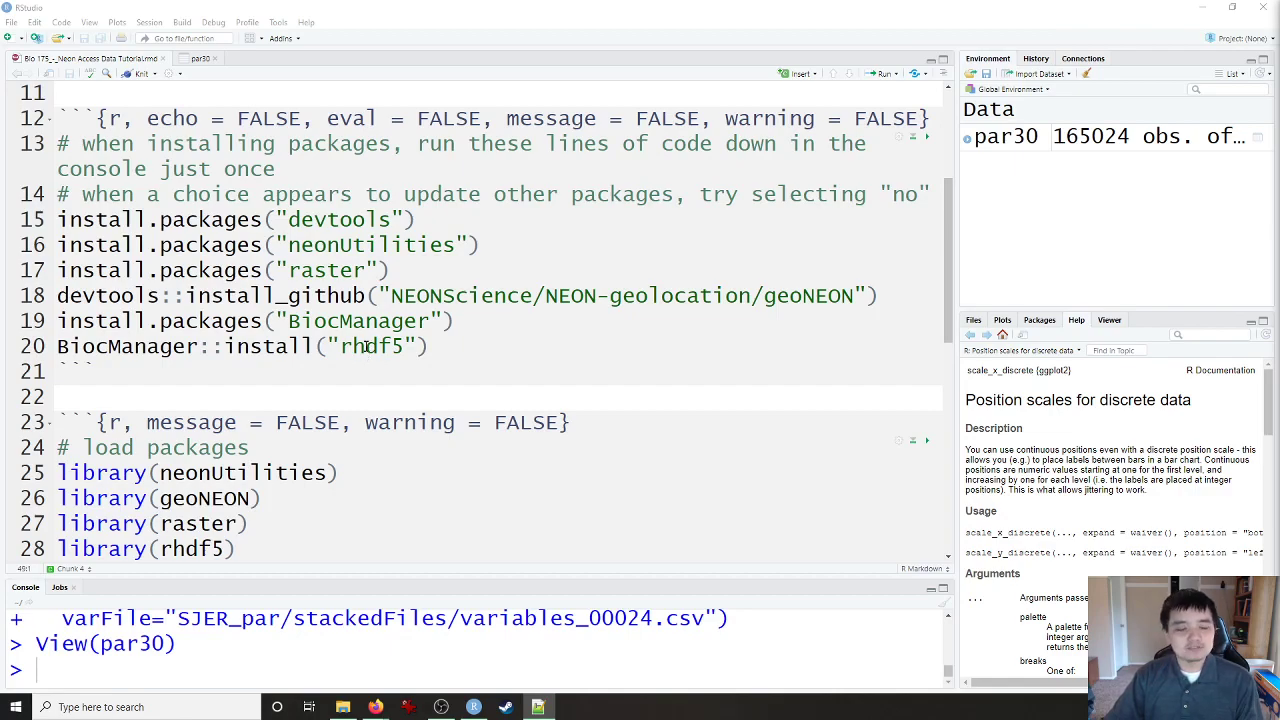
{"action": "scroll", "coordinate": [366, 346], "scroll_direction": "down", "scroll_amount": 3}
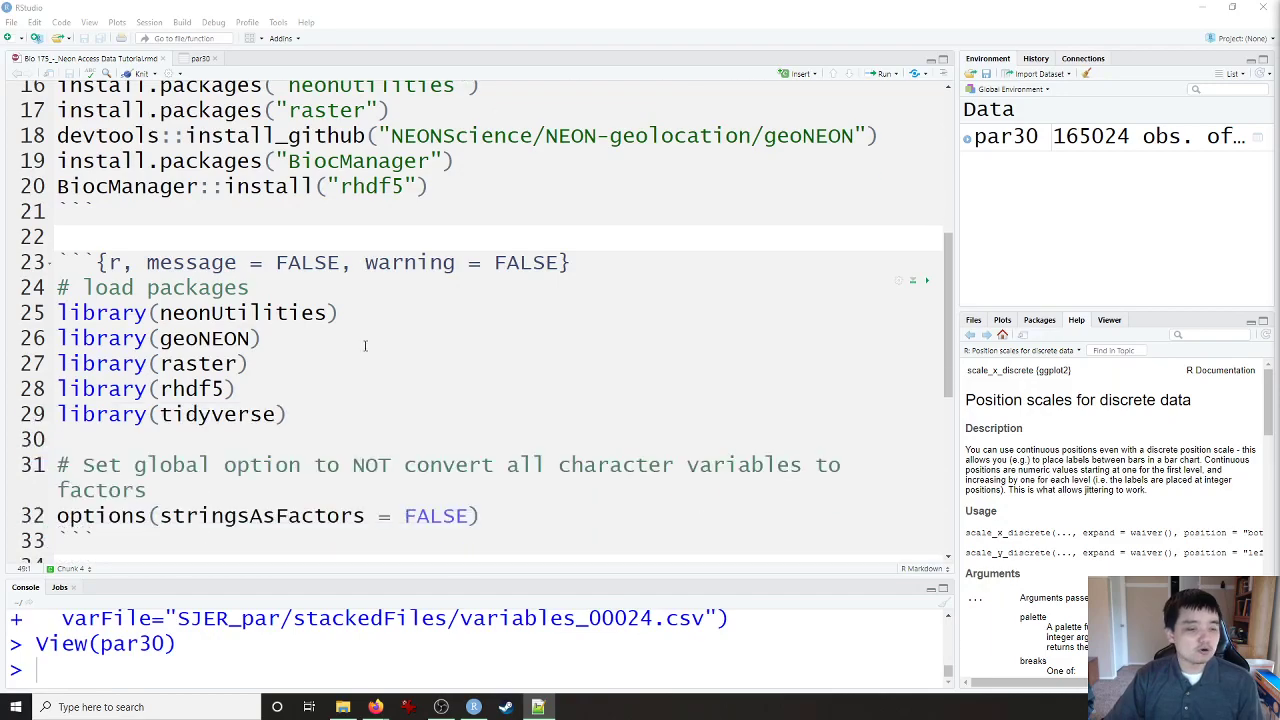
{"action": "scroll", "coordinate": [365, 346], "scroll_direction": "down", "scroll_amount": 1}
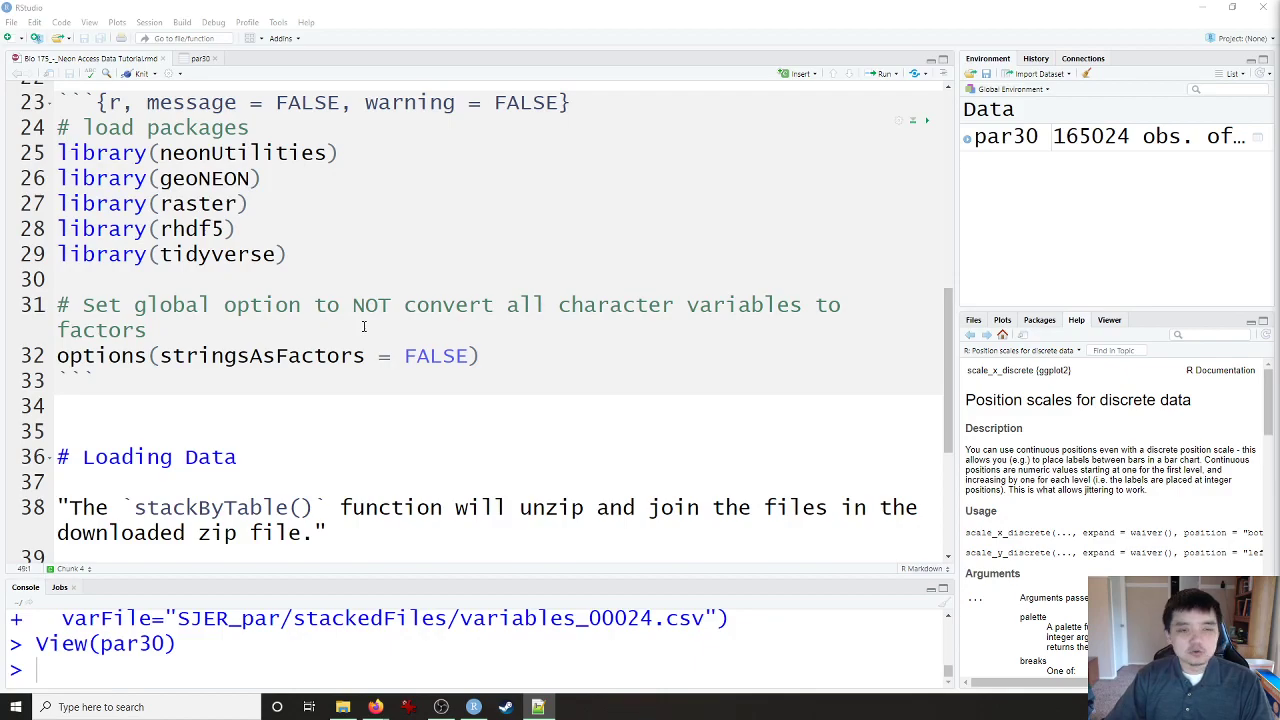
{"action": "scroll", "coordinate": [364, 326], "scroll_direction": "down", "scroll_amount": 1}
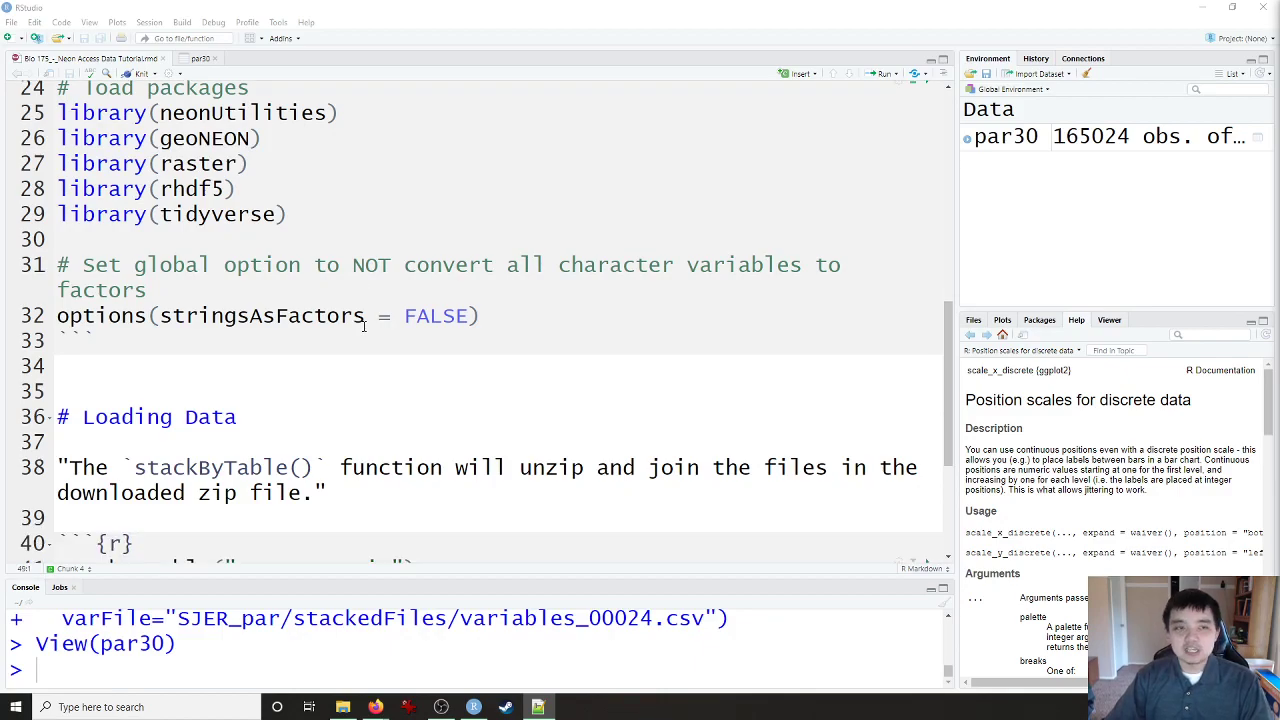
{"action": "scroll", "coordinate": [364, 326], "scroll_direction": "down", "scroll_amount": 1}
{"action": "scroll", "coordinate": [306, 300], "scroll_direction": "up", "scroll_amount": 6}
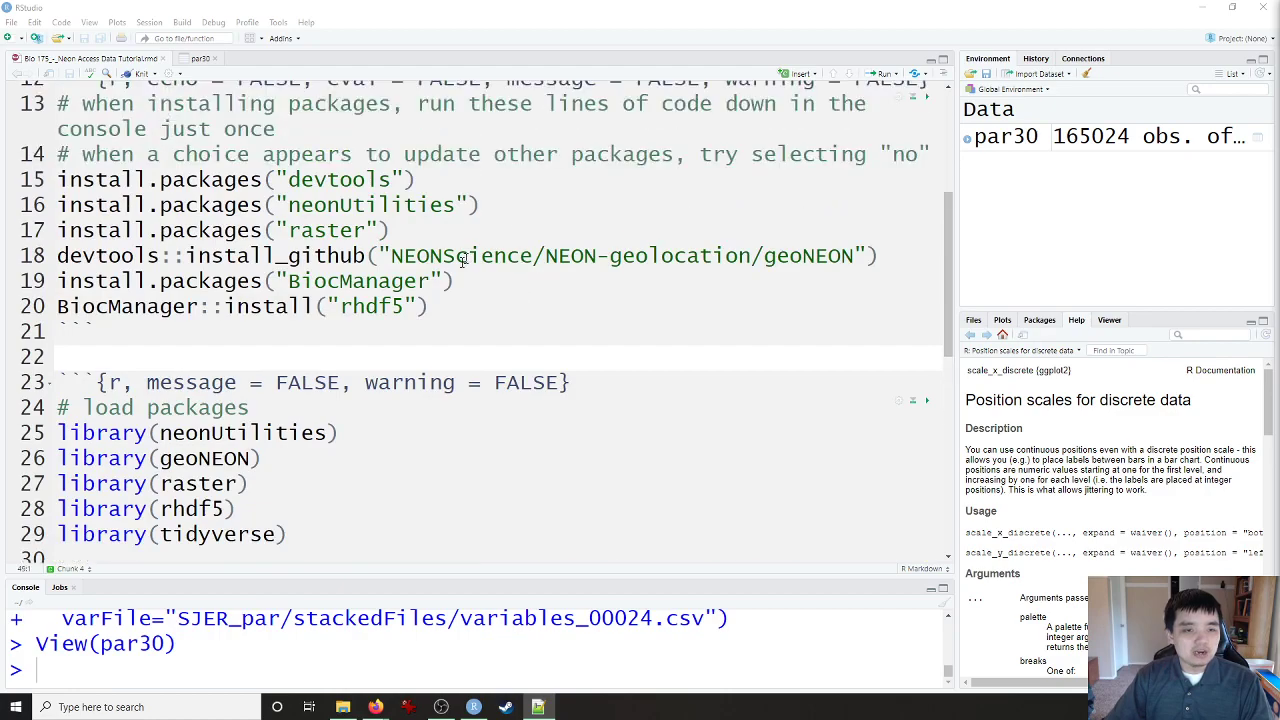
{"action": "left_click_drag", "start_coordinate": [440, 306], "coordinate": [57, 180]}
{"action": "left_click_drag", "start_coordinate": [312, 543], "coordinate": [57, 432]}
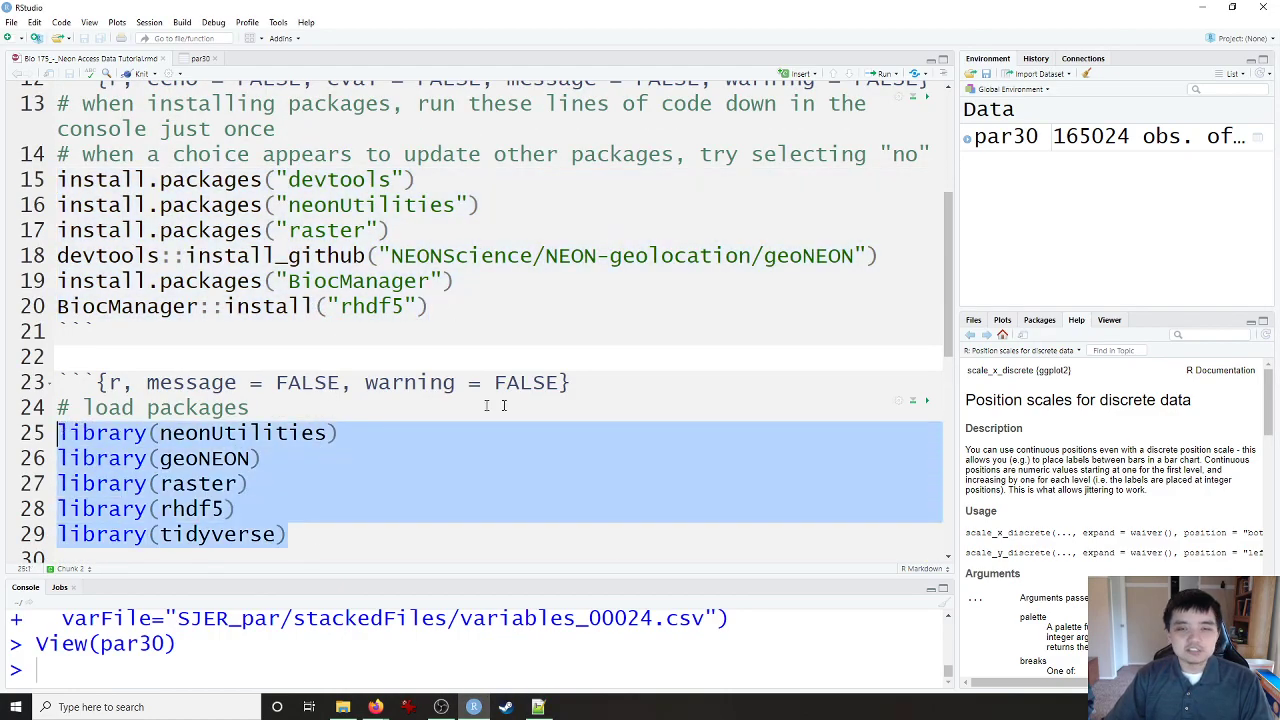
Step: Review the Loading Data section, highlighting the stackByTable call and the readTableNEON statement that creates par30
{"action": "scroll", "coordinate": [486, 397], "scroll_direction": "down", "scroll_amount": 1}
{"action": "scroll", "coordinate": [480, 400], "scroll_direction": "down", "scroll_amount": 4}
{"action": "scroll", "coordinate": [476, 400], "scroll_direction": "down", "scroll_amount": 3}
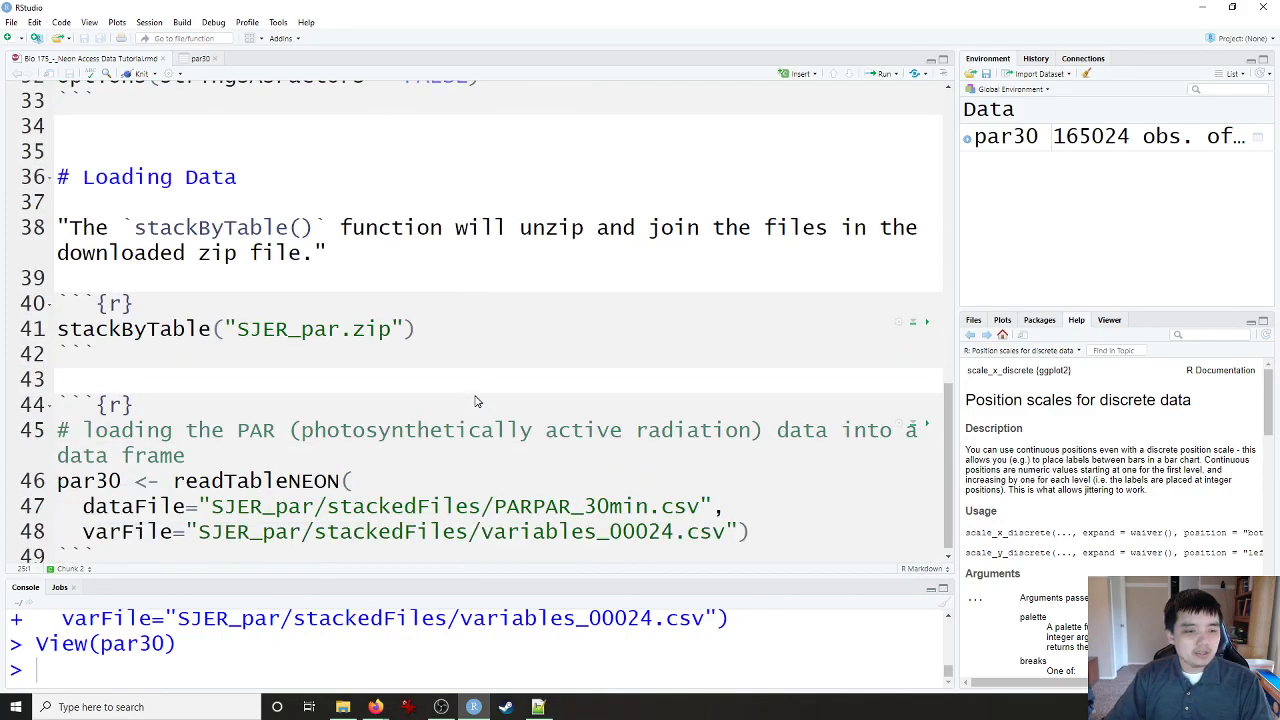
{"action": "left_click_drag", "start_coordinate": [444, 323], "coordinate": [57, 323]}
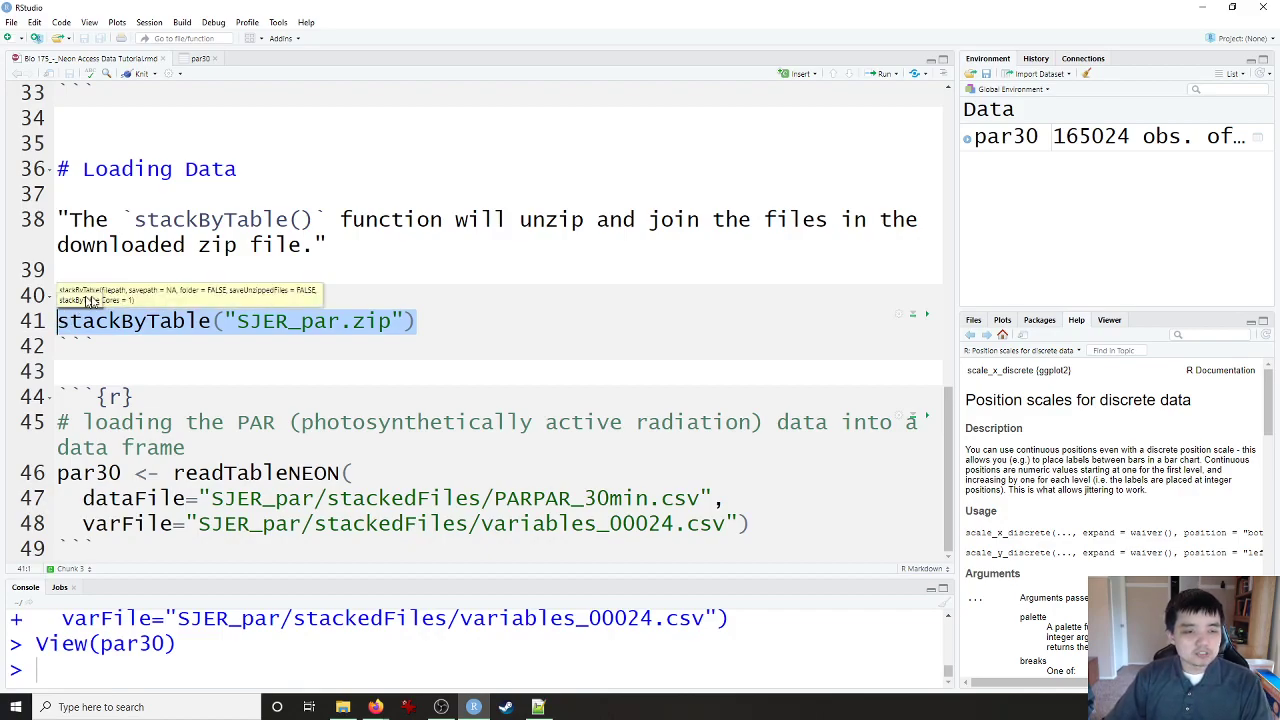
{"action": "left_click_drag", "start_coordinate": [432, 321], "coordinate": [59, 328]}
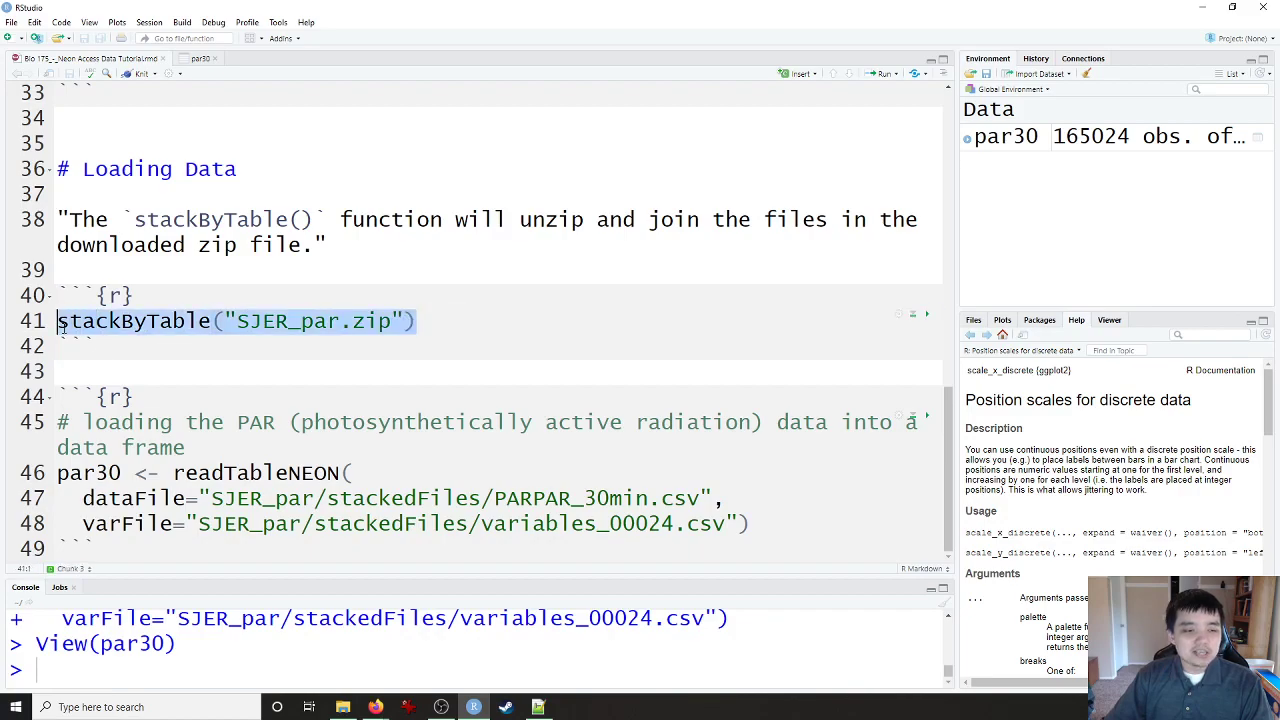
{"action": "left_click_drag", "start_coordinate": [752, 523], "coordinate": [57, 473]}
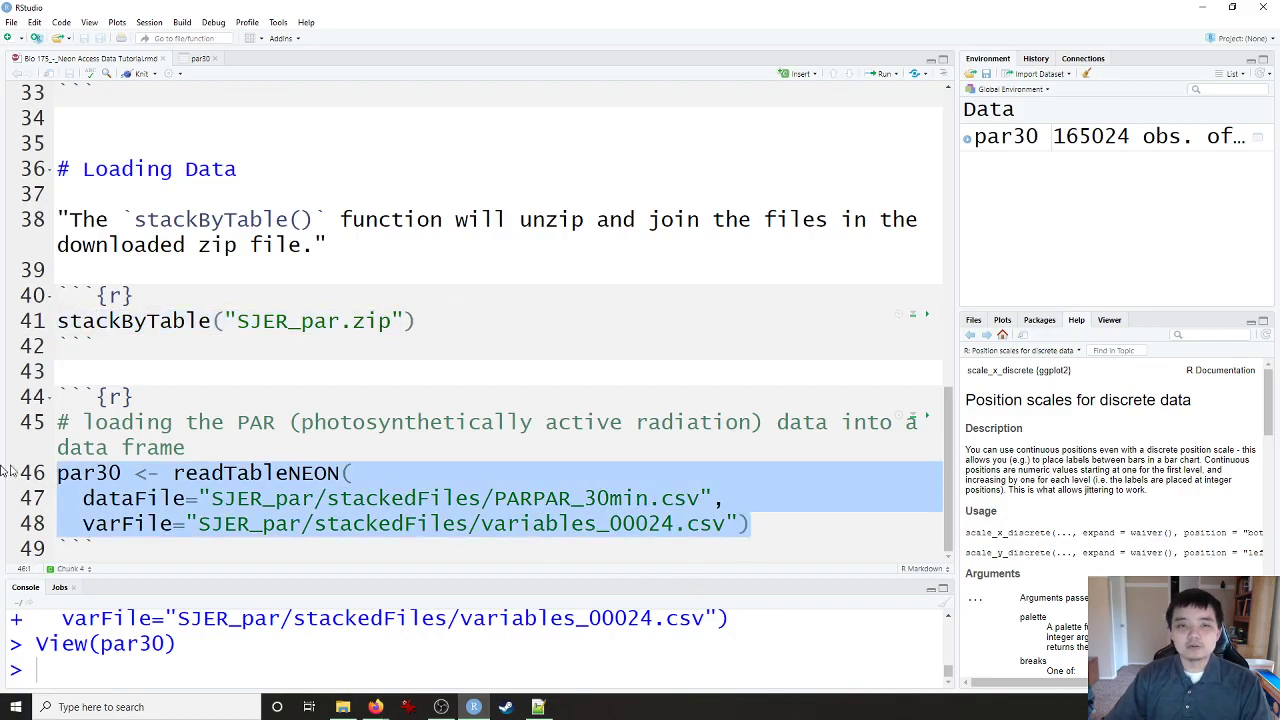
{"action": "left_click", "coordinate": [178, 549]}
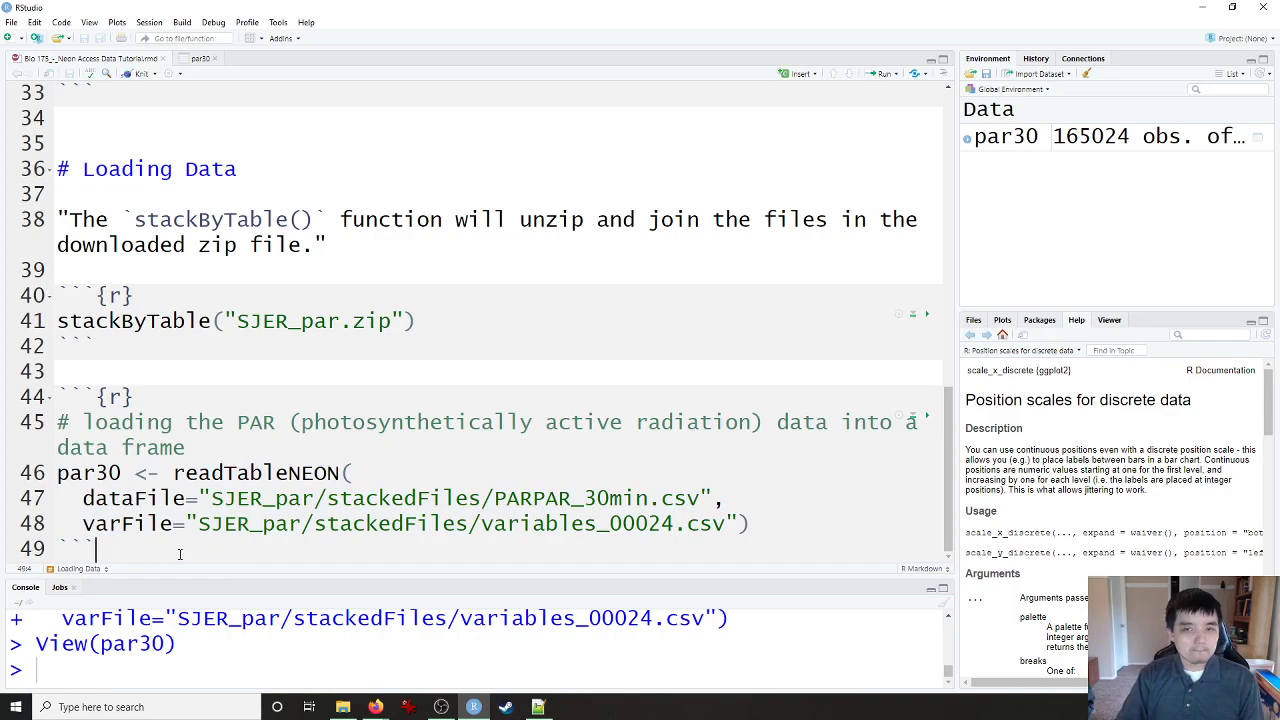
Step: Add the heading "# Exploring Data" after blank lines at the end of the document, below the readTableNEON chunk
{"action": "key", "text": "Return"}
{"action": "key", "text": "Return"}
{"action": "key", "text": "Return"}
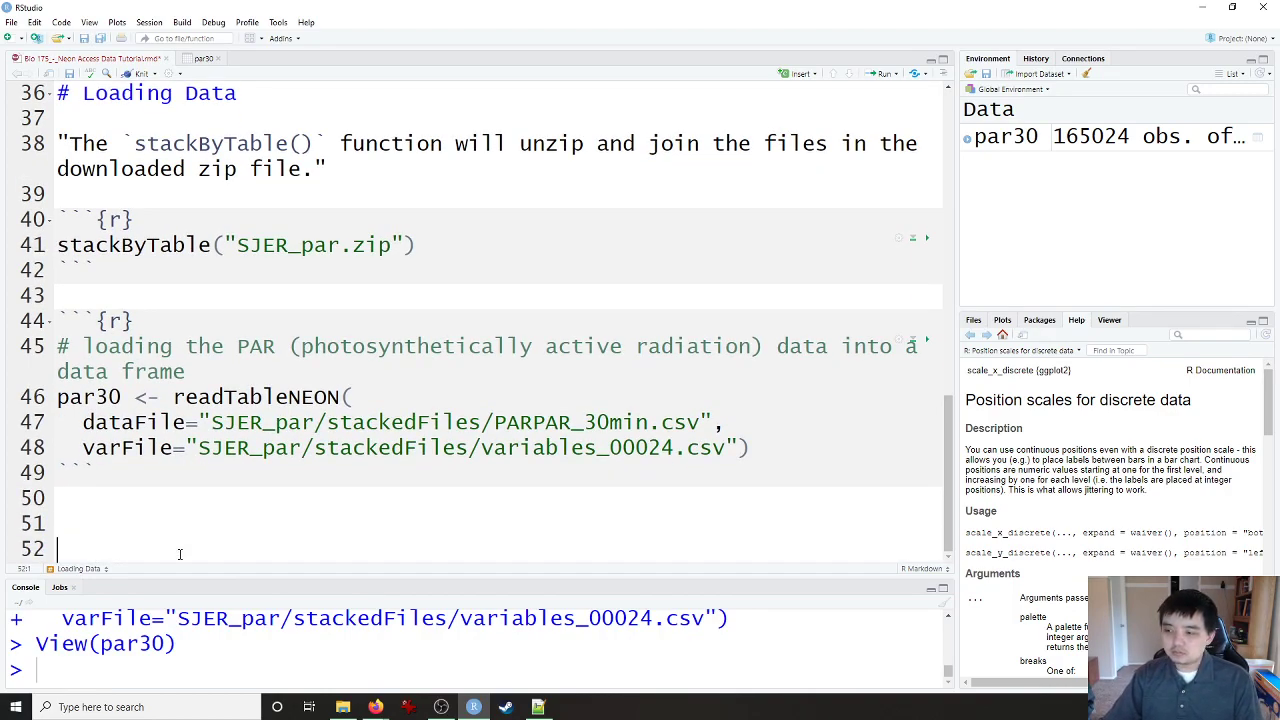
{"action": "type", "text": "# Ex"}
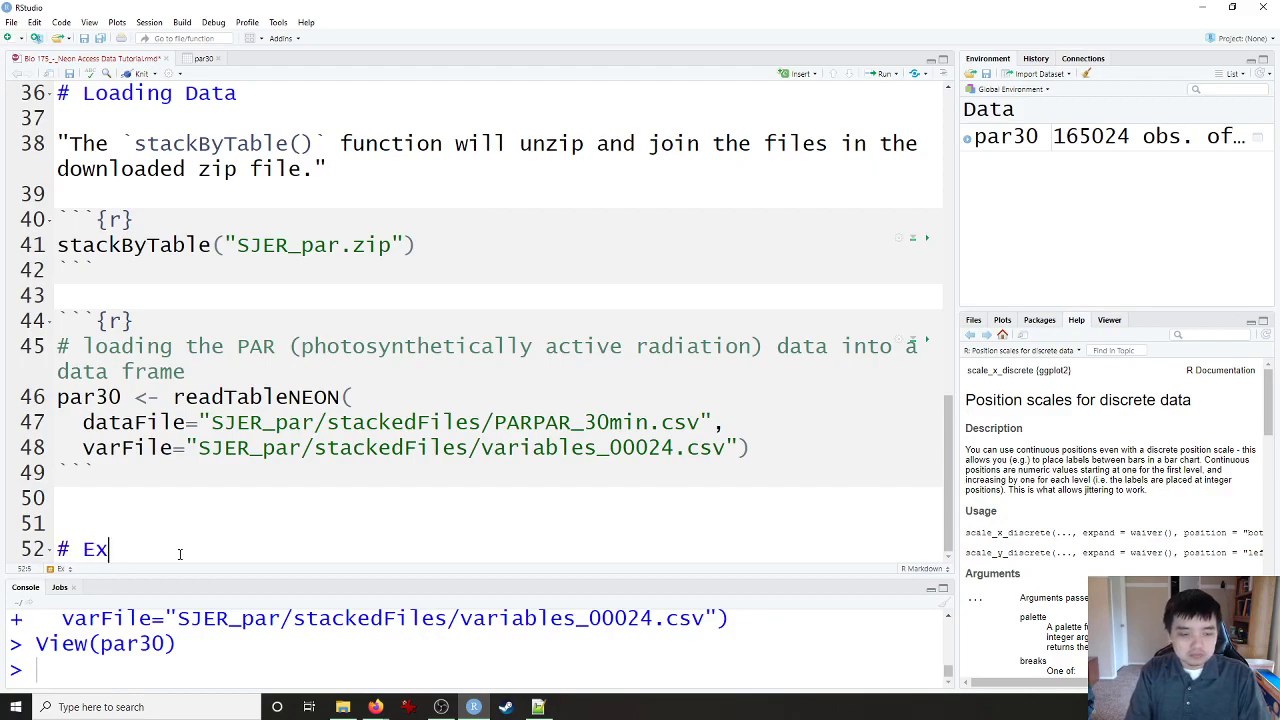
{"action": "type", "text": "ploring Data"}
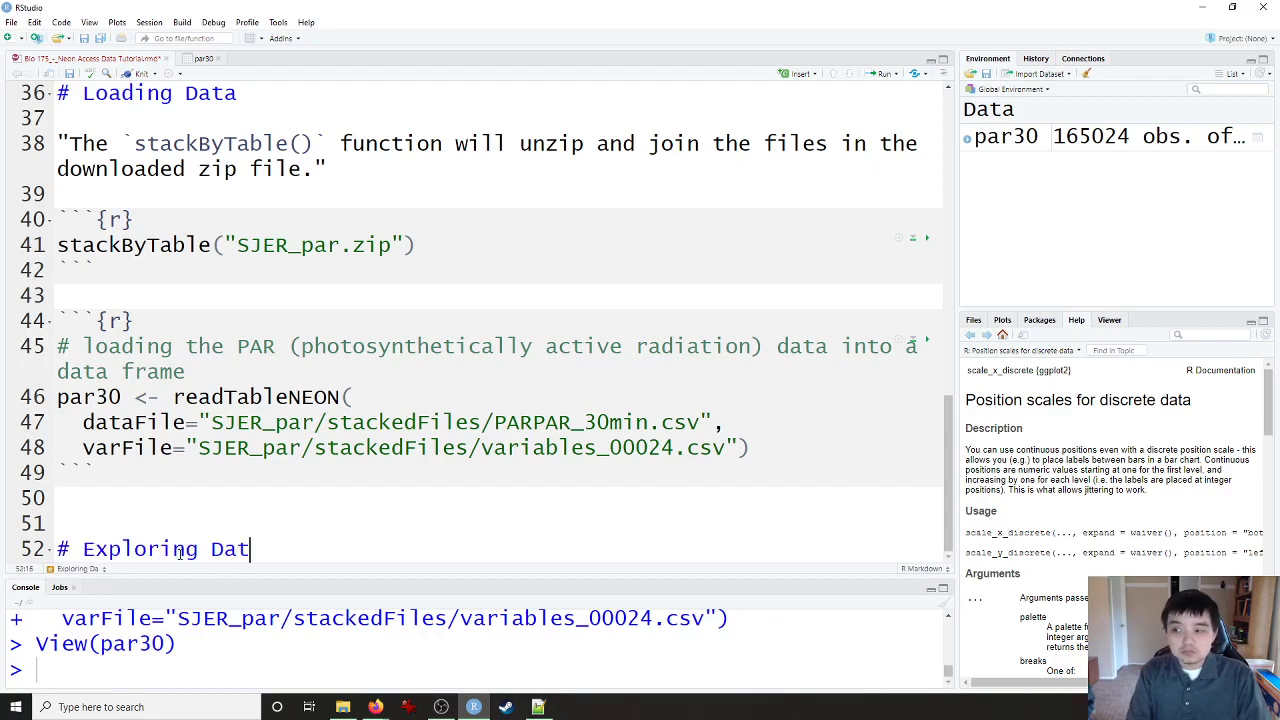
Step: Insert a new R code chunk below the Exploring Data heading and enter summary(par30$PARMean) in it
{"action": "key", "text": "Return"}
{"action": "key", "text": "Return"}
{"action": "key", "text": "ctrl+alt+i"}
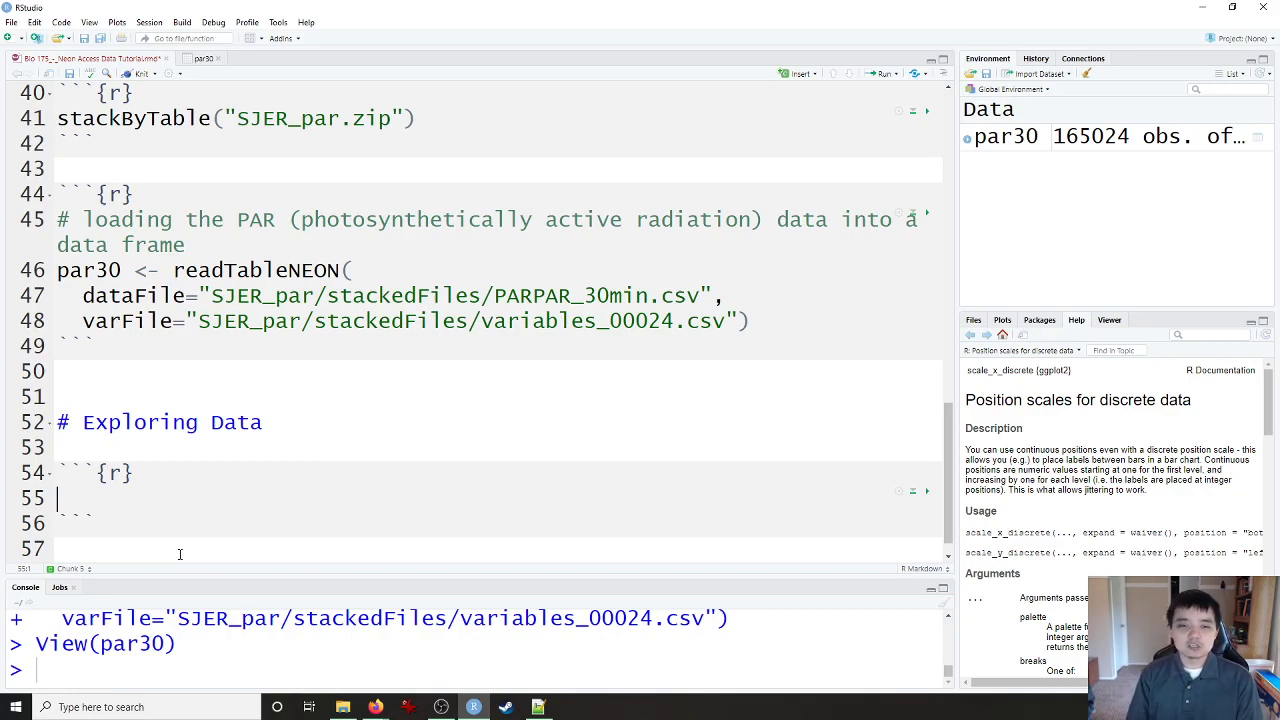
{"action": "type", "text": "summary(d"}
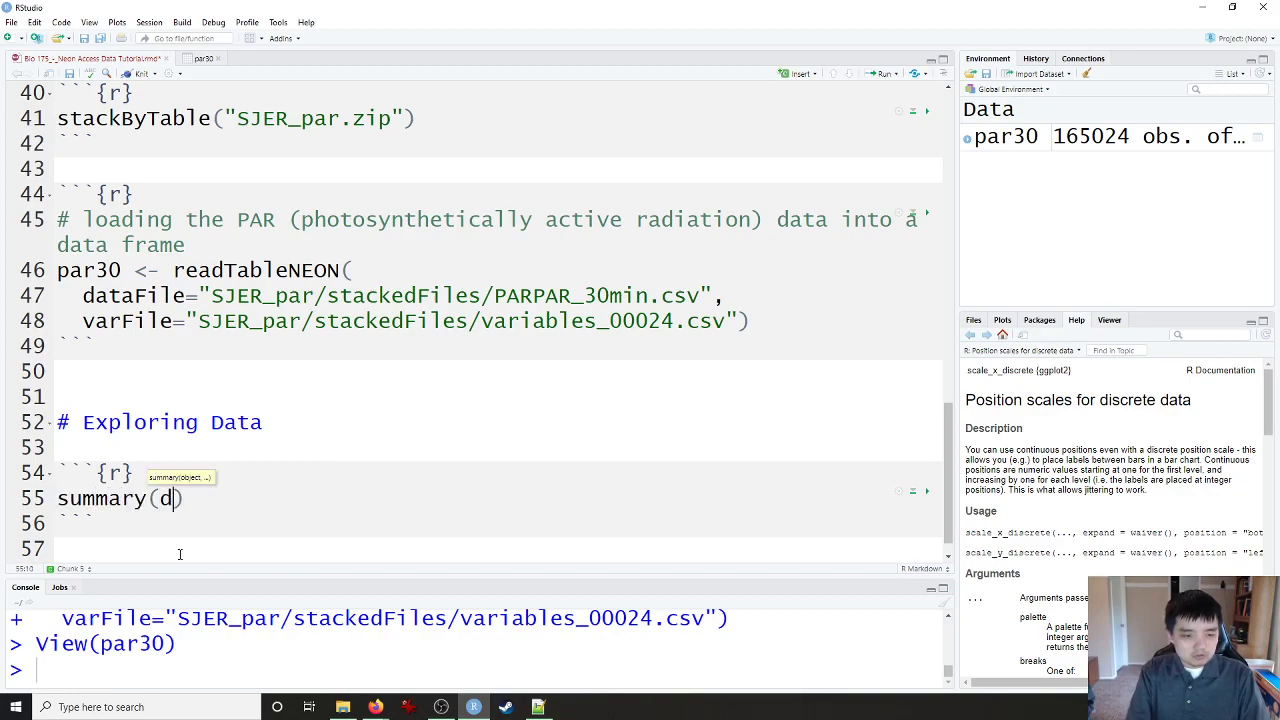
{"action": "key", "text": "BackSpace"}
{"action": "type", "text": "par30"}
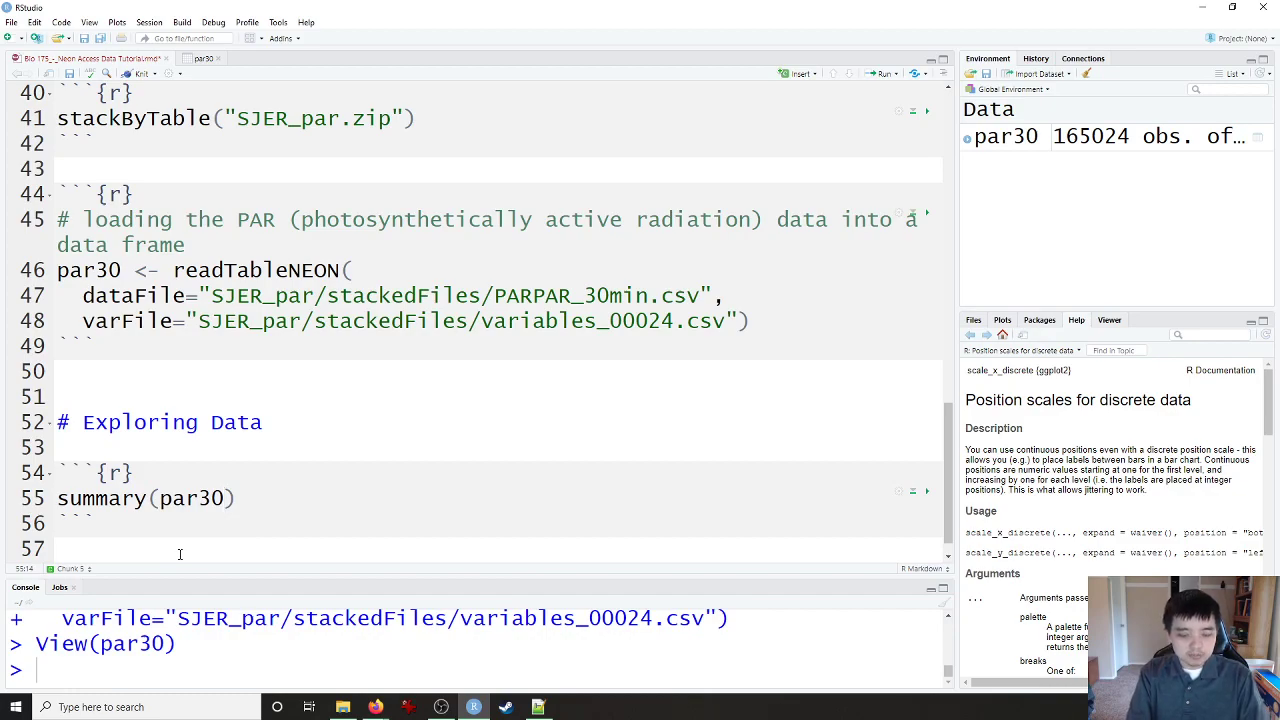
{"action": "type", "text": "$par"}
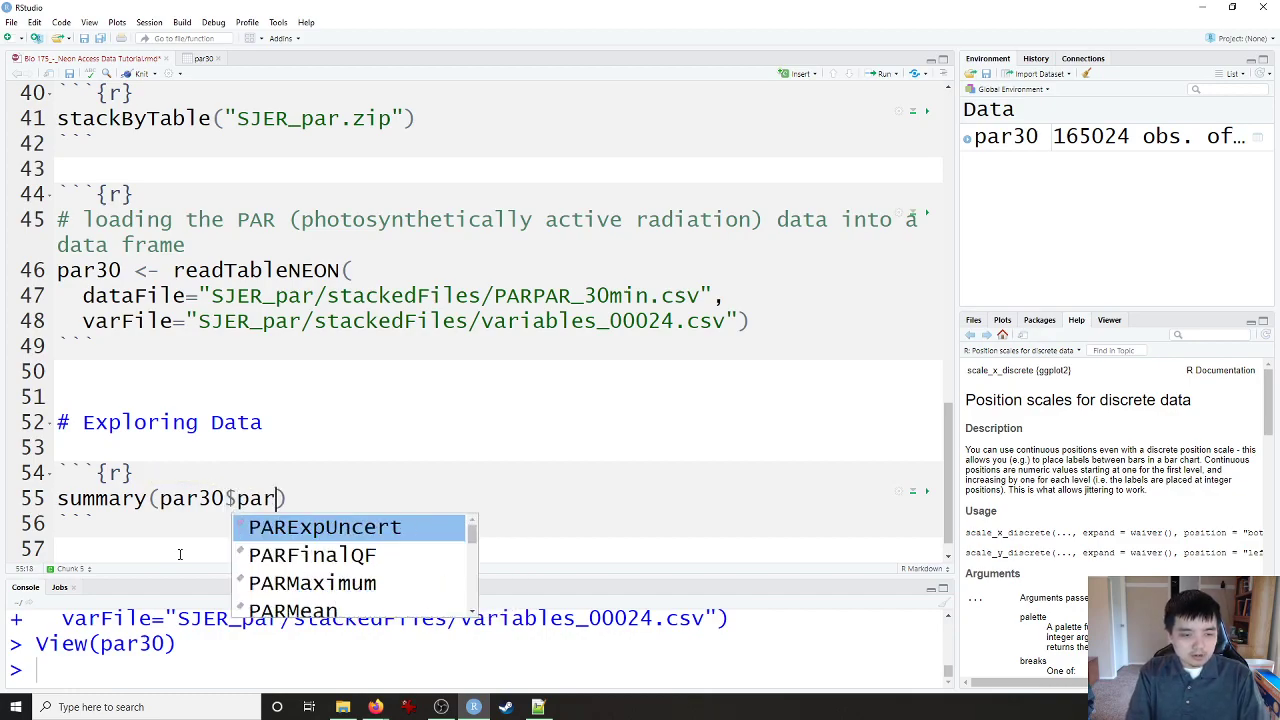
{"action": "key", "text": "Down"}
{"action": "key", "text": "Down"}
{"action": "key", "text": "Down"}
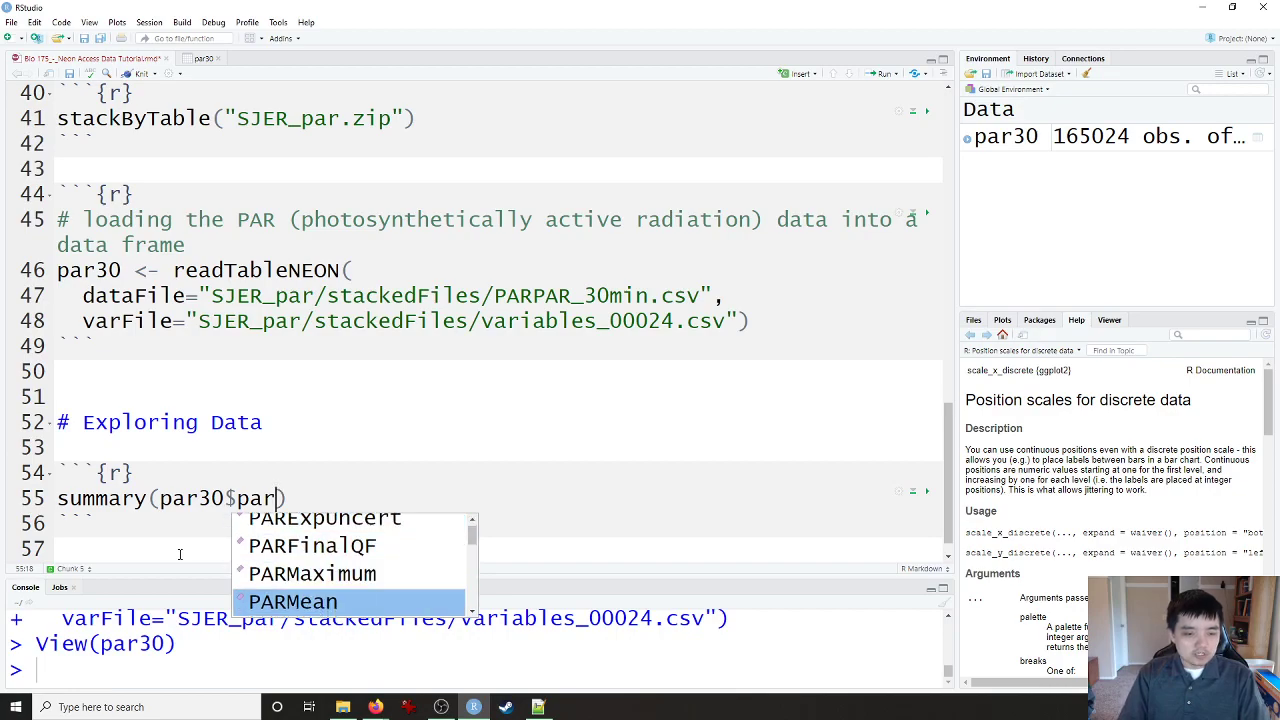
{"action": "key", "text": "Return"}
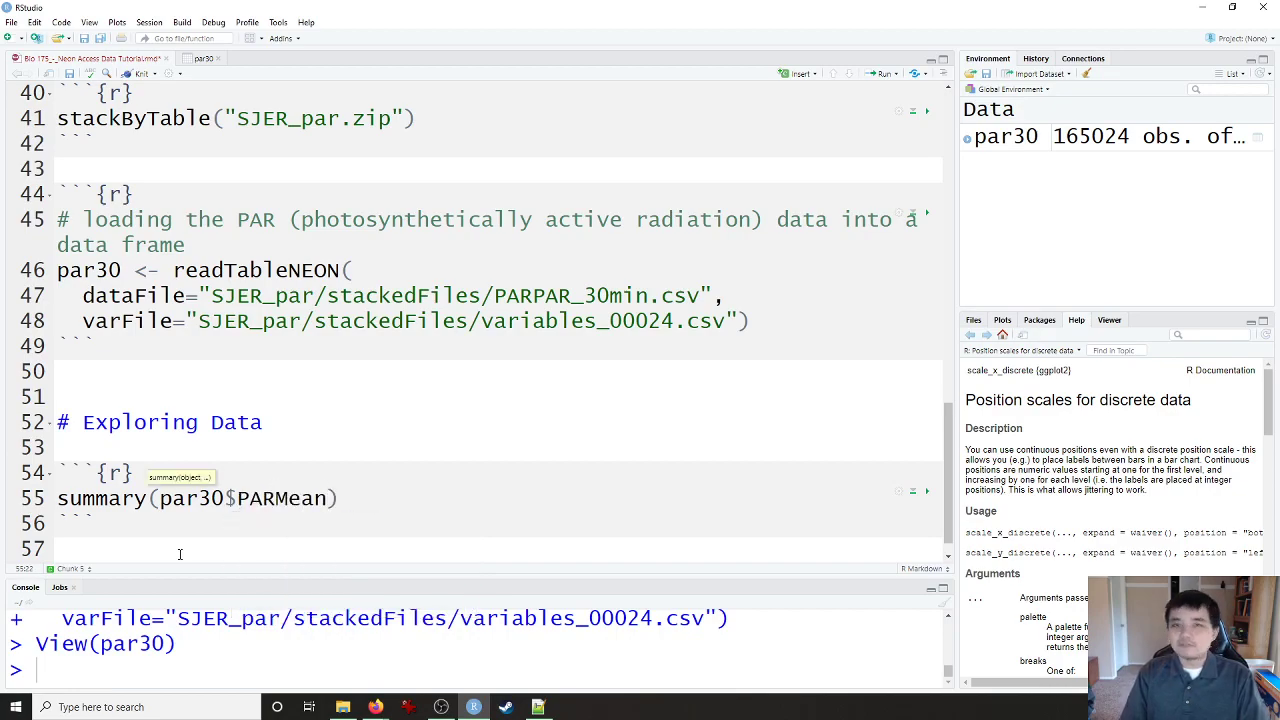
{"action": "key", "text": "Right"}
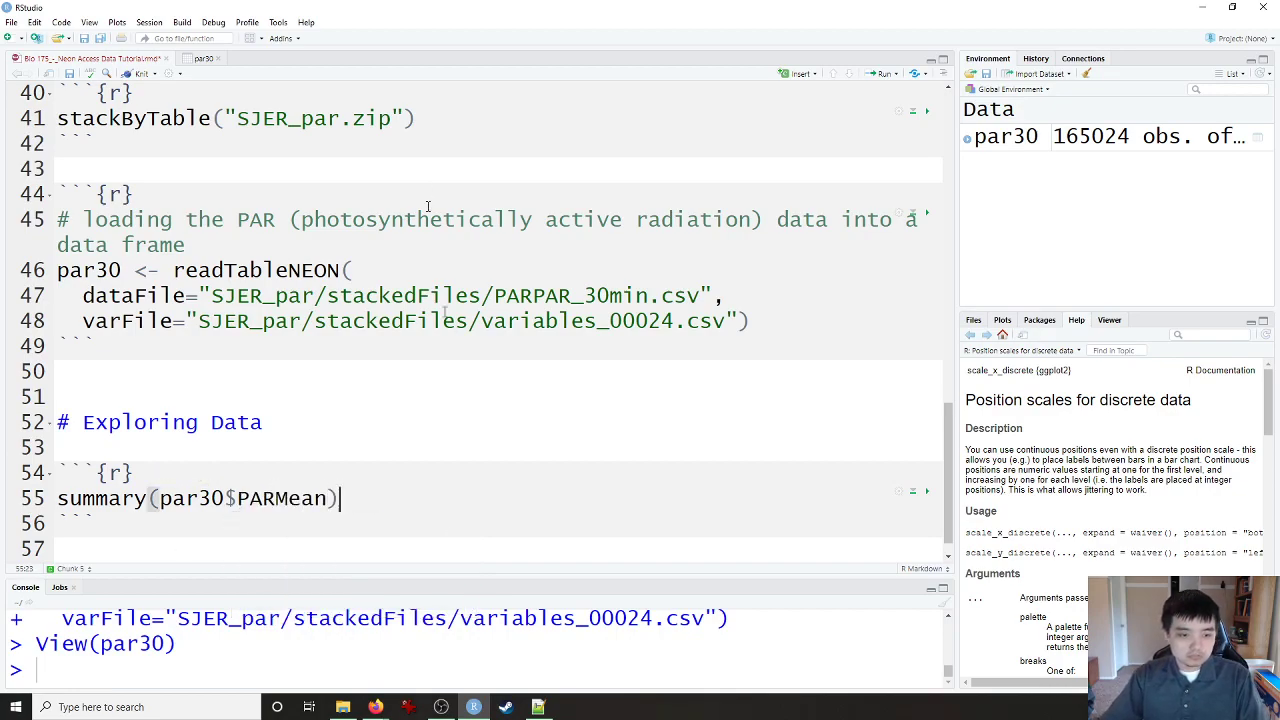
Step: Add eight blank lines at the end of the document, below the new chunk, and run the summary(par30$PARMean) line
{"action": "scroll", "coordinate": [795, 374], "scroll_direction": "down", "scroll_amount": 1}
{"action": "left_click", "coordinate": [293, 549]}
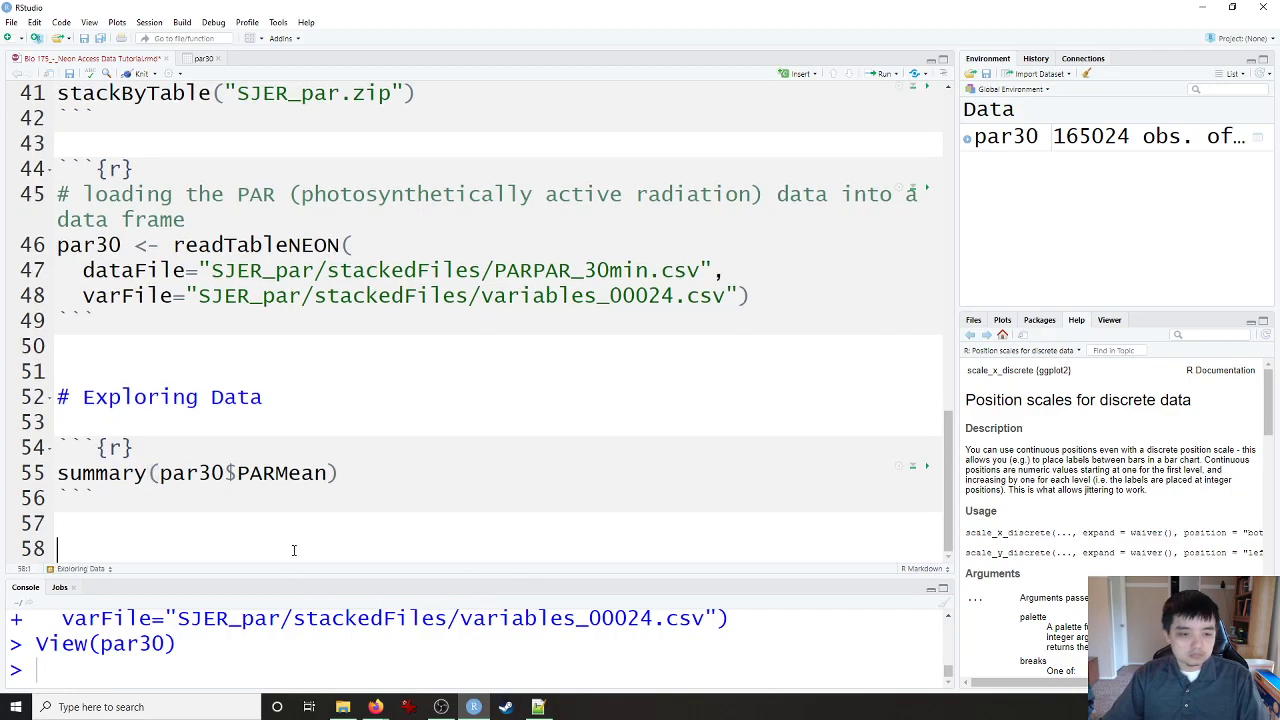
{"action": "key", "text": "Return"}
{"action": "key", "text": "Return"}
{"action": "key", "text": "Return"}
{"action": "key", "text": "Return"}
{"action": "key", "text": "Return"}
{"action": "key", "text": "Return"}
{"action": "key", "text": "Return"}
{"action": "key", "text": "Return"}
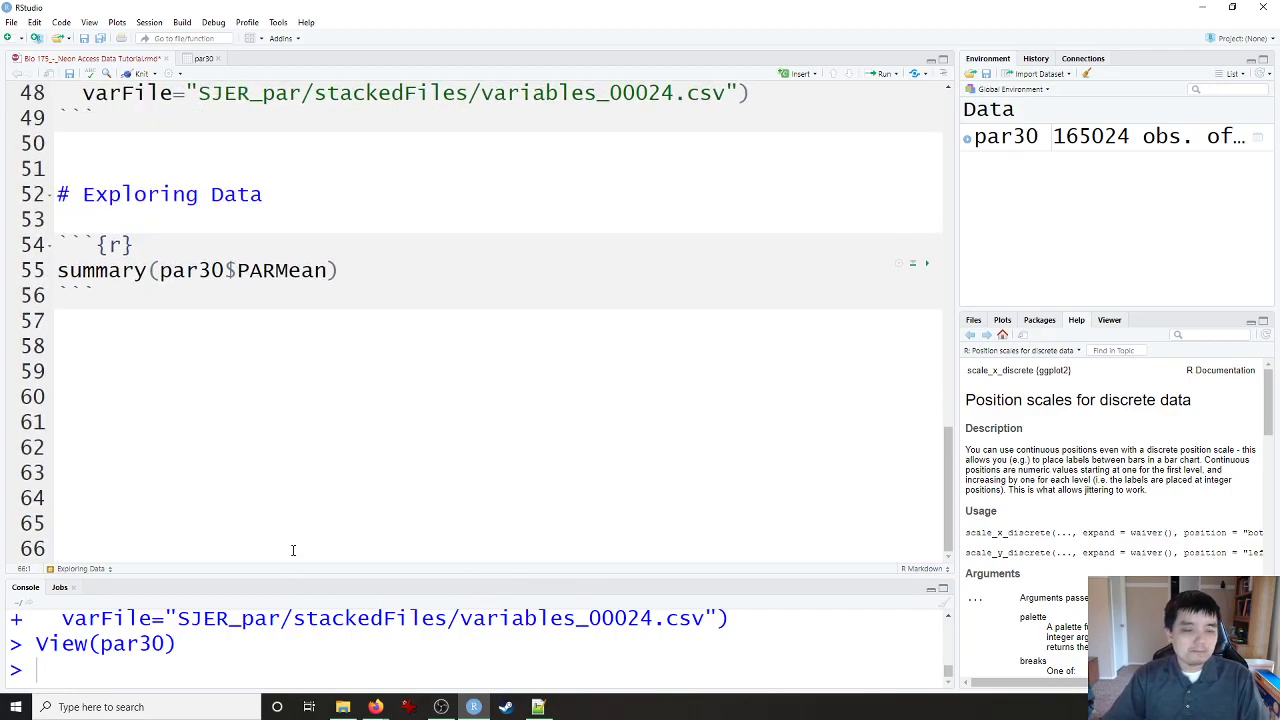
{"action": "left_click", "coordinate": [371, 268]}
{"action": "key", "text": "ctrl+Return"}
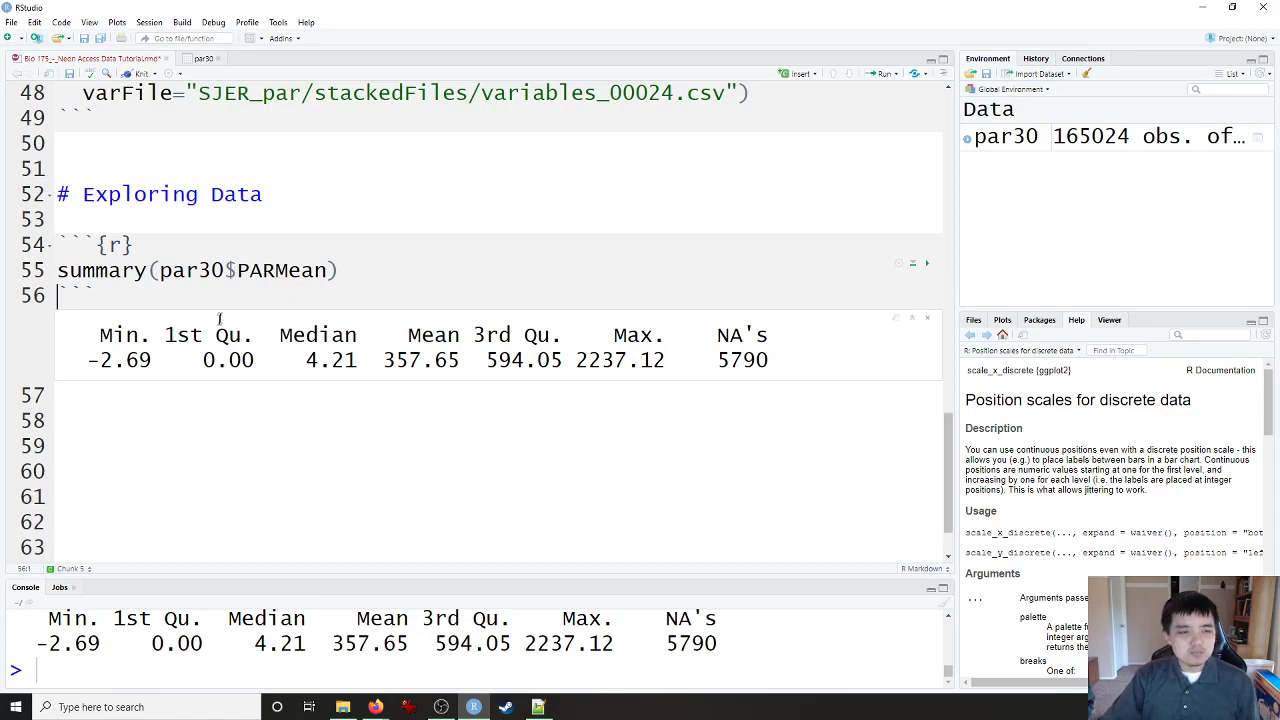
Step: Review the PARMean summary by highlighting its minimum, first quartile, median, maximum and NA count, and clear the chunk output
{"action": "left_click_drag", "start_coordinate": [149, 362], "coordinate": [87, 361]}
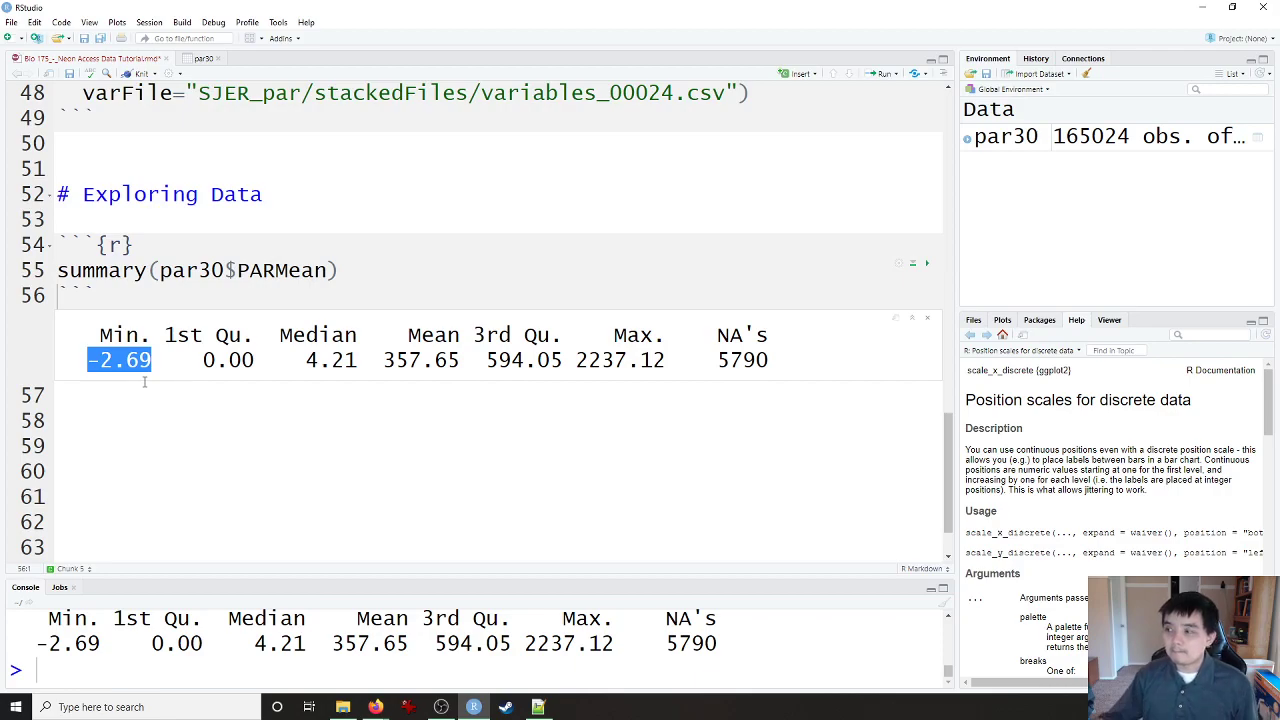
{"action": "left_click_drag", "start_coordinate": [256, 362], "coordinate": [205, 362]}
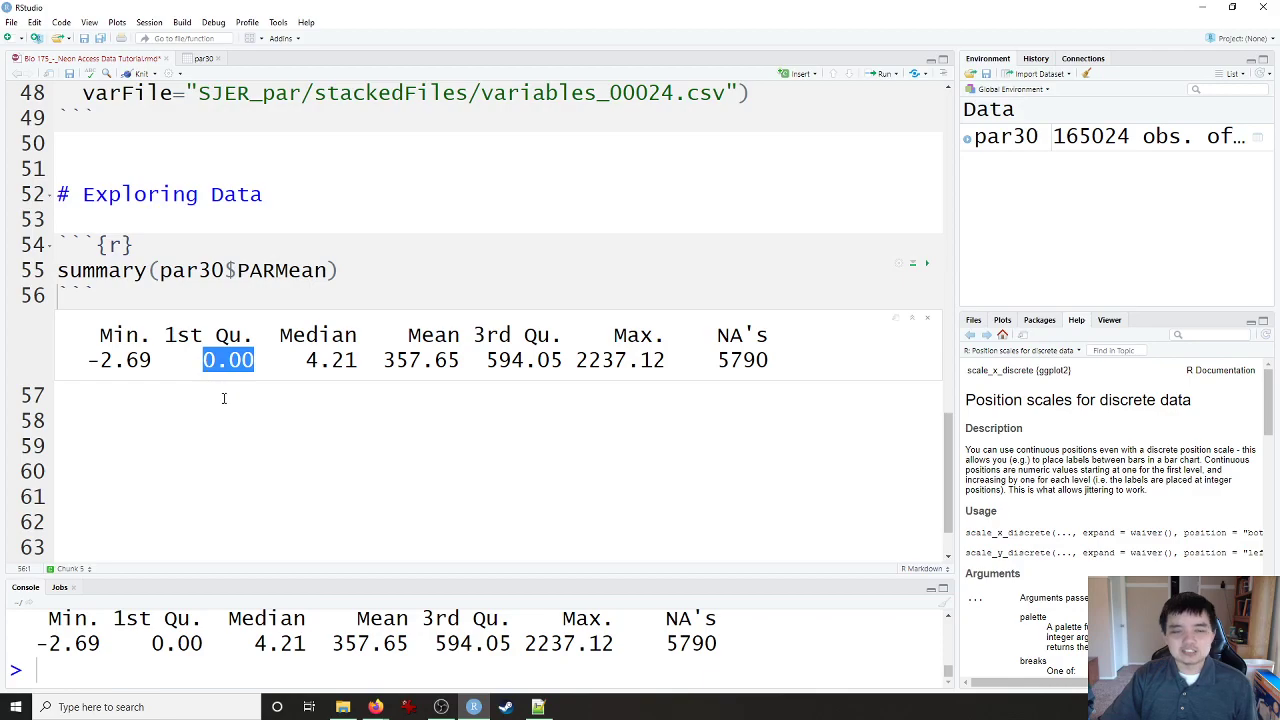
{"action": "left_click_drag", "start_coordinate": [357, 362], "coordinate": [305, 362]}
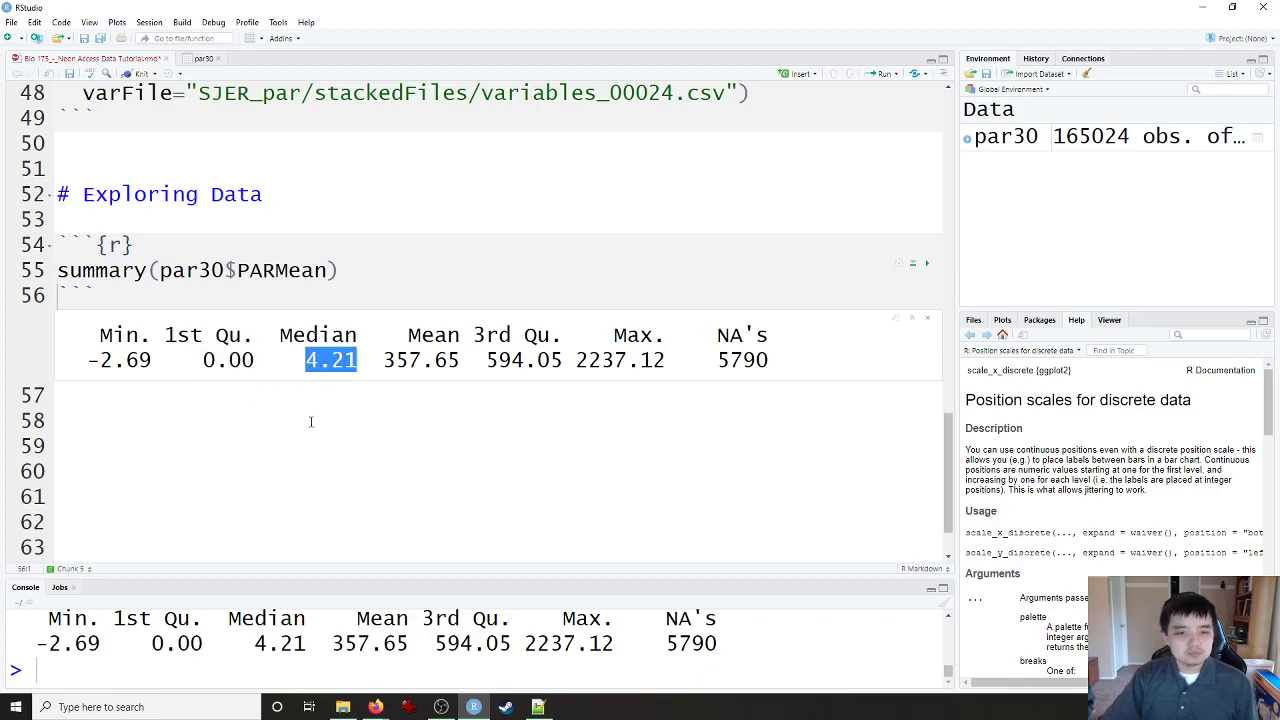
{"action": "left_click_drag", "start_coordinate": [383, 362], "coordinate": [666, 362]}
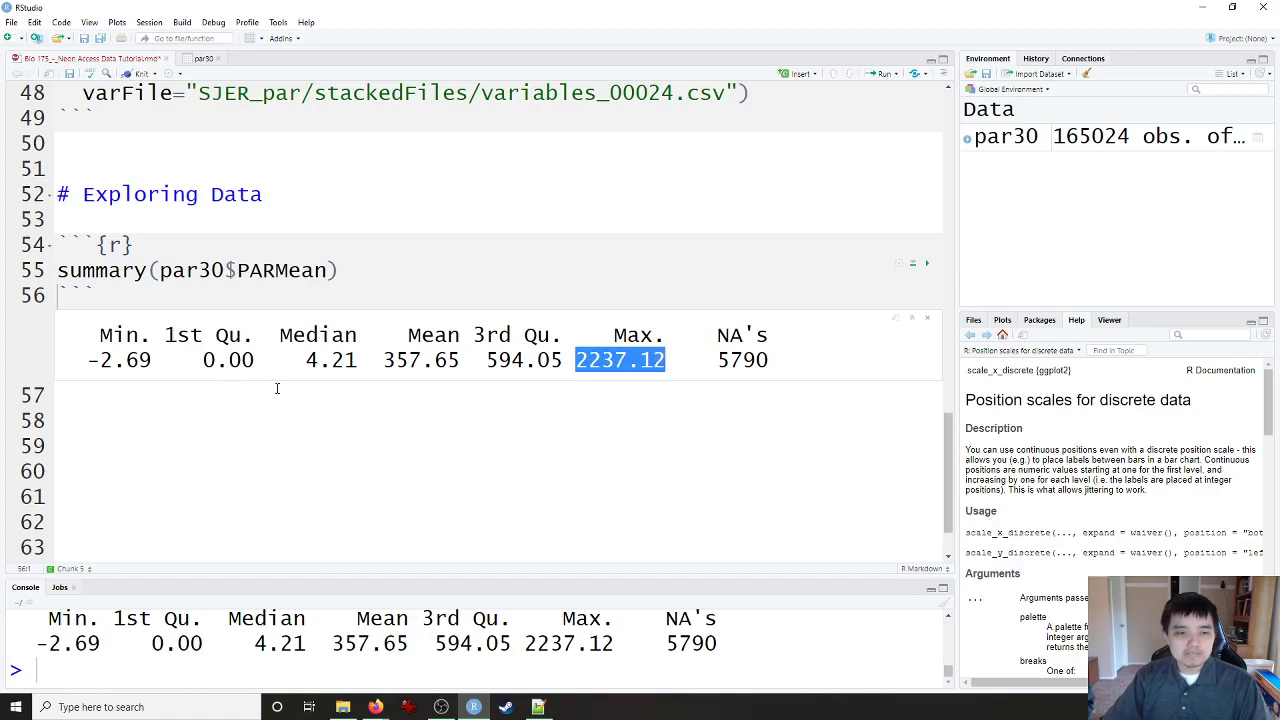
{"action": "left_click", "coordinate": [525, 384]}
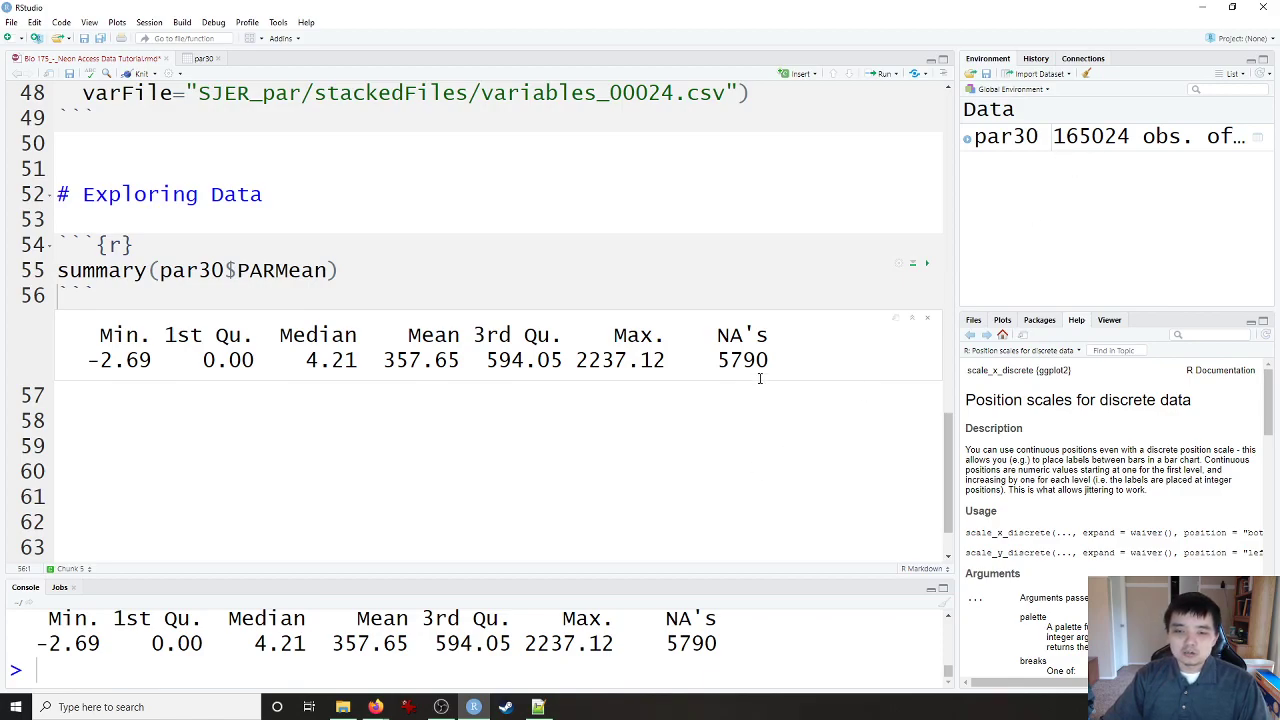
{"action": "left_click_drag", "start_coordinate": [768, 362], "coordinate": [716, 358]}
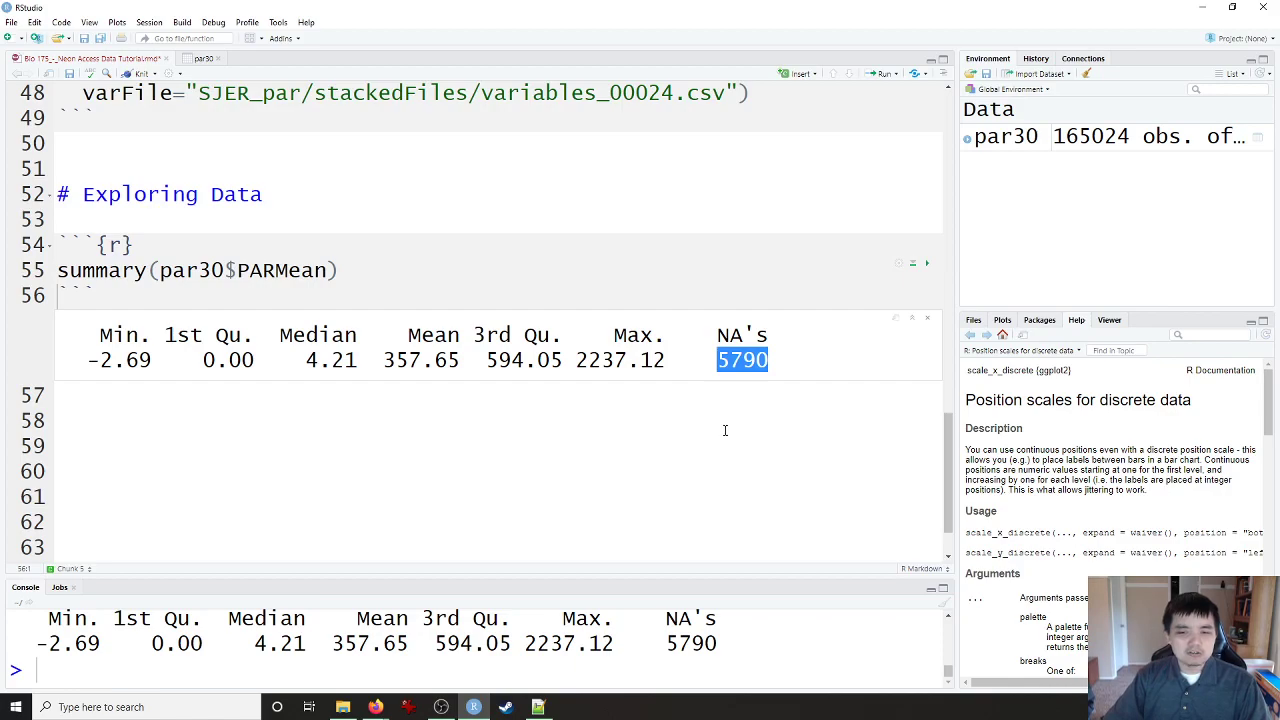
{"action": "left_click", "coordinate": [777, 357]}
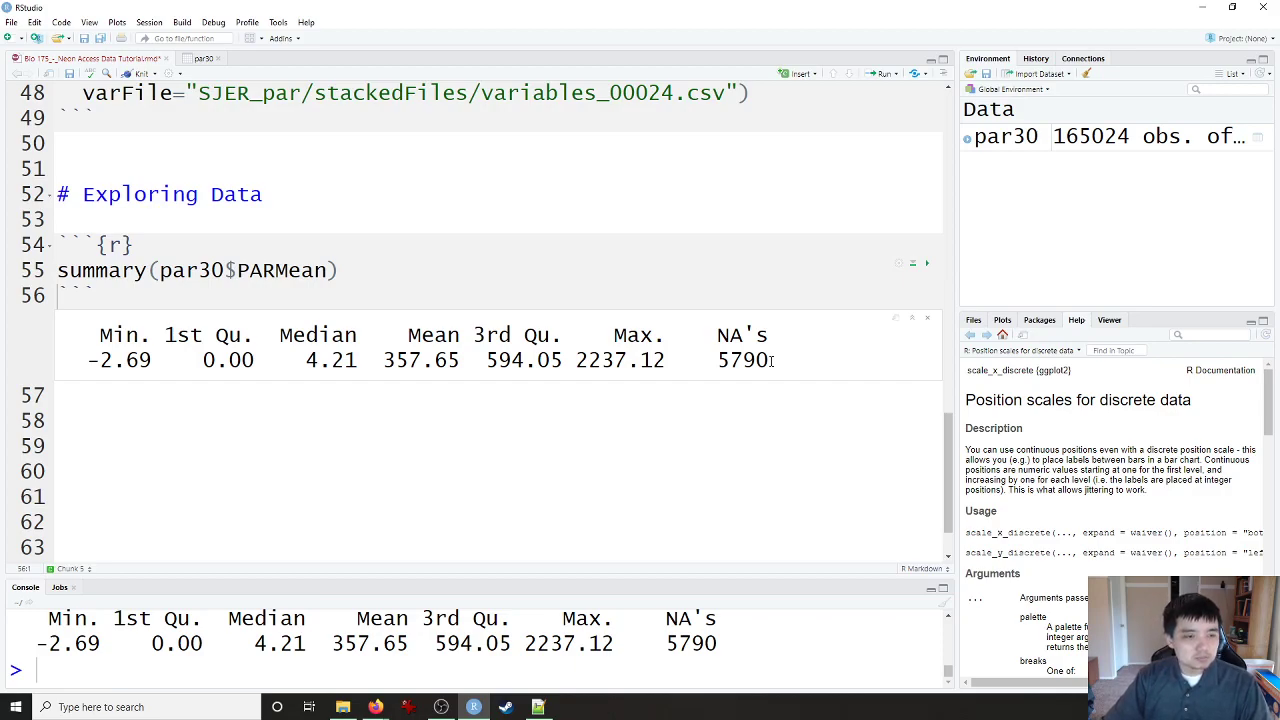
{"action": "left_click", "coordinate": [927, 318]}
Step: Add the comment "# boxplot of PARMean" below the summary line in the same chunk, separated by a blank line
{"action": "left_click", "coordinate": [409, 277]}
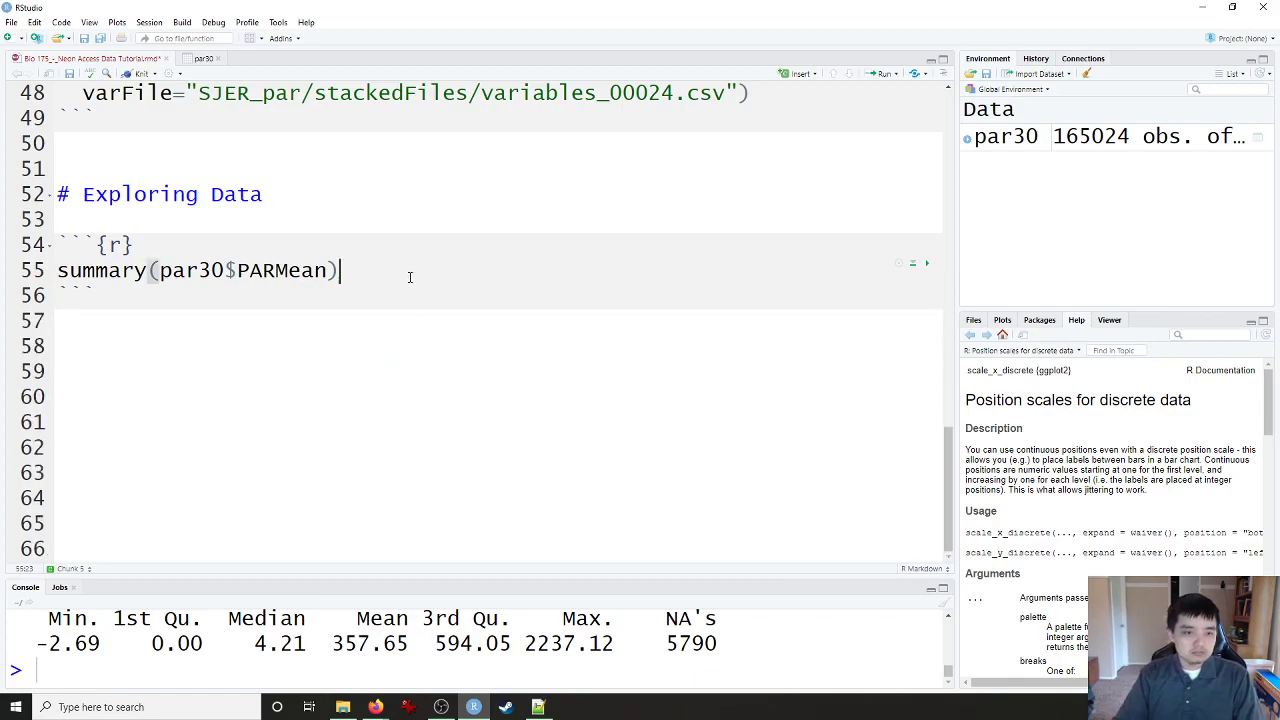
{"action": "key", "text": "Return"}
{"action": "key", "text": "Return"}
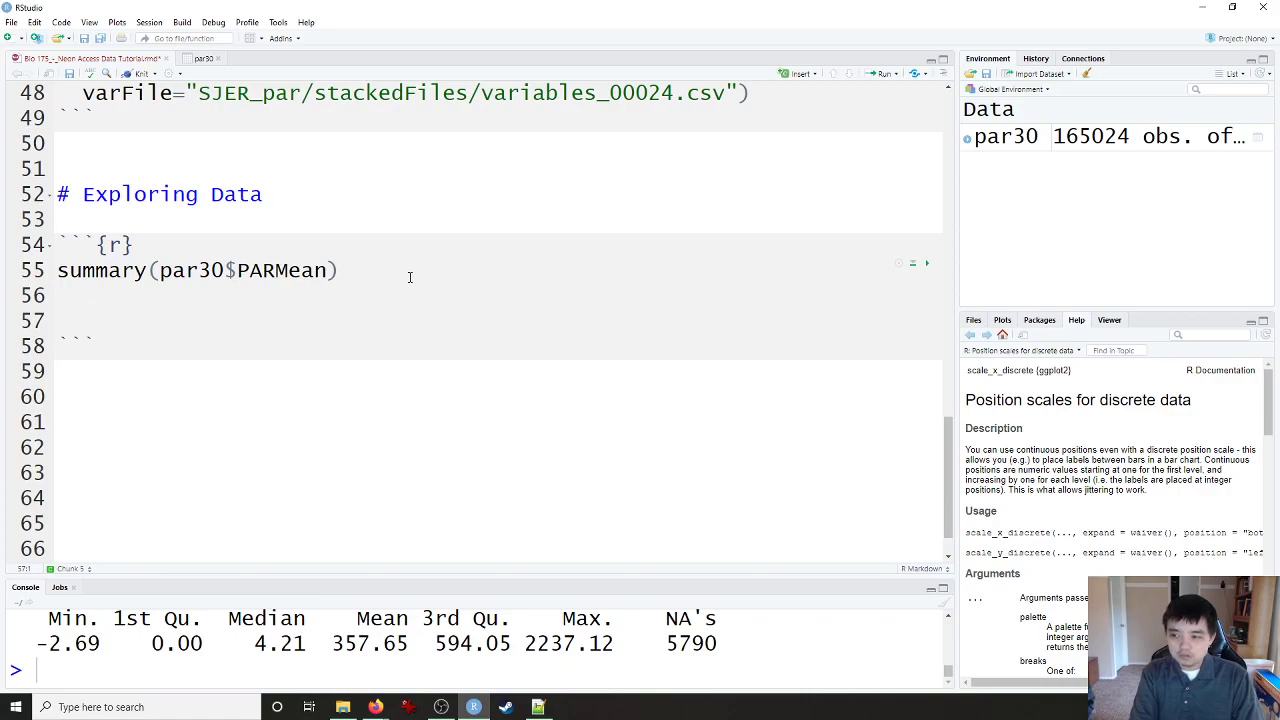
{"action": "type", "text": "$"}
{"action": "key", "text": "BackSpace"}
{"action": "type", "text": "# "}
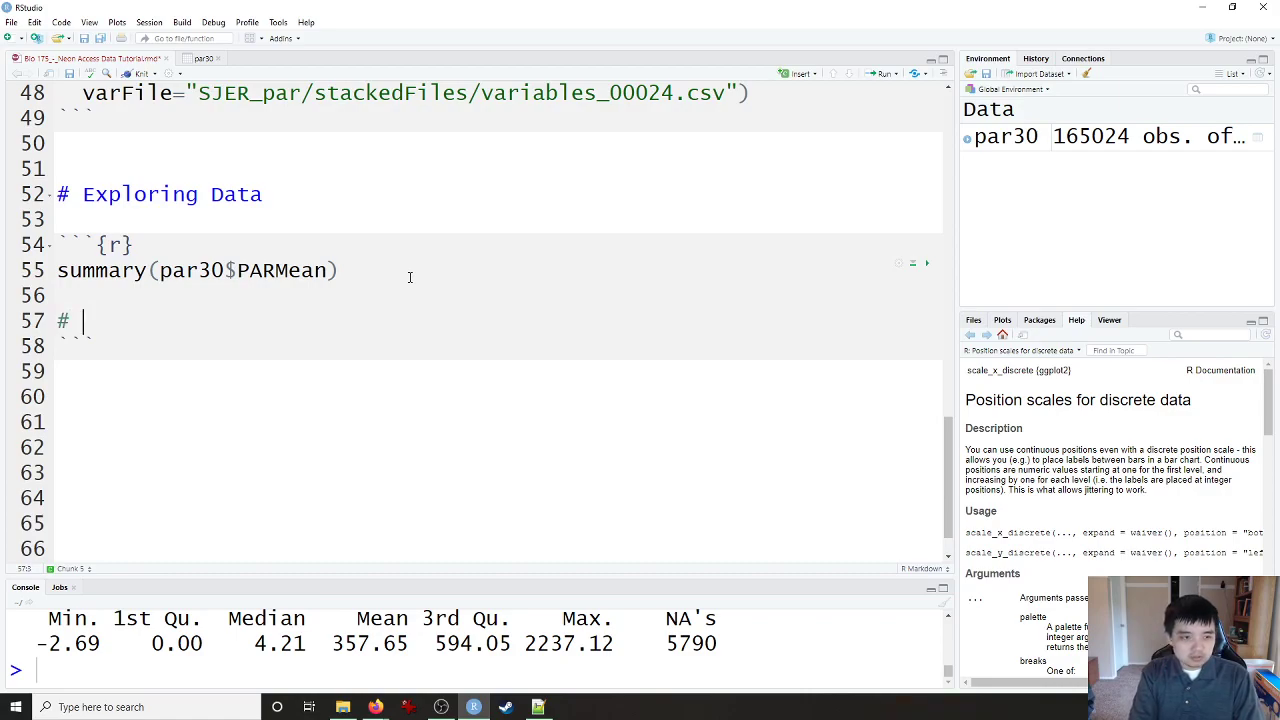
{"action": "type", "text": "boxplot "}
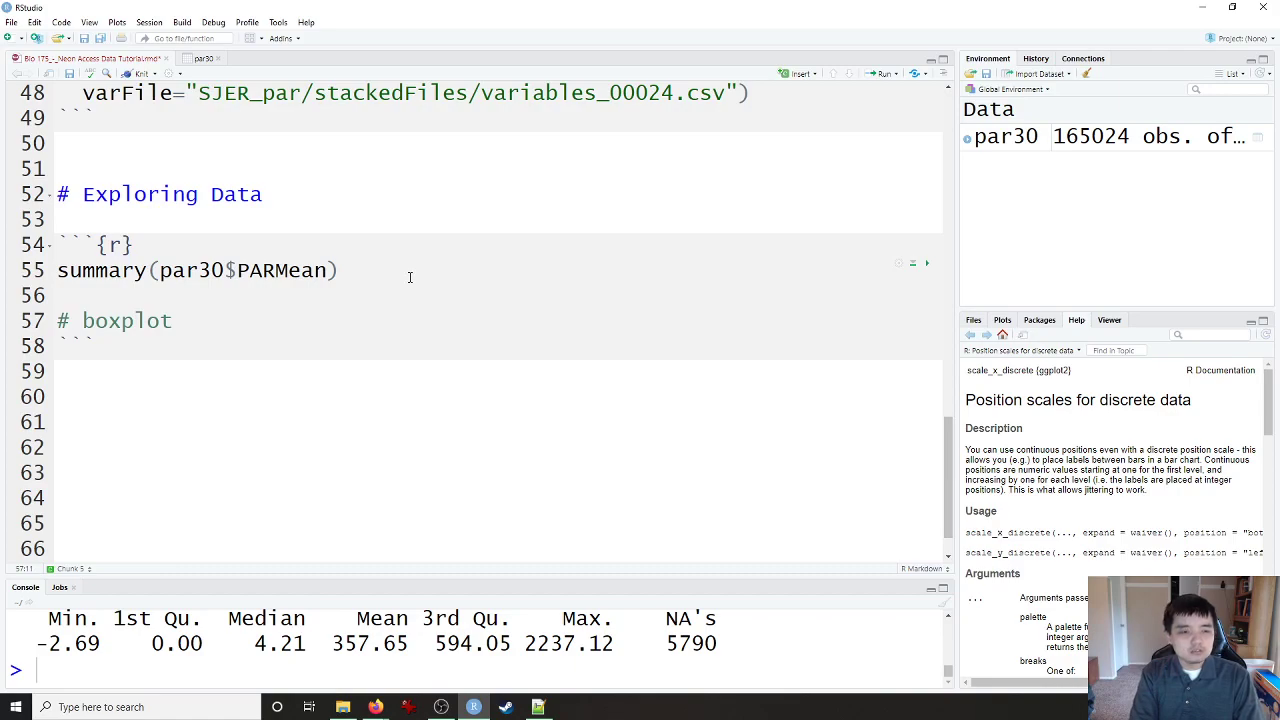
{"action": "type", "text": "of"}
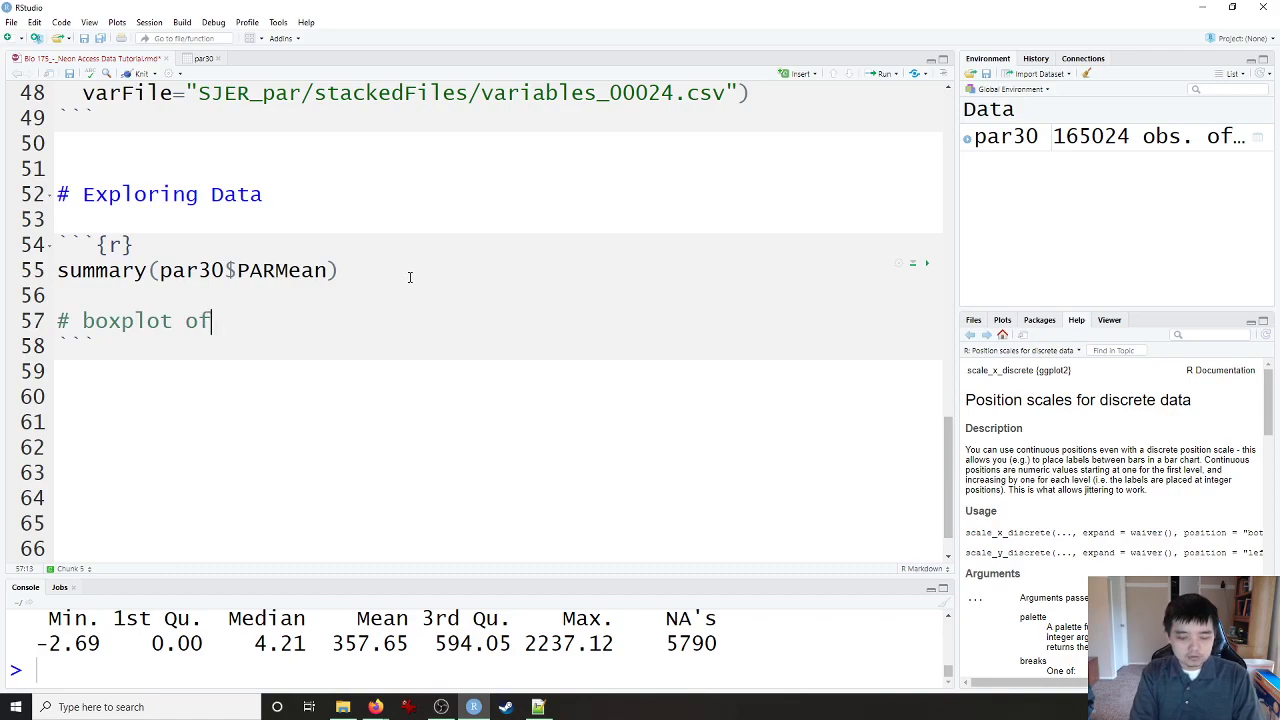
{"action": "type", "text": " PARMean"}
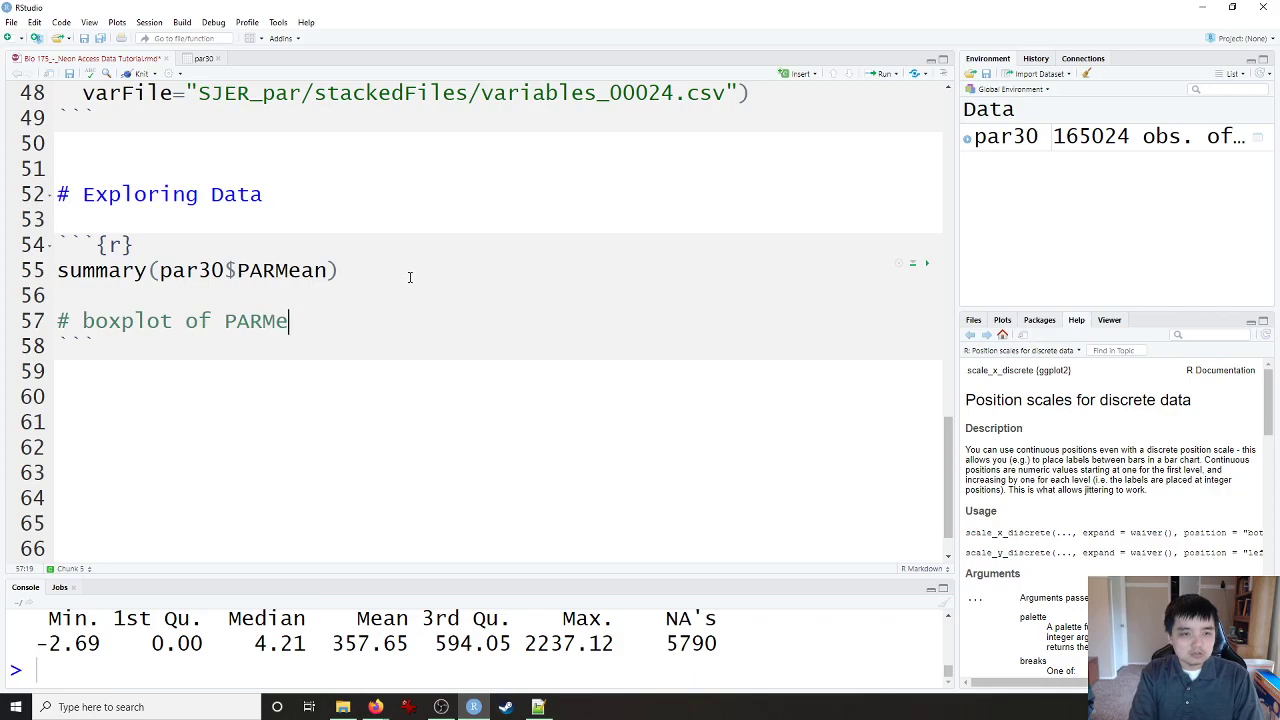
Step: Below the boxplot comment, enter par30 %>% followed by ggplot(y = PARMean) on the next line
{"action": "key", "text": "Return"}
{"action": "type", "text": "par30 %>%"}
{"action": "key", "text": "Return"}
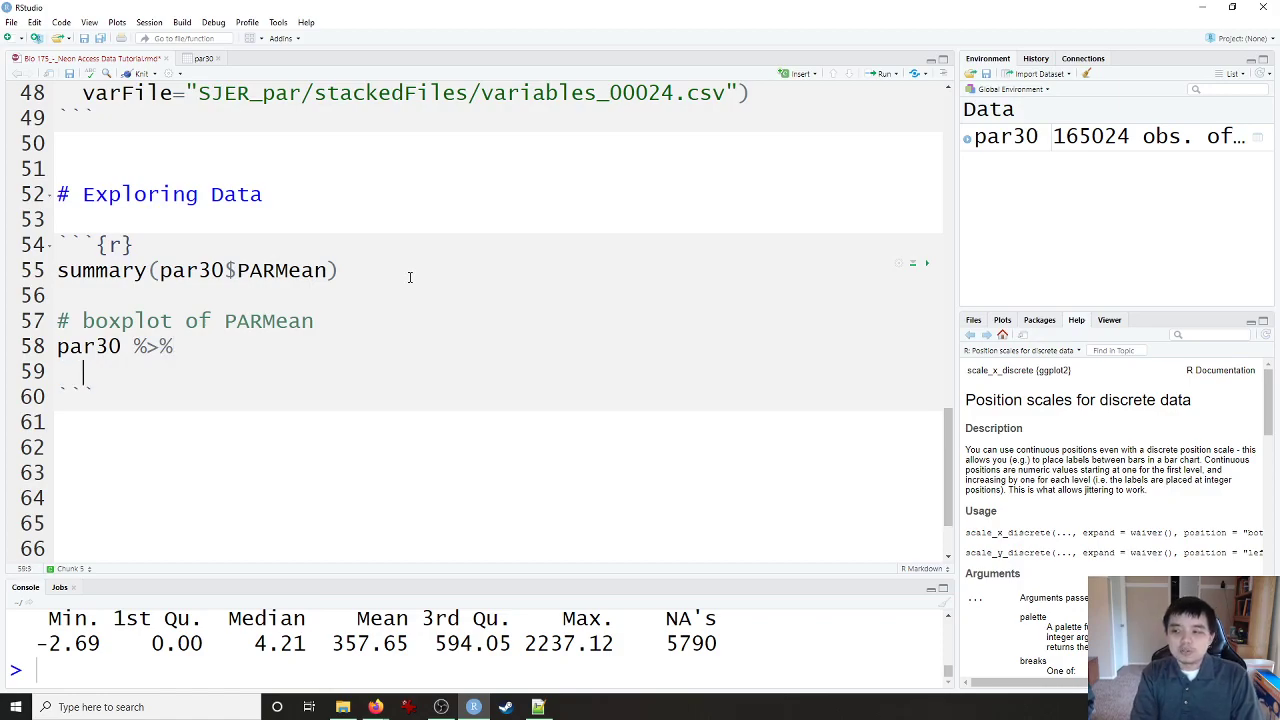
{"action": "type", "text": "ggplot("}
{"action": "key", "text": "BackSpace"}
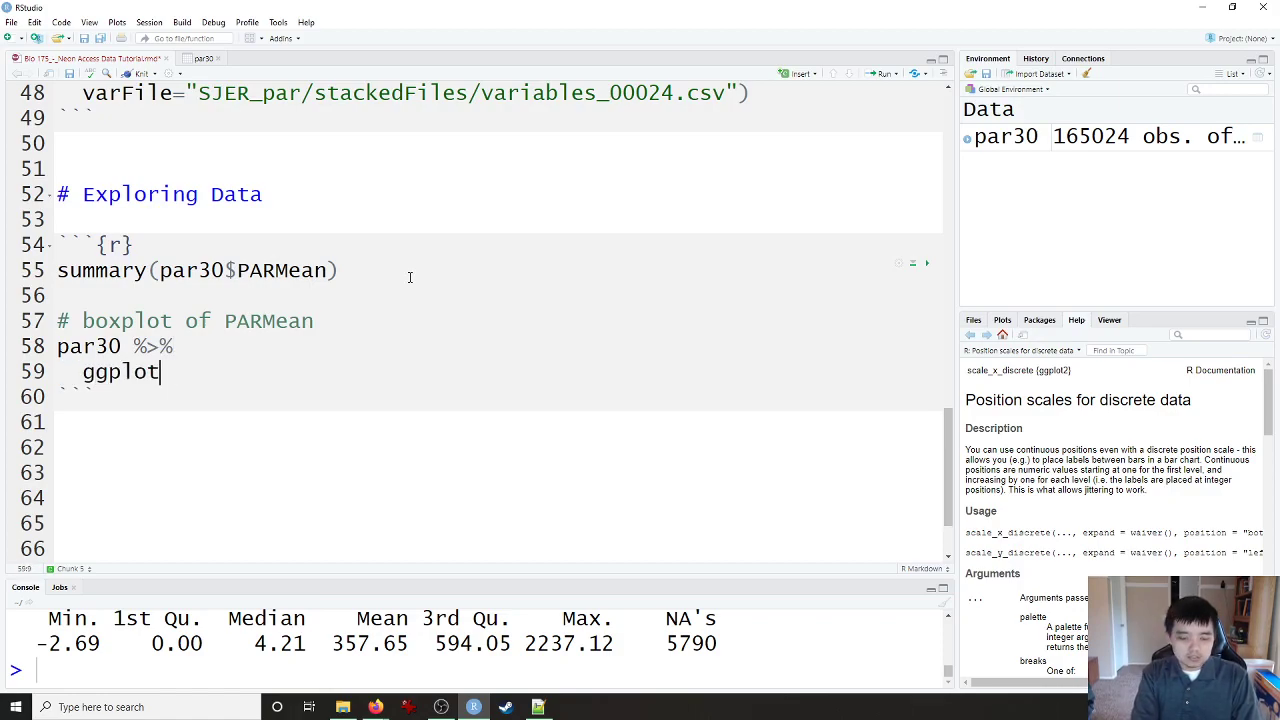
{"action": "type", "text": "(y = PAR"}
{"action": "key", "text": "BackSpace"}
{"action": "key", "text": "BackSpace"}
{"action": "type", "text": "M"}
{"action": "key", "text": "BackSpace"}
{"action": "type", "text": "ARM"}
{"action": "key", "text": "Return"}
{"action": "type", "text": ")"}
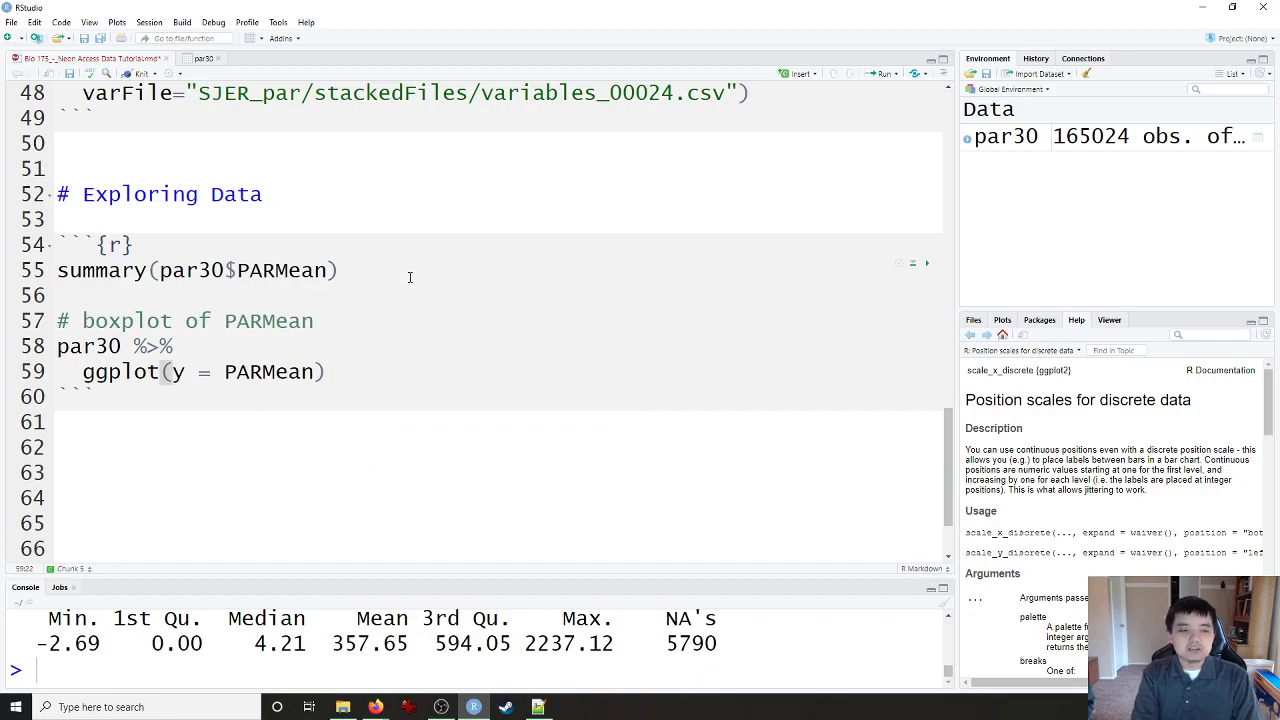
Step: Wrap the ggplot argument in aes() so that the line reads ggplot(aes(y = PARMean))
{"action": "key", "text": "Left"}
{"action": "key", "text": "Left"}
{"action": "key", "text": "Left"}
{"action": "key", "text": "Left"}
{"action": "key", "text": "Left"}
{"action": "key", "text": "Left"}
{"action": "key", "text": "Left"}
{"action": "key", "text": "Left"}
{"action": "key", "text": "Left"}
{"action": "key", "text": "Left"}
{"action": "key", "text": "Left"}
{"action": "key", "text": "Left"}
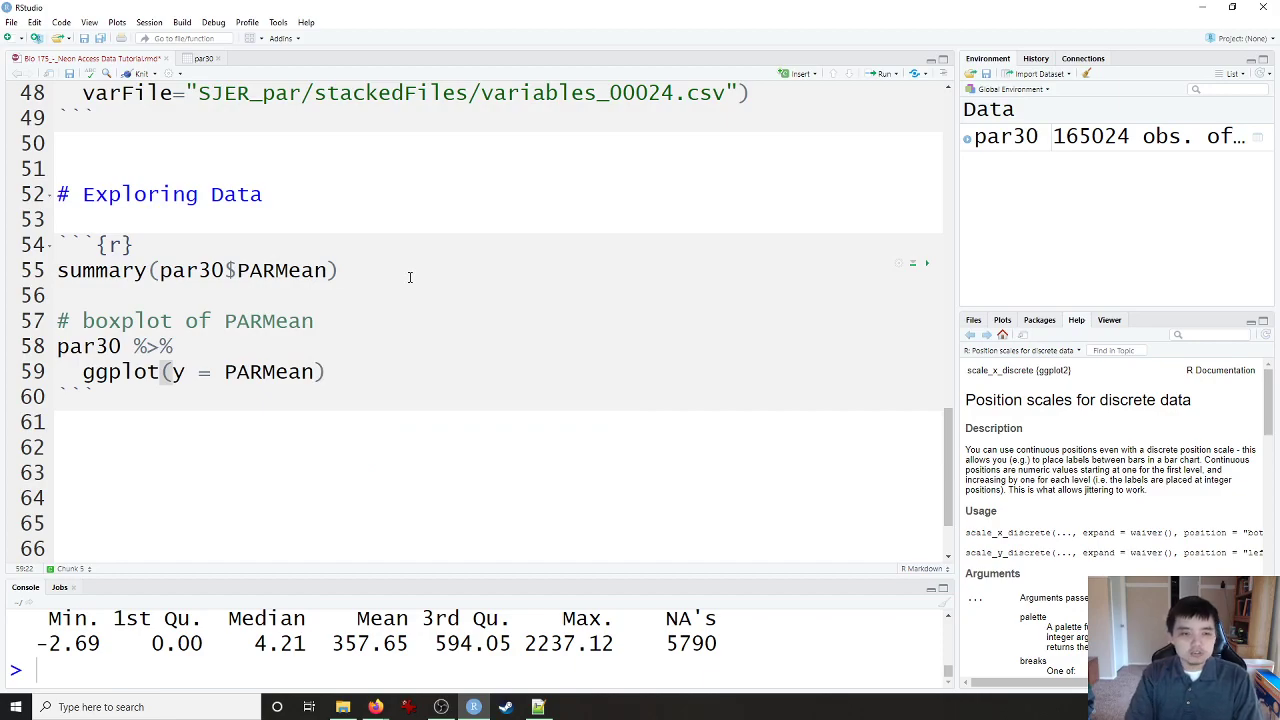
{"action": "type", "text": "aes("}
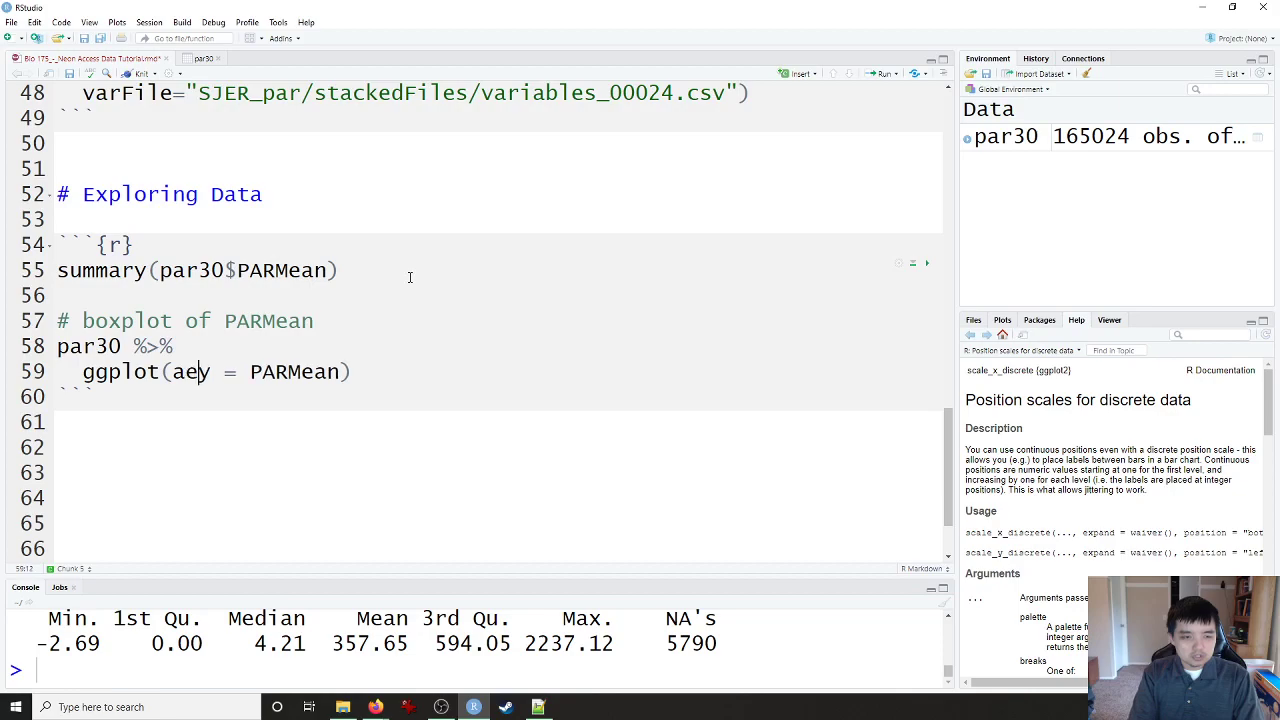
{"action": "key", "text": "End"}
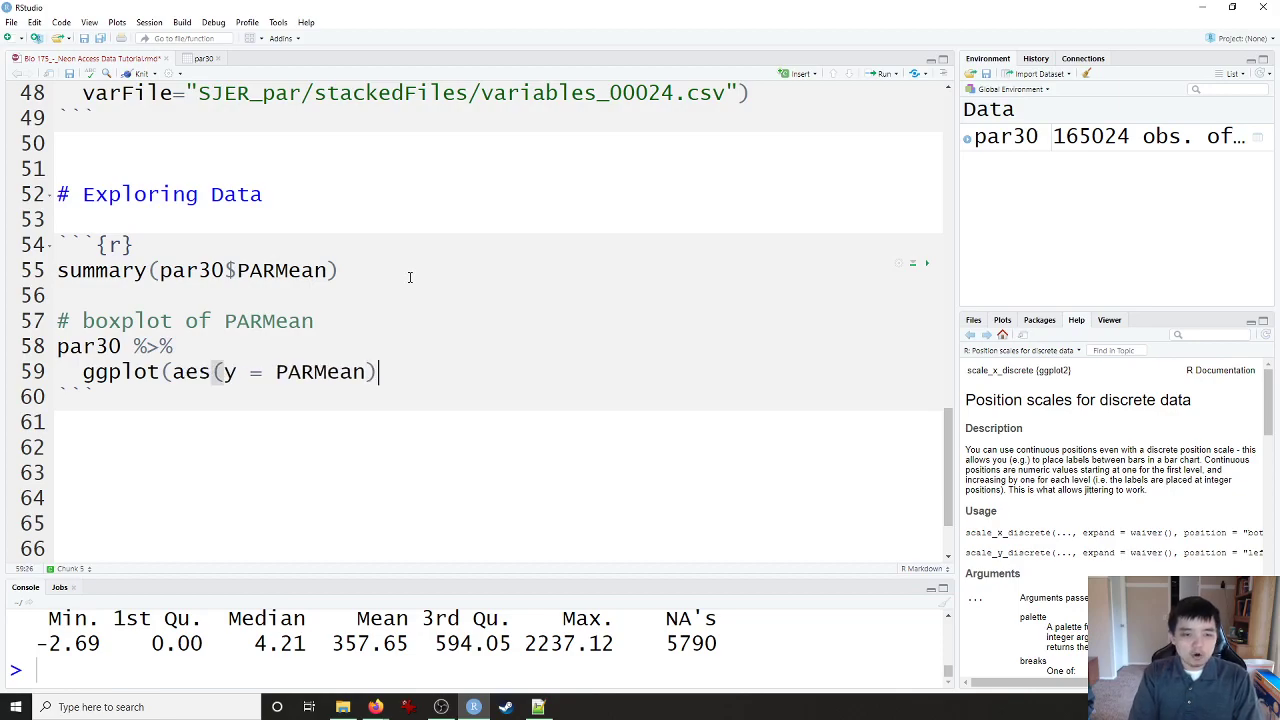
{"action": "type", "text": ")"}
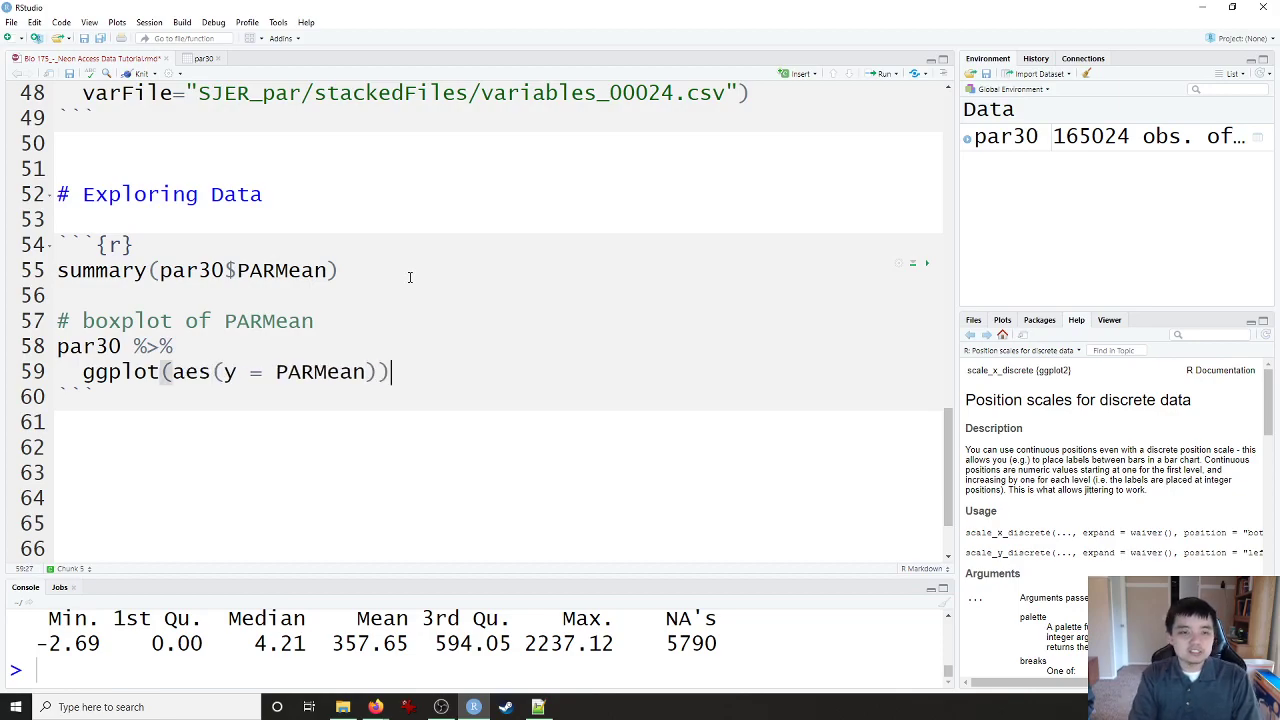
Step: Continue the ggplot line with + and add geom_boxplot() on the line below it
{"action": "type", "text": " +"}
{"action": "key", "text": "Return"}
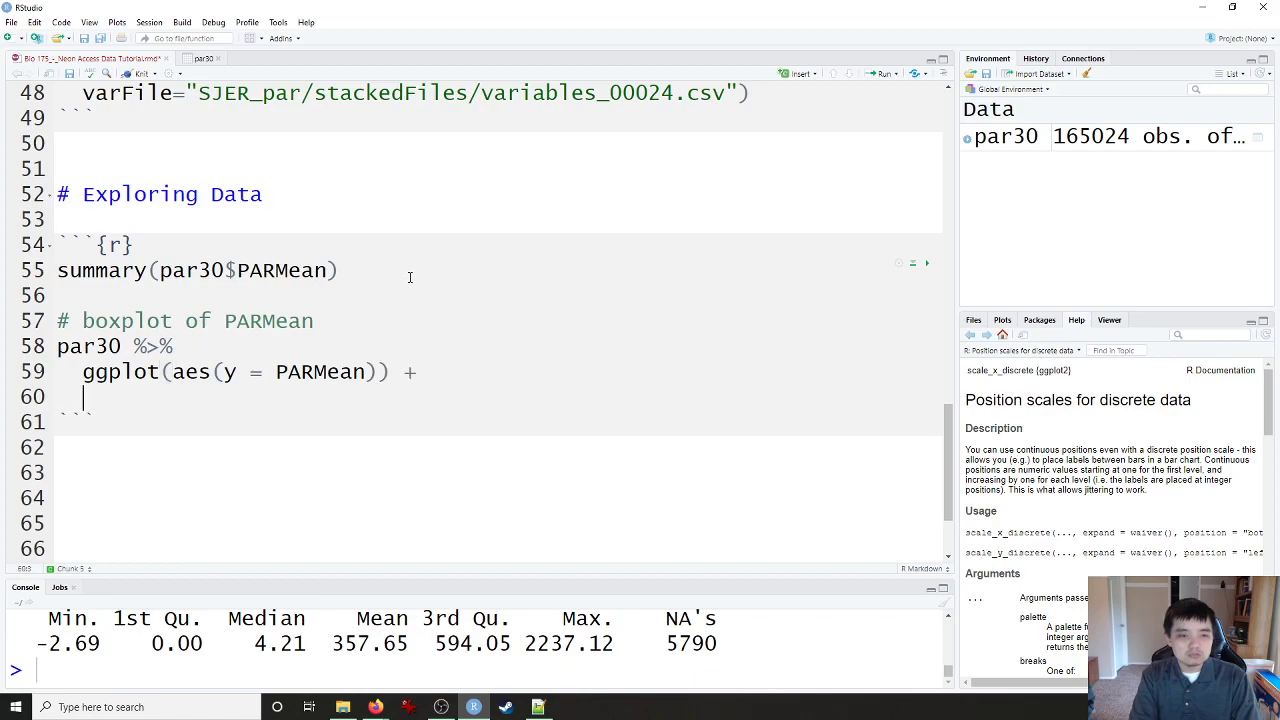
{"action": "type", "text": "geom_p"}
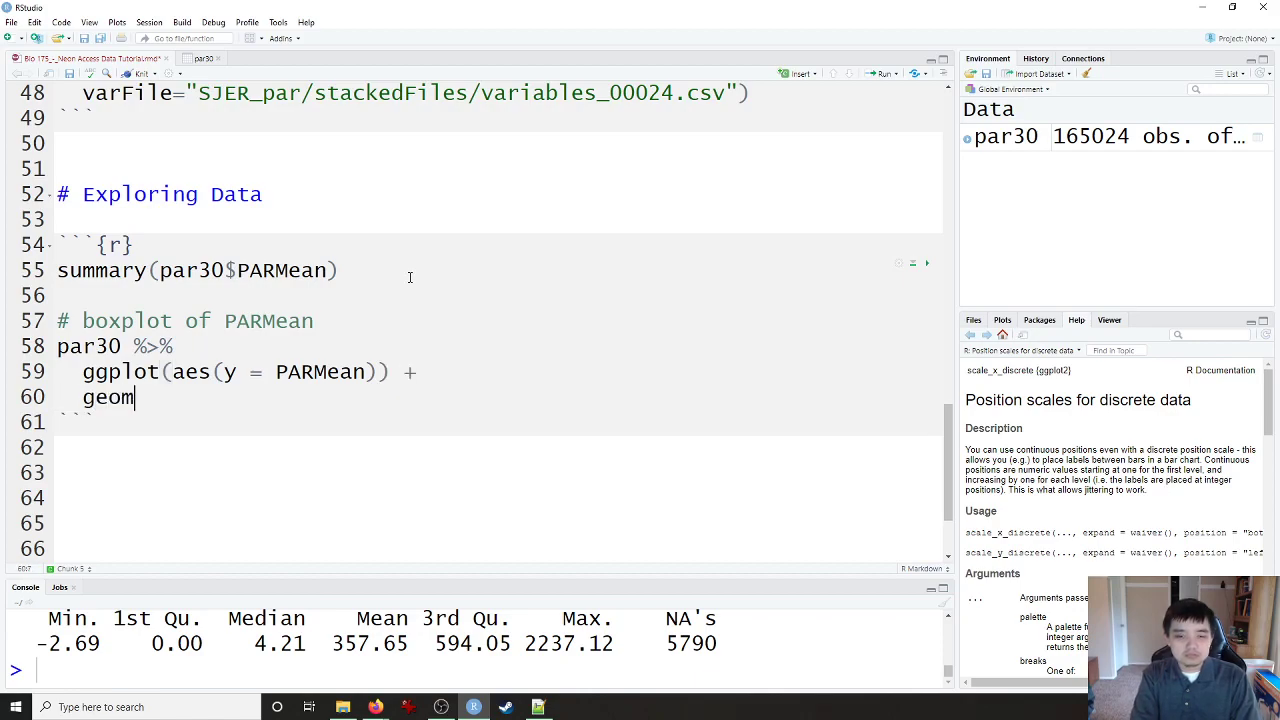
{"action": "key", "text": "BackSpace"}
{"action": "key", "text": "BackSpace"}
{"action": "type", "text": "_boxplot("}
{"action": "key", "text": "Tab"}
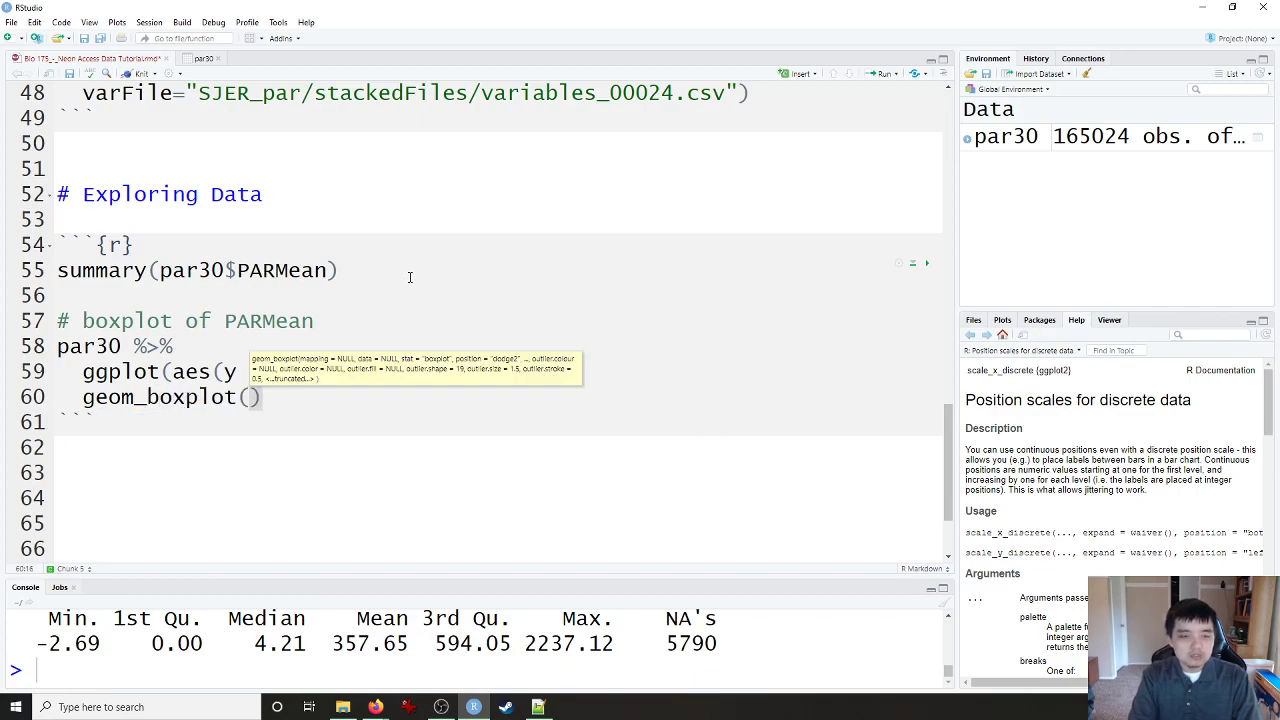
{"action": "key", "text": "Right"}
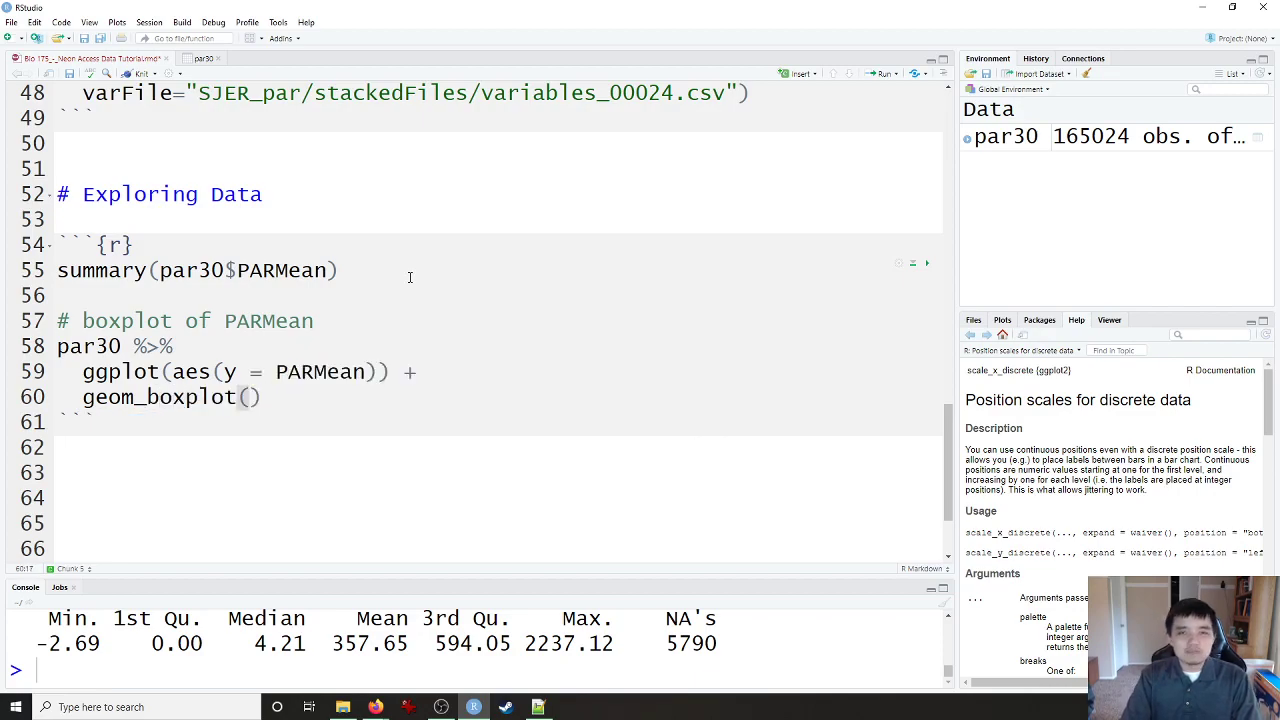
Step: Run the PARMean boxplot code, look over the resulting plot, and clear the chunk output
{"action": "key", "text": "ctrl+Return"}
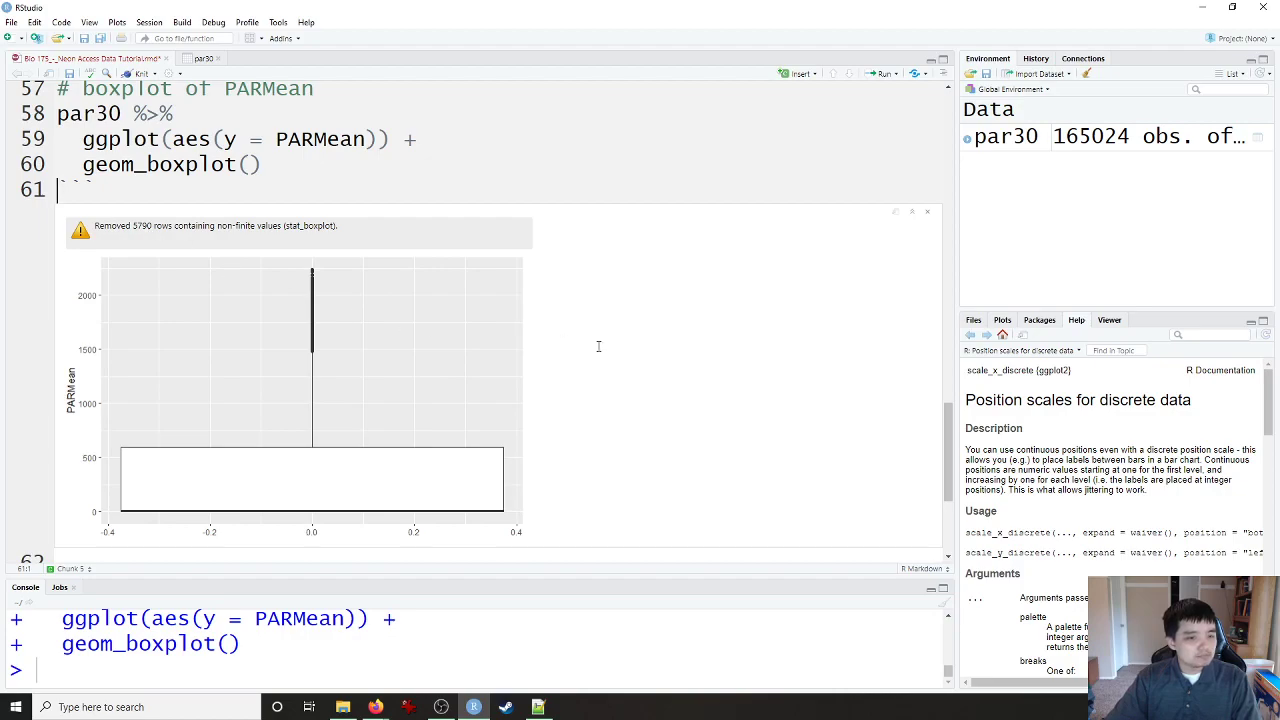
{"action": "scroll", "coordinate": [692, 359], "scroll_direction": "down", "scroll_amount": 1}
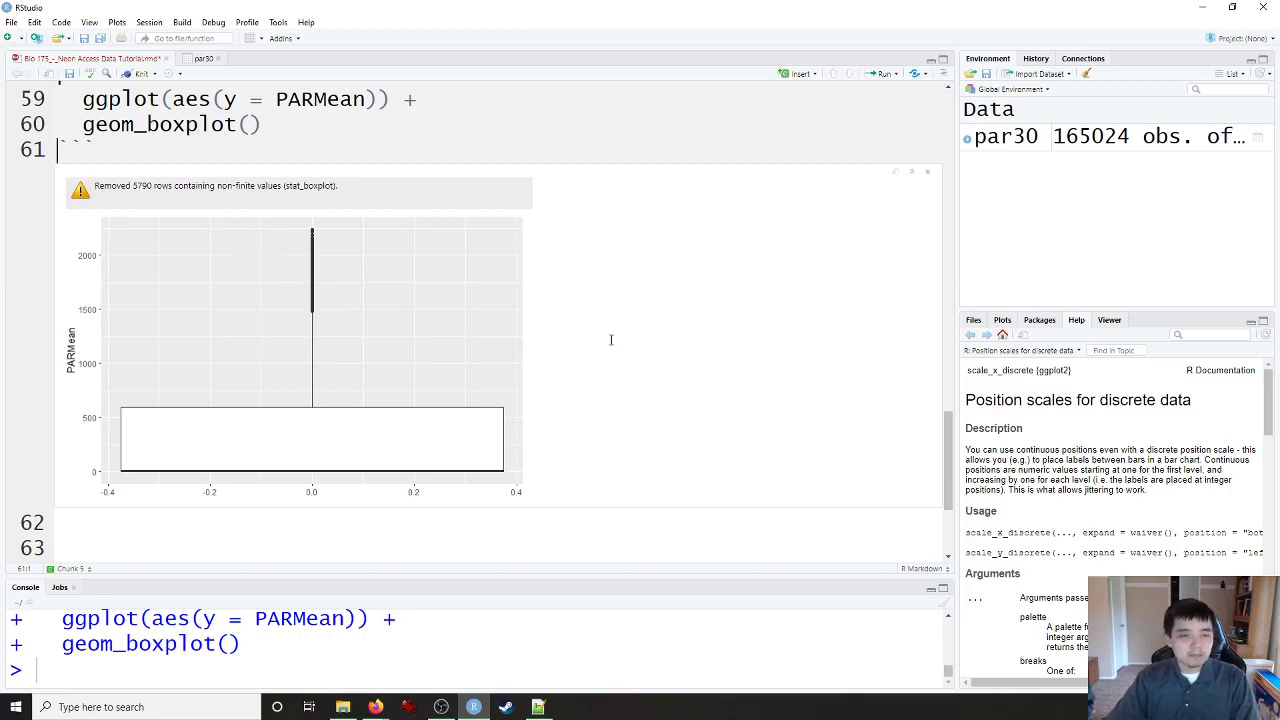
{"action": "scroll", "coordinate": [611, 340], "scroll_direction": "up", "scroll_amount": 1}
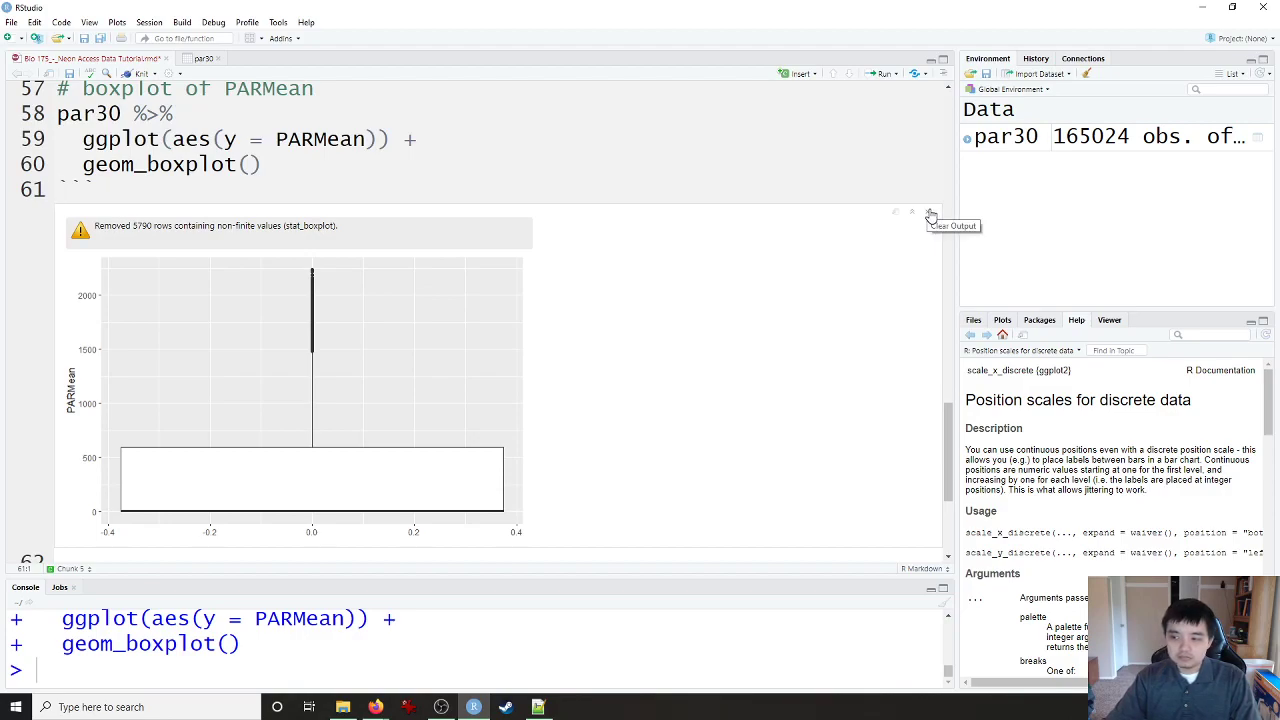
{"action": "left_click", "coordinate": [370, 166]}
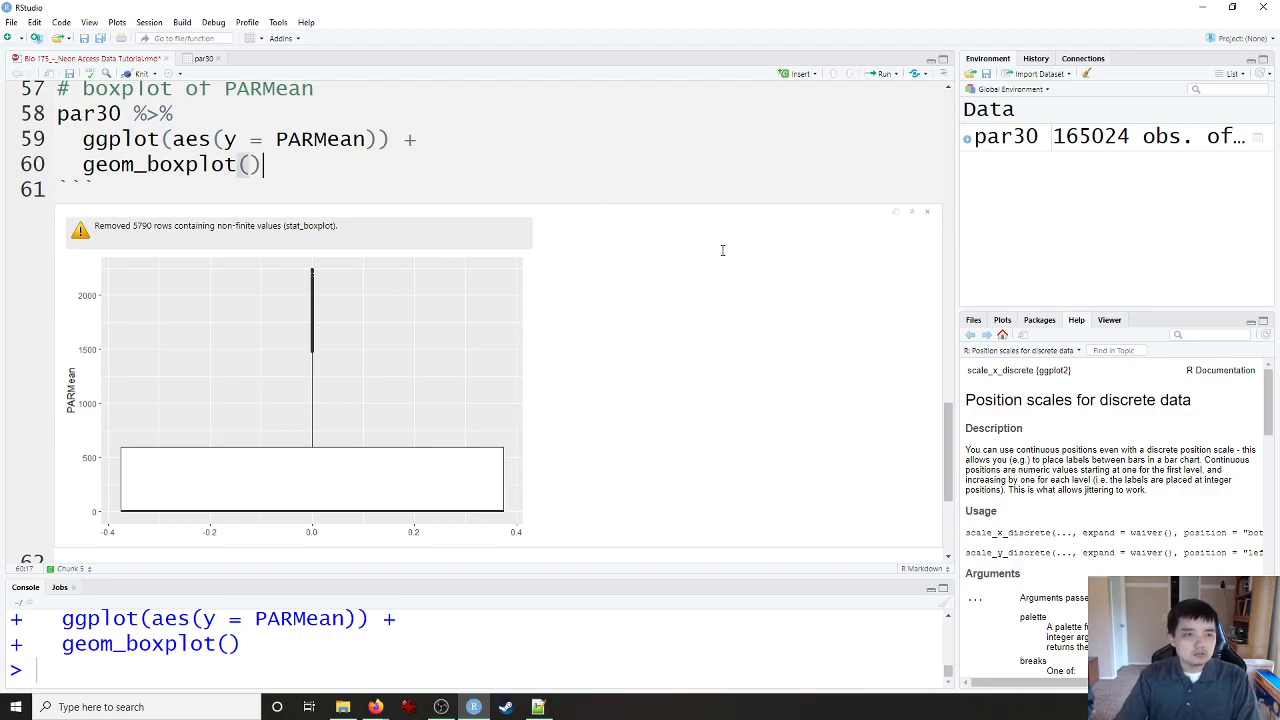
{"action": "left_click", "coordinate": [930, 215]}
Step: Insert a new R chunk below the boxplot chunk and start it with the comment "# avoiding outliers (beyond whiskers)"
{"action": "left_click", "coordinate": [350, 346]}
{"action": "key", "text": "ctrl+alt+i"}
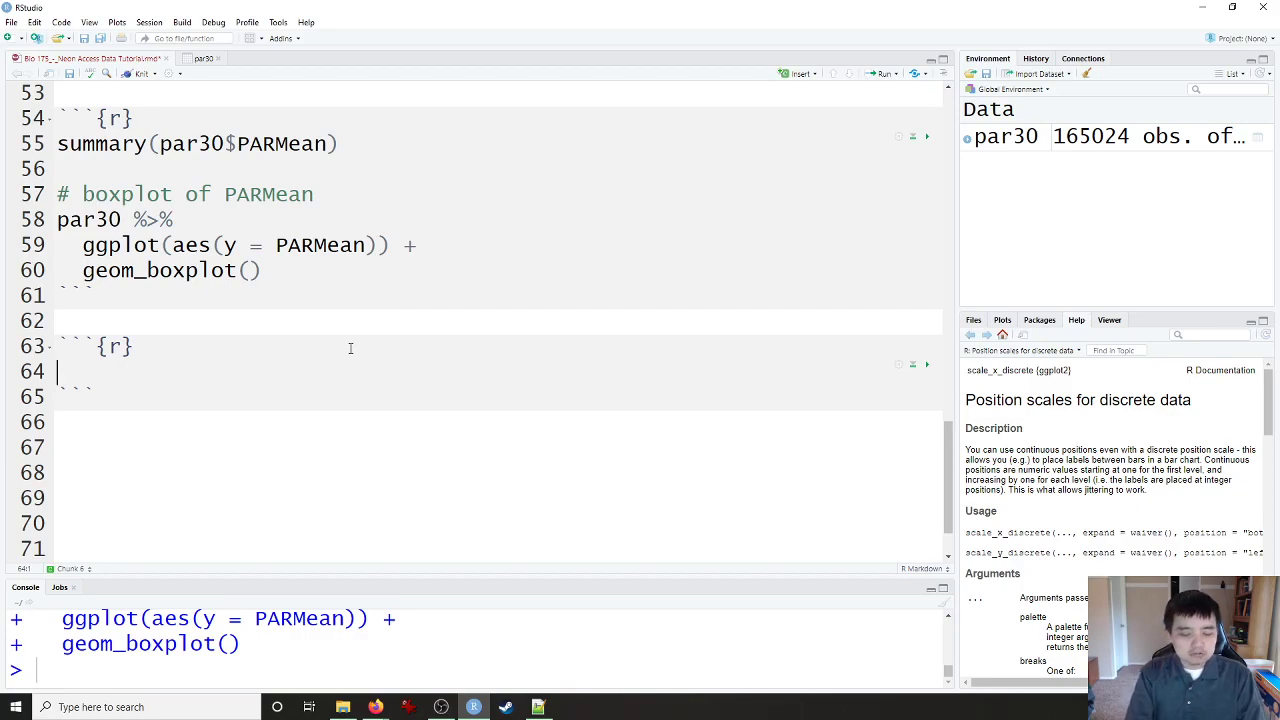
{"action": "type", "text": "# "}
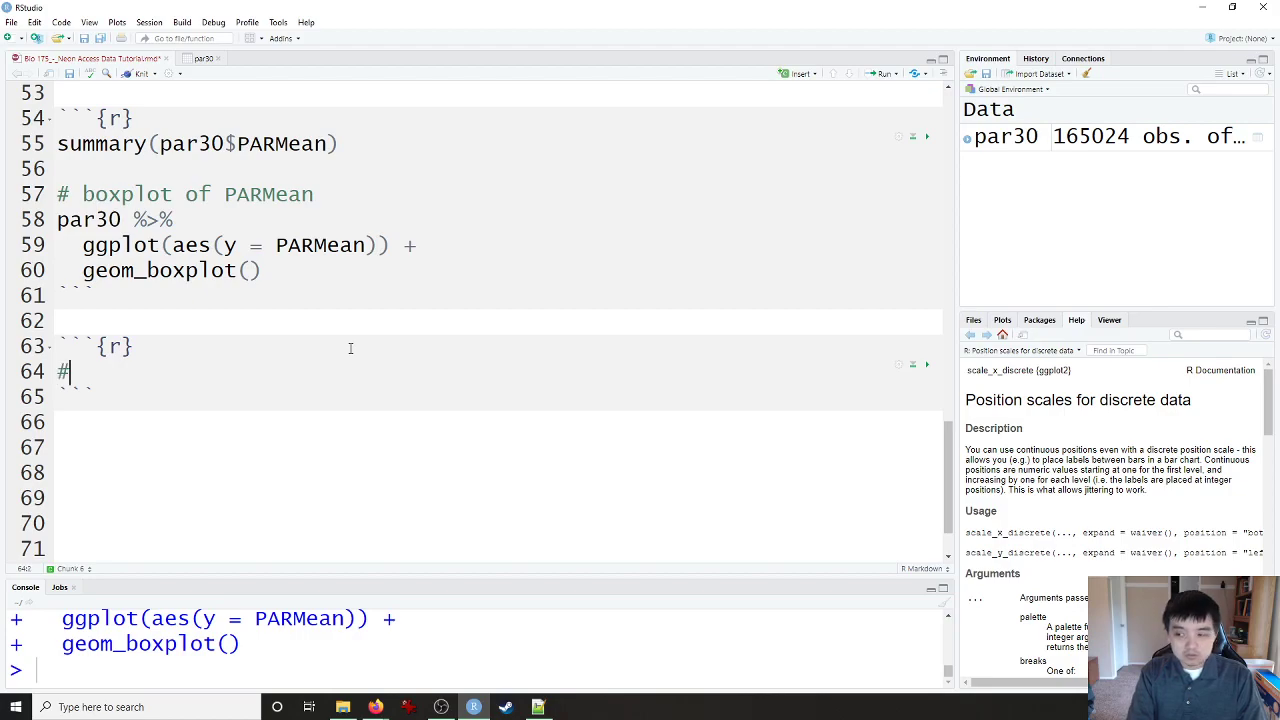
{"action": "type", "text": "avoi"}
{"action": "key", "text": "BackSpace"}
{"action": "key", "text": "BackSpace"}
{"action": "type", "text": "voiding outl"}
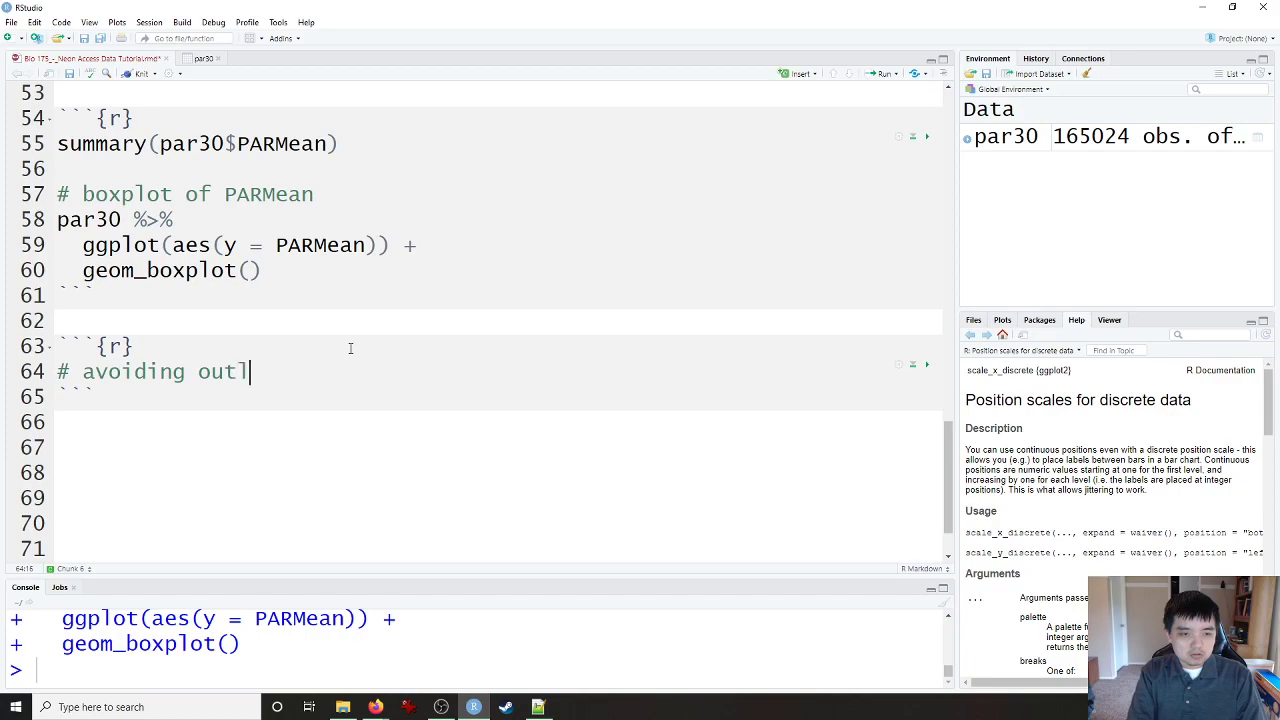
{"action": "type", "text": "iers (beyond "}
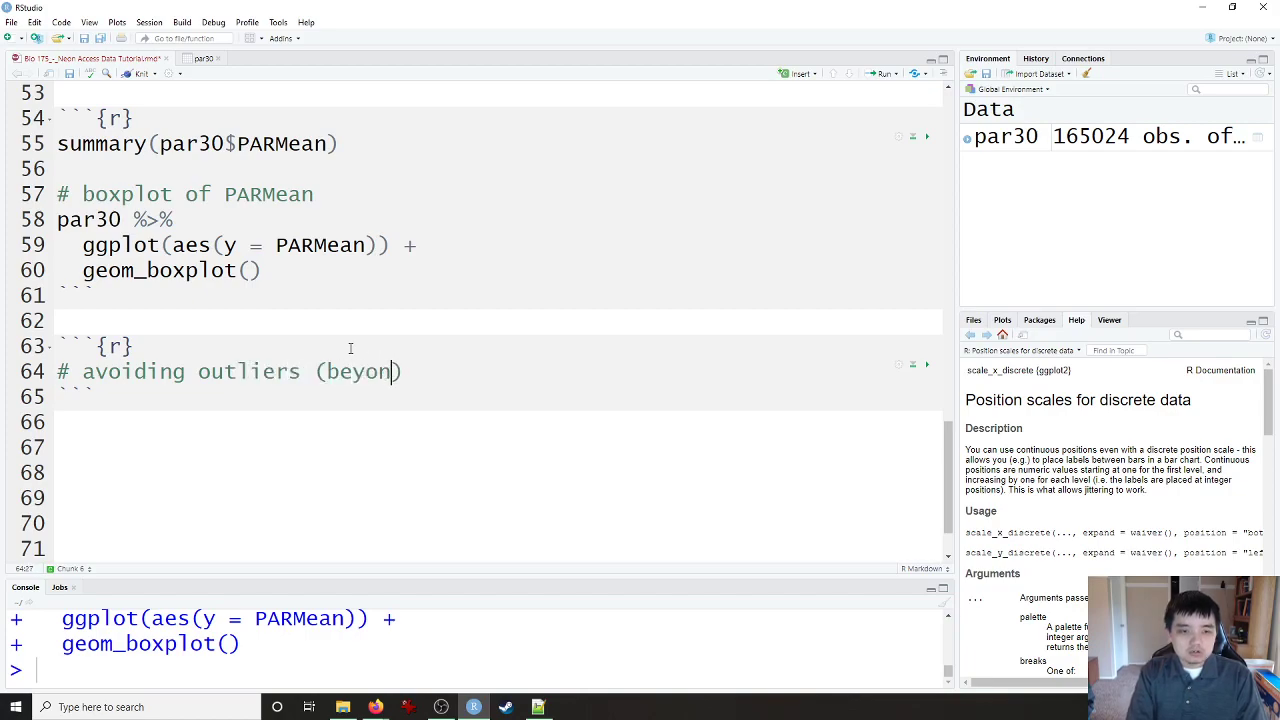
{"action": "type", "text": "whiskers)"}
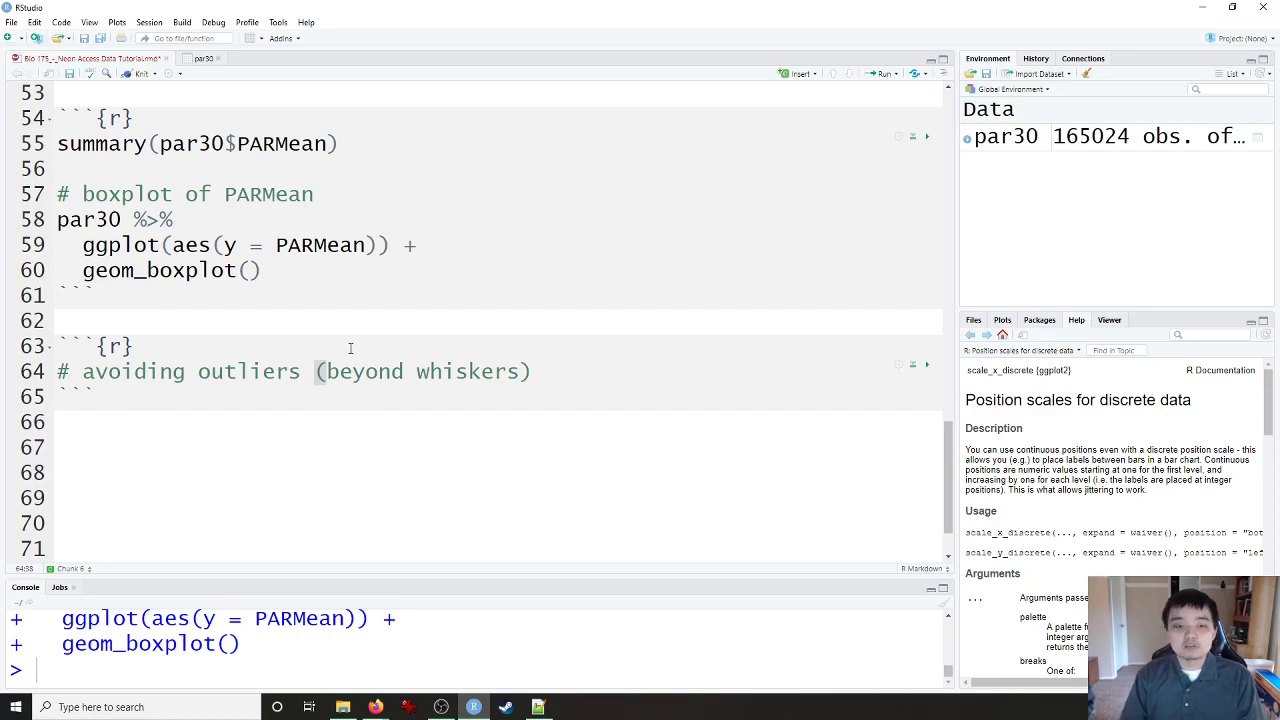
{"action": "key", "text": "Return"}
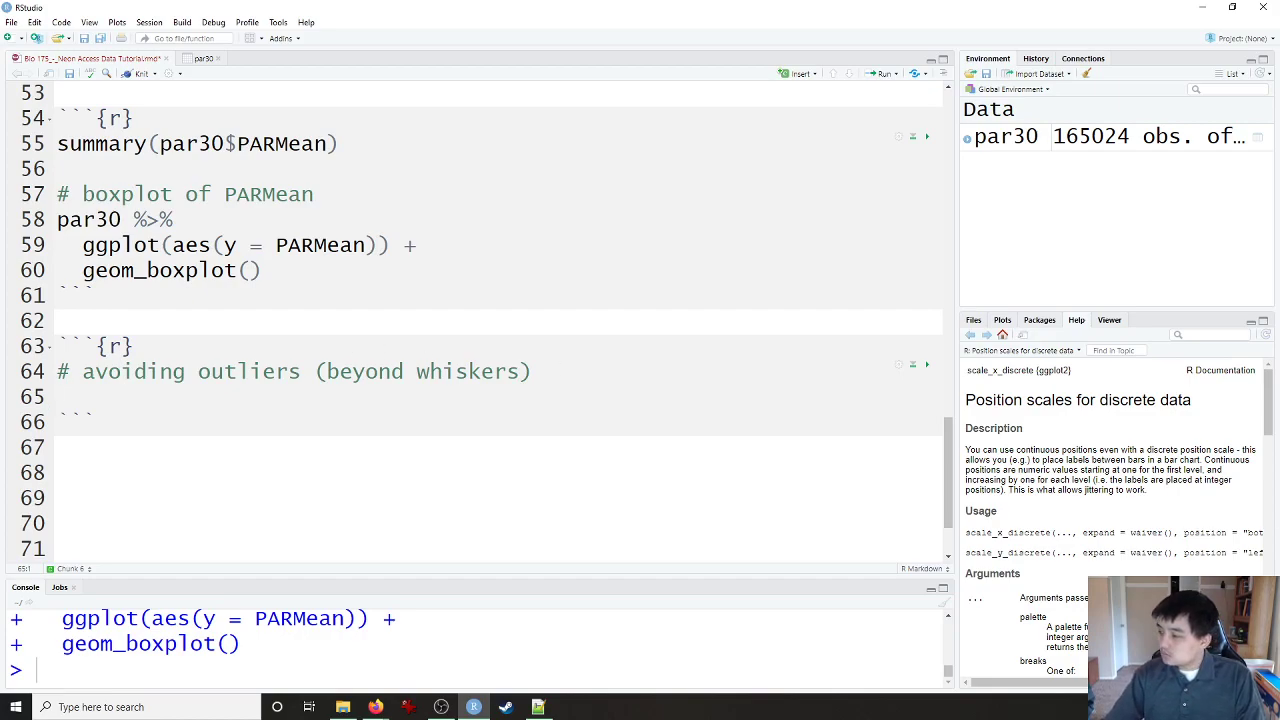
Step: Below the outliers comment, enter q25 <- quantile(par30$PARMean, 0.25, na.rm = TRUE)
{"action": "key", "text": "alt+Tab"}
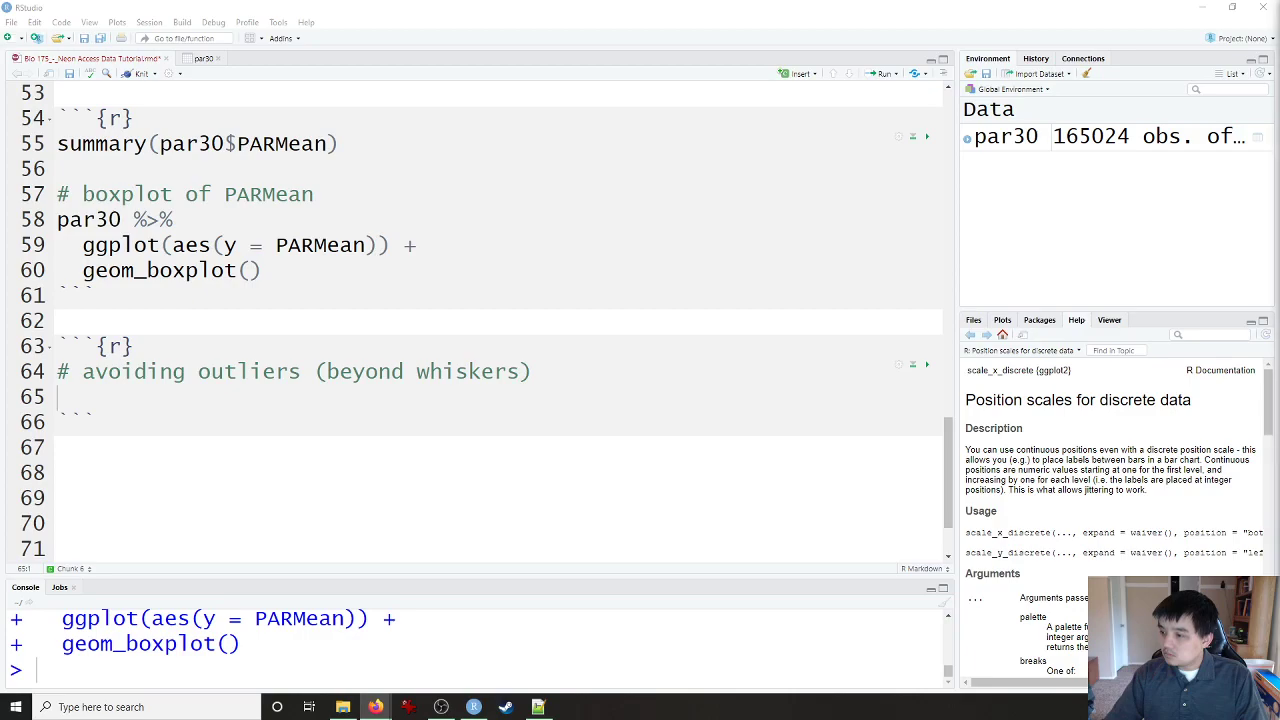
{"action": "key", "text": "alt+Tab"}
{"action": "left_click", "coordinate": [256, 400]}
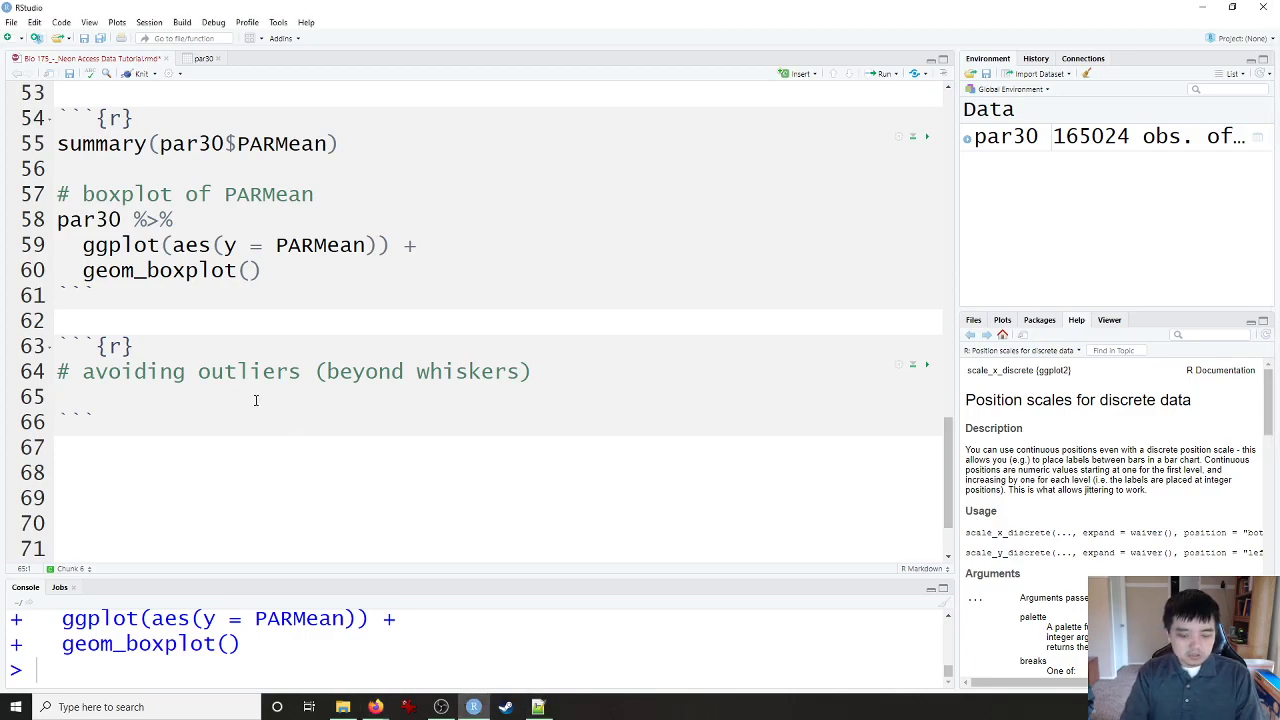
{"action": "type", "text": "q25"}
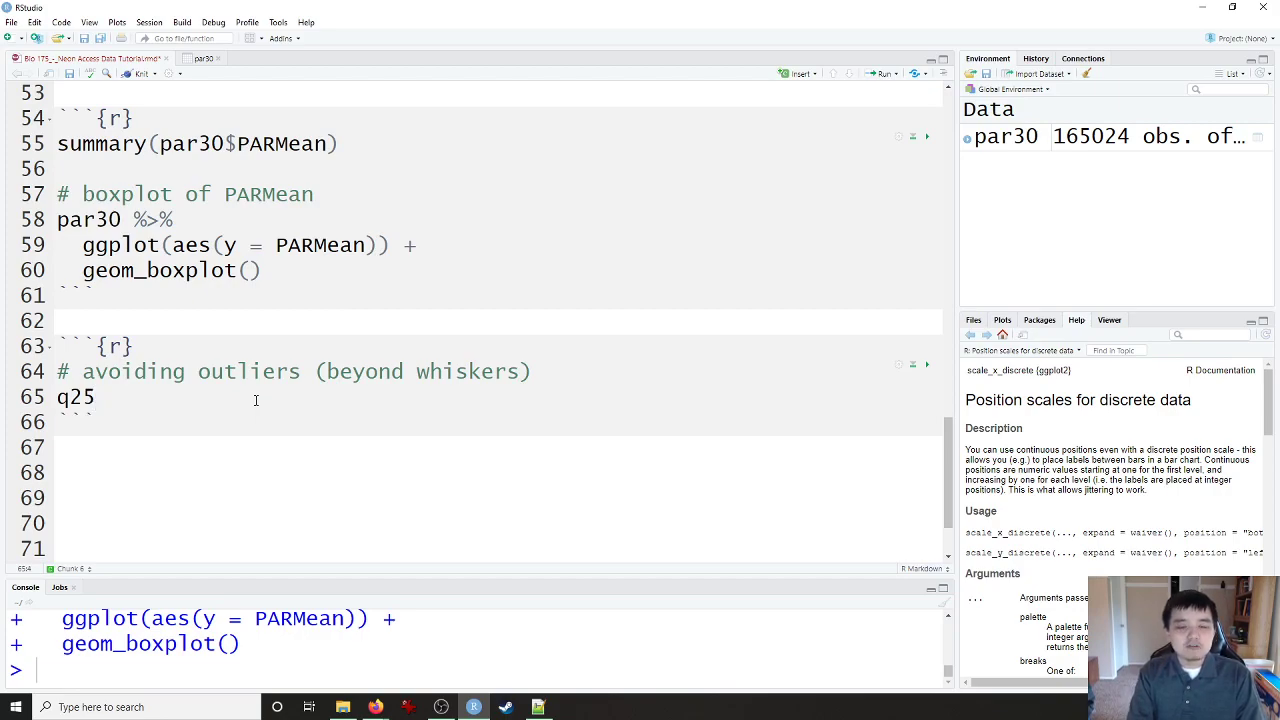
{"action": "type", "text": " <- "}
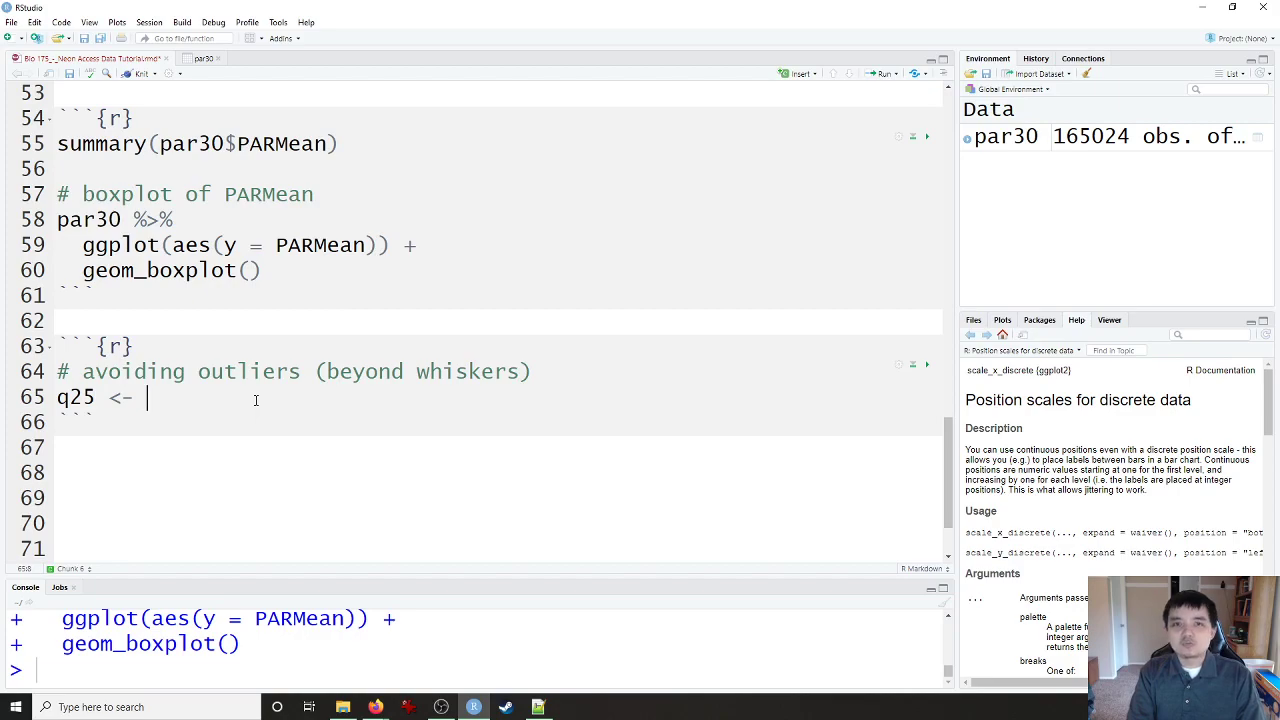
{"action": "type", "text": "quantile("}
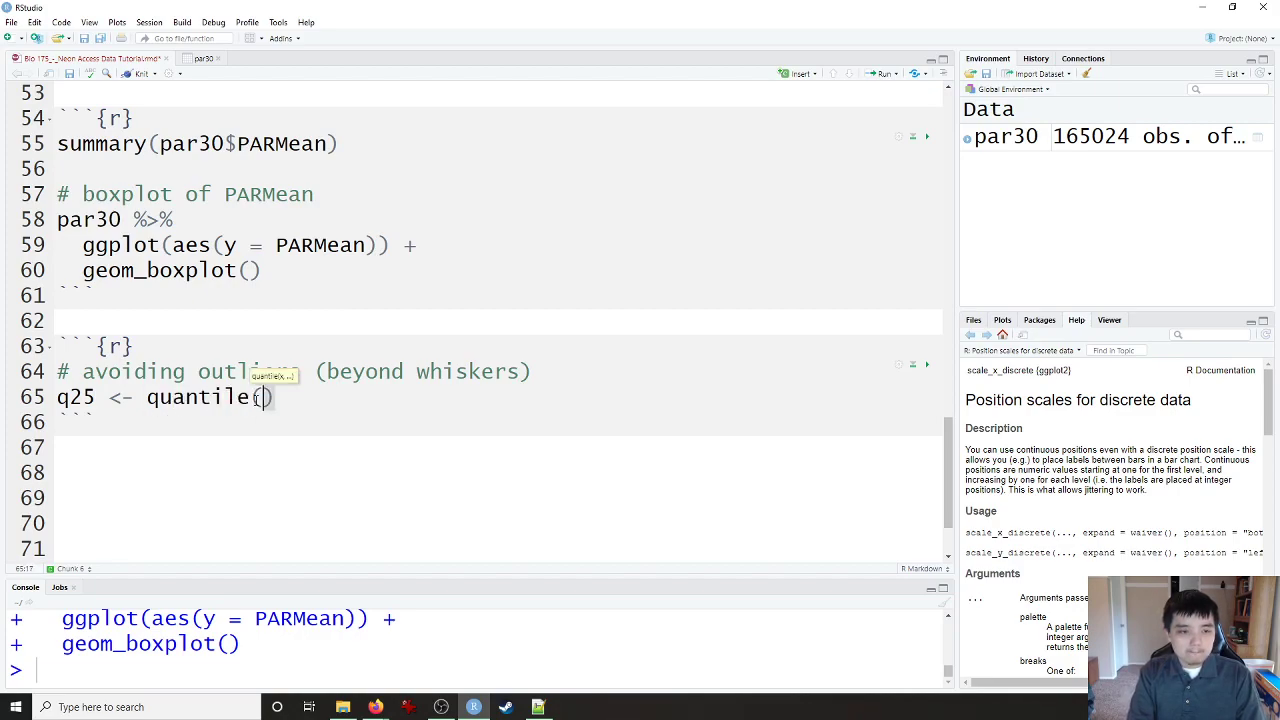
{"action": "type", "text": "par30"}
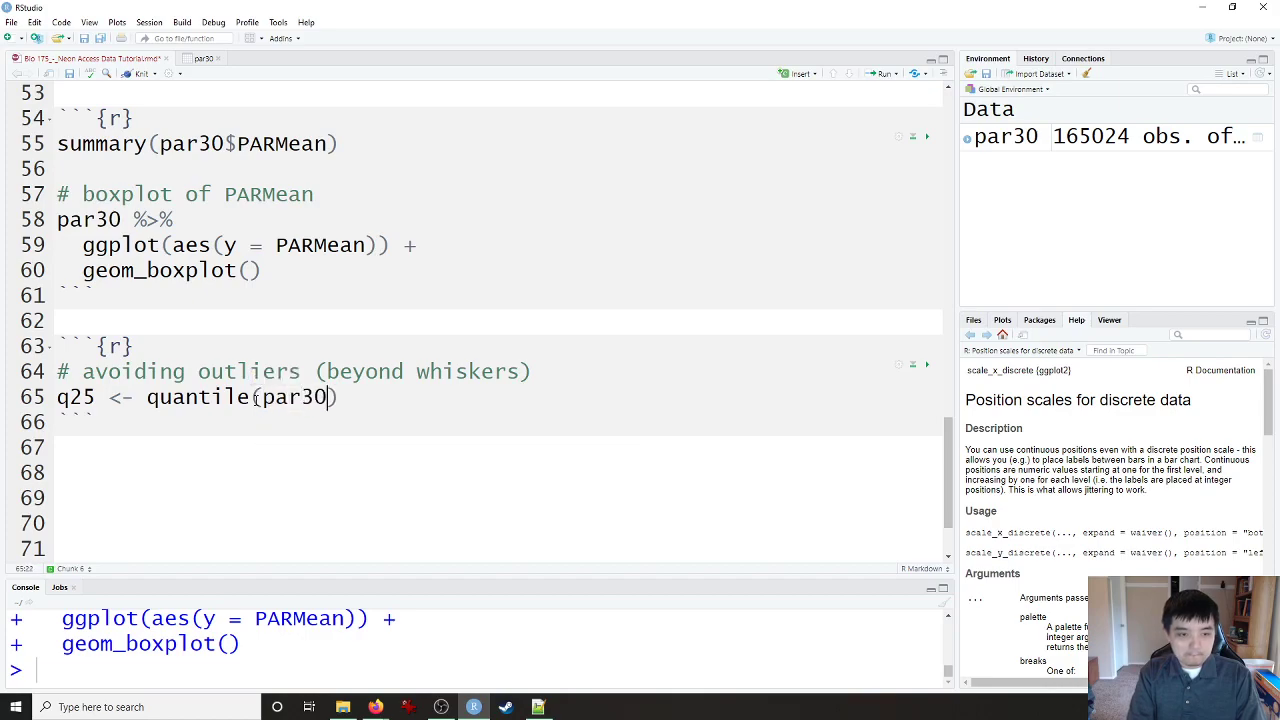
{"action": "type", "text": "$PARMea"}
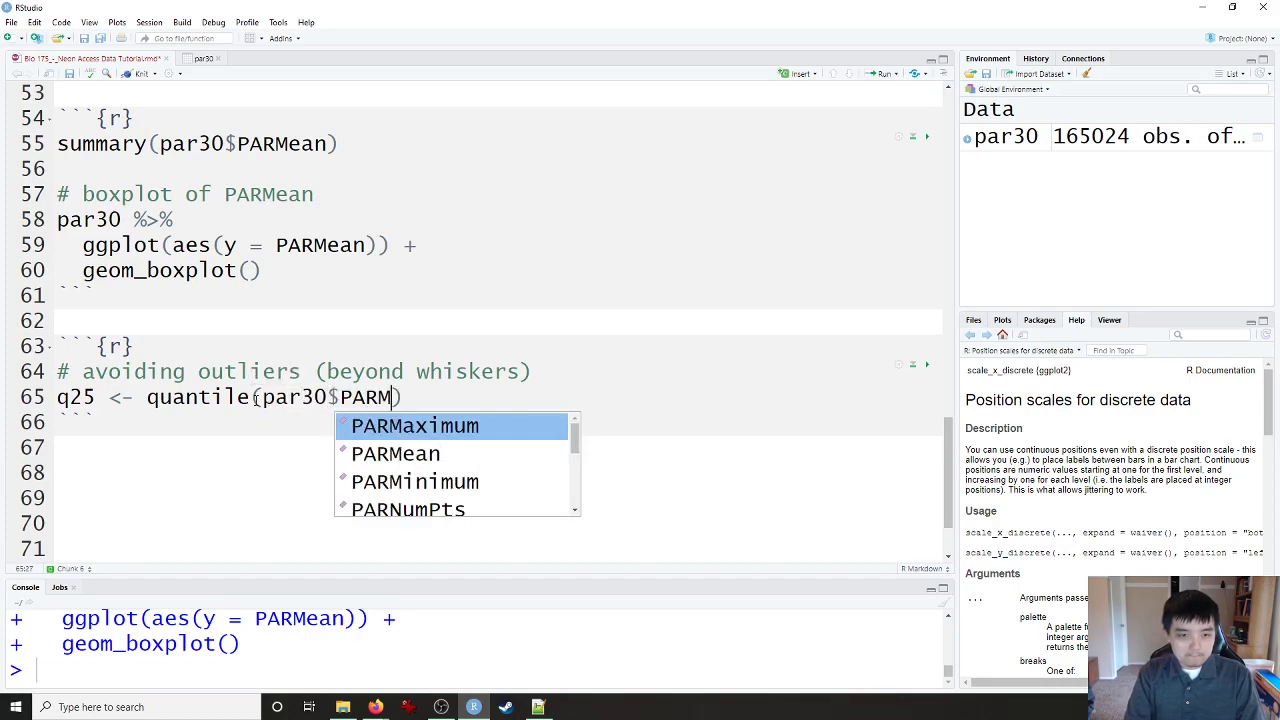
{"action": "key", "text": "Tab"}
{"action": "key", "text": "Delete"}
{"action": "type", "text": ", "}
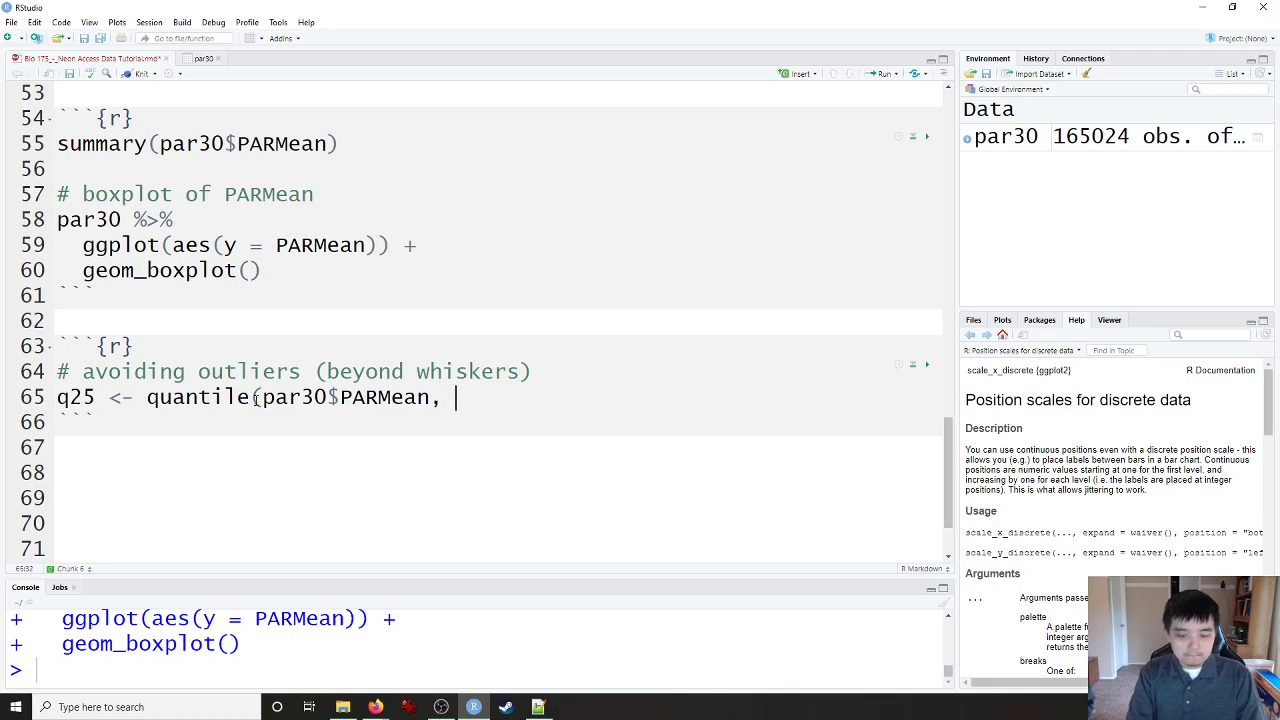
{"action": "type", "text": "0.25, "}
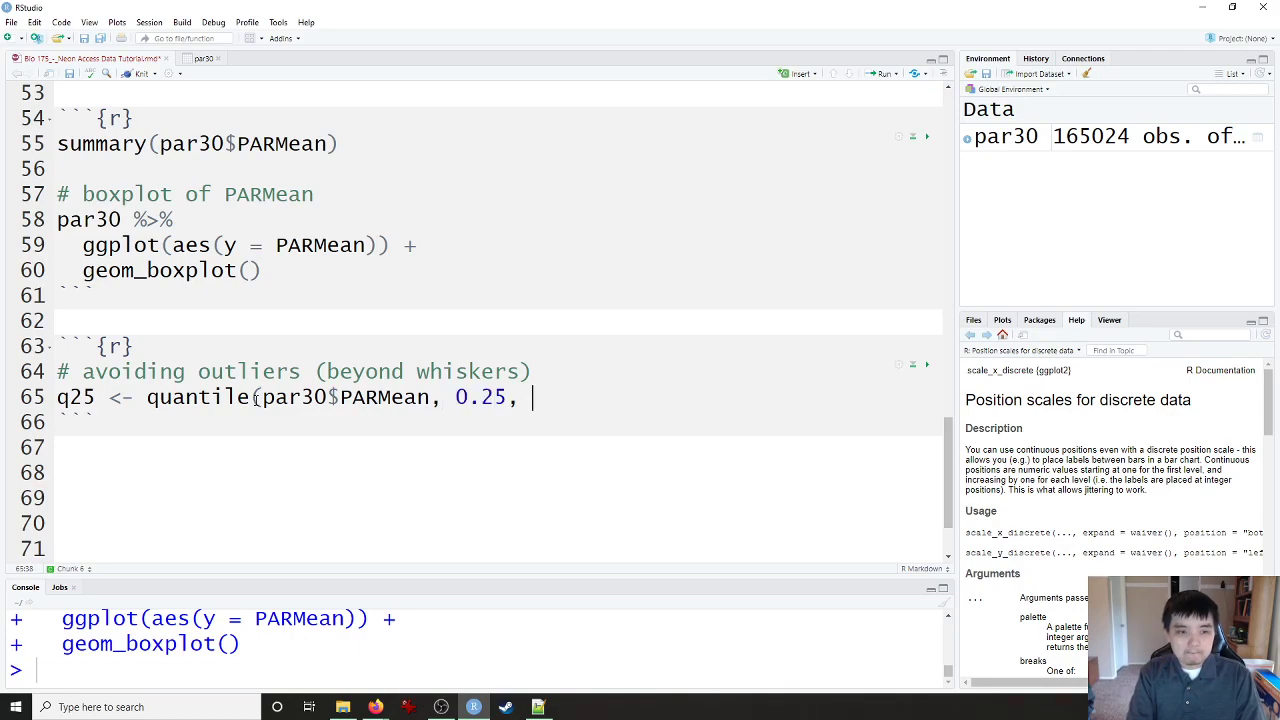
{"action": "type", "text": "na.rm = TRUE)"}
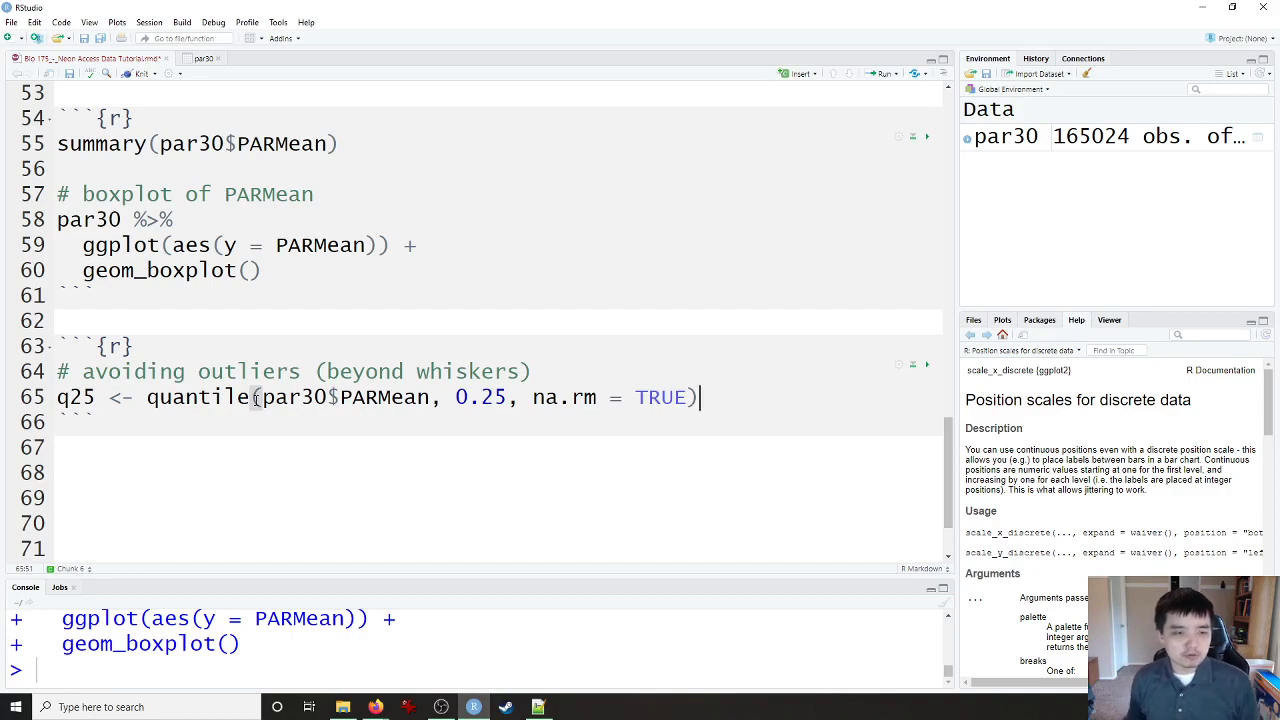
{"action": "left_click", "coordinate": [493, 396]}
{"action": "double_click", "coordinate": [487, 396]}
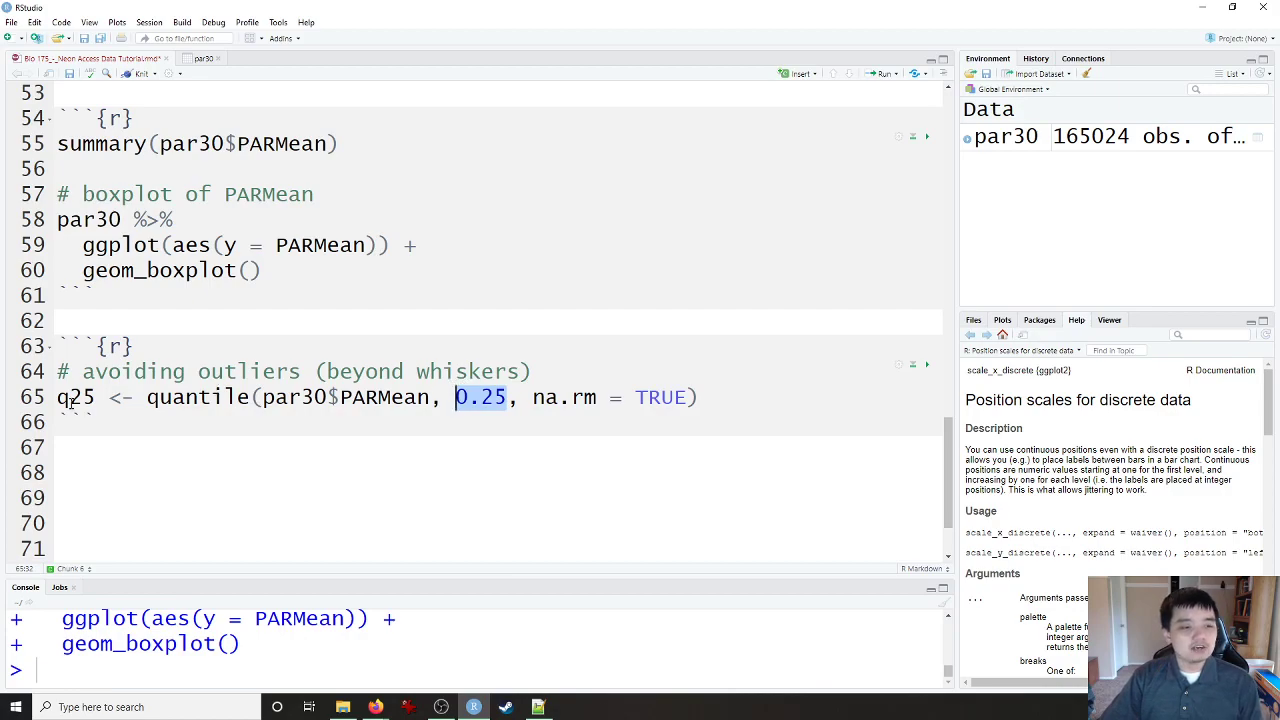
{"action": "left_click_drag", "start_coordinate": [97, 397], "coordinate": [58, 397]}
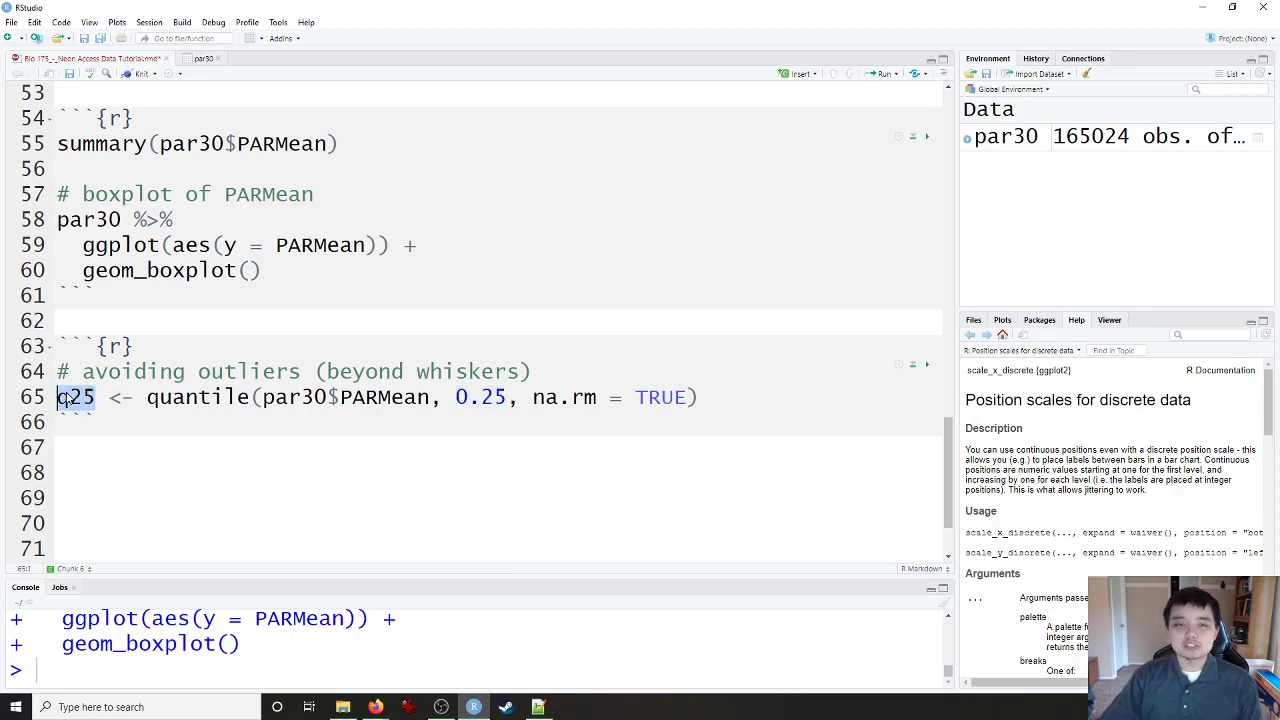
{"action": "left_click", "coordinate": [235, 397]}
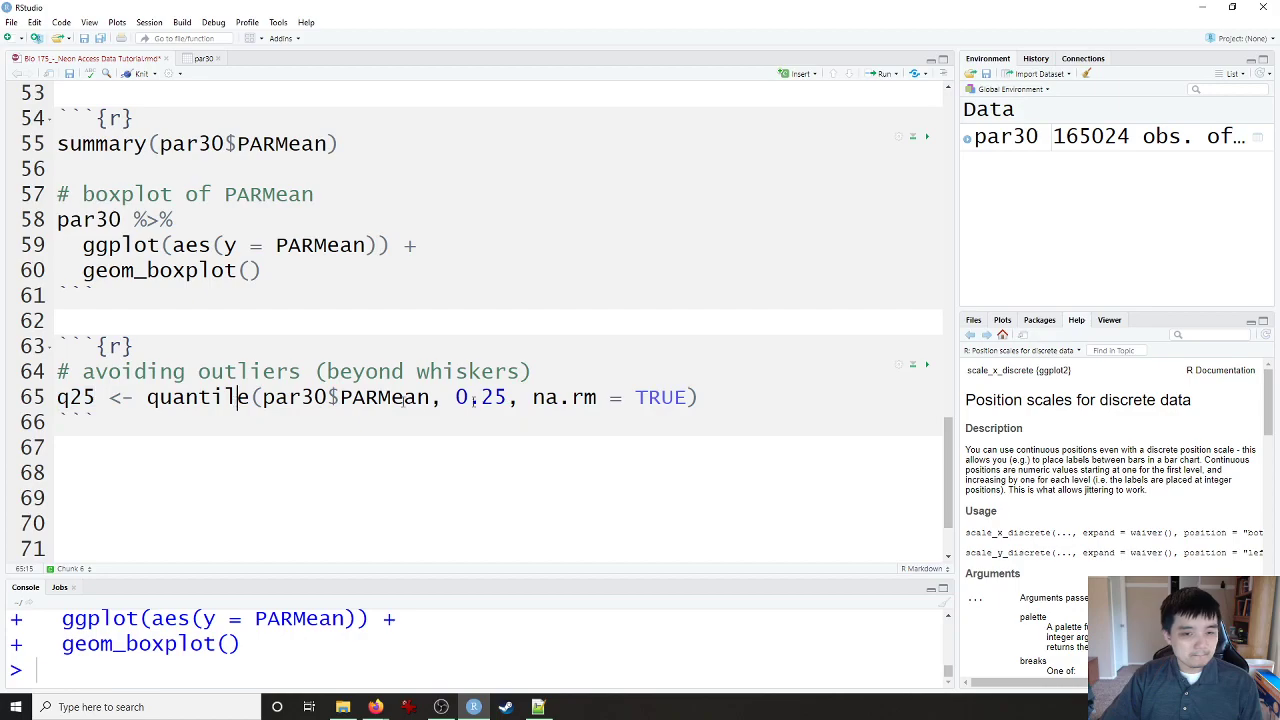
Step: Copy the q25 quantile line and paste it twice on the lines directly below
{"action": "left_click_drag", "start_coordinate": [700, 397], "coordinate": [57, 397]}
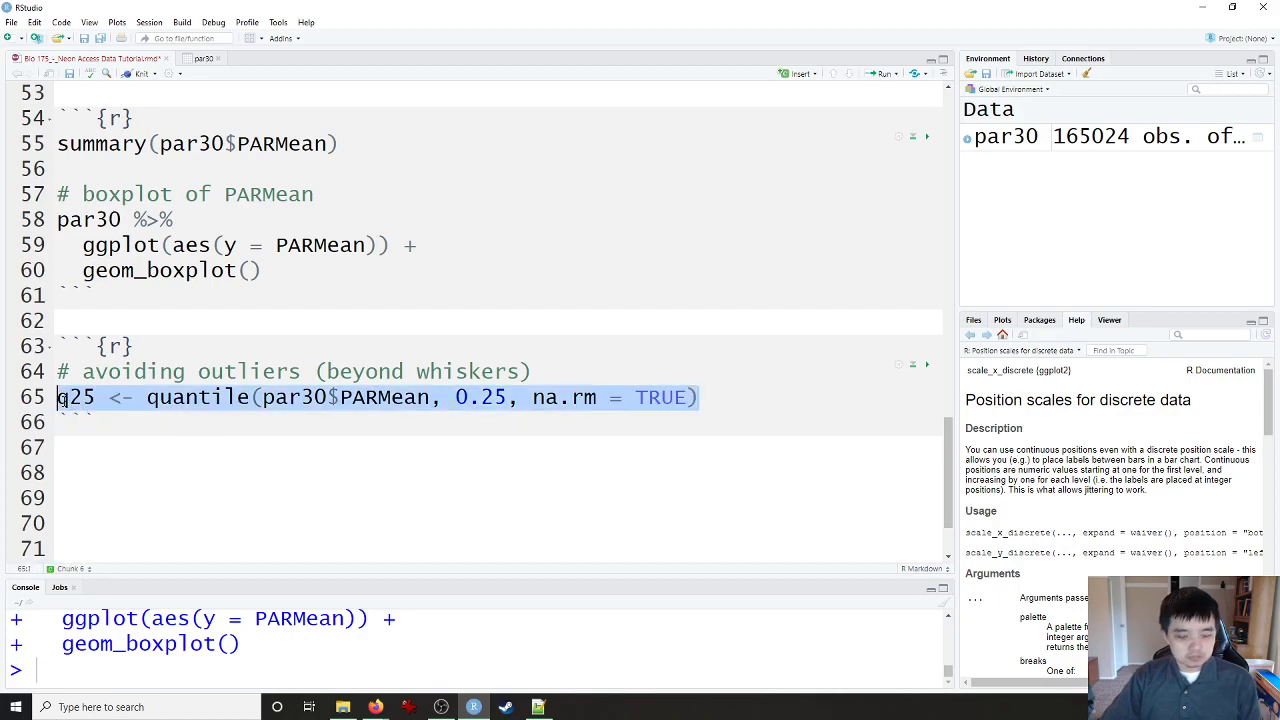
{"action": "key", "text": "ctrl+c"}
{"action": "left_click", "coordinate": [729, 402]}
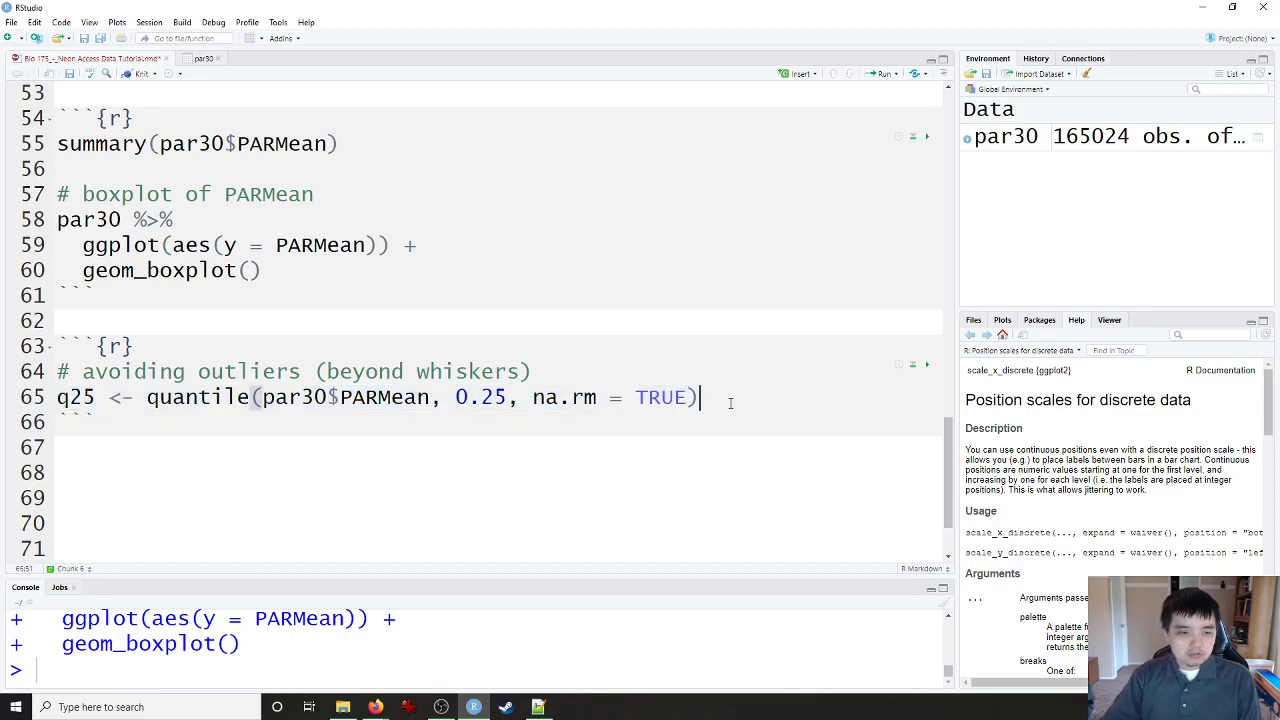
{"action": "key", "text": "Return"}
{"action": "key", "text": "ctrl+v"}
{"action": "key", "text": "Return"}
{"action": "key", "text": "ctrl+v"}
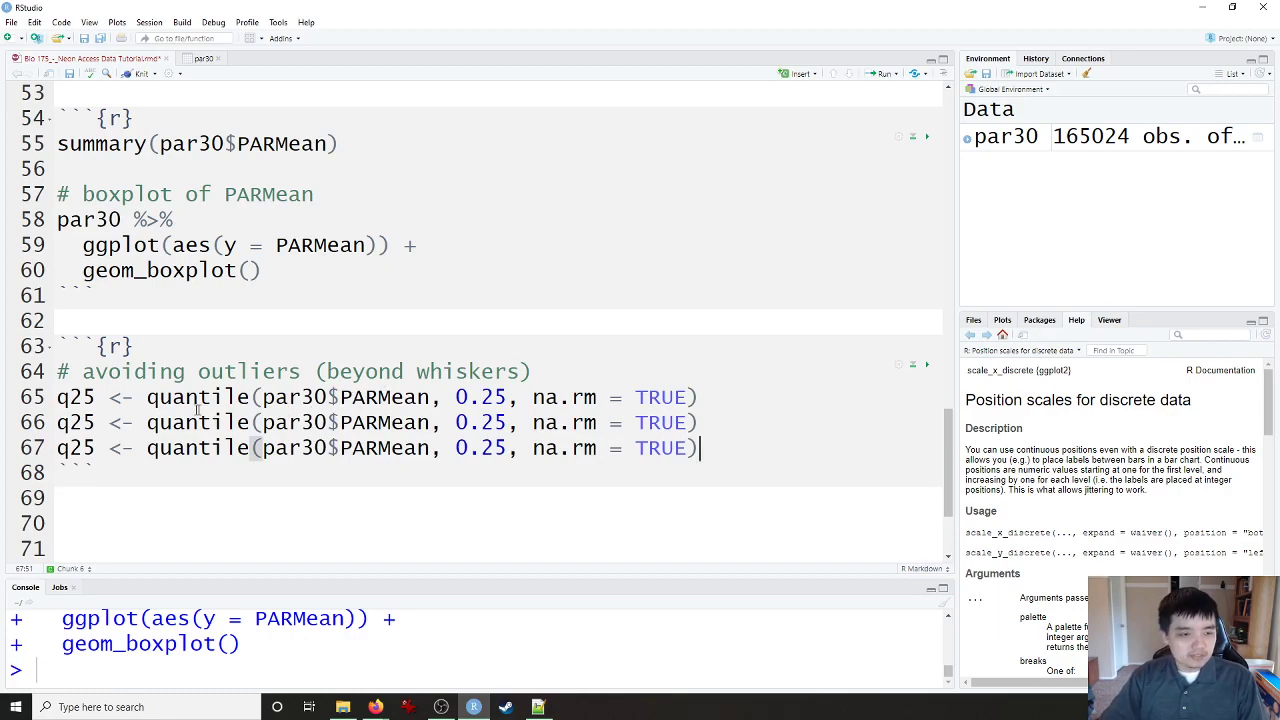
Step: Change the first copied line to assign q50 with a quantile probability of 0.50
{"action": "left_click_drag", "start_coordinate": [96, 423], "coordinate": [71, 424]}
{"action": "type", "text": "50"}
{"action": "left_click_drag", "start_coordinate": [507, 423], "coordinate": [482, 423]}
{"action": "type", "text": "50"}
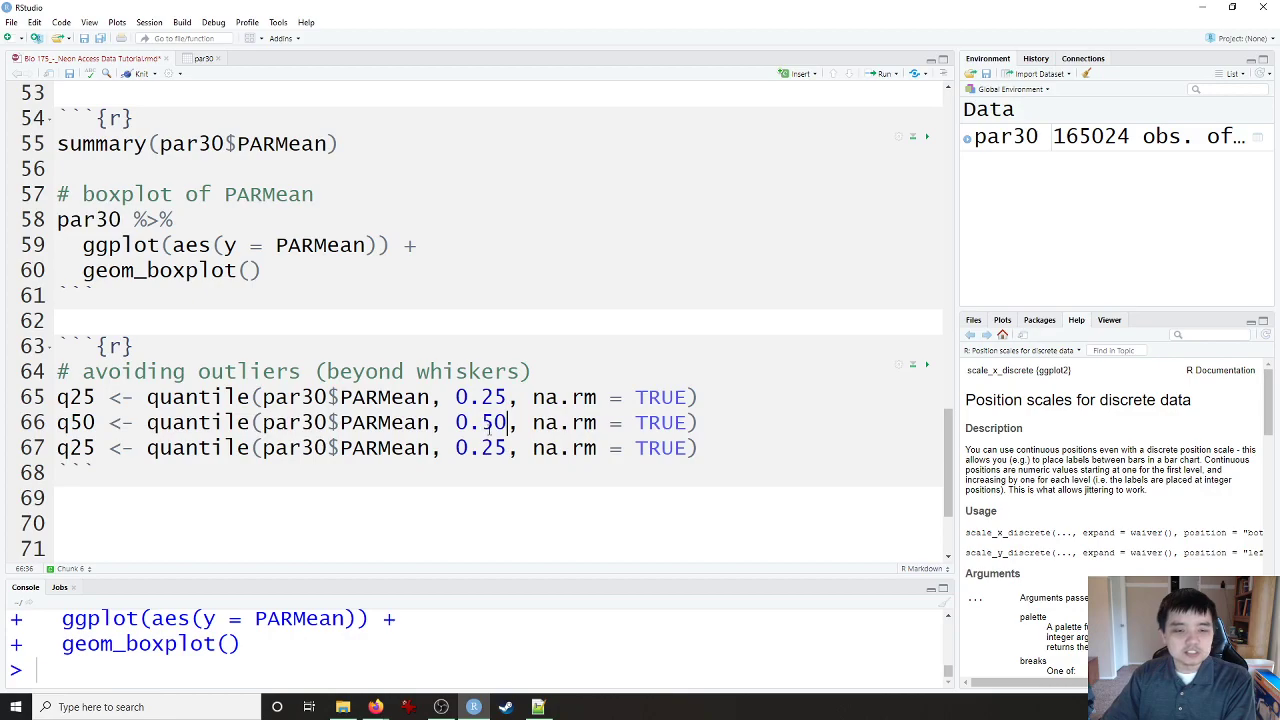
Step: Change the second copied line to assign q75 with a quantile probability of 0.75, and run the whole chunk
{"action": "left_click_drag", "start_coordinate": [86, 448], "coordinate": [69, 448]}
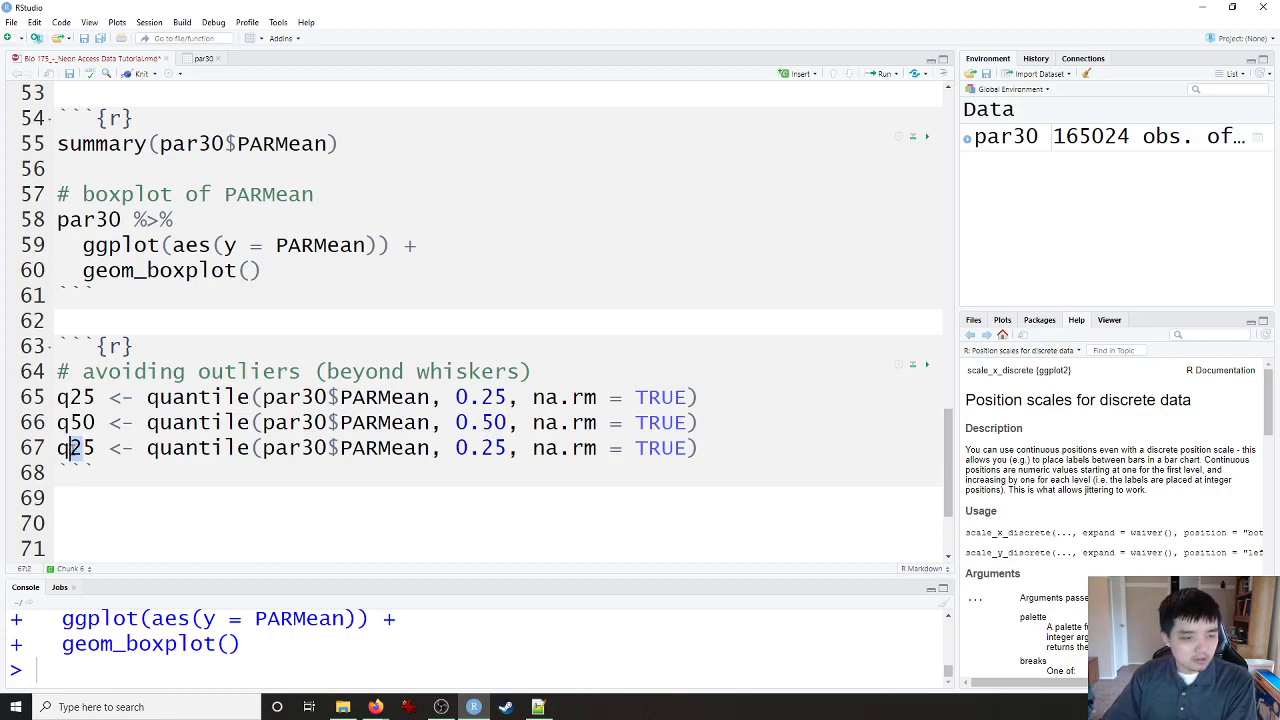
{"action": "type", "text": "7"}
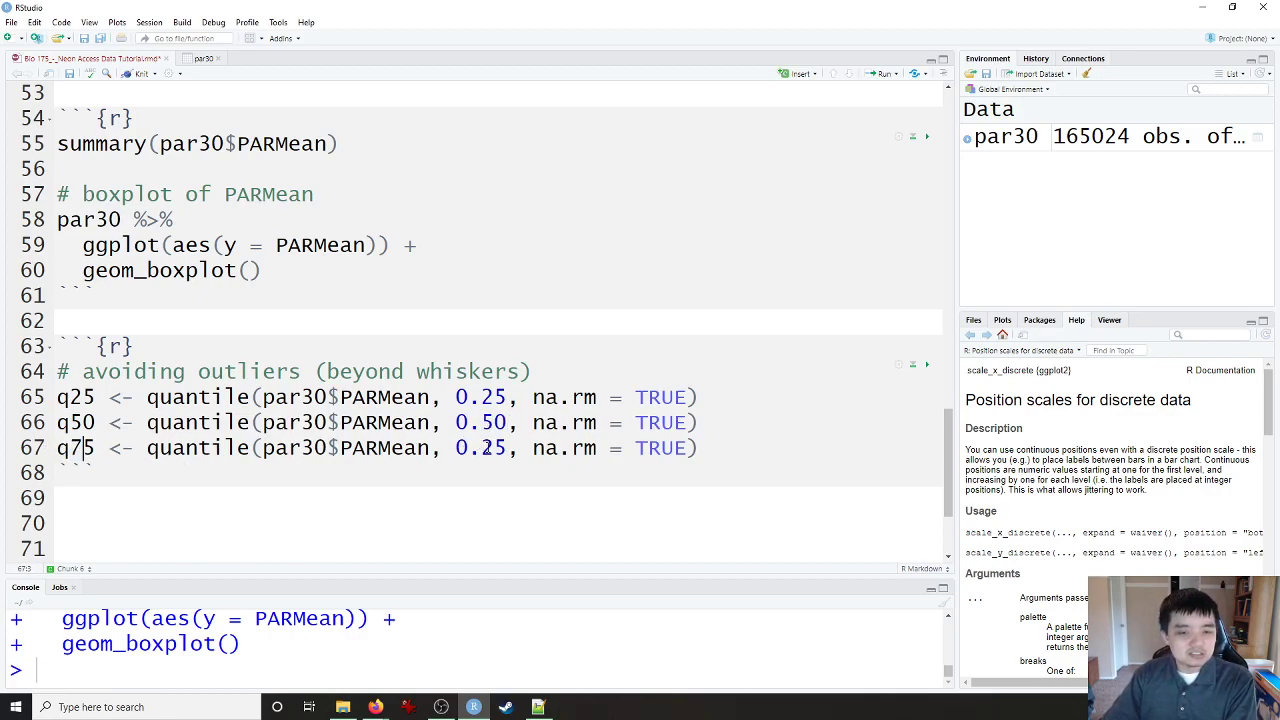
{"action": "left_click_drag", "start_coordinate": [493, 448], "coordinate": [480, 448]}
{"action": "type", "text": "7"}
{"action": "left_click", "coordinate": [704, 449]}
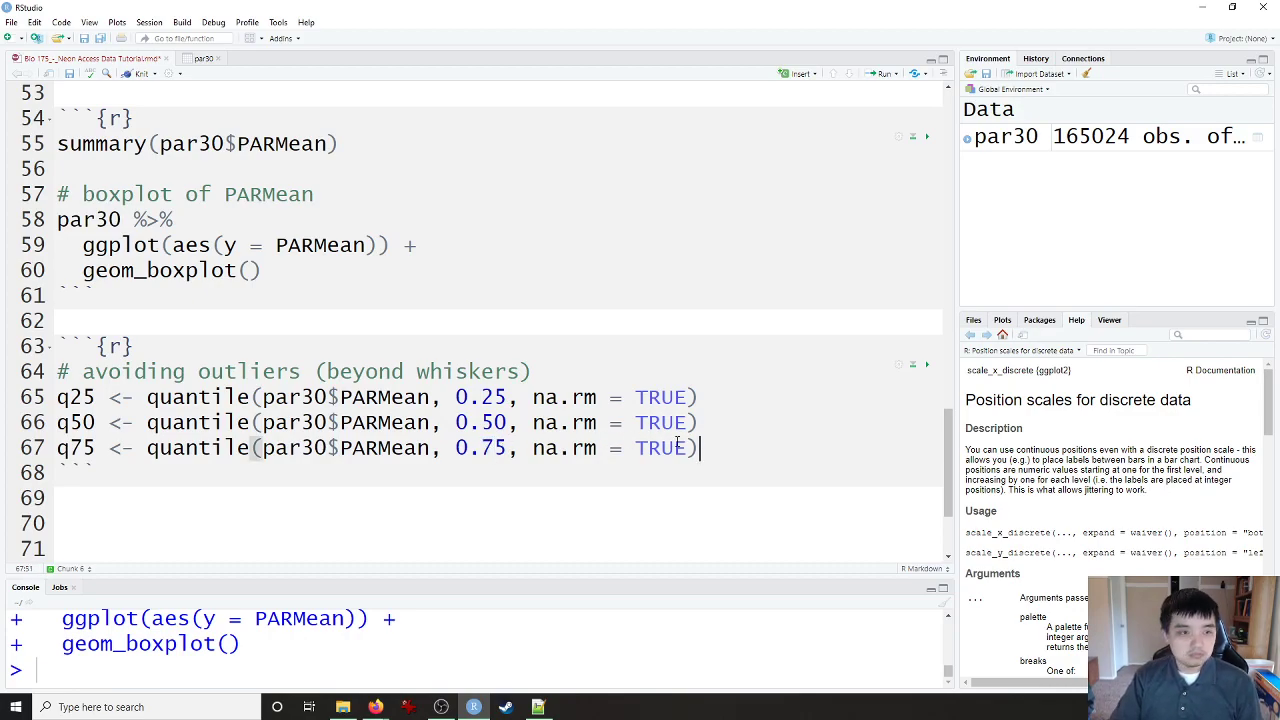
{"action": "key", "text": "ctrl+shift+Return"}
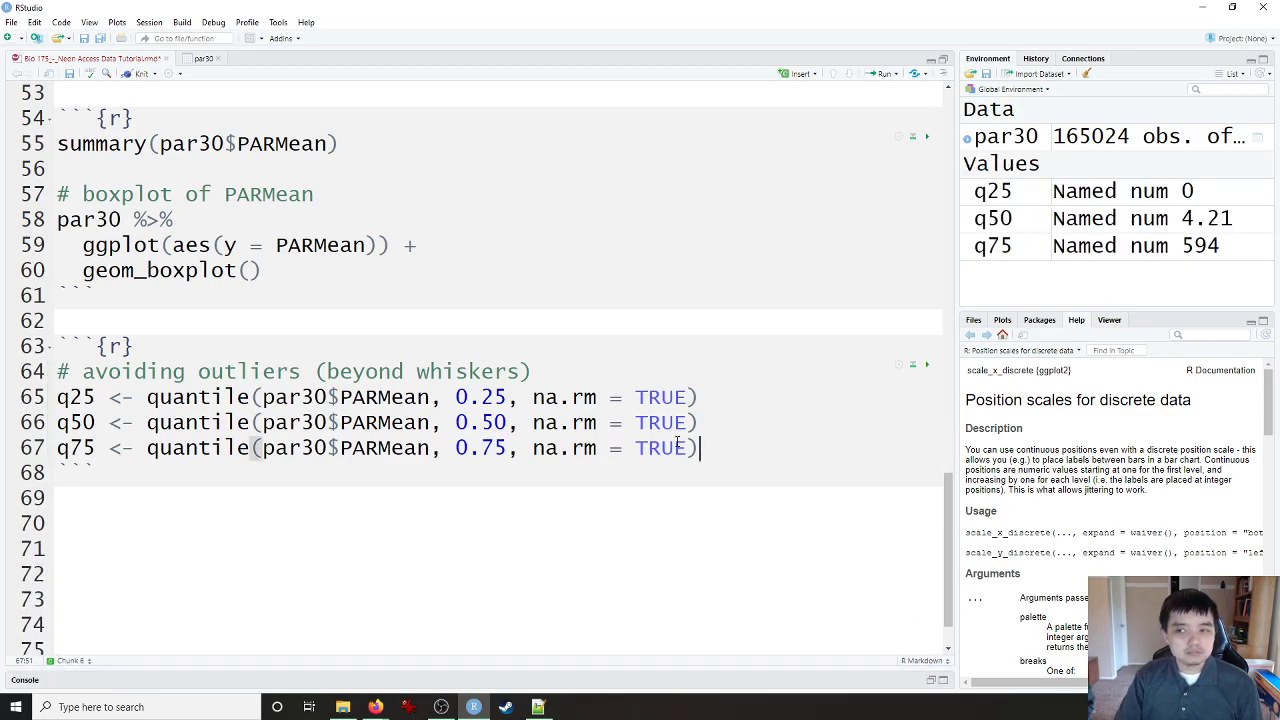
Step: On a new line below the q75 assignment, enter IQR <- q75 - q25
{"action": "key", "text": "Return"}
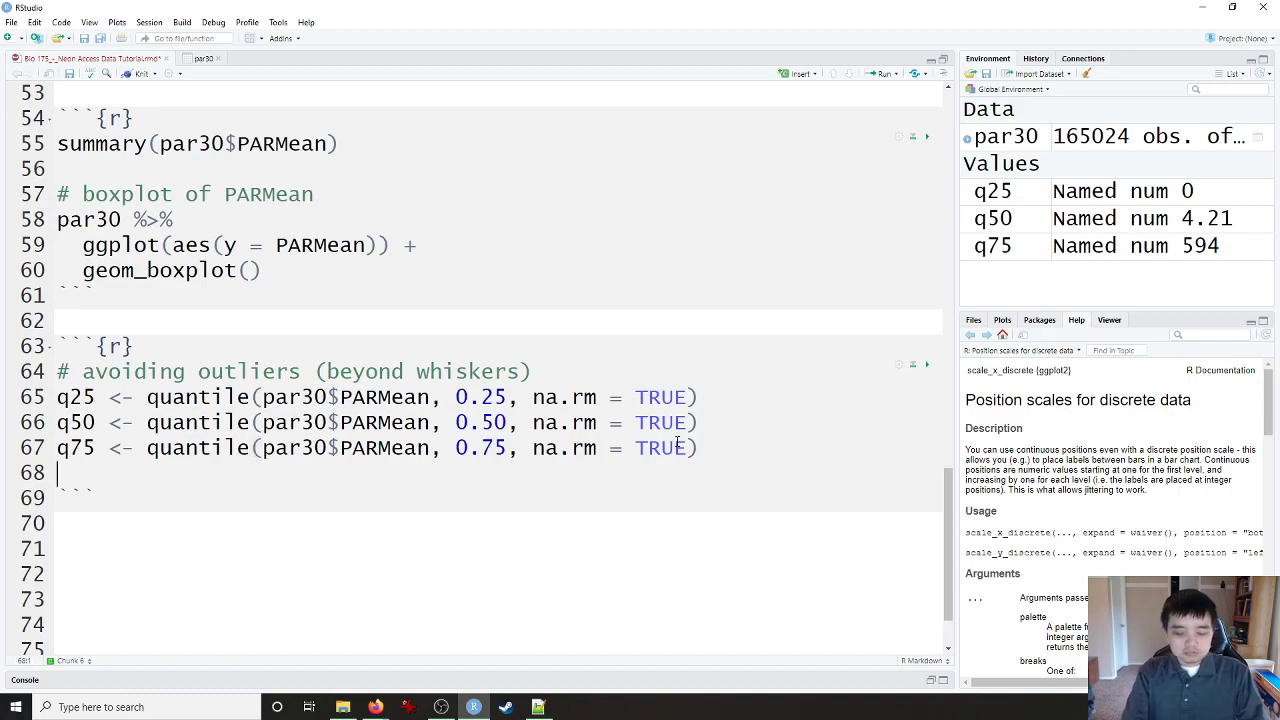
{"action": "type", "text": "IQR <- "}
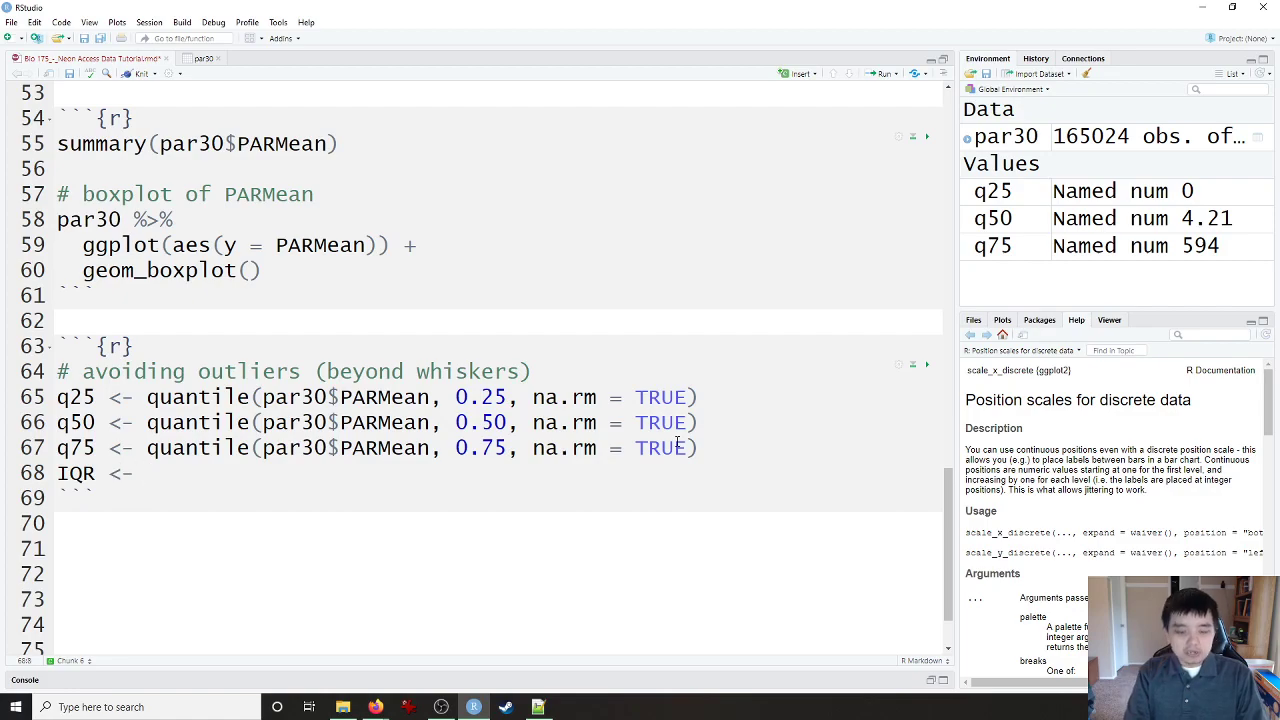
{"action": "type", "text": "q75 - "}
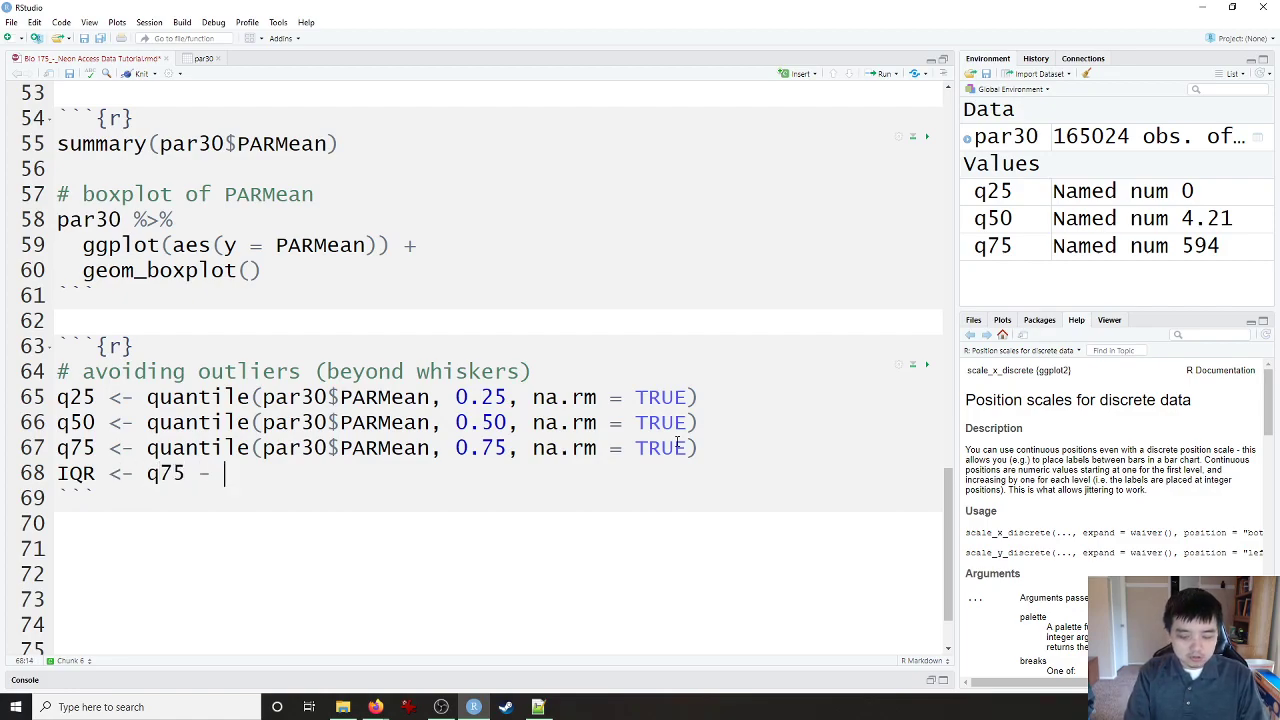
{"action": "type", "text": "q25"}
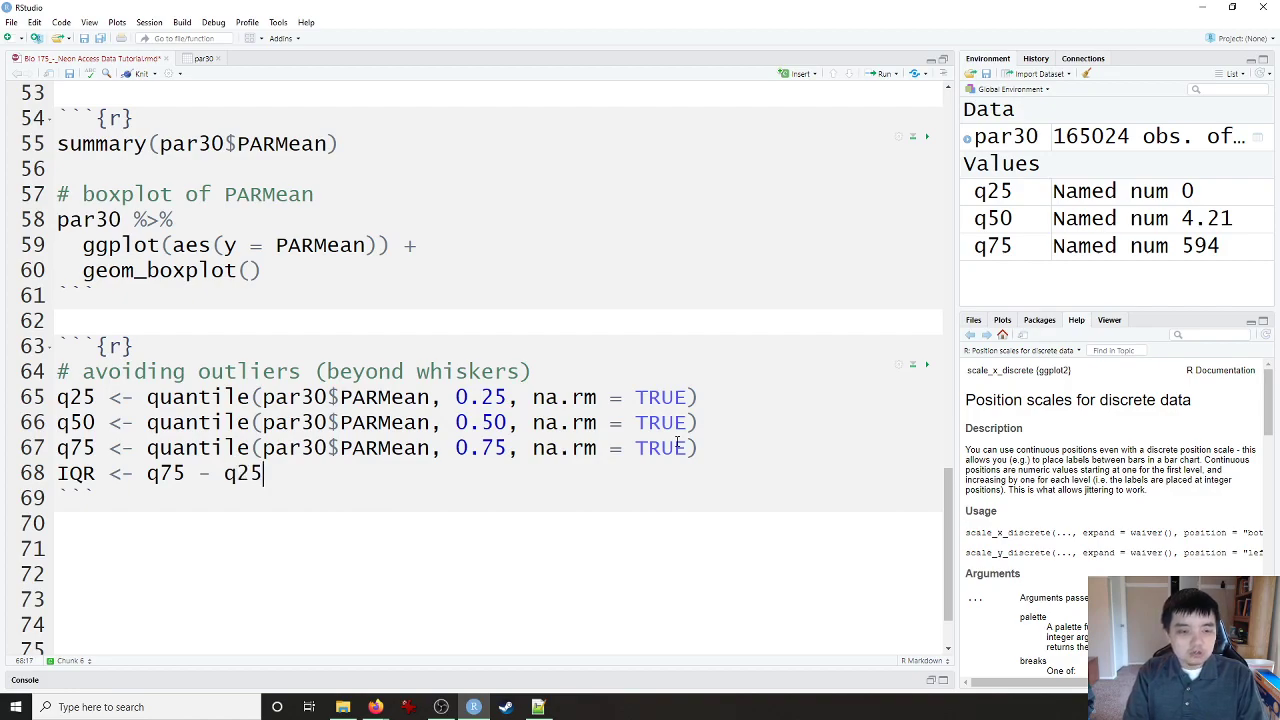
Step: Below the IQR line, start the top whisker formula with top_whisker <- q50 +
{"action": "key", "text": "Return"}
{"action": "type", "text": "t"}
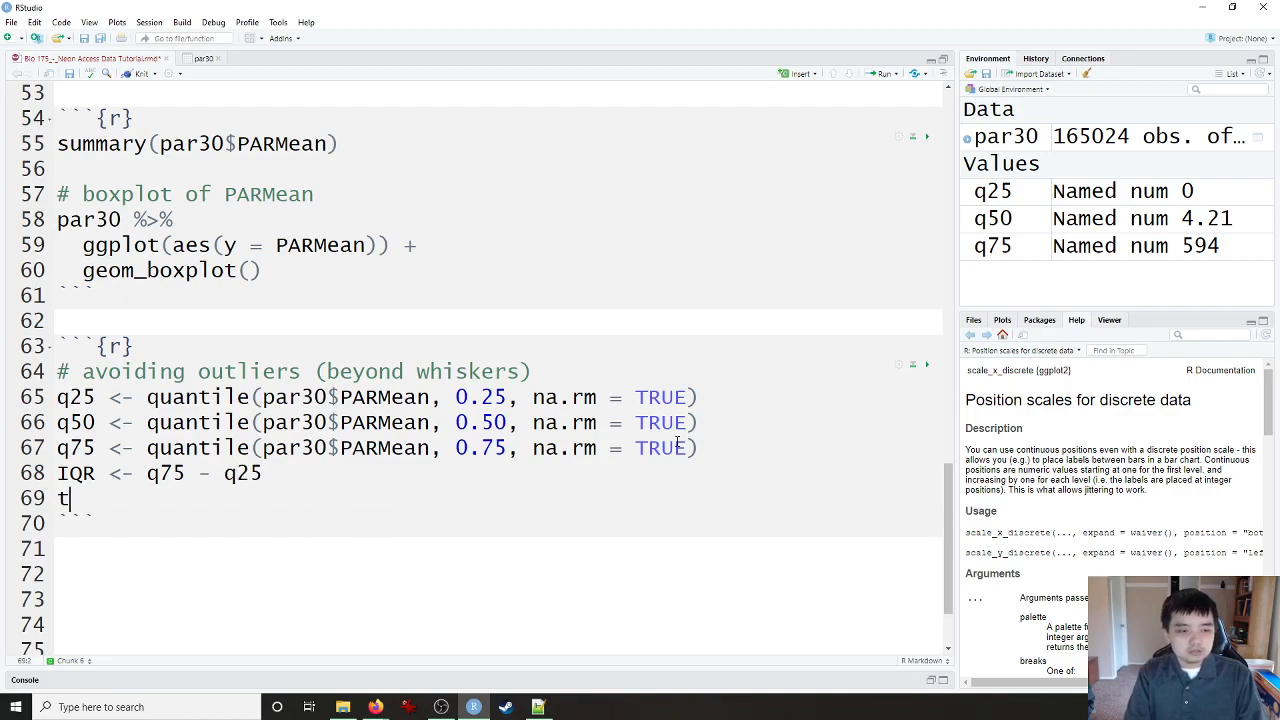
{"action": "type", "text": "op_whisker <-"}
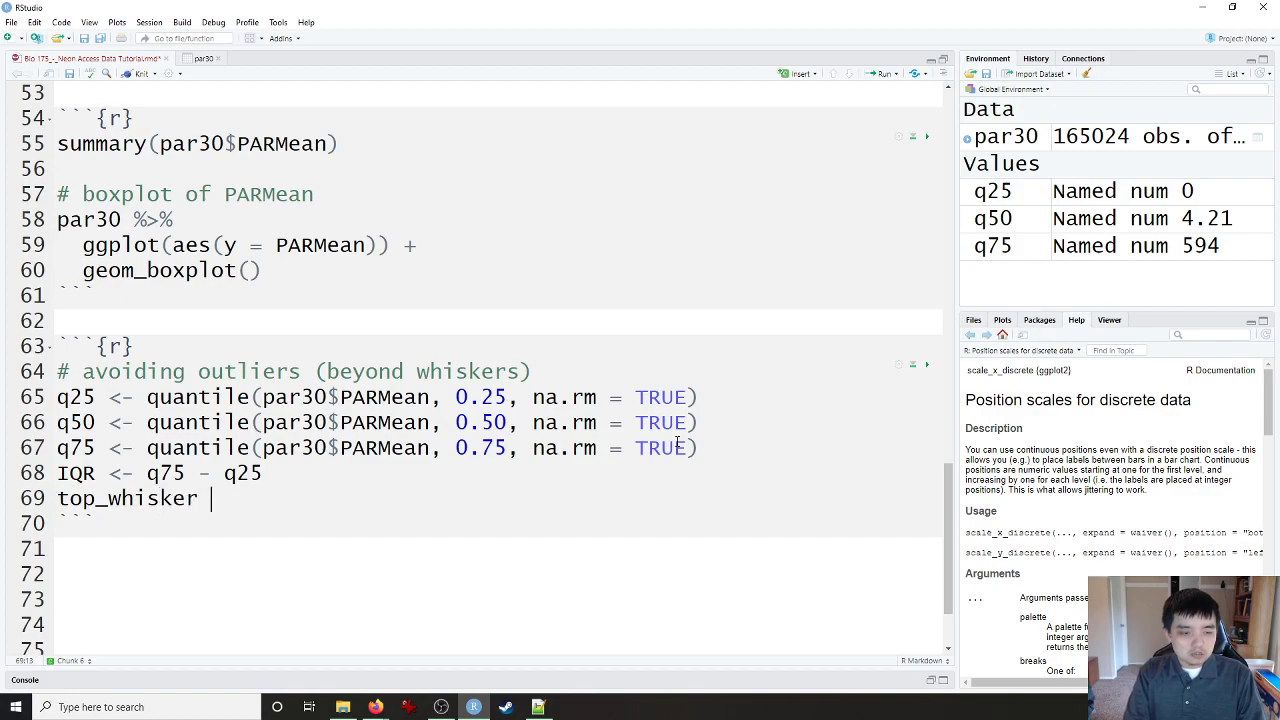
{"action": "key", "text": "BackSpace"}
{"action": "key", "text": "BackSpace"}
{"action": "type", "text": "<- q50 "}
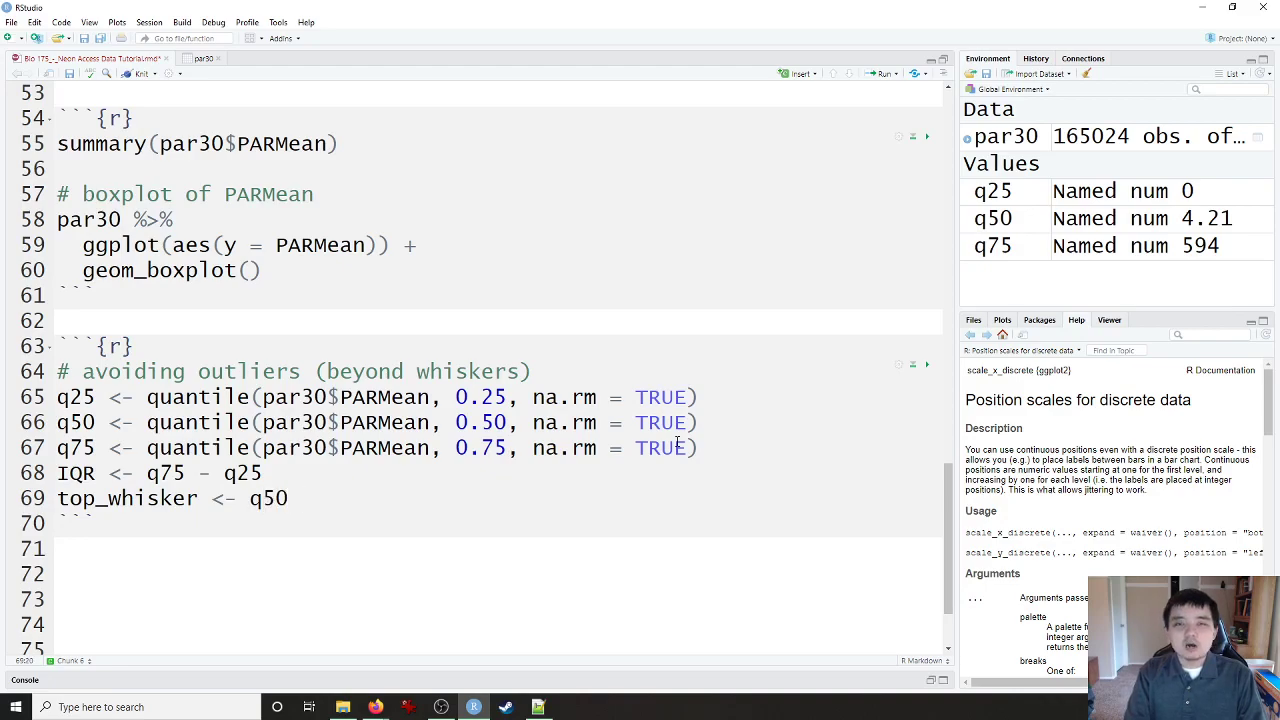
{"action": "type", "text": "+"}
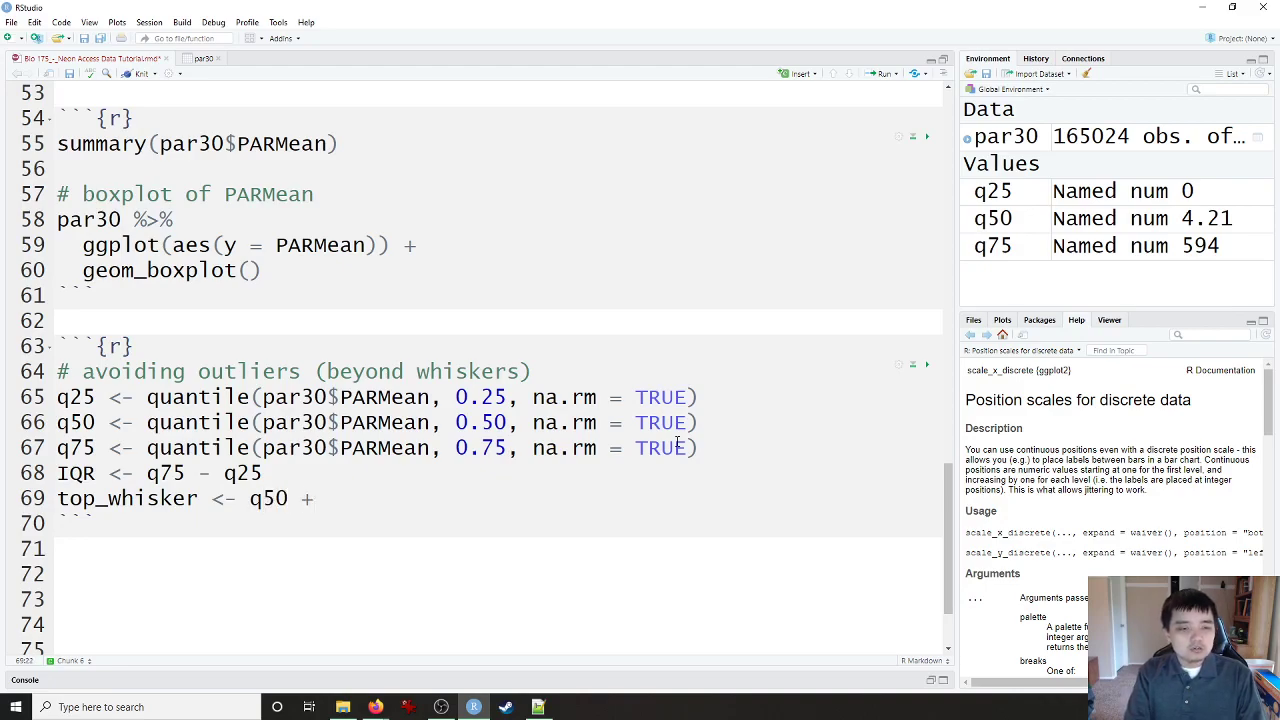
Step: Run the PARMean boxplot code, examine where the whisker ends and the outliers begin, and close the plot output
{"action": "left_click", "coordinate": [345, 272]}
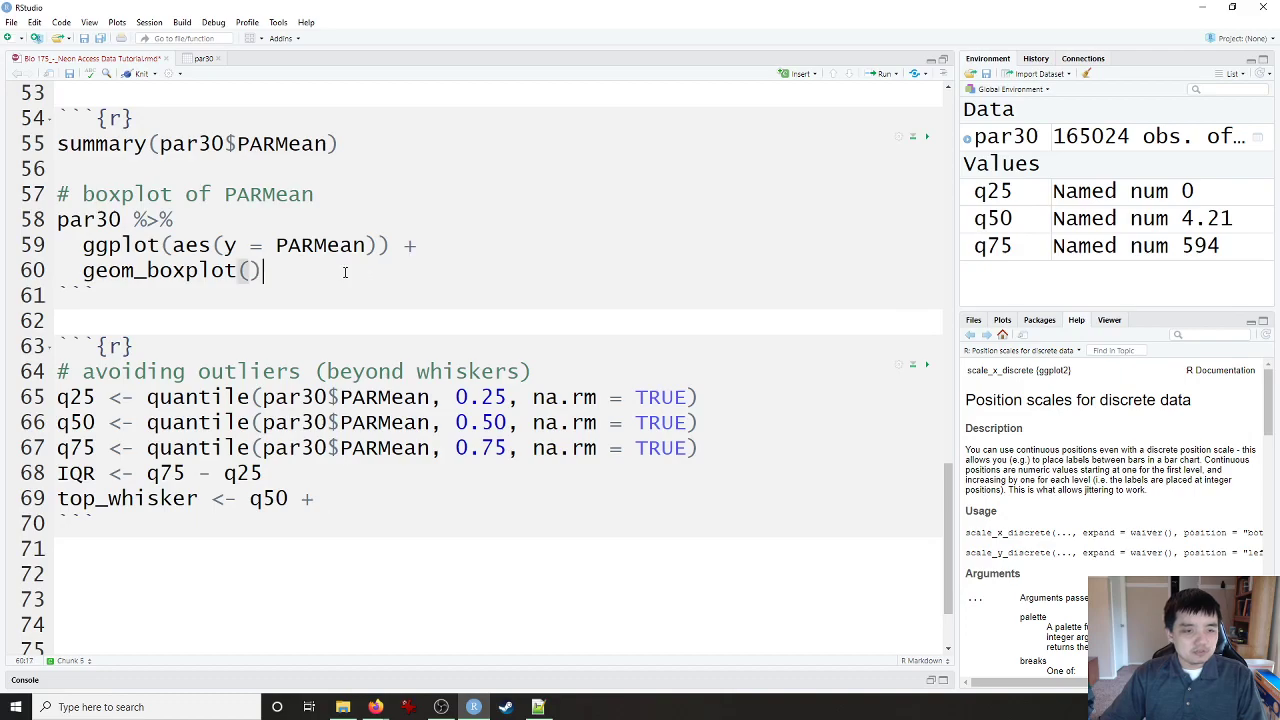
{"action": "key", "text": "ctrl+Return"}
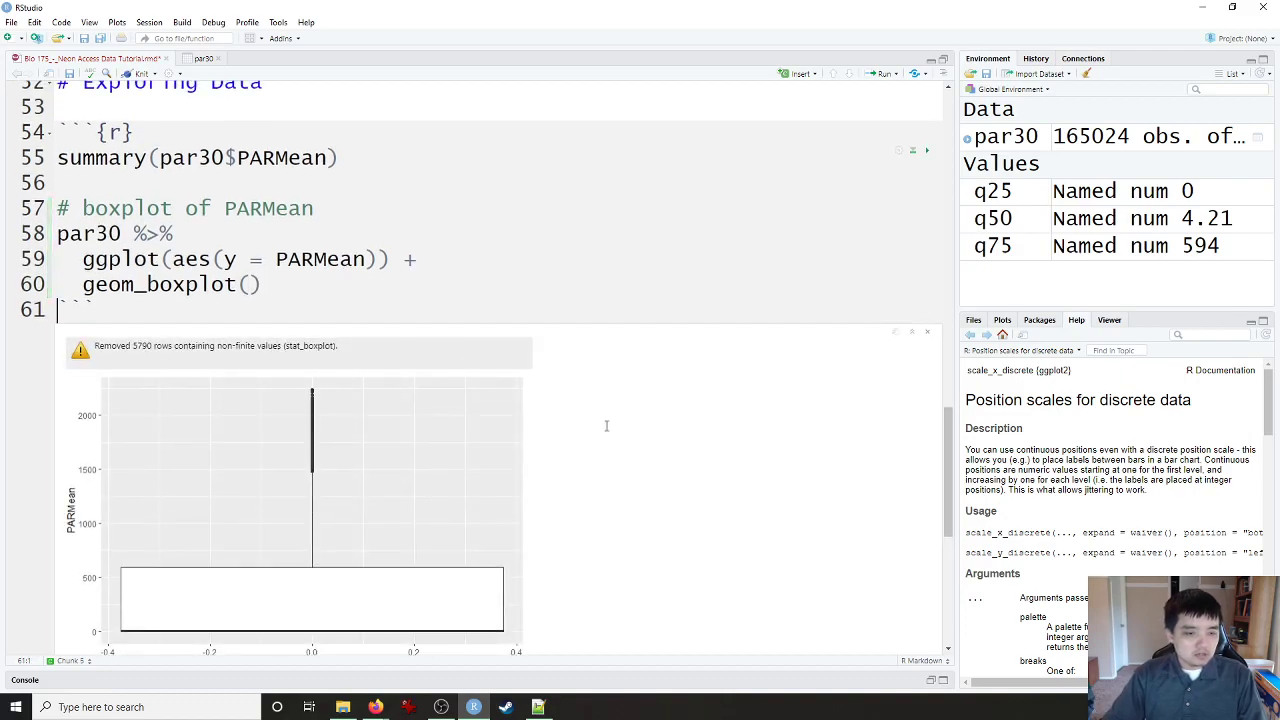
{"action": "scroll", "coordinate": [606, 421], "scroll_direction": "down", "scroll_amount": 2}
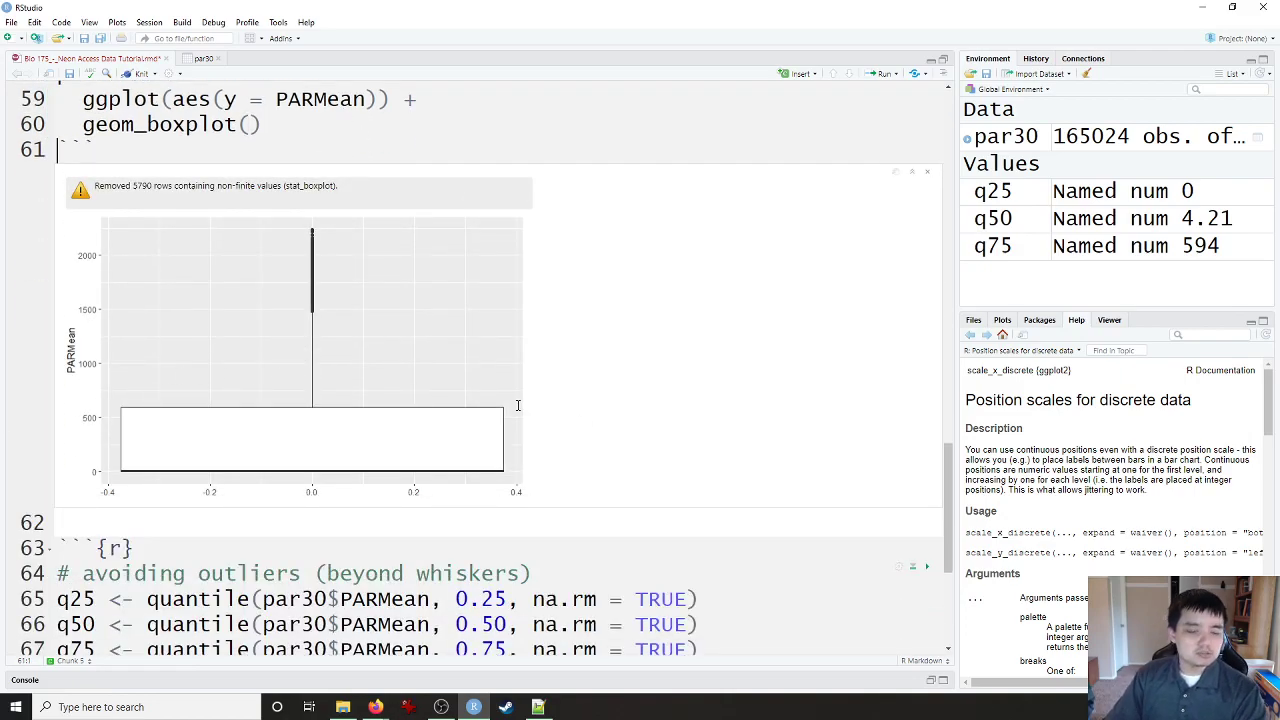
{"action": "key", "text": "End"}
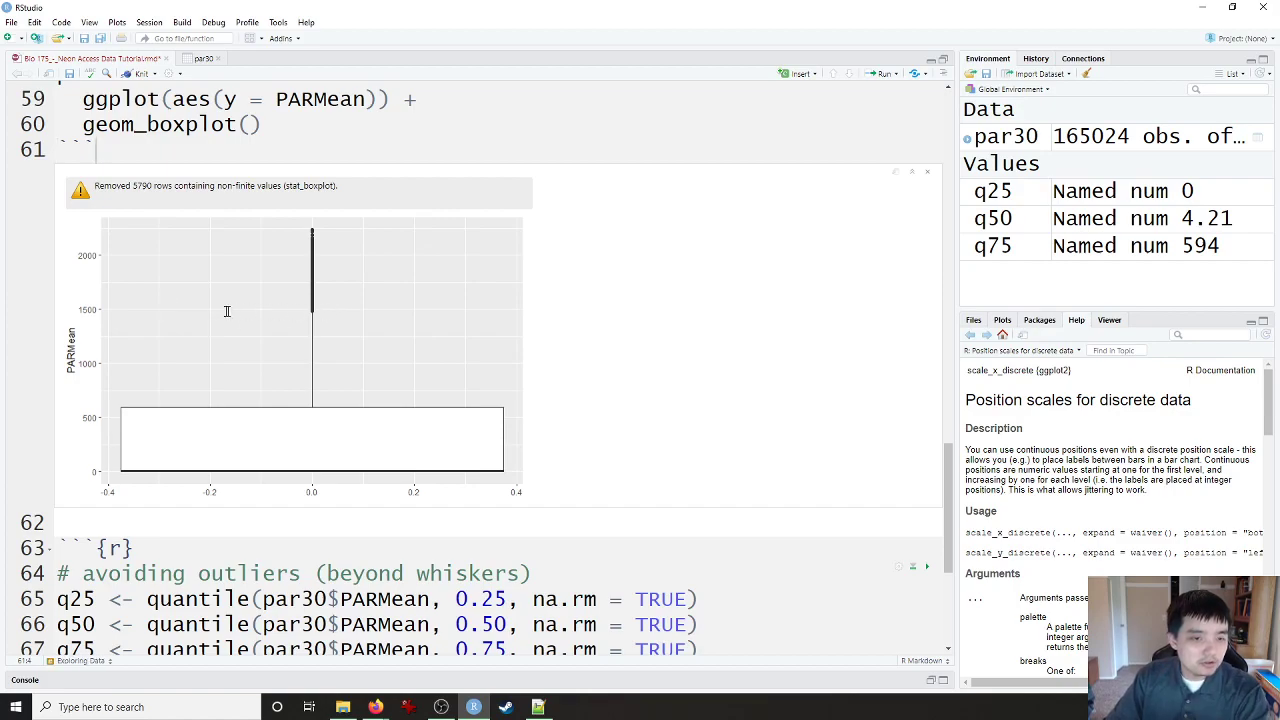
{"action": "key", "text": "shift+Left"}
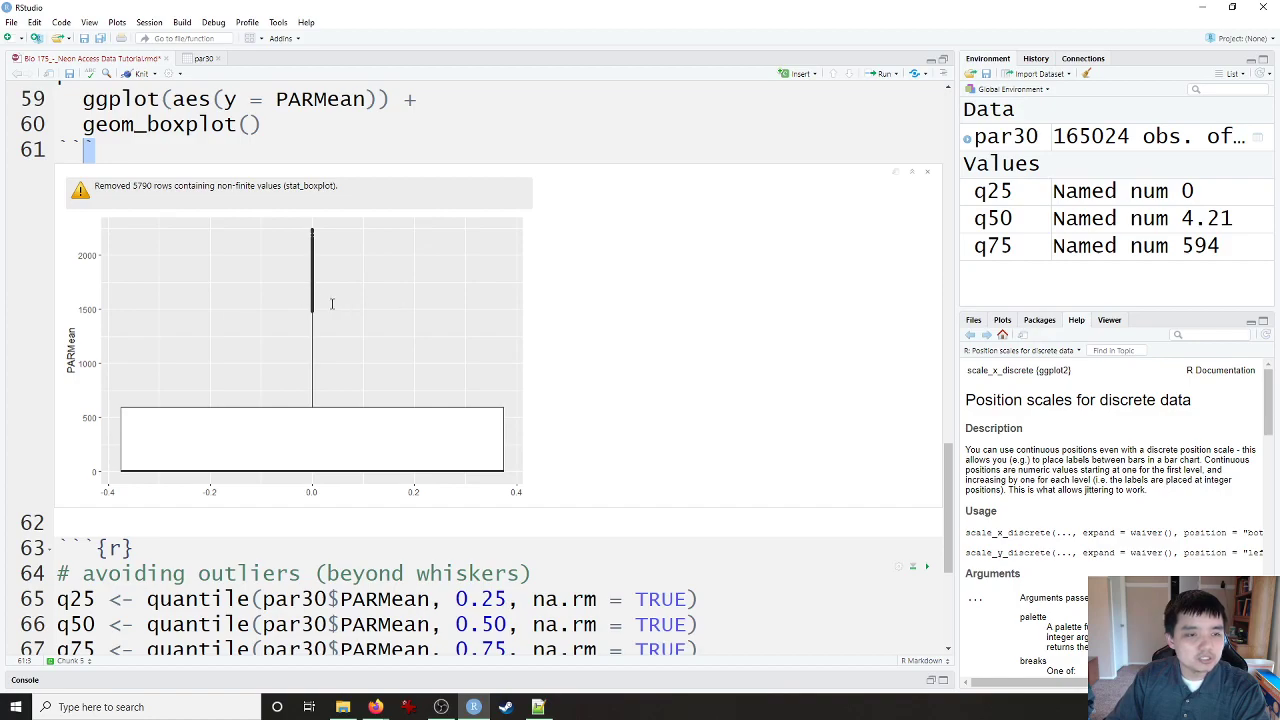
{"action": "scroll", "coordinate": [512, 529], "scroll_direction": "down", "scroll_amount": 3}
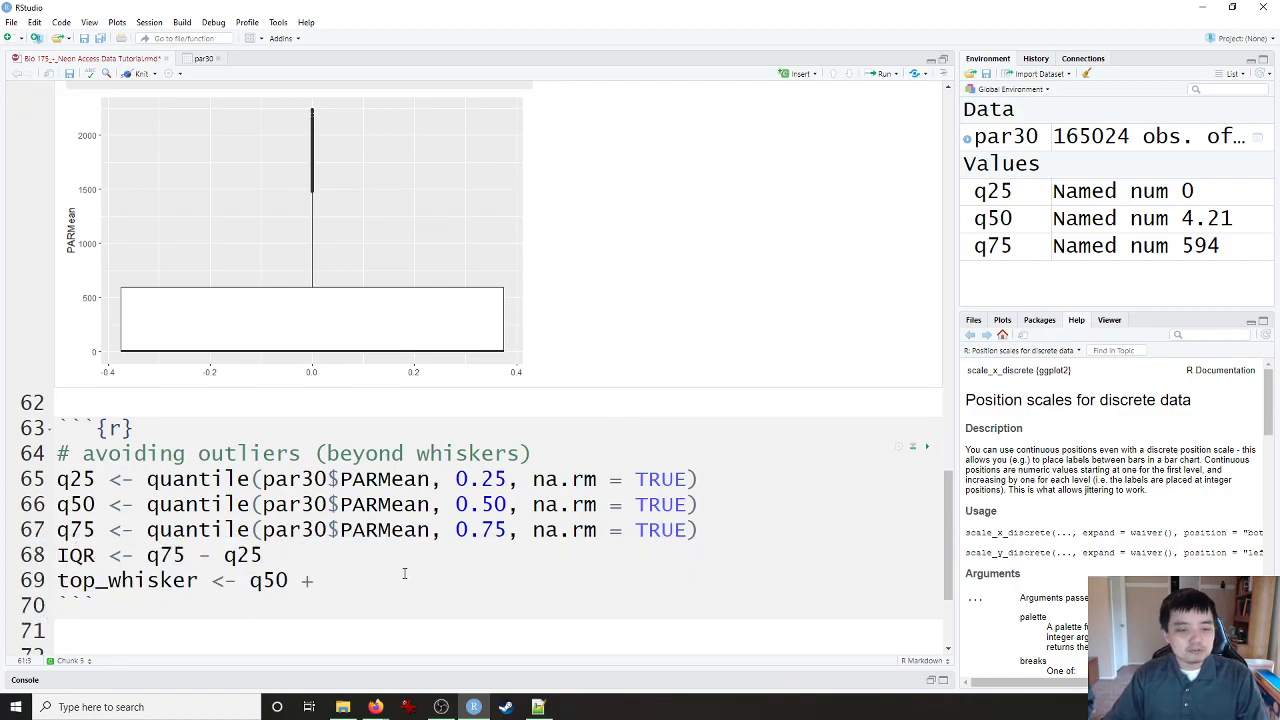
{"action": "scroll", "coordinate": [760, 371], "scroll_direction": "up", "scroll_amount": 4}
{"action": "left_click", "coordinate": [932, 221]}
Step: Complete the top_whisker formula with 1.5*IQR and run the whole chunk
{"action": "left_click", "coordinate": [383, 388]}
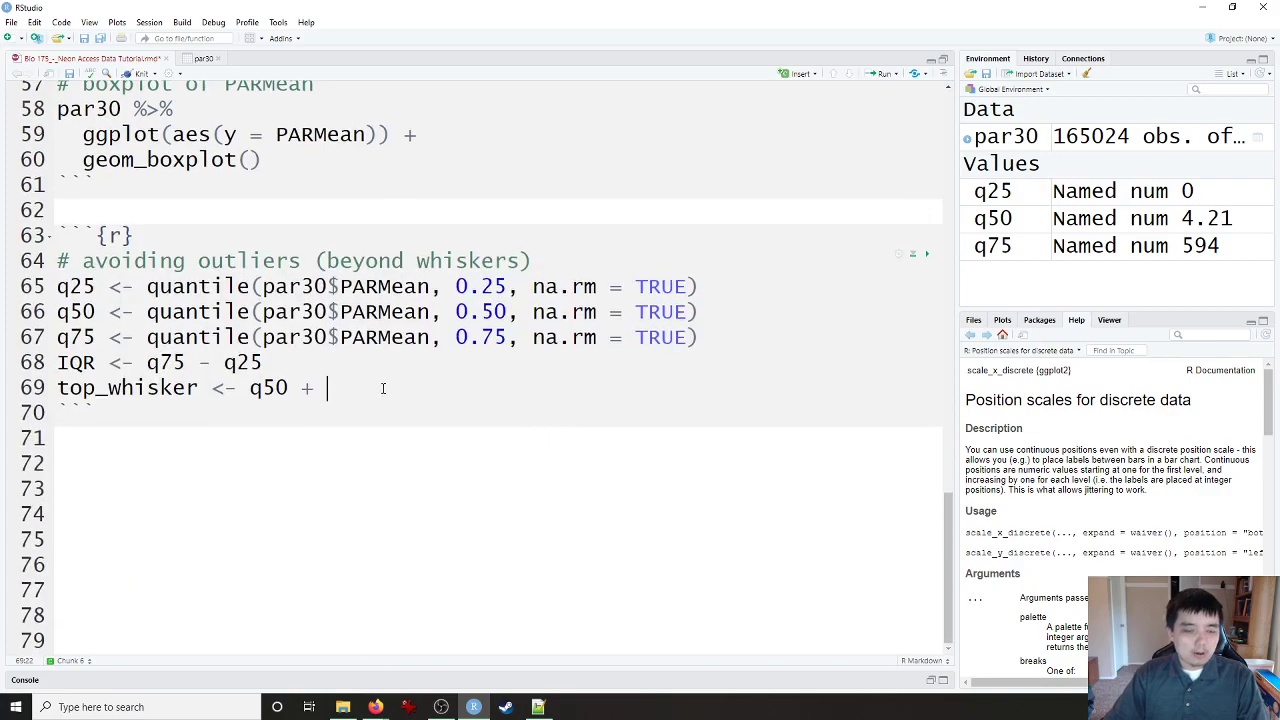
{"action": "type", "text": "1.5*"}
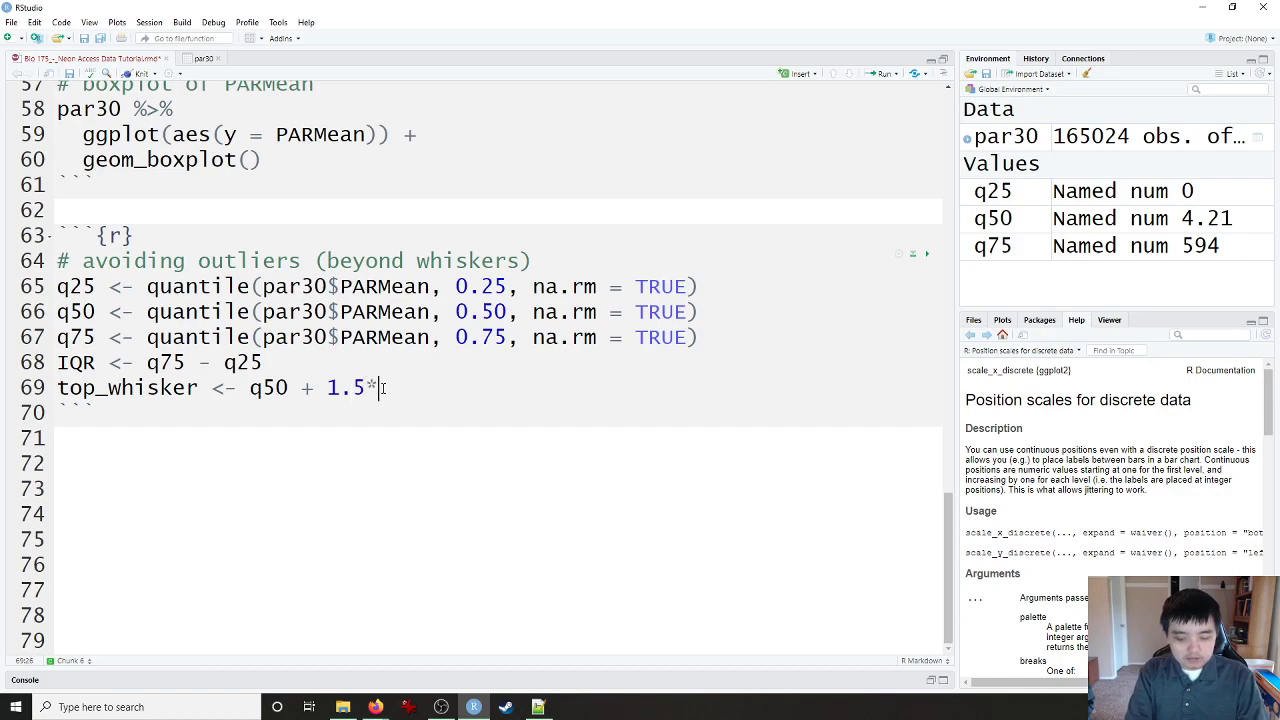
{"action": "type", "text": "IQR"}
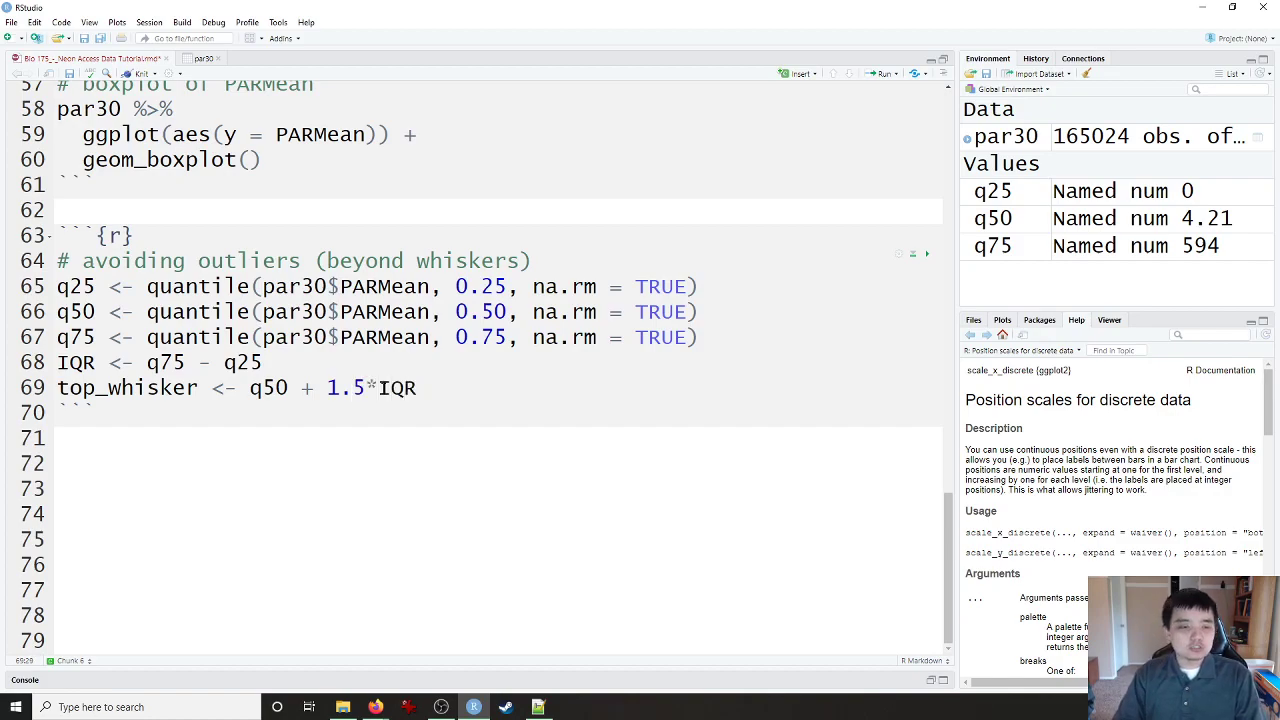
{"action": "key", "text": "ctrl+shift+Return"}
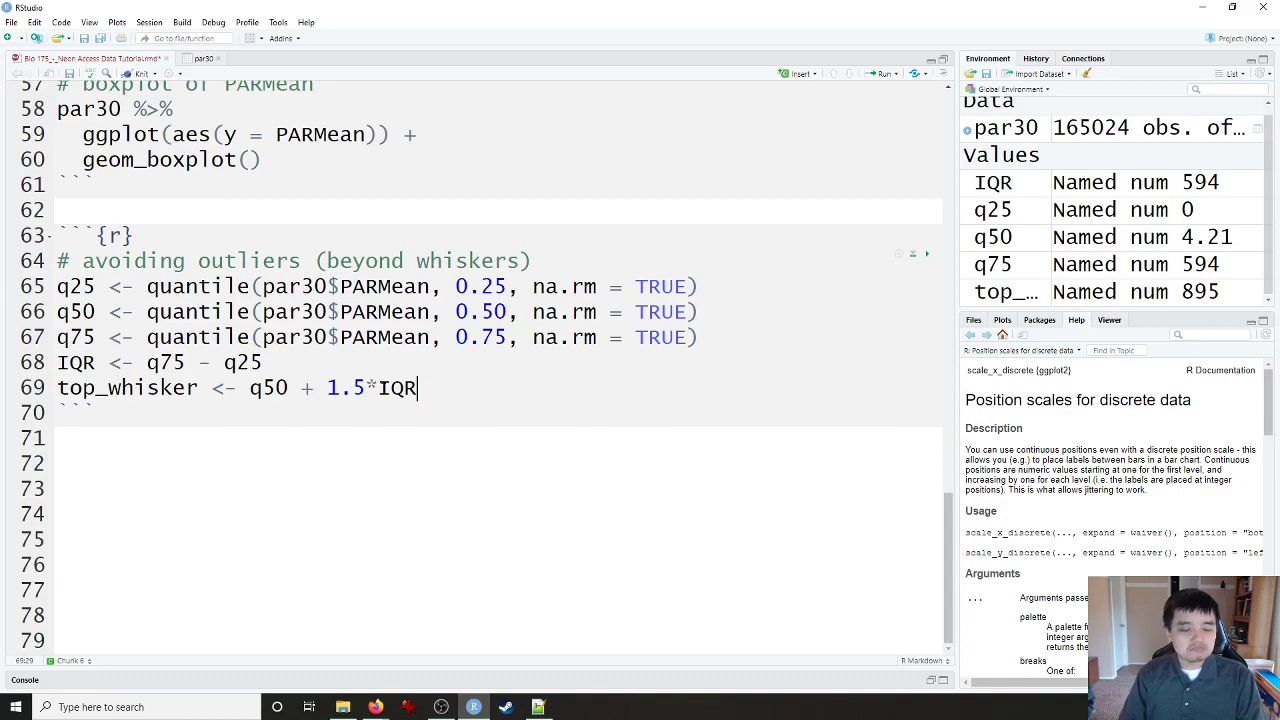
Step: Copy the three-line par30 boxplot code into the outliers chunk, leaving a blank line below the top_whisker assignment
{"action": "left_click_drag", "start_coordinate": [264, 162], "coordinate": [33, 118]}
{"action": "key", "text": "ctrl+c"}
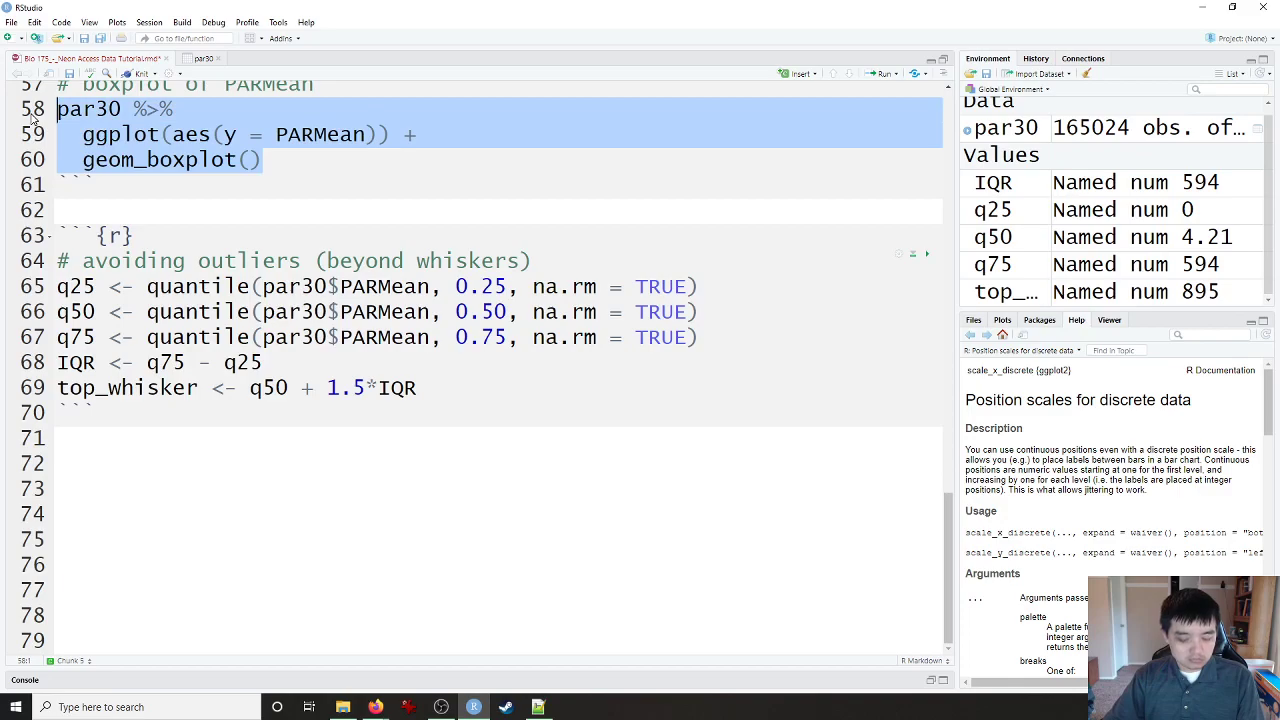
{"action": "left_click", "coordinate": [501, 391]}
{"action": "key", "text": "Return"}
{"action": "key", "text": "Return"}
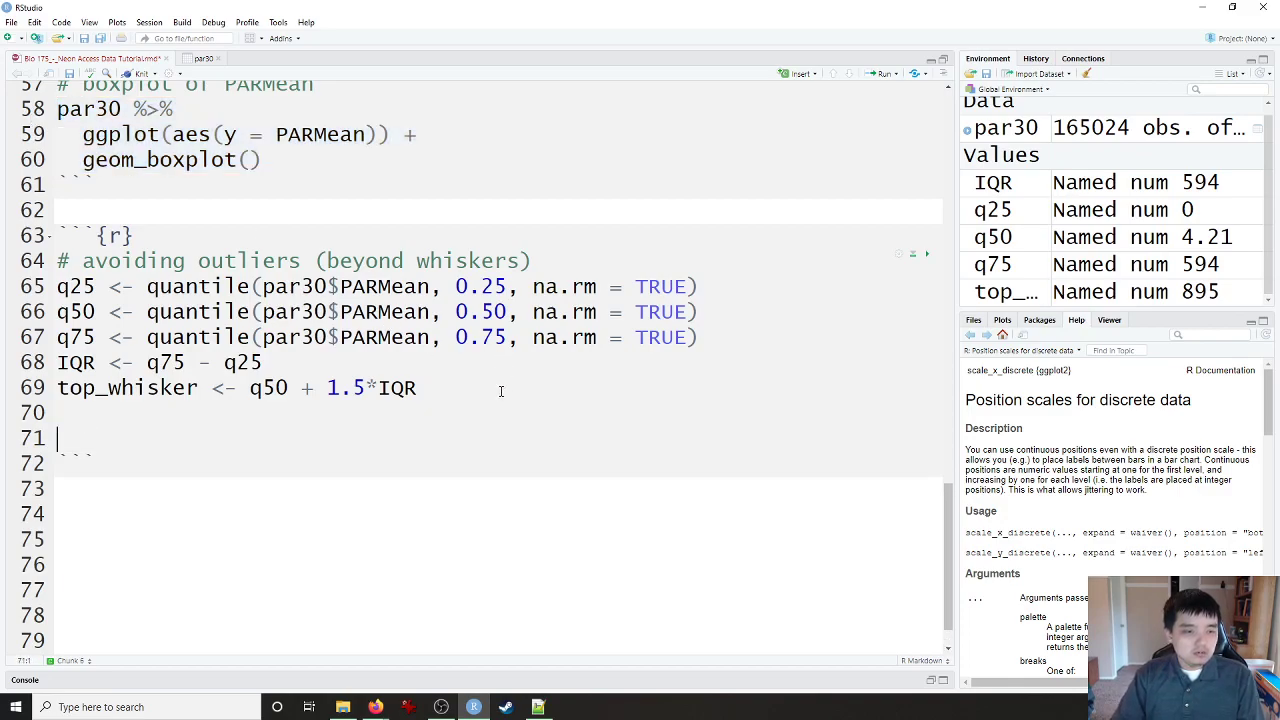
{"action": "key", "text": "ctrl+v"}
Step: Below the copied par30 %>% line, insert filter(PARMean > 0 & PARMean < top_whisker)
{"action": "key", "text": "Up"}
{"action": "key", "text": "Up"}
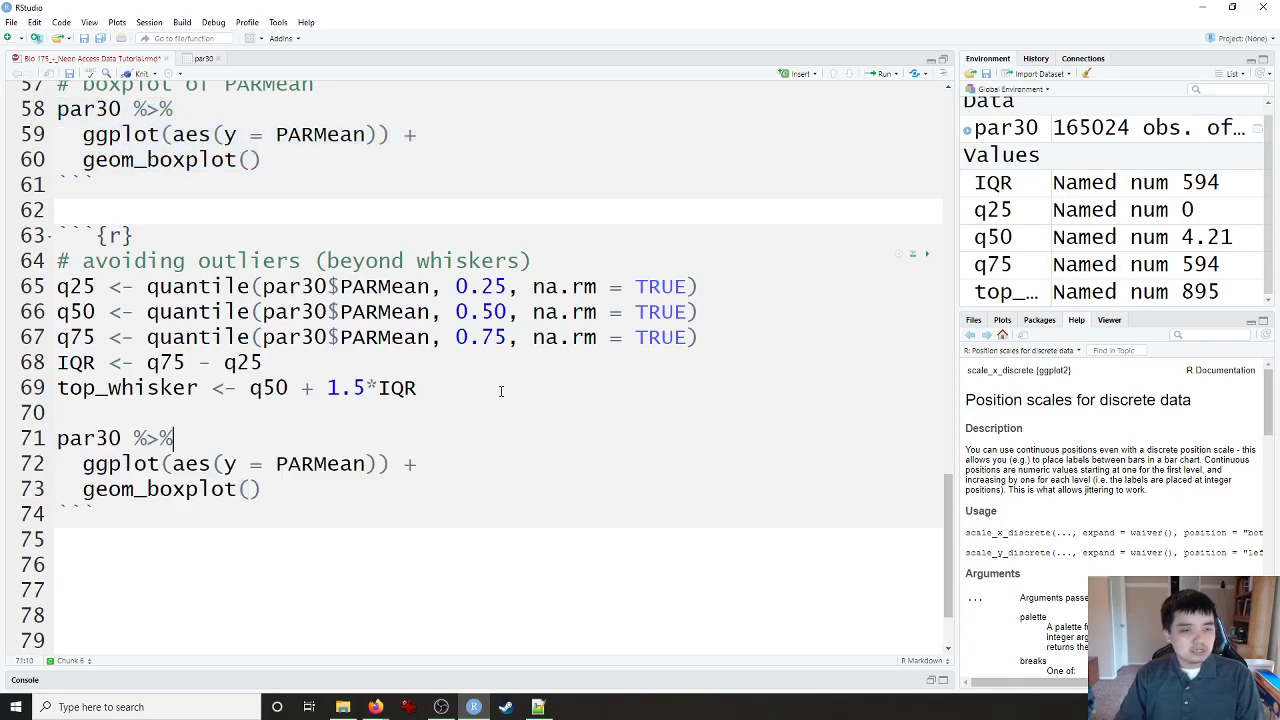
{"action": "key", "text": "Return"}
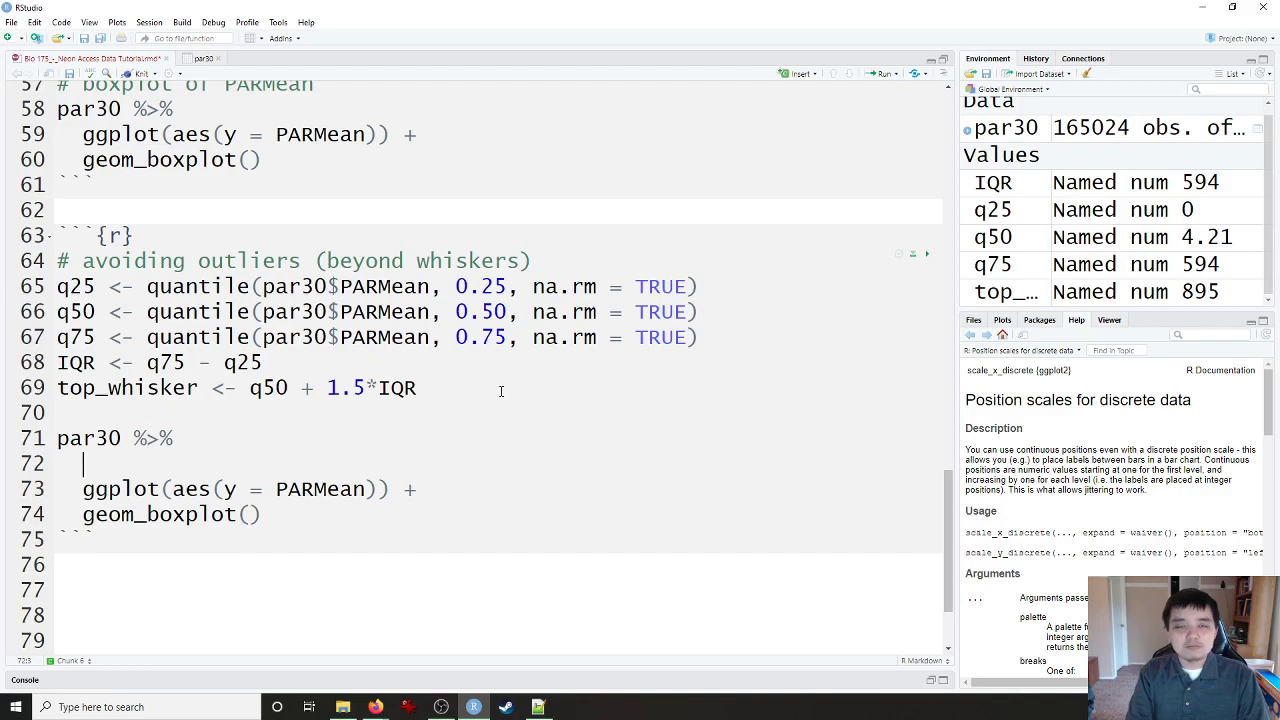
{"action": "type", "text": "filter("}
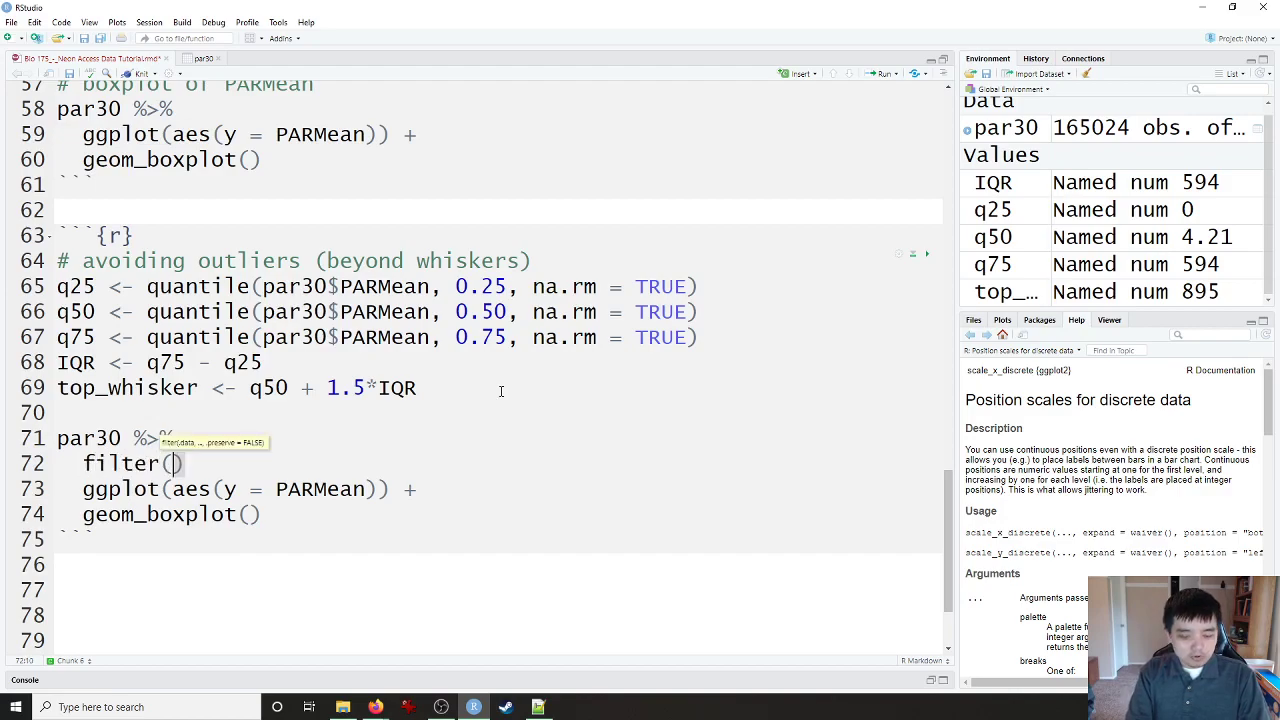
{"action": "type", "text": "PARMan"}
{"action": "key", "text": "BackSpace"}
{"action": "key", "text": "BackSpace"}
{"action": "type", "text": "e"}
{"action": "key", "text": "Tab"}
{"action": "type", "text": "> "}
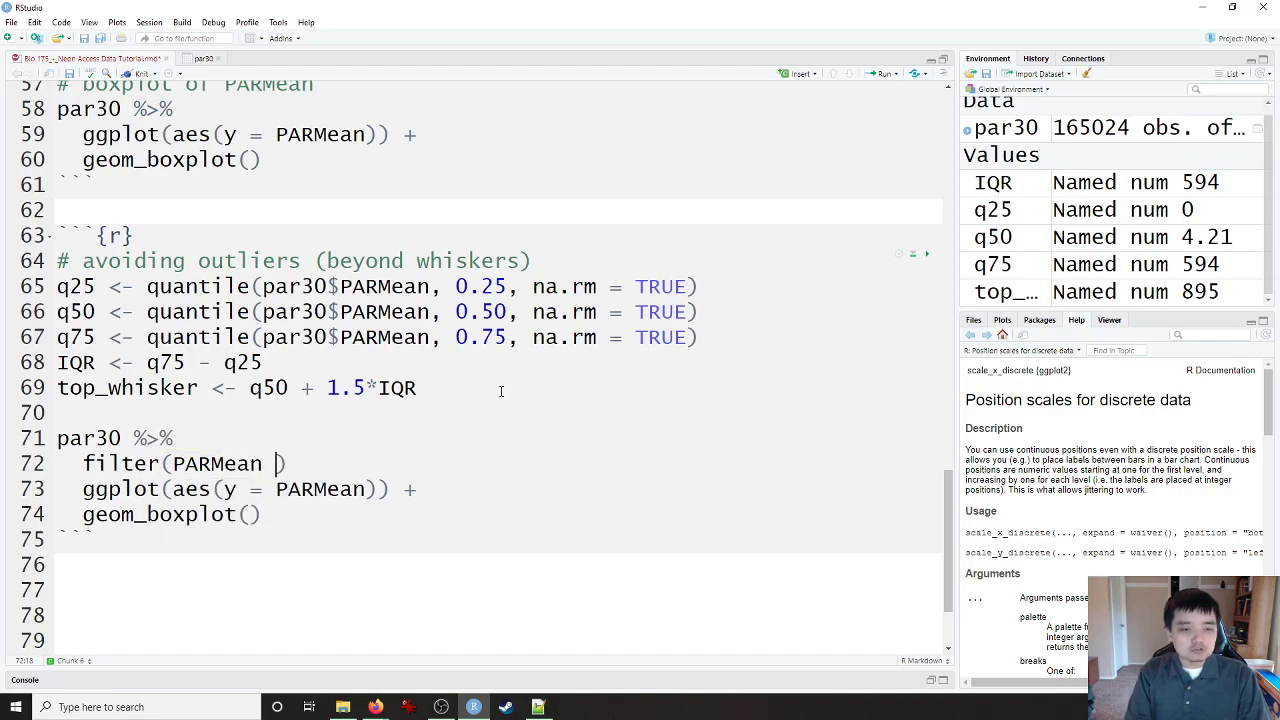
{"action": "type", "text": "0"}
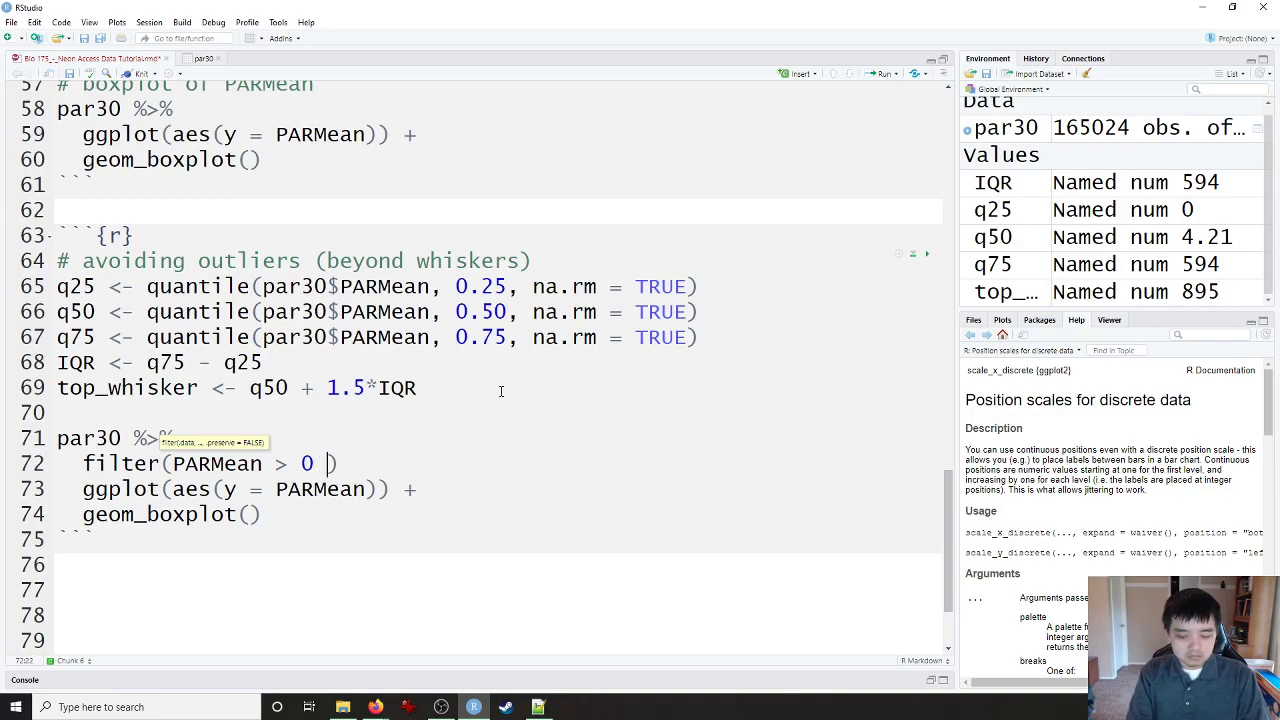
{"action": "type", "text": " & P"}
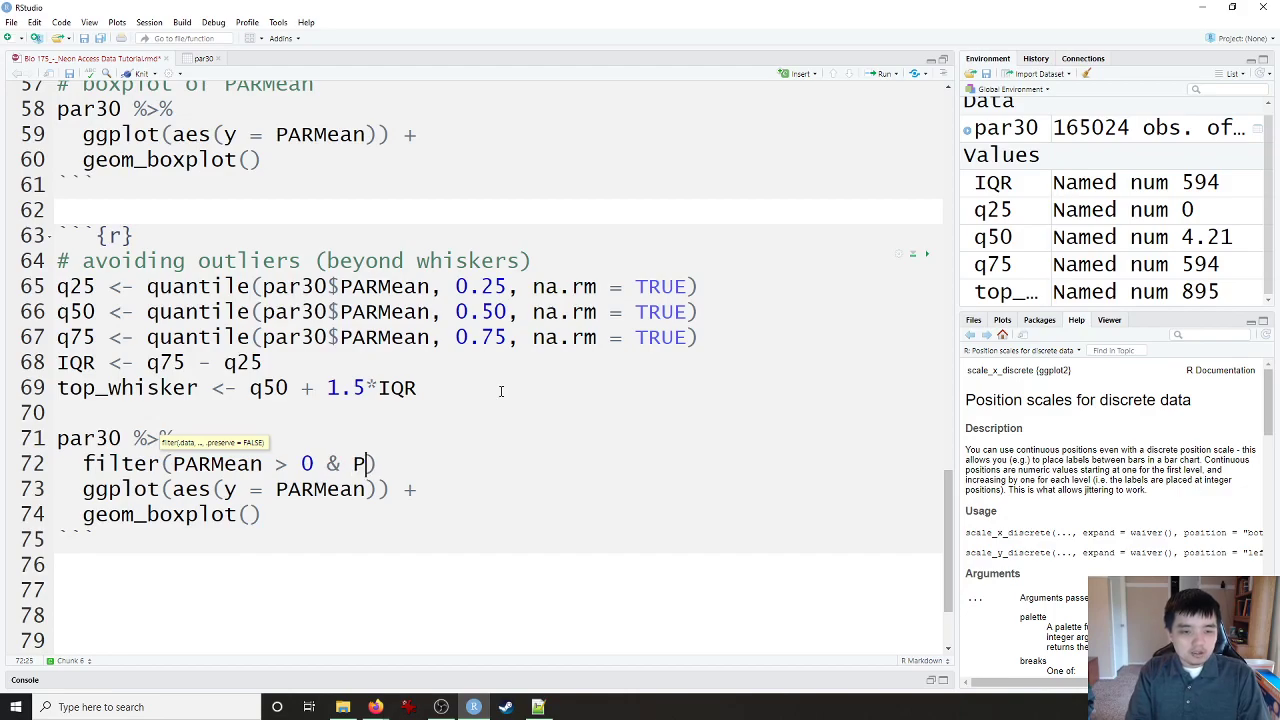
{"action": "type", "text": "ARMean < top_whisker"}
Step: Add an equals sign to both filter comparisons, entering => before 0 and <= before top_whisker
{"action": "key", "text": "Left"}
{"action": "key", "text": "Left"}
{"action": "key", "text": "Left"}
{"action": "key", "text": "Left"}
{"action": "key", "text": "Left"}
{"action": "key", "text": "Left"}
{"action": "key", "text": "Left"}
{"action": "key", "text": "Left"}
{"action": "key", "text": "Left"}
{"action": "key", "text": "Left"}
{"action": "key", "text": "Left"}
{"action": "key", "text": "Left"}
{"action": "key", "text": "Left"}
{"action": "key", "text": "Left"}
{"action": "key", "text": "Left"}
{"action": "key", "text": "Left"}
{"action": "key", "text": "Left"}
{"action": "key", "text": "Left"}
{"action": "key", "text": "Left"}
{"action": "key", "text": "Left"}
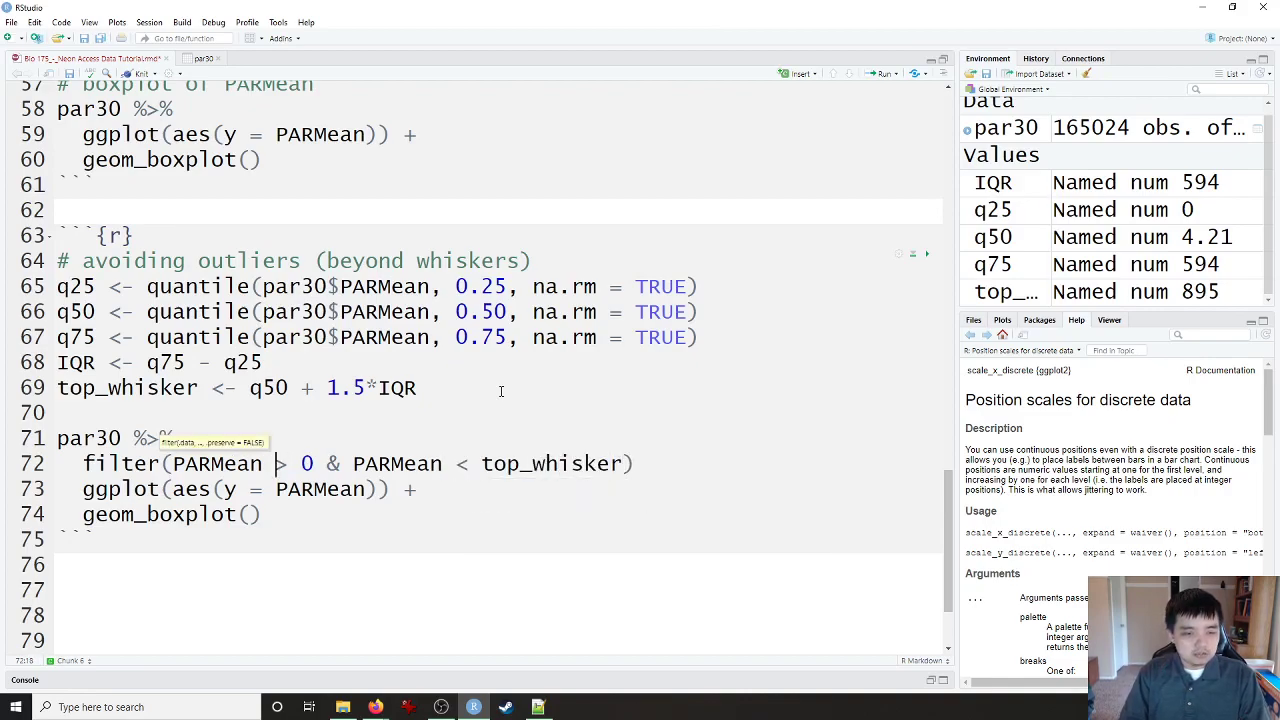
{"action": "type", "text": "="}
{"action": "key", "text": "Right"}
{"action": "key", "text": "Right"}
{"action": "key", "text": "Right"}
{"action": "key", "text": "Right"}
{"action": "key", "text": "Right"}
{"action": "key", "text": "Right"}
{"action": "key", "text": "Right"}
{"action": "key", "text": "Right"}
{"action": "key", "text": "Right"}
{"action": "key", "text": "Right"}
{"action": "key", "text": "Right"}
{"action": "key", "text": "Right"}
{"action": "key", "text": "Right"}
{"action": "key", "text": "Right"}
{"action": "key", "text": "Right"}
{"action": "type", "text": "="}
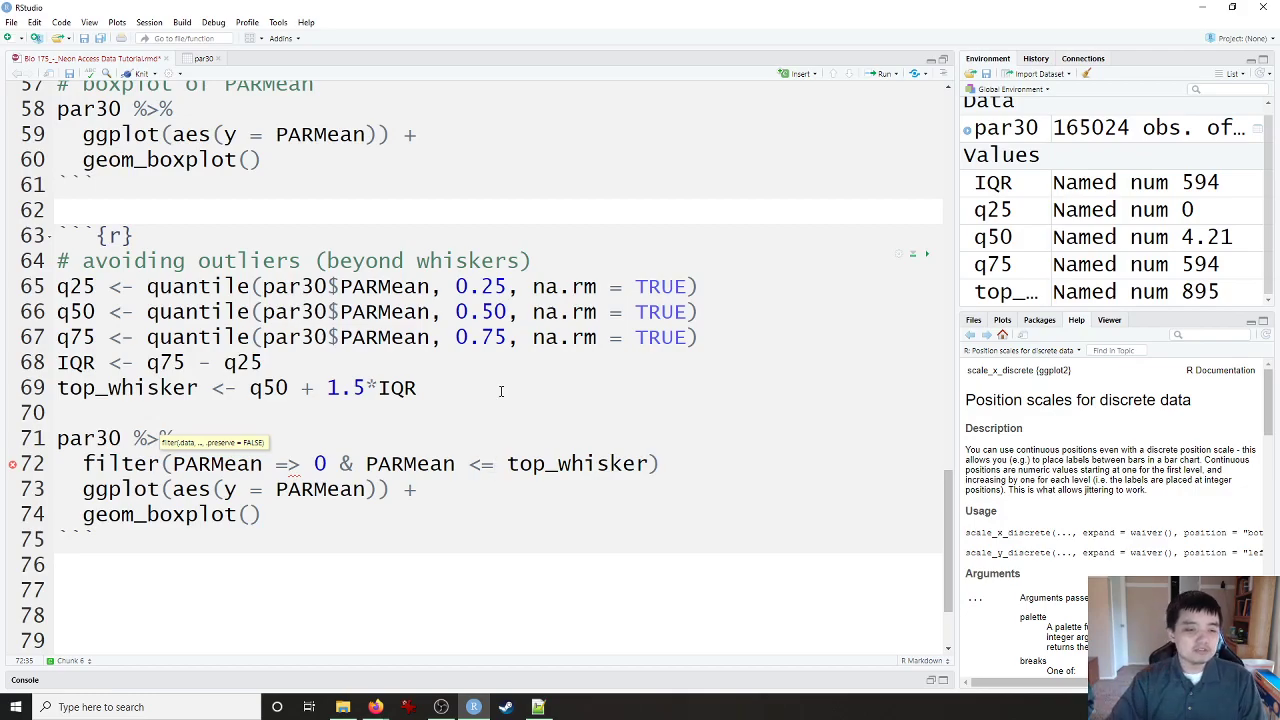
Step: Correct the first filter comparison to >=
{"action": "key", "text": "Left"}
{"action": "key", "text": "Left"}
{"action": "key", "text": "Left"}
{"action": "key", "text": "Left"}
{"action": "key", "text": "Left"}
{"action": "key", "text": "Left"}
{"action": "key", "text": "Left"}
{"action": "key", "text": "Left"}
{"action": "key", "text": "Left"}
{"action": "key", "text": "Left"}
{"action": "key", "text": "Left"}
{"action": "key", "text": "Left"}
{"action": "key", "text": "Left"}
{"action": "key", "text": "Left"}
{"action": "key", "text": "Left"}
{"action": "key", "text": "BackSpace"}
{"action": "key", "text": "Right"}
{"action": "type", "text": "="}
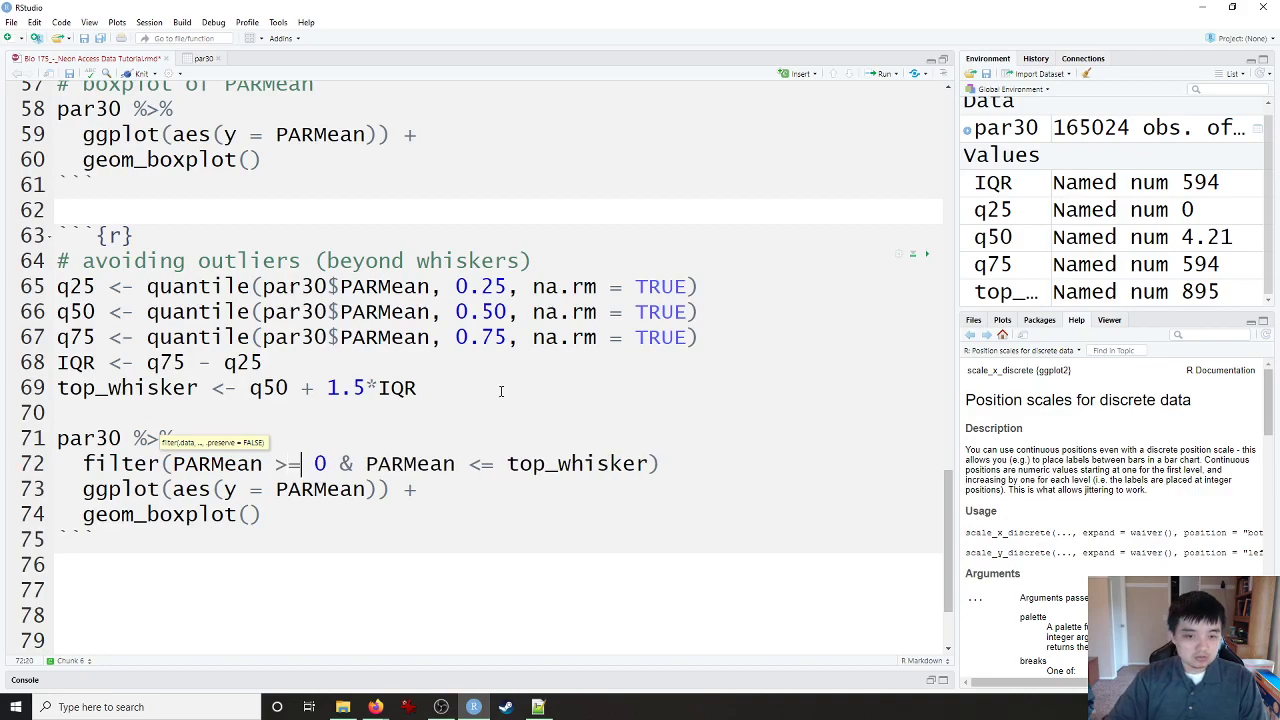
Step: Append the %>% pipe to the filter line and run the filtered boxplot code
{"action": "key", "text": "End"}
{"action": "type", "text": "%>%"}
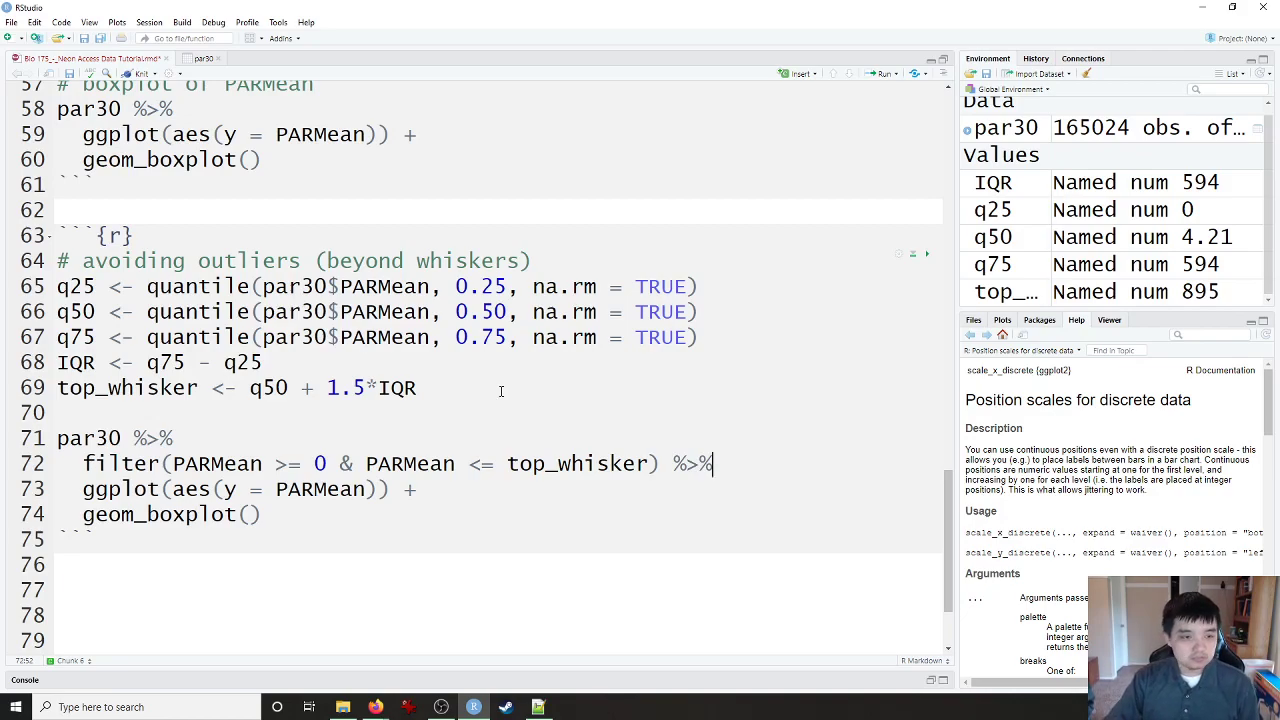
{"action": "key", "text": "ctrl+Return"}
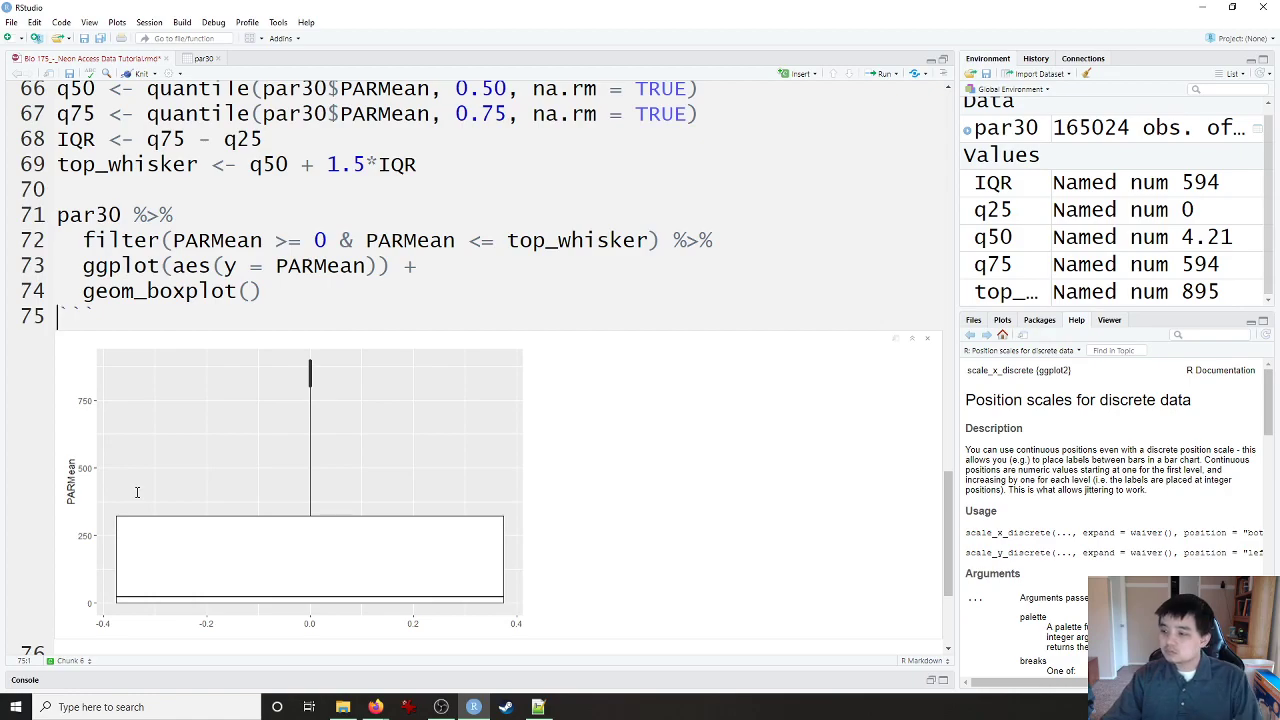
Step: Add a labs() layer after geom_boxplot() with the title "Boxplot of PAR"
{"action": "left_click", "coordinate": [312, 287]}
{"action": "type", "text": "+"}
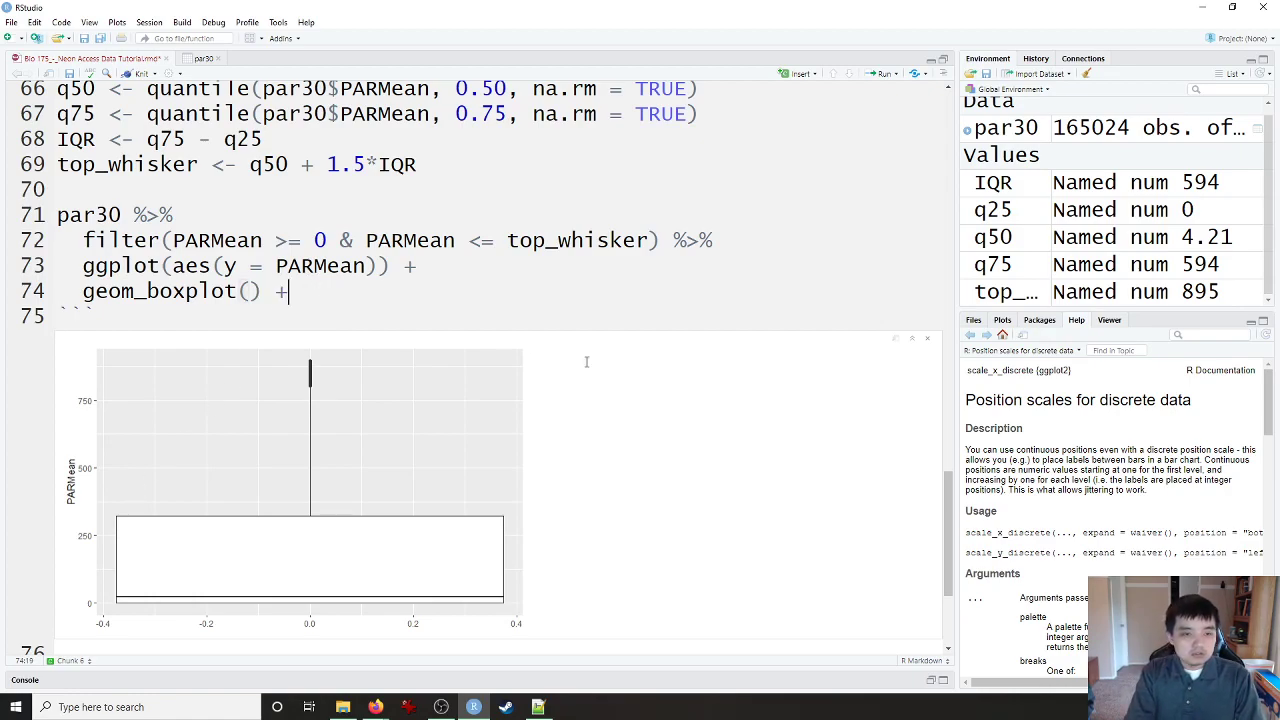
{"action": "key", "text": "Return"}
{"action": "type", "text": "labs(title"}
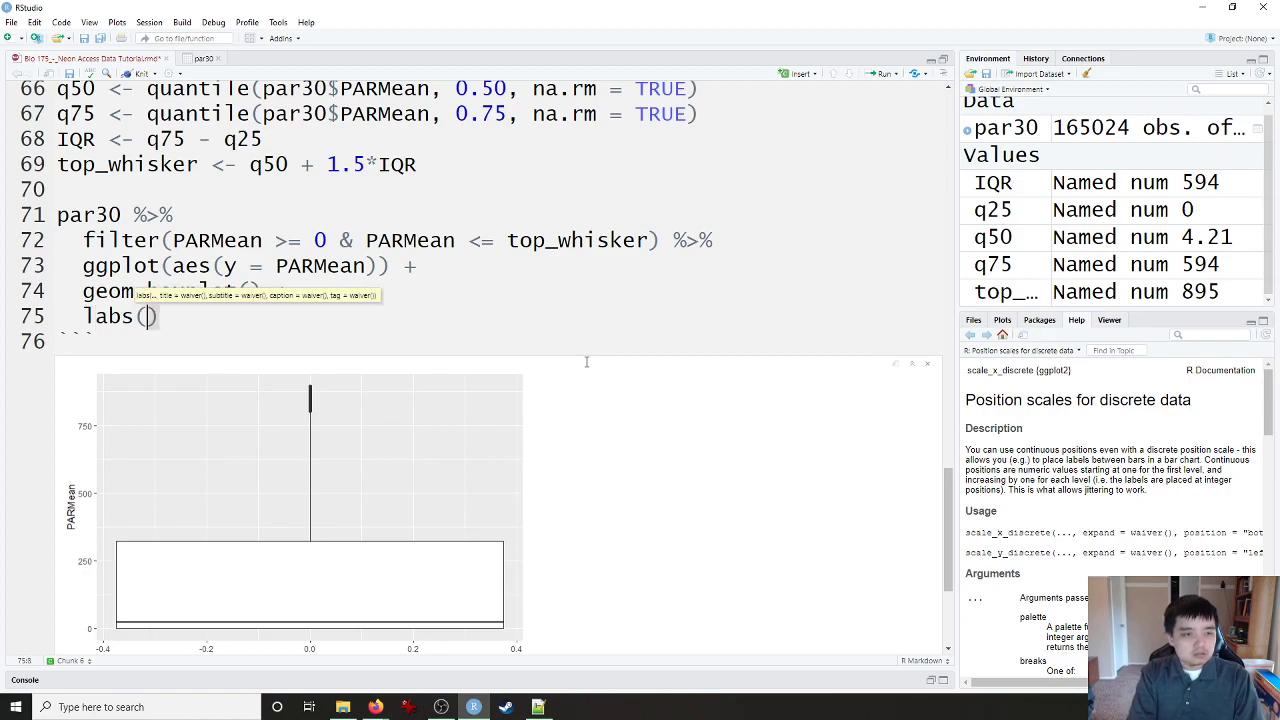
{"action": "key", "text": "Tab"}
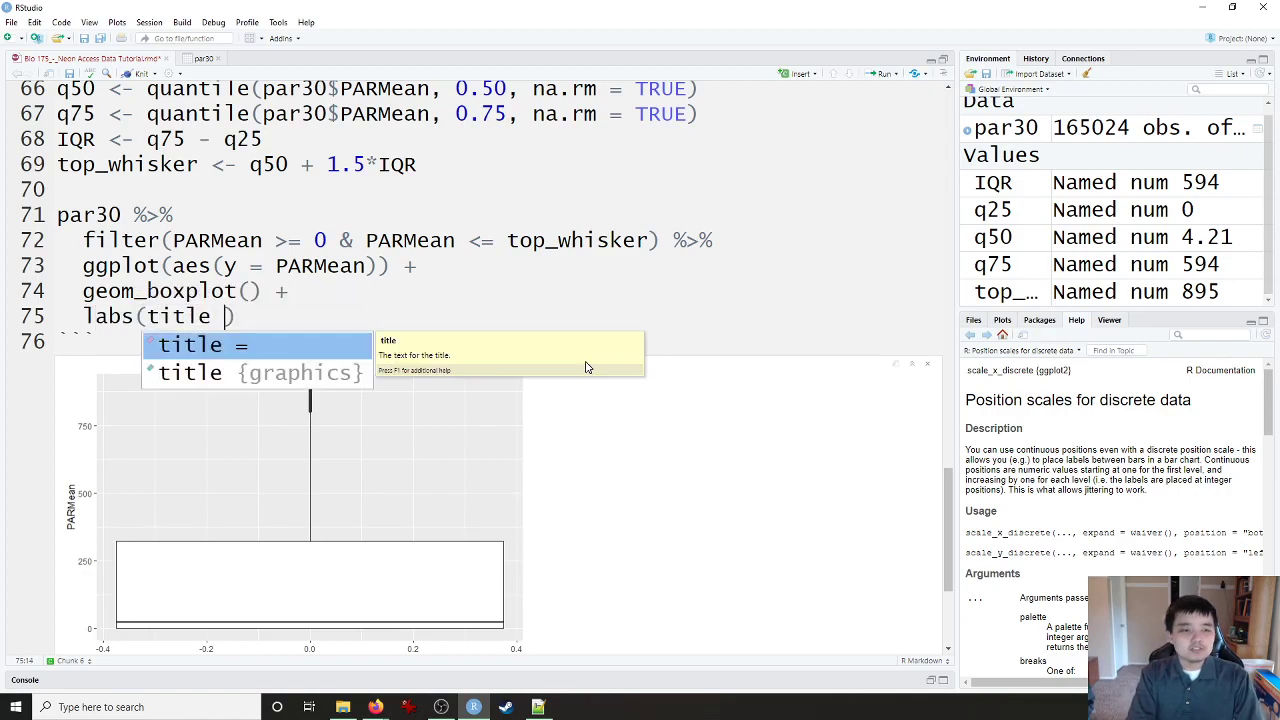
{"action": "key", "text": "Escape"}
{"action": "type", "text": "= \""}
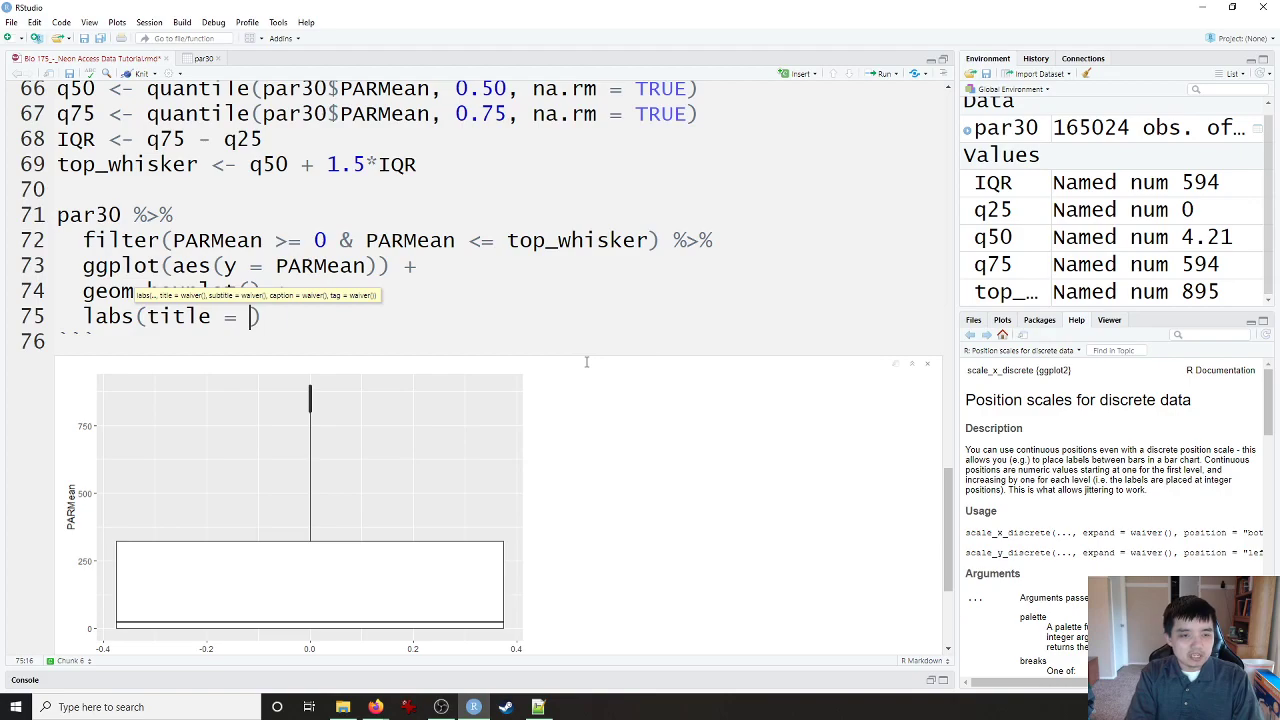
{"action": "type", "text": "Boxplor of"}
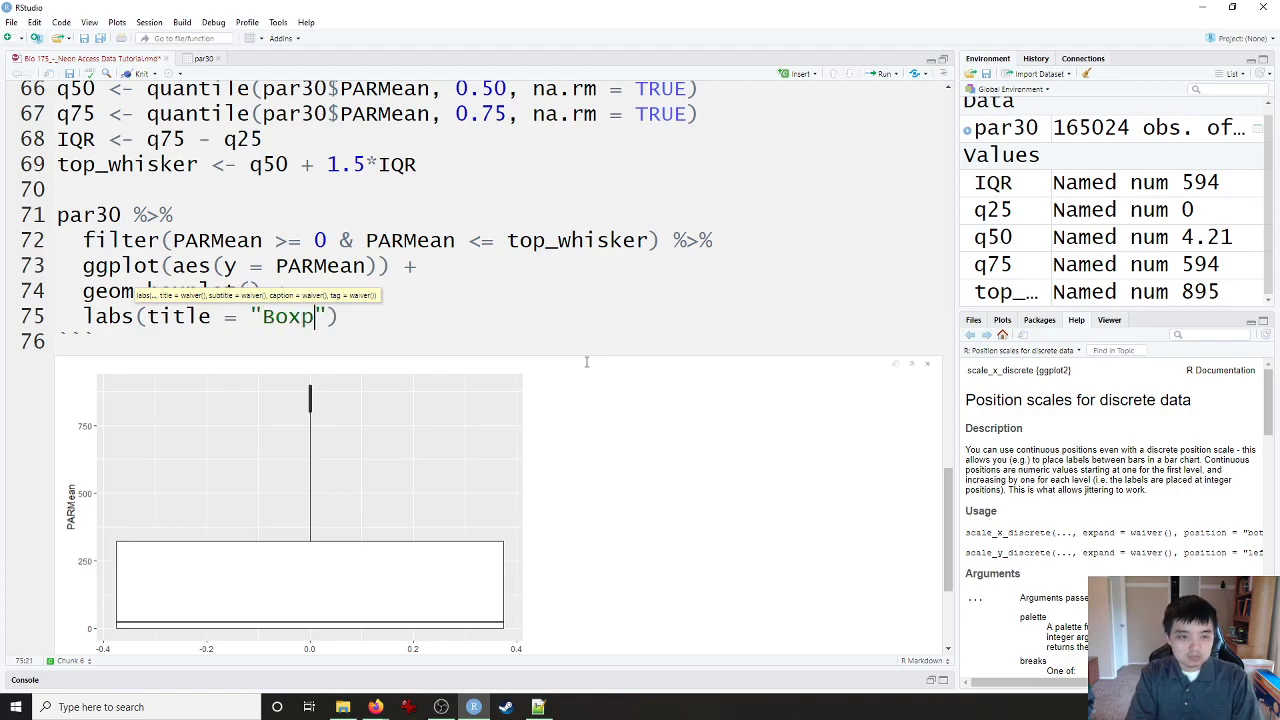
{"action": "key", "text": "BackSpace"}
{"action": "type", "text": "t of P"}
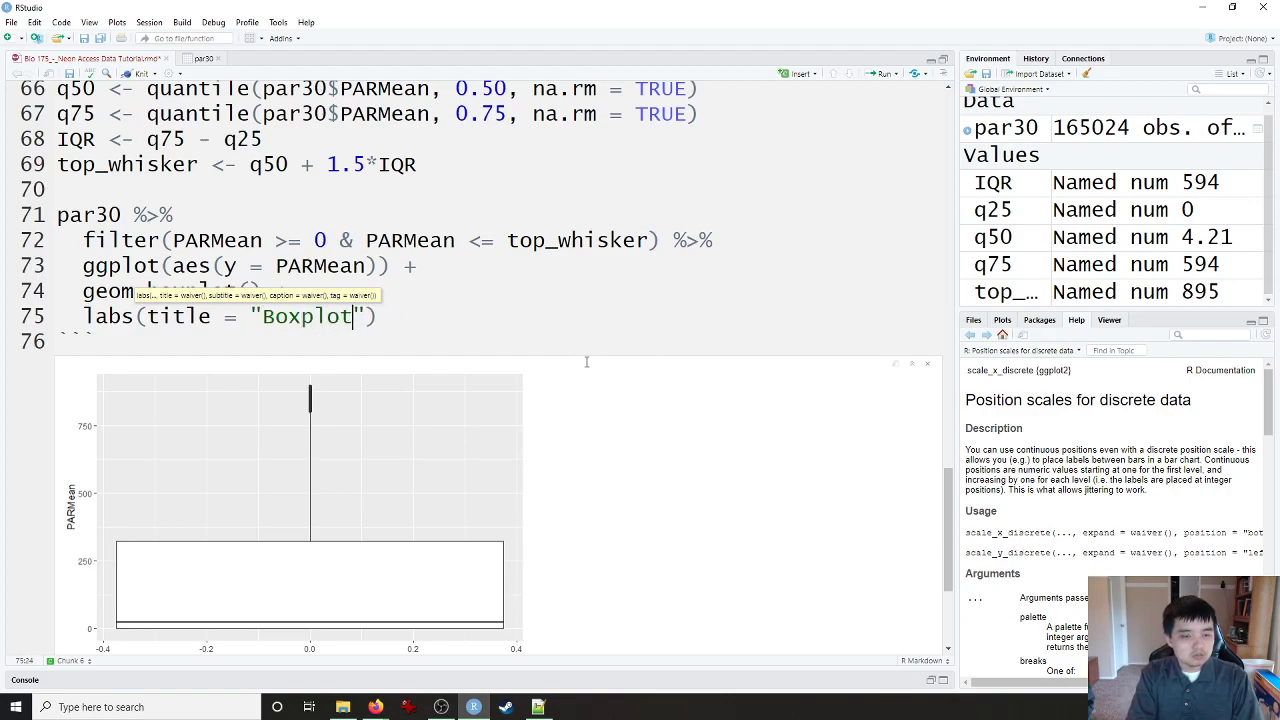
{"action": "type", "text": "AR"}
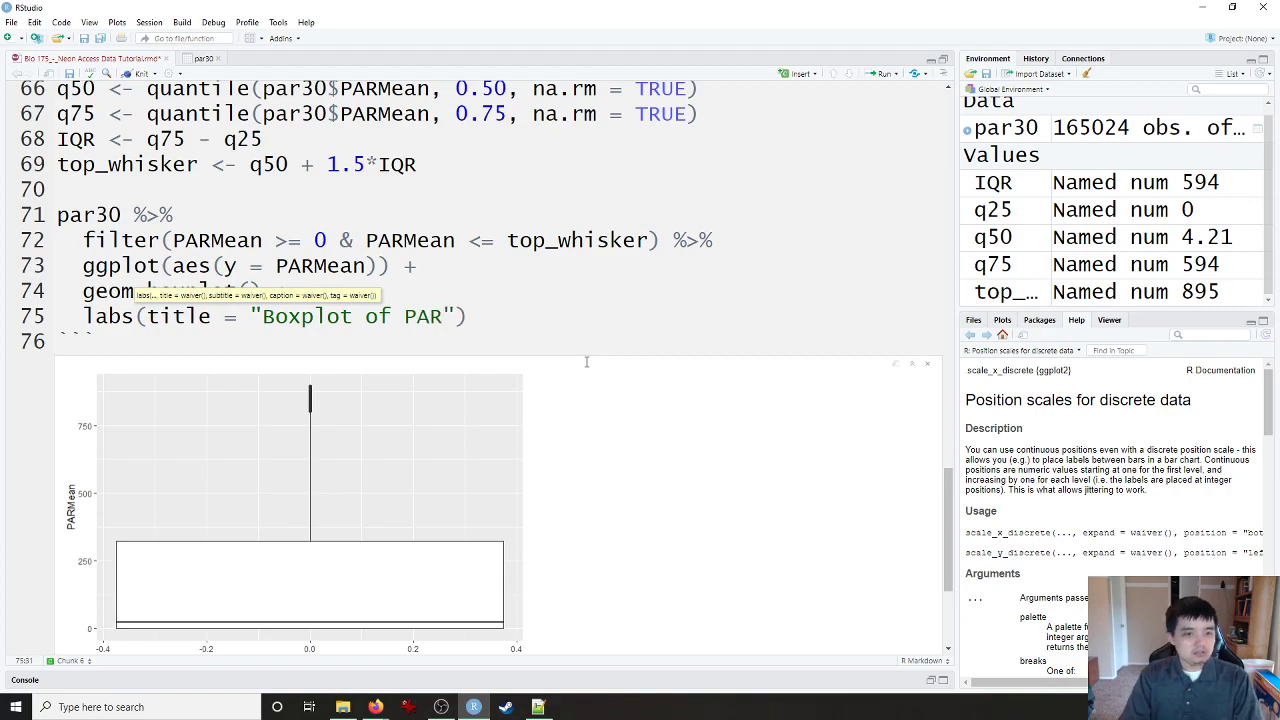
{"action": "type", "text": "\""}
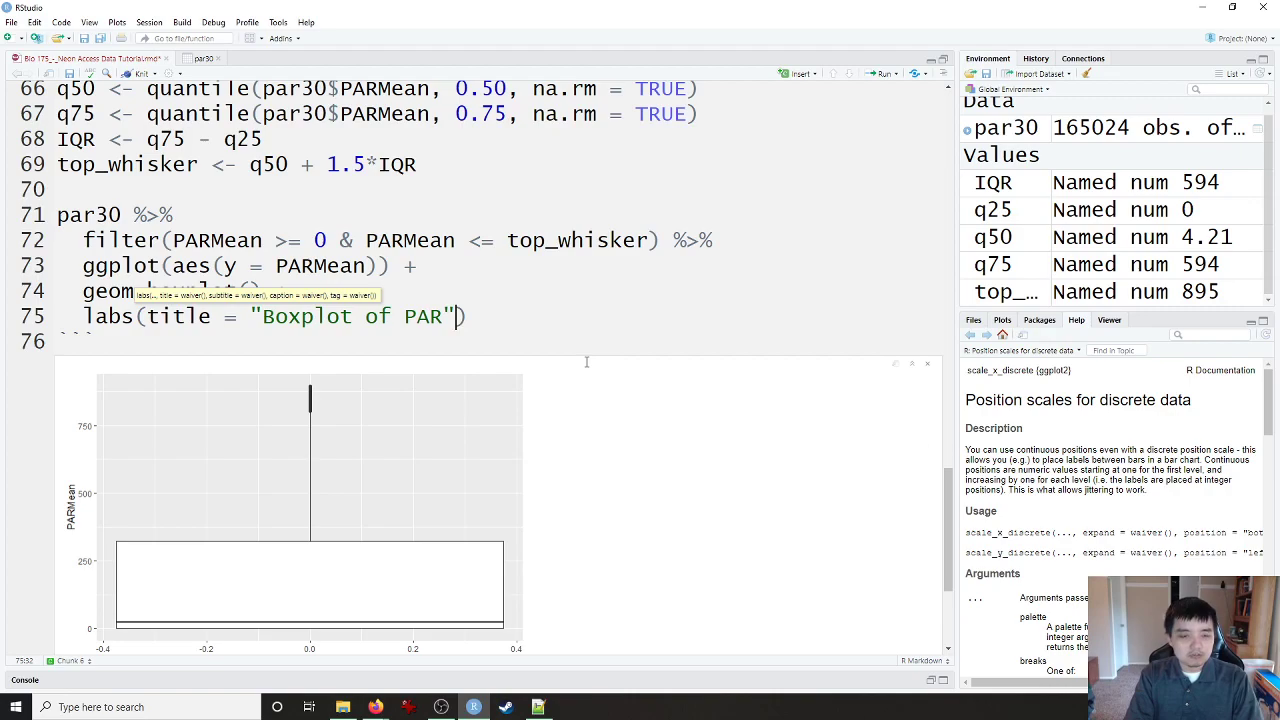
Step: Add the subtitle "Photosynthetically Active Radiation" on a new line inside labs()
{"action": "type", "text": ","}
{"action": "key", "text": "Return"}
{"action": "type", "text": "su"}
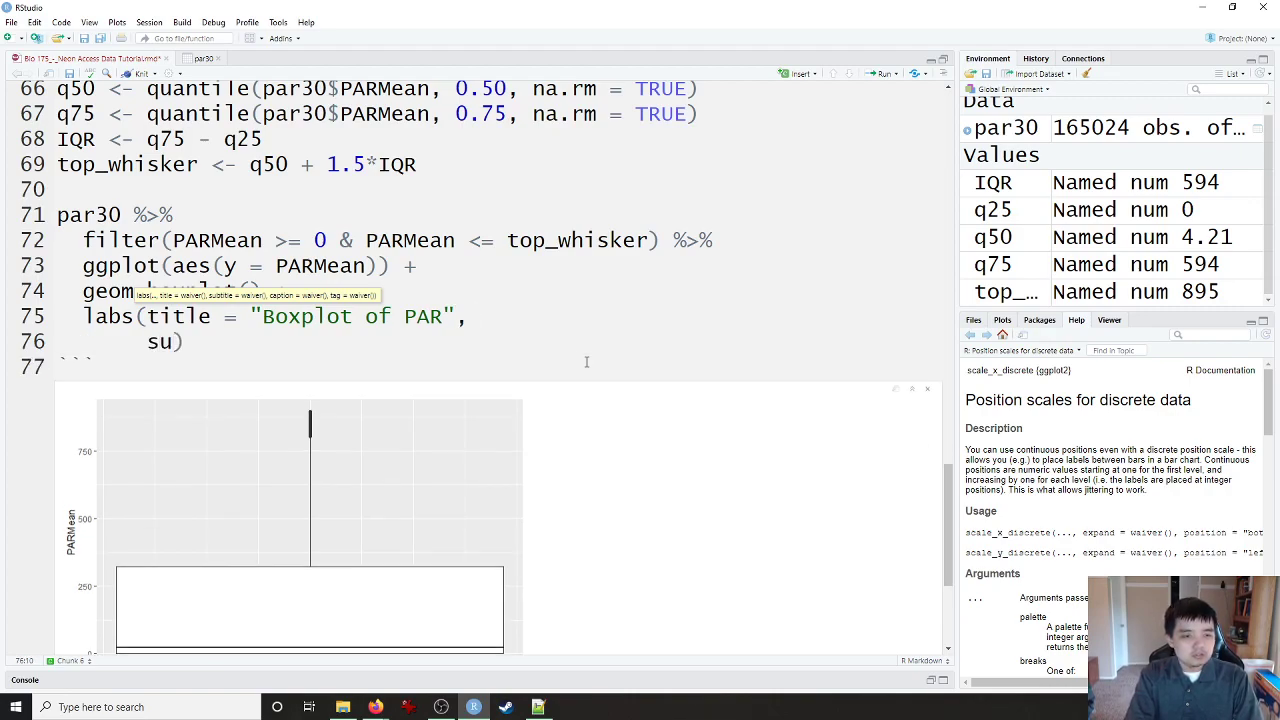
{"action": "type", "text": "btitle"}
{"action": "key", "text": "Tab"}
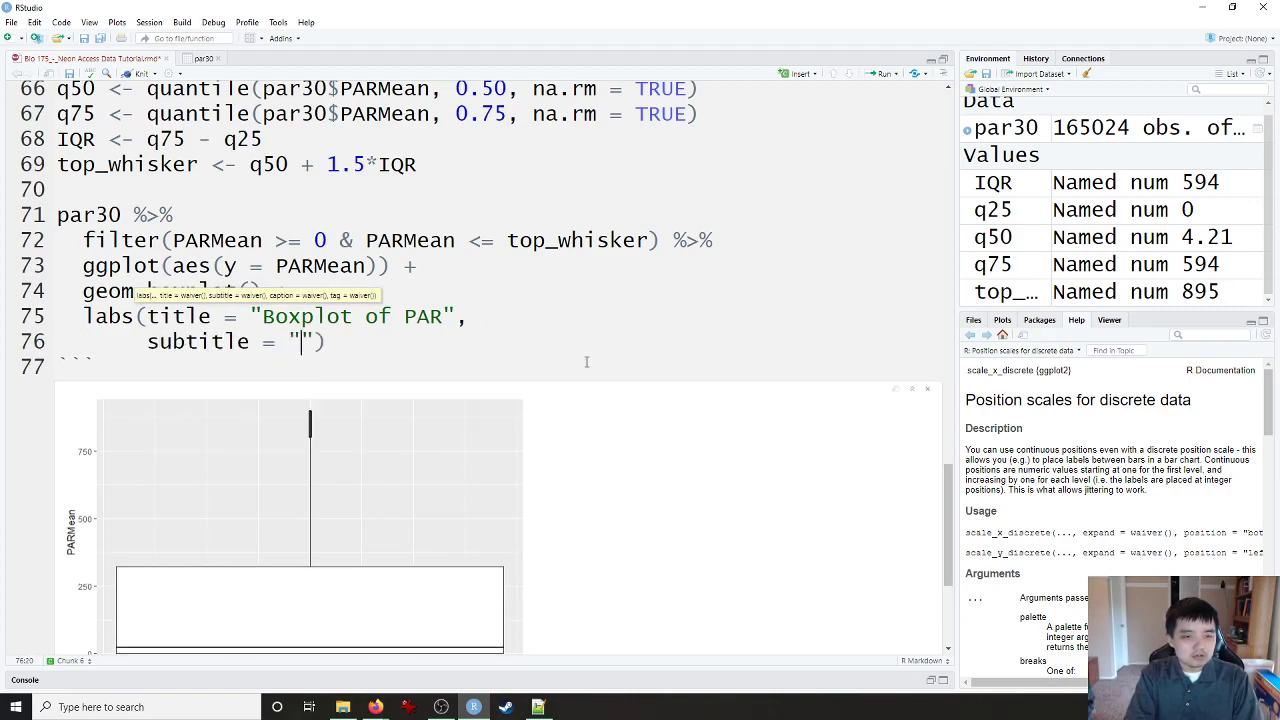
{"action": "type", "text": "\""}
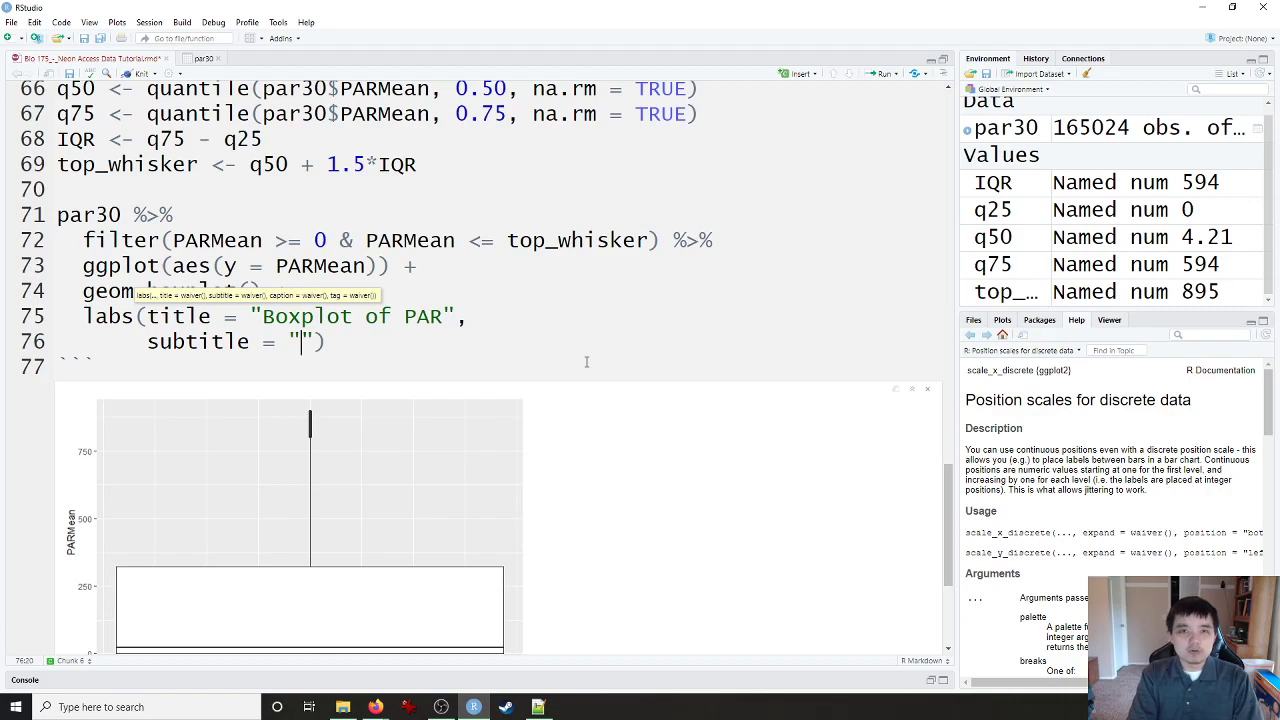
{"action": "type", "text": "Phy"}
{"action": "key", "text": "BackSpace"}
{"action": "type", "text": "hy"}
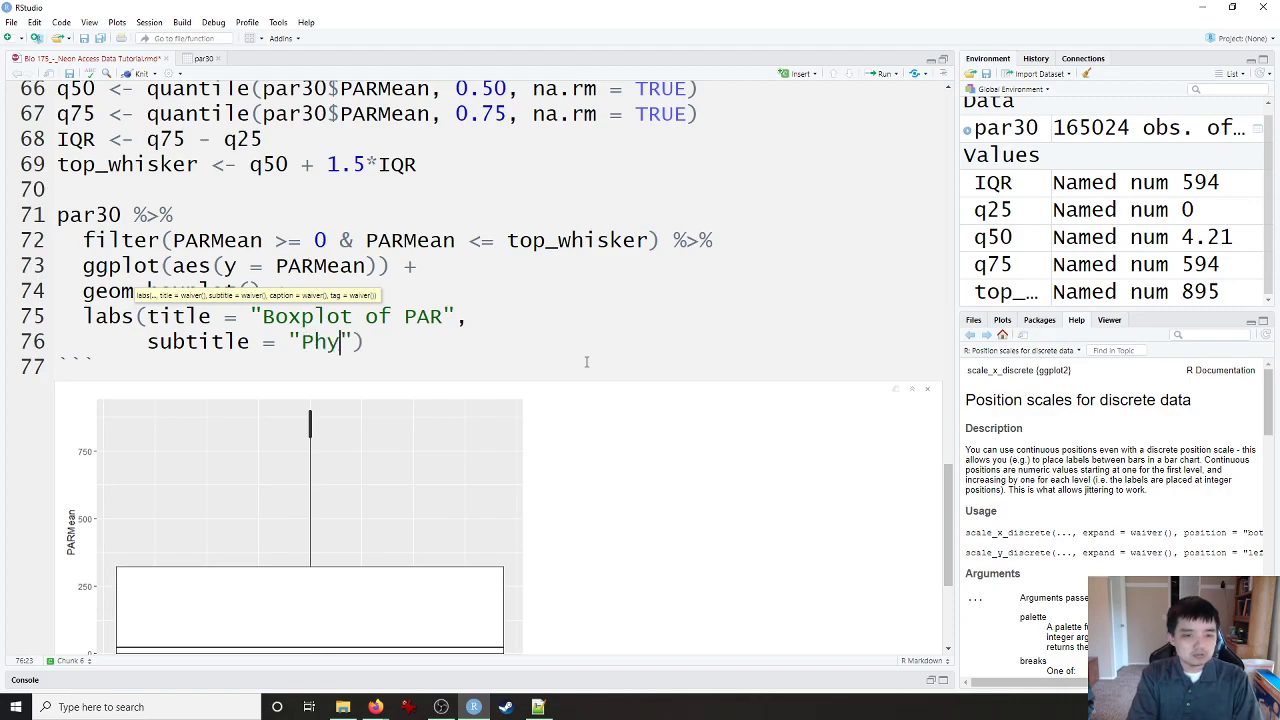
{"action": "key", "text": "BackSpace"}
{"action": "type", "text": "otosynt"}
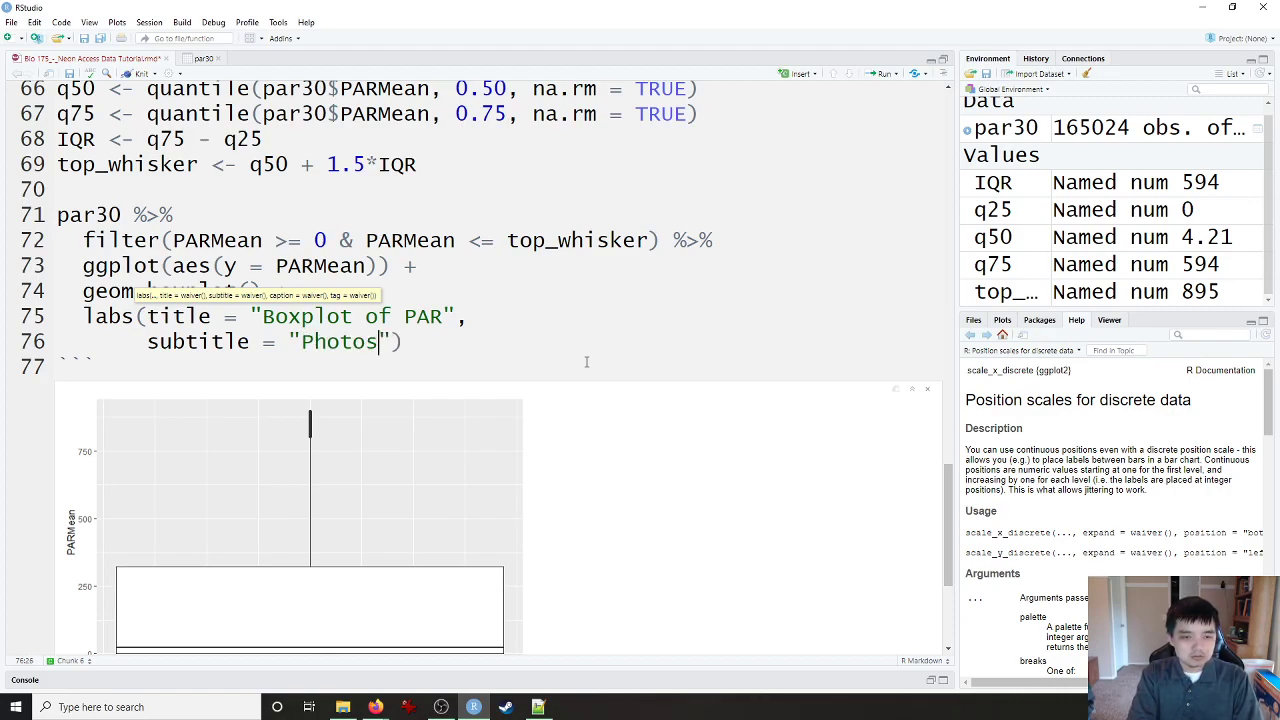
{"action": "type", "text": "heticall"}
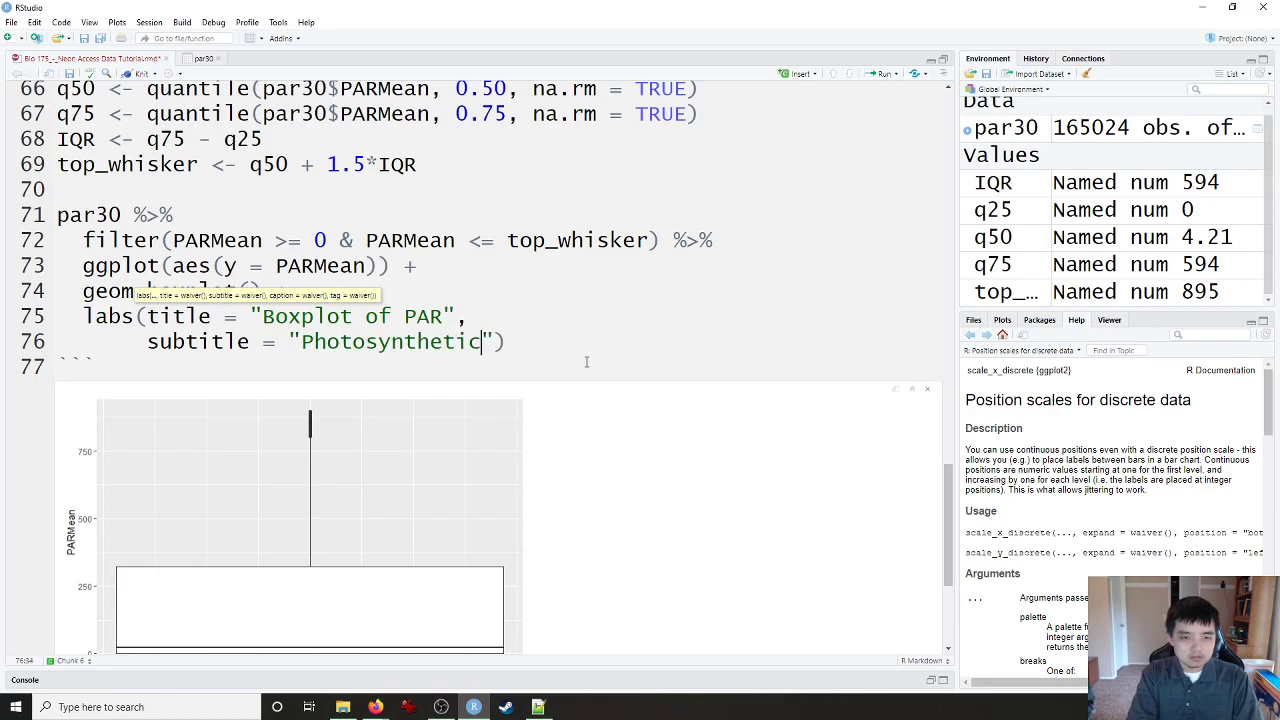
{"action": "type", "text": "y Active Ra"}
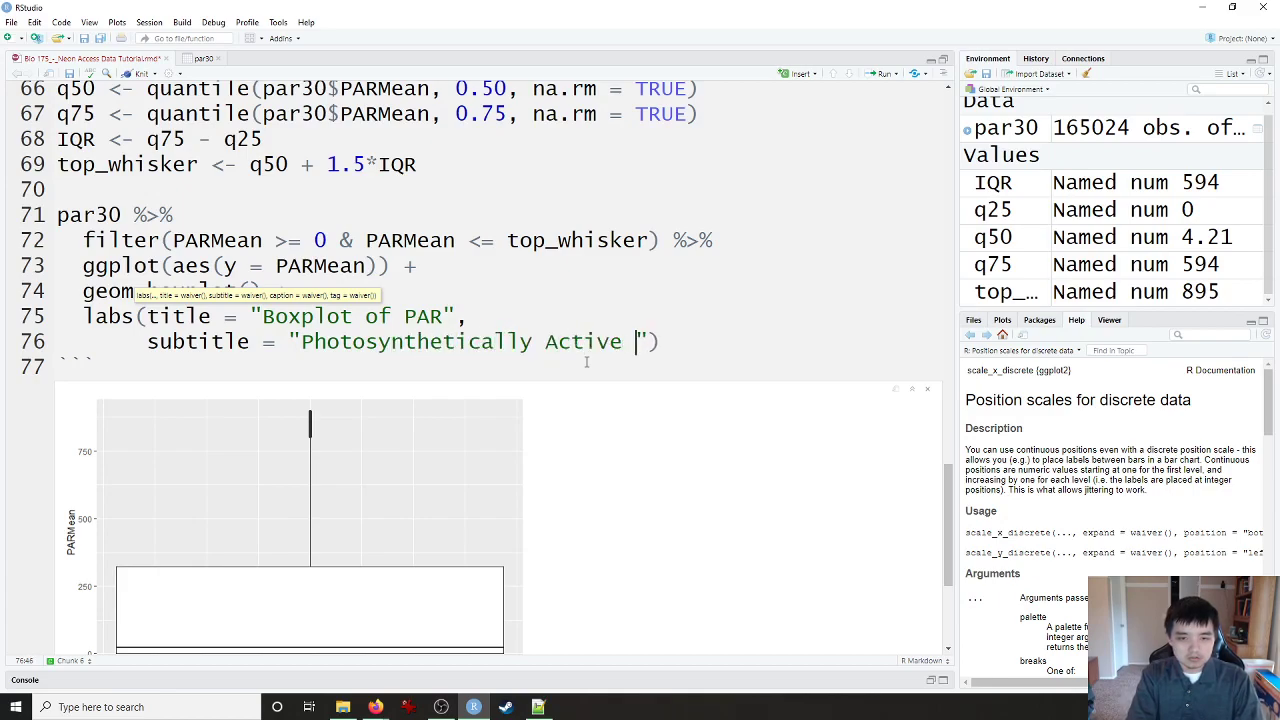
{"action": "type", "text": "diation\""}
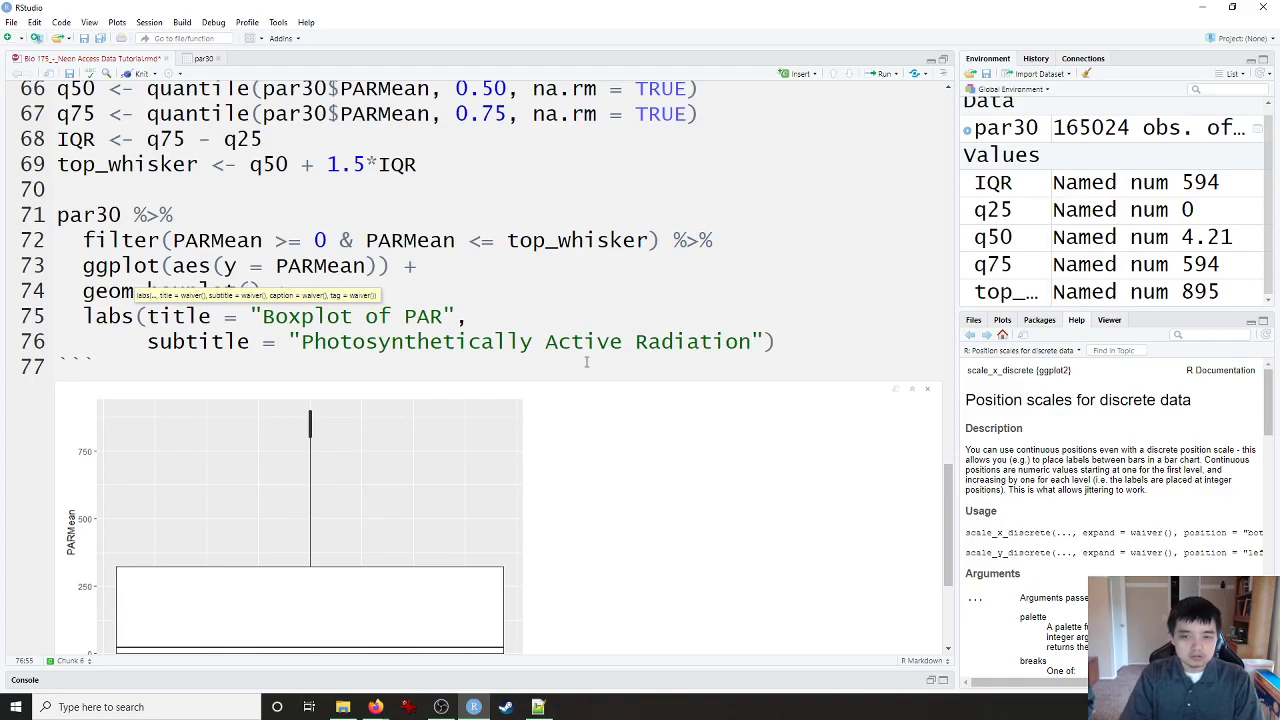
Step: Add the caption "Source: NEON" on a new line inside labs() and run the boxplot code
{"action": "type", "text": ","}
{"action": "key", "text": "Return"}
{"action": "type", "text": "caption"}
{"action": "key", "text": "BackSpace"}
{"action": "type", "text": ":"}
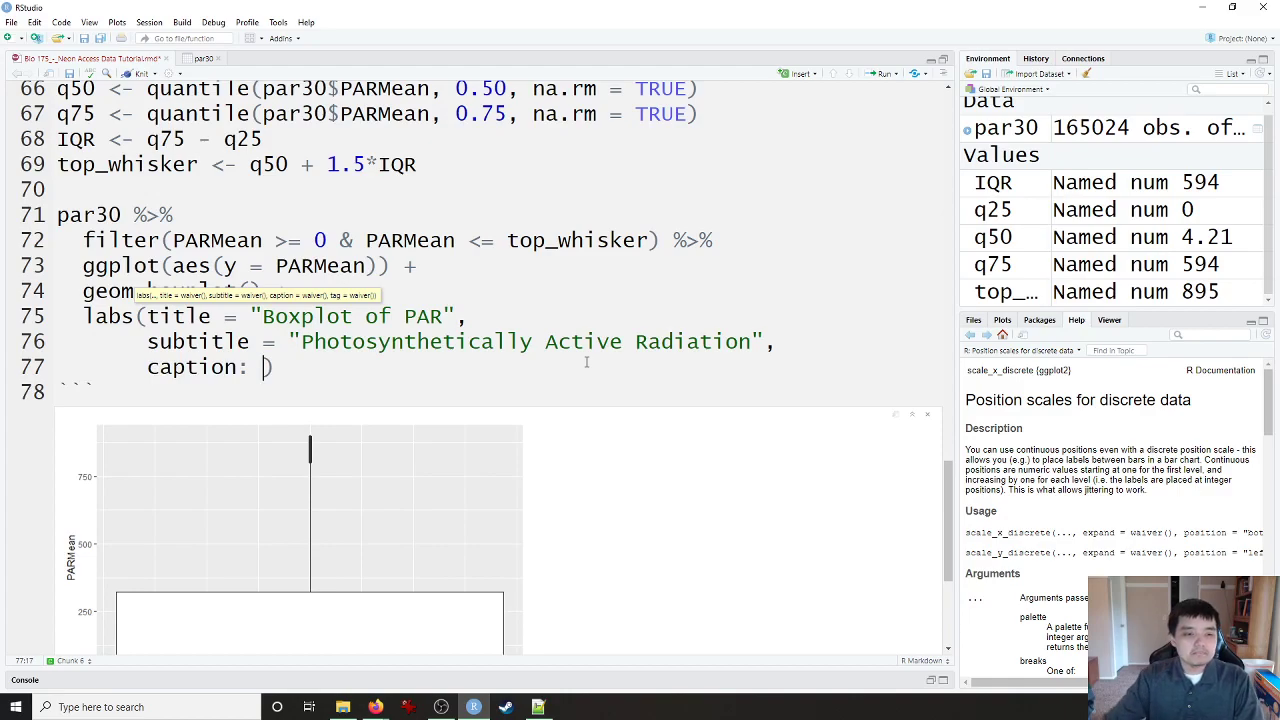
{"action": "scroll", "coordinate": [595, 440], "scroll_direction": "down", "scroll_amount": 3}
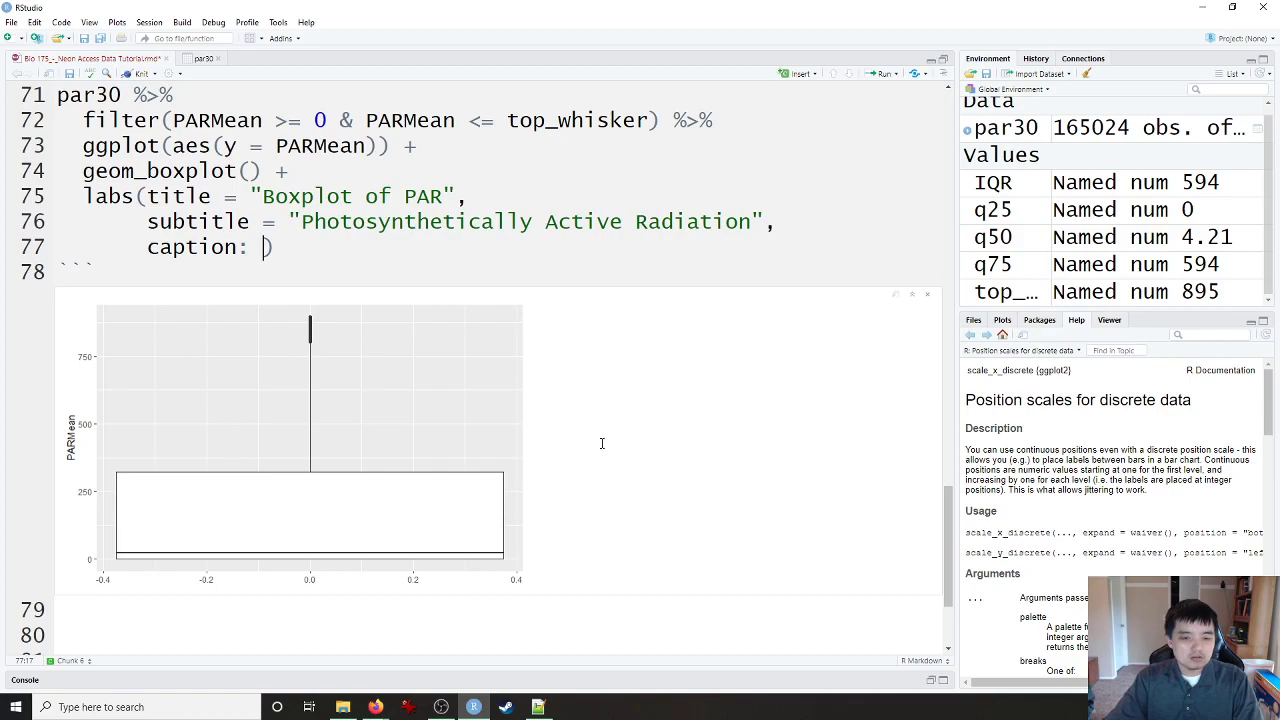
{"action": "scroll", "coordinate": [602, 443], "scroll_direction": "down", "scroll_amount": 1}
{"action": "scroll", "coordinate": [602, 443], "scroll_direction": "up", "scroll_amount": 1}
{"action": "key", "text": "BackSpace"}
{"action": "key", "text": "BackSpace"}
{"action": "type", "text": "= \"Source: NEON"}
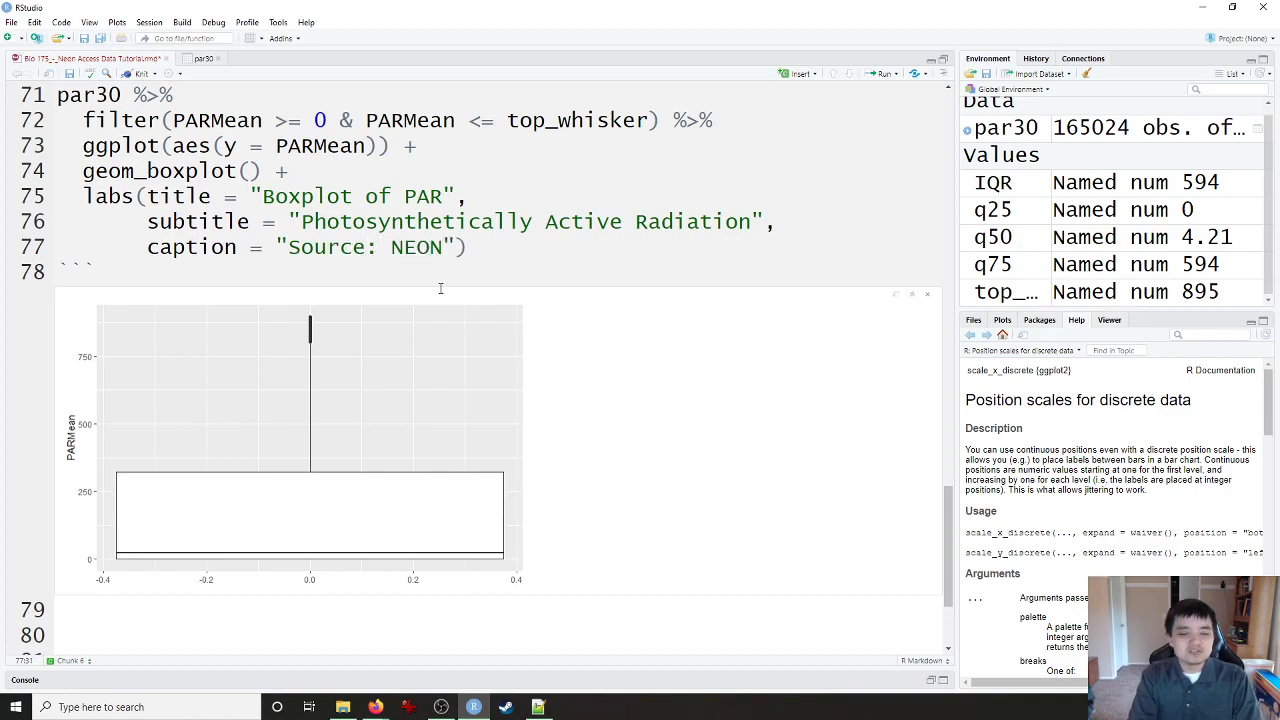
{"action": "key", "text": "ctrl+Return"}
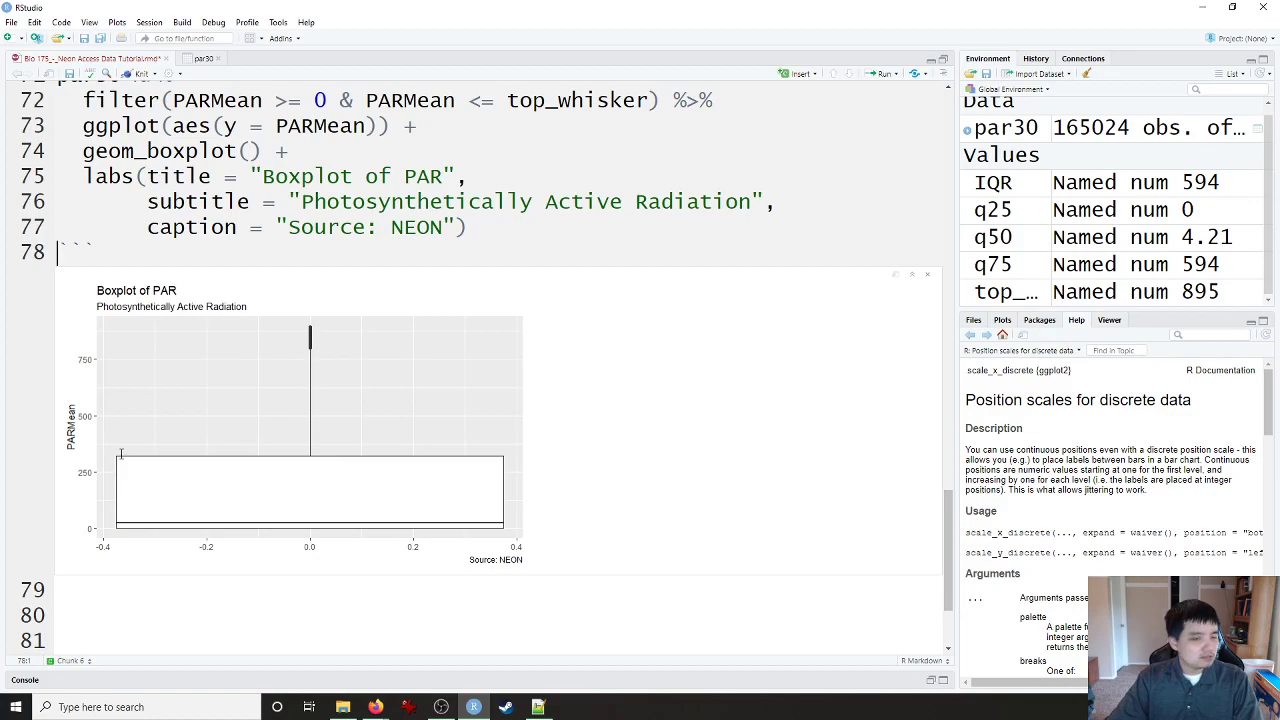
Step: Insert x = 0 before y = PARMean in the ggplot aesthetics and rerun the plot
{"action": "key", "text": "End"}
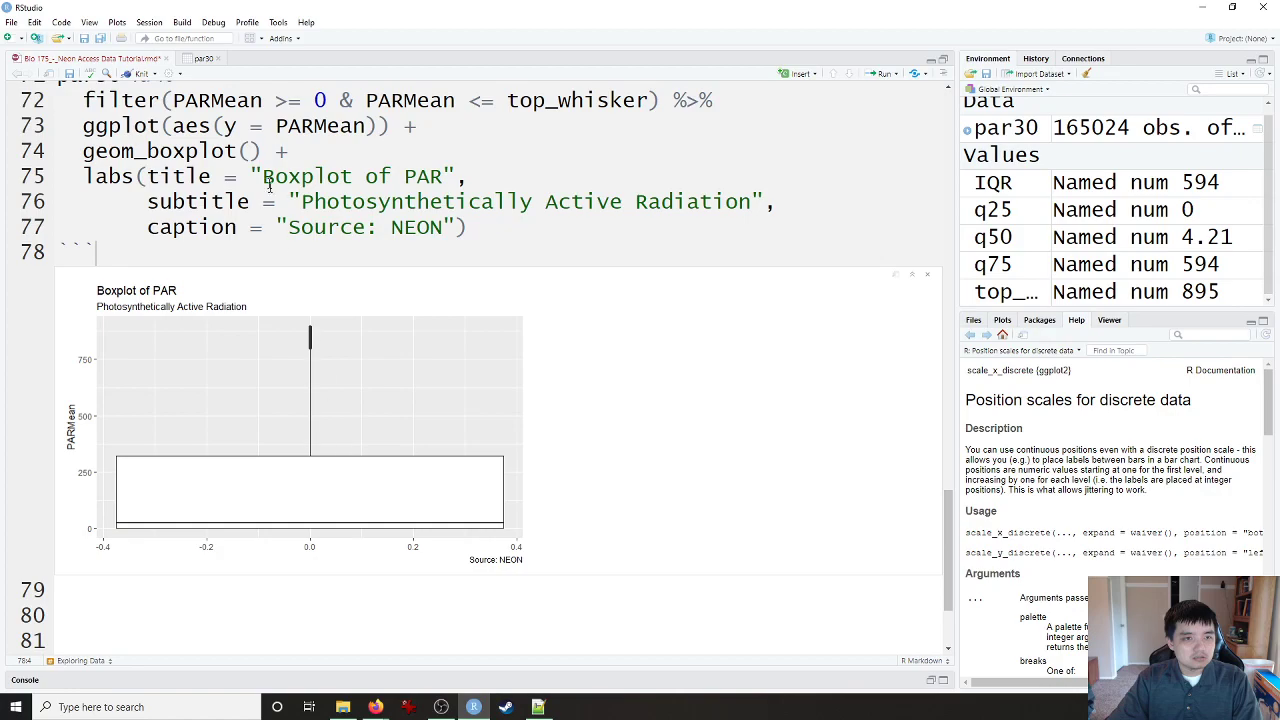
{"action": "left_click", "coordinate": [224, 126]}
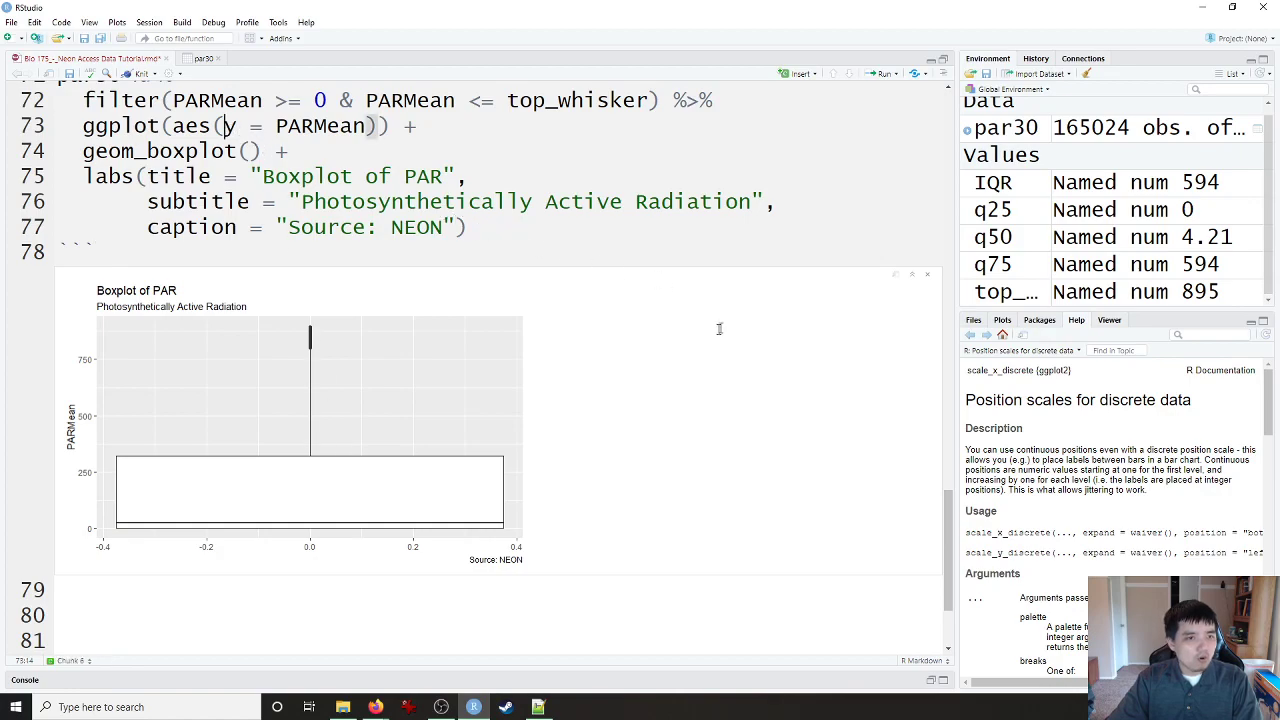
{"action": "type", "text": "x"}
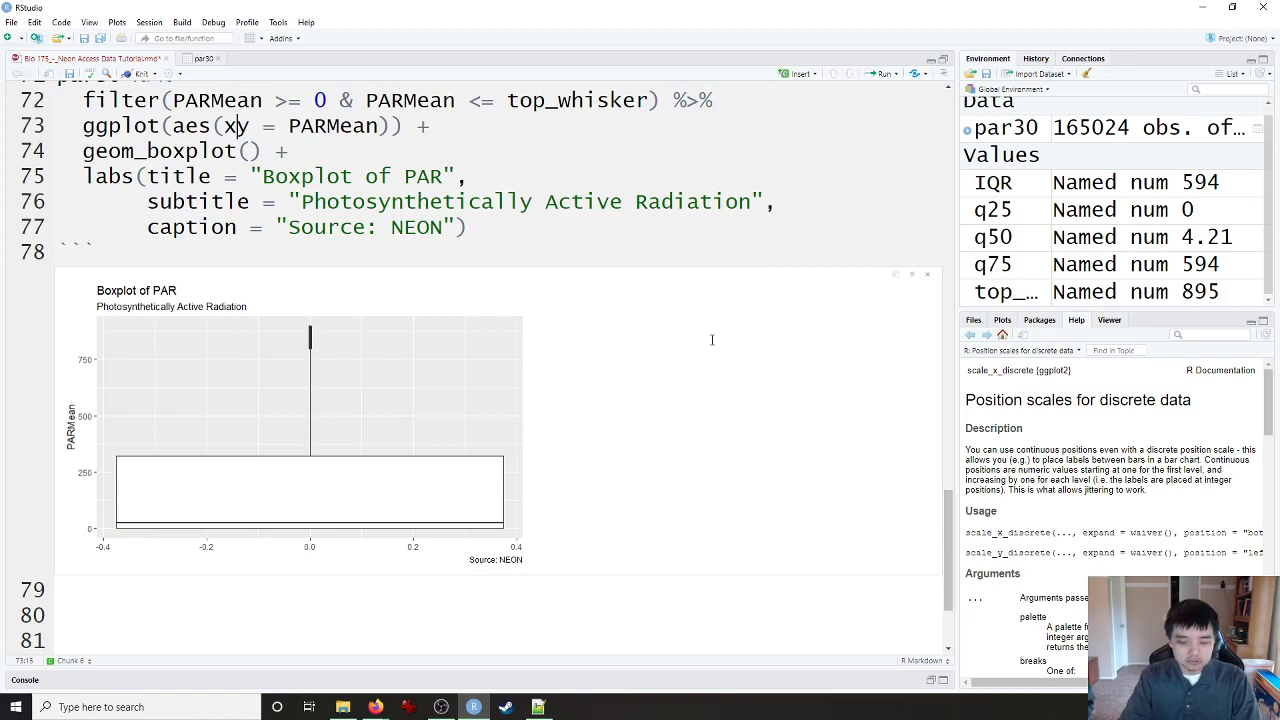
{"action": "type", "text": " = ,"}
{"action": "key", "text": "Left"}
{"action": "key", "text": "Left"}
{"action": "type", "text": "0"}
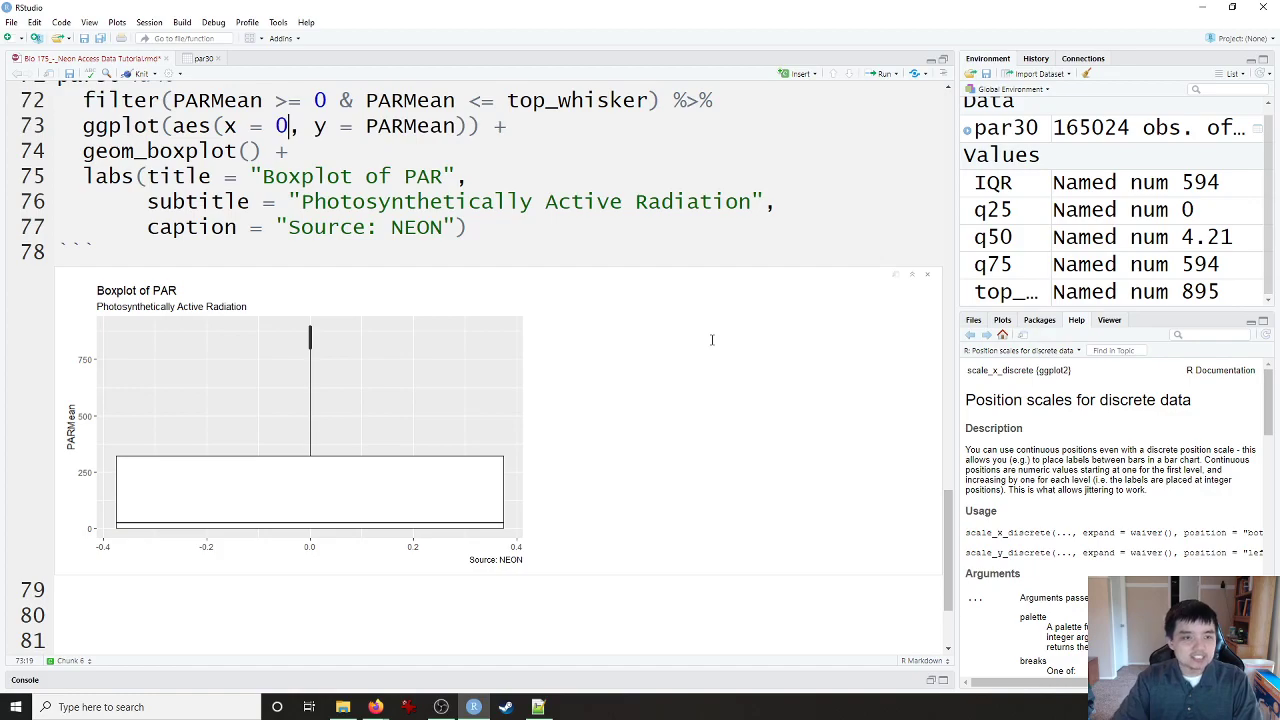
{"action": "left_click_drag", "start_coordinate": [313, 126], "coordinate": [46, 126]}
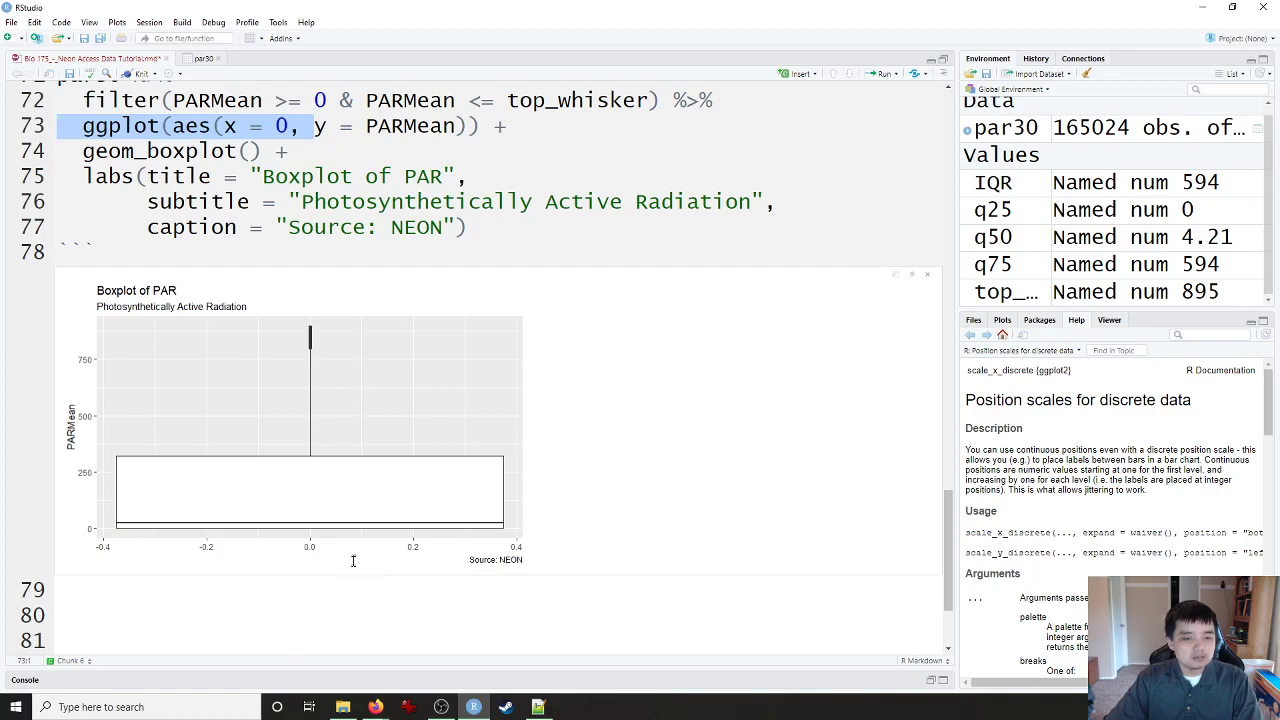
{"action": "left_click", "coordinate": [504, 228]}
{"action": "key", "text": "ctrl+Return"}
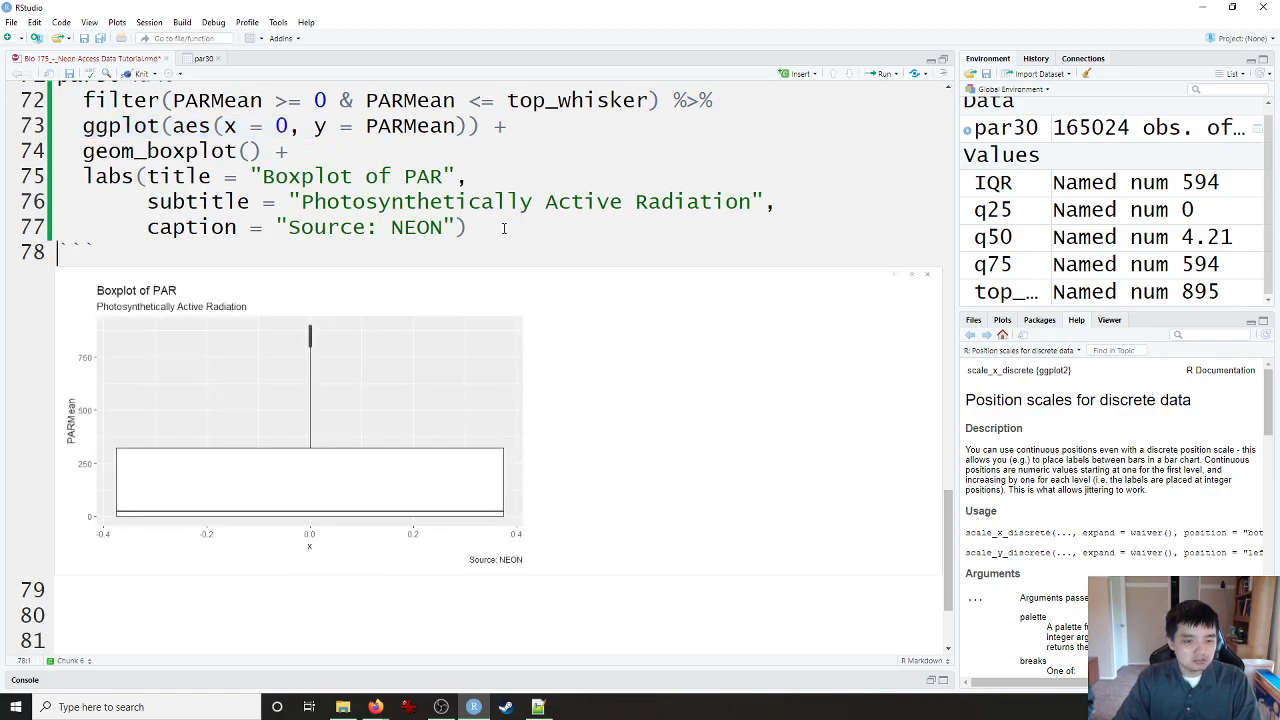
Step: Add the x-axis label "SJER" on a new line inside labs() and rerun the plot
{"action": "left_click", "coordinate": [504, 228]}
{"action": "key", "text": "Left"}
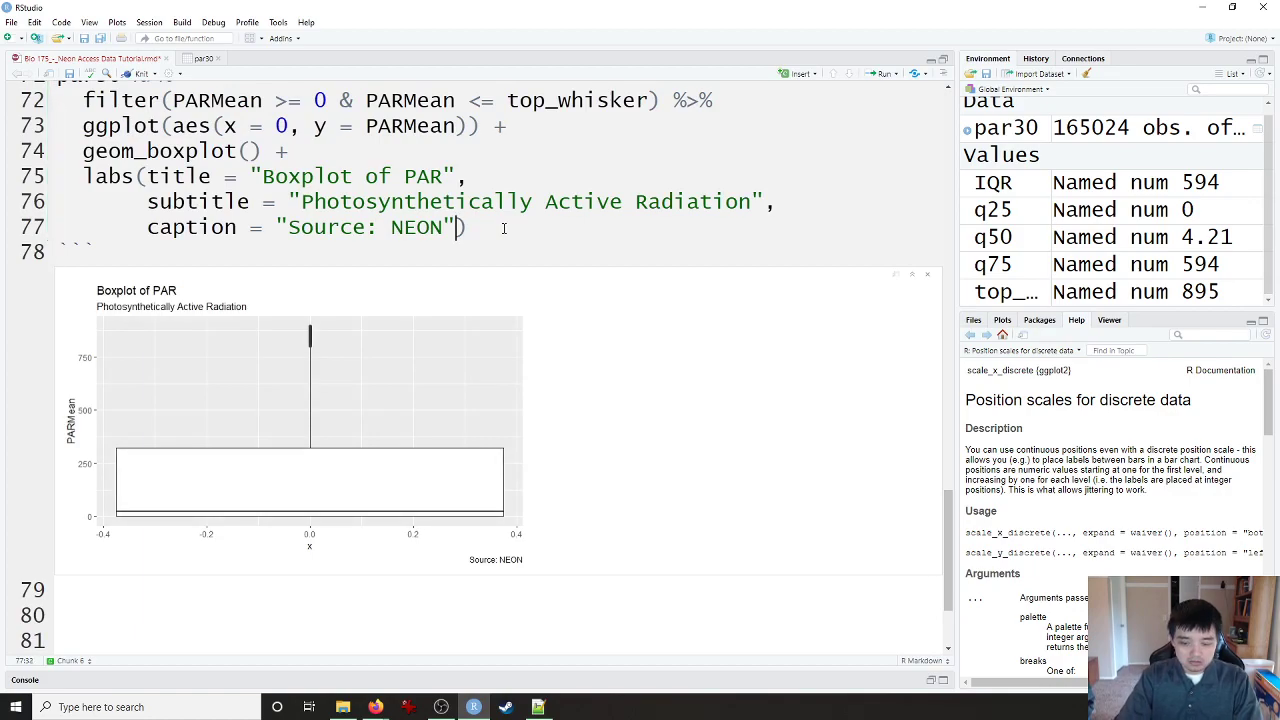
{"action": "type", "text": ","}
{"action": "key", "text": "Return"}
{"action": "type", "text": "x = \"SJER"}
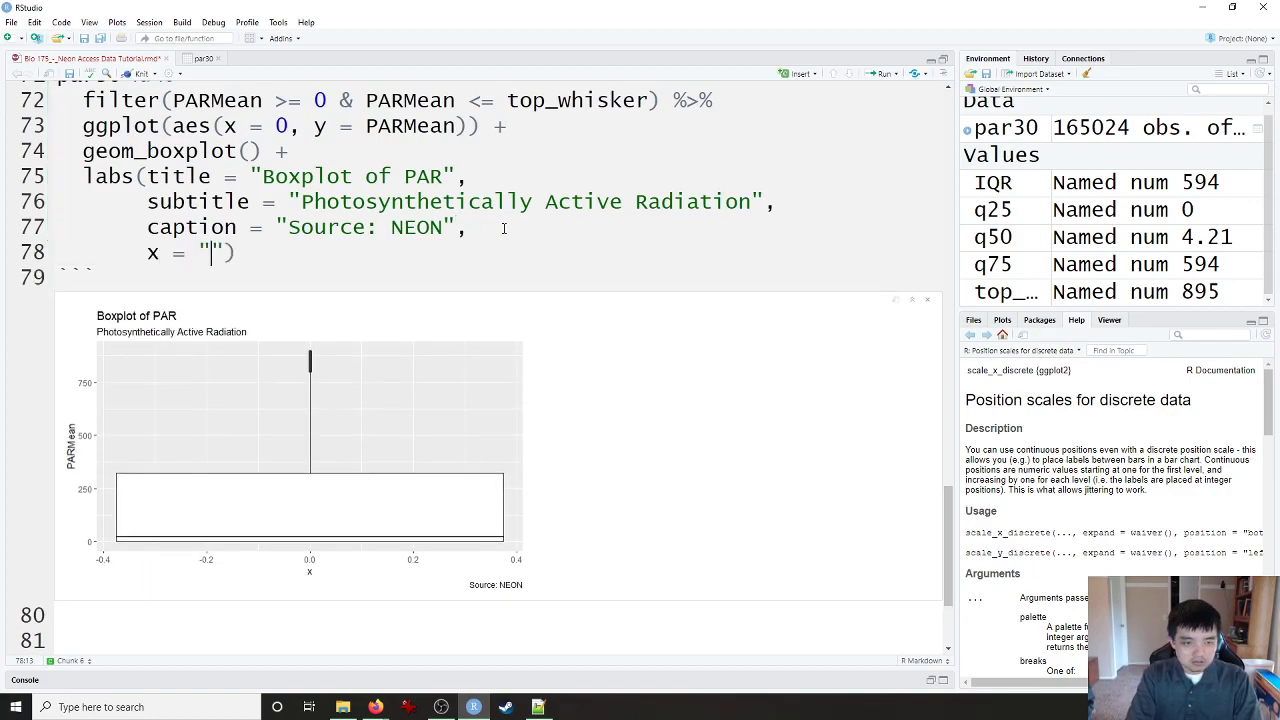
{"action": "key", "text": "ctrl+Return"}
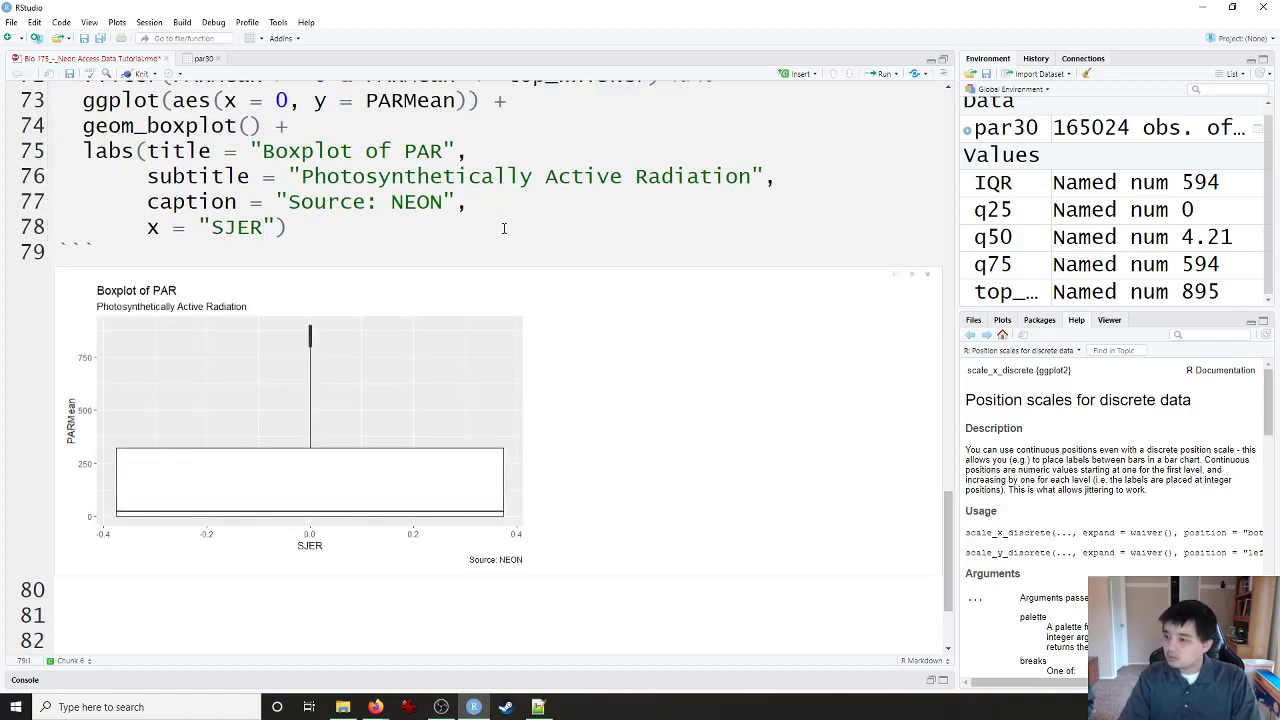
{"action": "key", "text": "Up"}
{"action": "key", "text": "Up"}
{"action": "key", "text": "Up"}
{"action": "key", "text": "Up"}
{"action": "key", "text": "Up"}
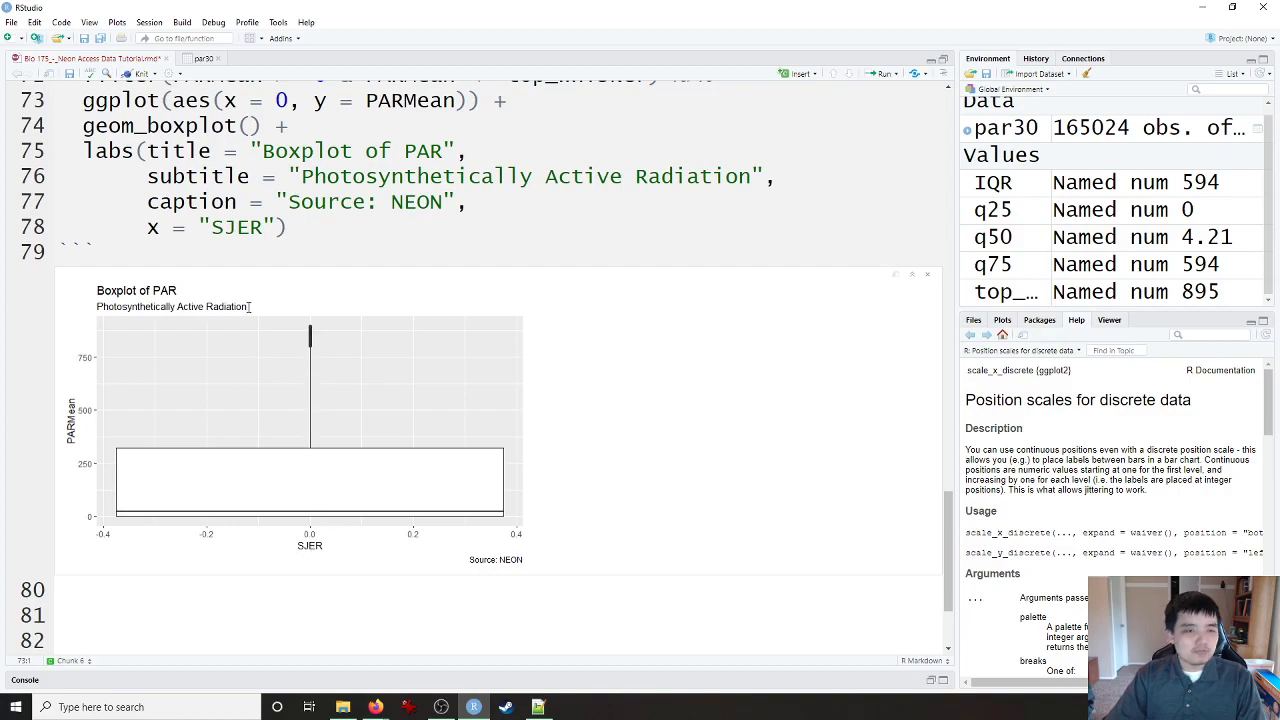
{"action": "left_click_drag", "start_coordinate": [263, 227], "coordinate": [211, 227]}
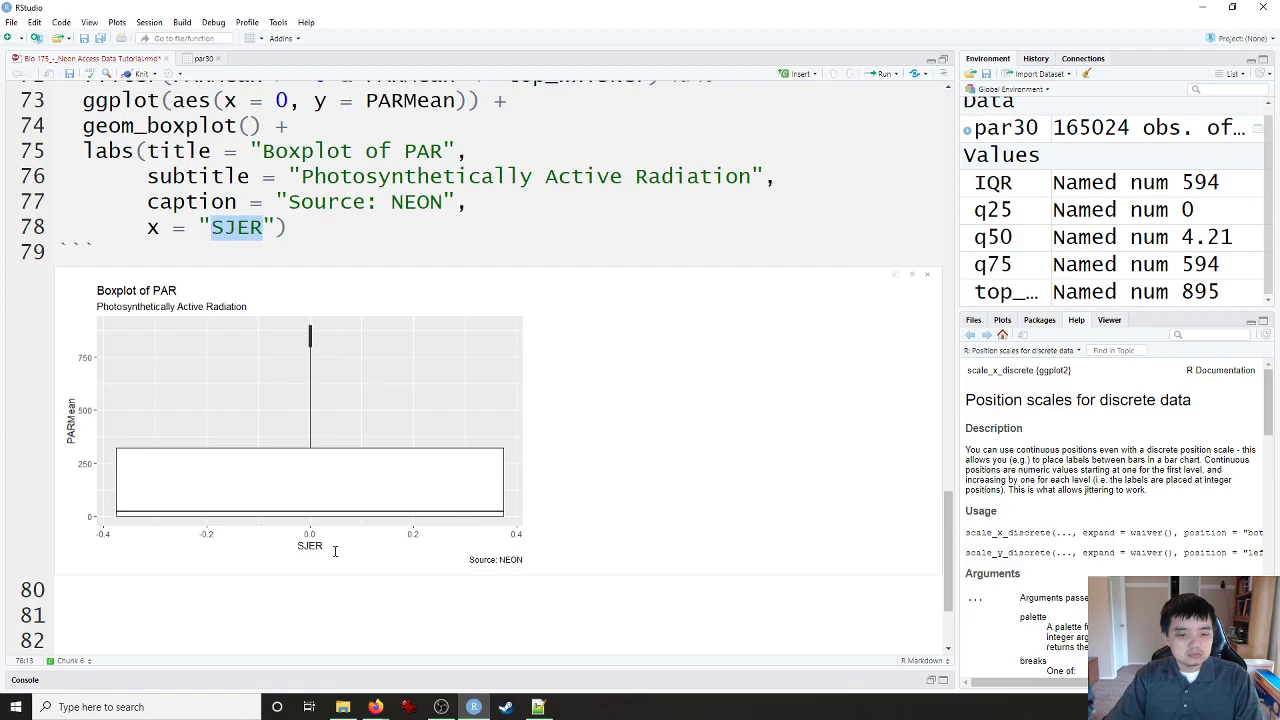
{"action": "mouse_move", "coordinate": [377, 708]}
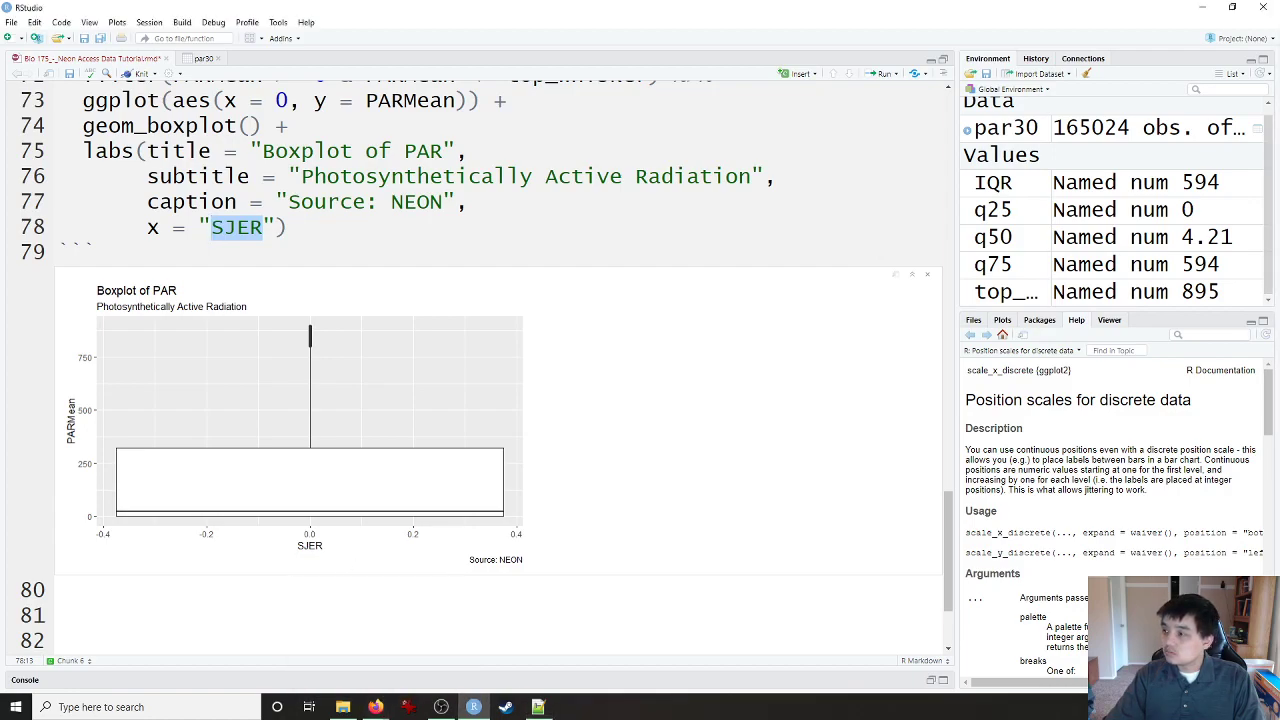
{"action": "key", "text": "alt+Tab"}
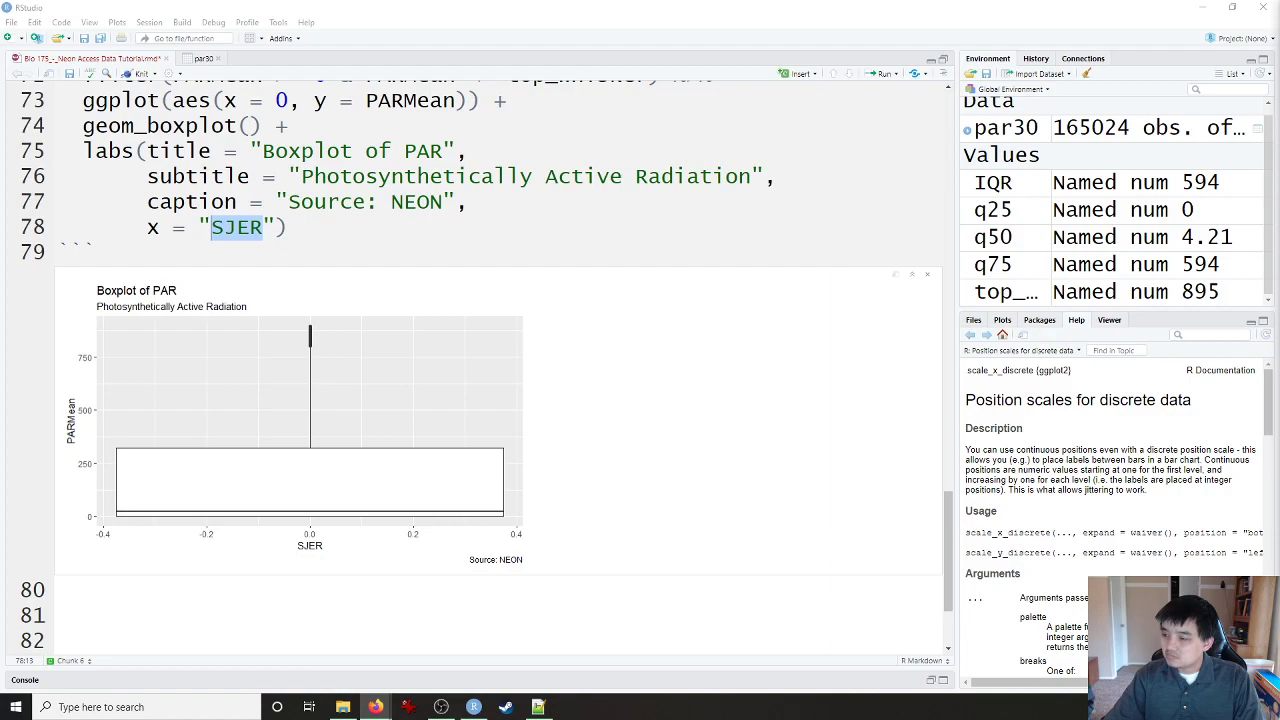
Step: Start a theme layer on a new line after labs() and remove x = 0 from the ggplot aesthetics
{"action": "left_click", "coordinate": [463, 234]}
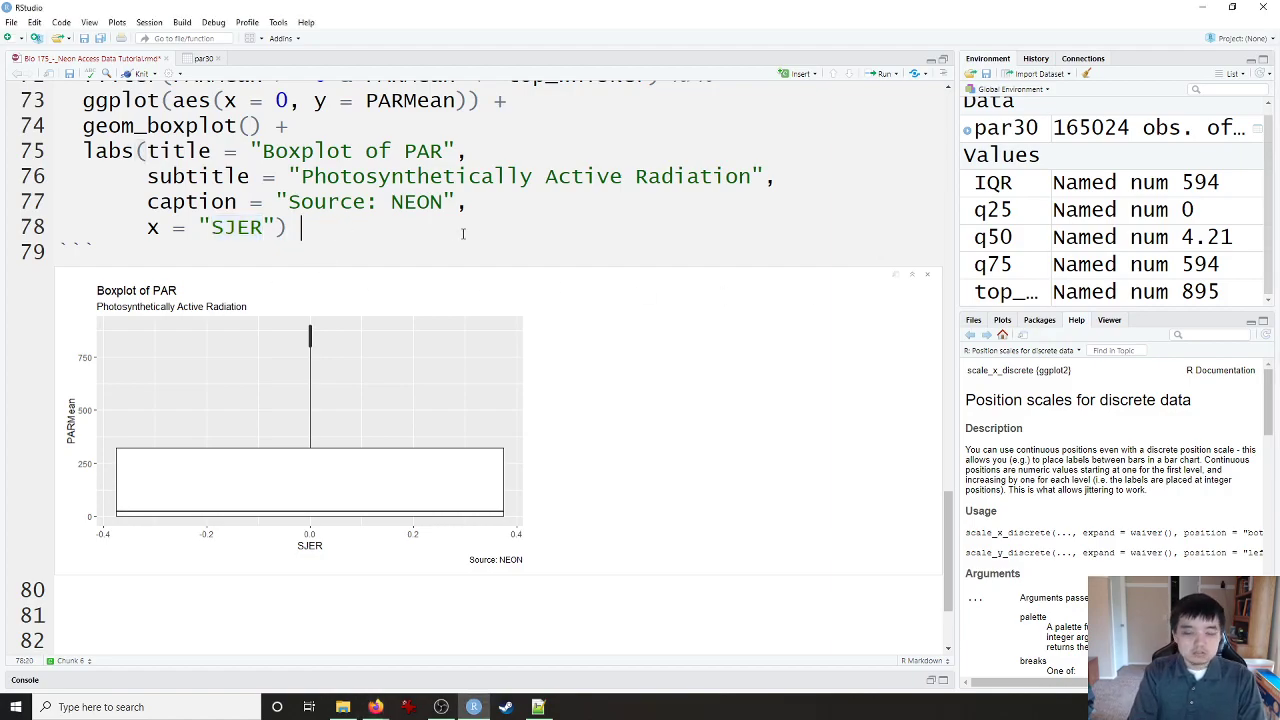
{"action": "type", "text": "+"}
{"action": "key", "text": "Return"}
{"action": "type", "text": "theme"}
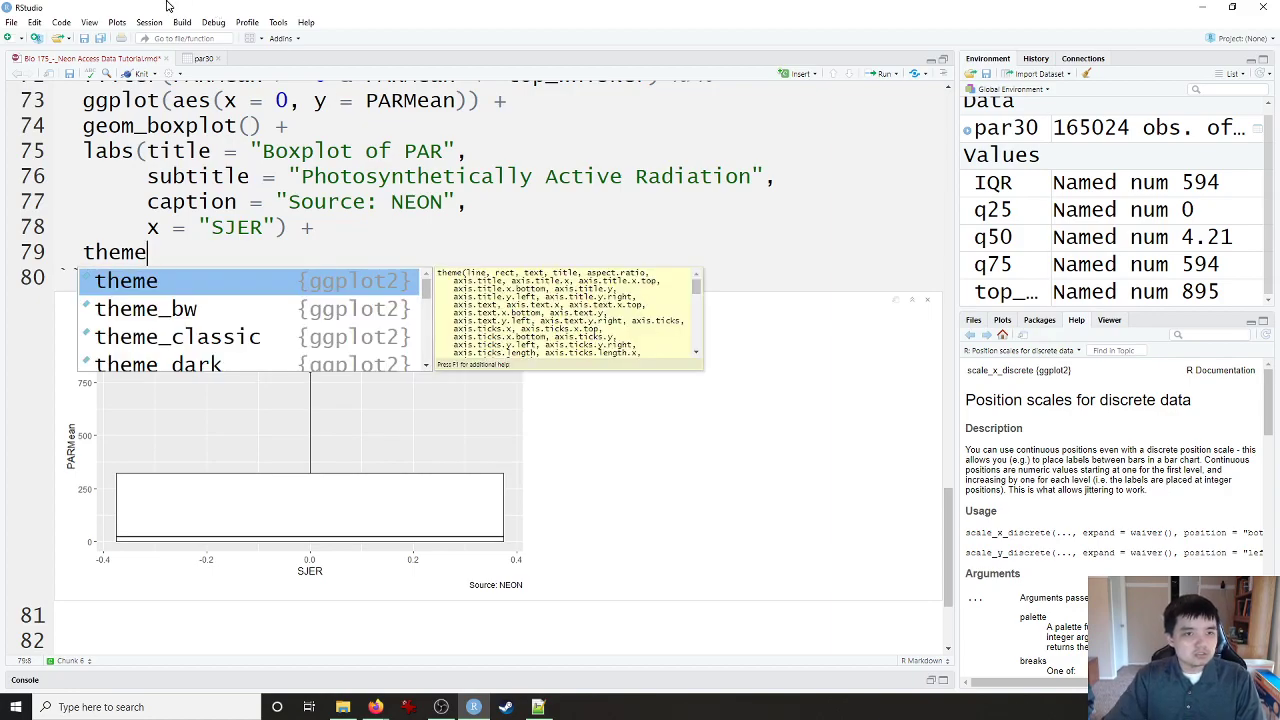
{"action": "left_click_drag", "start_coordinate": [314, 100], "coordinate": [226, 100]}
{"action": "key", "text": "BackSpace"}
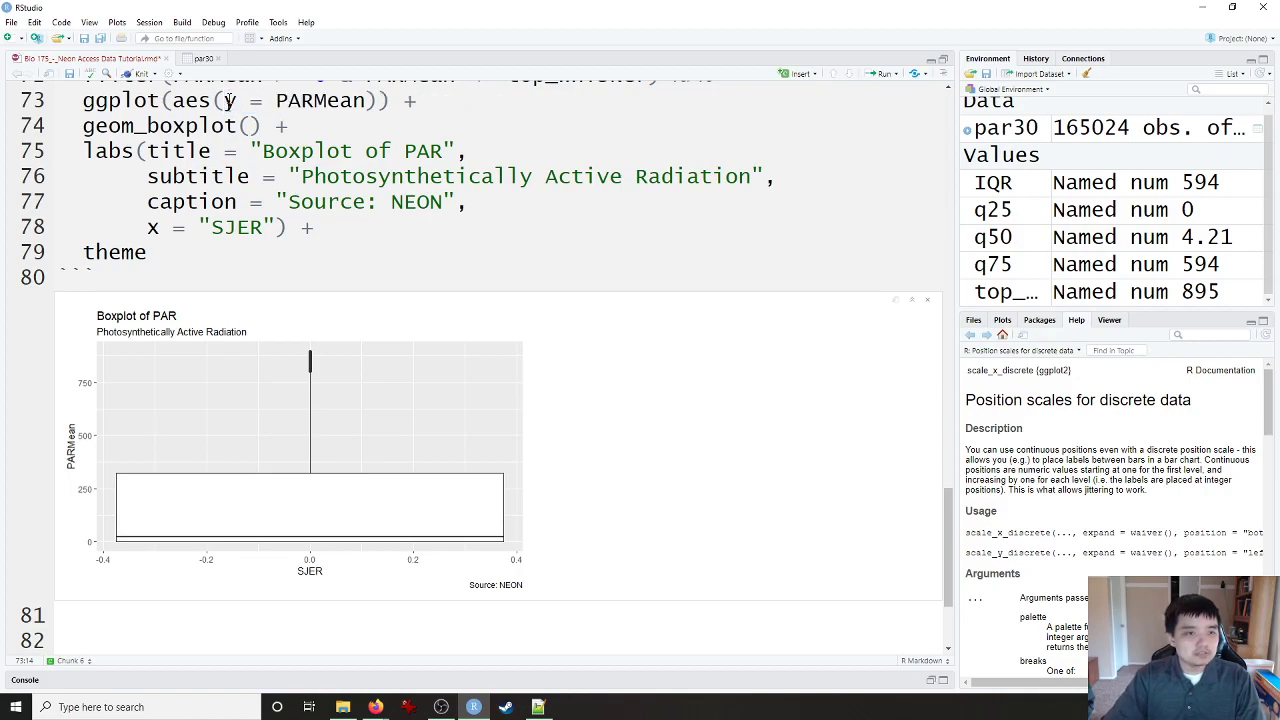
Step: Complete the theme() call with axis.ticks.x = element_blank() and rerun the boxplot code
{"action": "left_click", "coordinate": [171, 249]}
{"action": "type", "text": "("}
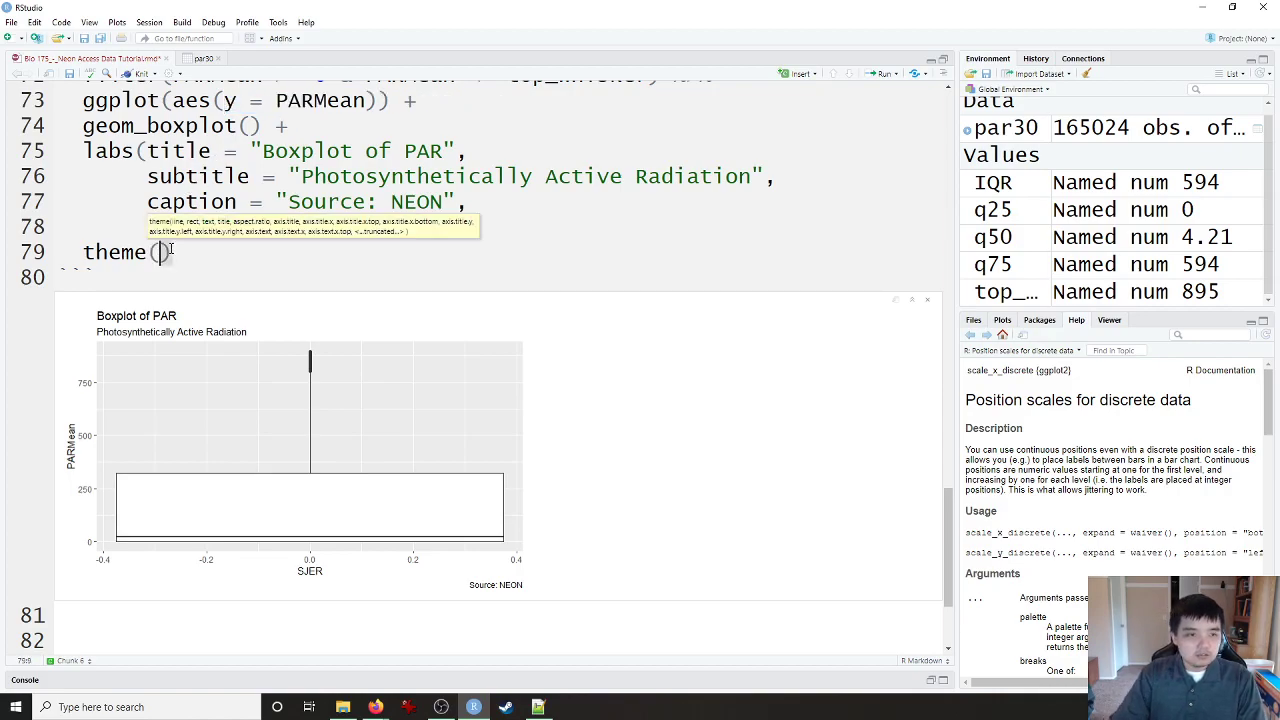
{"action": "type", "text": "a"}
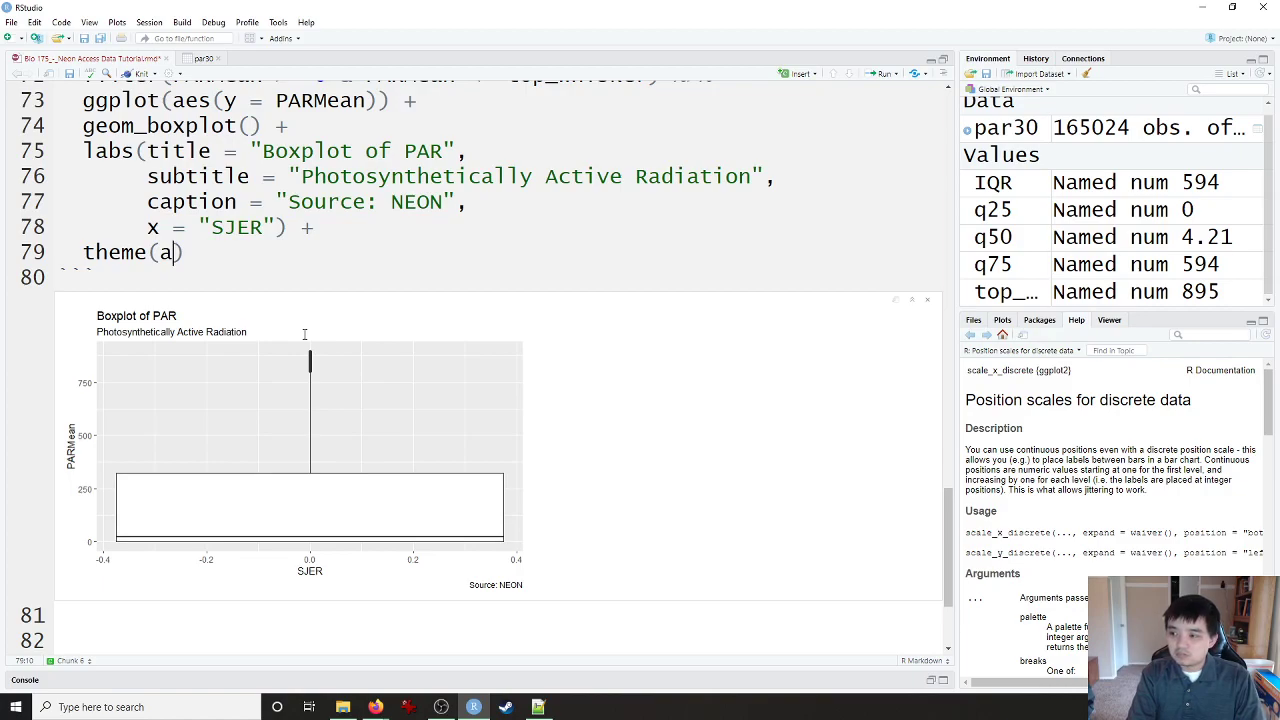
{"action": "type", "text": "xis.t"}
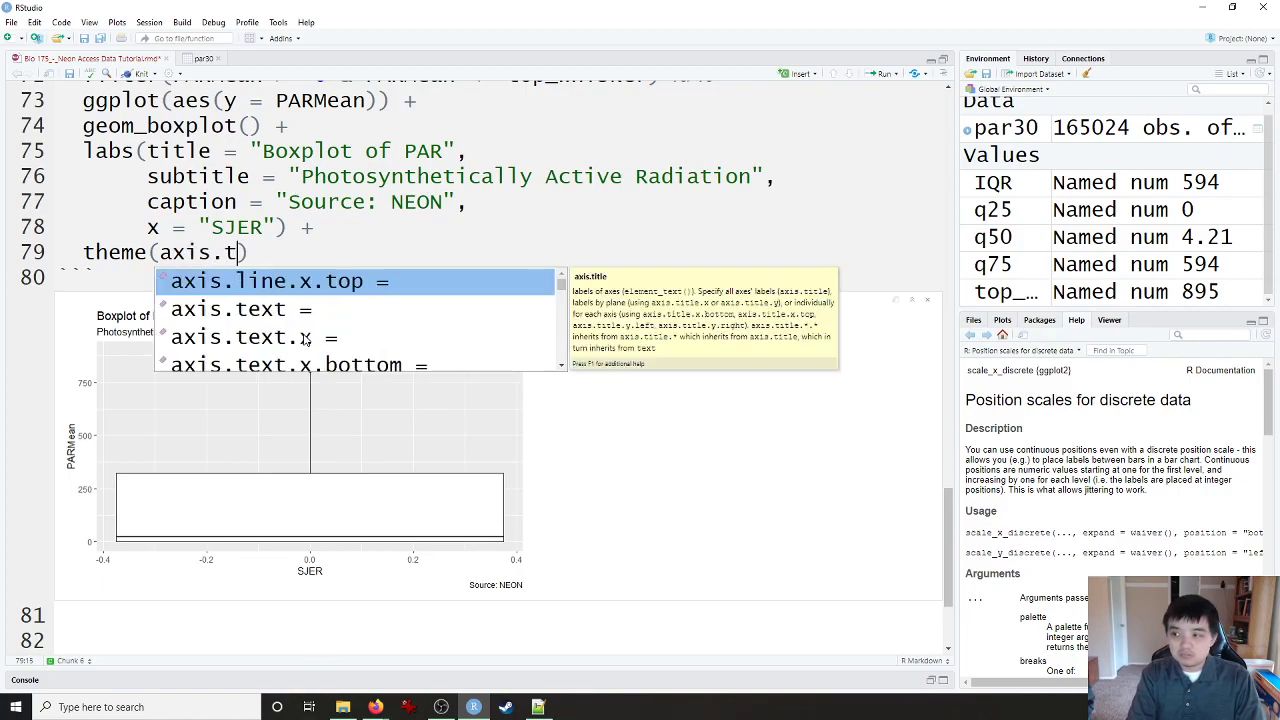
{"action": "type", "text": "icks"}
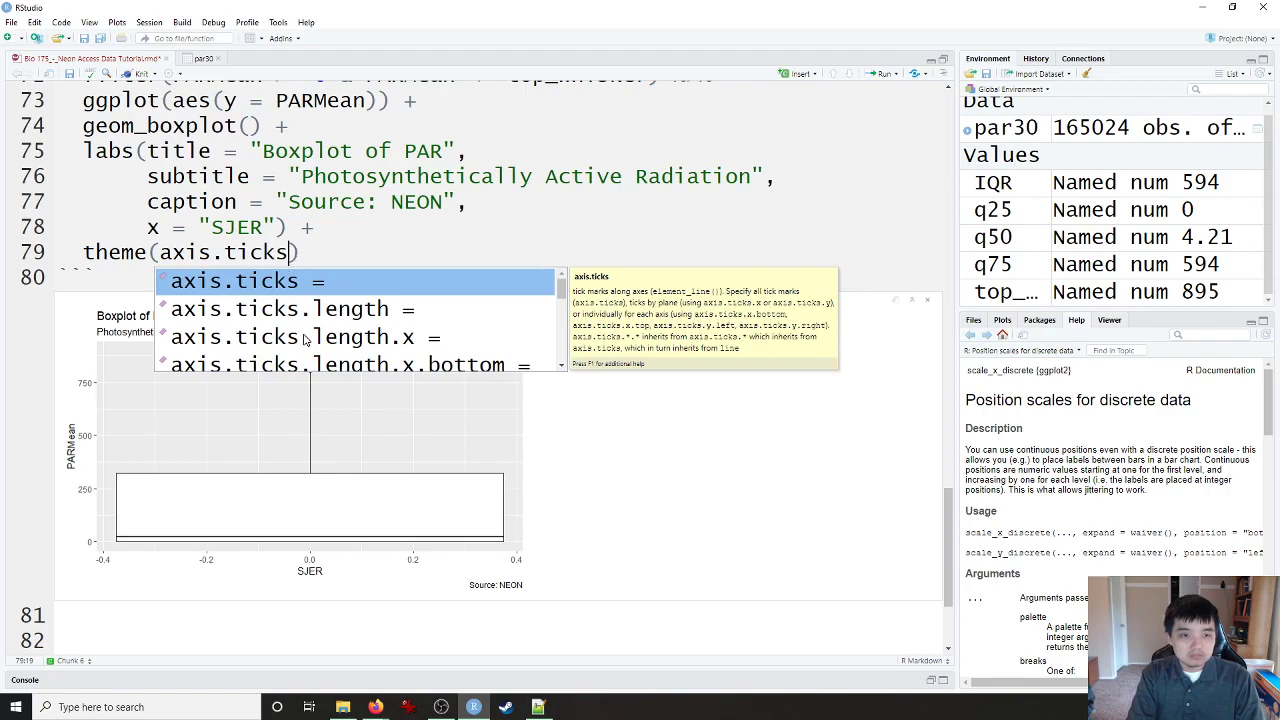
{"action": "type", "text": ".x = "}
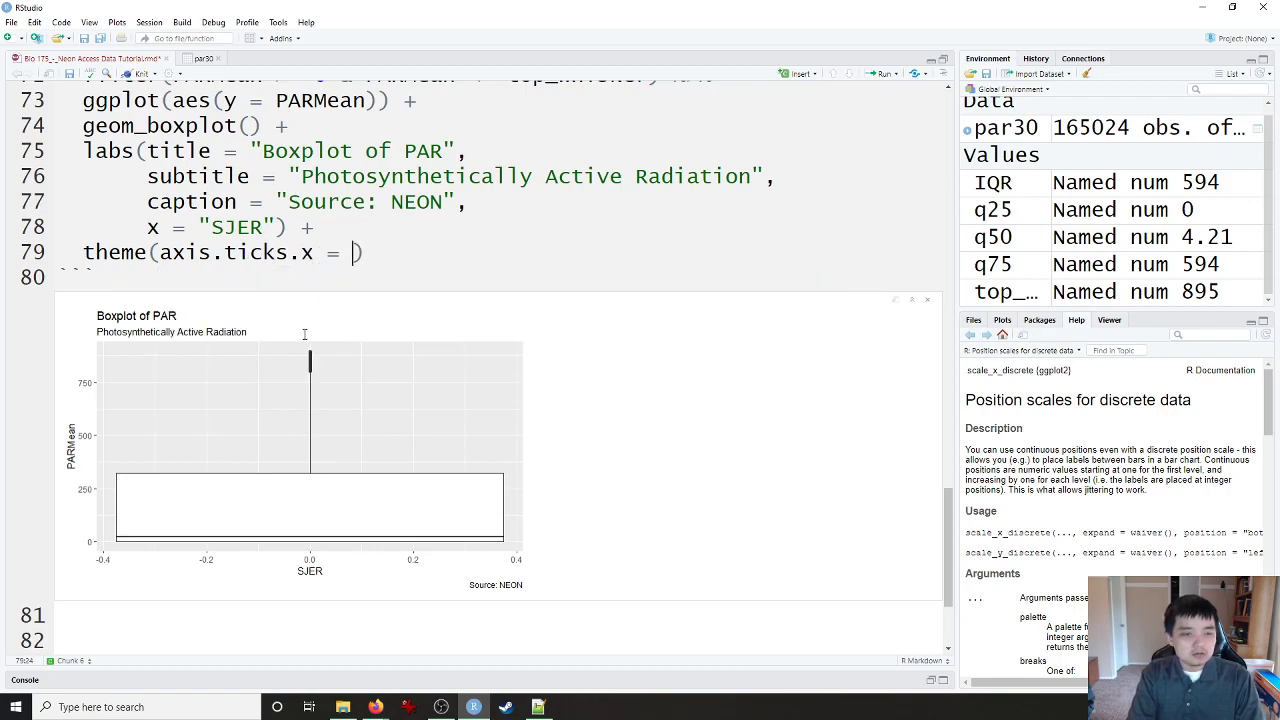
{"action": "type", "text": "element"}
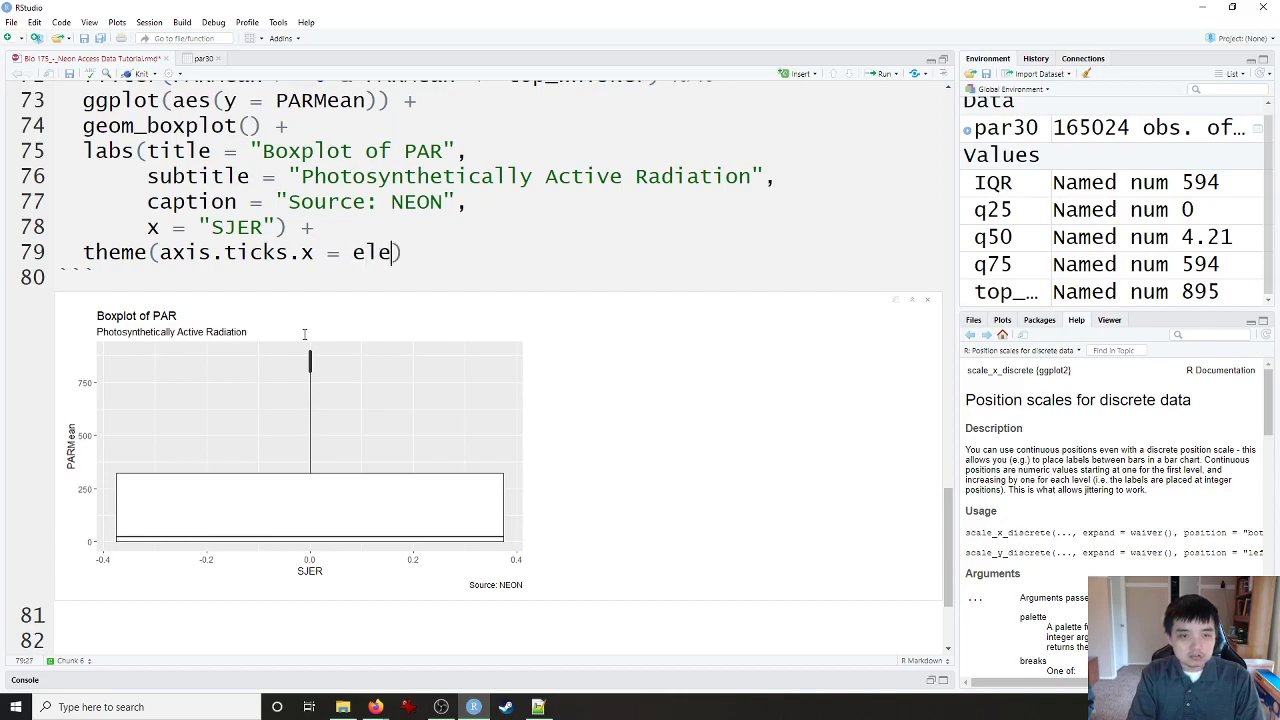
{"action": "type", "text": "_blank"}
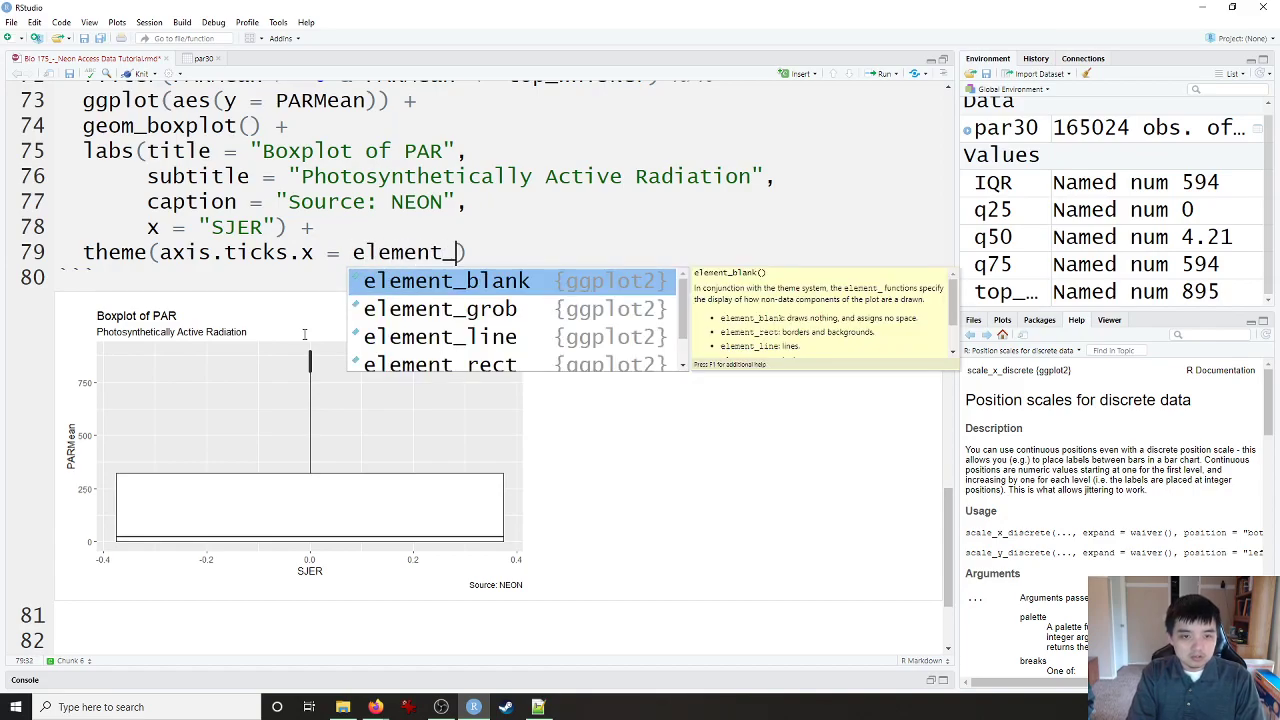
{"action": "key", "text": "Tab"}
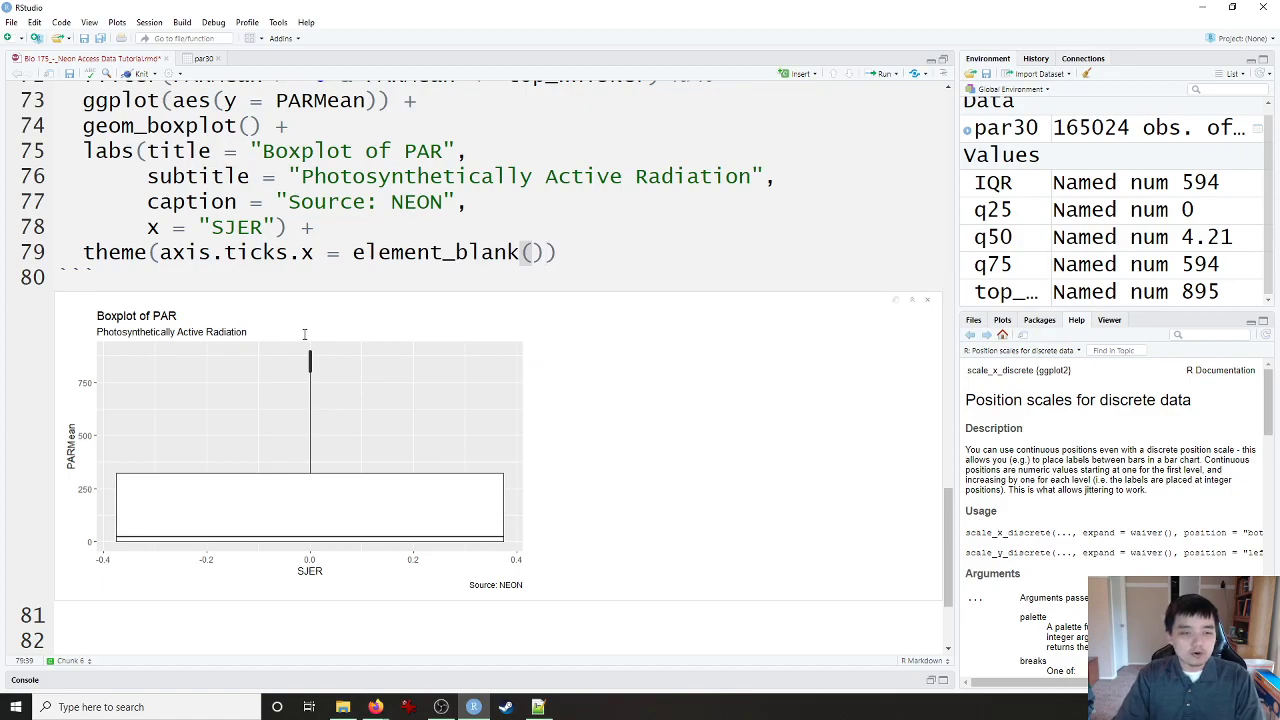
{"action": "key", "text": "ctrl+Return"}
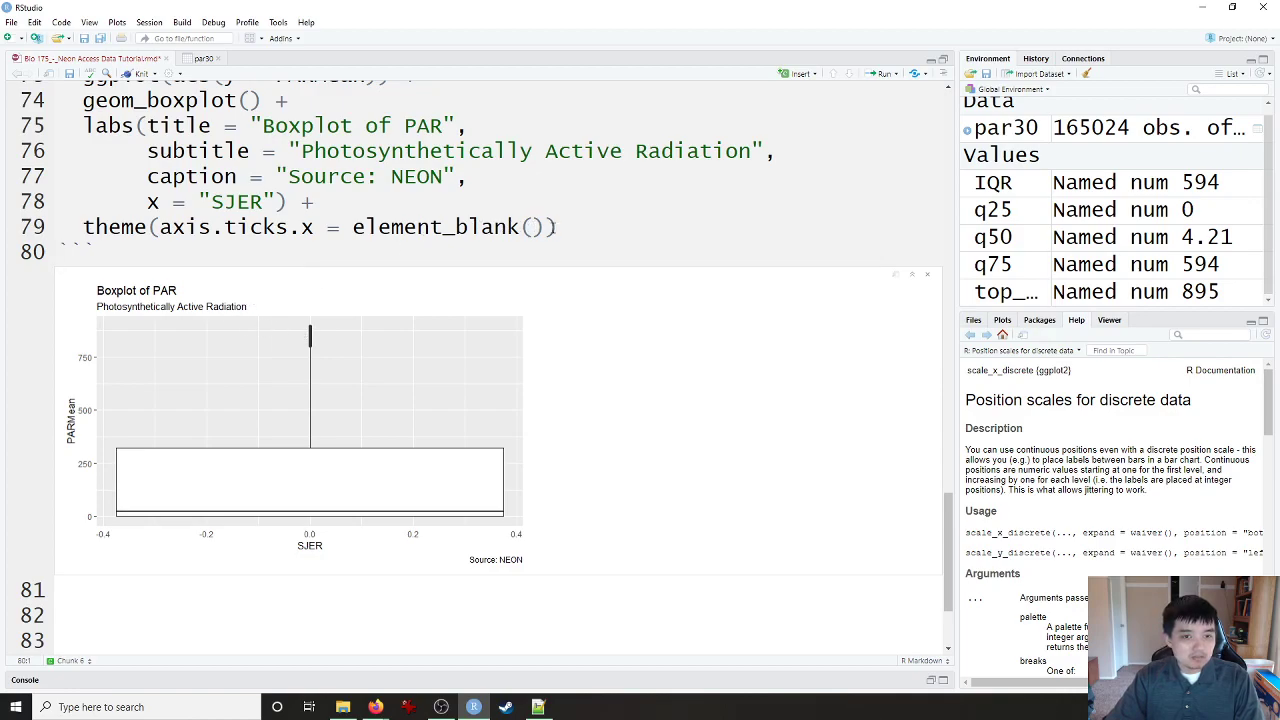
Step: Duplicate the axis.ticks.x = element_blank() argument inside theme(), separated by a comma, with the second copy on its own line
{"action": "left_click", "coordinate": [160, 227]}
{"action": "type", "text": ","}
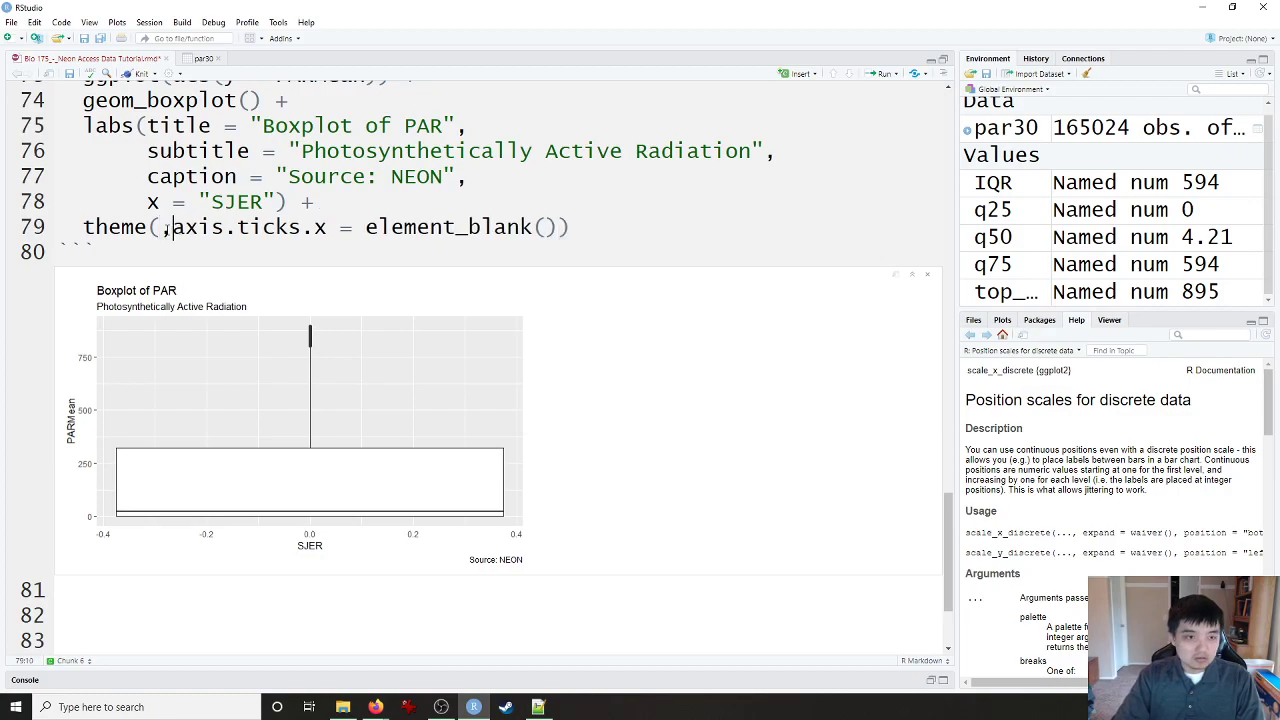
{"action": "left_click_drag", "start_coordinate": [563, 227], "coordinate": [173, 227]}
{"action": "key", "text": "ctrl+c"}
{"action": "left_click", "coordinate": [160, 227]}
{"action": "key", "text": "ctrl+v"}
{"action": "key", "text": "Right"}
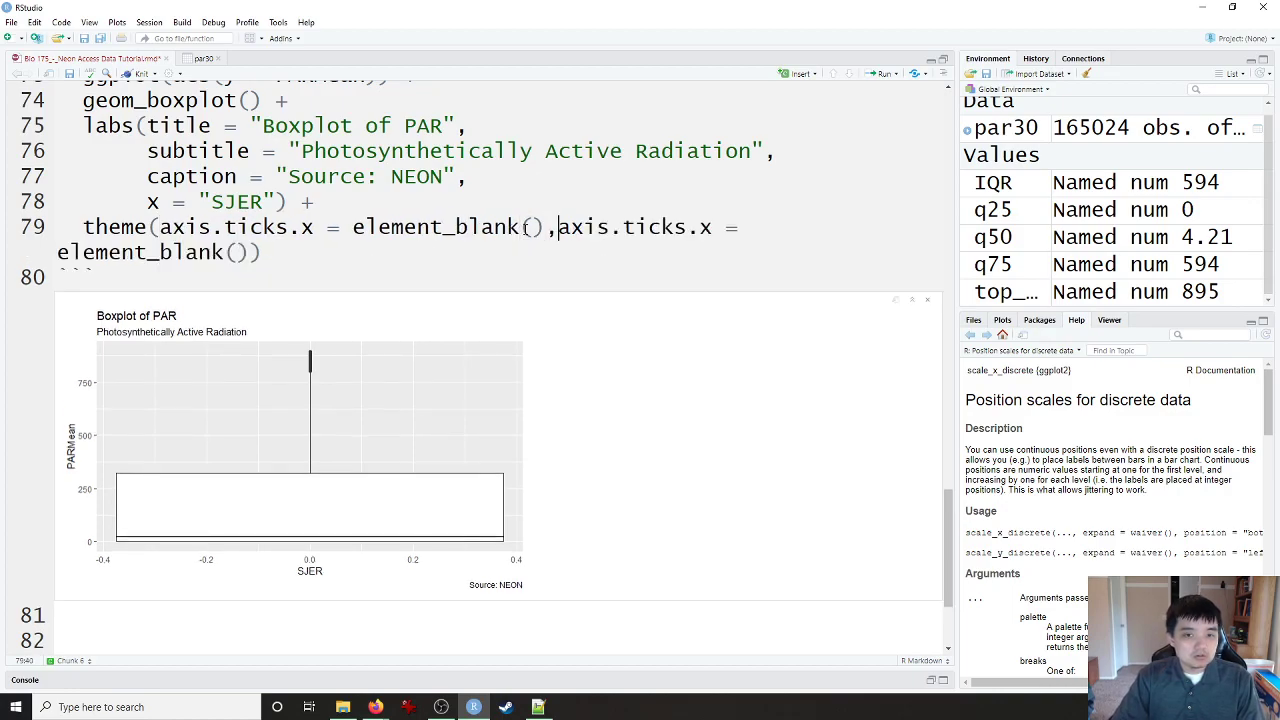
{"action": "key", "text": "Return"}
Step: Change the first theme() argument to axis.text.x and rerun the boxplot code
{"action": "key", "text": "Up"}
{"action": "key", "text": "Right"}
{"action": "key", "text": "Right"}
{"action": "key", "text": "Right"}
{"action": "key", "text": "Right"}
{"action": "key", "text": "Right"}
{"action": "key", "text": "Right"}
{"action": "key", "text": "Delete"}
{"action": "key", "text": "Delete"}
{"action": "key", "text": "Delete"}
{"action": "key", "text": "Delete"}
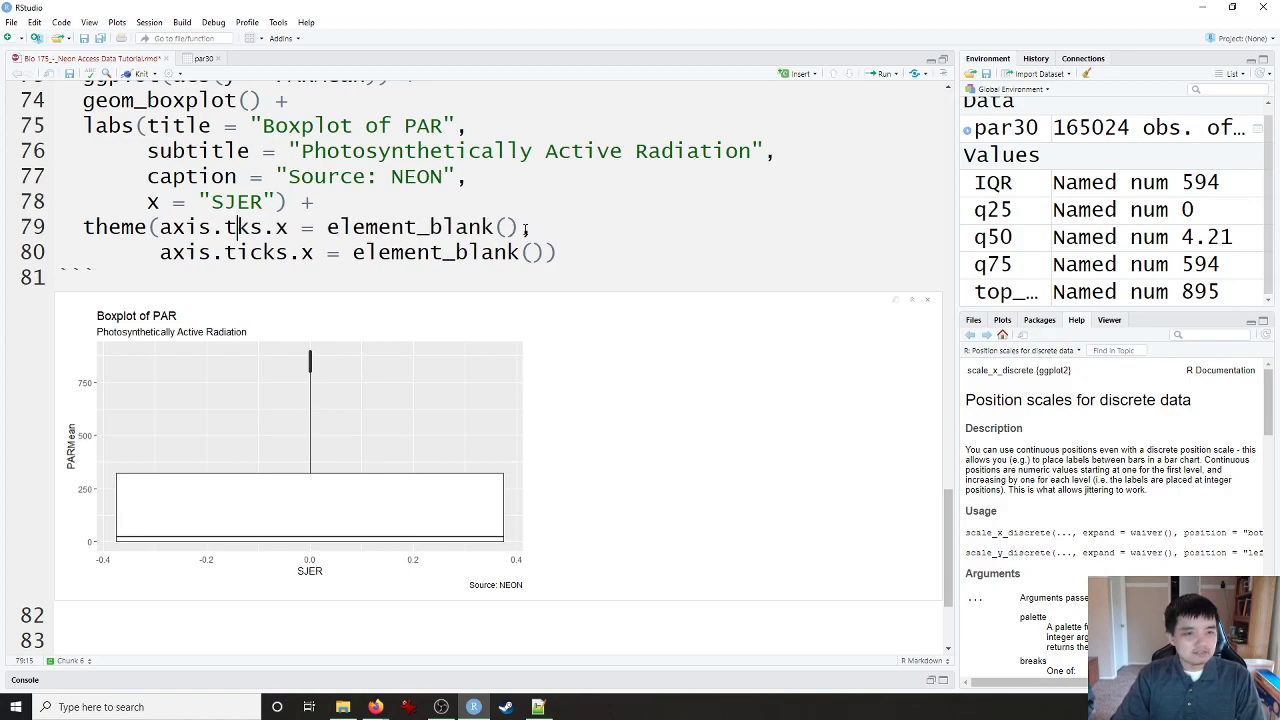
{"action": "type", "text": "ext"}
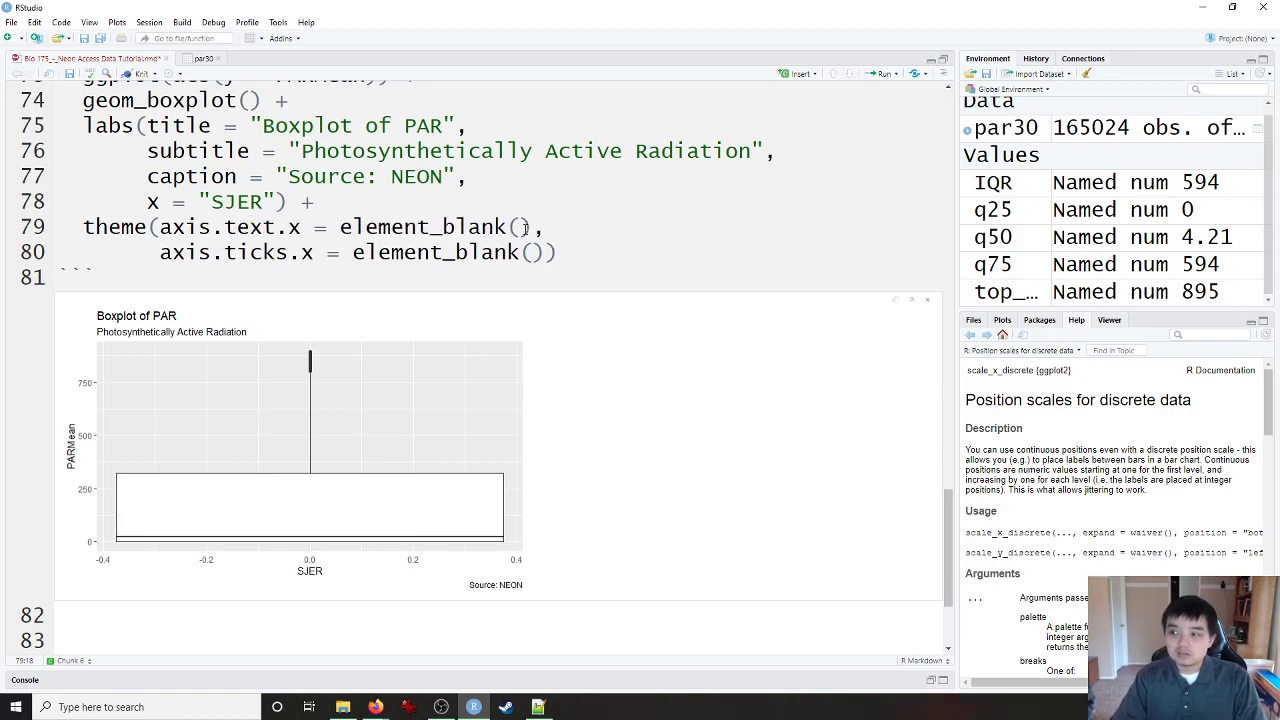
{"action": "key", "text": "ctrl+Return"}
Step: Try the boxplot without the axis.ticks.x argument by deleting it from theme() and rerunning the code
{"action": "key", "text": "Up"}
{"action": "key", "text": "Right"}
{"action": "key", "text": "Right"}
{"action": "left_click", "coordinate": [542, 228]}
{"action": "left_click", "coordinate": [530, 208], "text": "shift"}
{"action": "key", "text": "BackSpace"}
{"action": "key", "text": "ctrl+Return"}
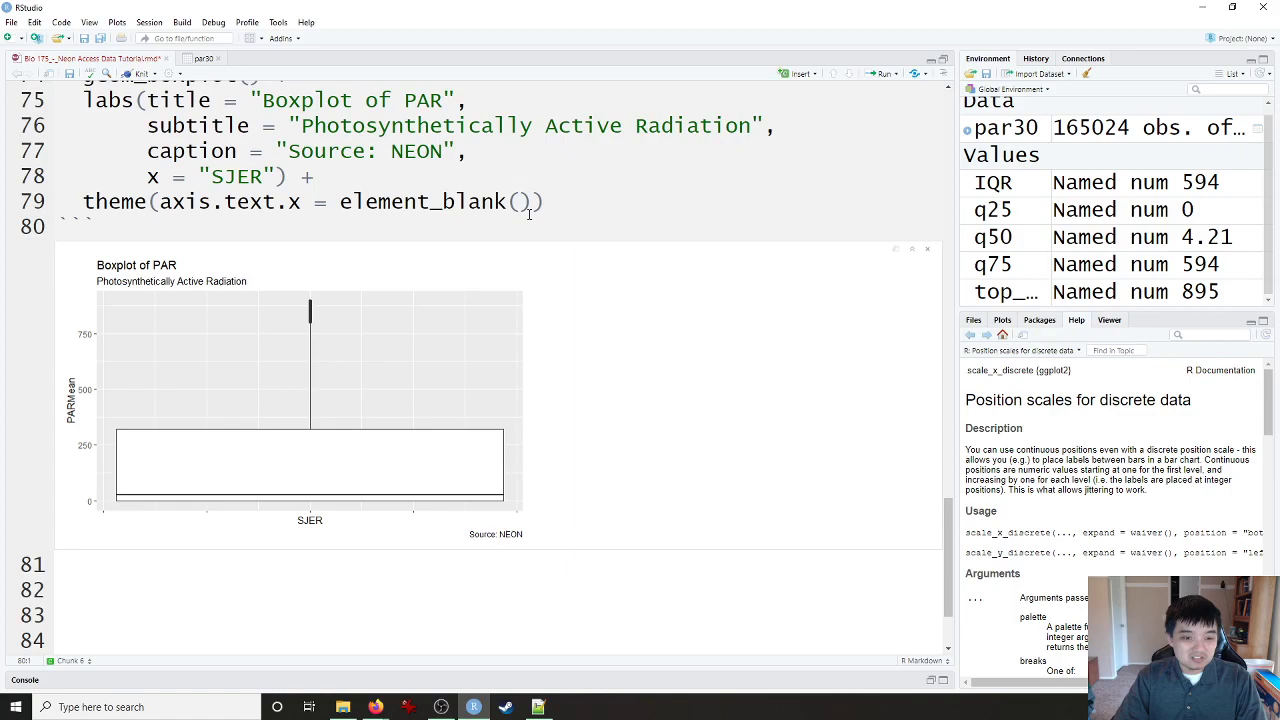
Step: Undo the deletion of the axis.ticks.x argument and rerun the full boxplot code
{"action": "key", "text": "ctrl+z"}
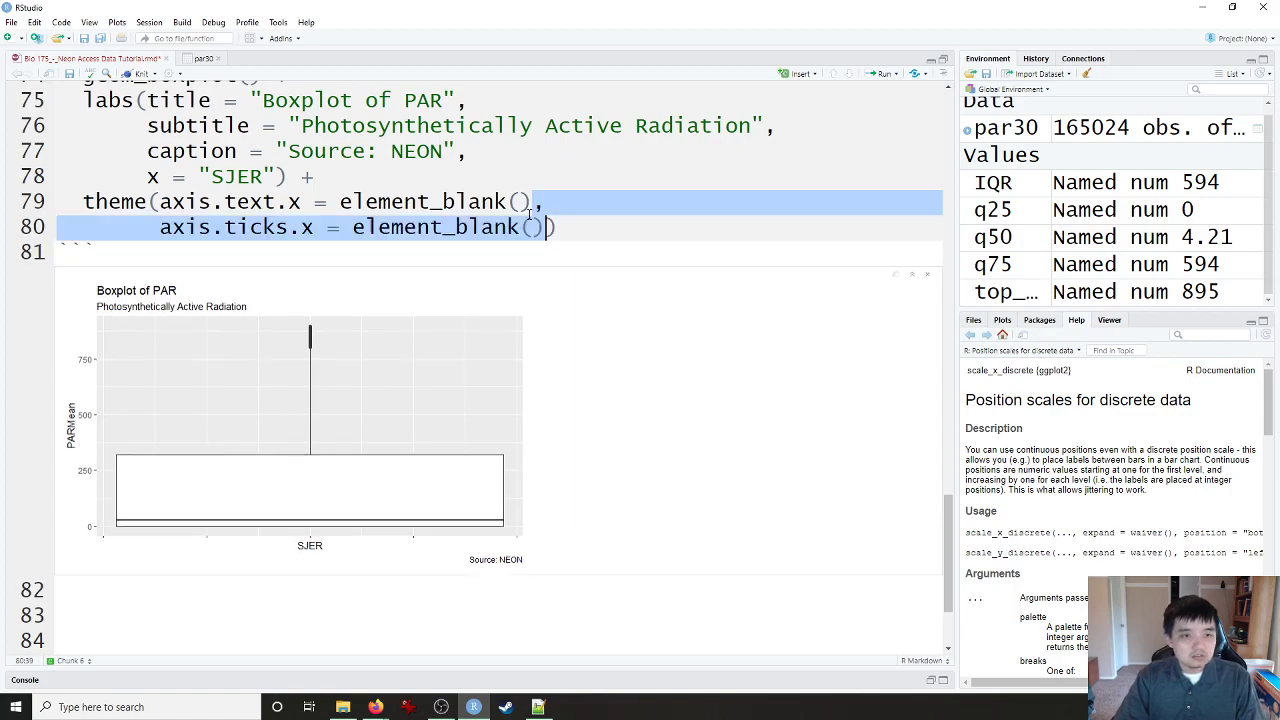
{"action": "key", "text": "ctrl+Return"}
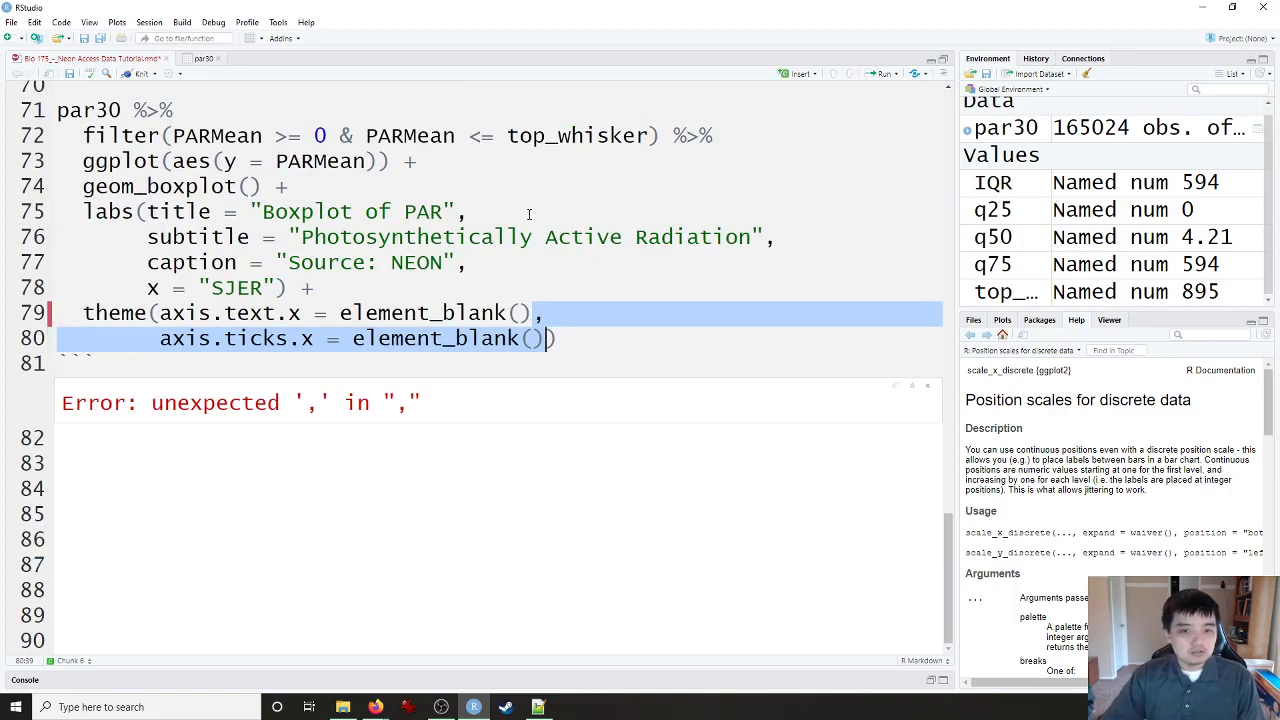
{"action": "left_click", "coordinate": [580, 288]}
{"action": "left_click", "coordinate": [617, 312]}
{"action": "key", "text": "ctrl+Return"}
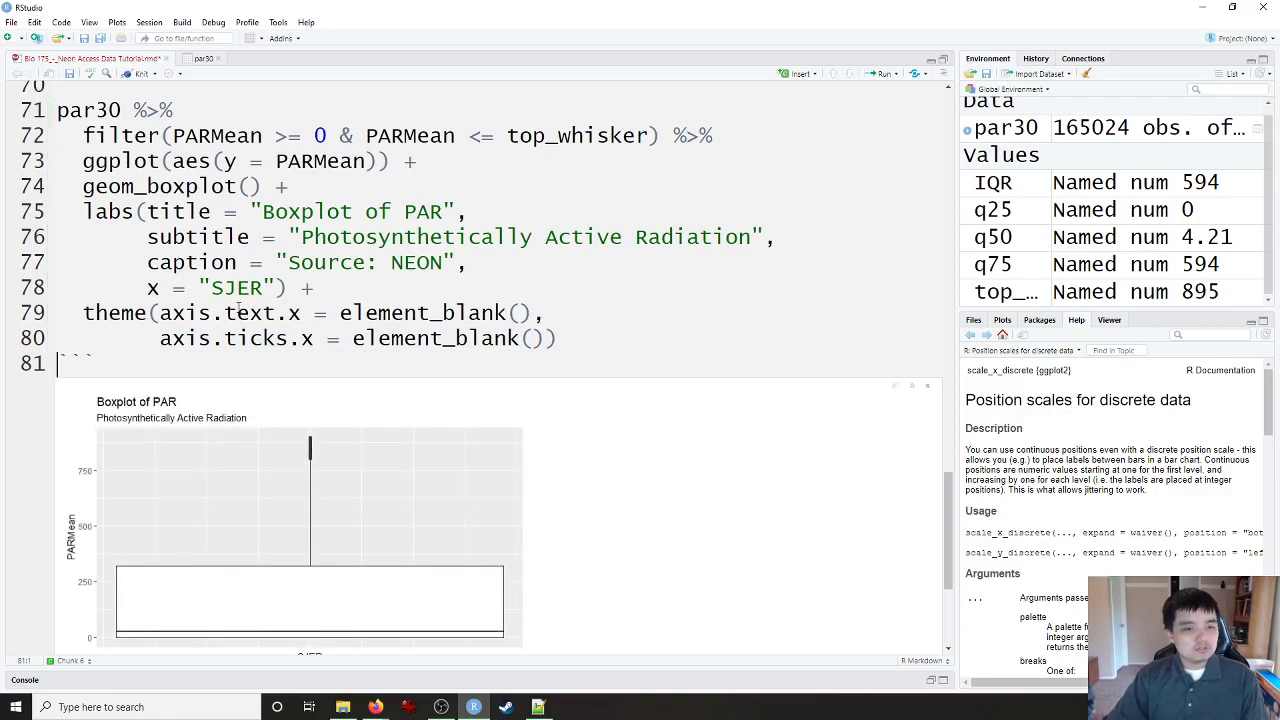
Step: Check the finished boxplot against its code and close the plot output below the chunk
{"action": "scroll", "coordinate": [245, 345], "scroll_direction": "down", "scroll_amount": 2}
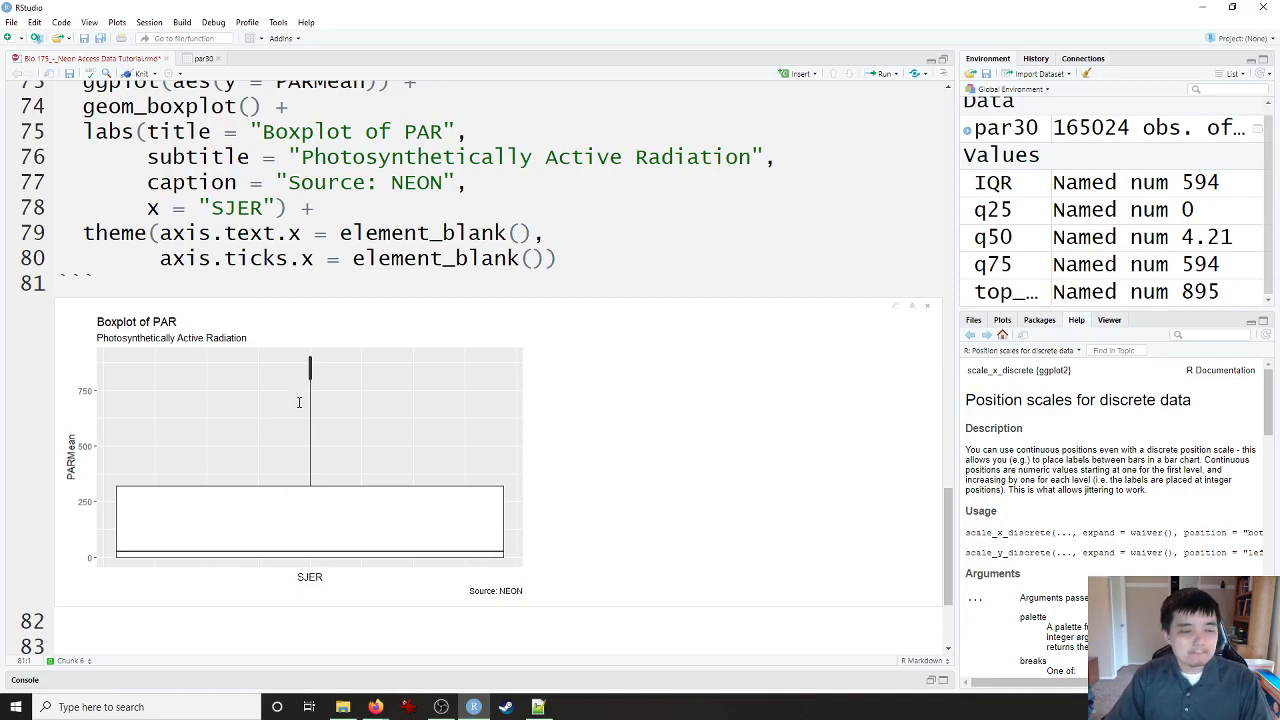
{"action": "scroll", "coordinate": [298, 402], "scroll_direction": "up", "scroll_amount": 3}
{"action": "scroll", "coordinate": [298, 402], "scroll_direction": "down", "scroll_amount": 2}
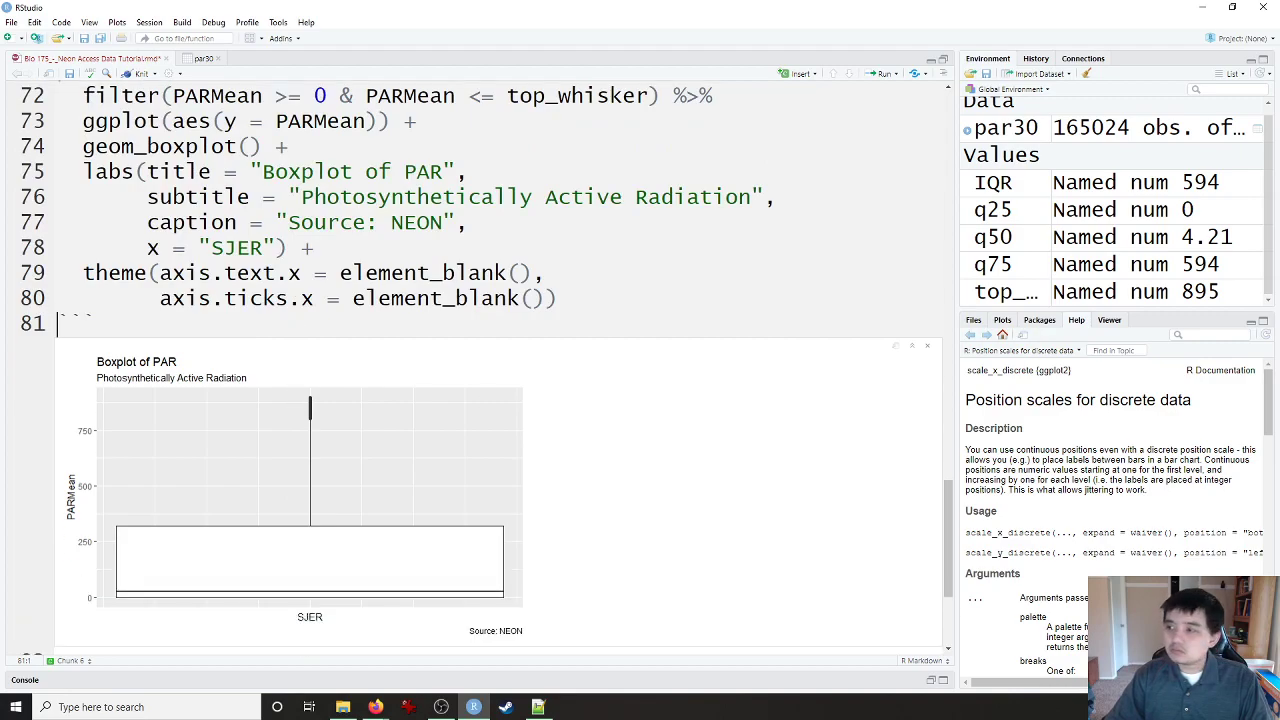
{"action": "key", "text": "alt+Tab"}
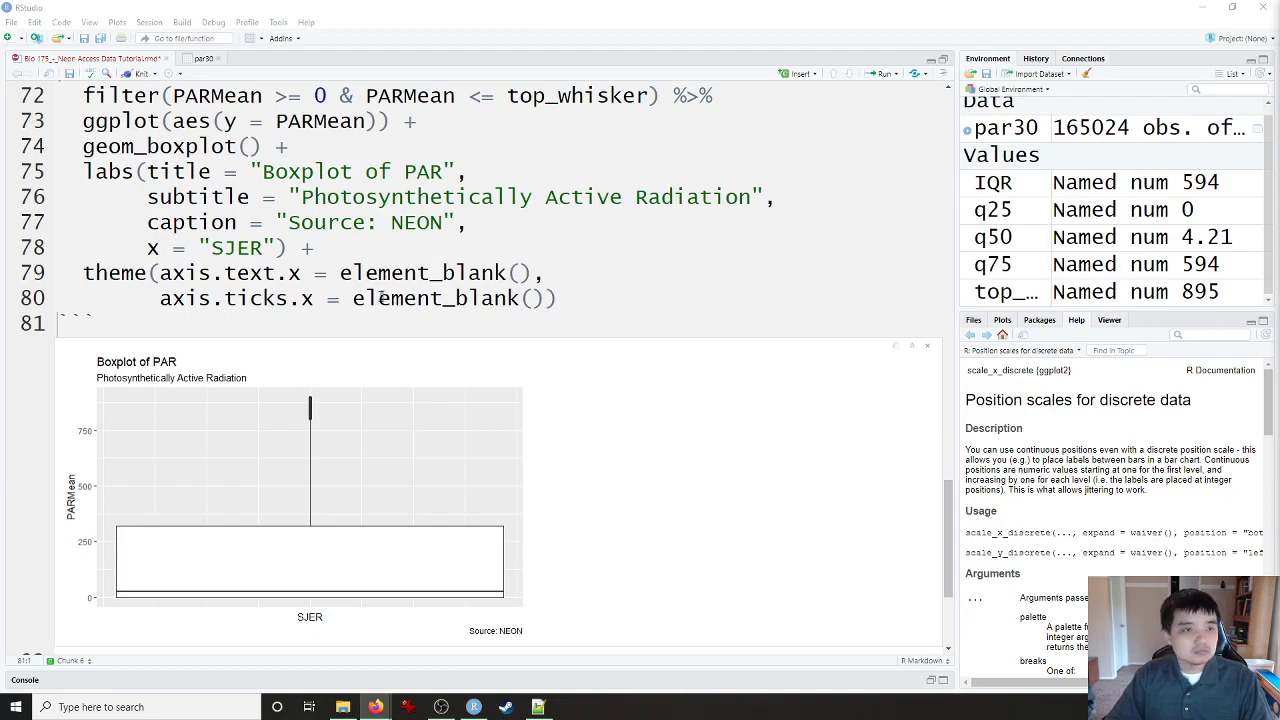
{"action": "scroll", "coordinate": [524, 340], "scroll_direction": "up", "scroll_amount": 1}
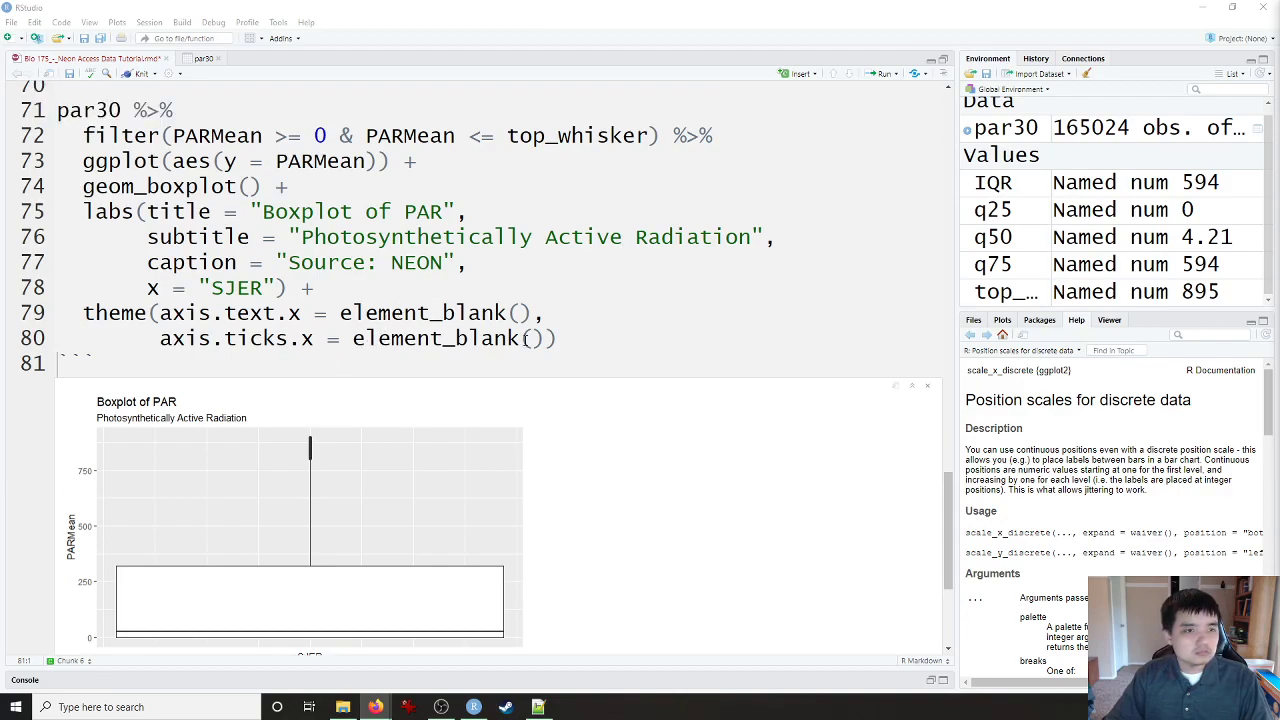
{"action": "scroll", "coordinate": [524, 340], "scroll_direction": "down", "scroll_amount": 2}
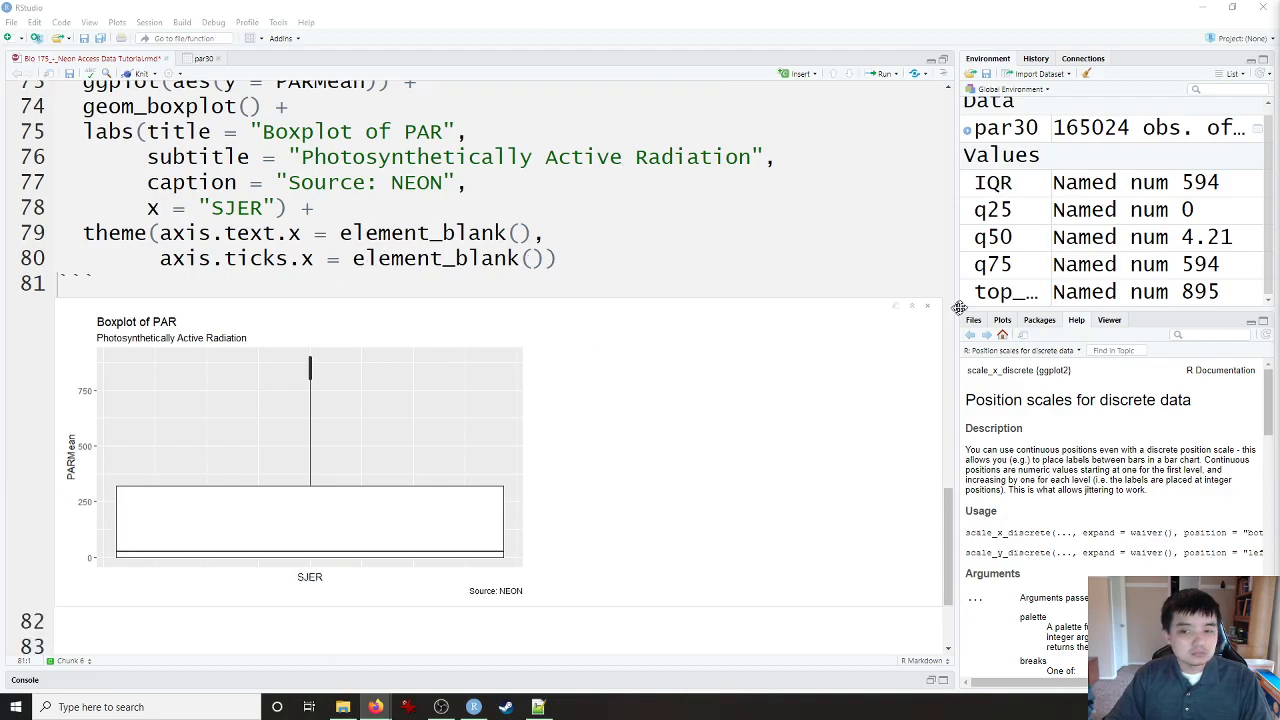
{"action": "left_click", "coordinate": [930, 307]}
{"action": "scroll", "coordinate": [124, 518], "scroll_direction": "up", "scroll_amount": 2}
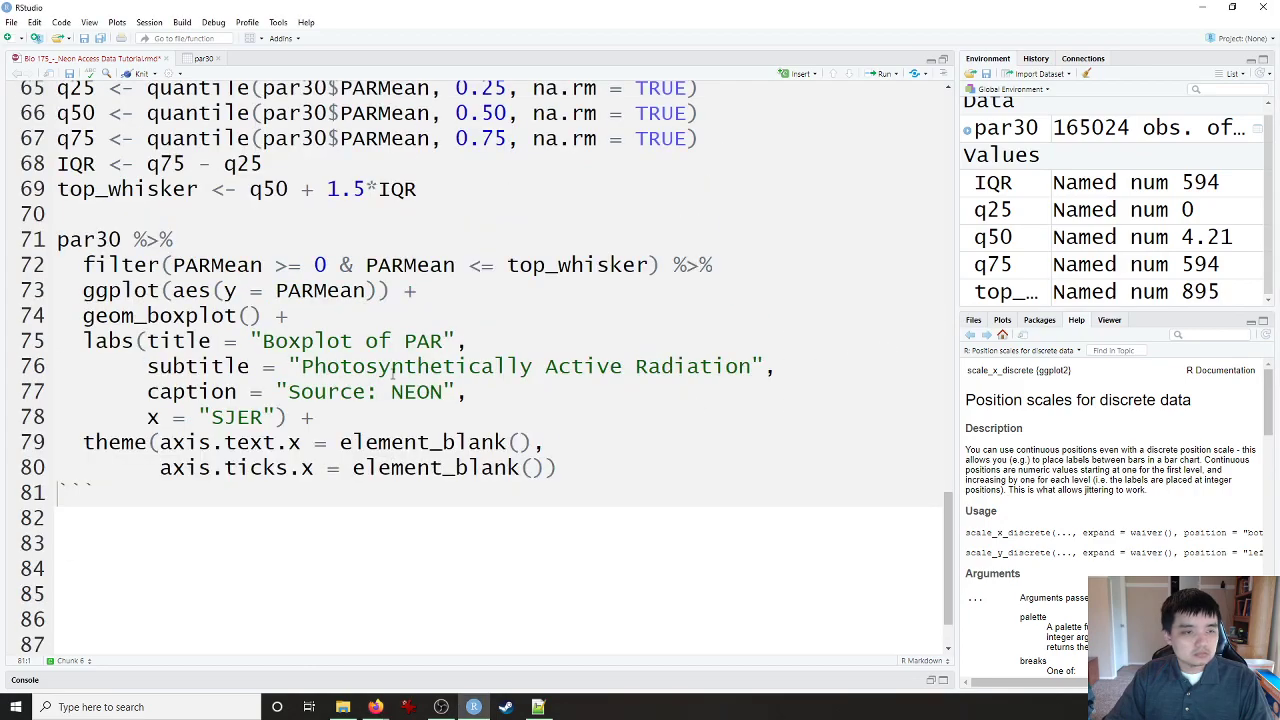
{"action": "scroll", "coordinate": [124, 518], "scroll_direction": "down", "scroll_amount": 2}
Step: Insert a new R code chunk on line 83 and add the comment "# line plot of PARMean"
{"action": "left_click", "coordinate": [124, 505]}
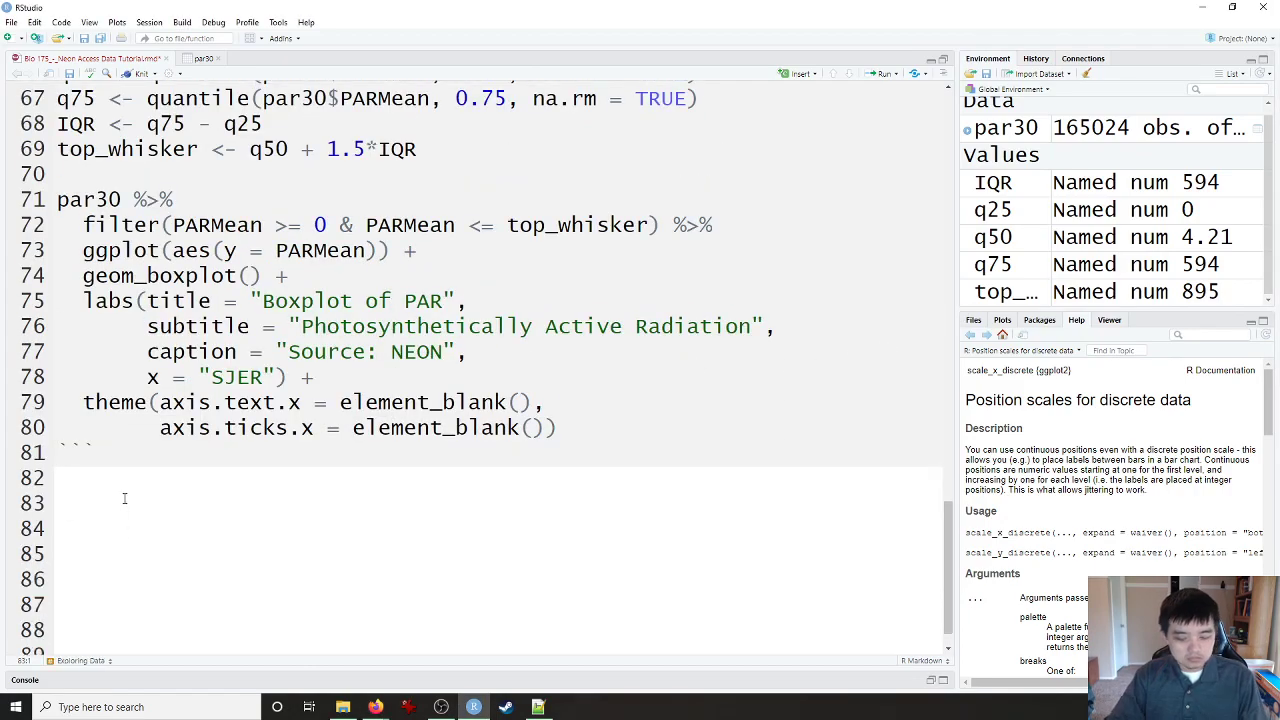
{"action": "key", "text": "ctrl+alt+i"}
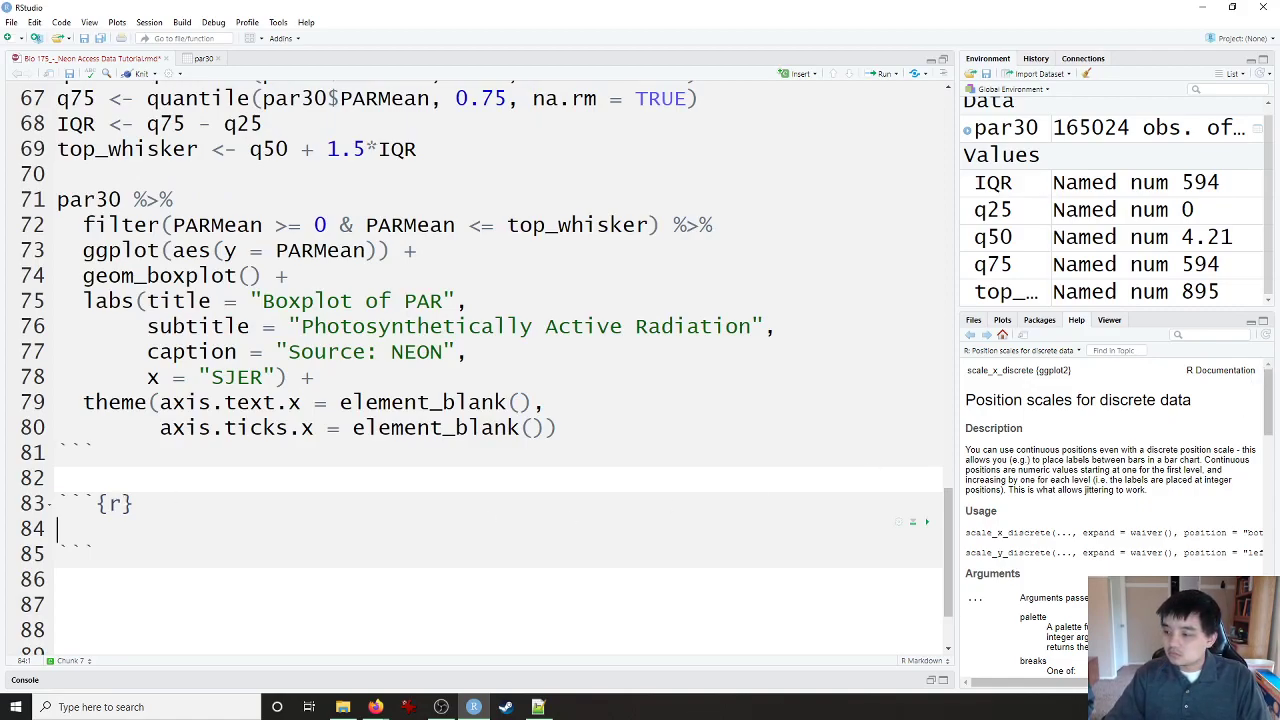
{"action": "key", "text": "alt+Tab"}
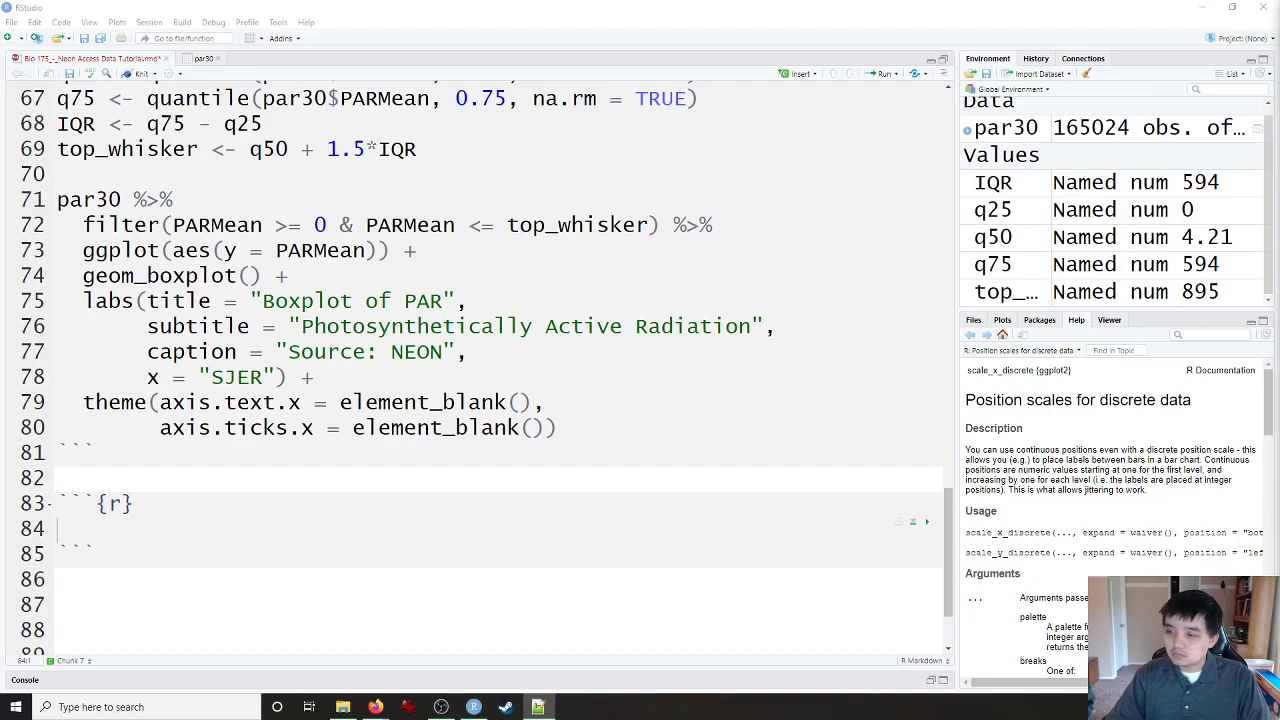
{"action": "left_click", "coordinate": [101, 518]}
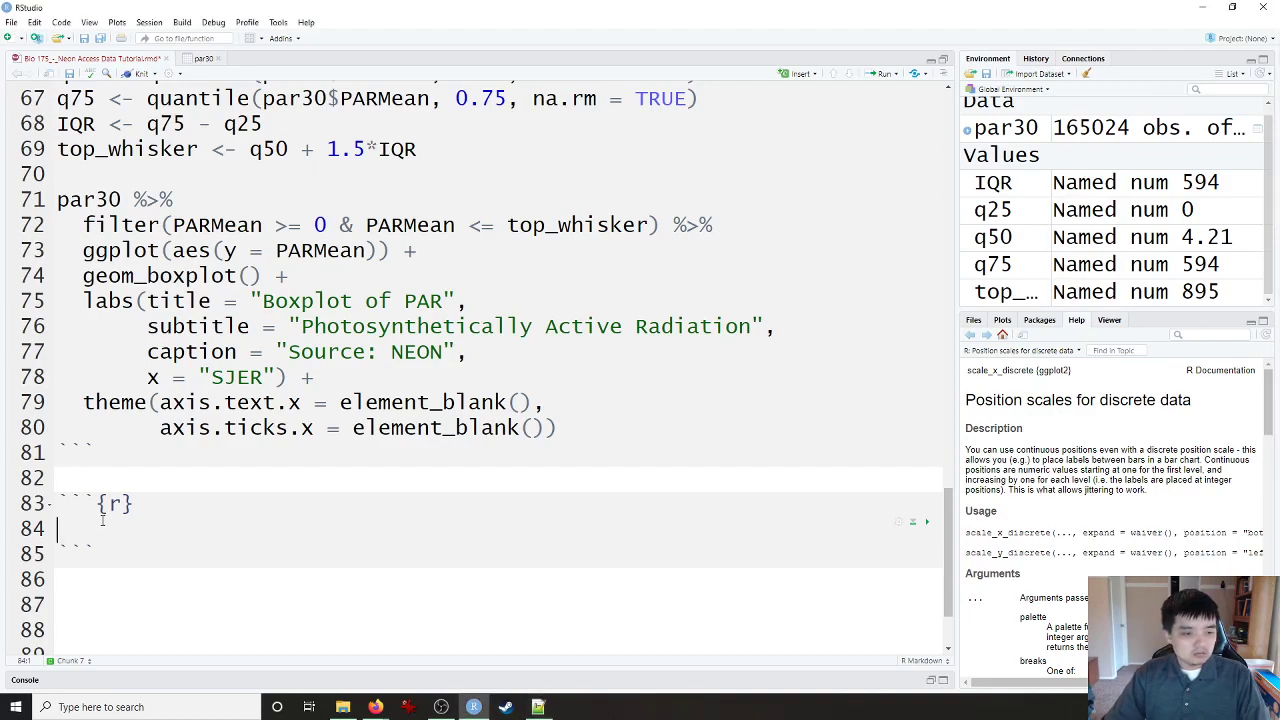
{"action": "type", "text": "# line plot"}
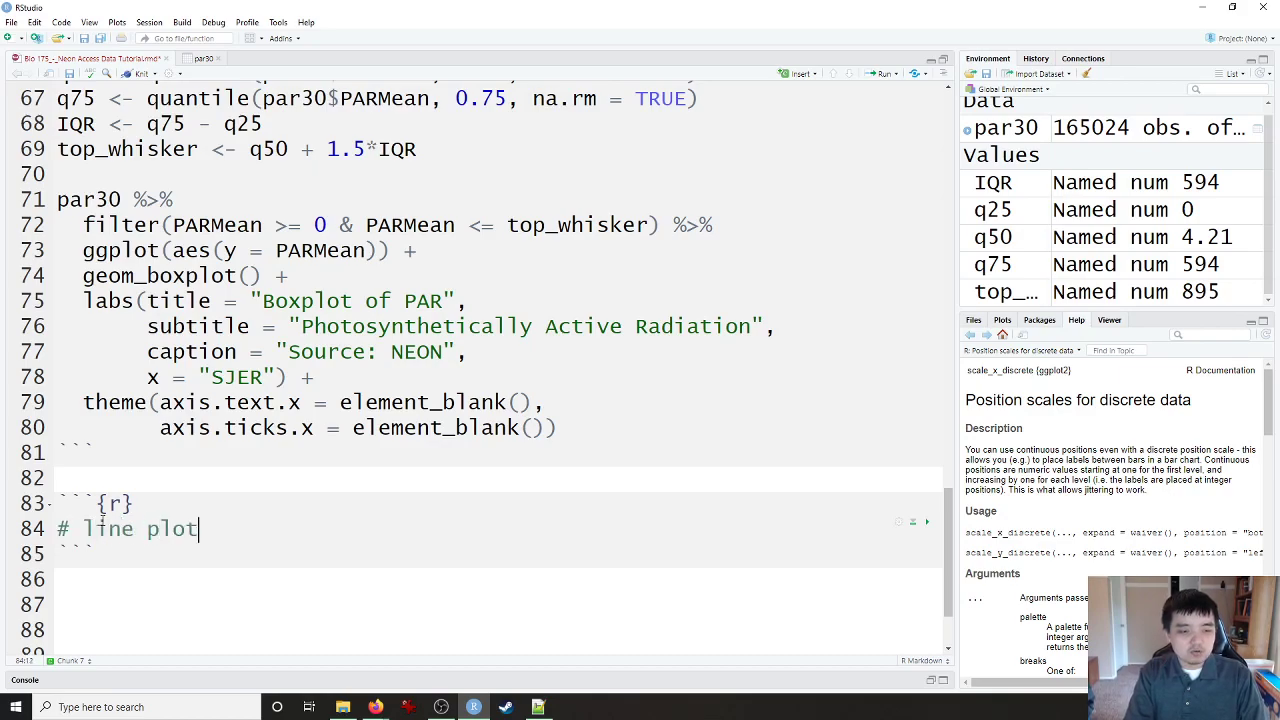
{"action": "type", "text": " of PARMean"}
{"action": "key", "text": "Return"}
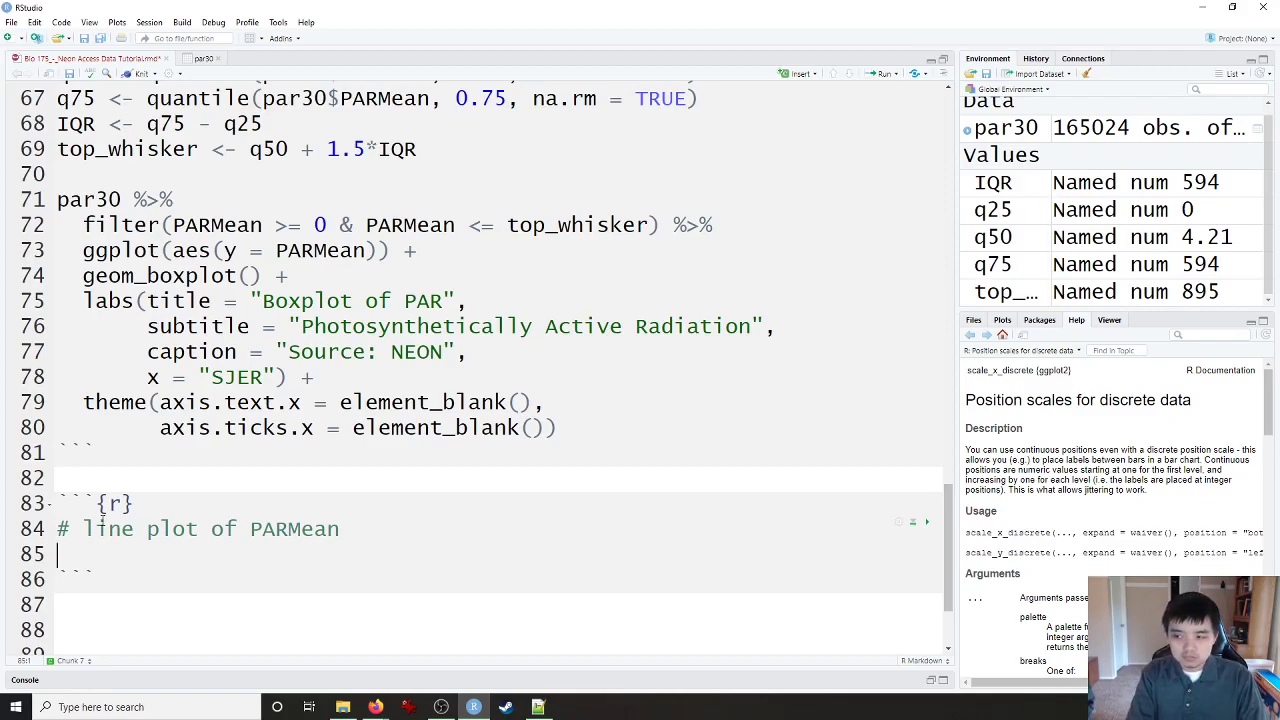
Step: Pipe par30 into ggplot() and map x to startDateTime inside aes(), checking the column name in the par30 data table
{"action": "type", "text": "par30$"}
{"action": "key", "text": "Escape"}
{"action": "type", "text": "%>%"}
{"action": "key", "text": "Return"}
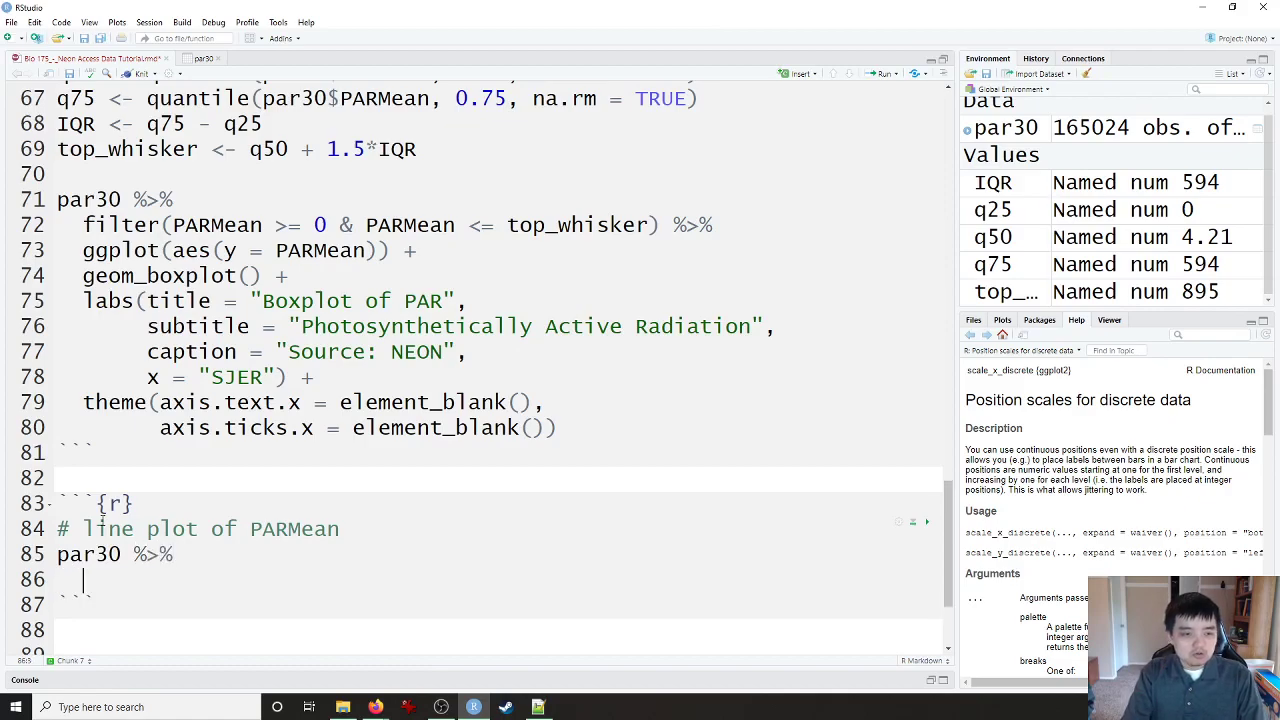
{"action": "type", "text": "ggplot("}
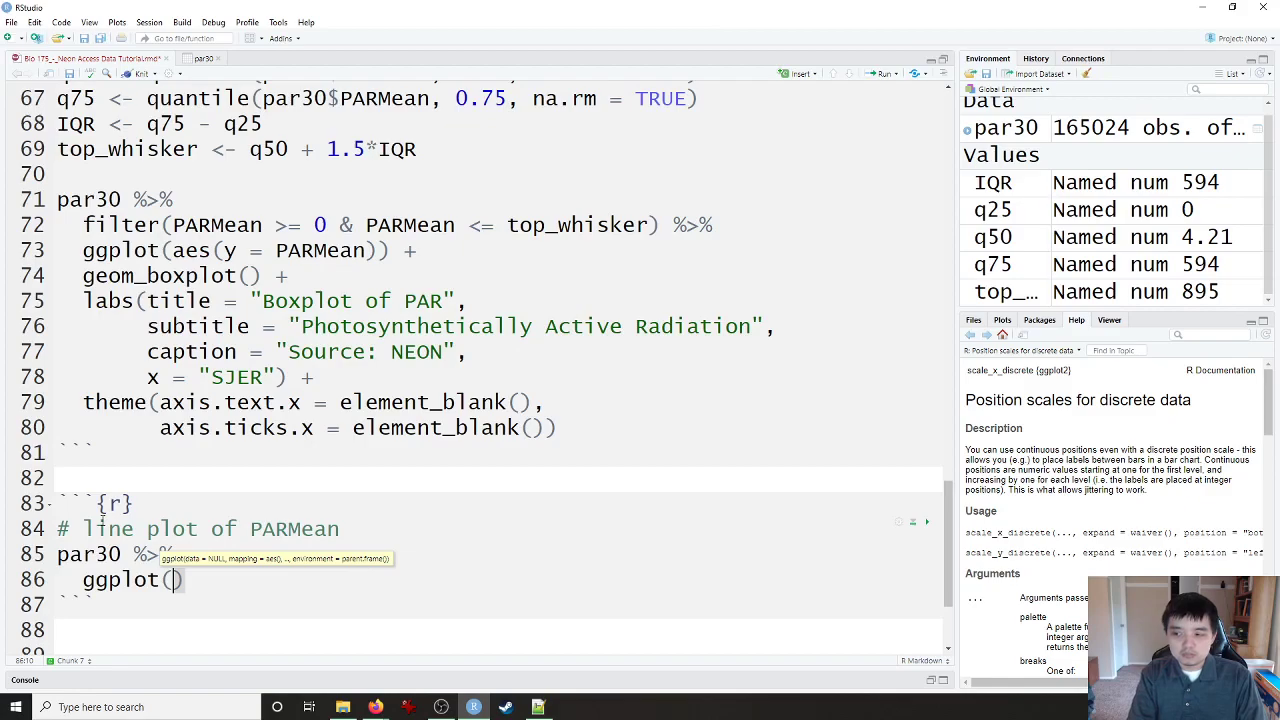
{"action": "type", "text": "aes(x = s"}
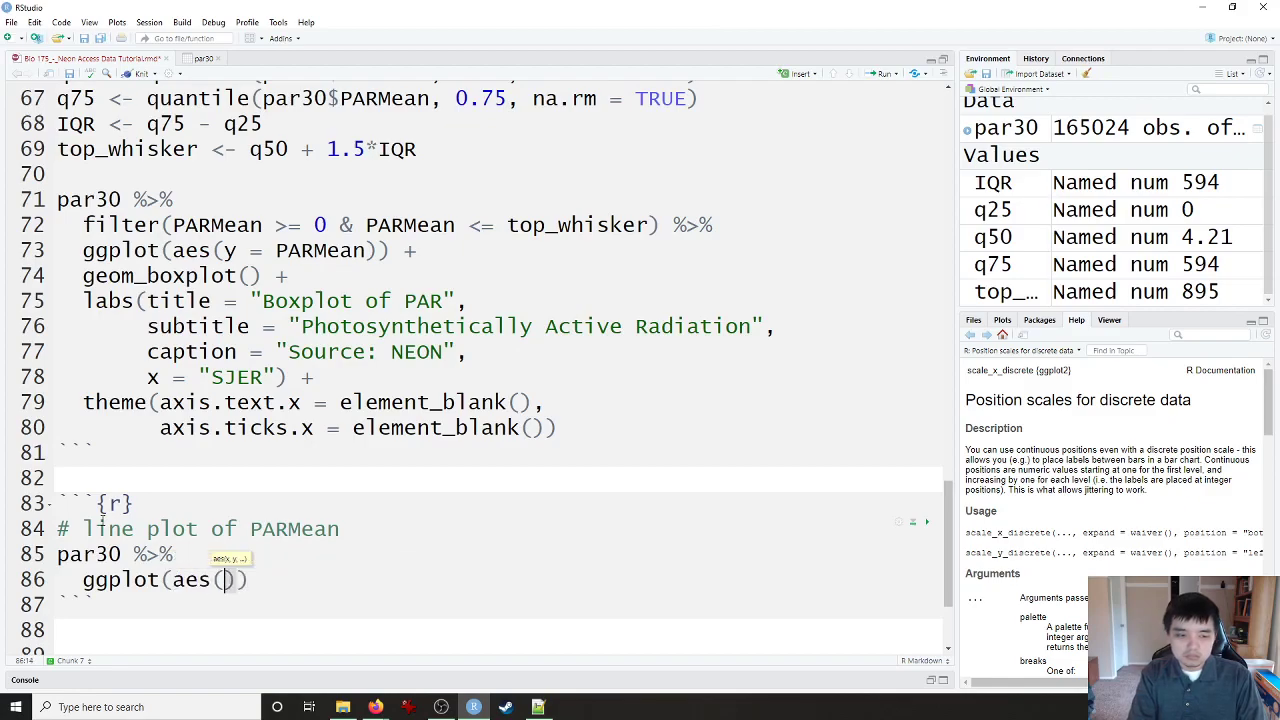
{"action": "type", "text": "tart"}
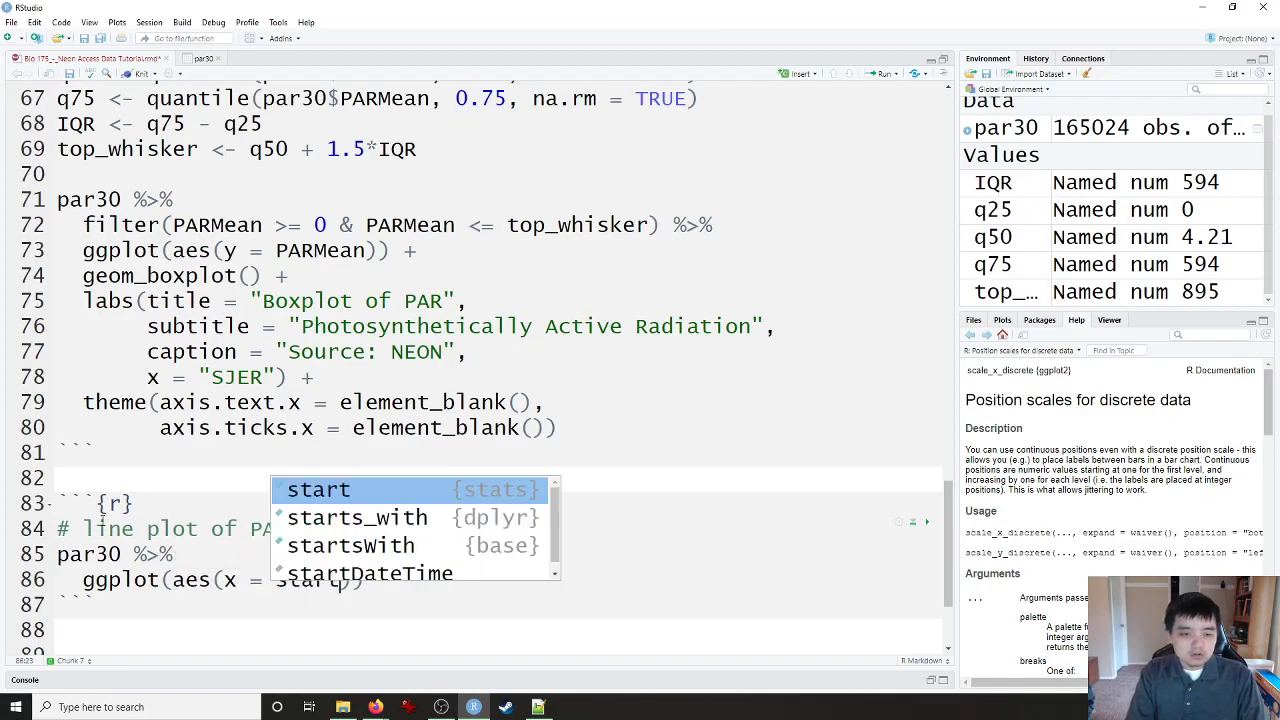
{"action": "left_click", "coordinate": [197, 59]}
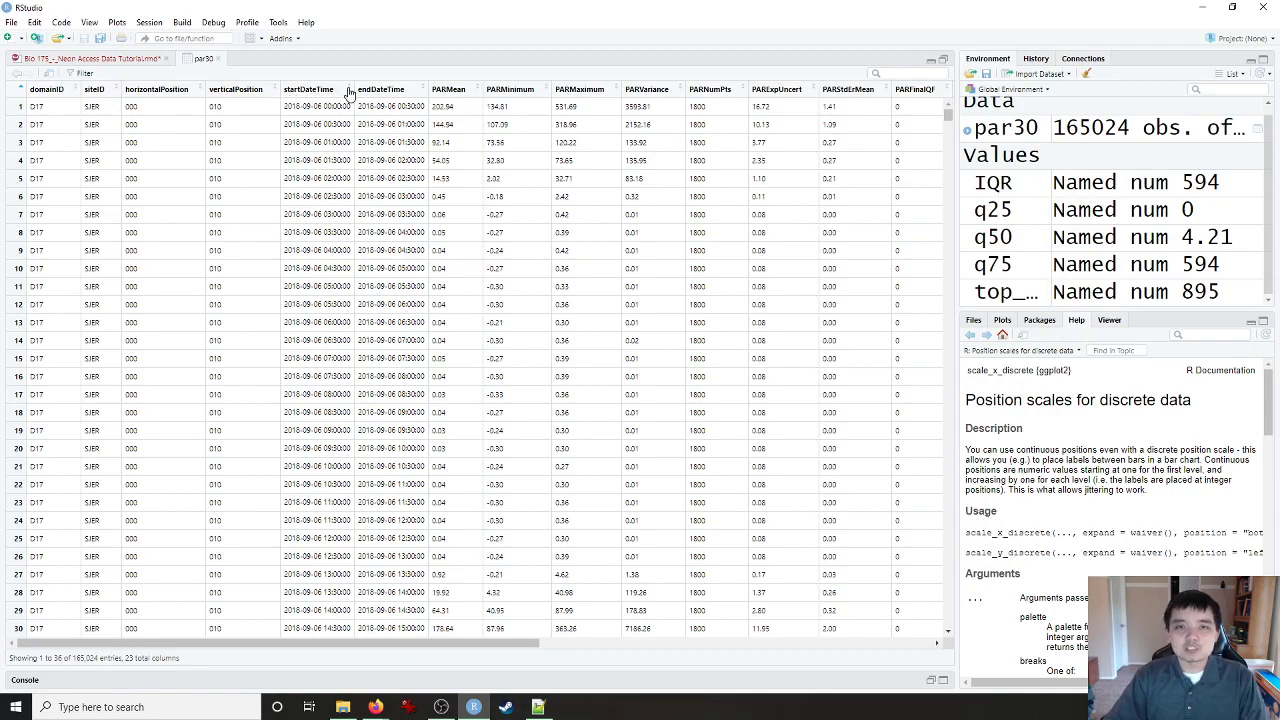
{"action": "left_click", "coordinate": [120, 58]}
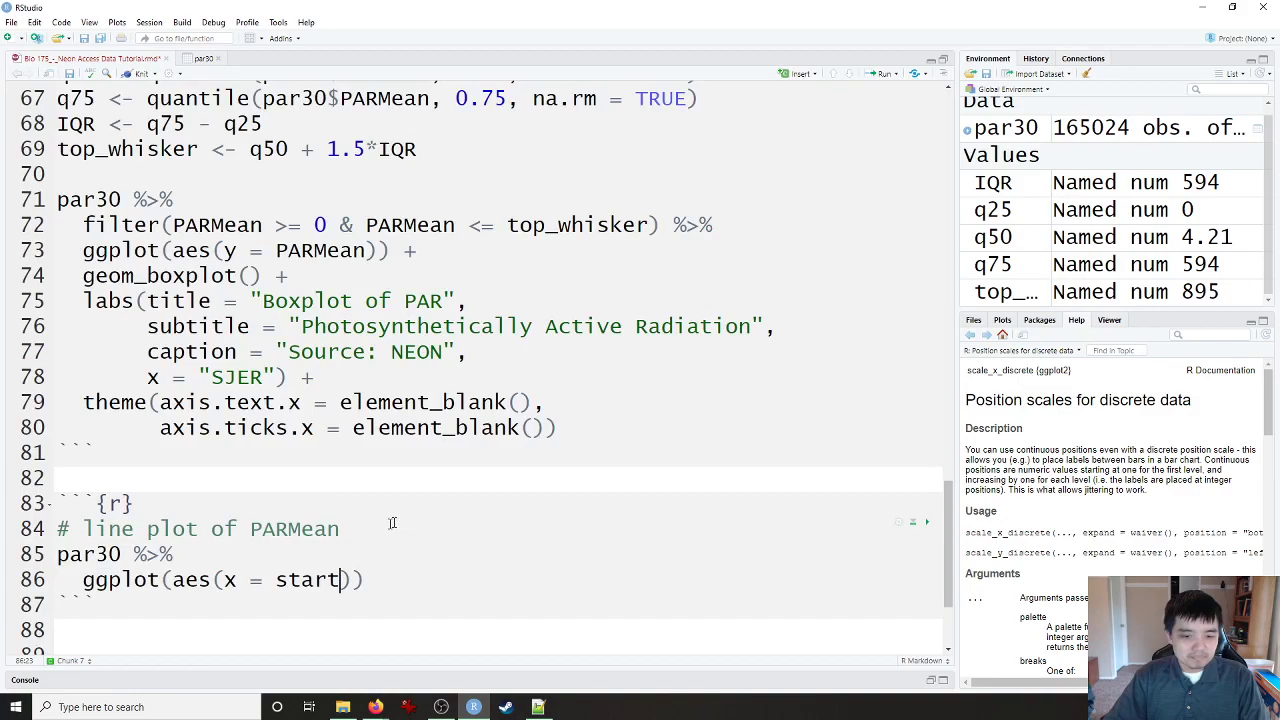
{"action": "type", "text": "DateTime"}
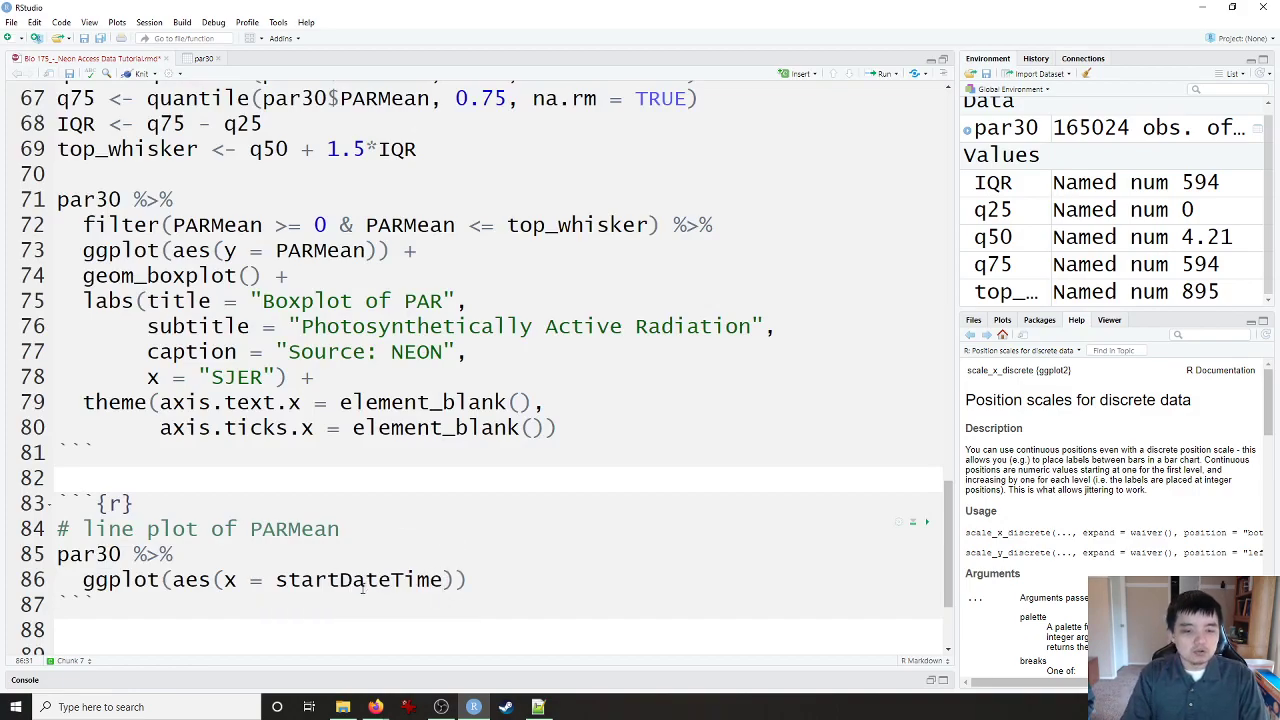
Step: Add y = PARMean to the aes() mapping and continue the ggplot line with a plus sign
{"action": "type", "text": ", "}
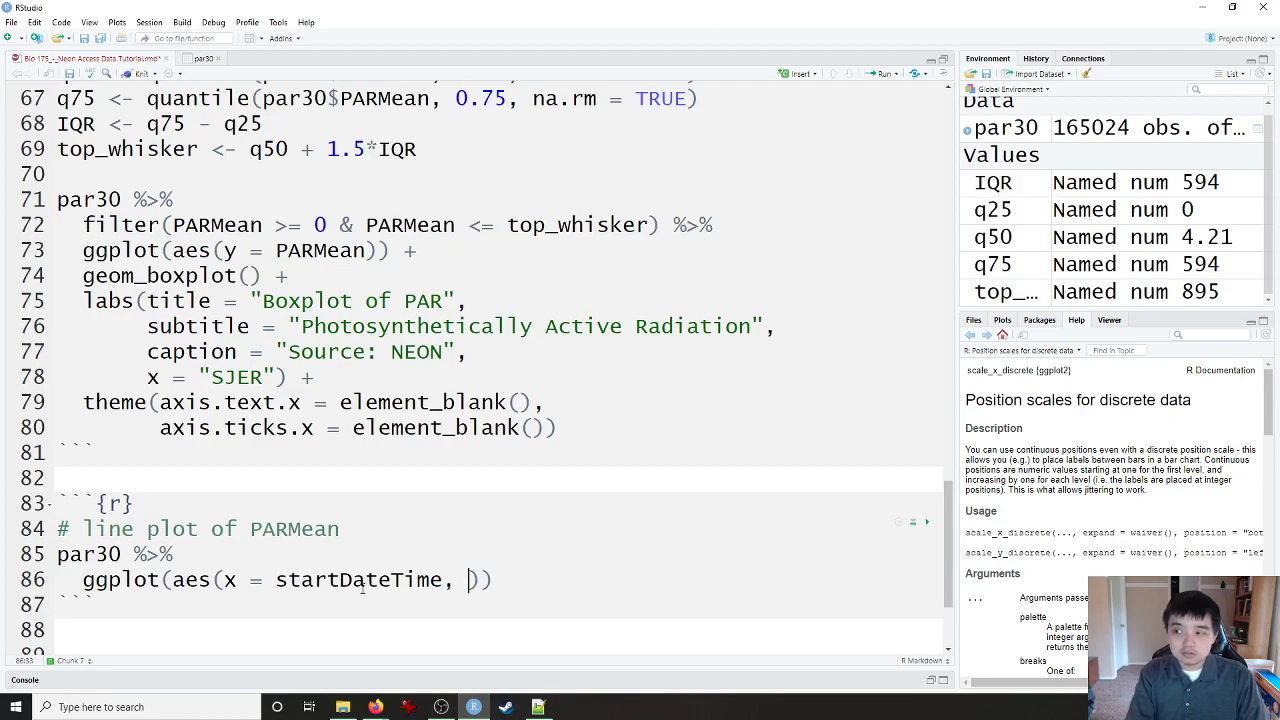
{"action": "type", "text": "y = "}
{"action": "type", "text": "PARMean"}
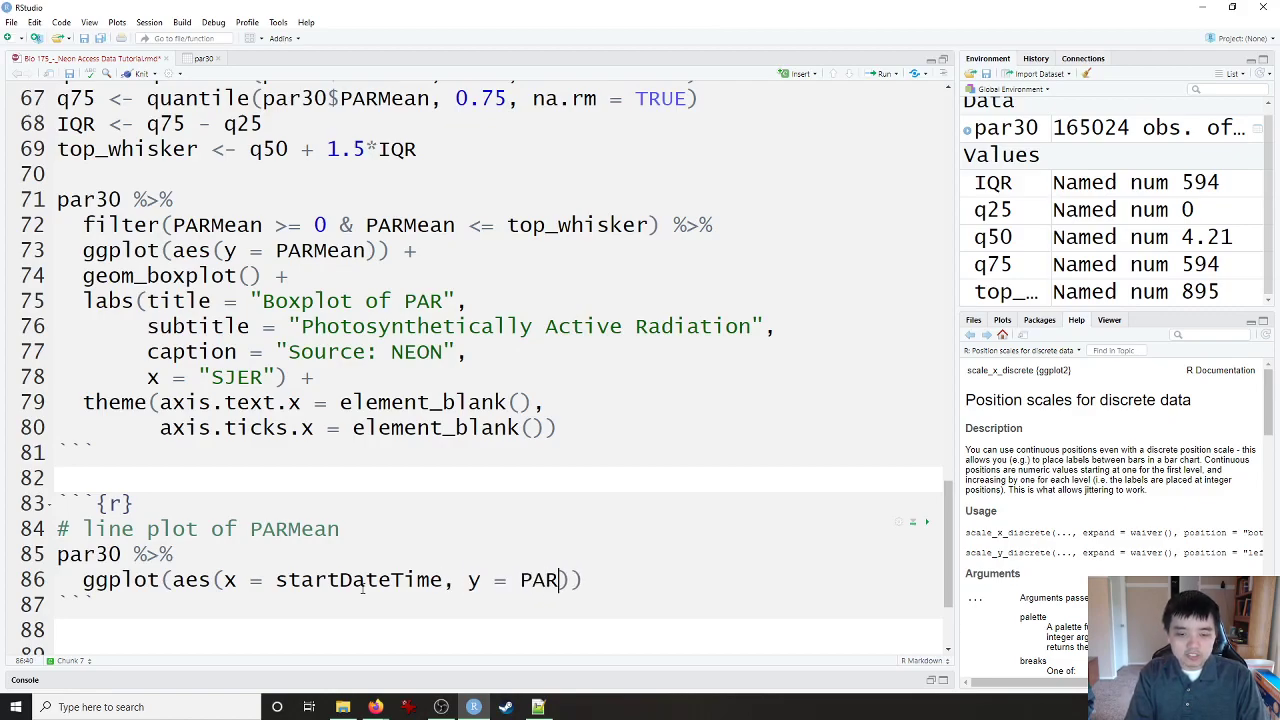
{"action": "key", "text": "End"}
{"action": "type", "text": "+"}
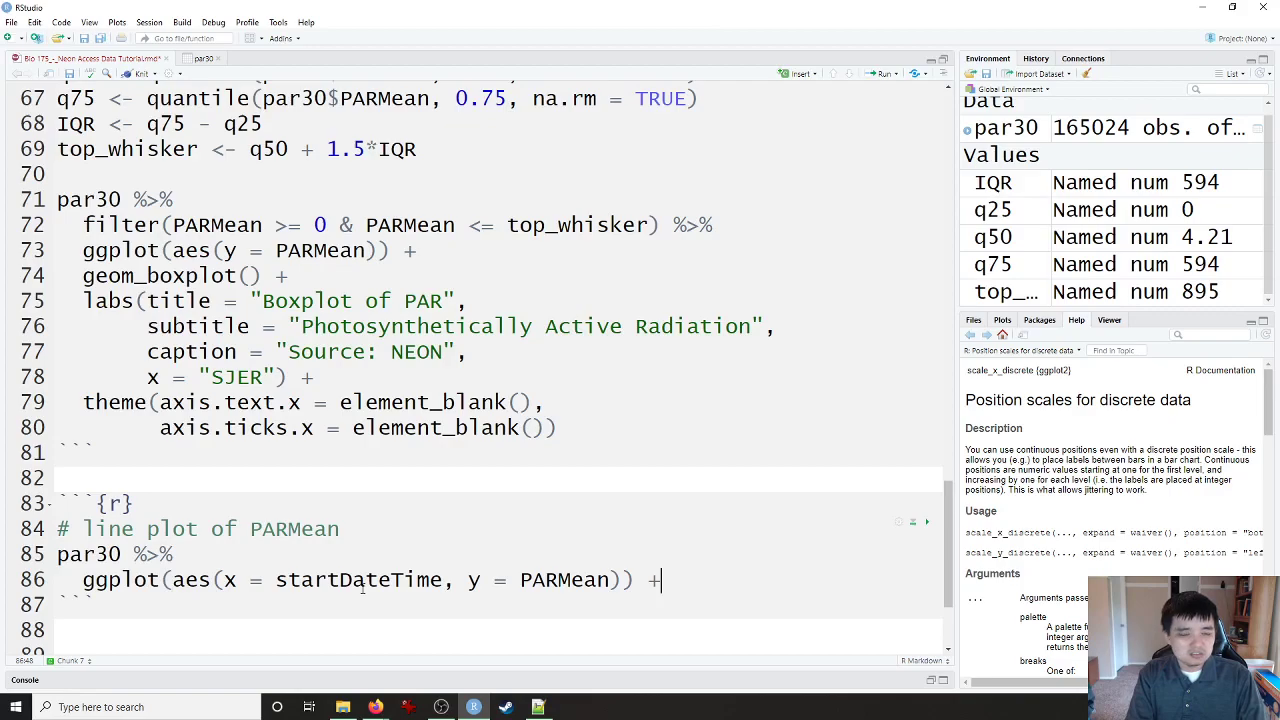
{"action": "key", "text": "Return"}
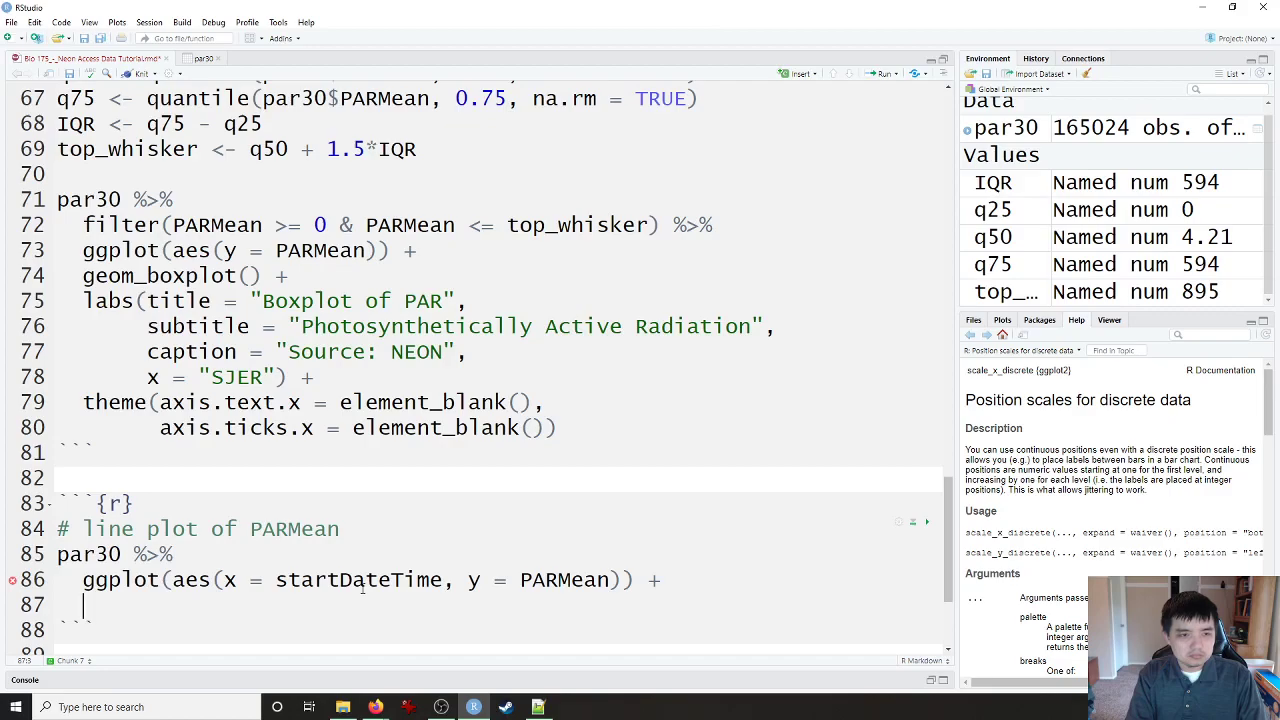
Step: Add a geom_line(color = "blue") layer and run the line plot code
{"action": "type", "text": "geom_line"}
{"action": "key", "text": "Tab"}
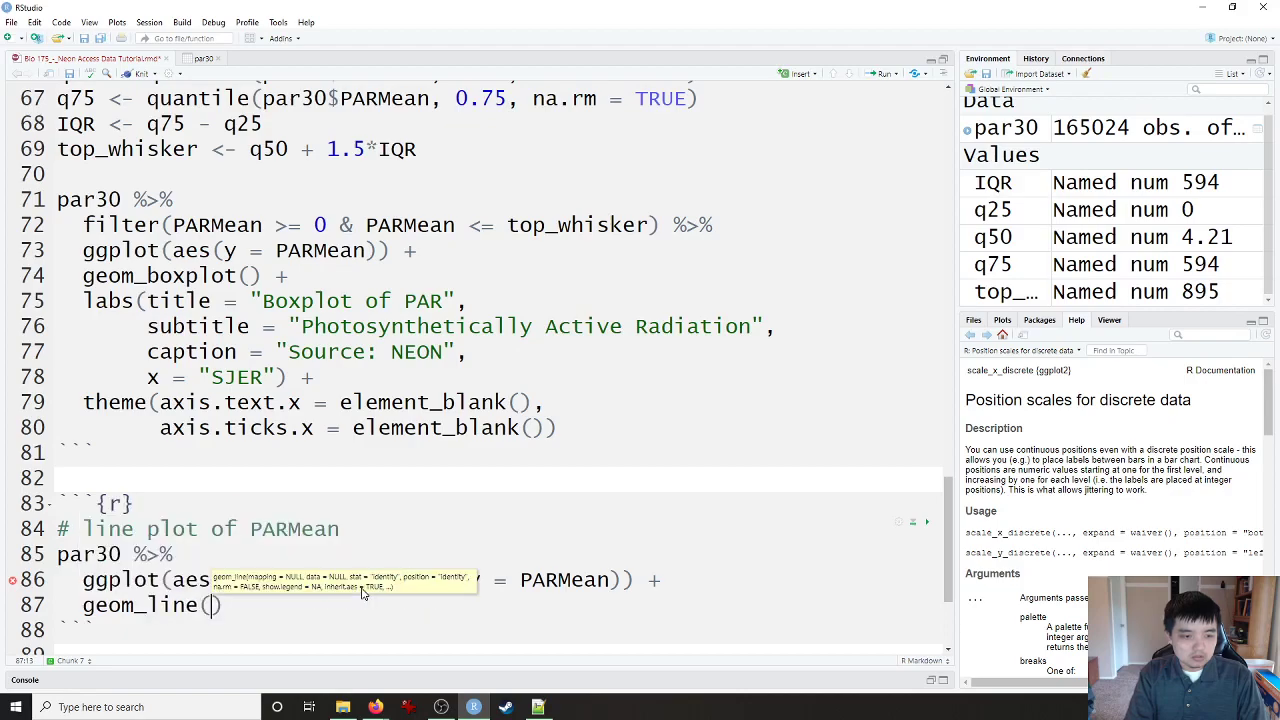
{"action": "key", "text": "Delete"}
{"action": "type", "text": ")"}
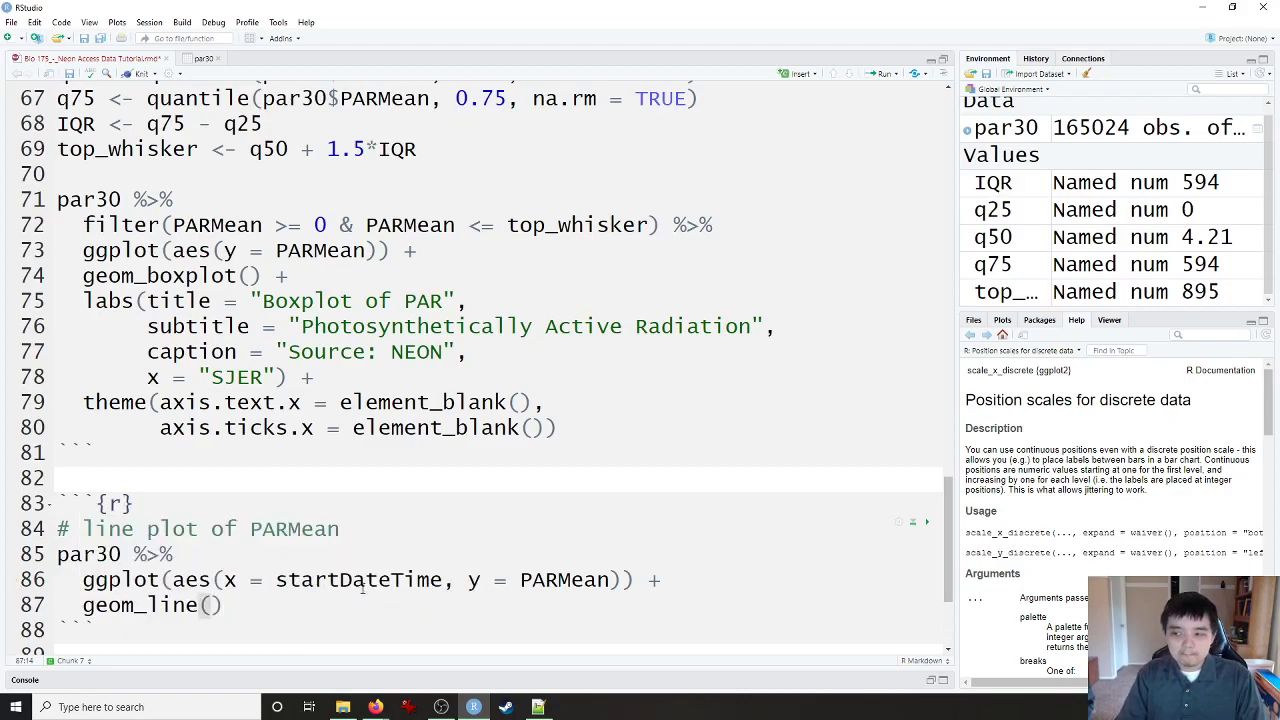
{"action": "key", "text": "Left"}
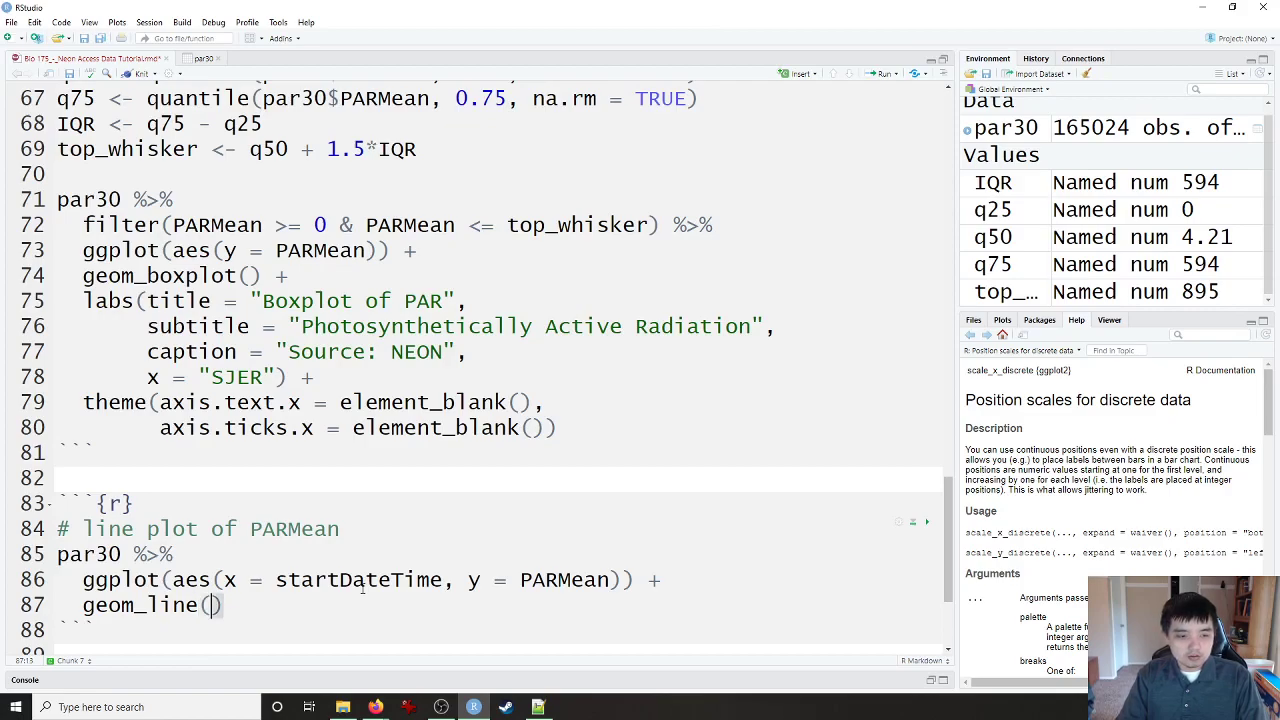
{"action": "type", "text": "color = b"}
{"action": "key", "text": "BackSpace"}
{"action": "type", "text": "\"blue"}
{"action": "key", "text": "ctrl+Return"}
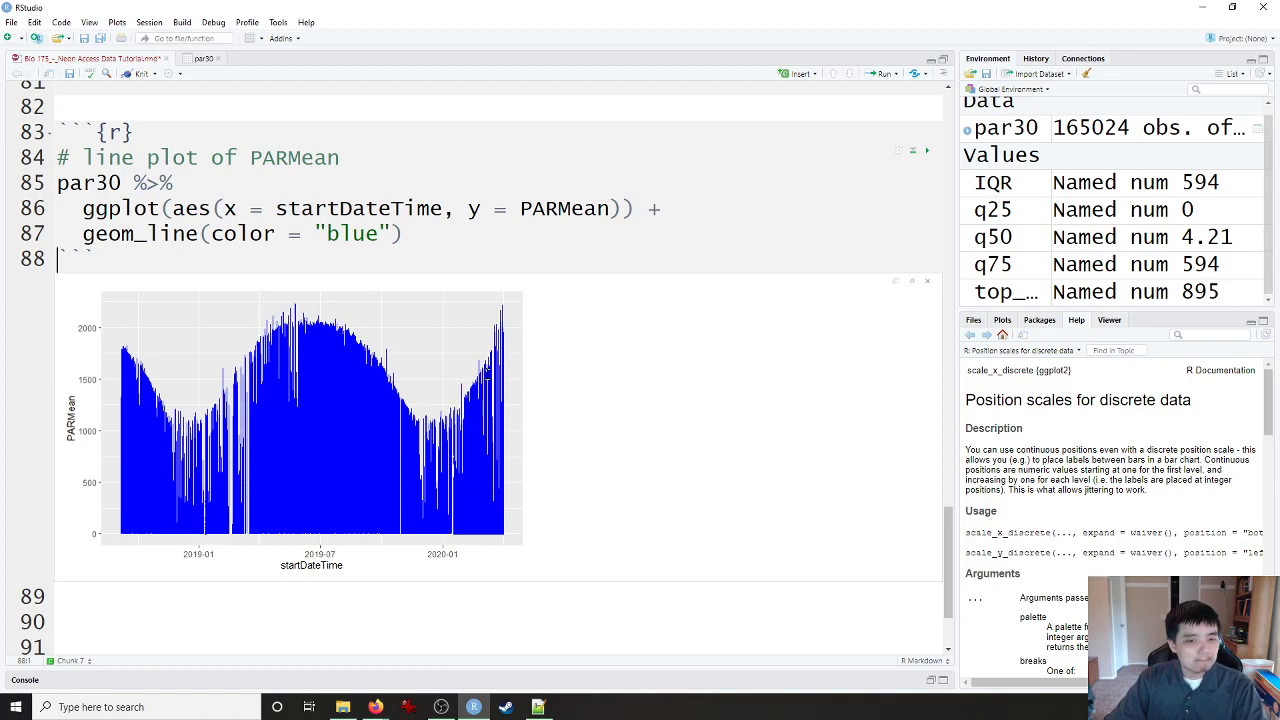
Step: Add a labs() layer after geom_line() with the title "Line Plot of PARMean"
{"action": "left_click", "coordinate": [439, 238]}
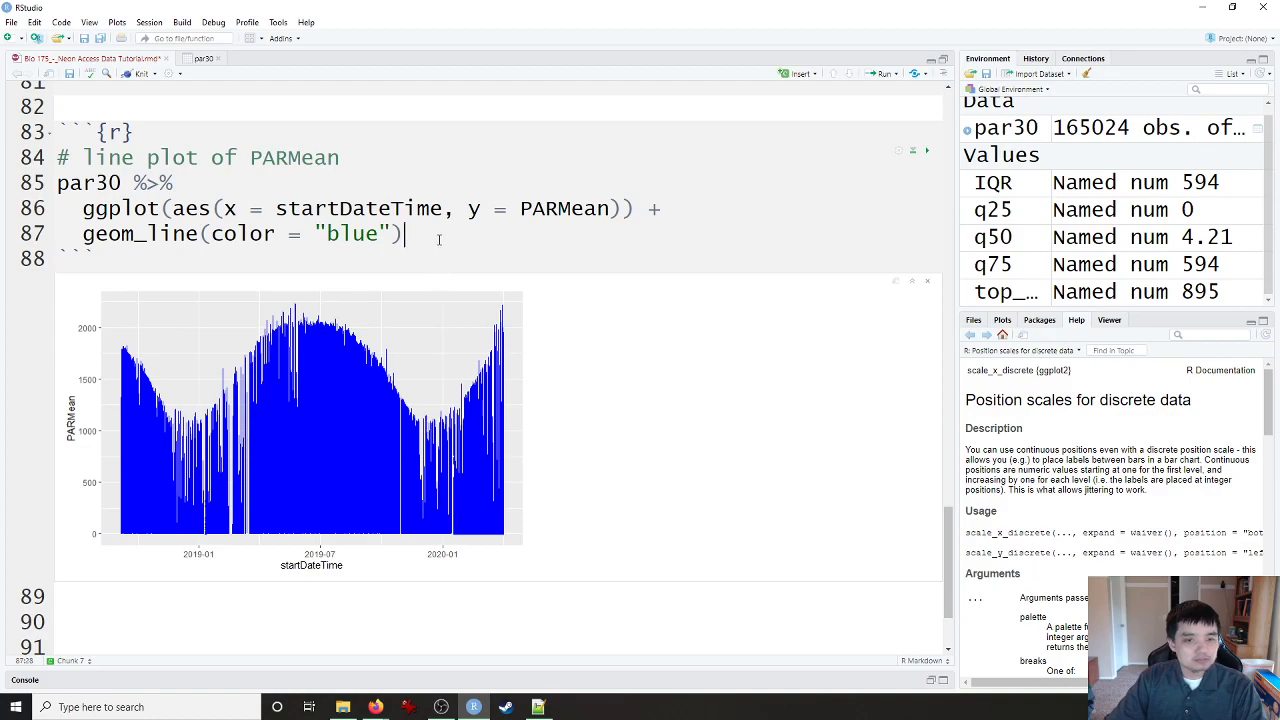
{"action": "type", "text": "+"}
{"action": "key", "text": "Return"}
{"action": "type", "text": "lab"}
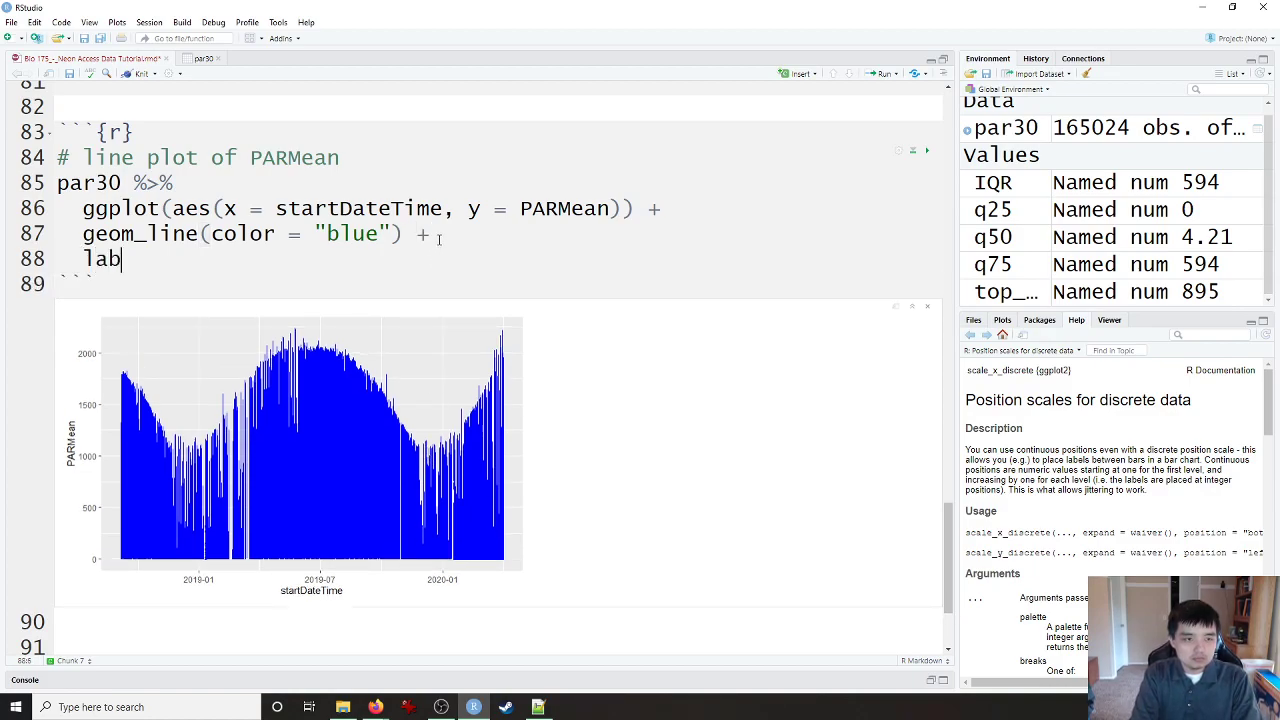
{"action": "type", "text": "s(title = \"Line"}
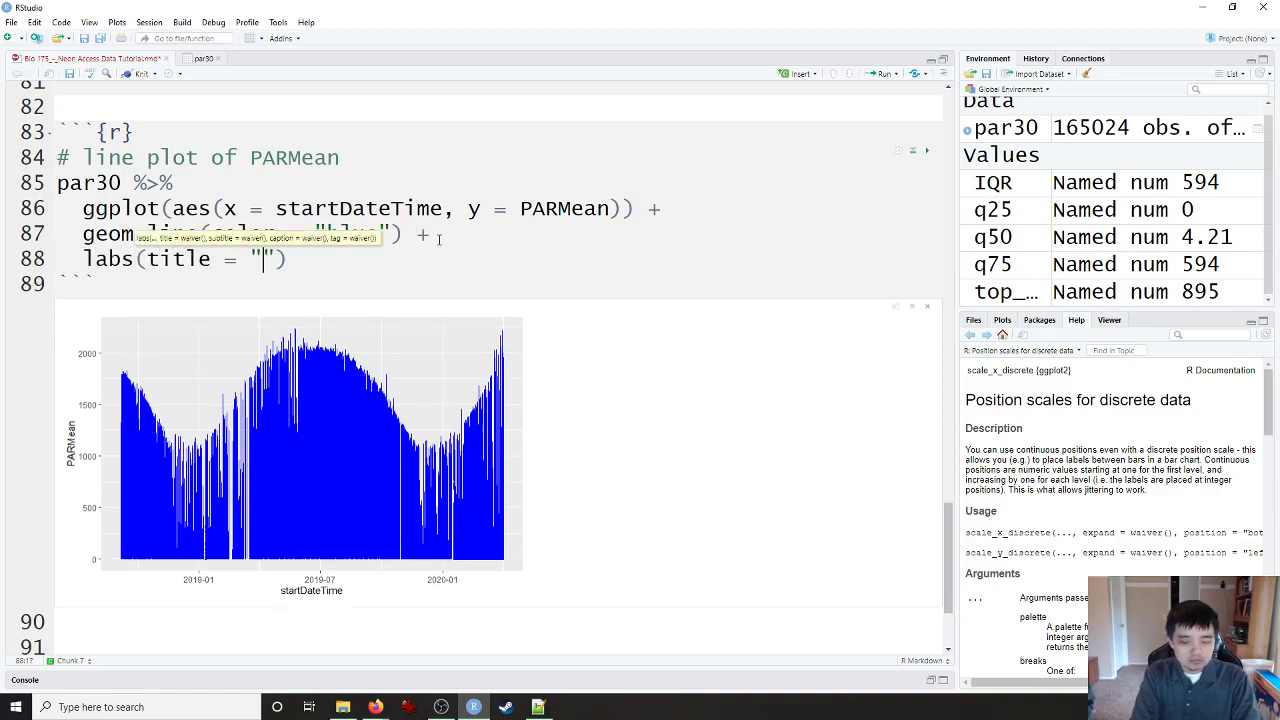
{"action": "type", "text": " Plot of P"}
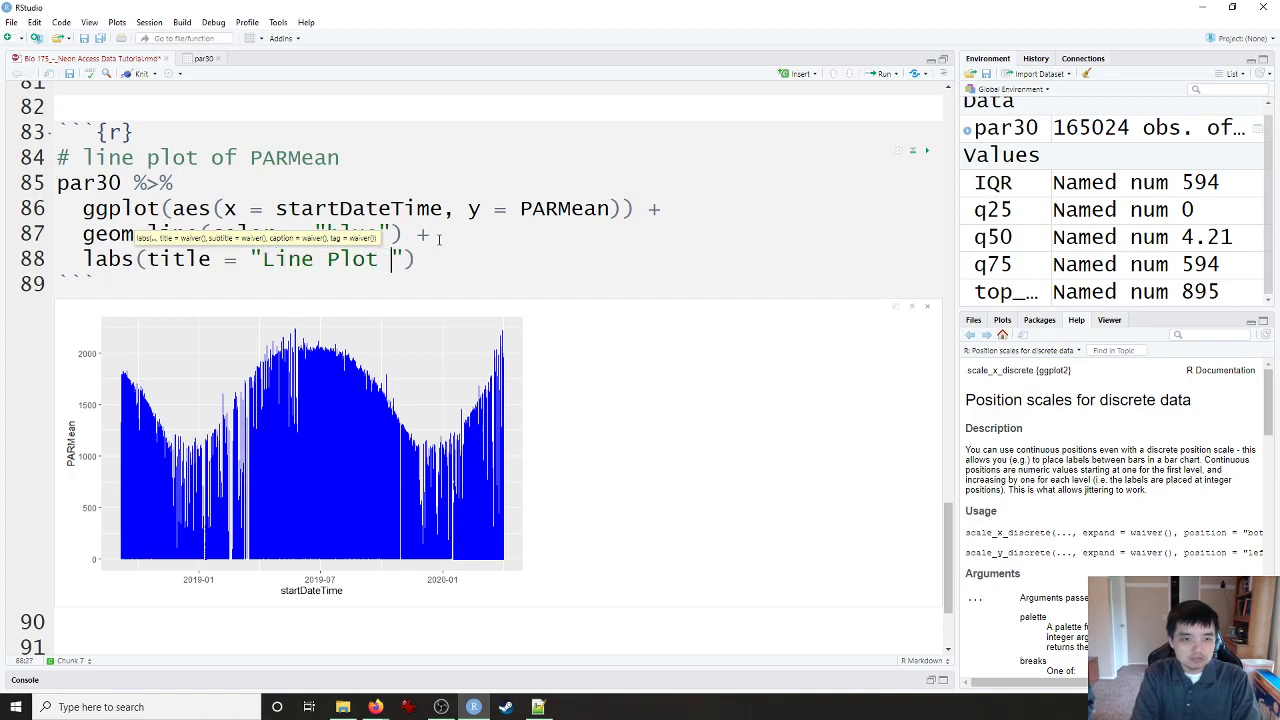
{"action": "type", "text": "ma"}
{"action": "key", "text": "BackSpace"}
{"action": "key", "text": "BackSpace"}
{"action": "type", "text": "Mean"}
{"action": "key", "text": "Right"}
{"action": "type", "text": ","}
Step: Add the subtitle "Photosynthetically Active Radiation" to labs() on its own line
{"action": "key", "text": "Return"}
{"action": "type", "text": "subtitle"}
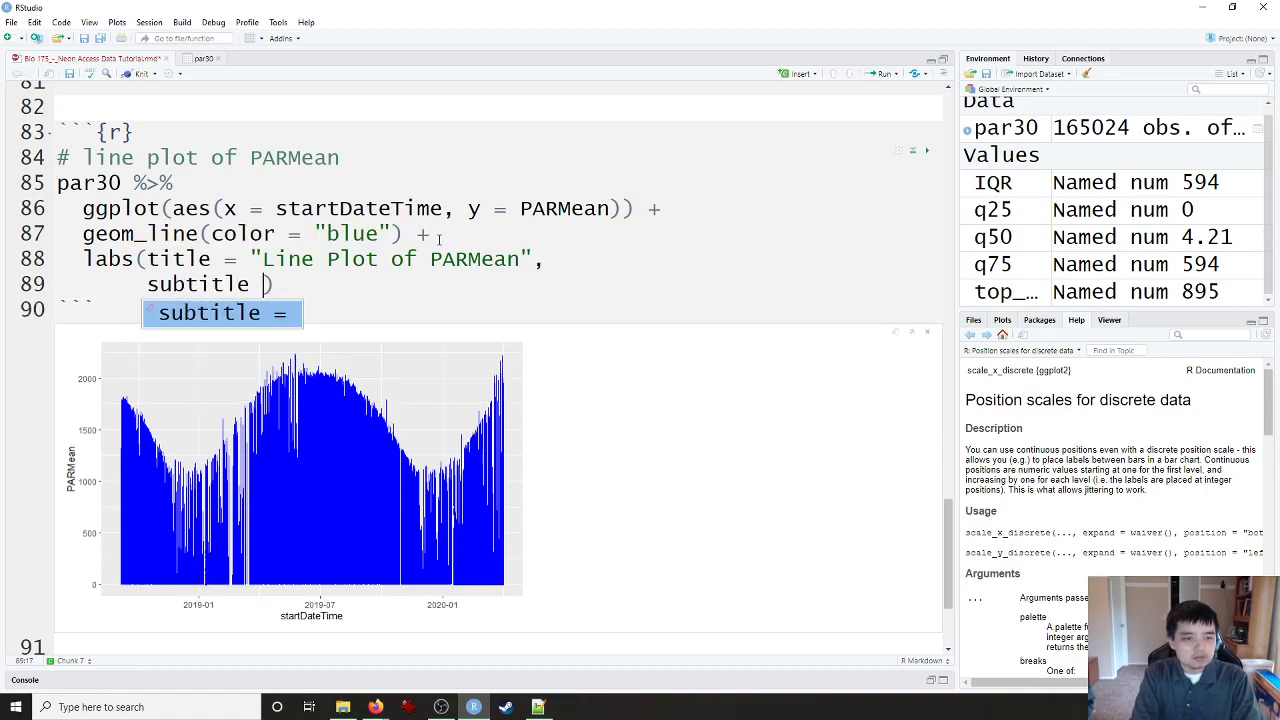
{"action": "key", "text": "Tab"}
{"action": "type", "text": "\"Ph"}
{"action": "type", "text": "y"}
{"action": "key", "text": "BackSpace"}
{"action": "type", "text": "oty"}
{"action": "key", "text": "BackSpace"}
{"action": "type", "text": "osynti"}
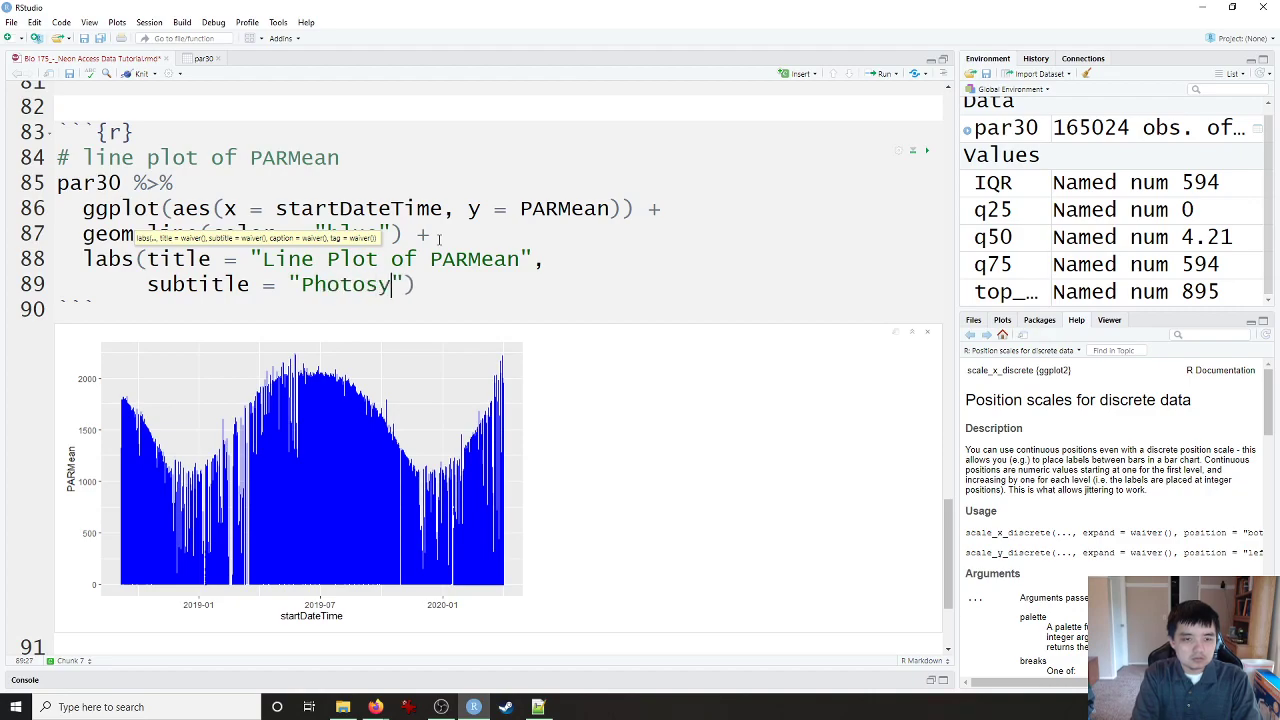
{"action": "type", "text": "y"}
{"action": "key", "text": "BackSpace"}
{"action": "key", "text": "BackSpace"}
{"action": "type", "text": "hetically "}
{"action": "type", "text": "Active Rad"}
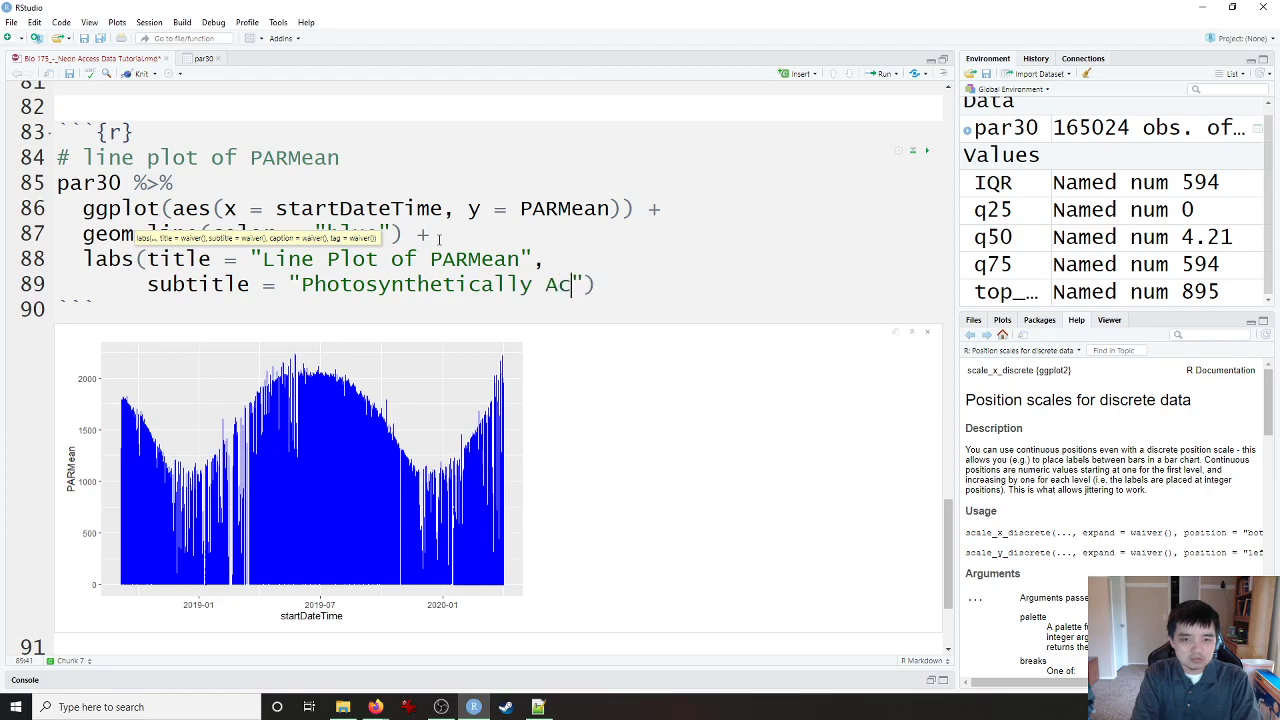
{"action": "type", "text": "iation\","}
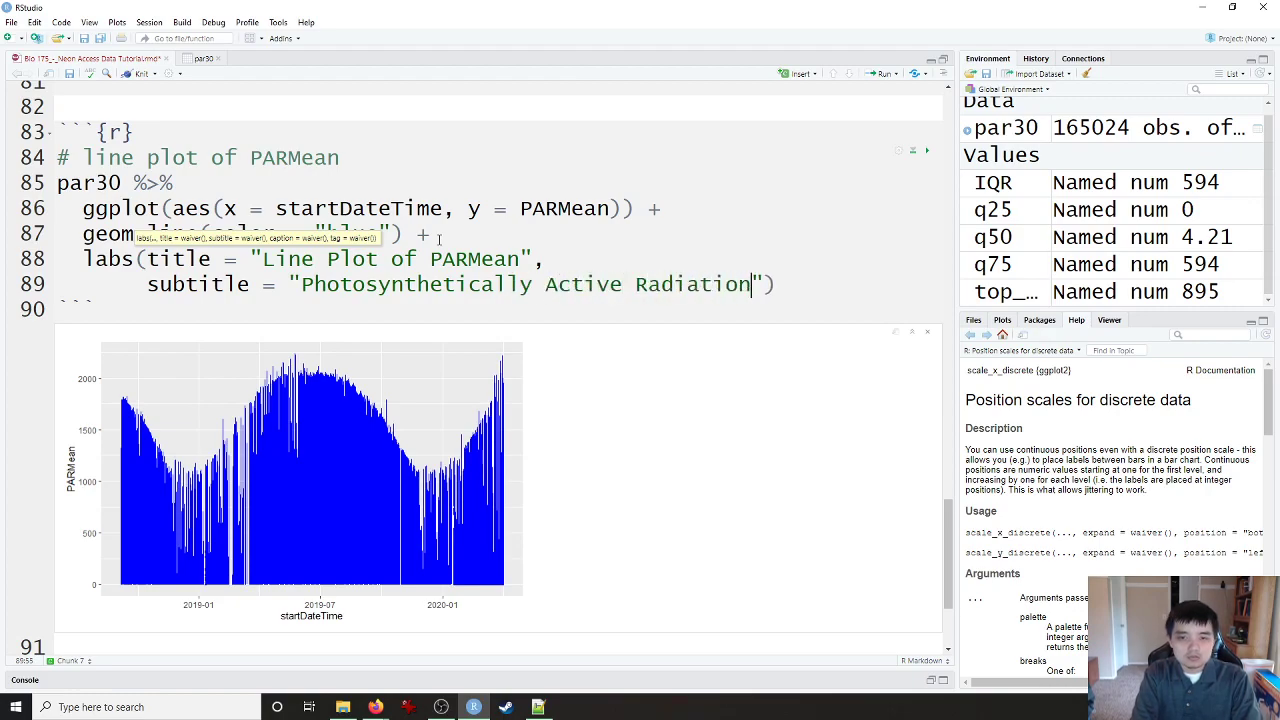
Step: Add the caption "Source: NEON" to labs() on a new line below the subtitle
{"action": "key", "text": "Return"}
{"action": "type", "text": "capti"}
{"action": "type", "text": "on = \"Sour"}
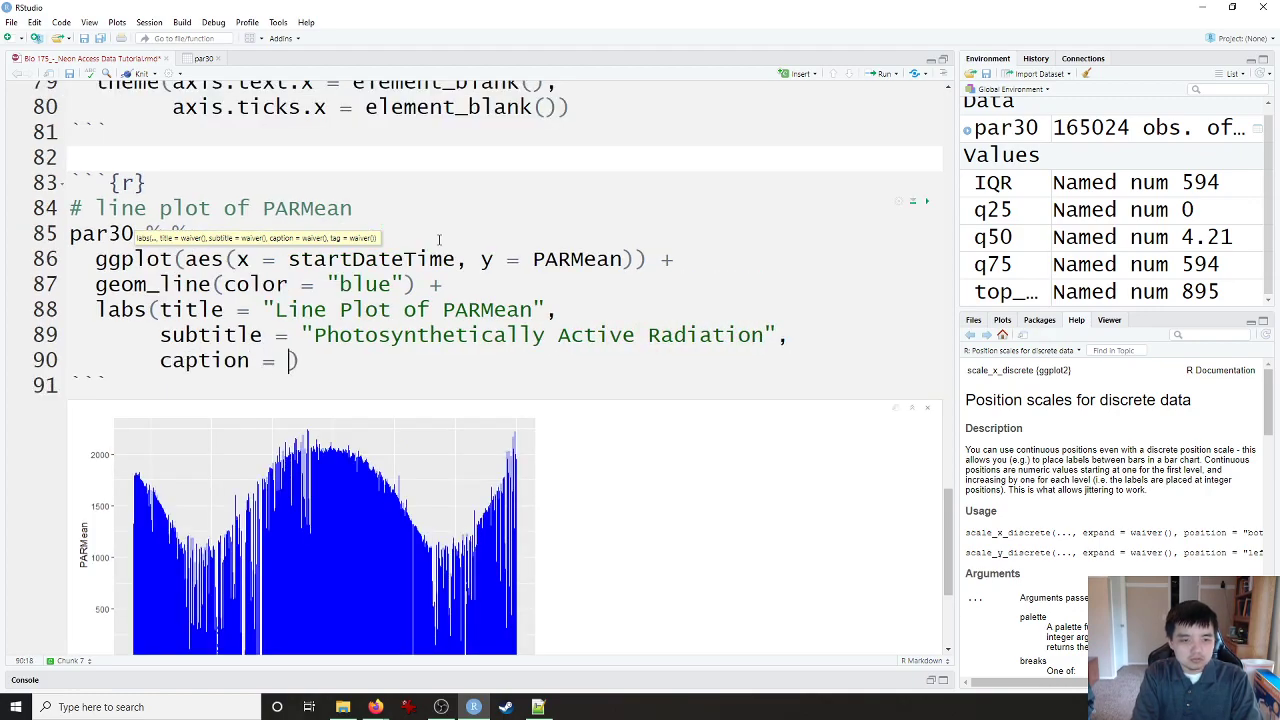
{"action": "type", "text": "ce: NEON\""}
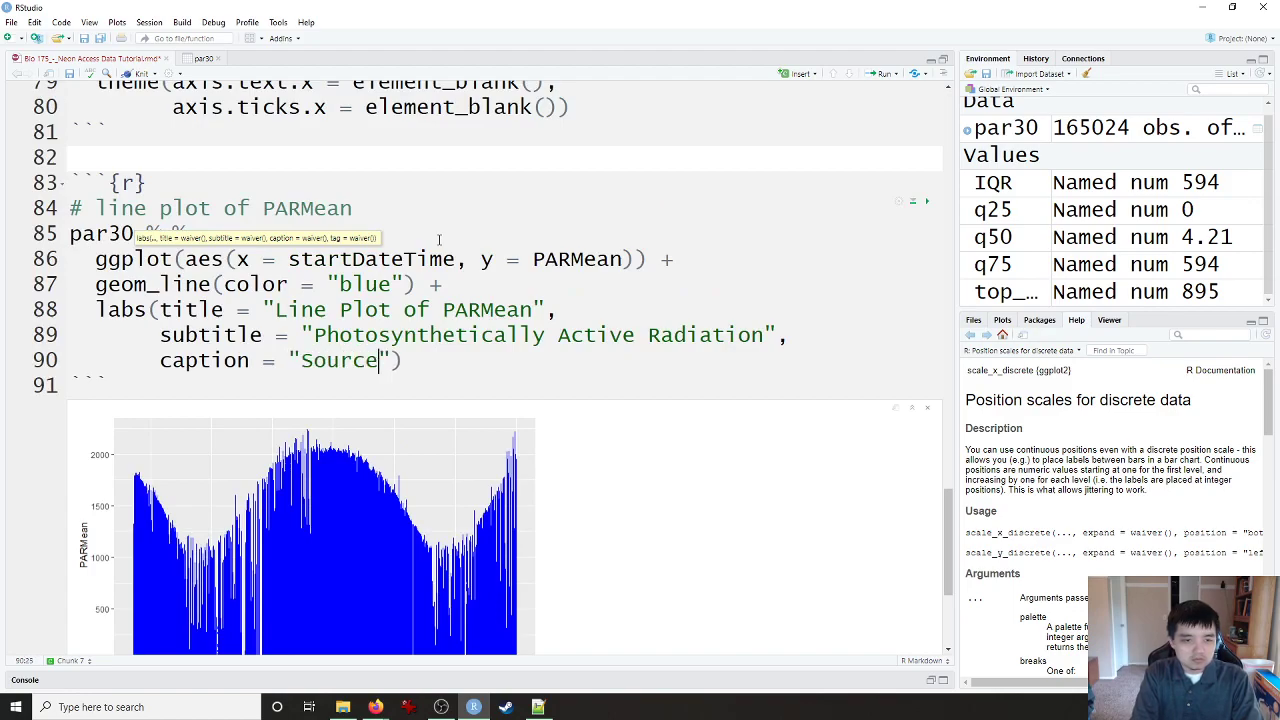
{"action": "type", "text": ","}
Step: Blank the x-axis label with x = "" in labs() and rerun the line plot code
{"action": "key", "text": "Return"}
{"action": "scroll", "coordinate": [222, 449], "scroll_direction": "down", "scroll_amount": 1}
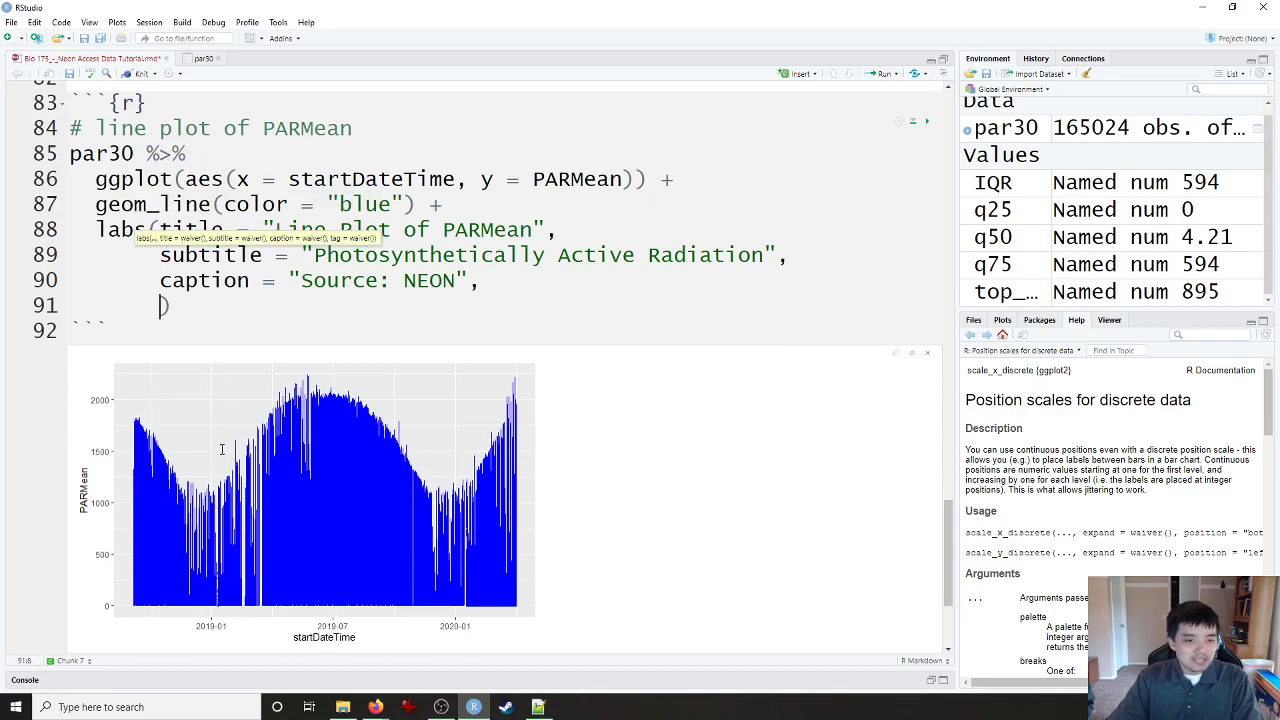
{"action": "scroll", "coordinate": [222, 449], "scroll_direction": "down", "scroll_amount": 1}
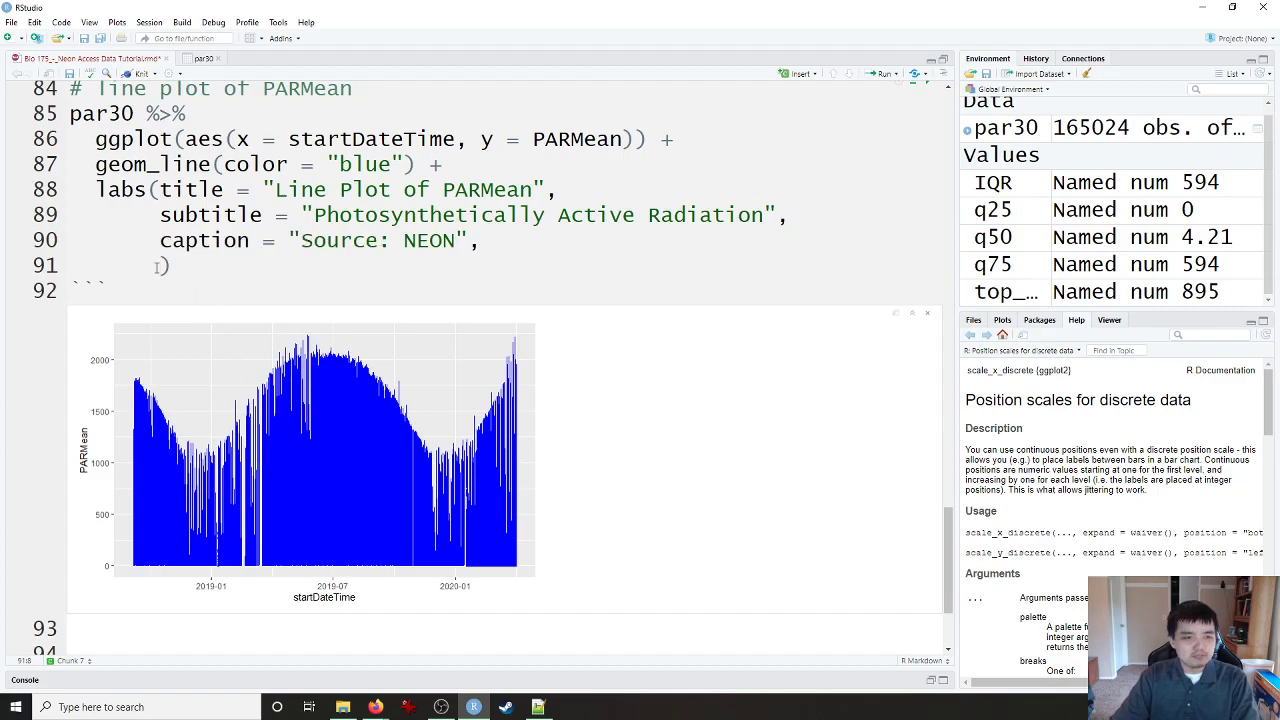
{"action": "type", "text": "x ="}
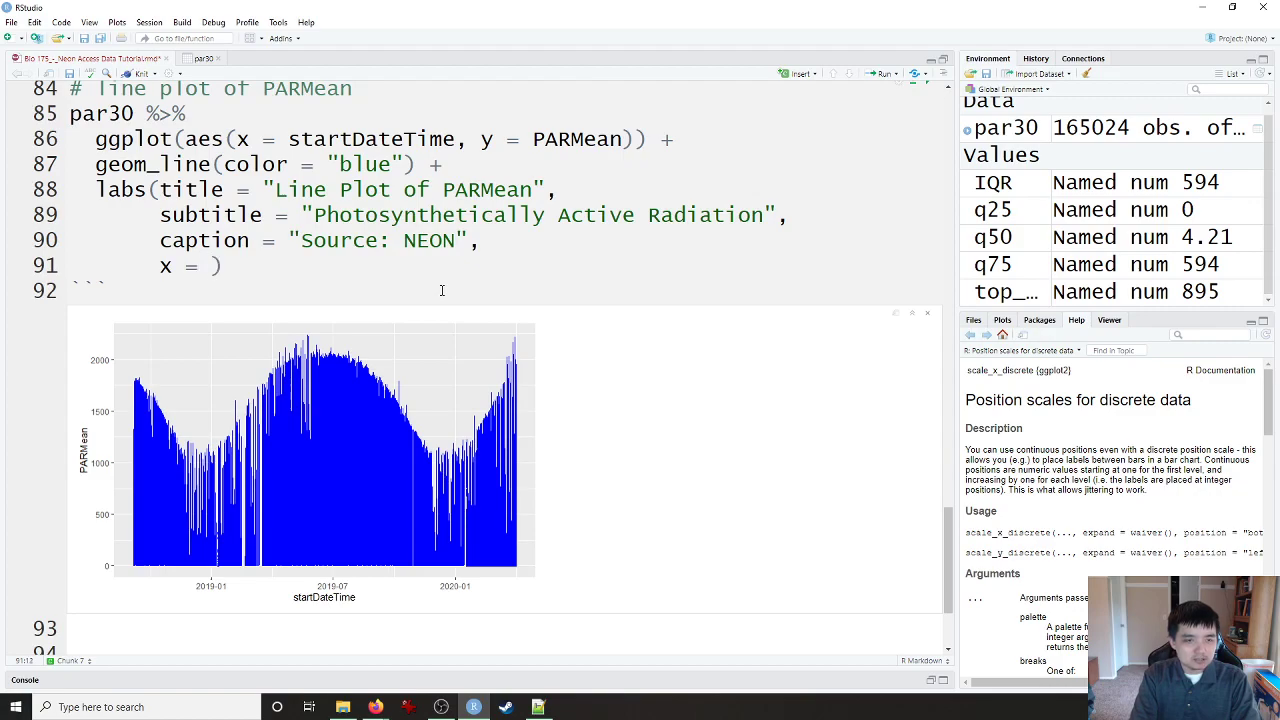
{"action": "type", "text": " \"\""}
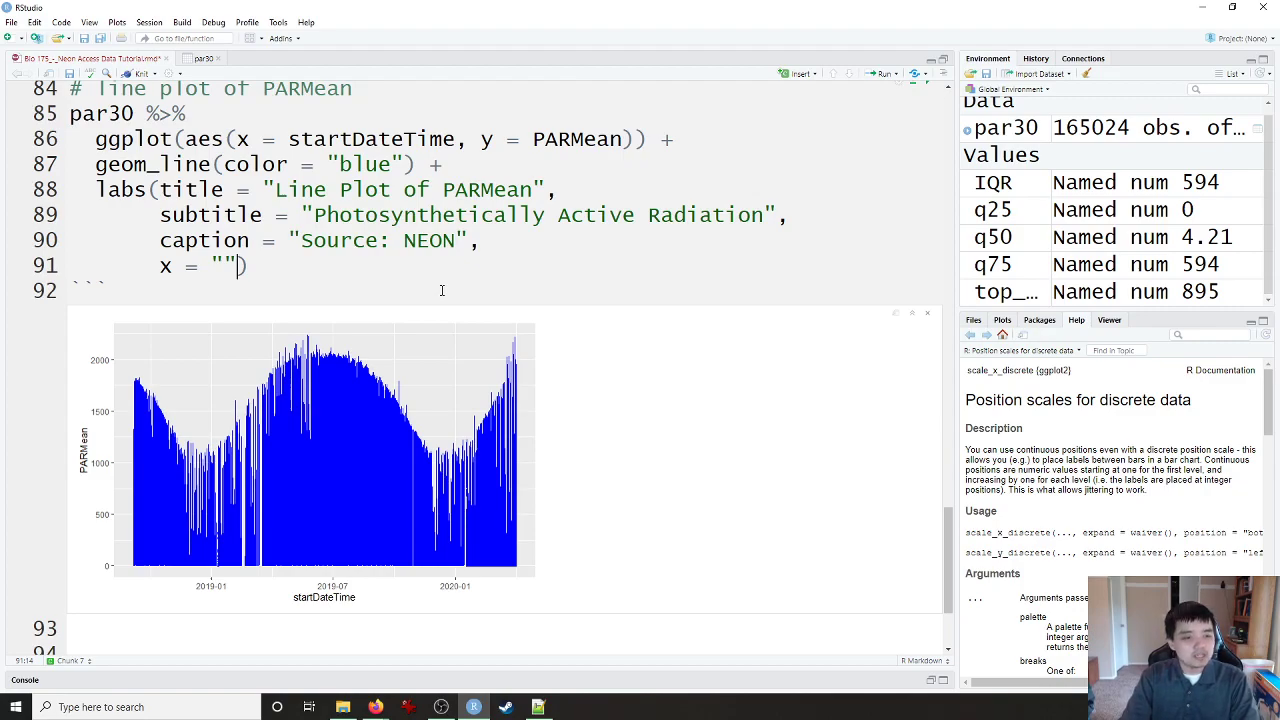
{"action": "key", "text": "ctrl+Return"}
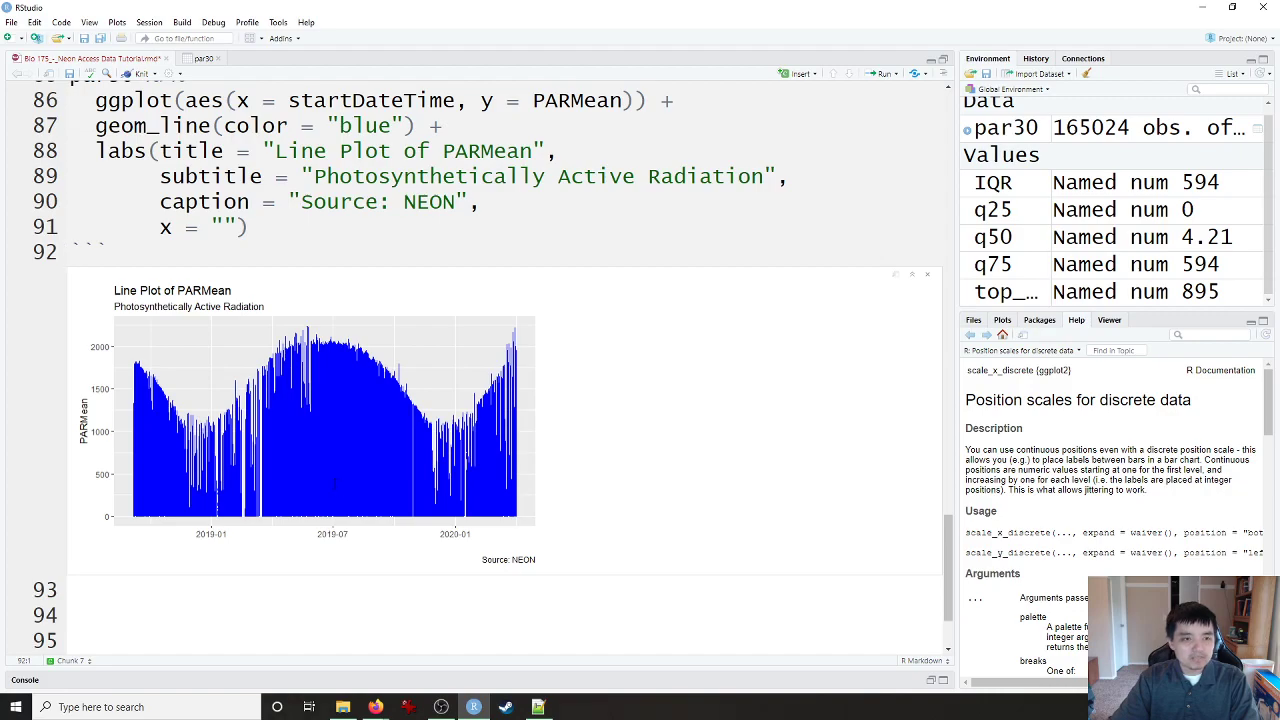
Step: Append theme_minimal() after labs() and rerun the line plot code
{"action": "left_click", "coordinate": [342, 234]}
{"action": "type", "text": "+"}
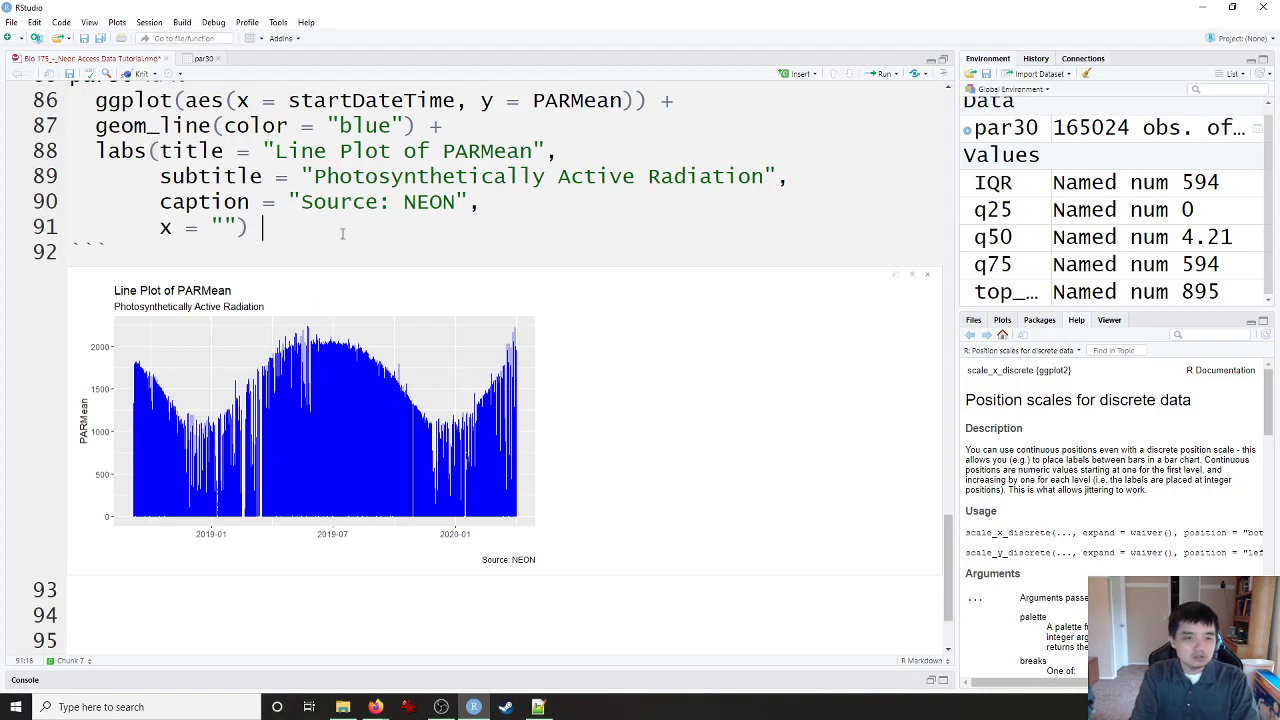
{"action": "key", "text": "Return"}
{"action": "type", "text": "theme_minimal("}
{"action": "key", "text": "Tab"}
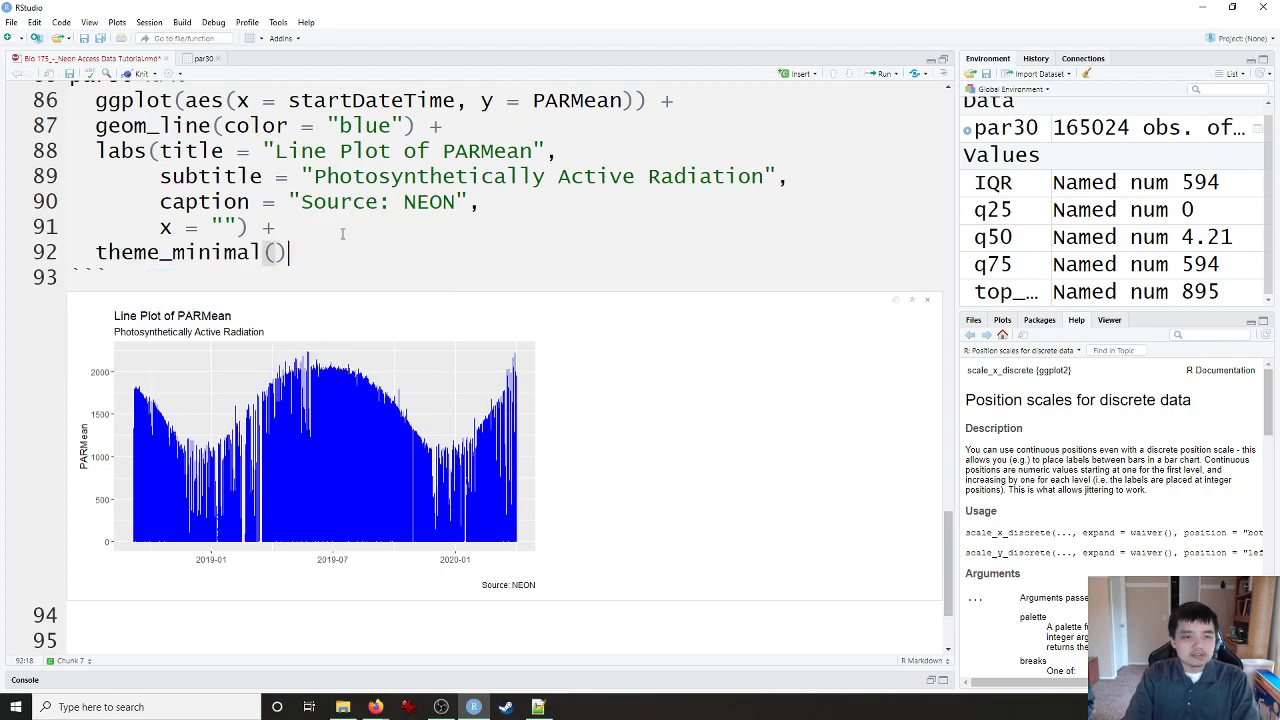
{"action": "key", "text": "ctrl+Return"}
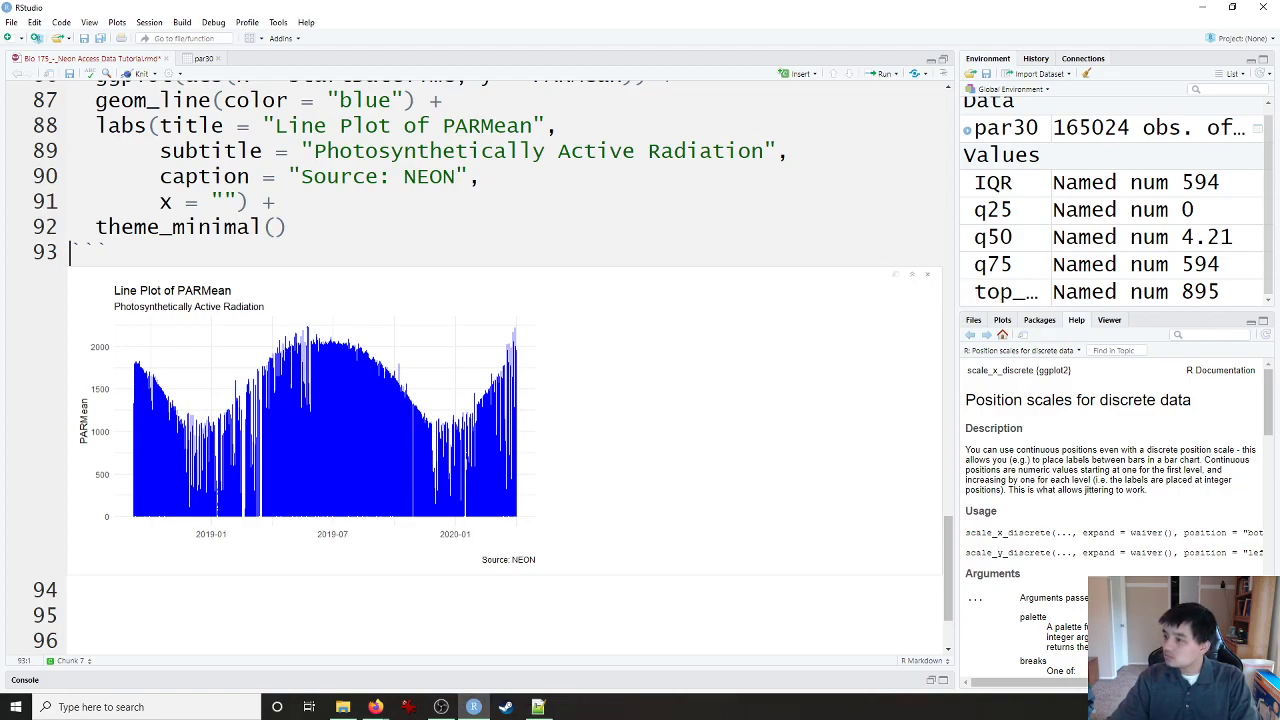
Step: Save the R Markdown tutorial file
{"action": "left_click", "coordinate": [375, 707]}
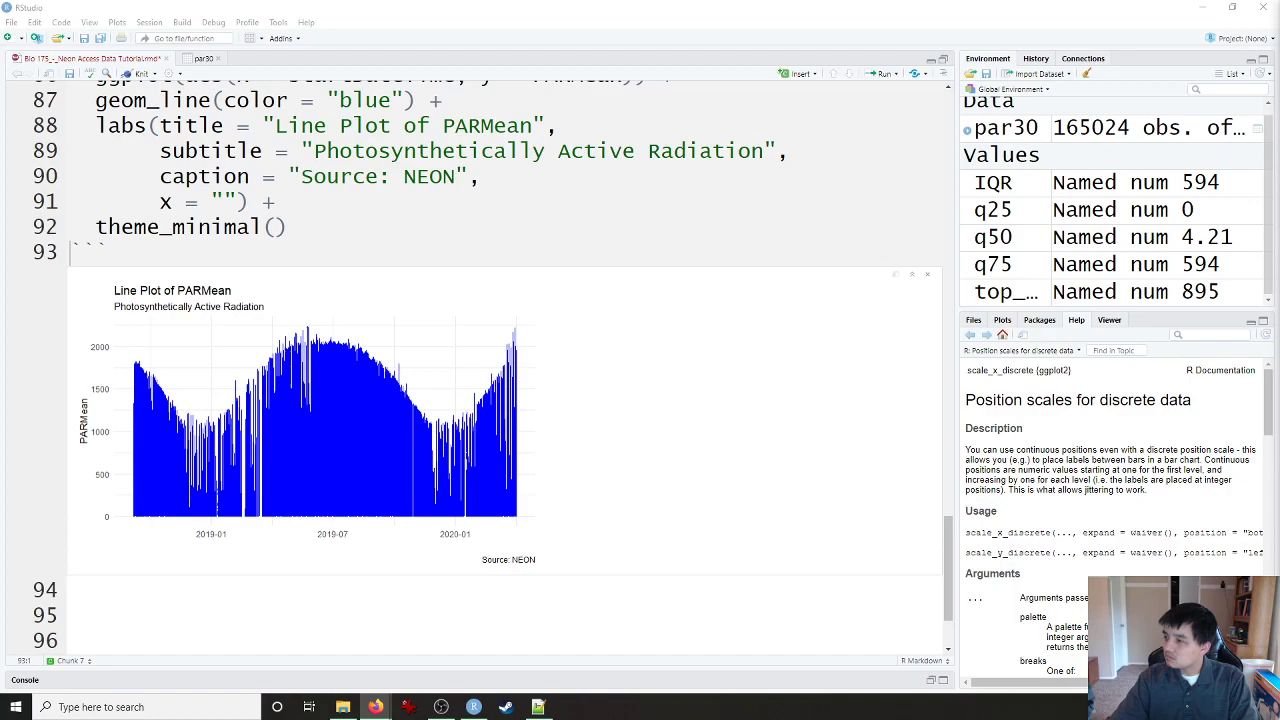
{"action": "scroll", "coordinate": [691, 348], "scroll_direction": "up", "scroll_amount": 2}
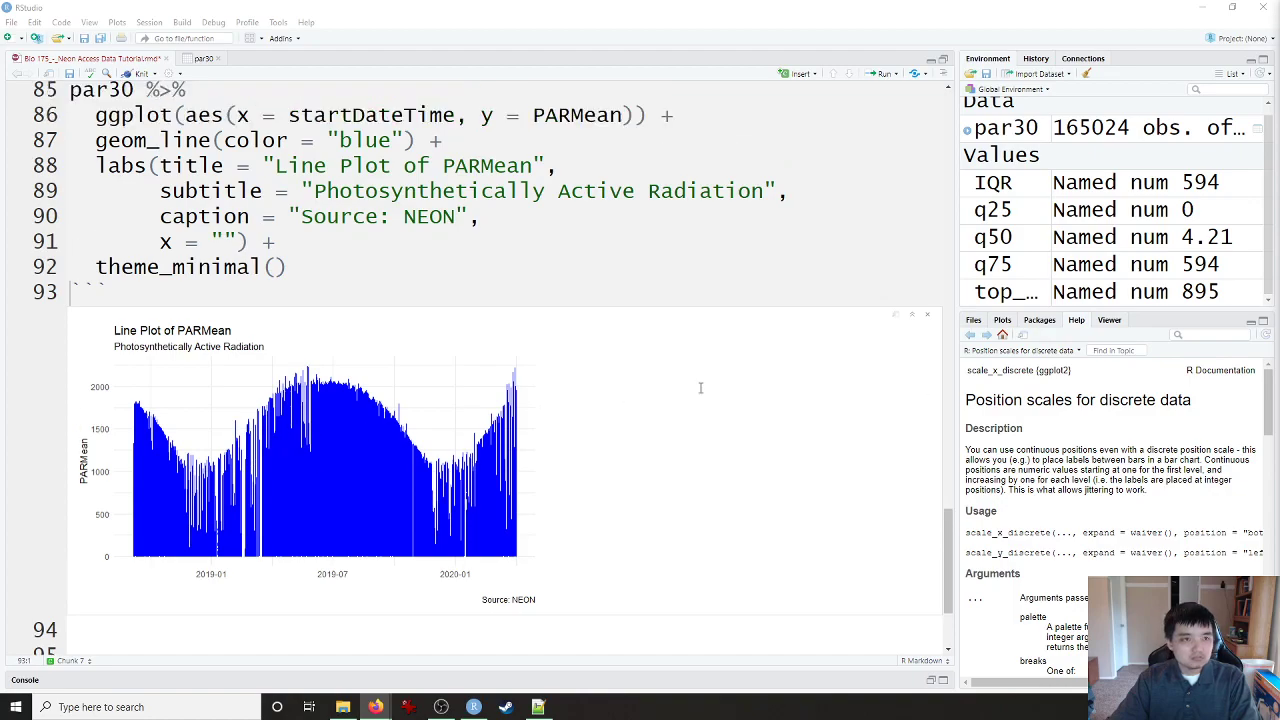
{"action": "left_click", "coordinate": [70, 74]}
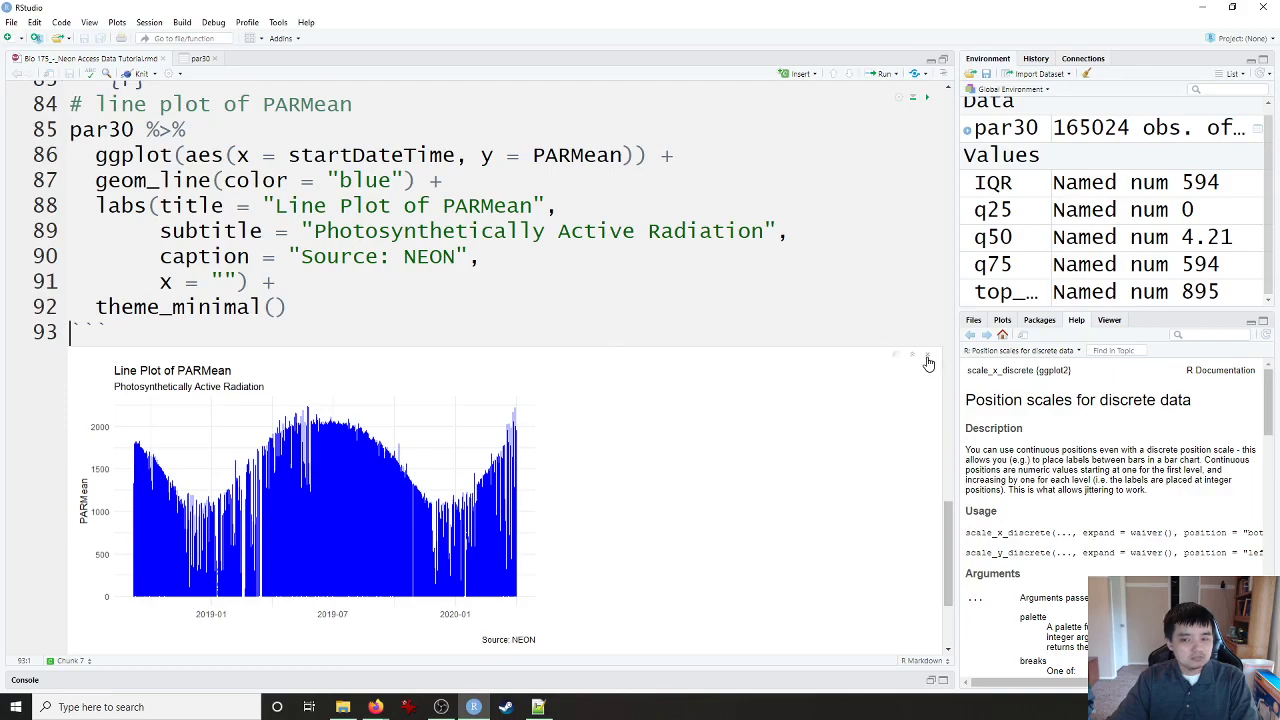
{"action": "scroll", "coordinate": [772, 448], "scroll_direction": "down", "scroll_amount": 1}
{"action": "scroll", "coordinate": [772, 448], "scroll_direction": "up", "scroll_amount": 1}
{"action": "scroll", "coordinate": [774, 446], "scroll_direction": "down", "scroll_amount": 1}
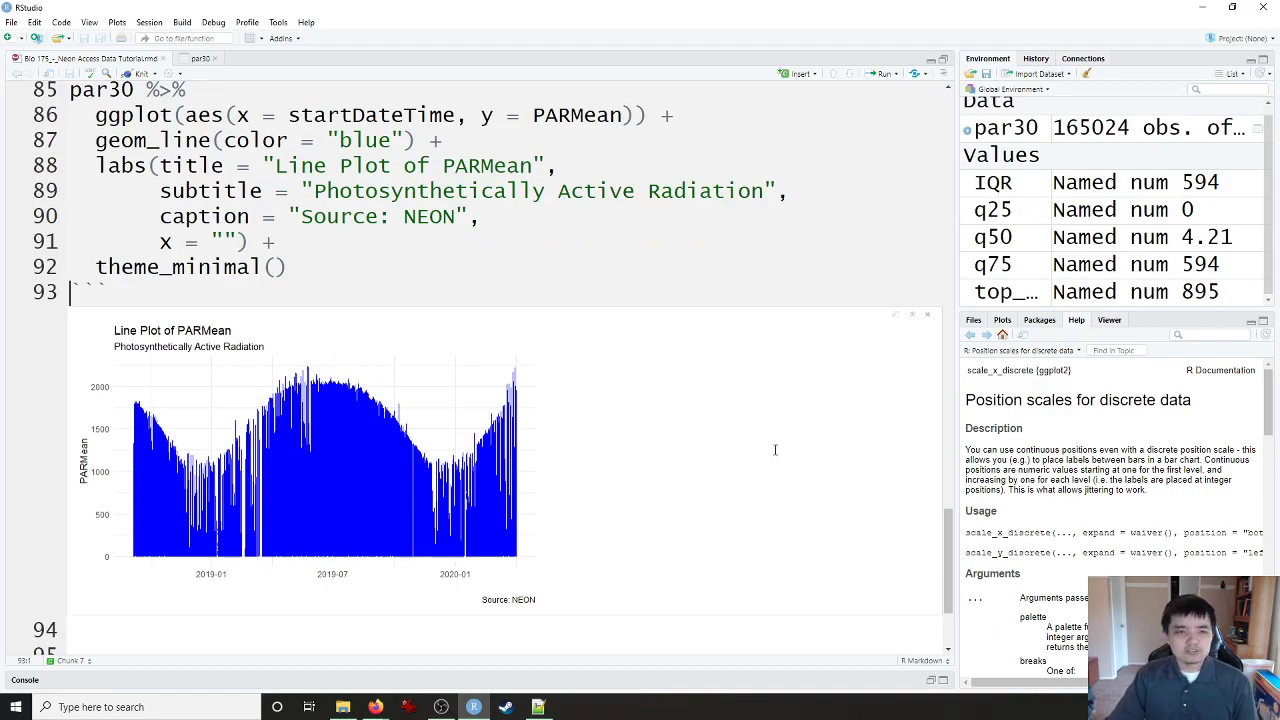
{"action": "scroll", "coordinate": [774, 450], "scroll_direction": "up", "scroll_amount": 1}
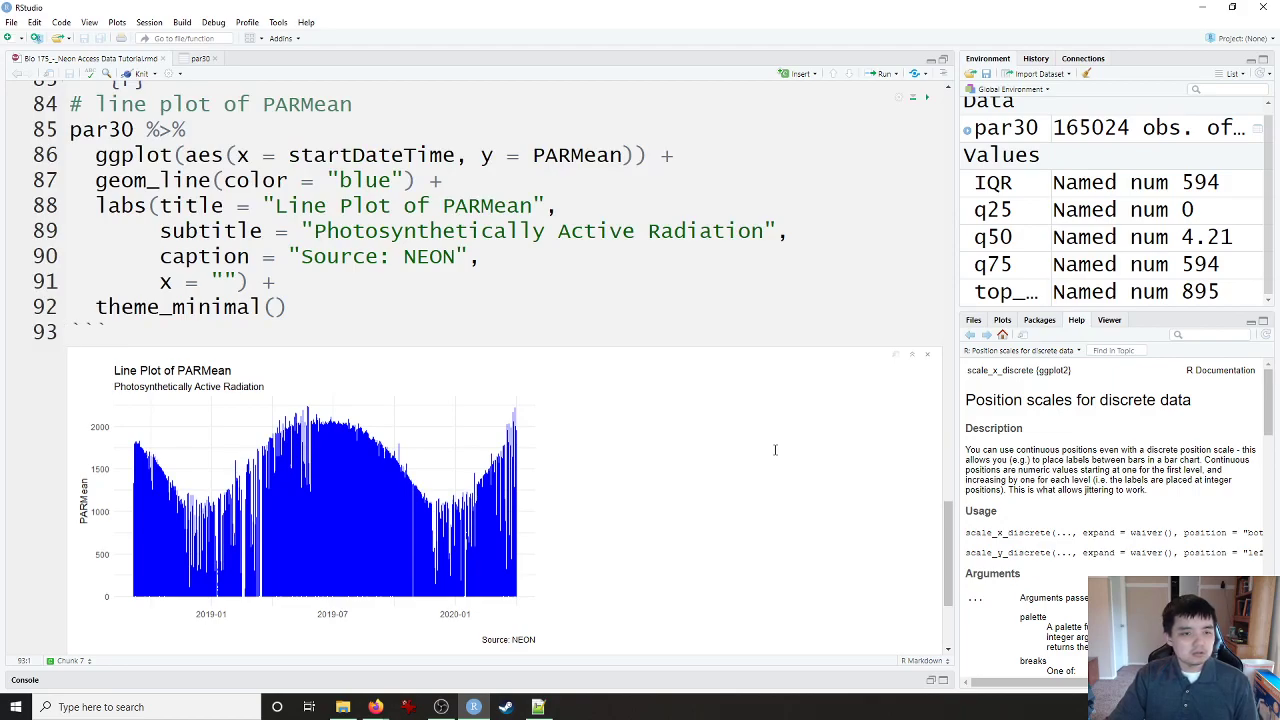